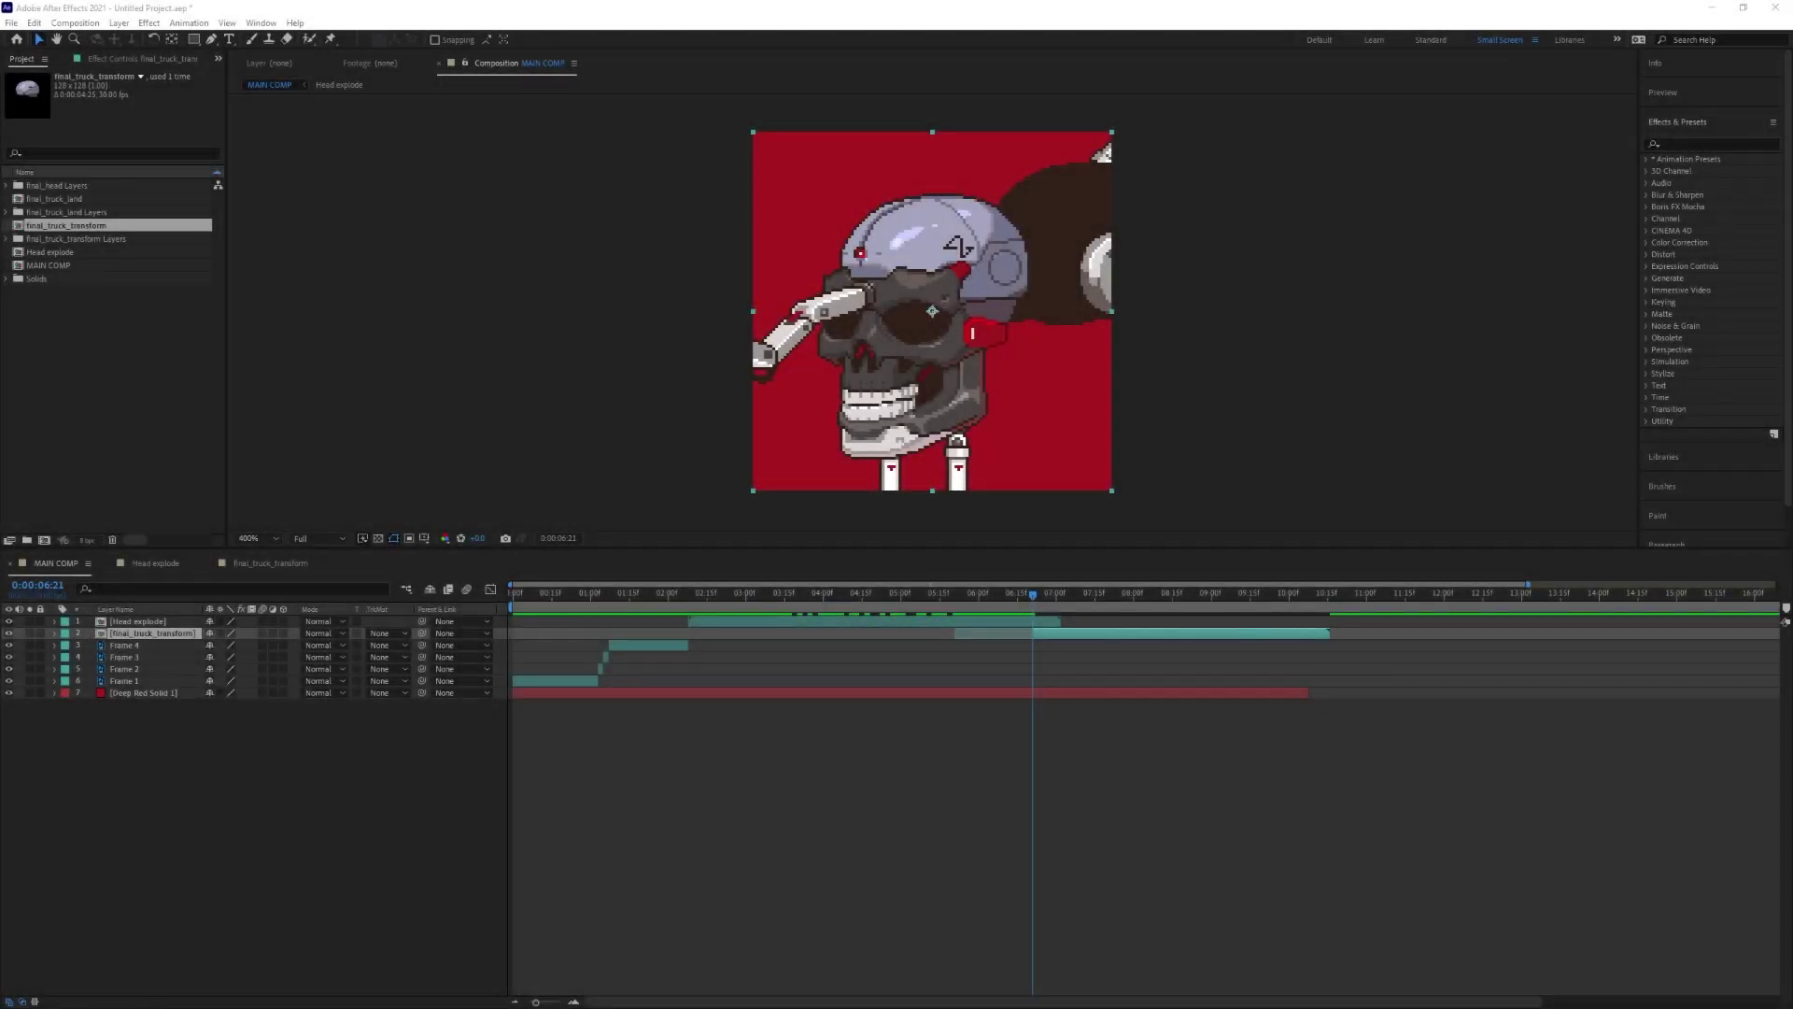
# - Trim the final_truck_transform layer in MAIN COMP so it ends at 0:00:08:14
pyautogui.moveTo(1035, 596); pyautogui.dragTo(1171, 640)
pyautogui.hotkey('alt', ']')
# - In the final_truck_land composition, trim all twelve frame layers to two frames each, starting at 0:00:00:00
pyautogui.doubleClick(58, 199)
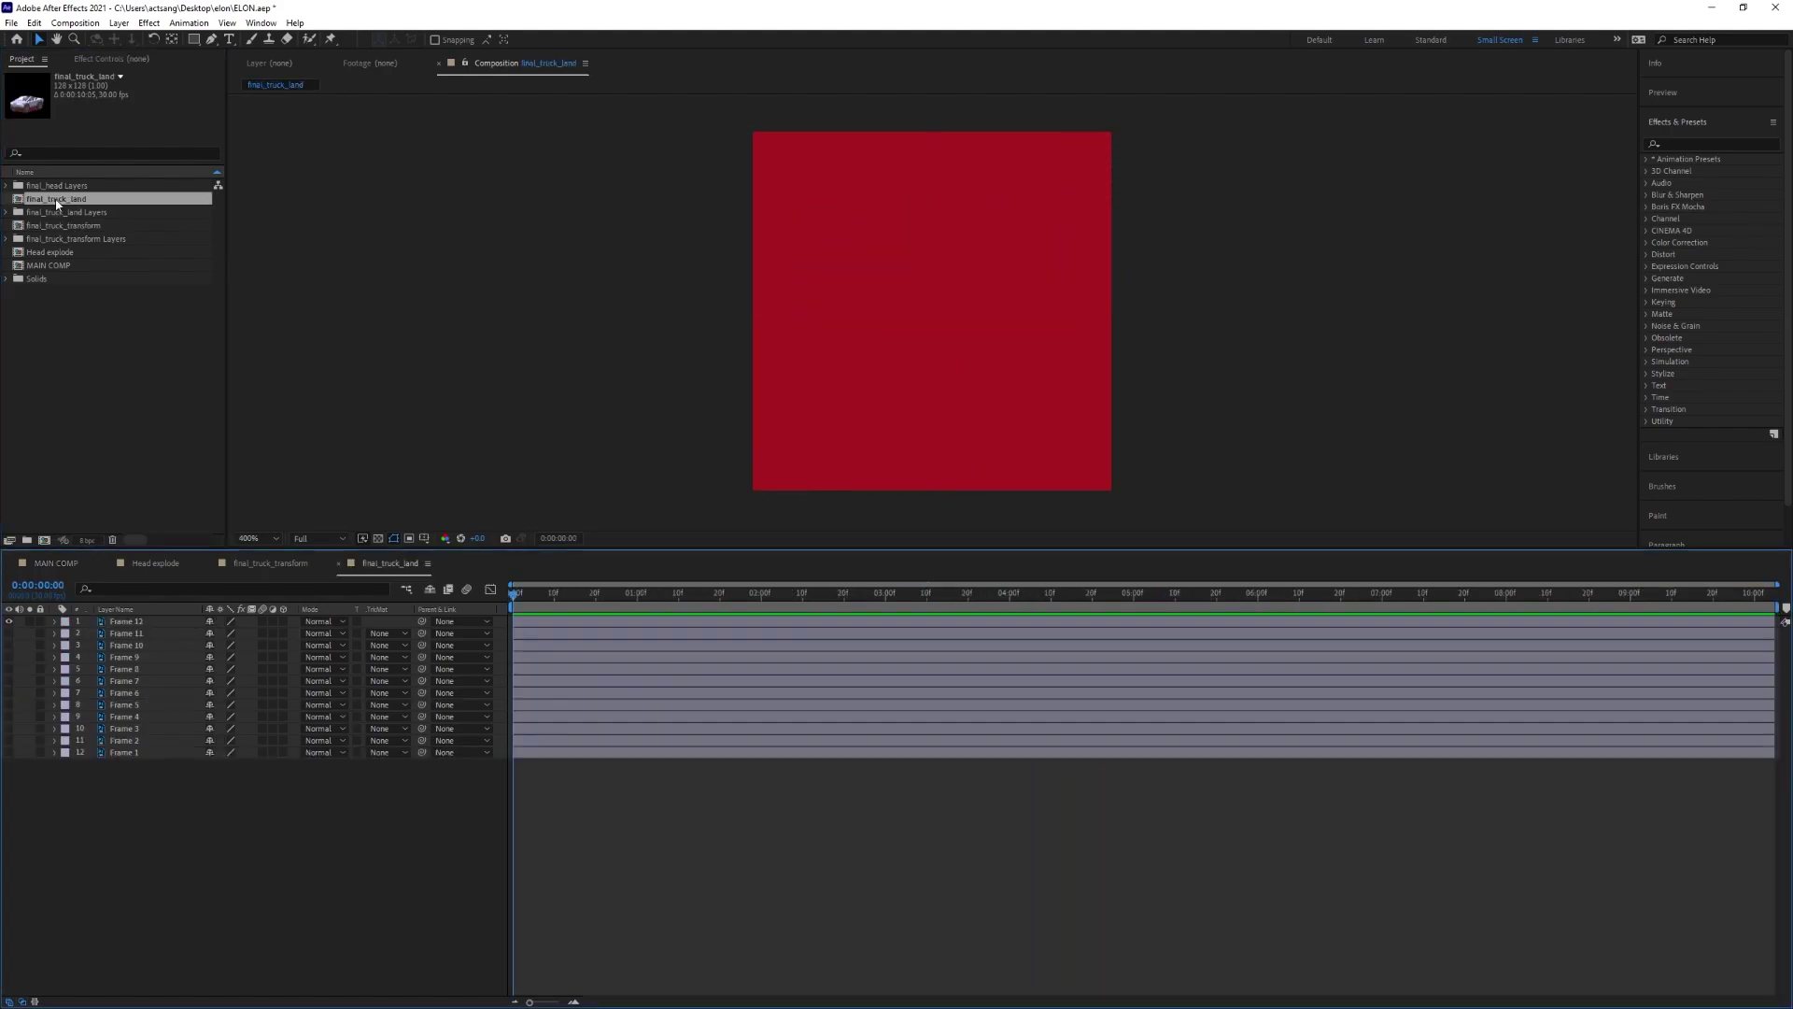
pyautogui.press('pagedown')
pyautogui.hotkey('ctrl', 'a')
pyautogui.hotkey('alt', ']')
pyautogui.press('pageup')
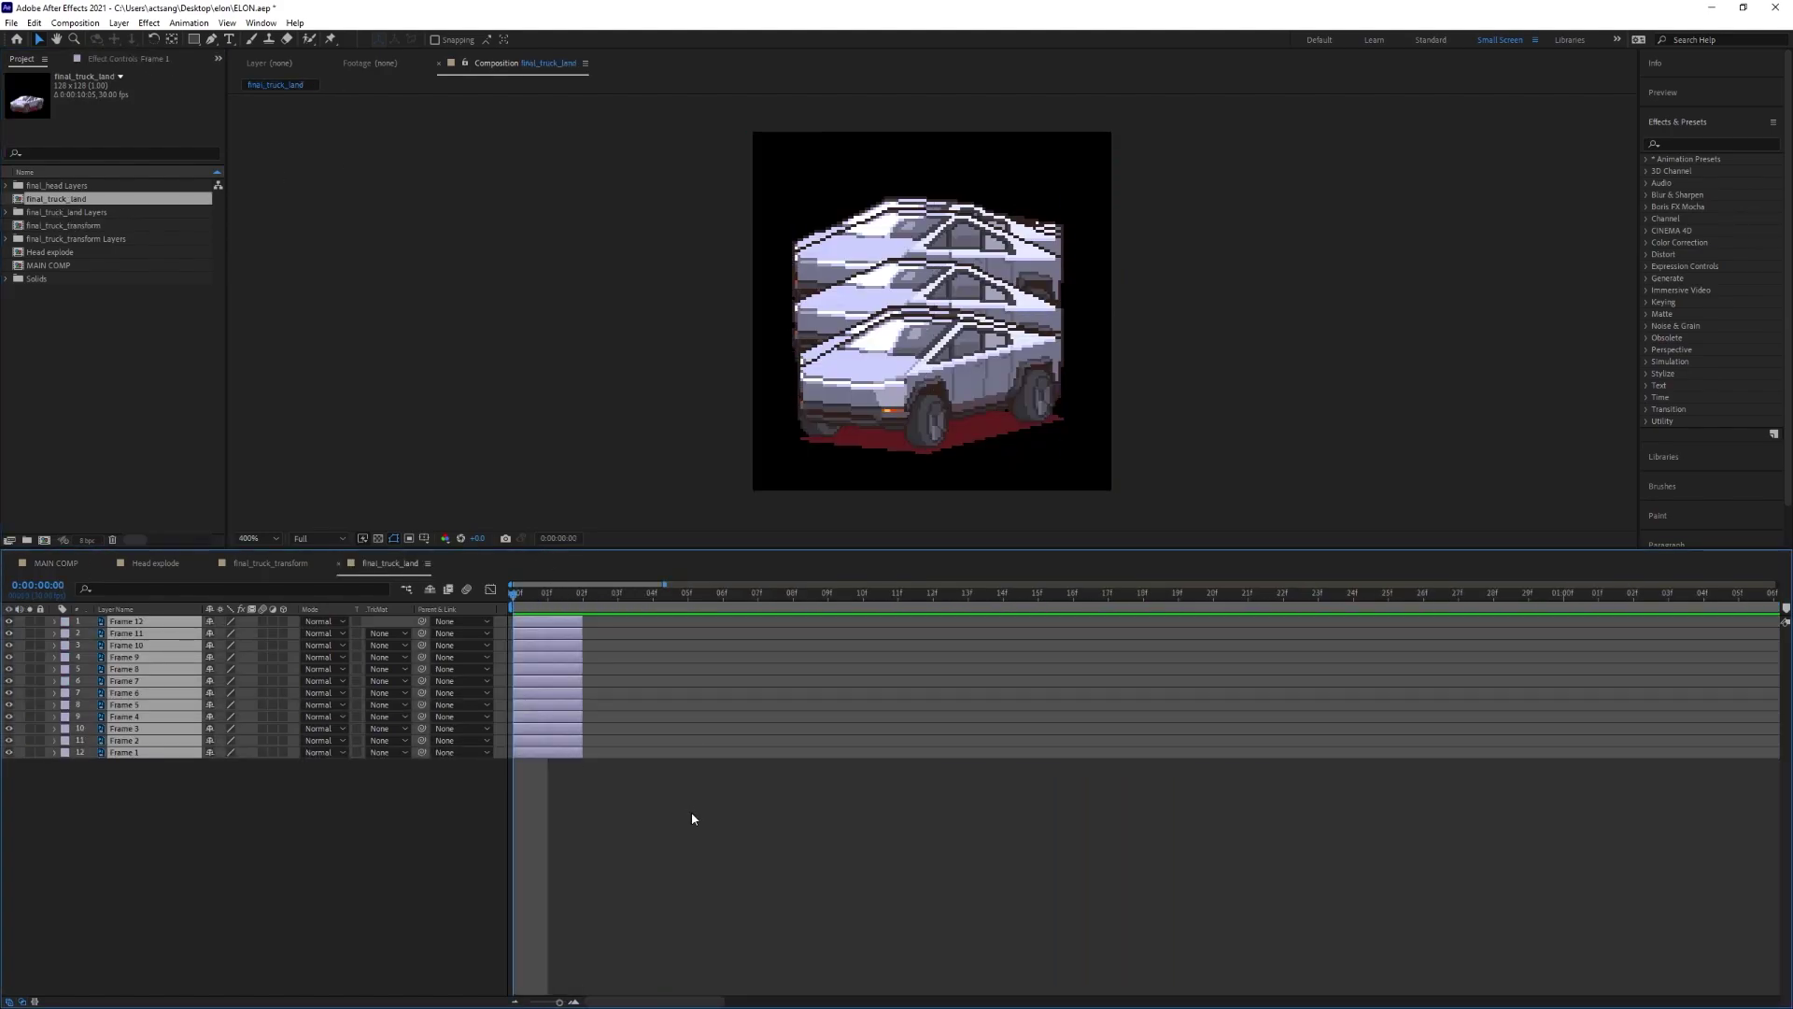
pyautogui.click(691, 810)
# - Shrink the window to reveal the Photoshop frame timeline behind it and extend the Frame 8 layer to four frames
pyautogui.moveTo(831, 7); pyautogui.dragTo(805, 336)
pyautogui.moveTo(654, 332); pyautogui.dragTo(519, 171)
pyautogui.click(186, 716)
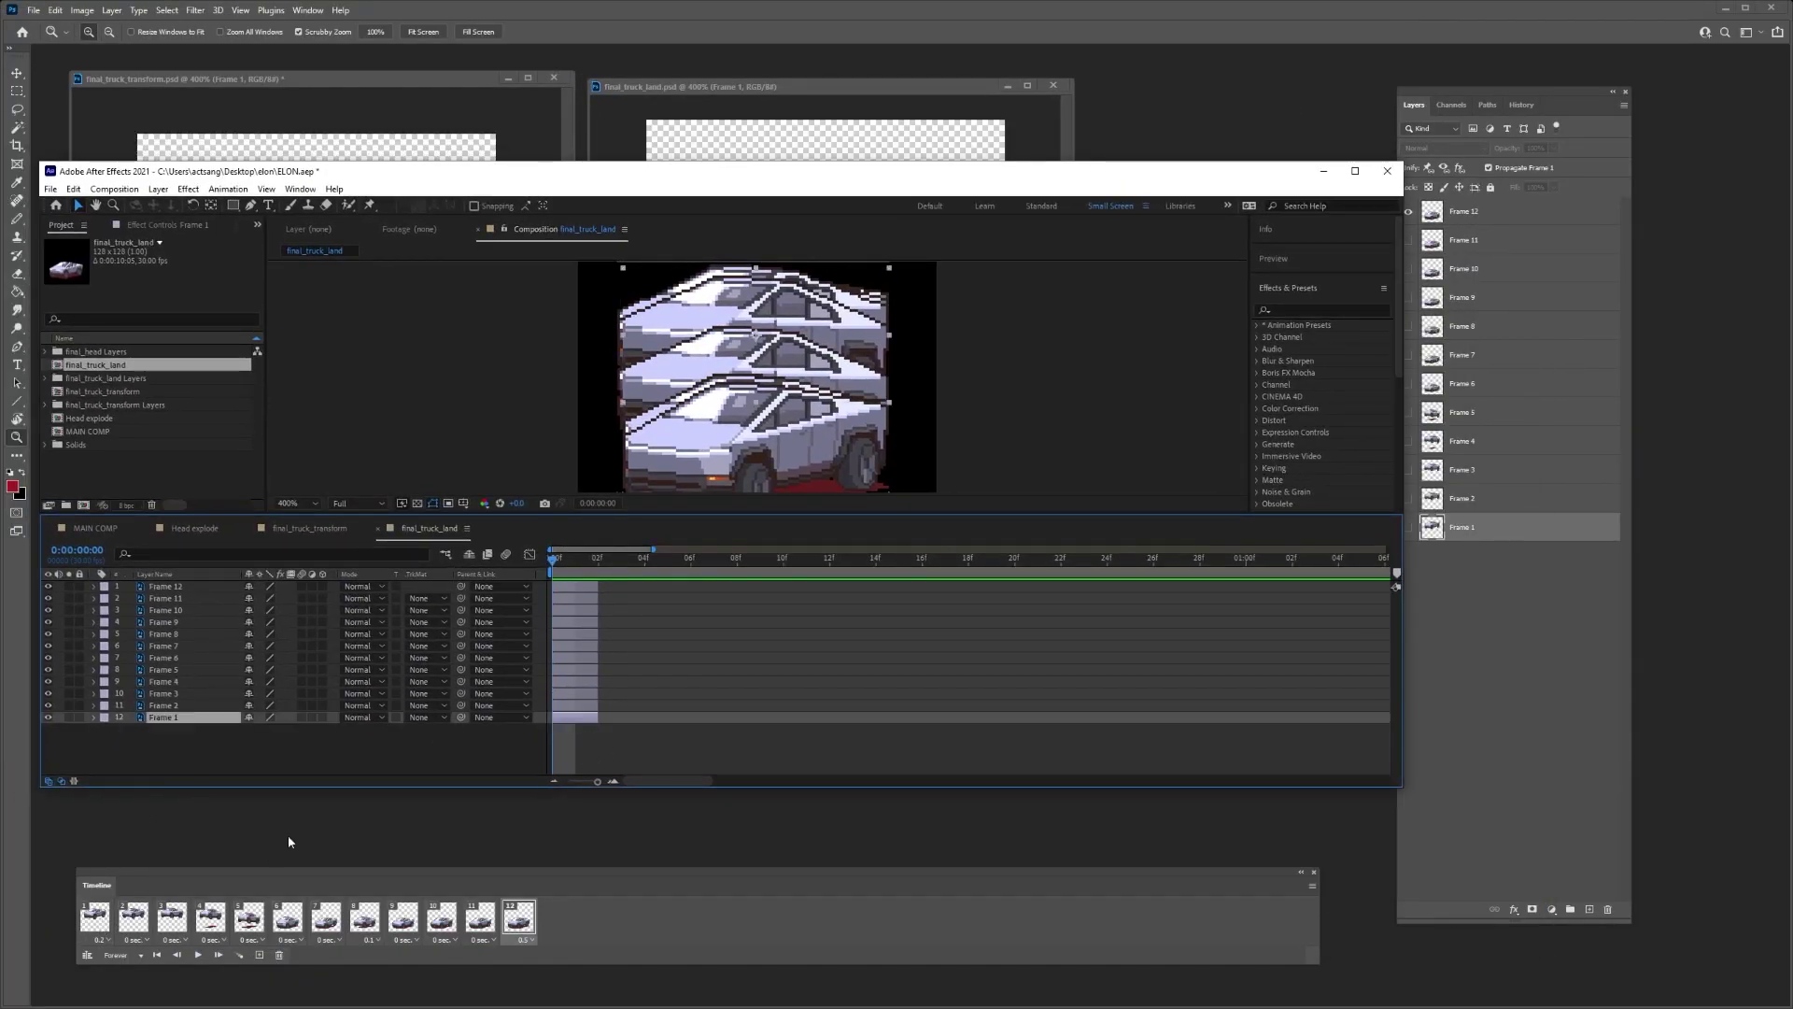
pyautogui.moveTo(597, 633); pyautogui.dragTo(643, 634)
# - Sequence the layers of final_truck_land from Frame 1 to Frame 12 without overlap
pyautogui.click(579, 716)
pyautogui.keyDown('shift'); pyautogui.click(576, 586); pyautogui.keyUp('shift')
pyautogui.rightClick(575, 586)
pyautogui.moveTo(654, 819)
pyautogui.click(792, 943)
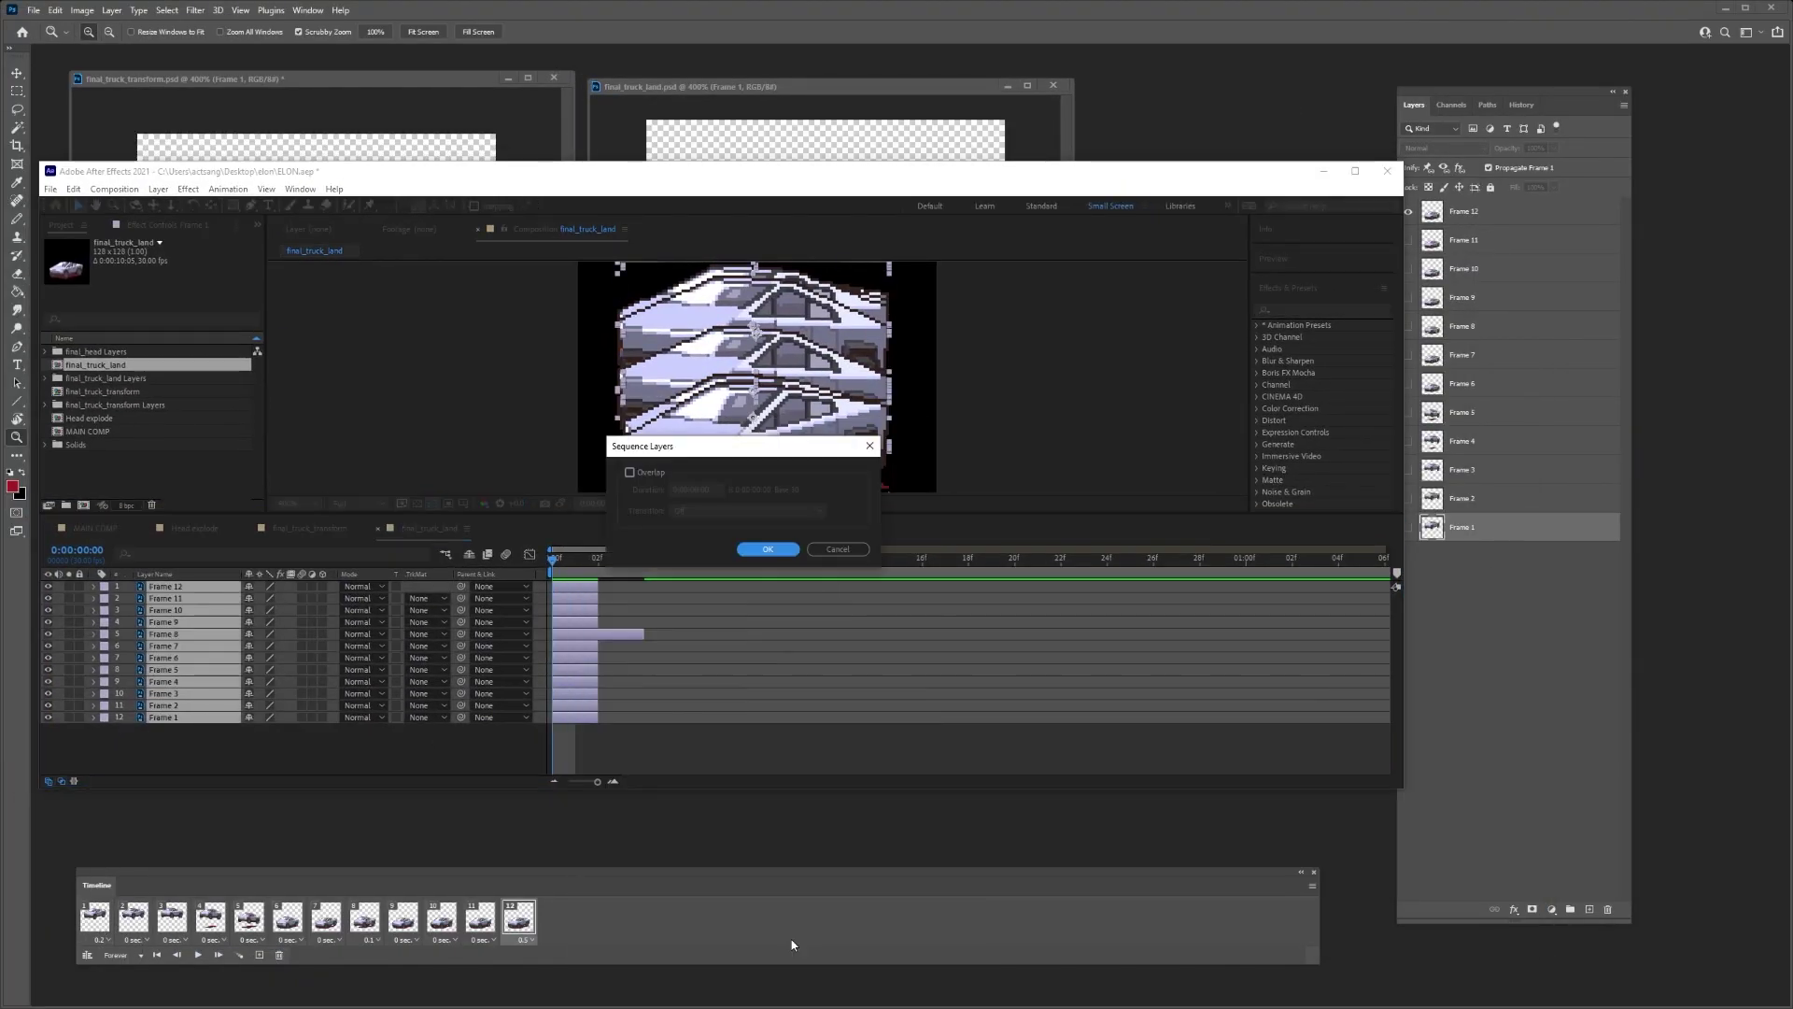
pyautogui.click(767, 548)
# - Extend the Frame 12 layer as a final hold, trim final_truck_land to a 0:00:01:24 work area, and preview it
pyautogui.press('-')
pyautogui.press('-')
pyautogui.press('-')
pyautogui.click(632, 595)
pyautogui.moveTo(623, 586); pyautogui.dragTo(824, 586)
pyautogui.moveTo(1387, 570); pyautogui.dragTo(700, 571)
pyautogui.hotkey('ctrl', 'shift', 'x')
pyautogui.press('space')
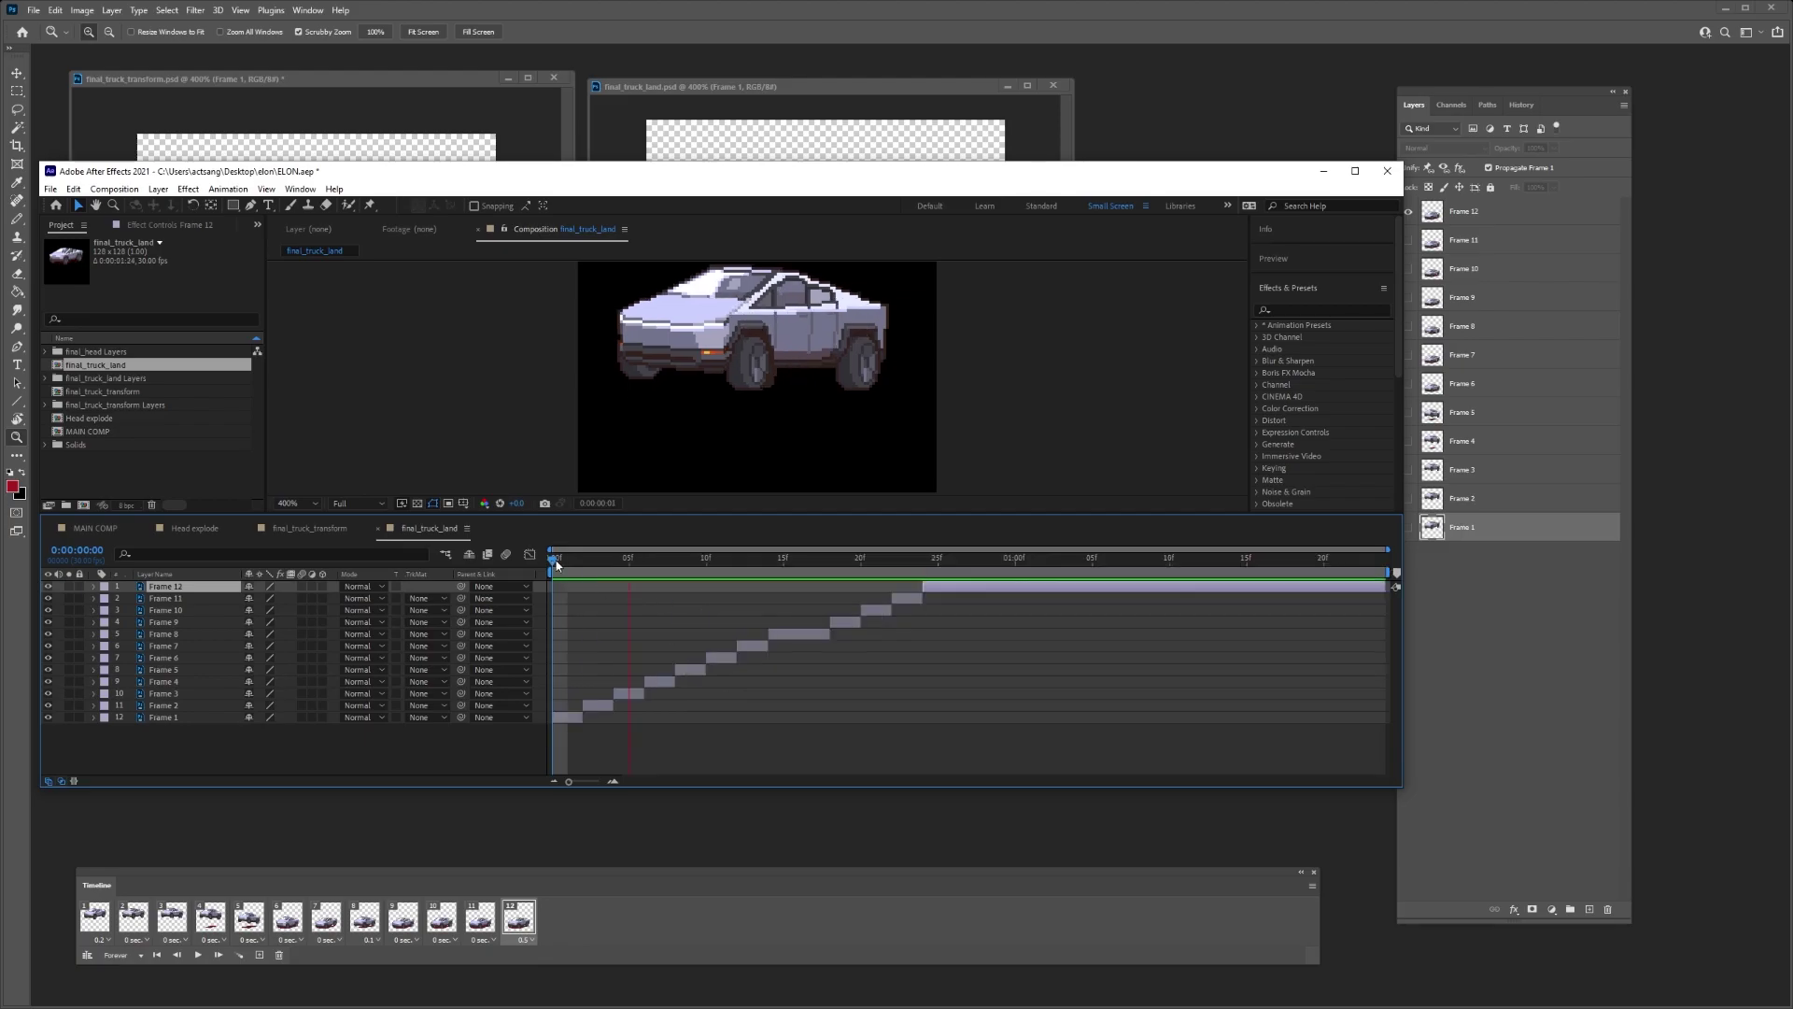
pyautogui.press('space')
# - Return to MAIN COMP and maximize the window again
pyautogui.click(104, 529)
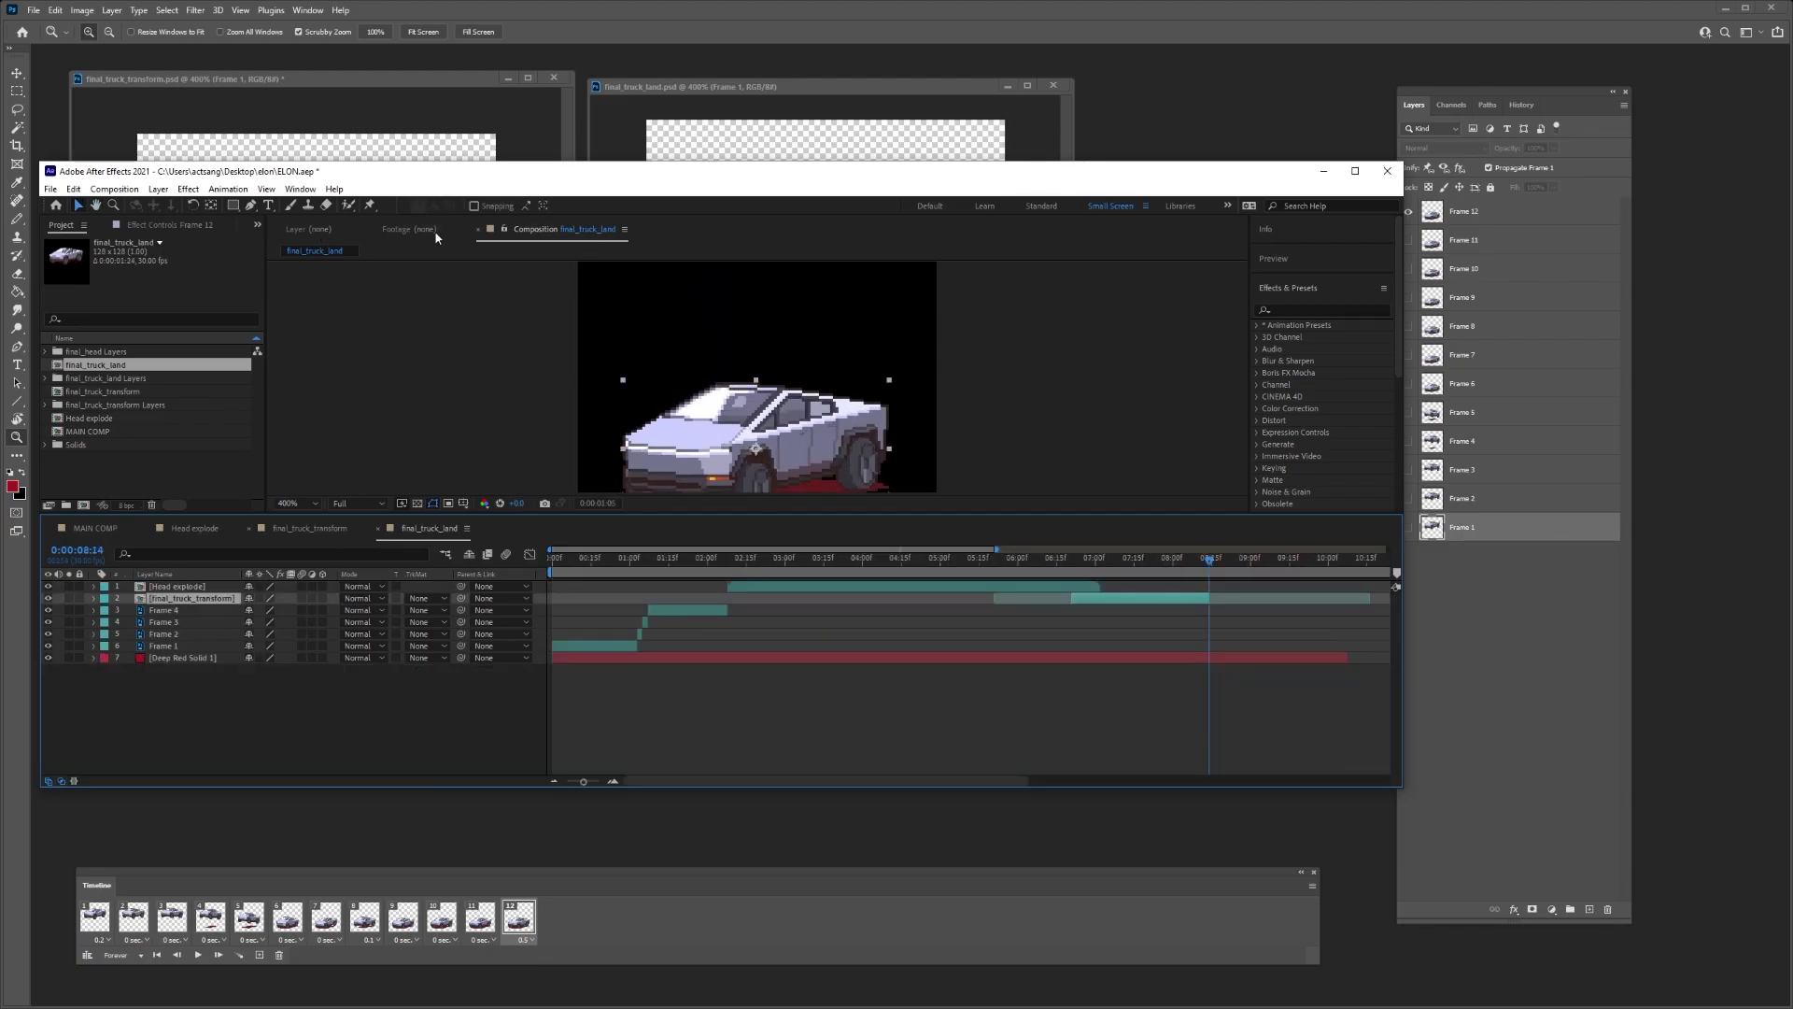
pyautogui.moveTo(513, 170); pyautogui.dragTo(530, 136)
pyautogui.moveTo(601, 753); pyautogui.dragTo(602, 863)
pyautogui.doubleClick(374, 136)
# - Add final_truck_land as the top layer of MAIN COMP, starting at 0:00:08:14 where final_truck_transform ends, and preview the transition
pyautogui.moveTo(158, 198); pyautogui.dragTo(1214, 621)
pyautogui.click(65, 645)
pyautogui.click(118, 809)
pyautogui.click(574, 1001)
pyautogui.moveTo(1044, 599); pyautogui.dragTo(900, 594)
pyautogui.press('[')
pyautogui.press('space')
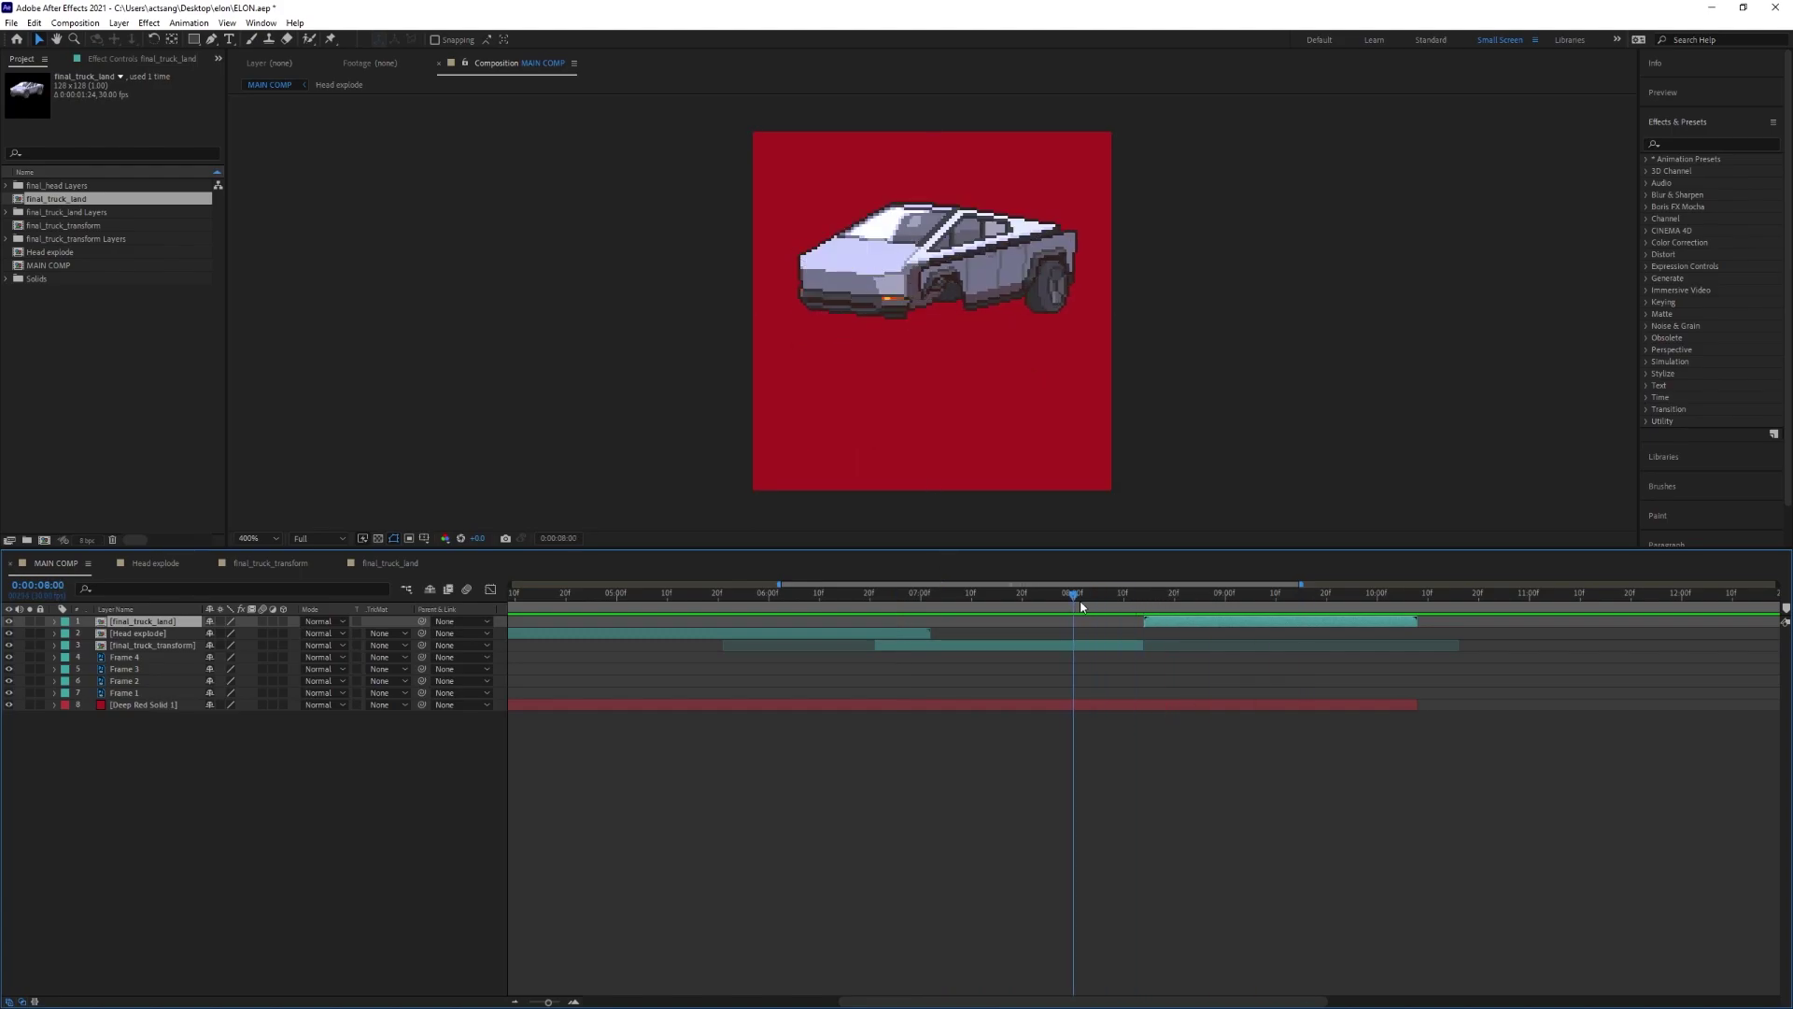
pyautogui.moveTo(976, 595); pyautogui.dragTo(875, 607)
pyautogui.click(74, 23)
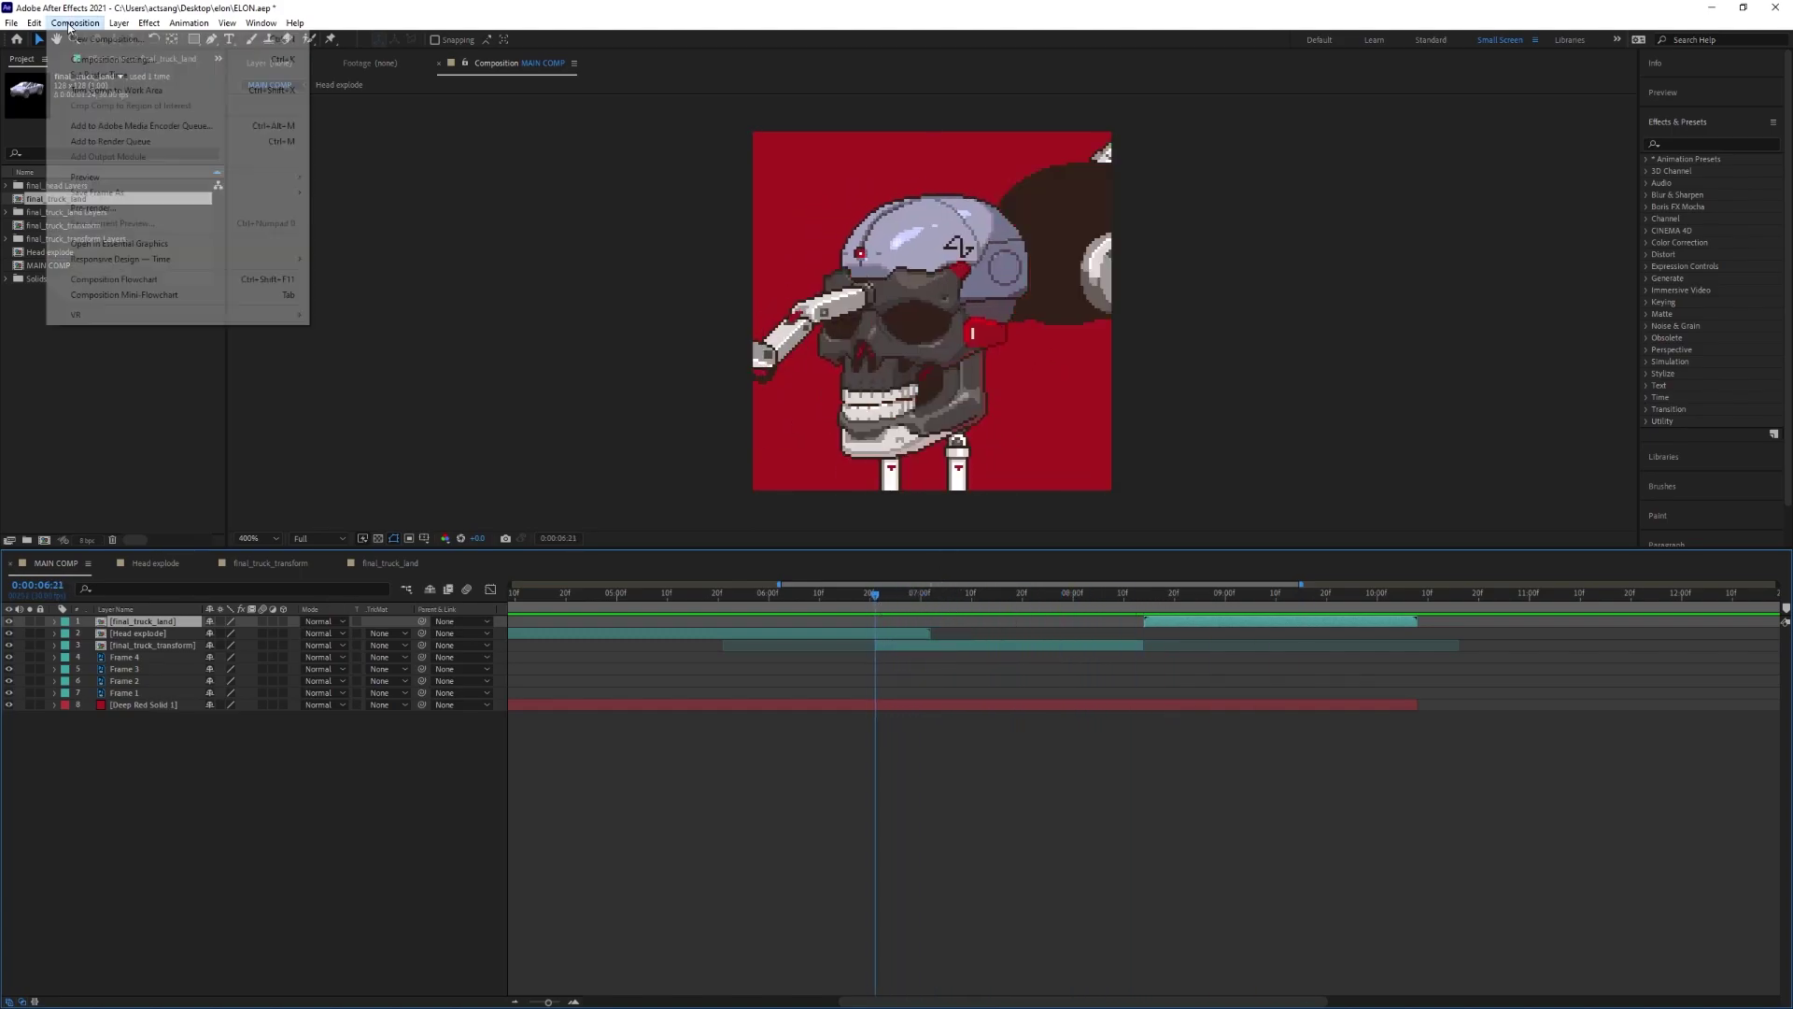
pyautogui.click(99, 59)
pyautogui.click(1045, 615)
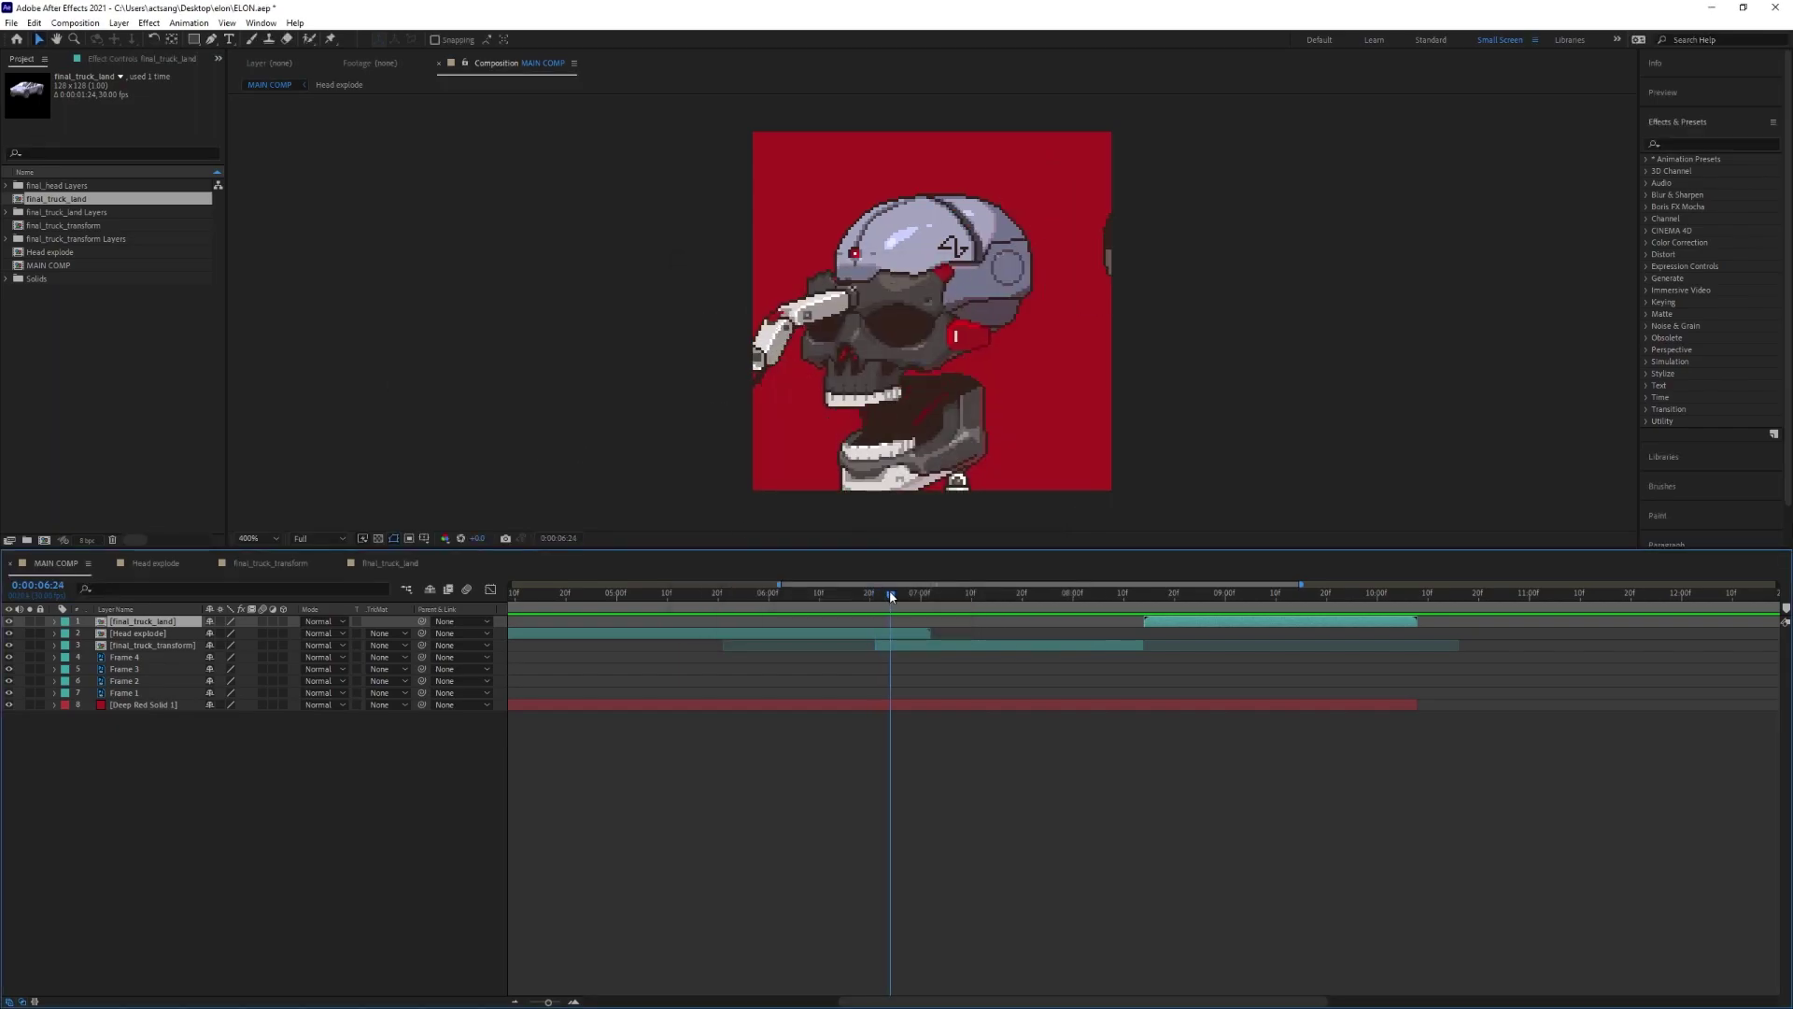
pyautogui.click(75, 22)
pyautogui.click(103, 54)
pyautogui.click(819, 435)
pyautogui.click(820, 436)
pyautogui.click(1030, 613)
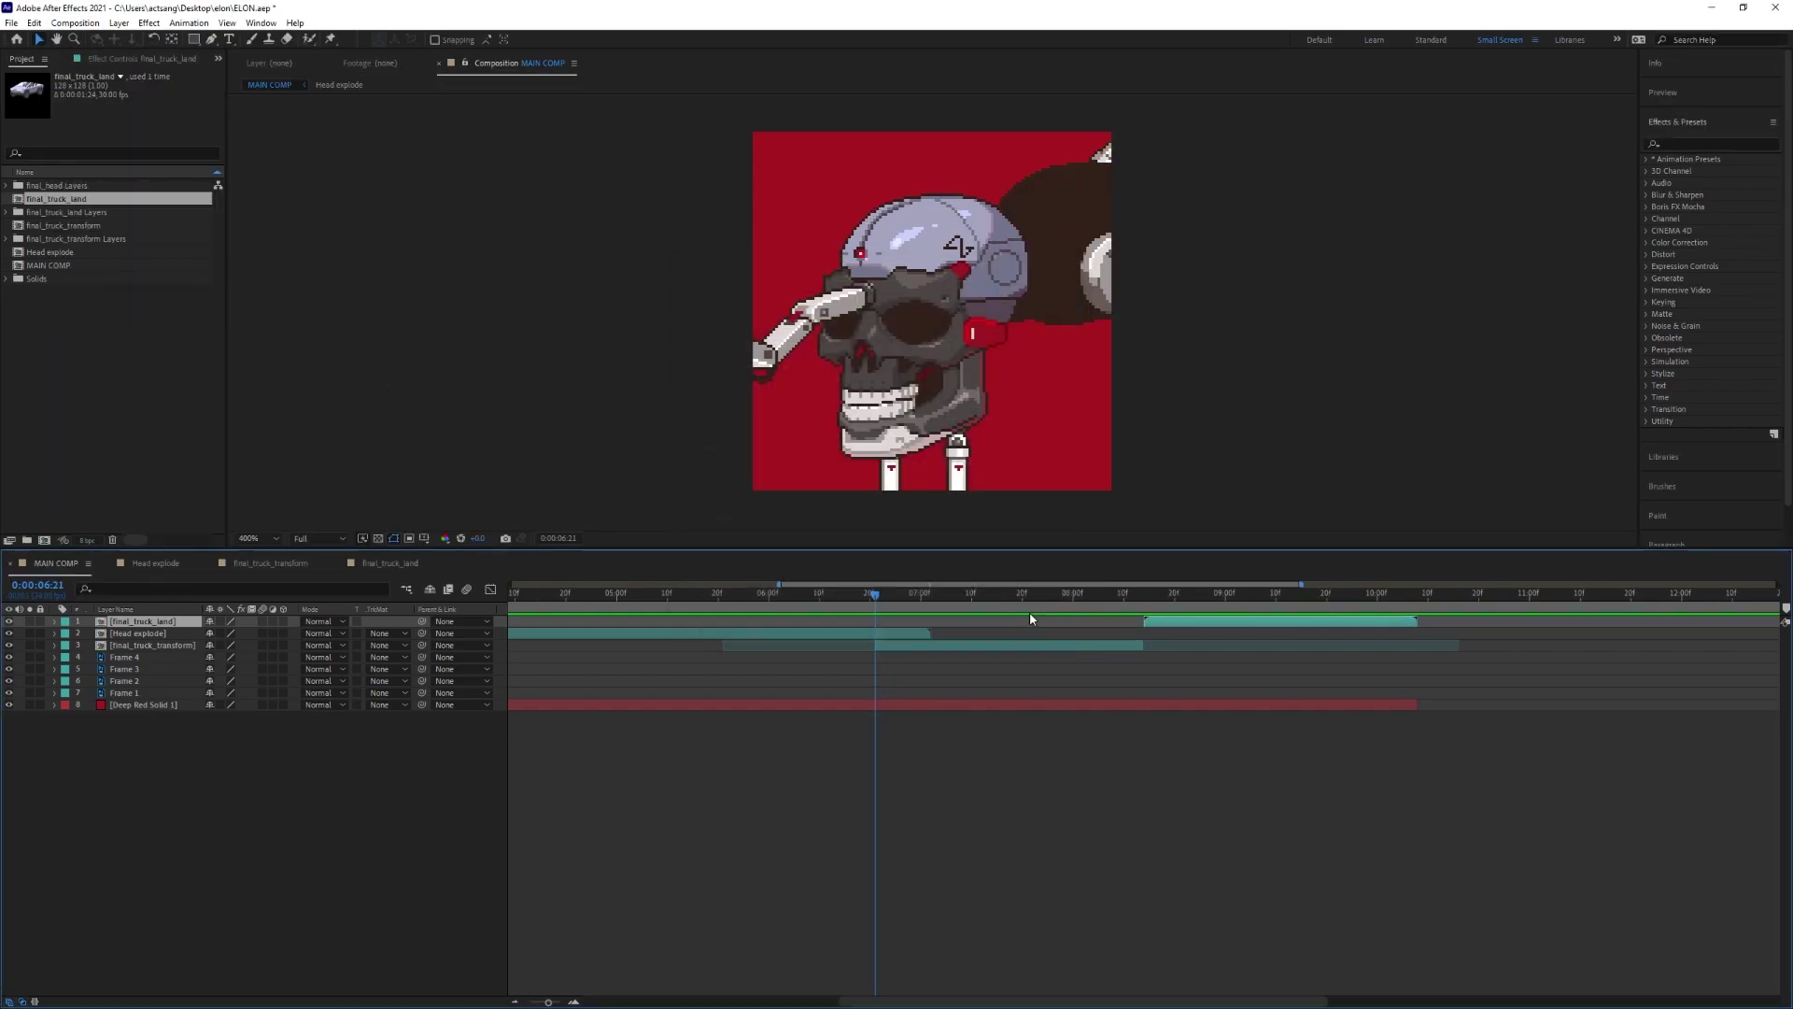
# - Start Position keyframing on the final_truck_transform layer with a first keyframe at about 0:00:07:06
pyautogui.moveTo(873, 596); pyautogui.dragTo(951, 607)
pyautogui.click(896, 644)
pyautogui.press('p')
pyautogui.click(90, 657)
pyautogui.moveTo(896, 657); pyautogui.dragTo(952, 658)
pyautogui.moveTo(951, 597); pyautogui.dragTo(1143, 611)
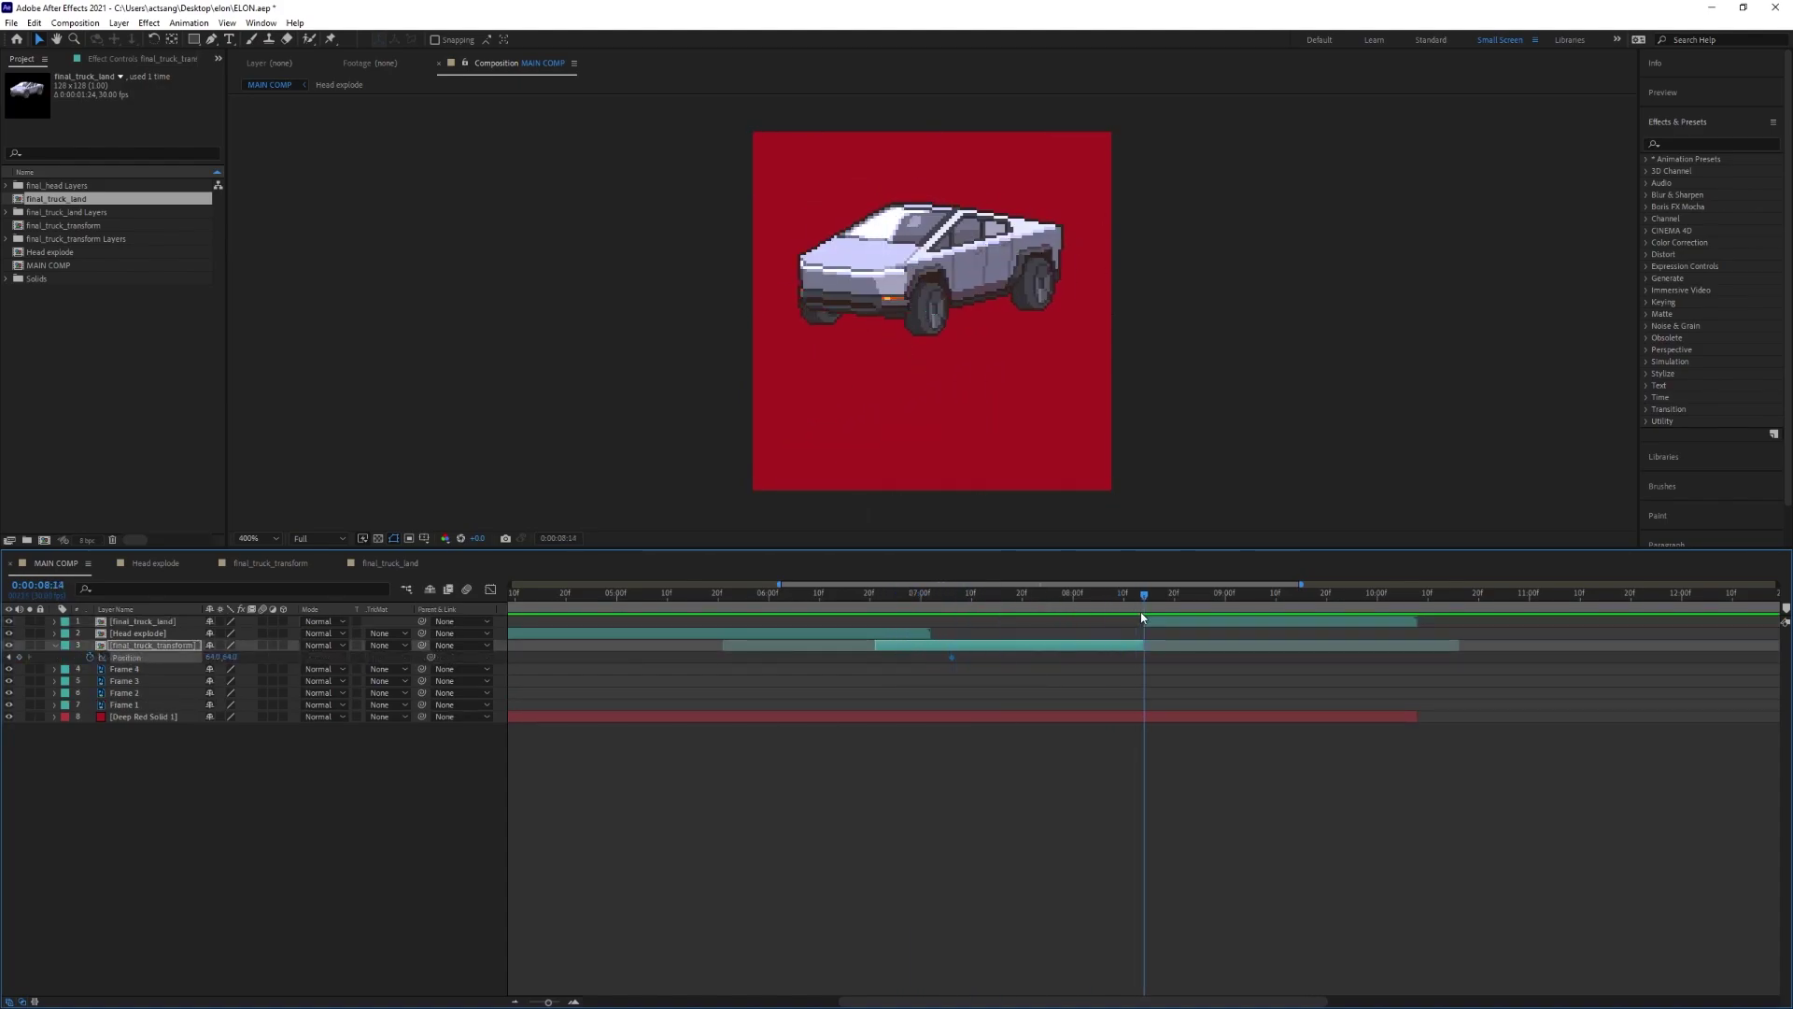
# - Move the truck lower near the end of the final_truck_transform layer to create a second Position keyframe
pyautogui.moveTo(932, 290); pyautogui.dragTo(932, 338)
pyautogui.moveTo(873, 592); pyautogui.dragTo(1145, 610)
pyautogui.hotkey('ctrl', 'z')
pyautogui.click(1131, 644)
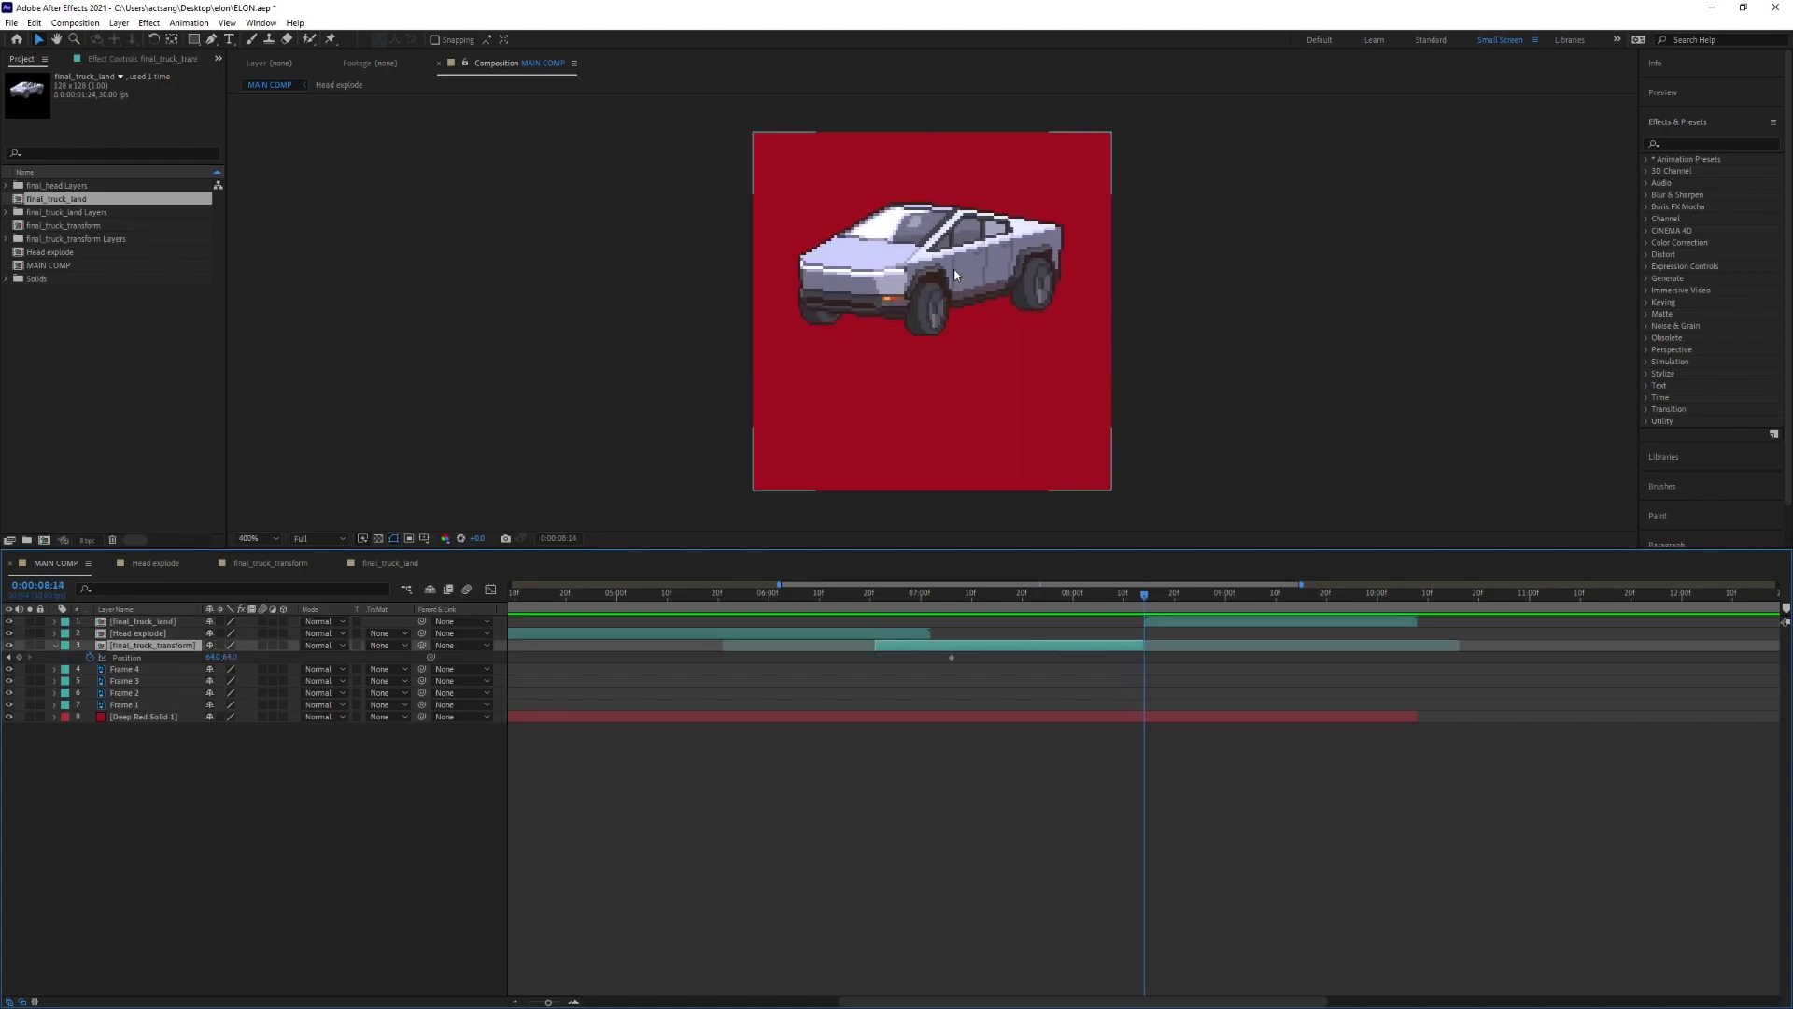
pyautogui.click(932, 299)
pyautogui.click(1125, 645)
pyautogui.click(1140, 595)
pyautogui.moveTo(932, 289); pyautogui.dragTo(932, 344)
# - Try easing the first Position keyframe of final_truck_transform, preview the motion, and undo the easing
pyautogui.moveTo(1139, 595); pyautogui.dragTo(1047, 597)
pyautogui.rightClick(951, 658)
pyautogui.moveTo(1032, 833)
pyautogui.click(1191, 904)
pyautogui.click(923, 596)
pyautogui.press('space')
pyautogui.hotkey('ctrl', 'z')
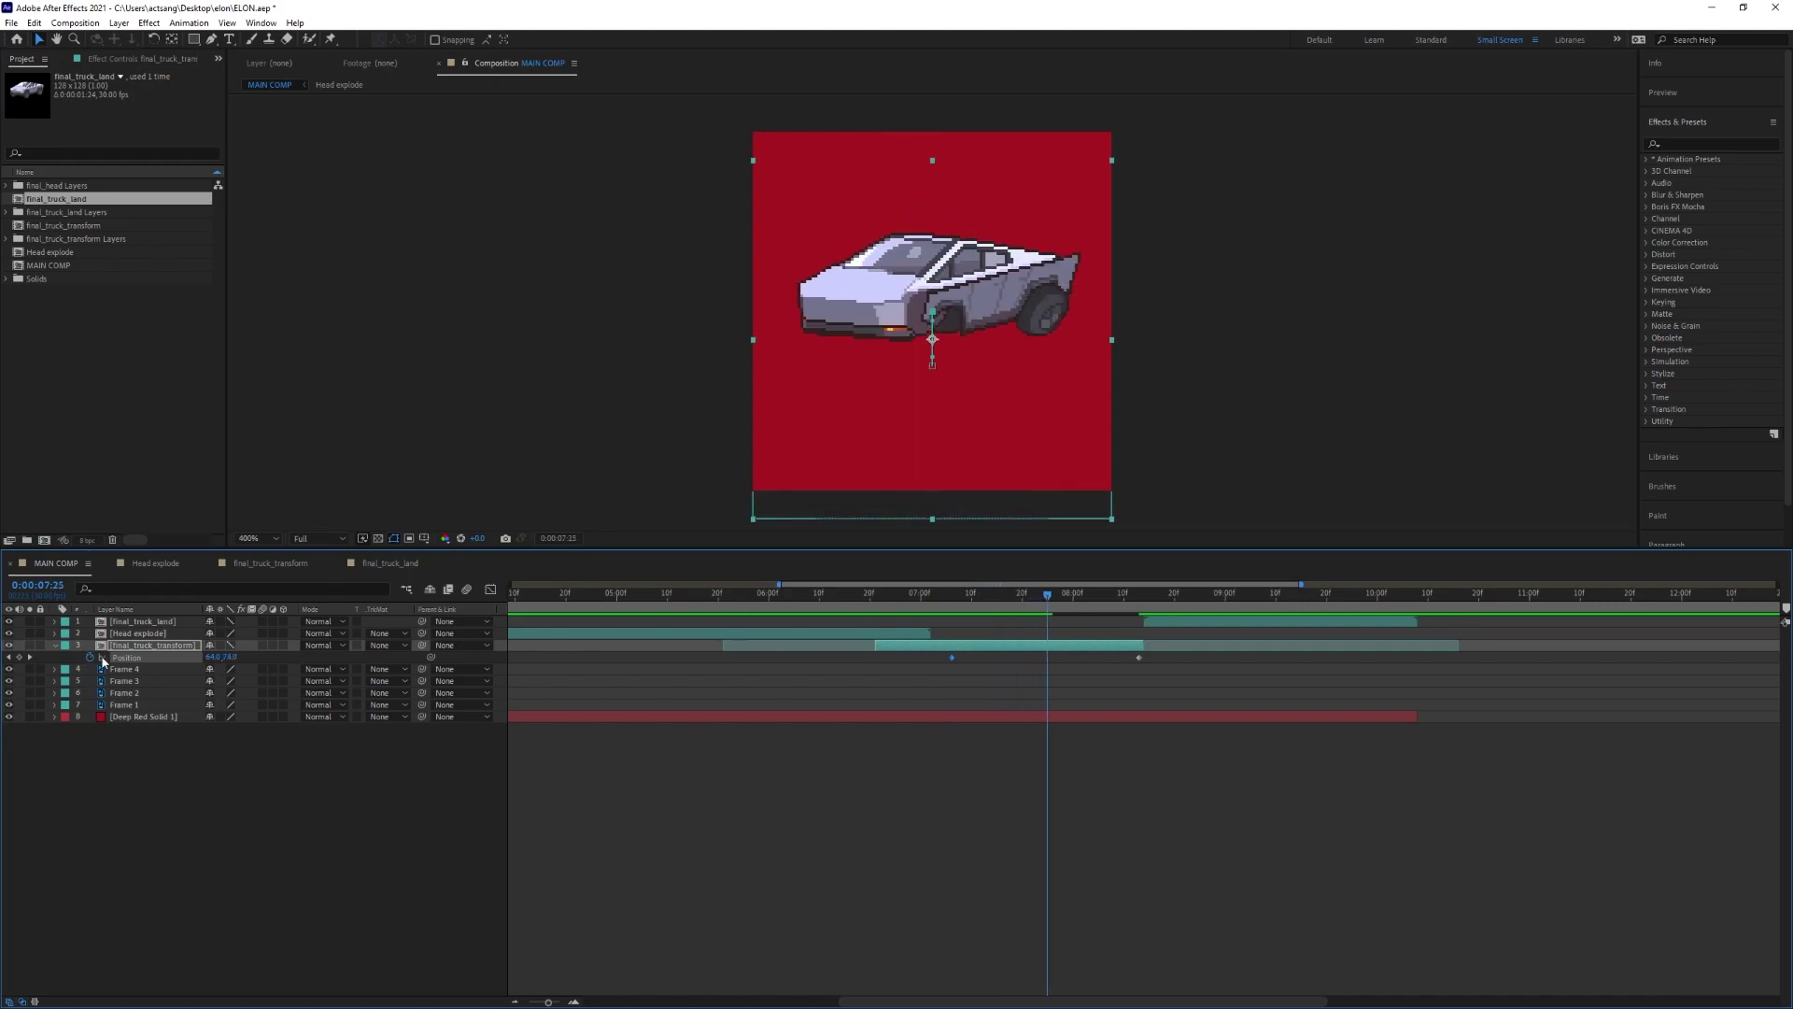
# - Try a middle Position keyframe at about 0:00:07:21 with the truck nudged up, preview it, and undo it
pyautogui.hotkey('ctrl', 'z')
pyautogui.hotkey('ctrl', 'shift', 'z')
pyautogui.click(970, 594)
pyautogui.press('Up')
pyautogui.moveTo(971, 657); pyautogui.dragTo(1024, 659)
pyautogui.click(881, 596)
pyautogui.press('space')
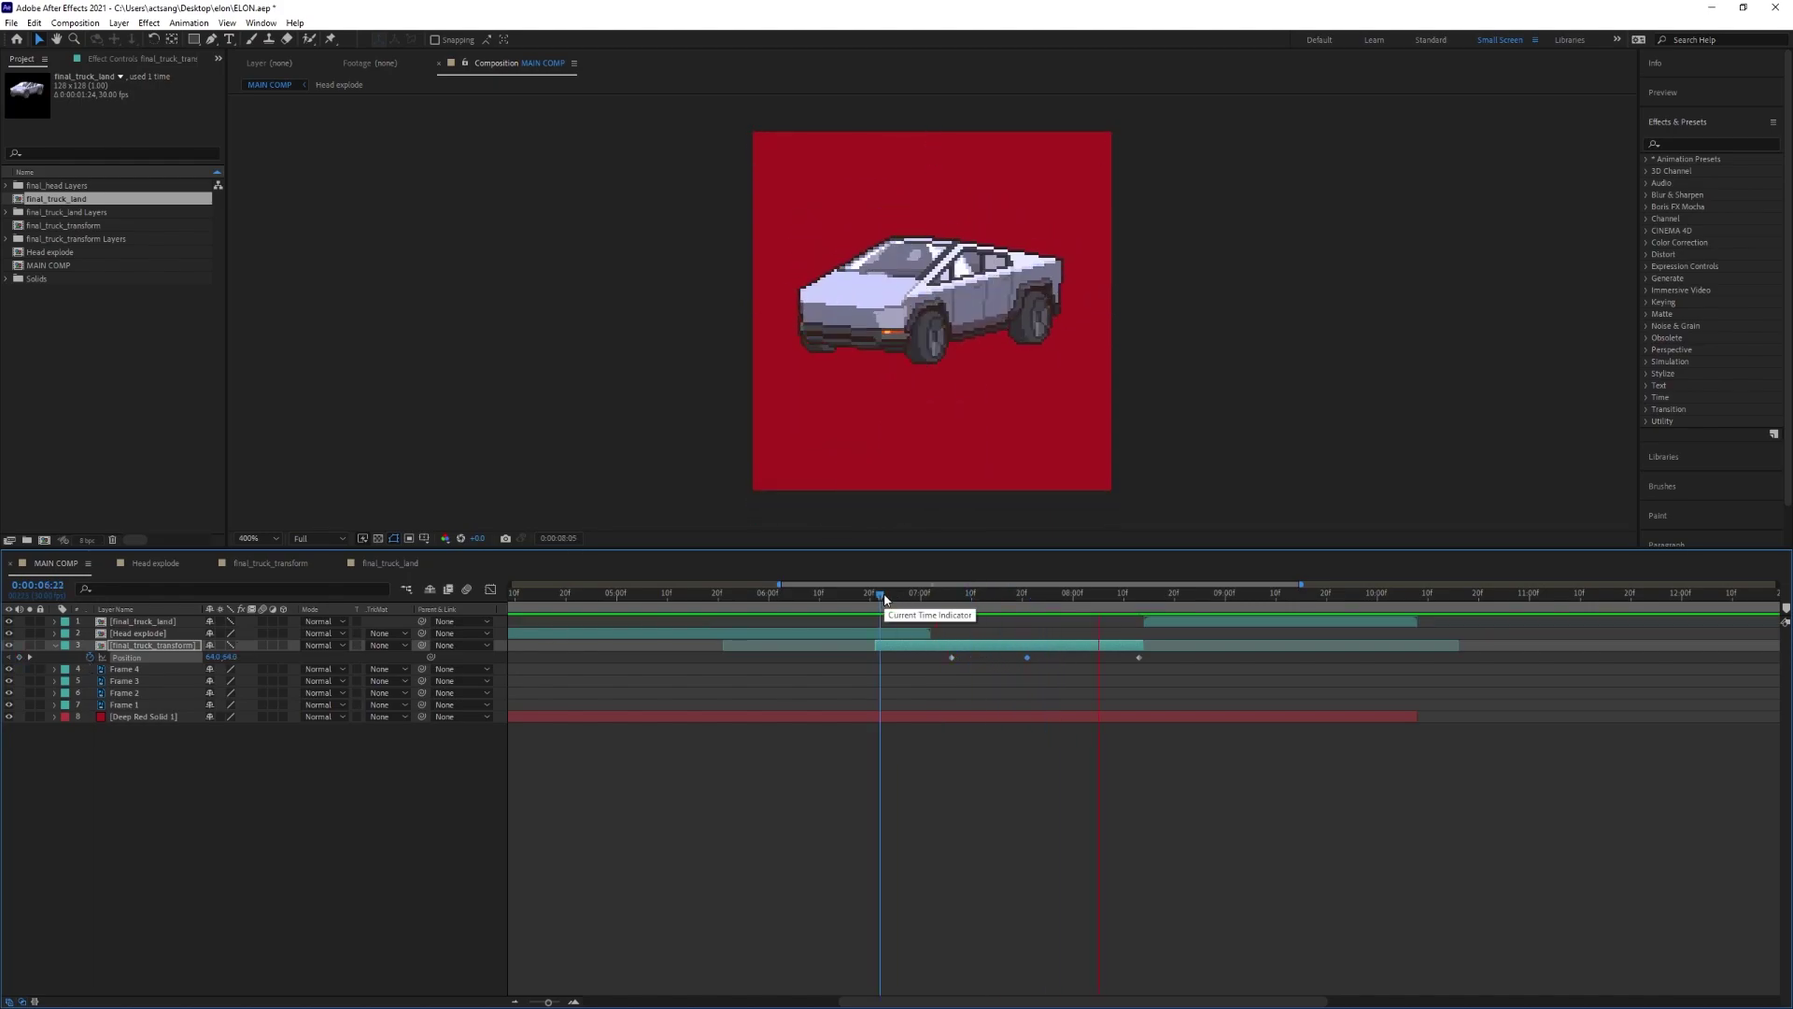
pyautogui.moveTo(881, 595); pyautogui.dragTo(1145, 608)
pyautogui.hotkey('ctrl', 'z')
pyautogui.hotkey('ctrl', 'z')
pyautogui.hotkey('ctrl', 'z')
# - Nudge the truck down frame by frame with Position keyframes from about 0:00:07:06 to 0:00:07:12
pyautogui.click(18, 658)
pyautogui.click(972, 603)
pyautogui.click(983, 664)
pyautogui.click(977, 603)
pyautogui.hotkey('shift', 'Down')
pyautogui.press('pagedown')
pyautogui.press('Down')
pyautogui.press('Down')
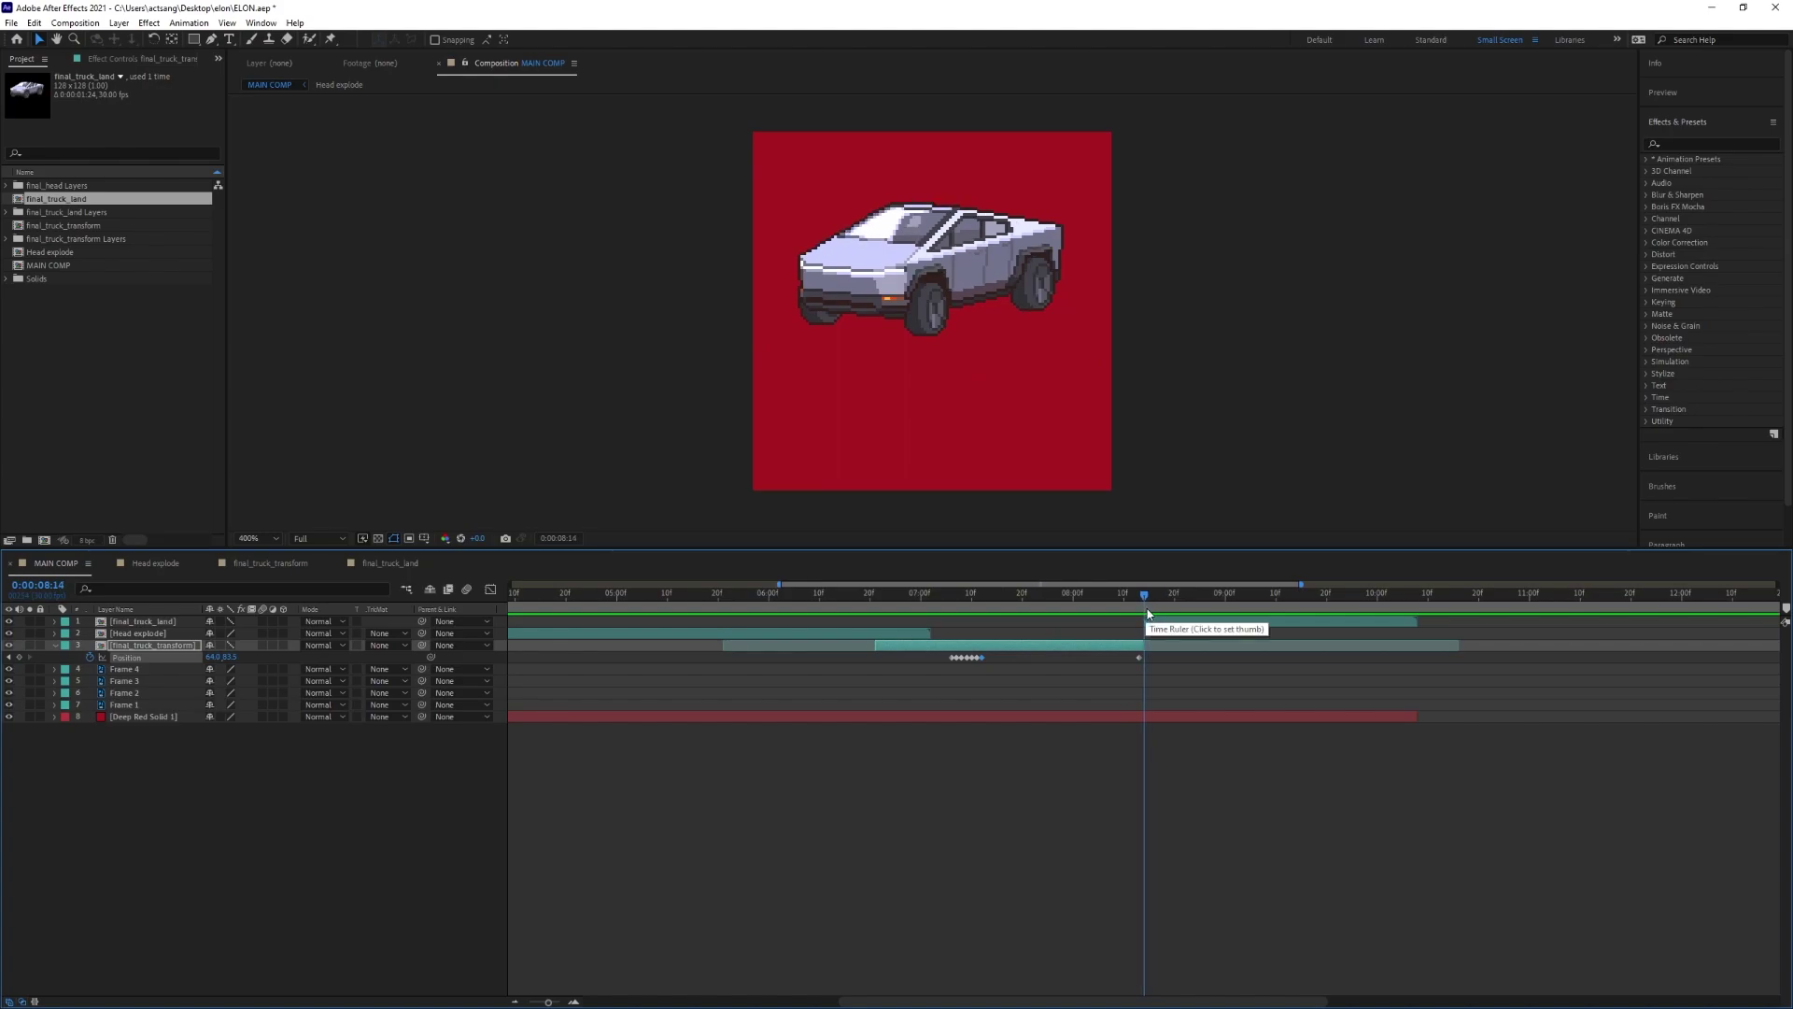
# - Remove all Position keyframes from final_truck_transform so the truck returns to its original position
pyautogui.press('Delete')
pyautogui.press('space')
pyautogui.press('space')
pyautogui.hotkey('ctrl', 'z')
pyautogui.hotkey('ctrl', 'shift', 'z')
pyautogui.press('space')
pyautogui.press('space')
pyautogui.hotkey('ctrl', 'z')
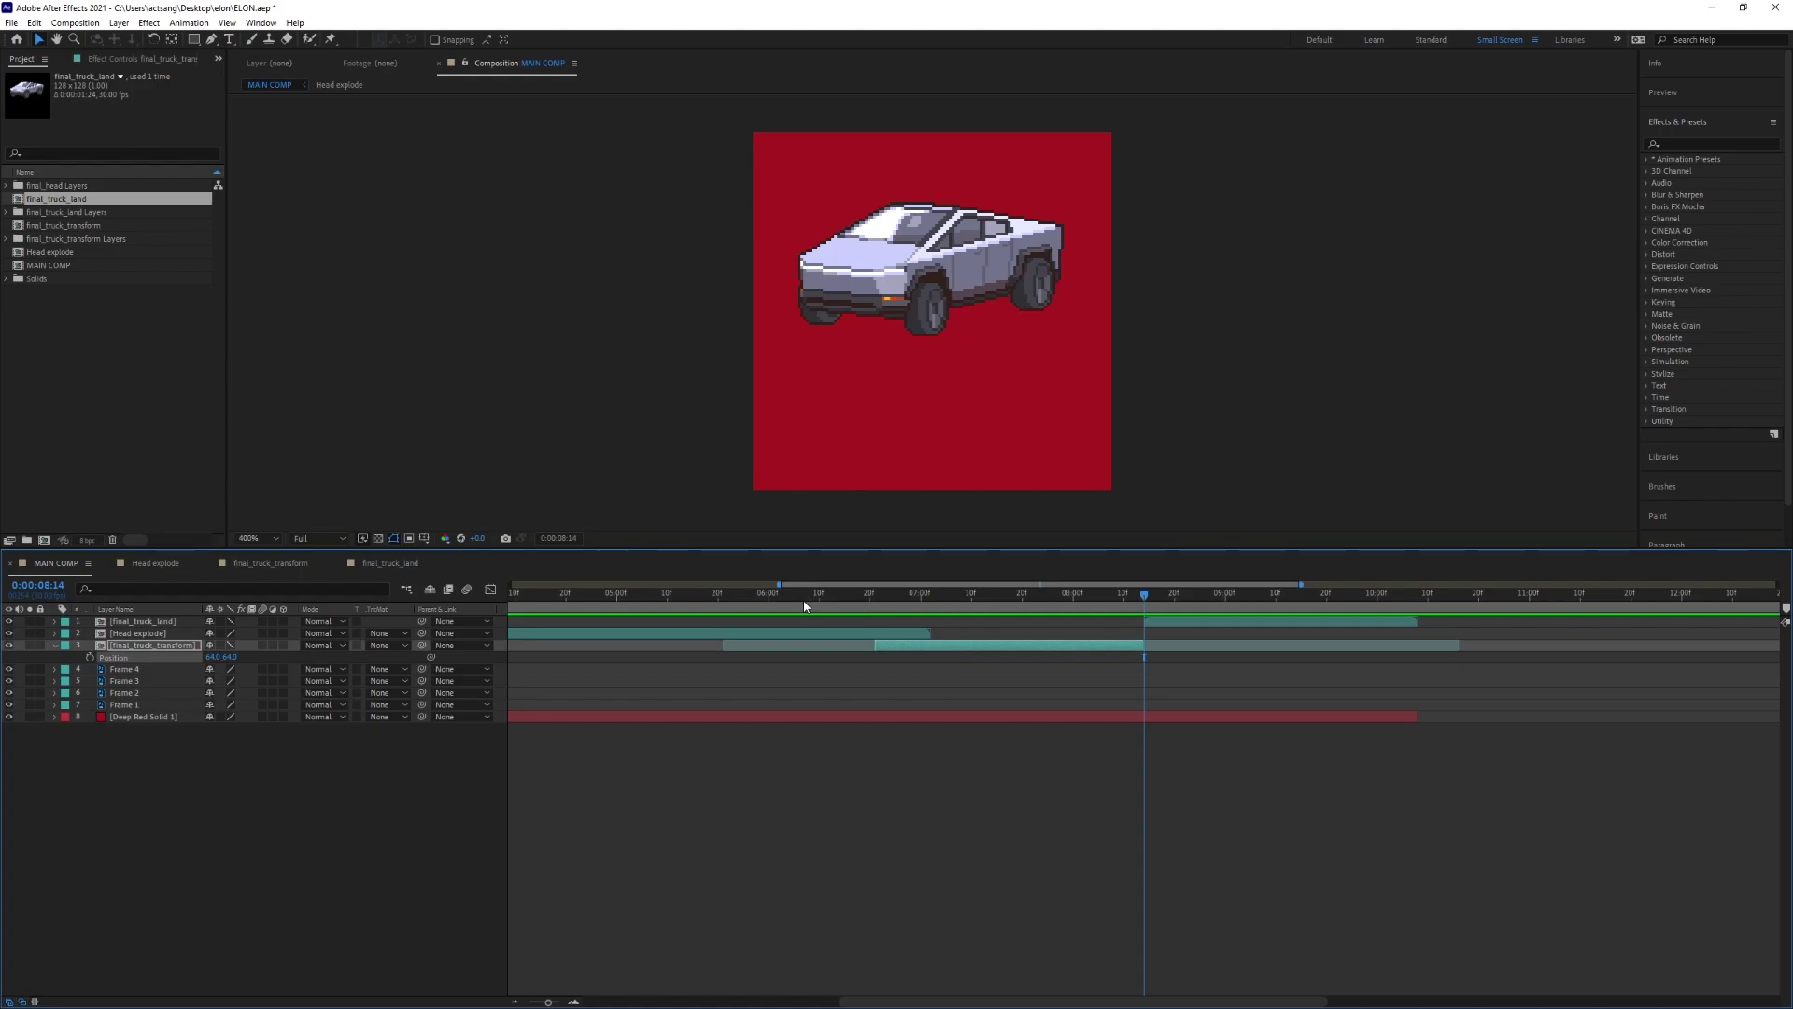
# - Set the MAIN COMP work area to end with the final_truck_land layer and preview the sequence
pyautogui.moveTo(804, 605); pyautogui.dragTo(1428, 607)
pyautogui.moveTo(1081, 584)
pyautogui.mouseDown()
pyautogui.moveTo(1777, 597)
pyautogui.moveTo(1091, 602)
pyautogui.mouseUp()
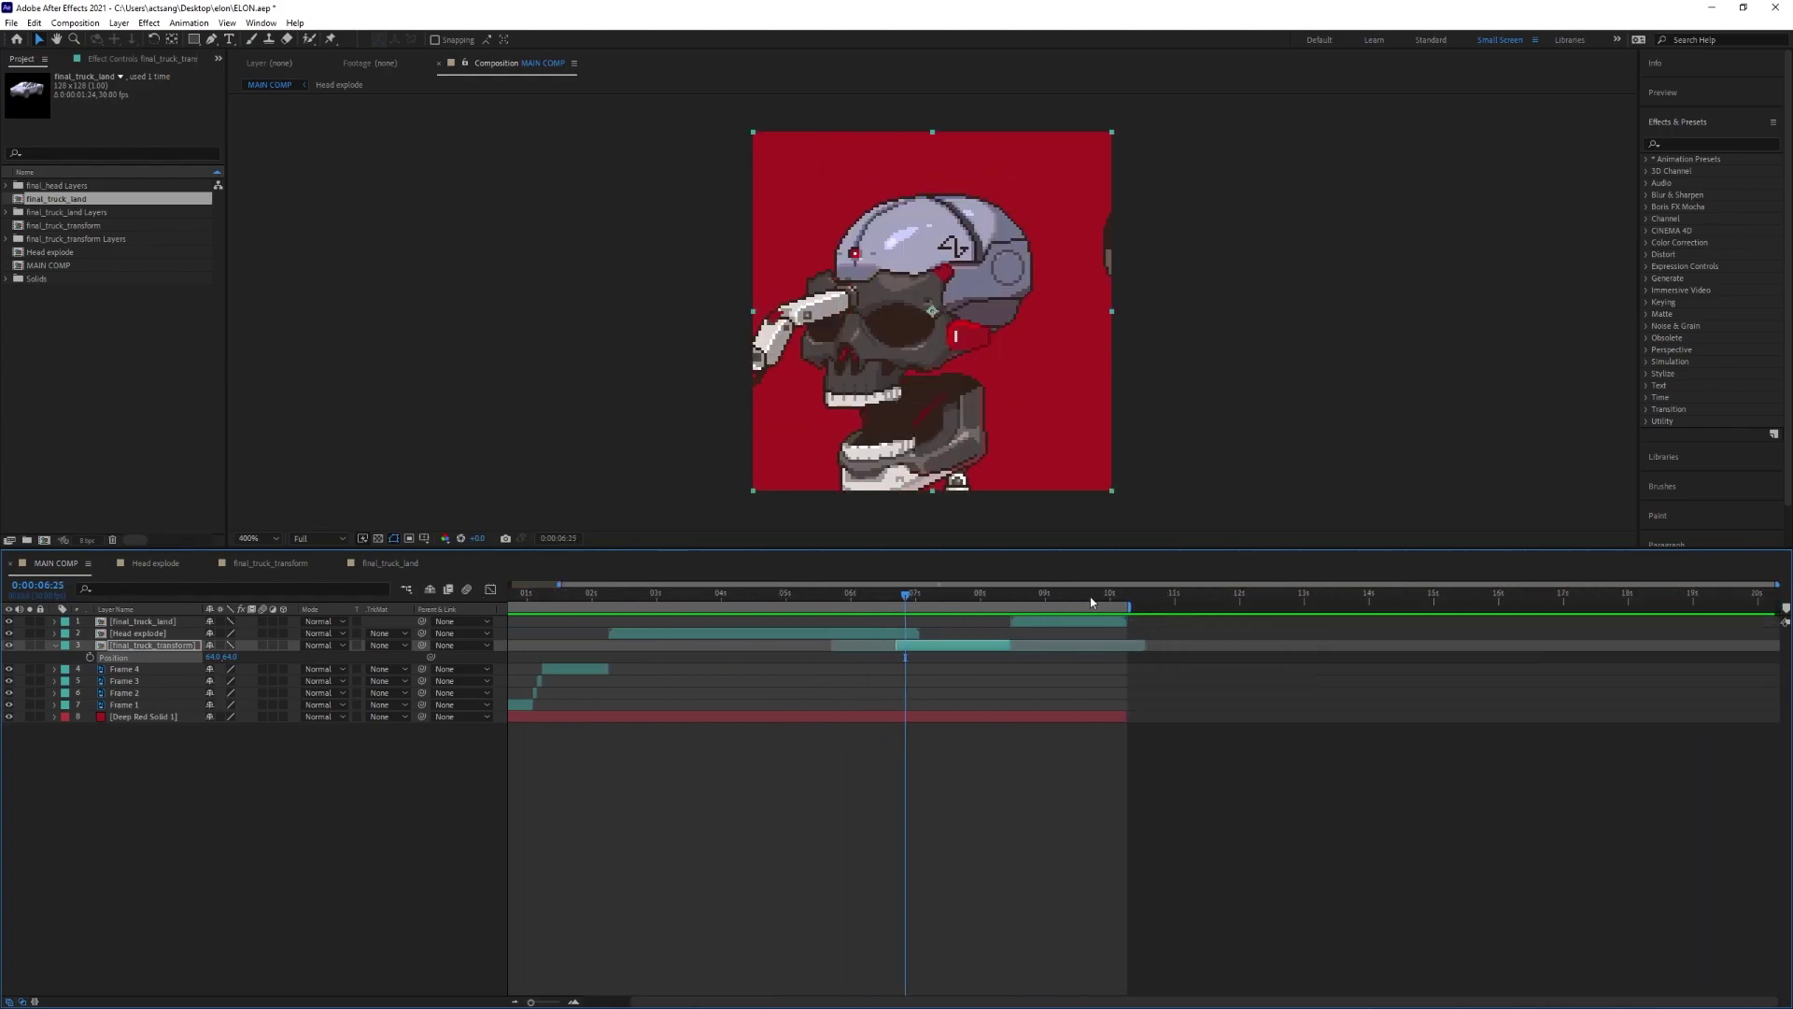
pyautogui.press('space')
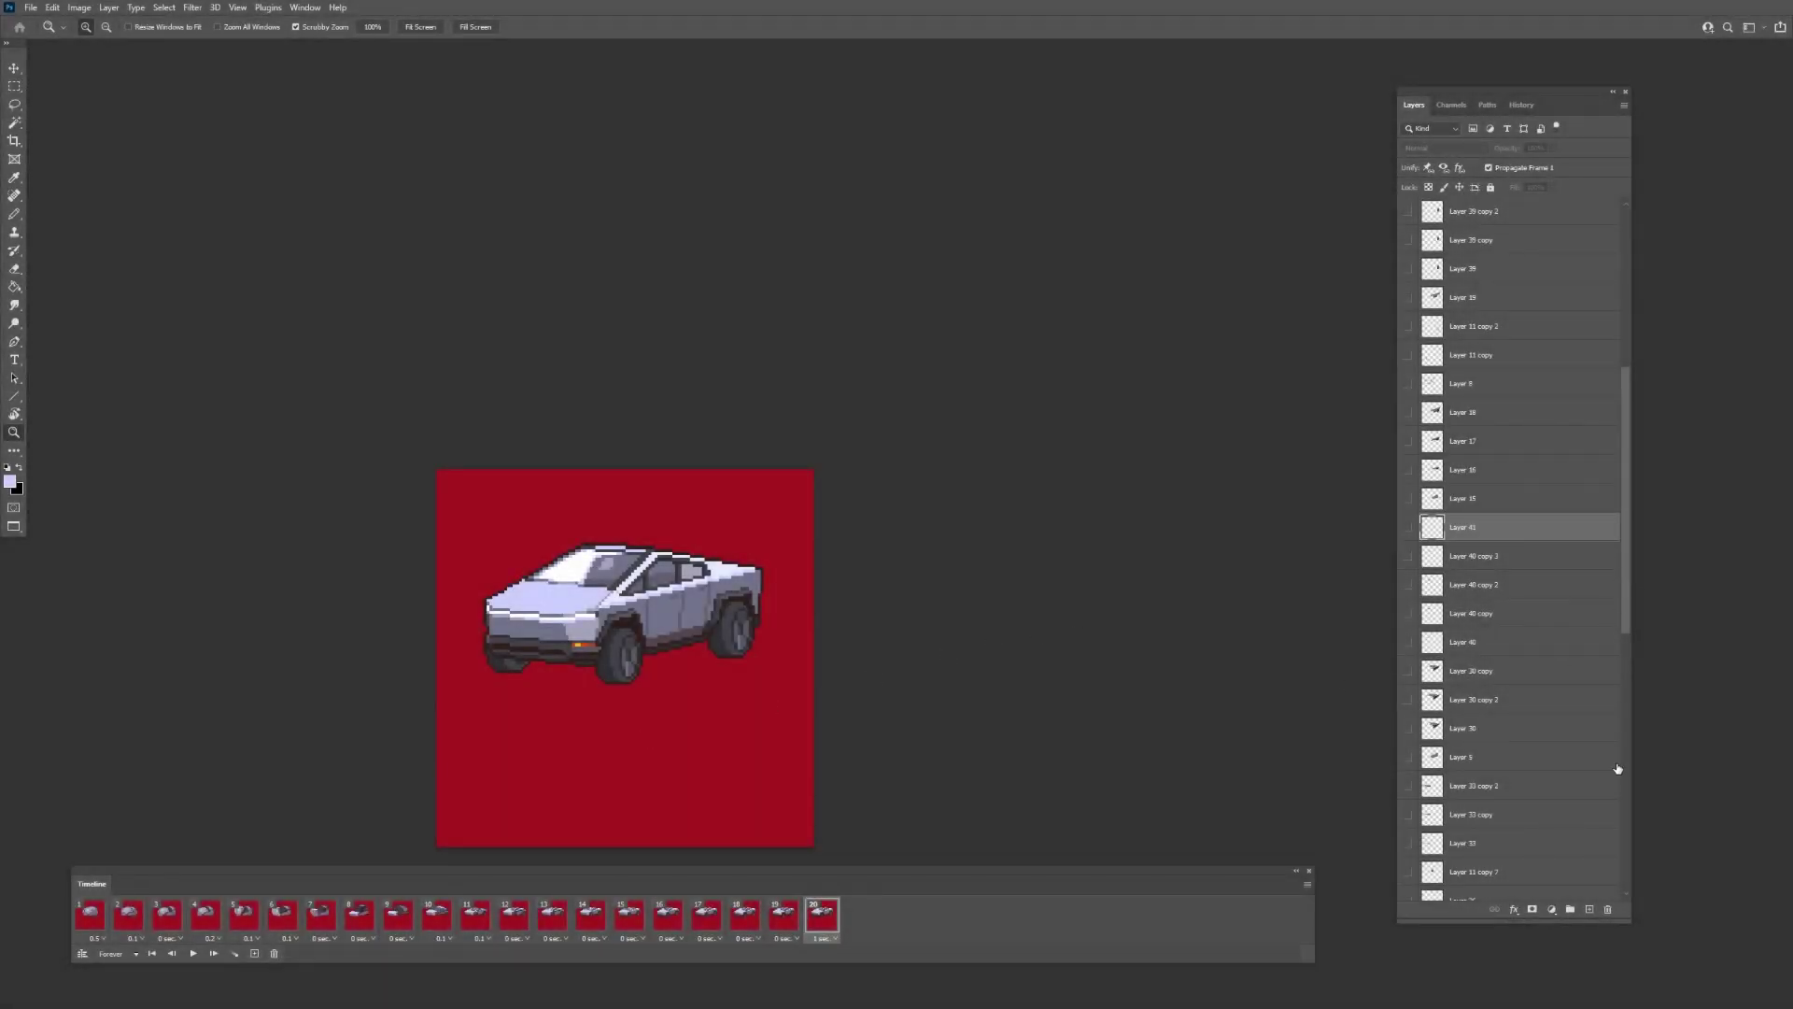
# - Switch to Photoshop, delete the red Background layer from the truck transformation document, and play its frame animation
pyautogui.moveTo(1626, 632); pyautogui.dragTo(1635, 899)
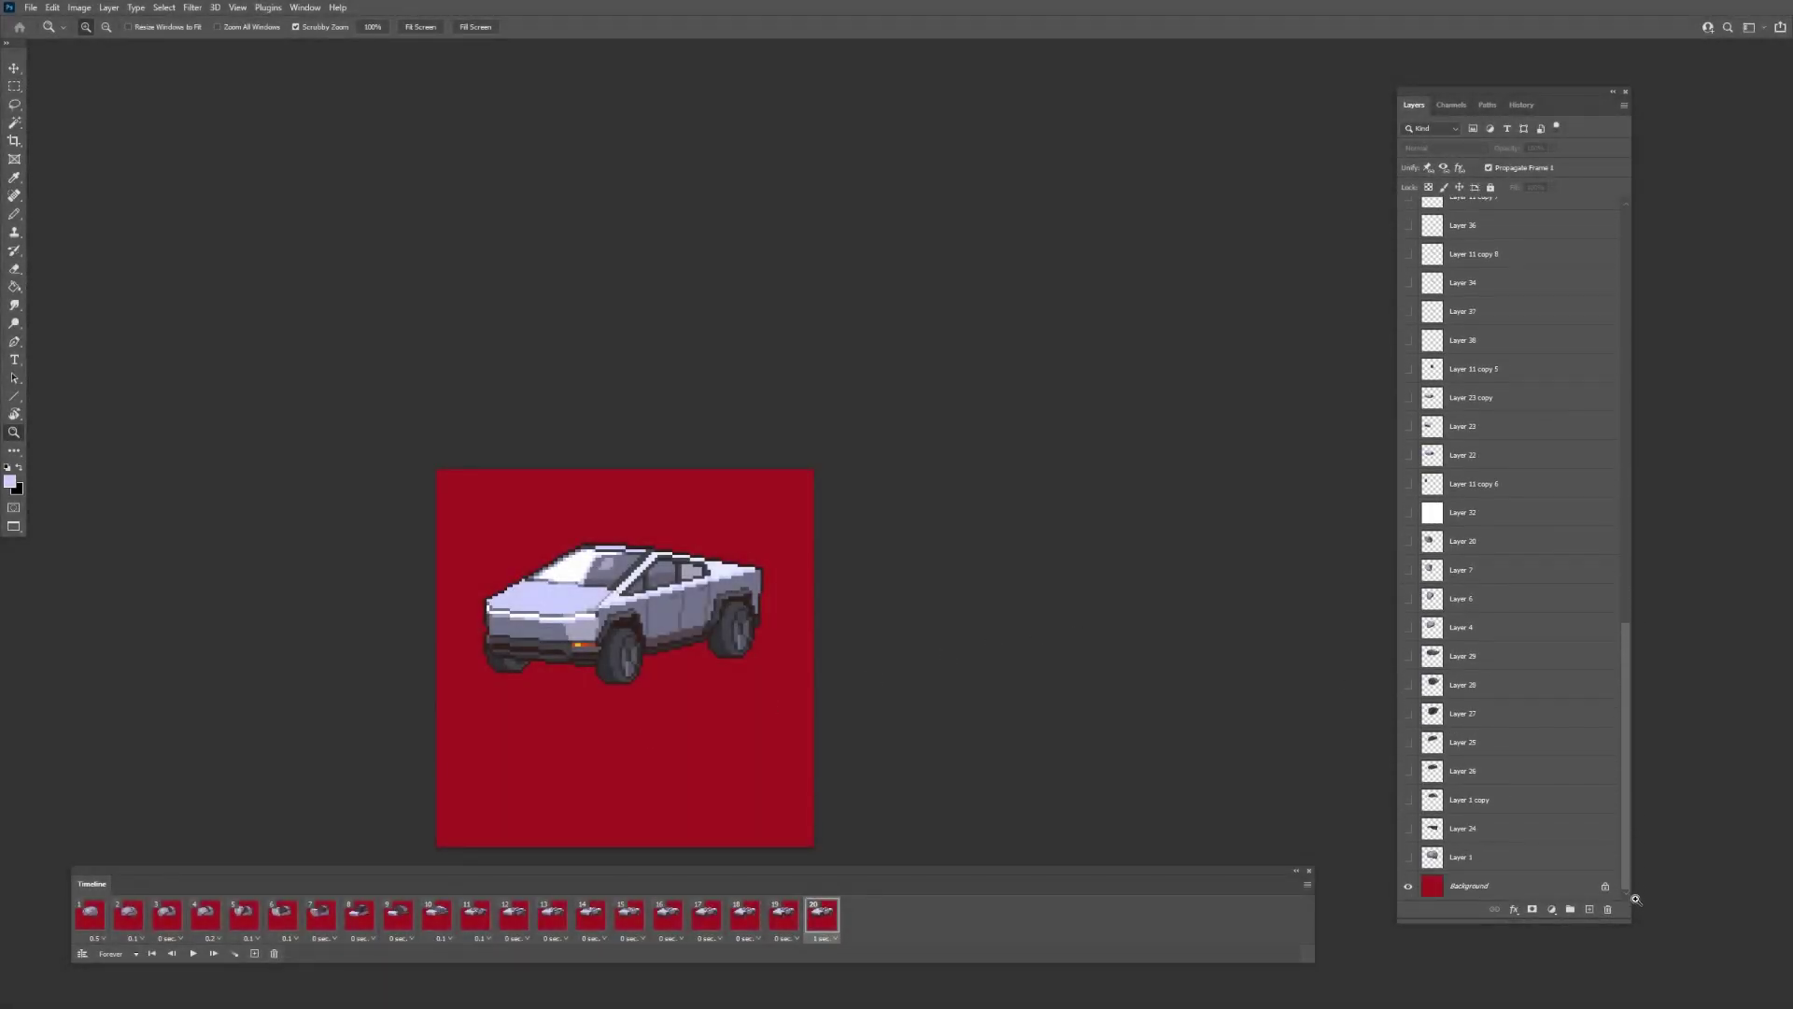
pyautogui.click(1580, 895)
pyautogui.click(1609, 910)
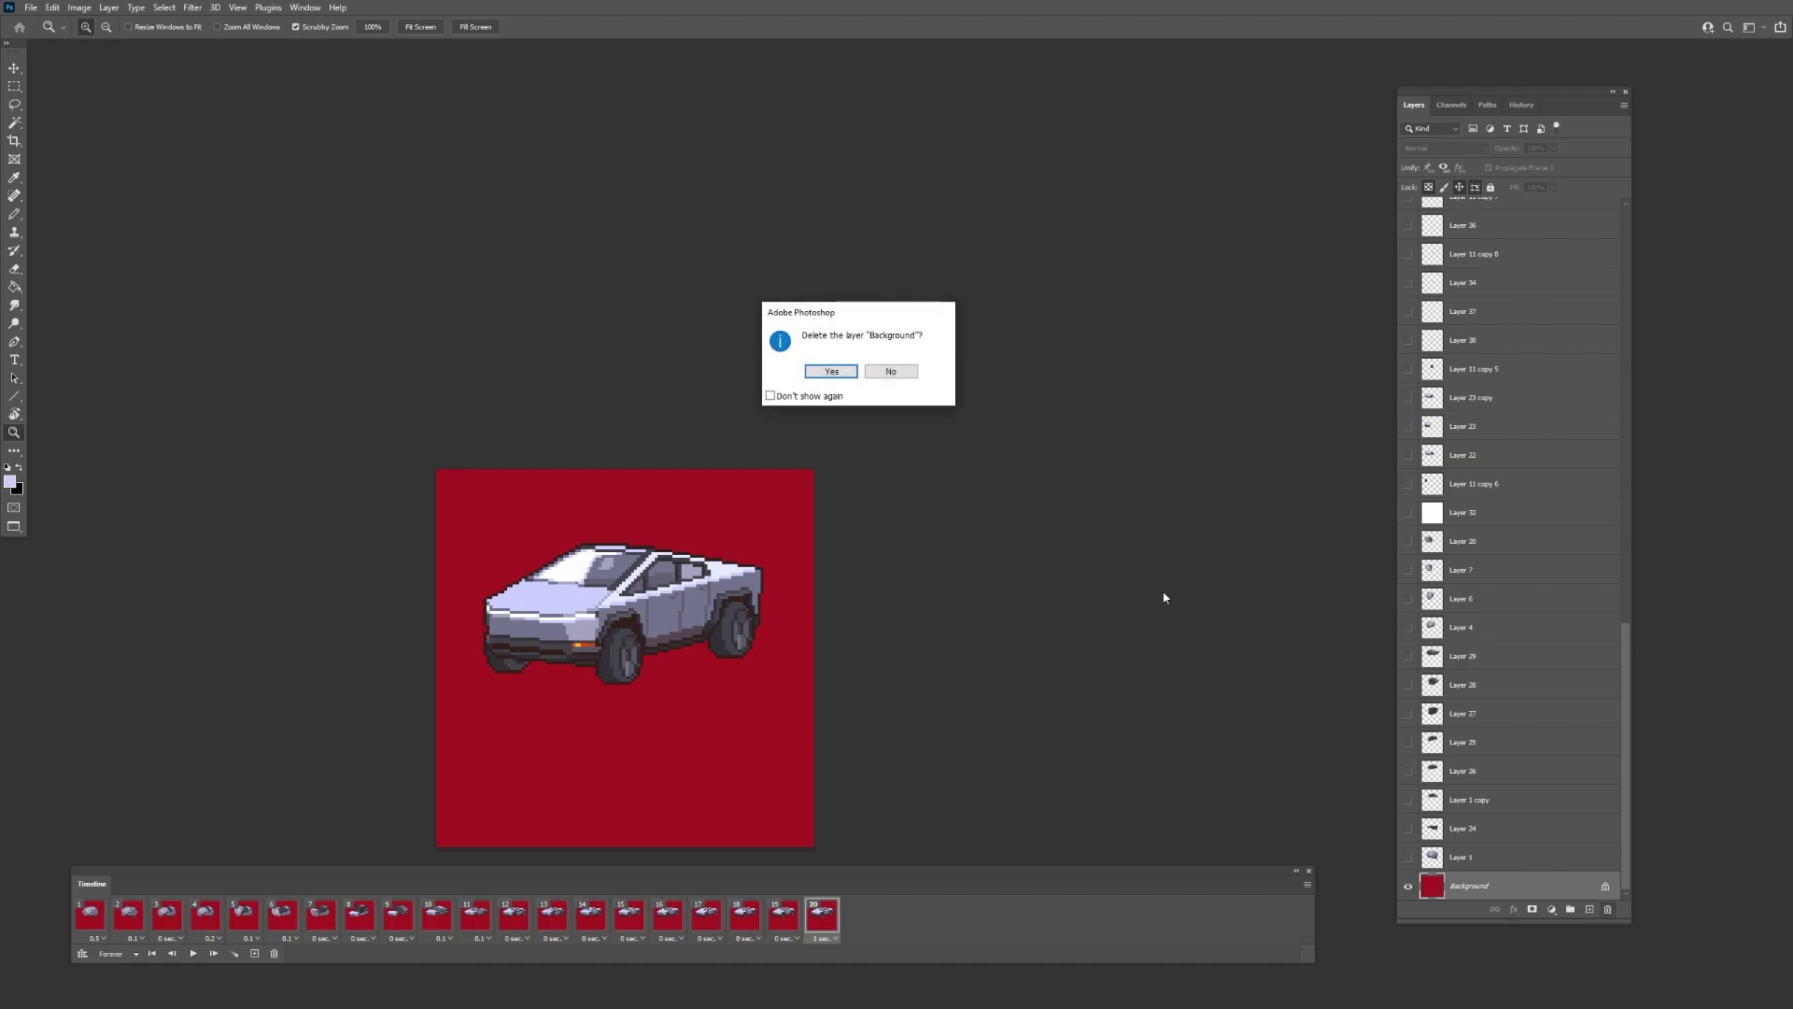
pyautogui.click(832, 371)
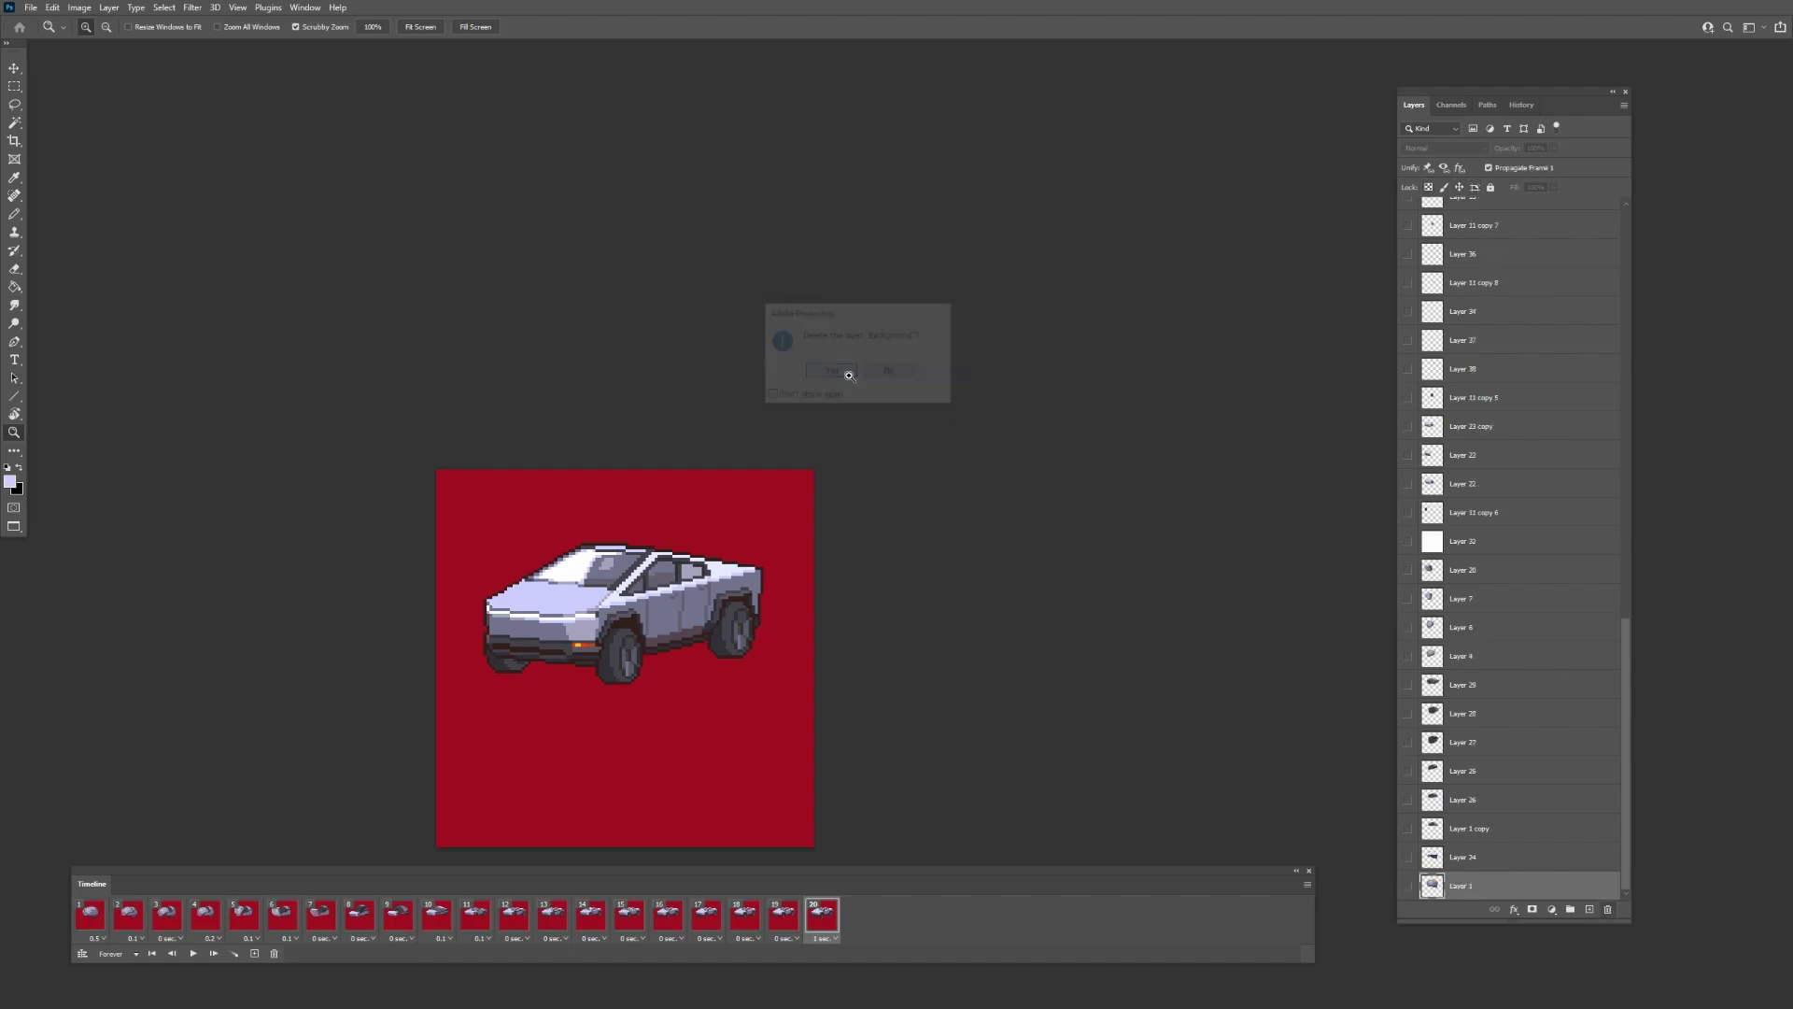
pyautogui.press('space')
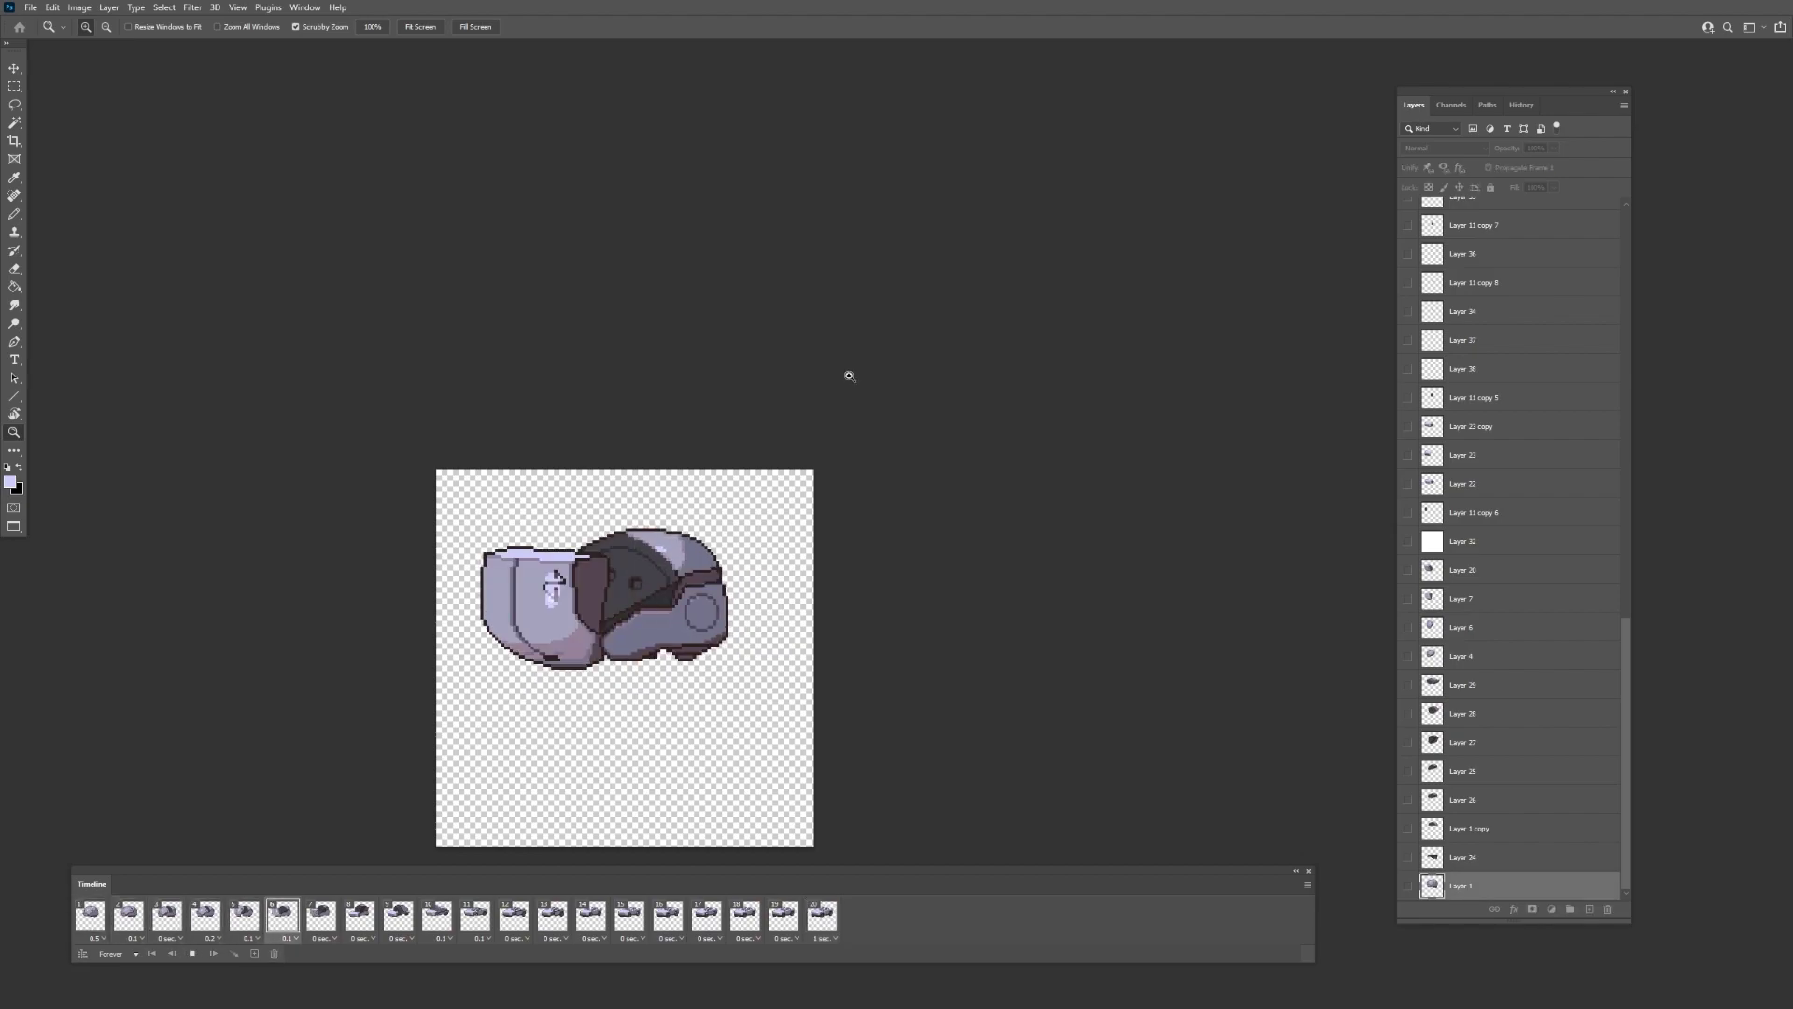
pyautogui.press('space')
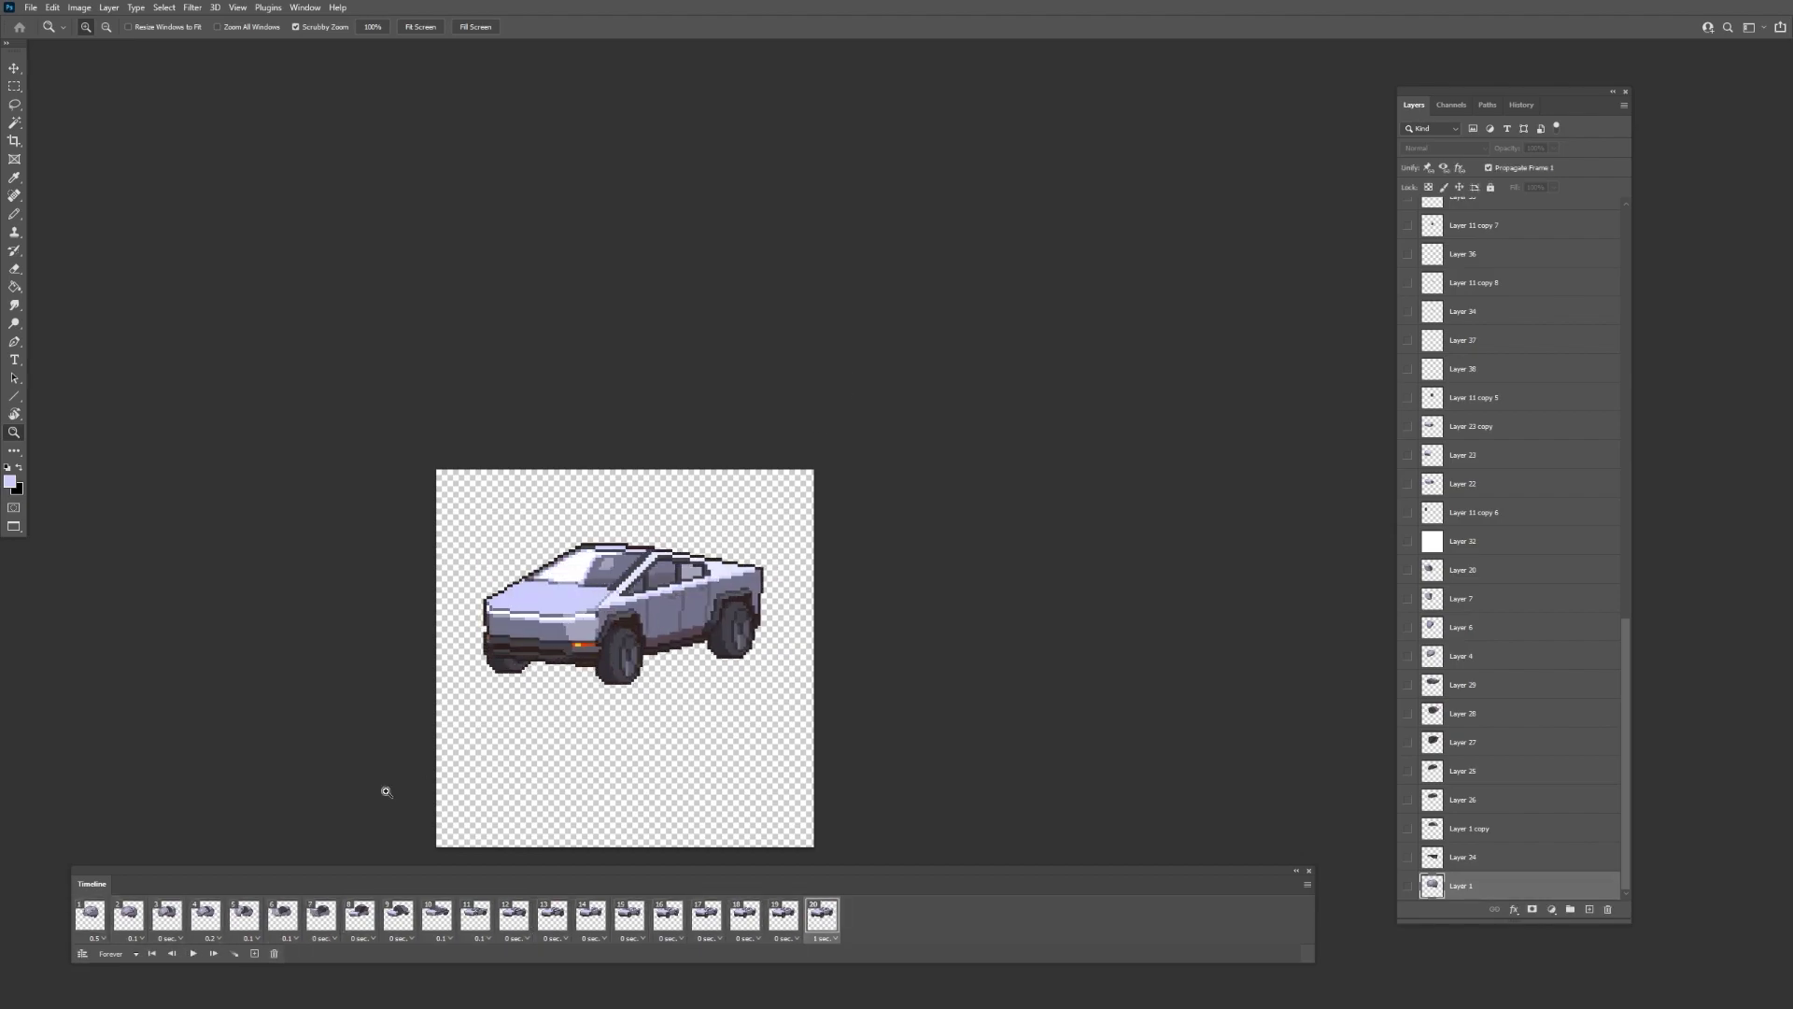
# - From the first animation frame, flatten all timeline frames into layers
pyautogui.click(100, 929)
pyautogui.click(31, 7)
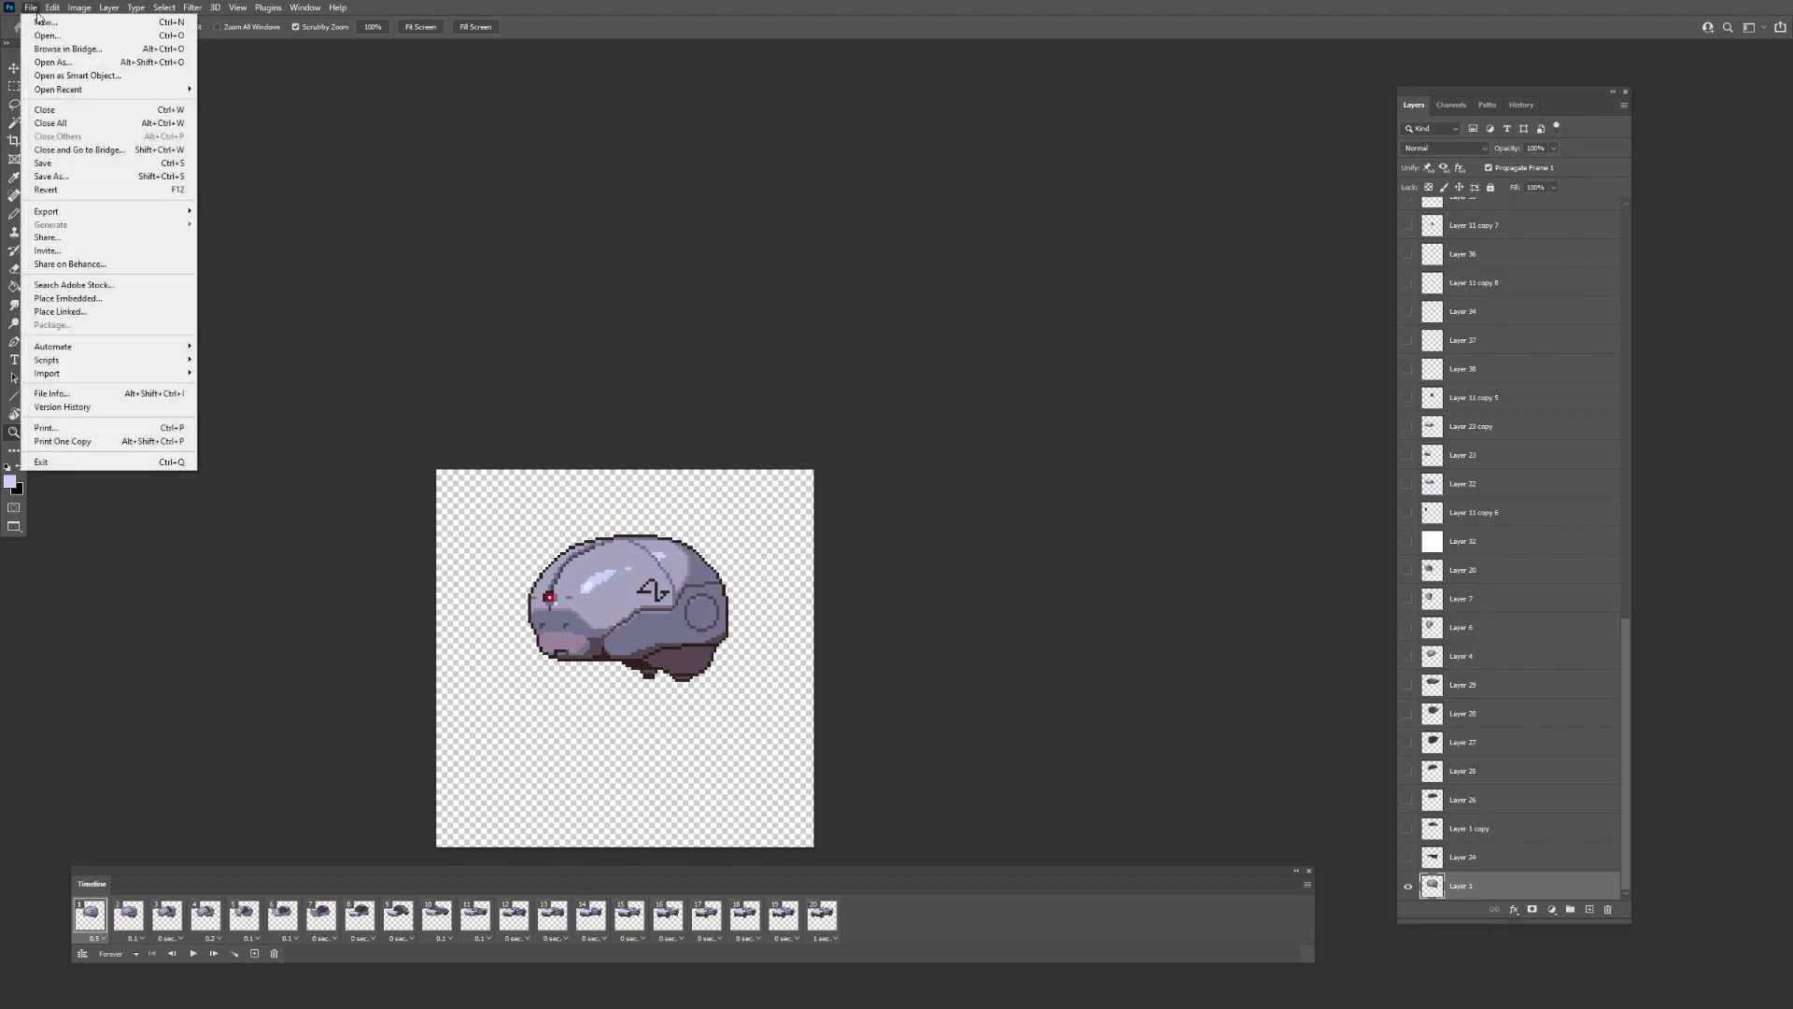
pyautogui.click(1308, 884)
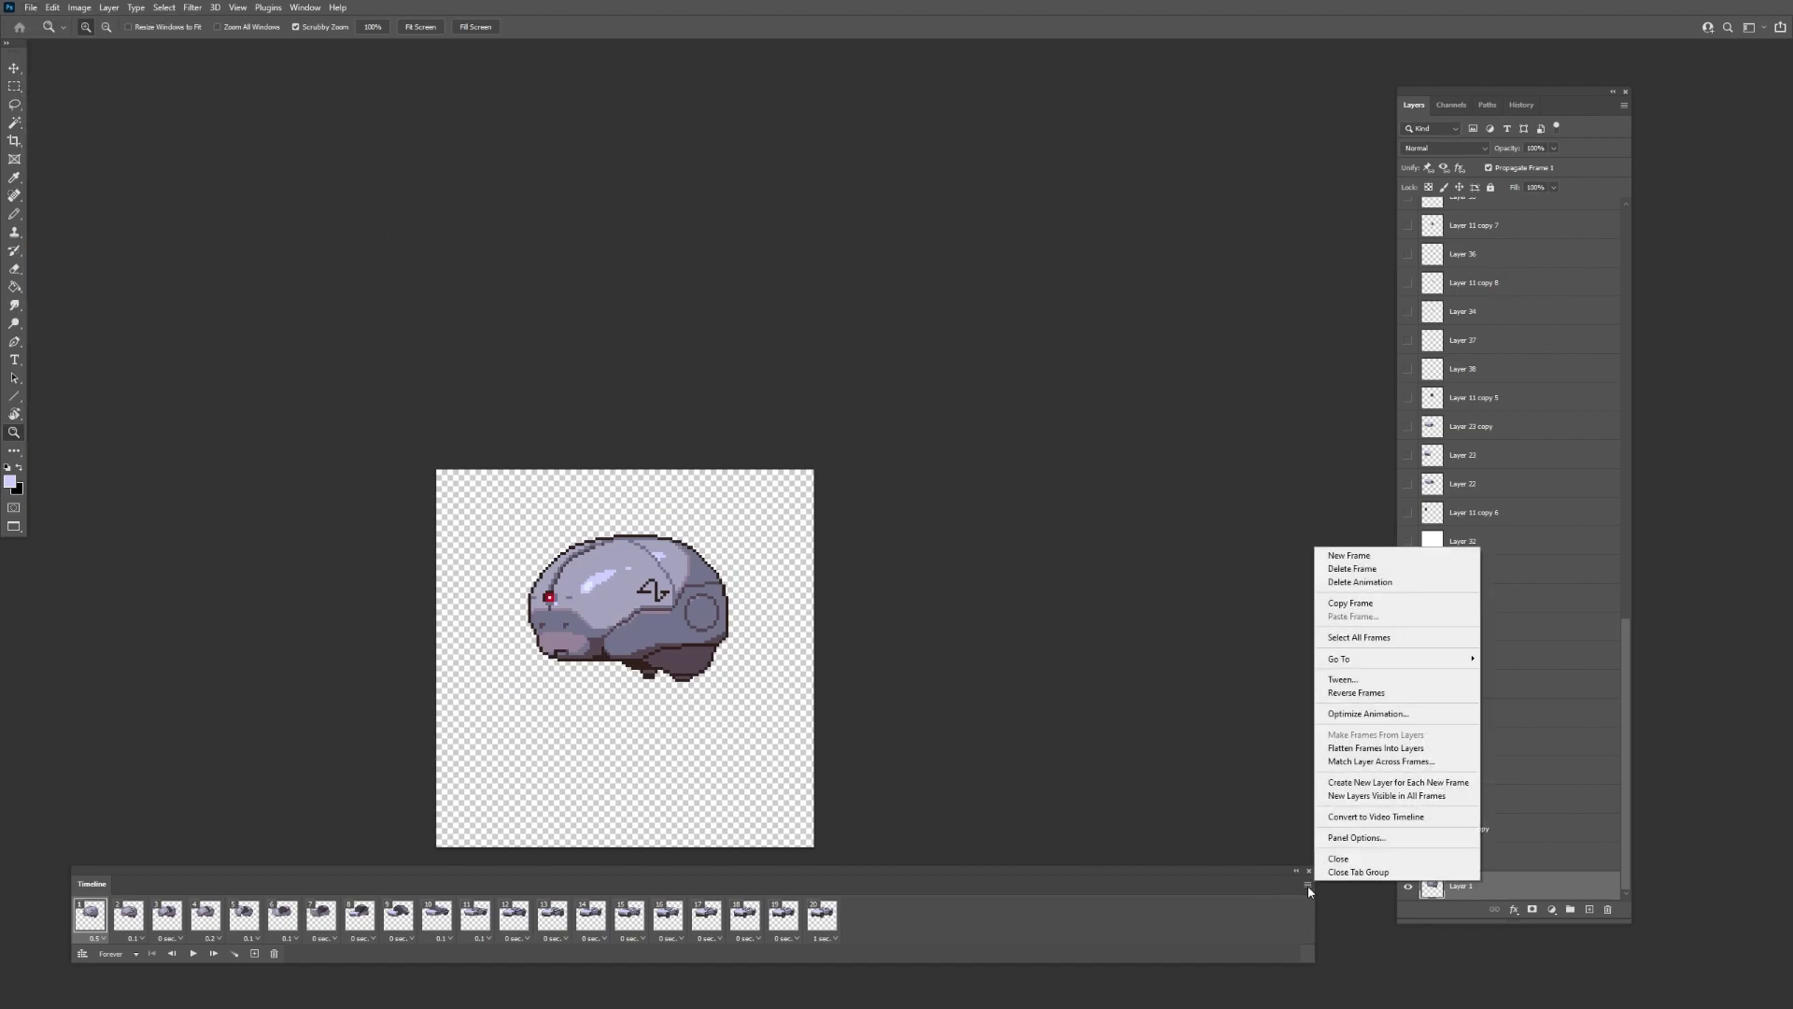
pyautogui.click(1372, 750)
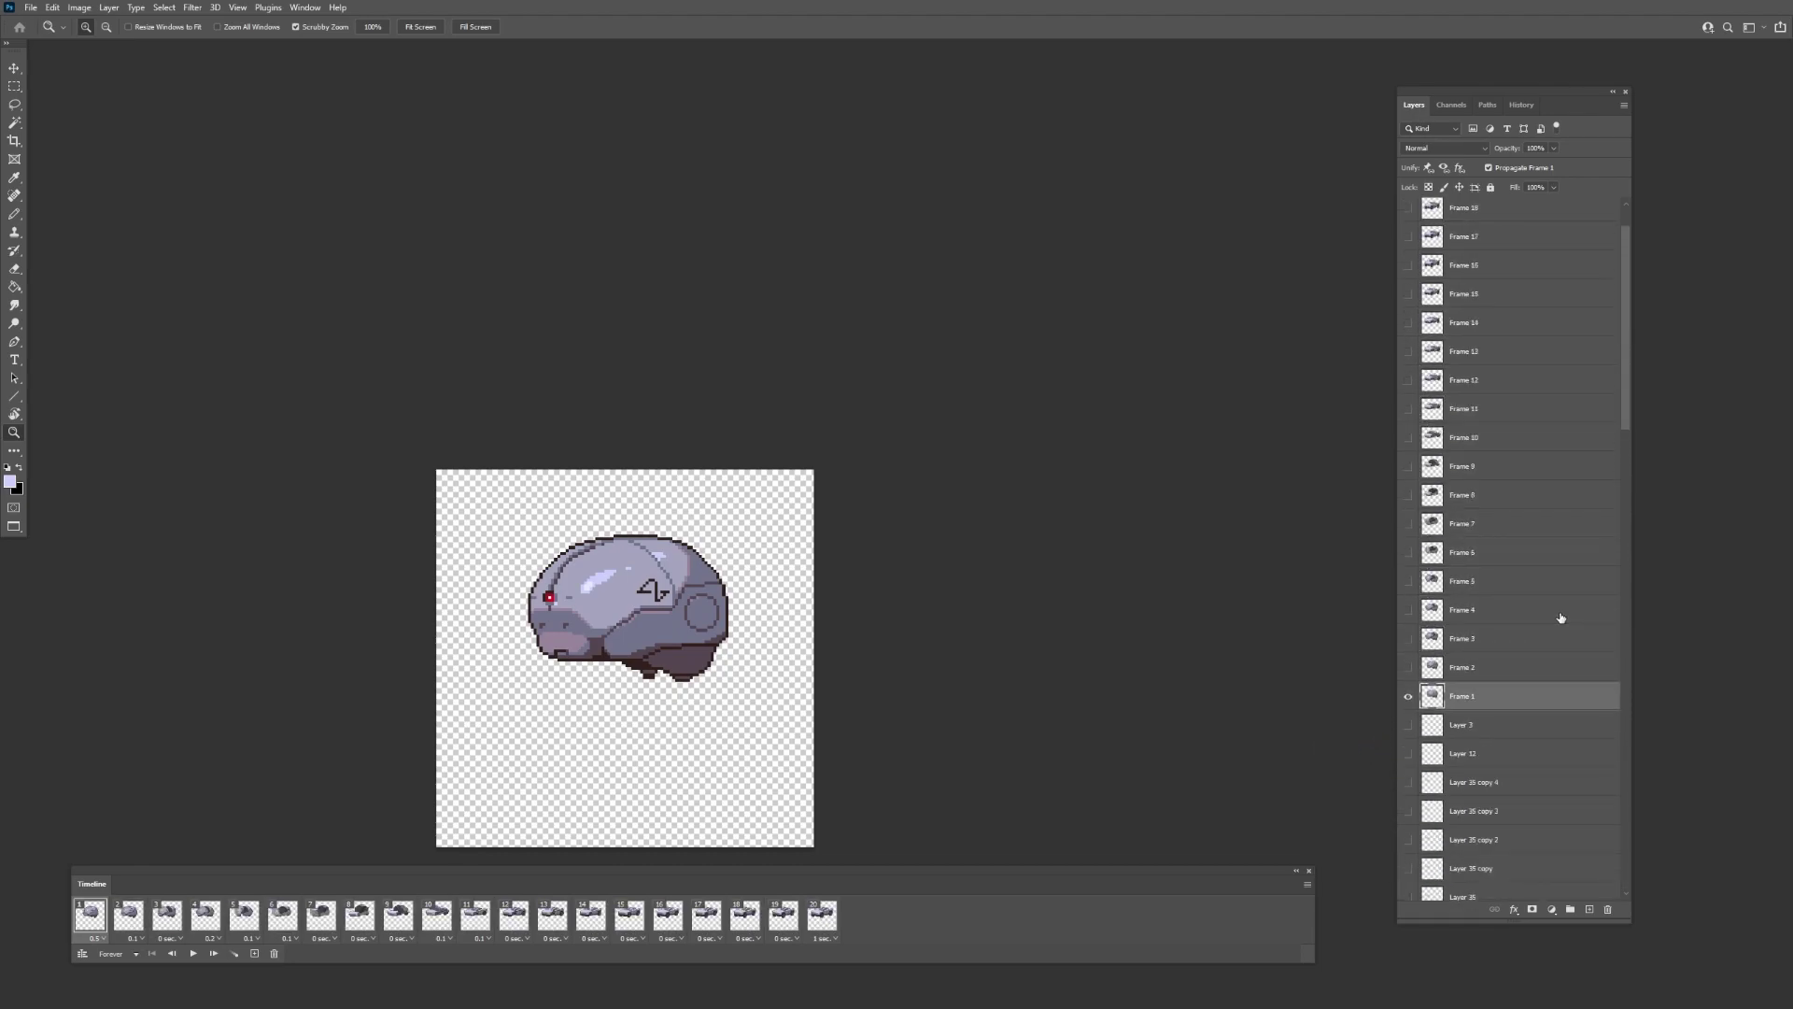
# - Delete all the original layers below Frame 1, from Layer 3 down to Layer 1, keeping only the flattened frame layers
pyautogui.click(1495, 727)
pyautogui.moveTo(1626, 428); pyautogui.dragTo(1629, 872)
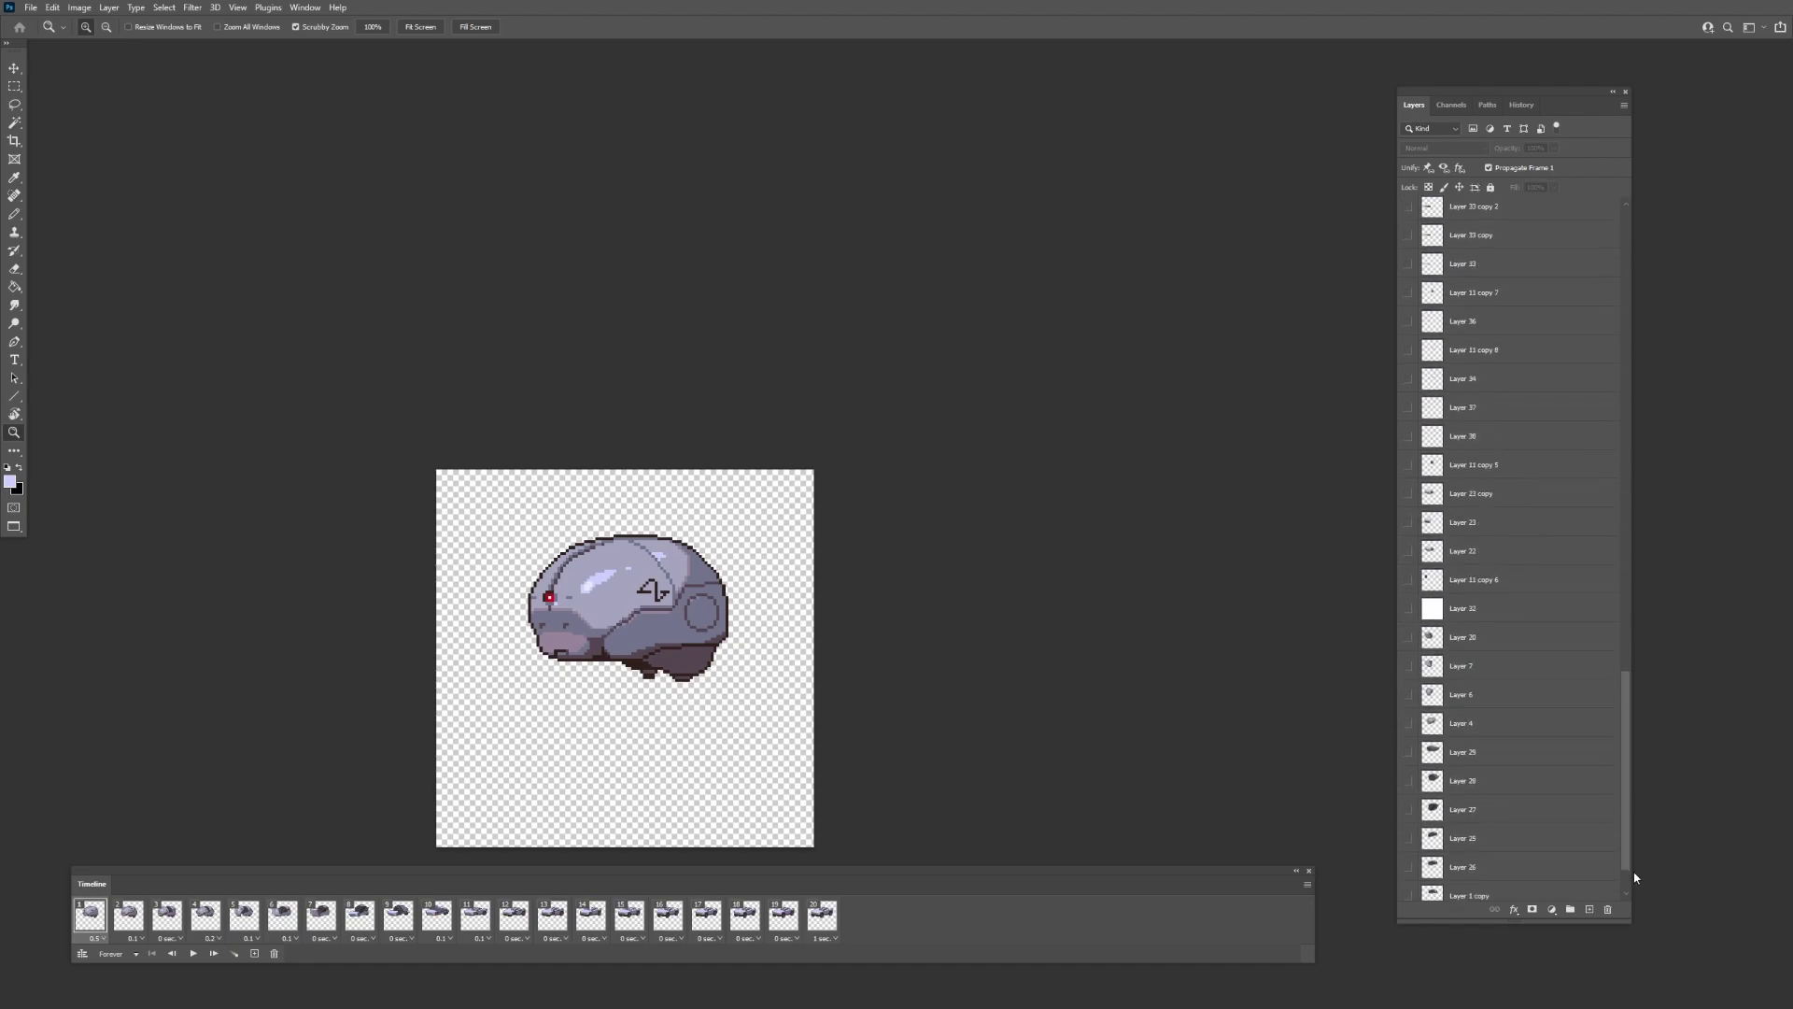
pyautogui.keyDown('shift'); pyautogui.click(1599, 895); pyautogui.keyUp('shift')
pyautogui.click(1607, 911)
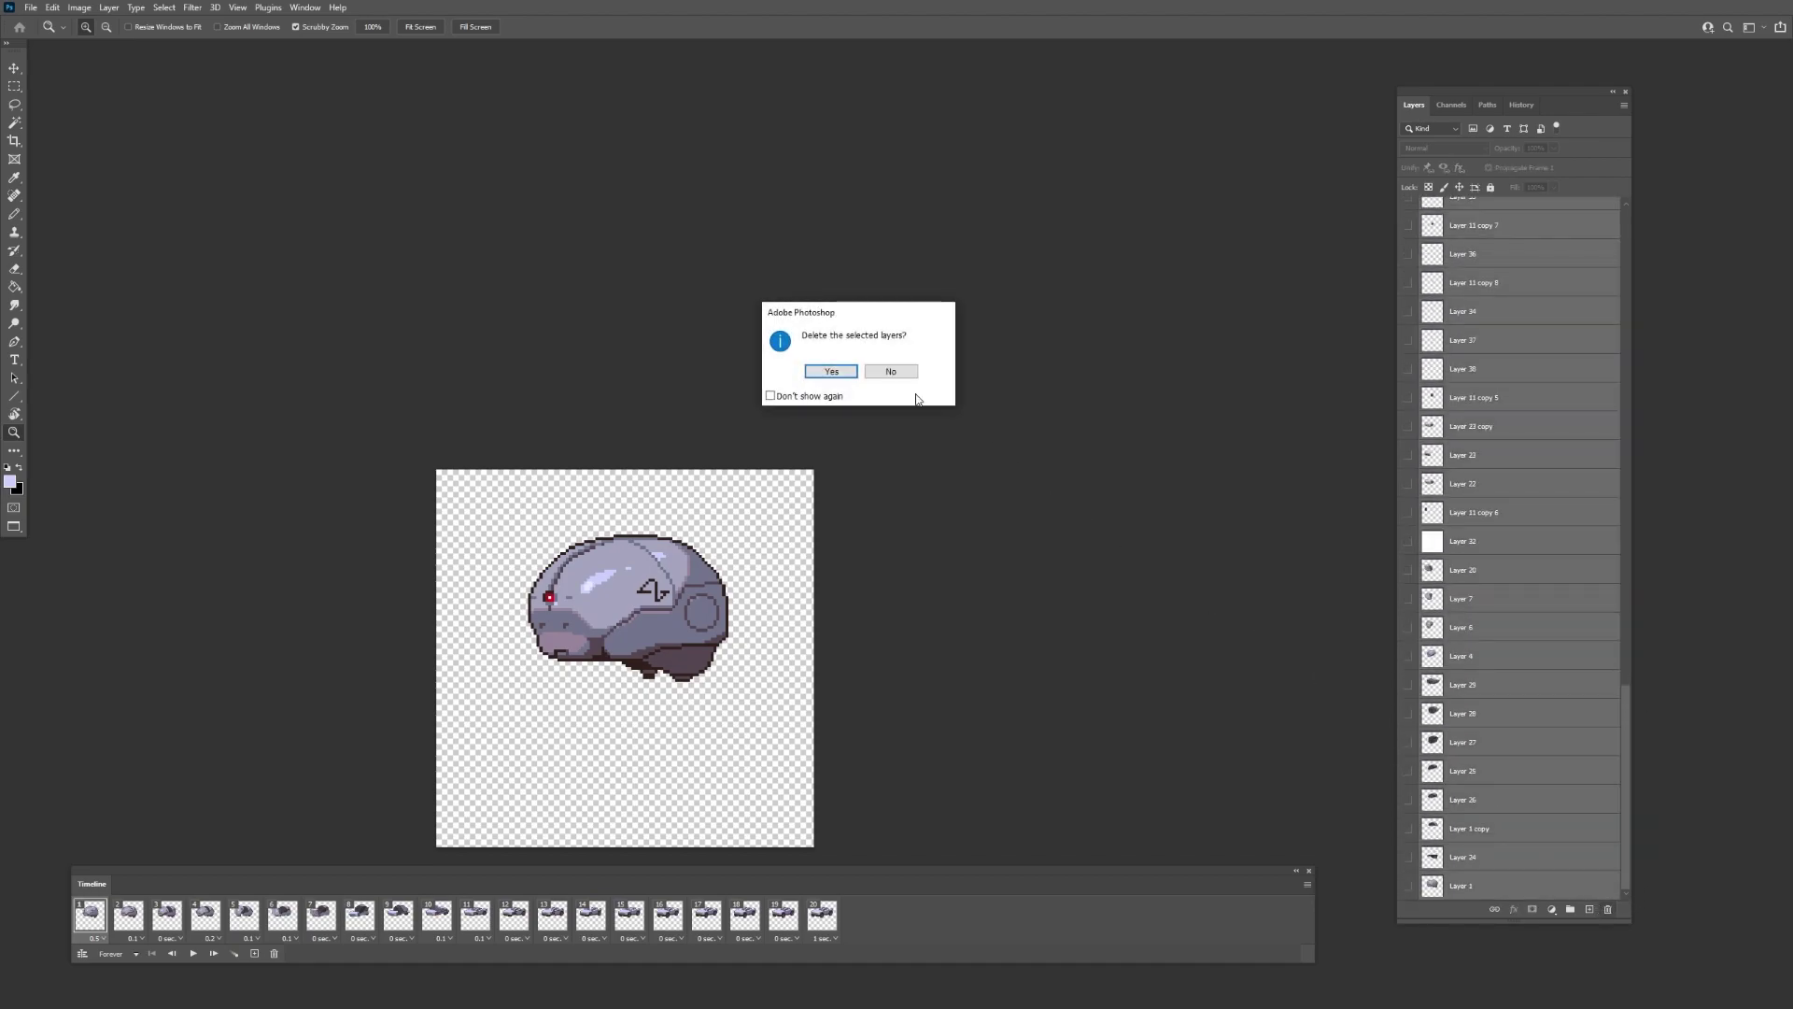
pyautogui.click(813, 372)
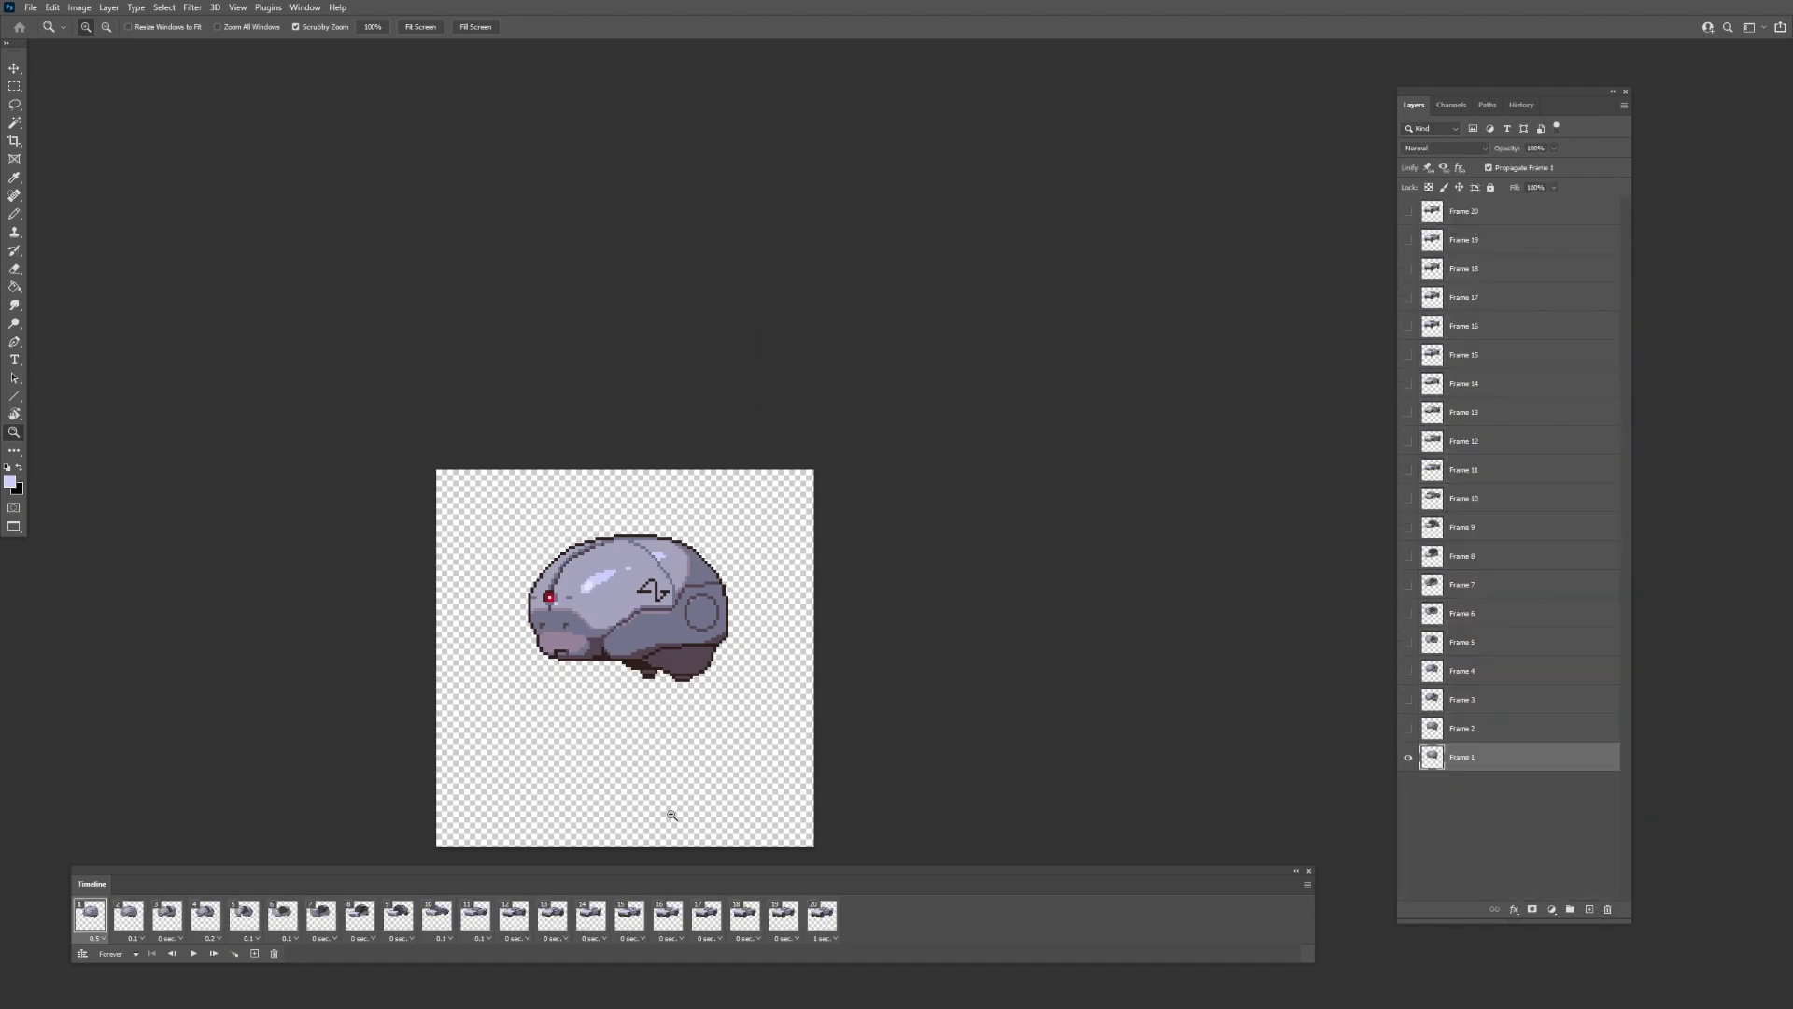
# - Play the flattened animation and save the document as final_truck_transform.psd
pyautogui.press('space')
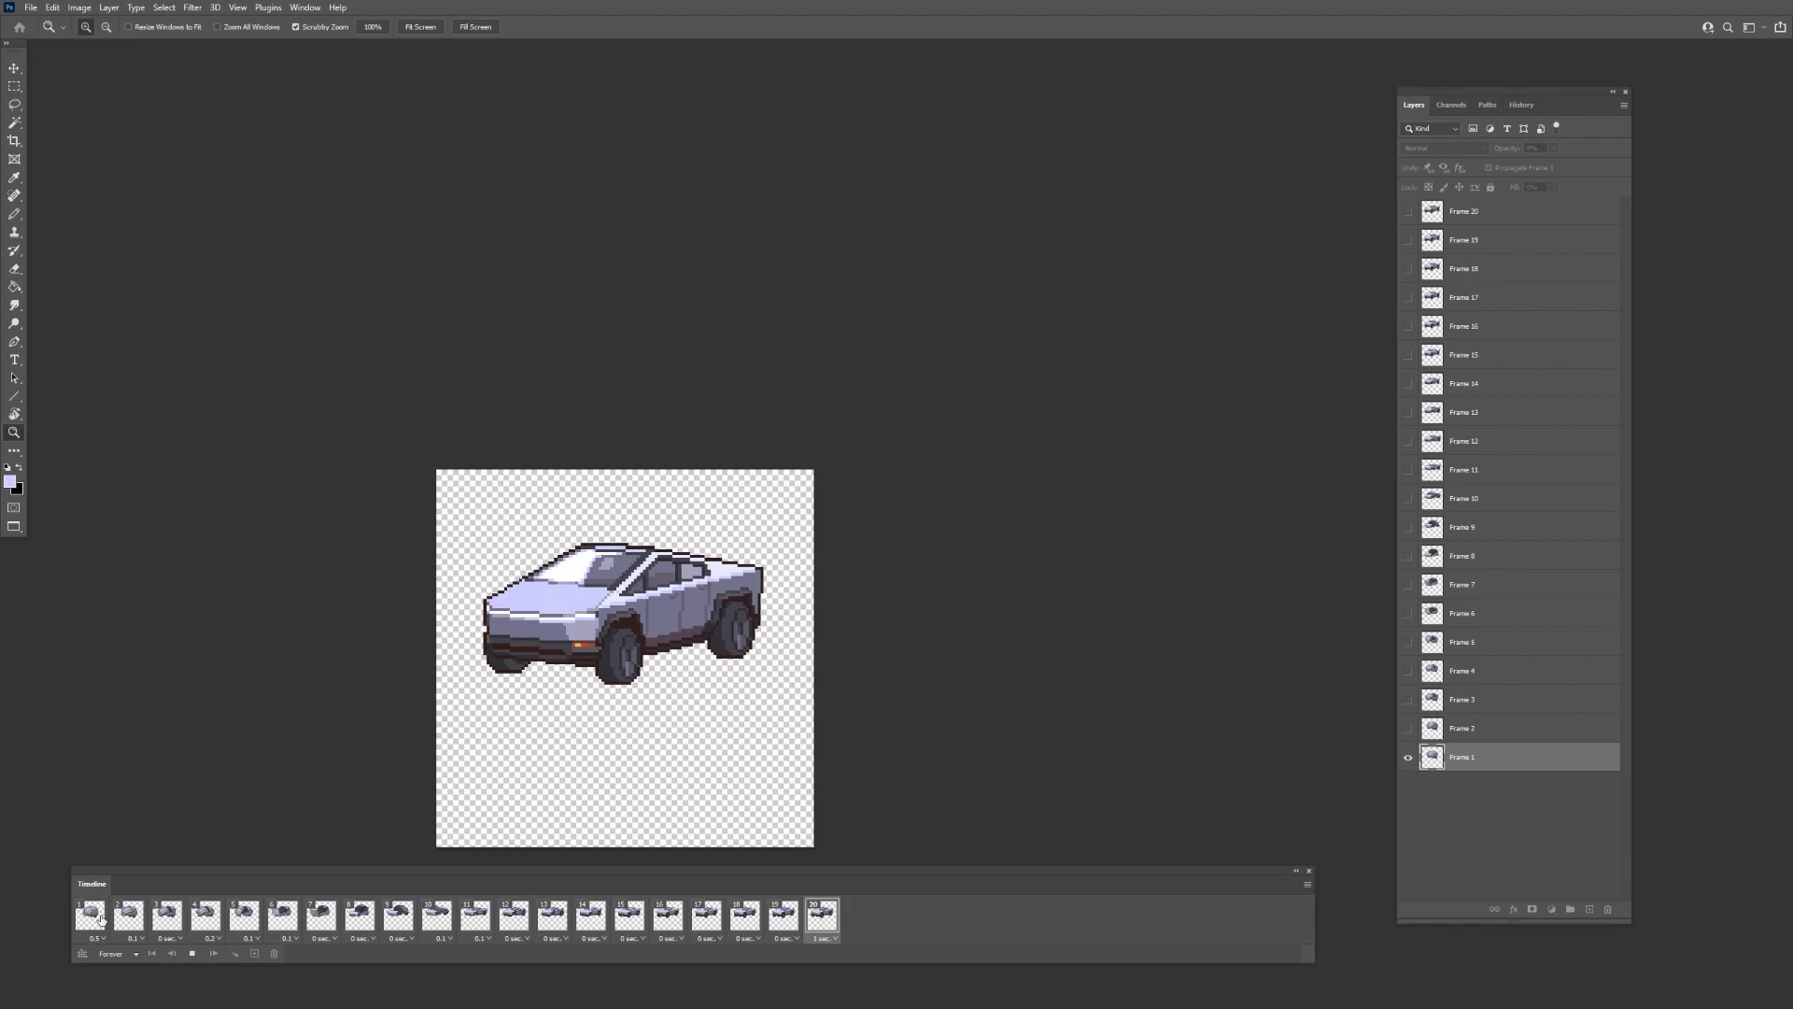
pyautogui.press('space')
pyautogui.click(31, 7)
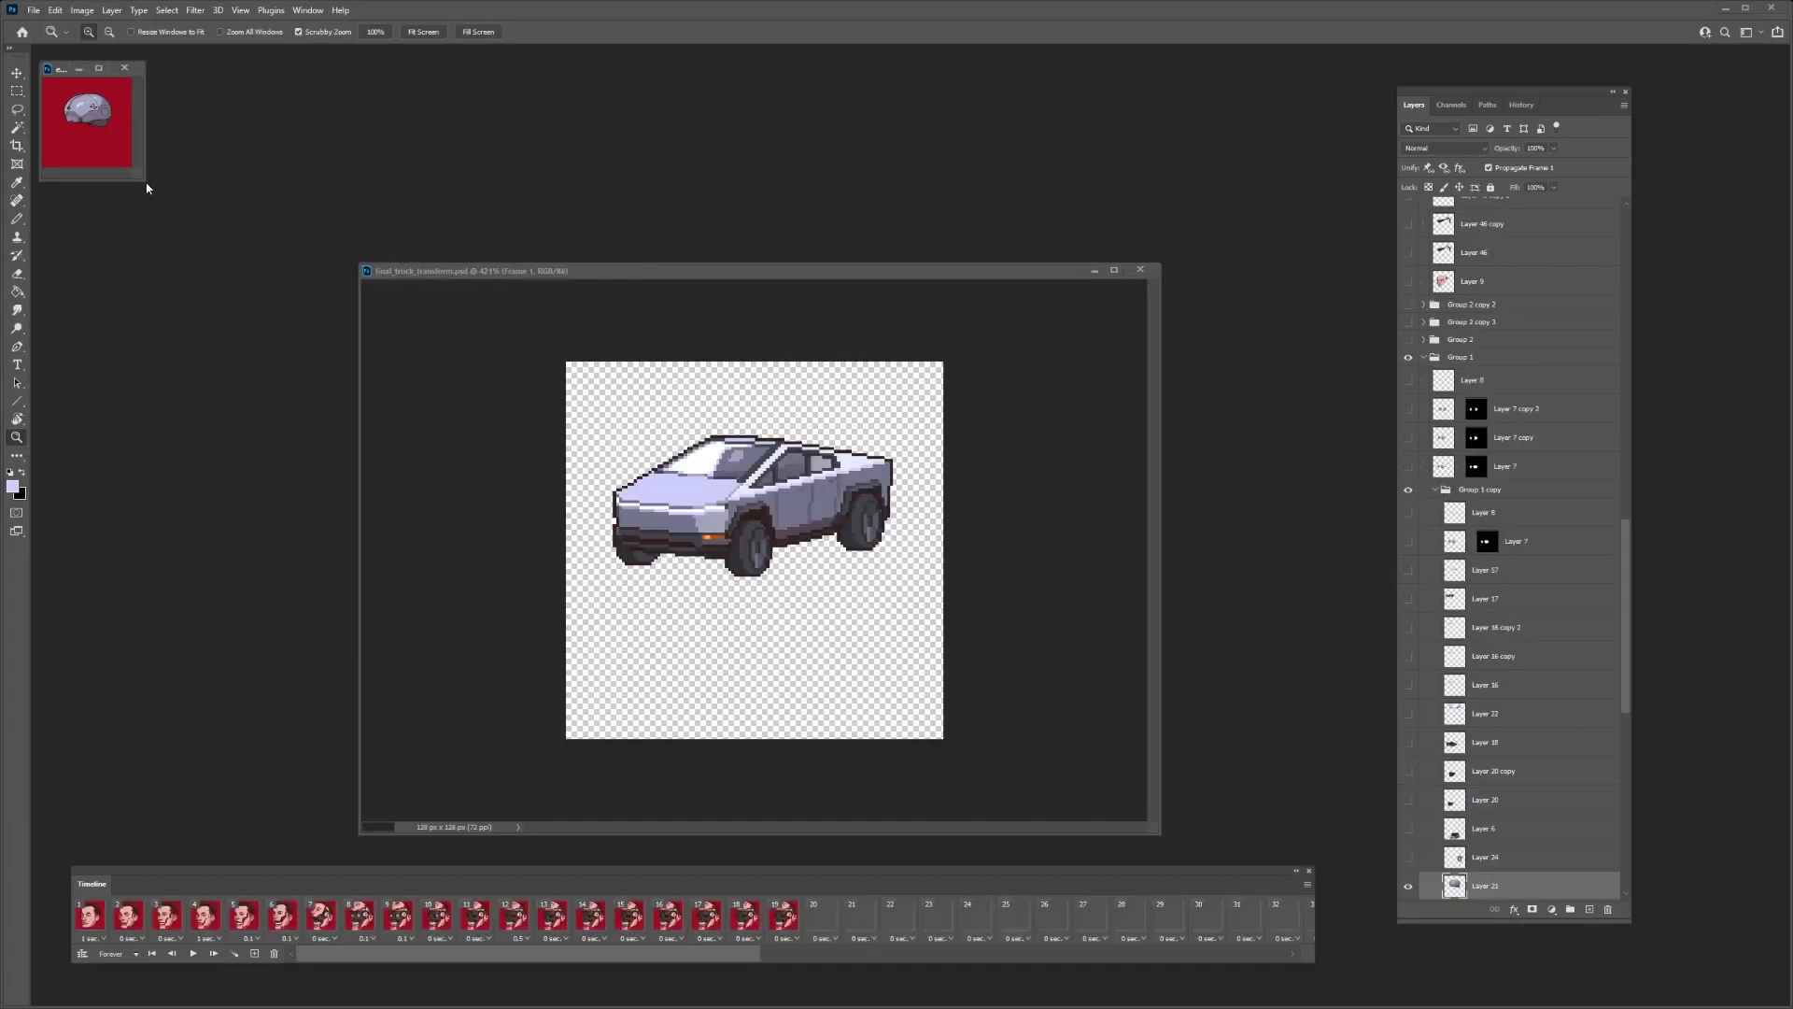
# - Enlarge the head document's window and play its frame animation from the first frame
pyautogui.moveTo(144, 185); pyautogui.dragTo(721, 695)
pyautogui.moveTo(383, 418); pyautogui.dragTo(408, 418)
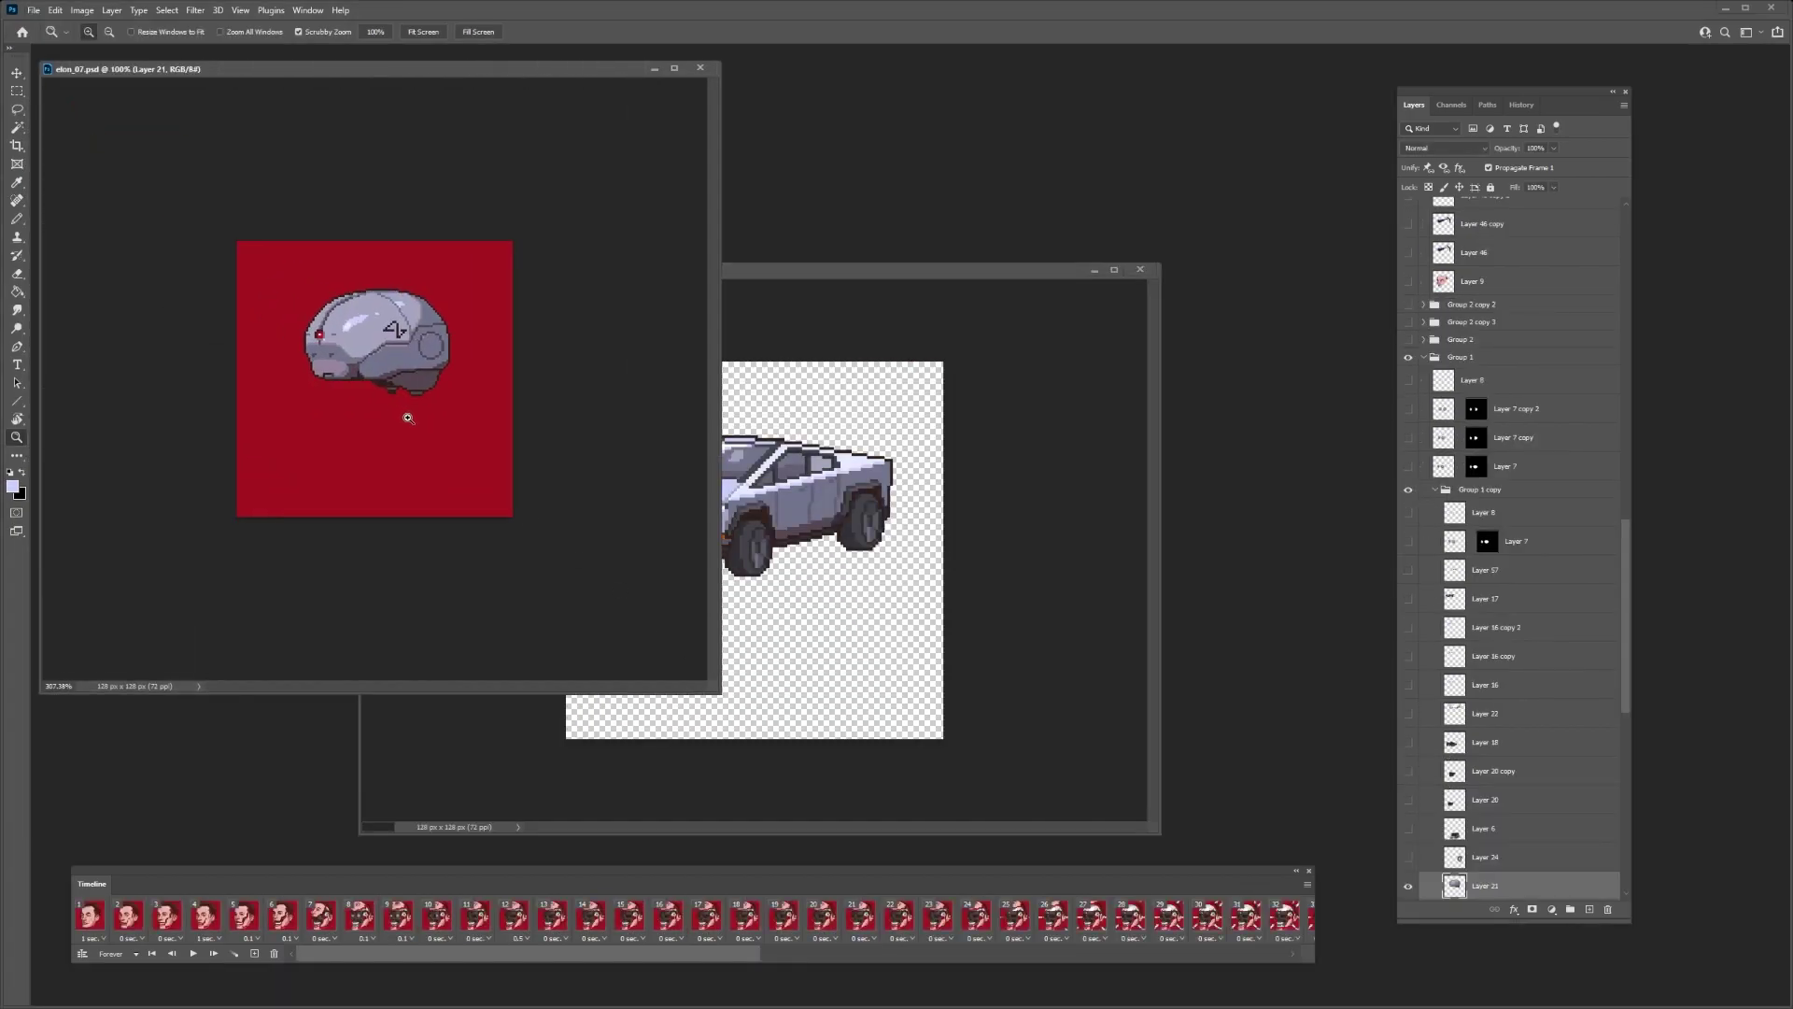
pyautogui.click(93, 918)
pyautogui.press('space')
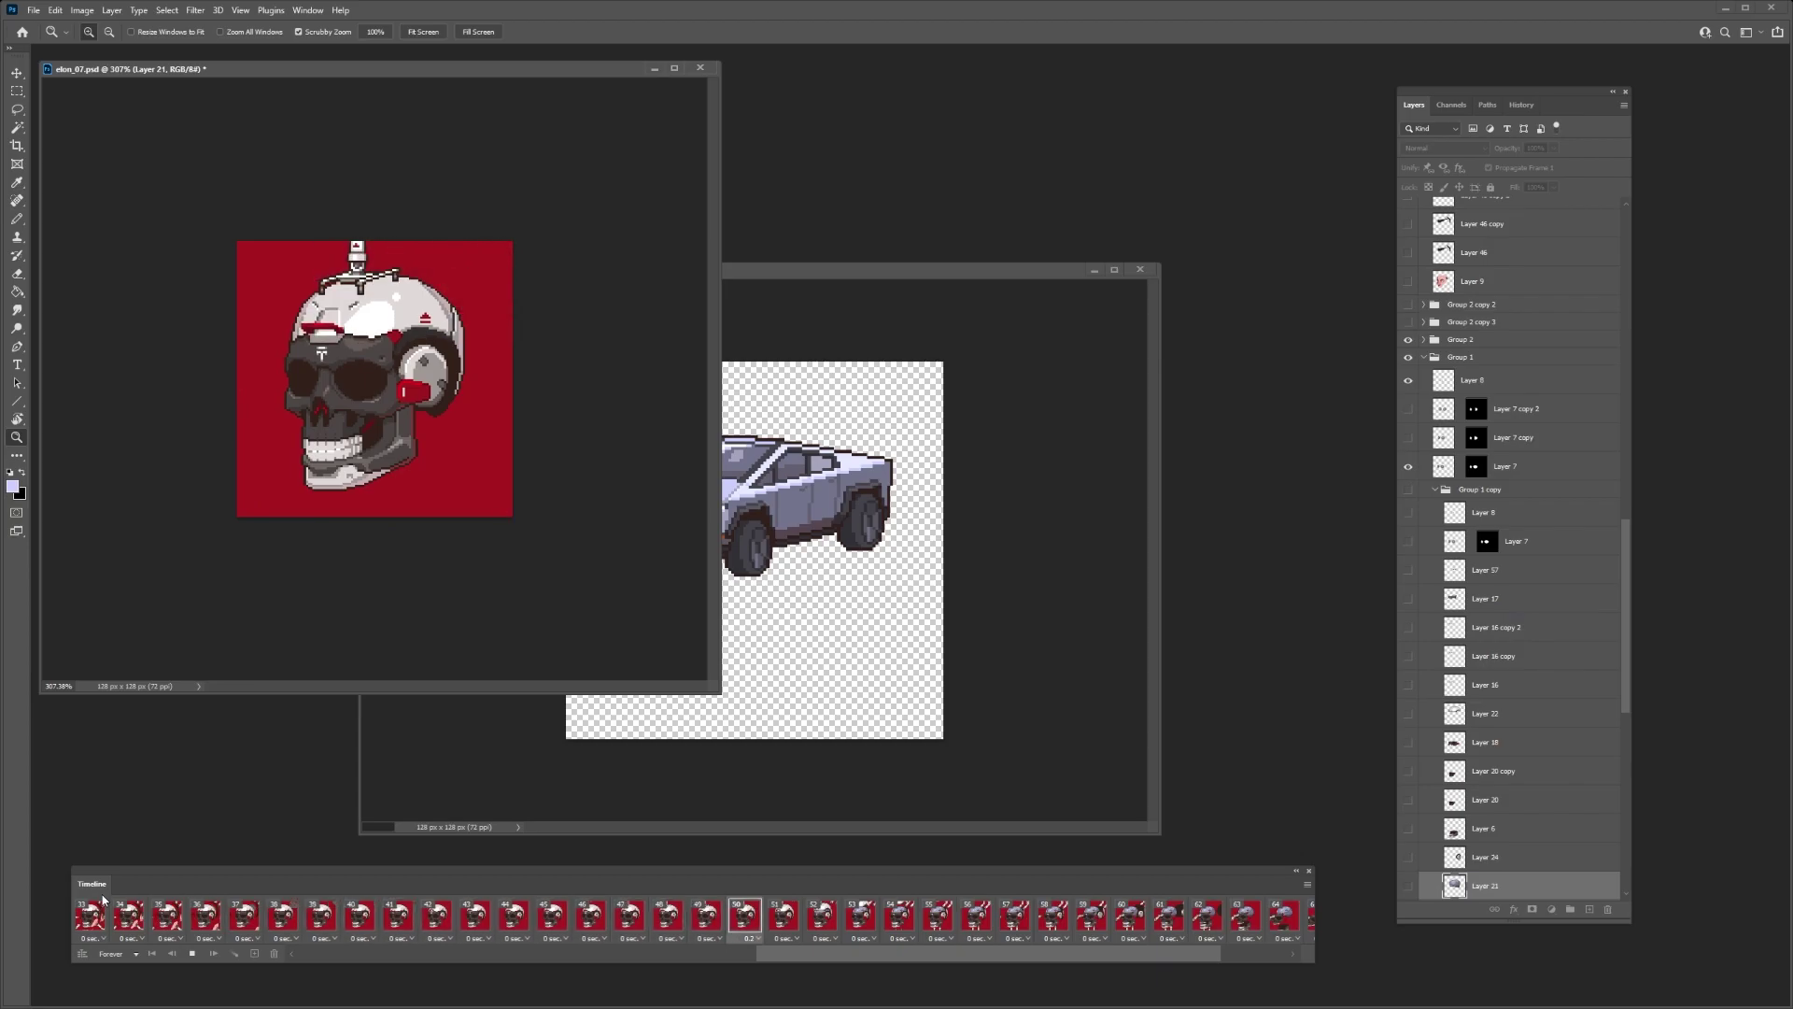
pyautogui.press('space')
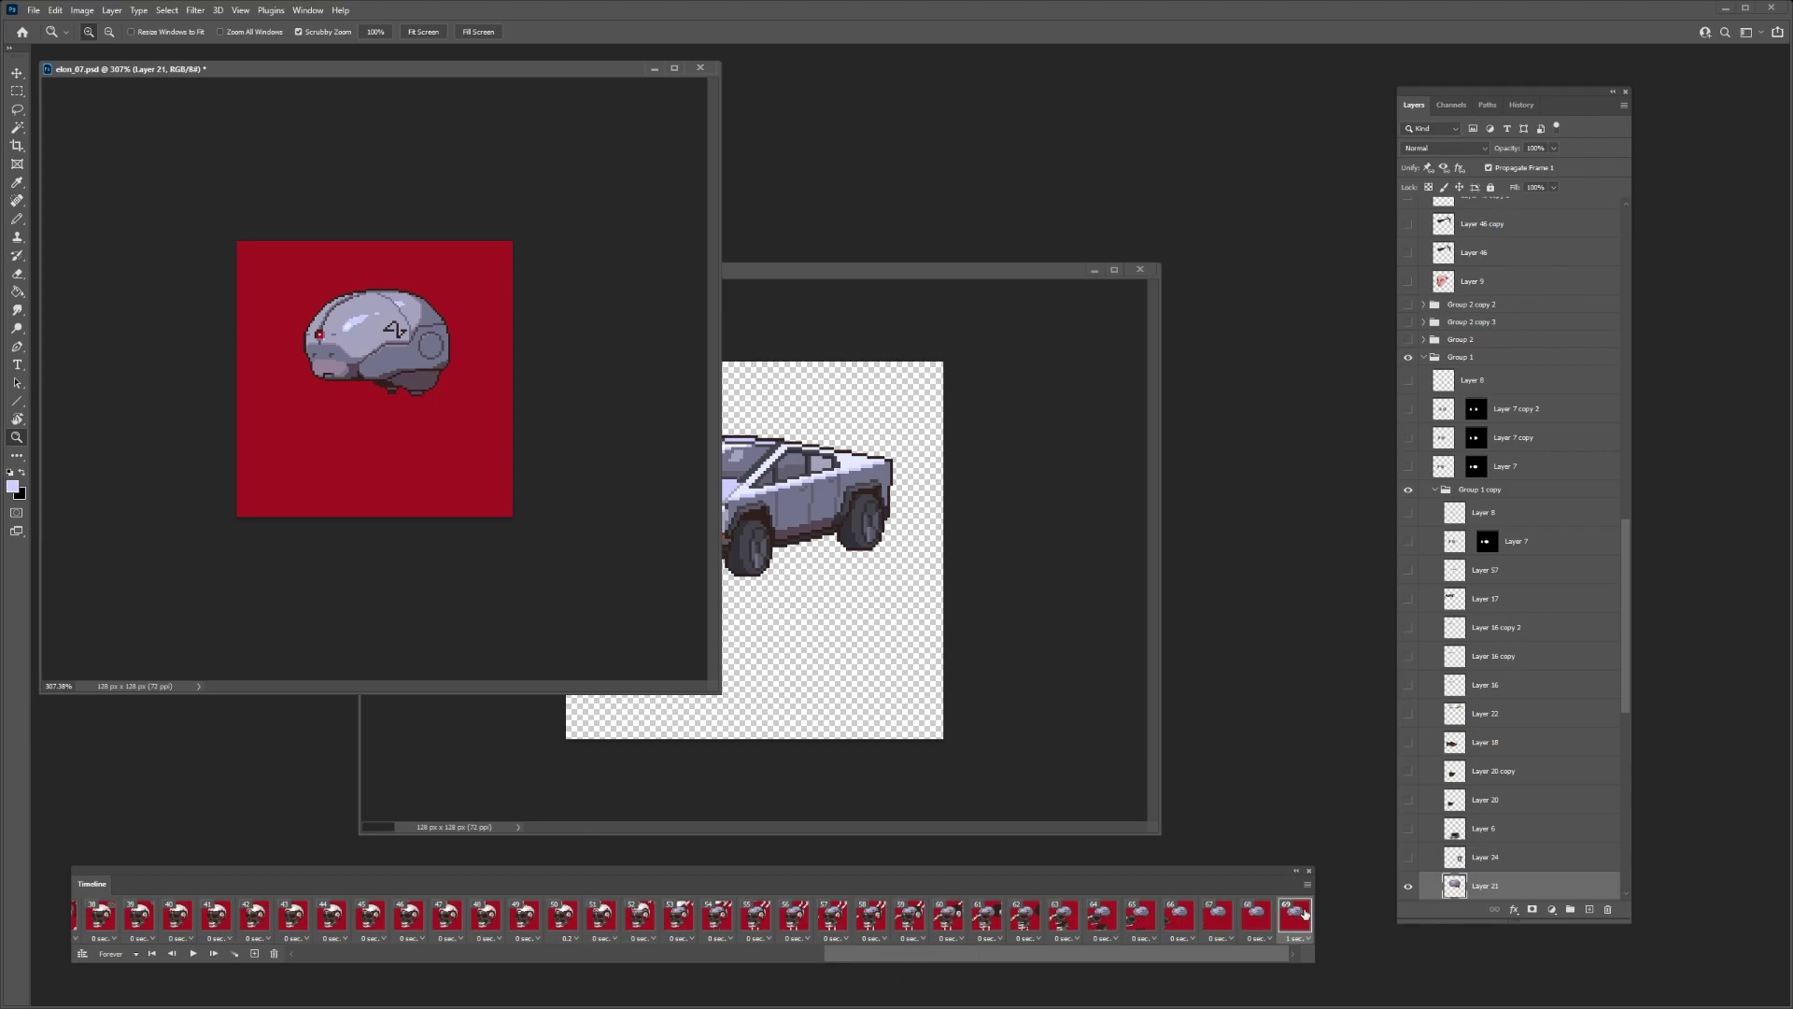
# - Step back and forth through timeline frames 68 to 61 to examine how the skull breaks away from the helmet-shaped brain
pyautogui.click(1256, 920)
pyautogui.click(1212, 922)
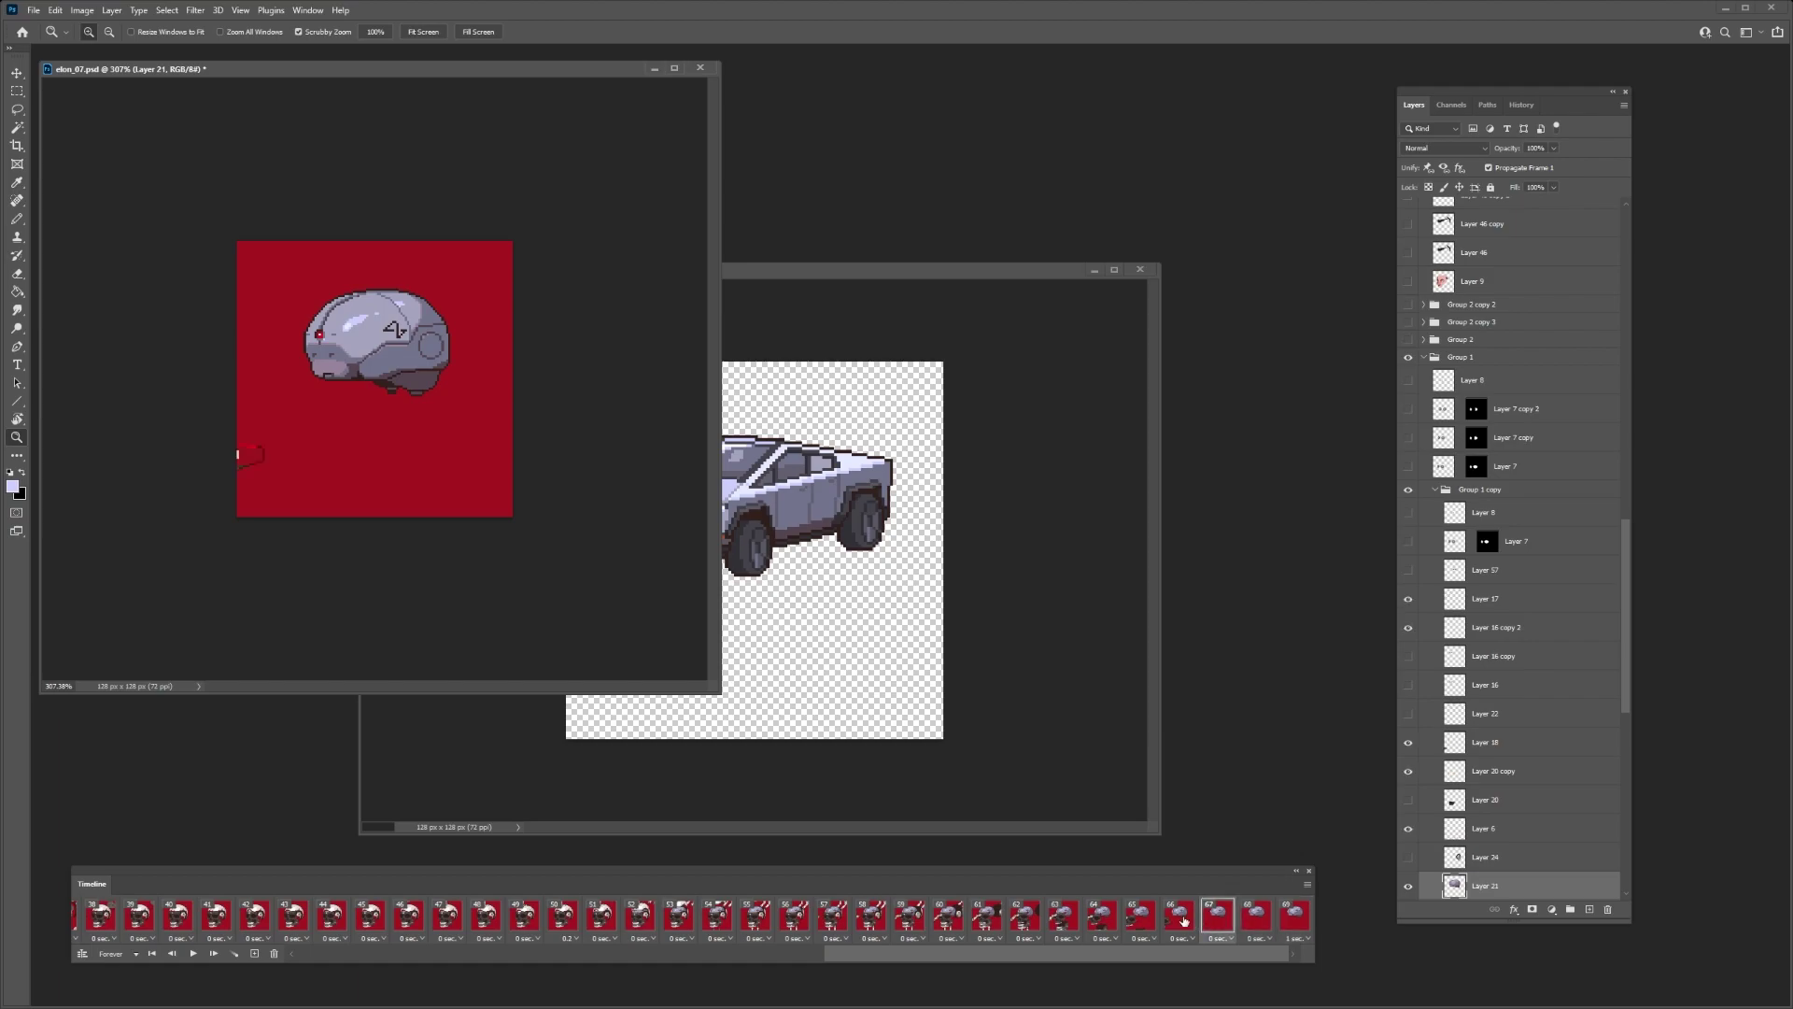
pyautogui.click(1179, 920)
pyautogui.click(1131, 920)
pyautogui.click(1102, 921)
pyautogui.click(1053, 924)
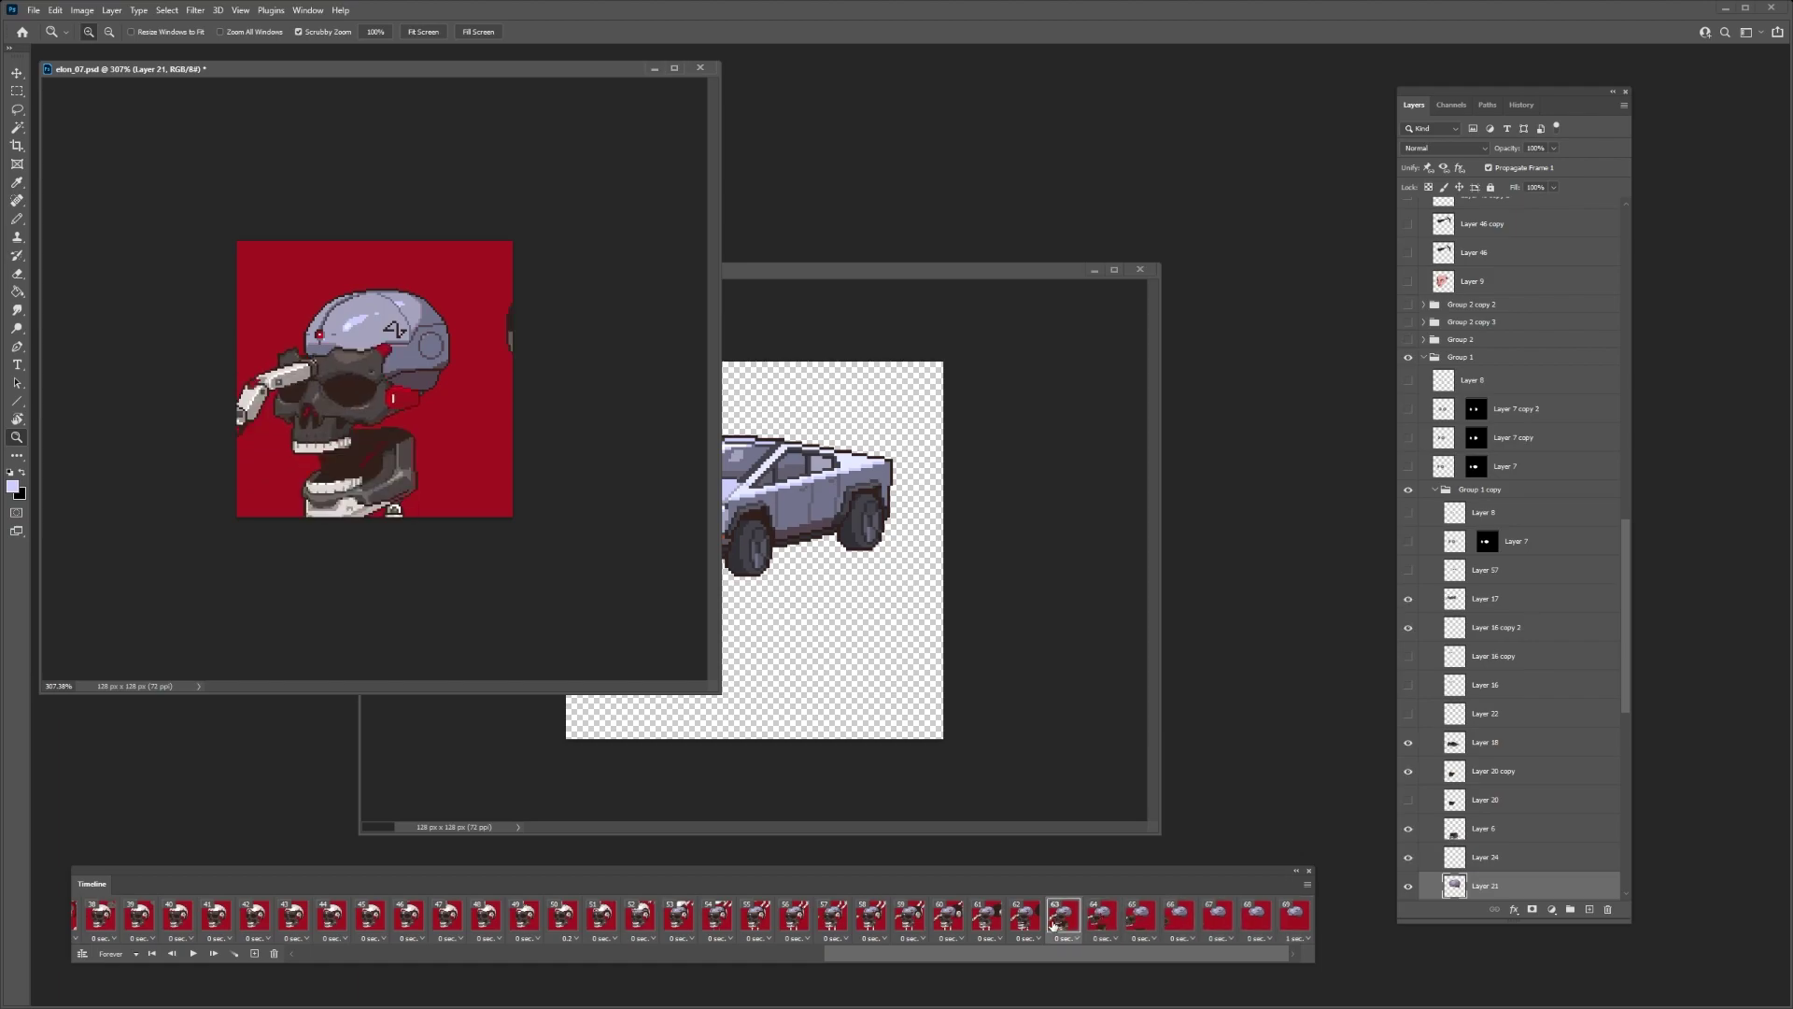
pyautogui.click(1023, 923)
pyautogui.click(982, 919)
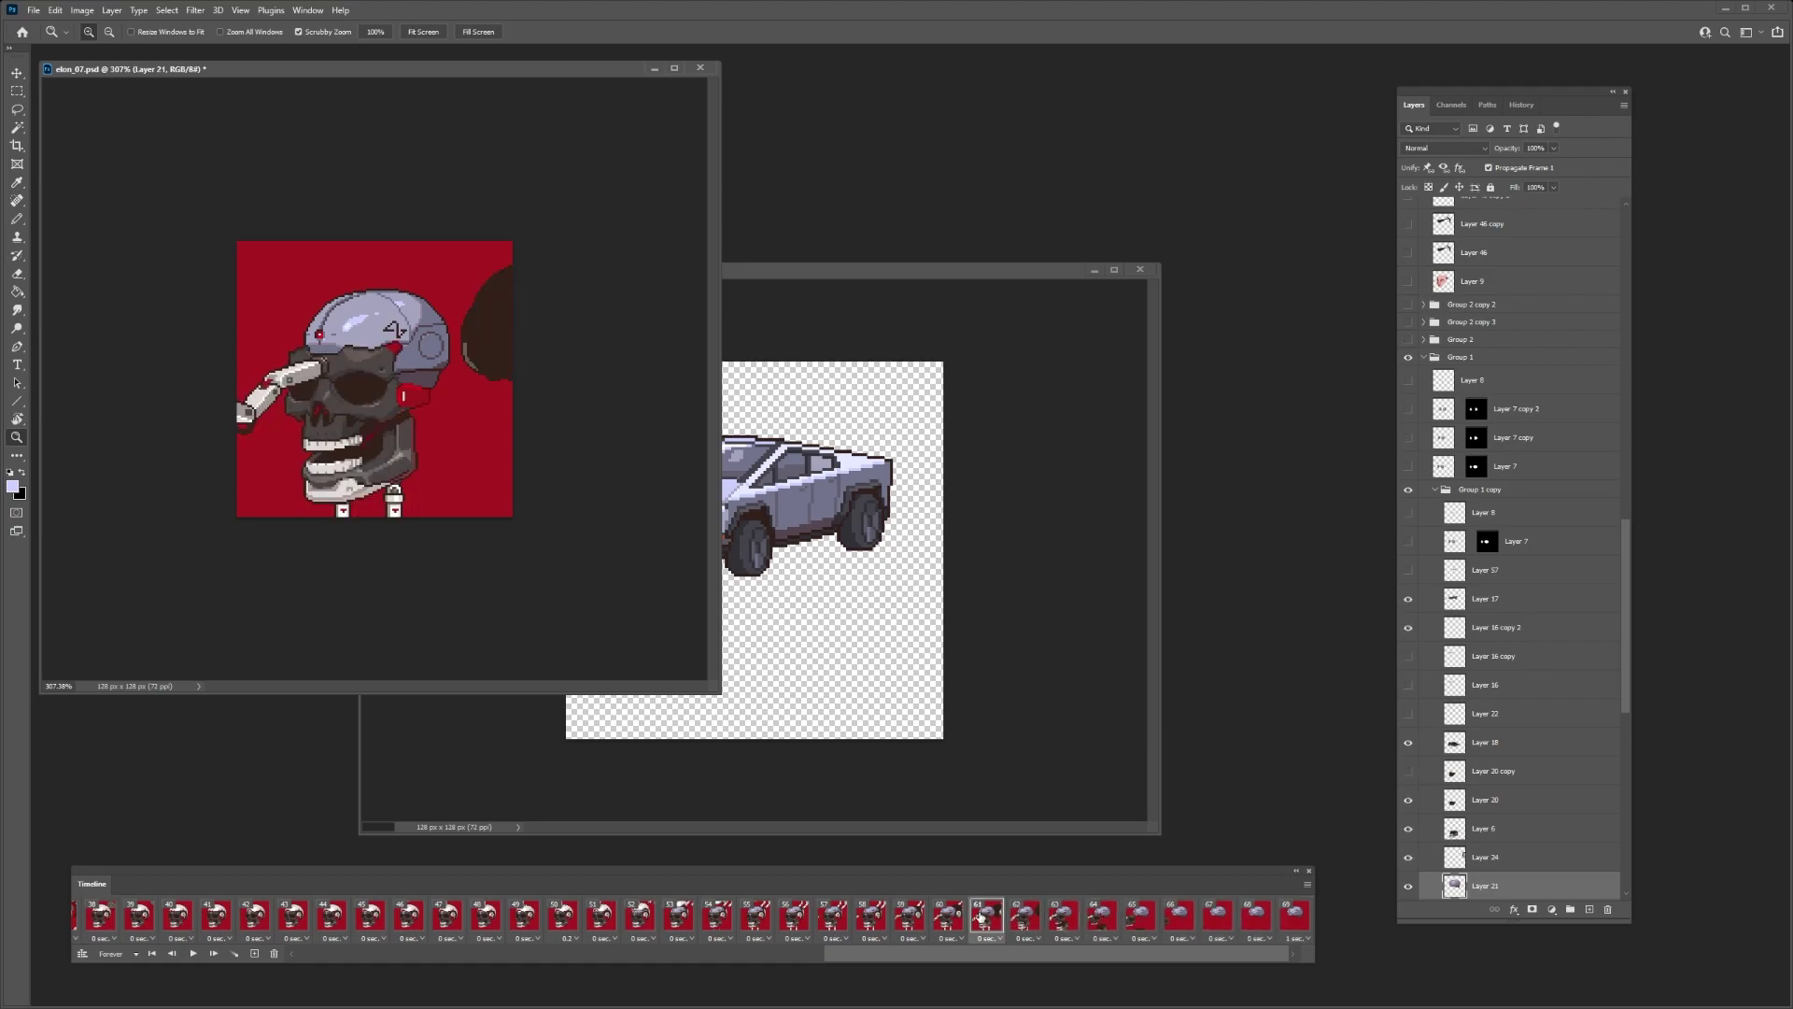
pyautogui.click(1025, 917)
pyautogui.click(1065, 921)
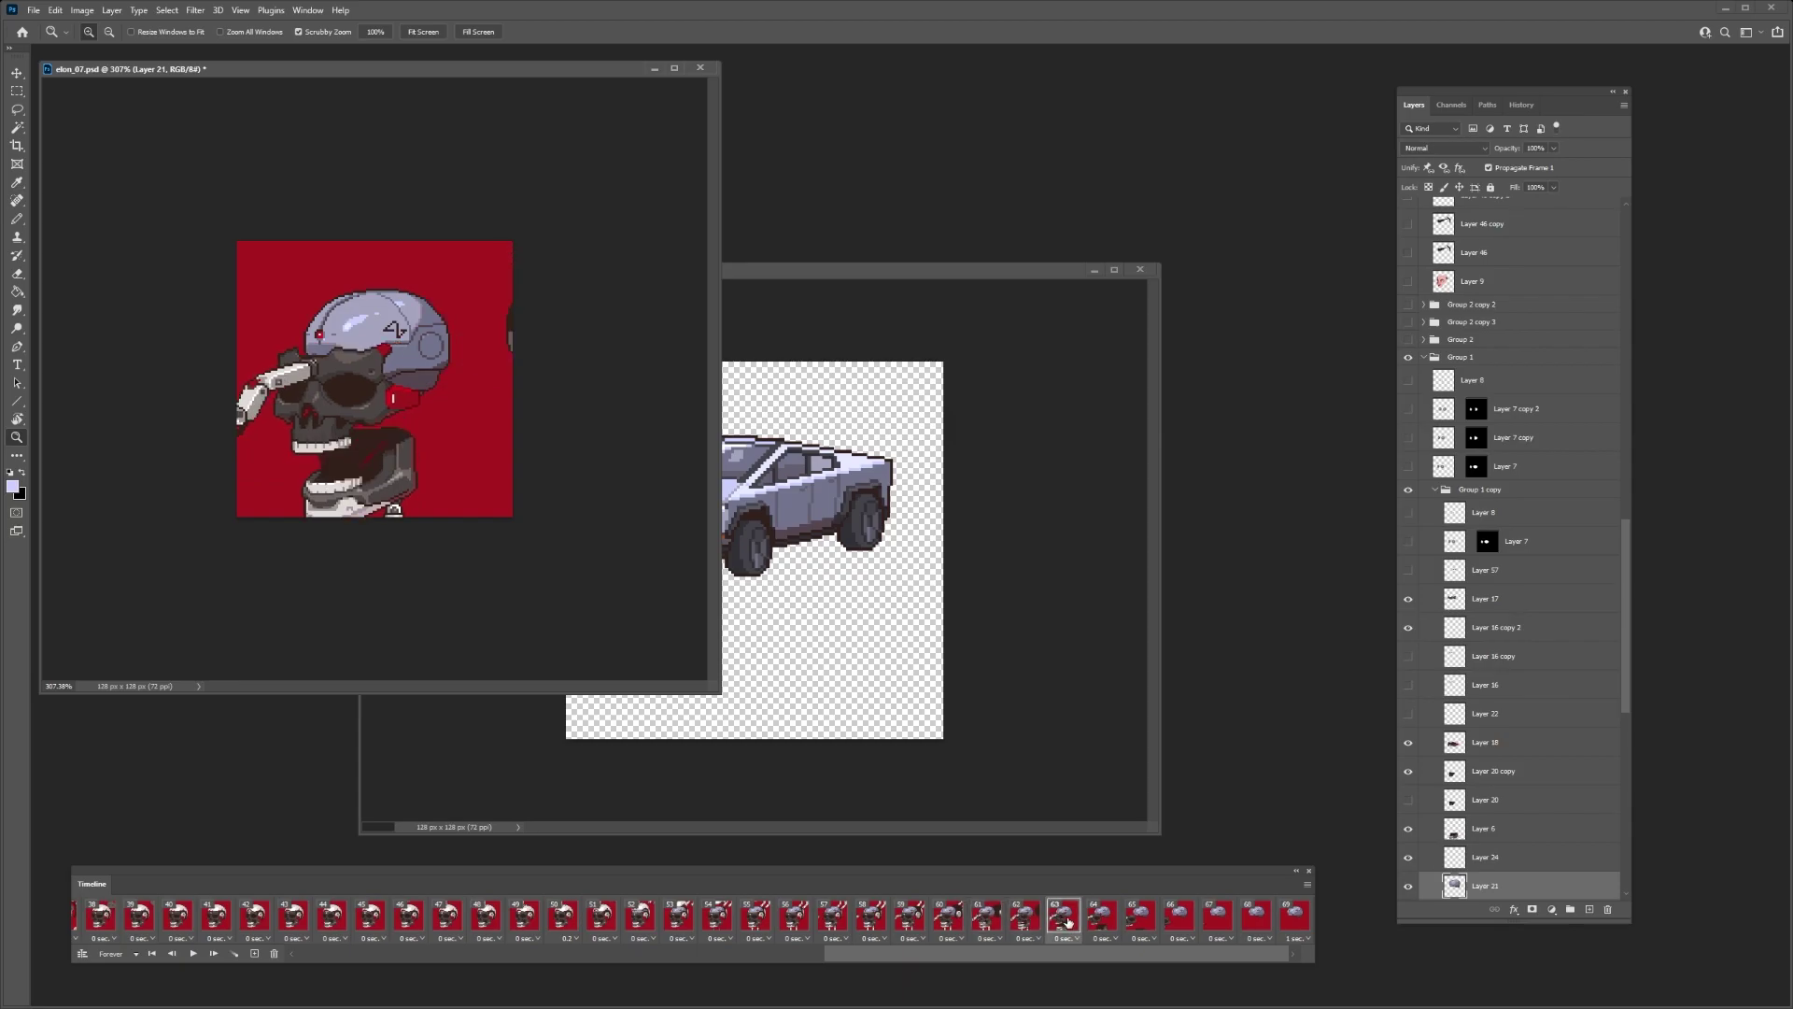
pyautogui.click(1025, 919)
pyautogui.click(991, 920)
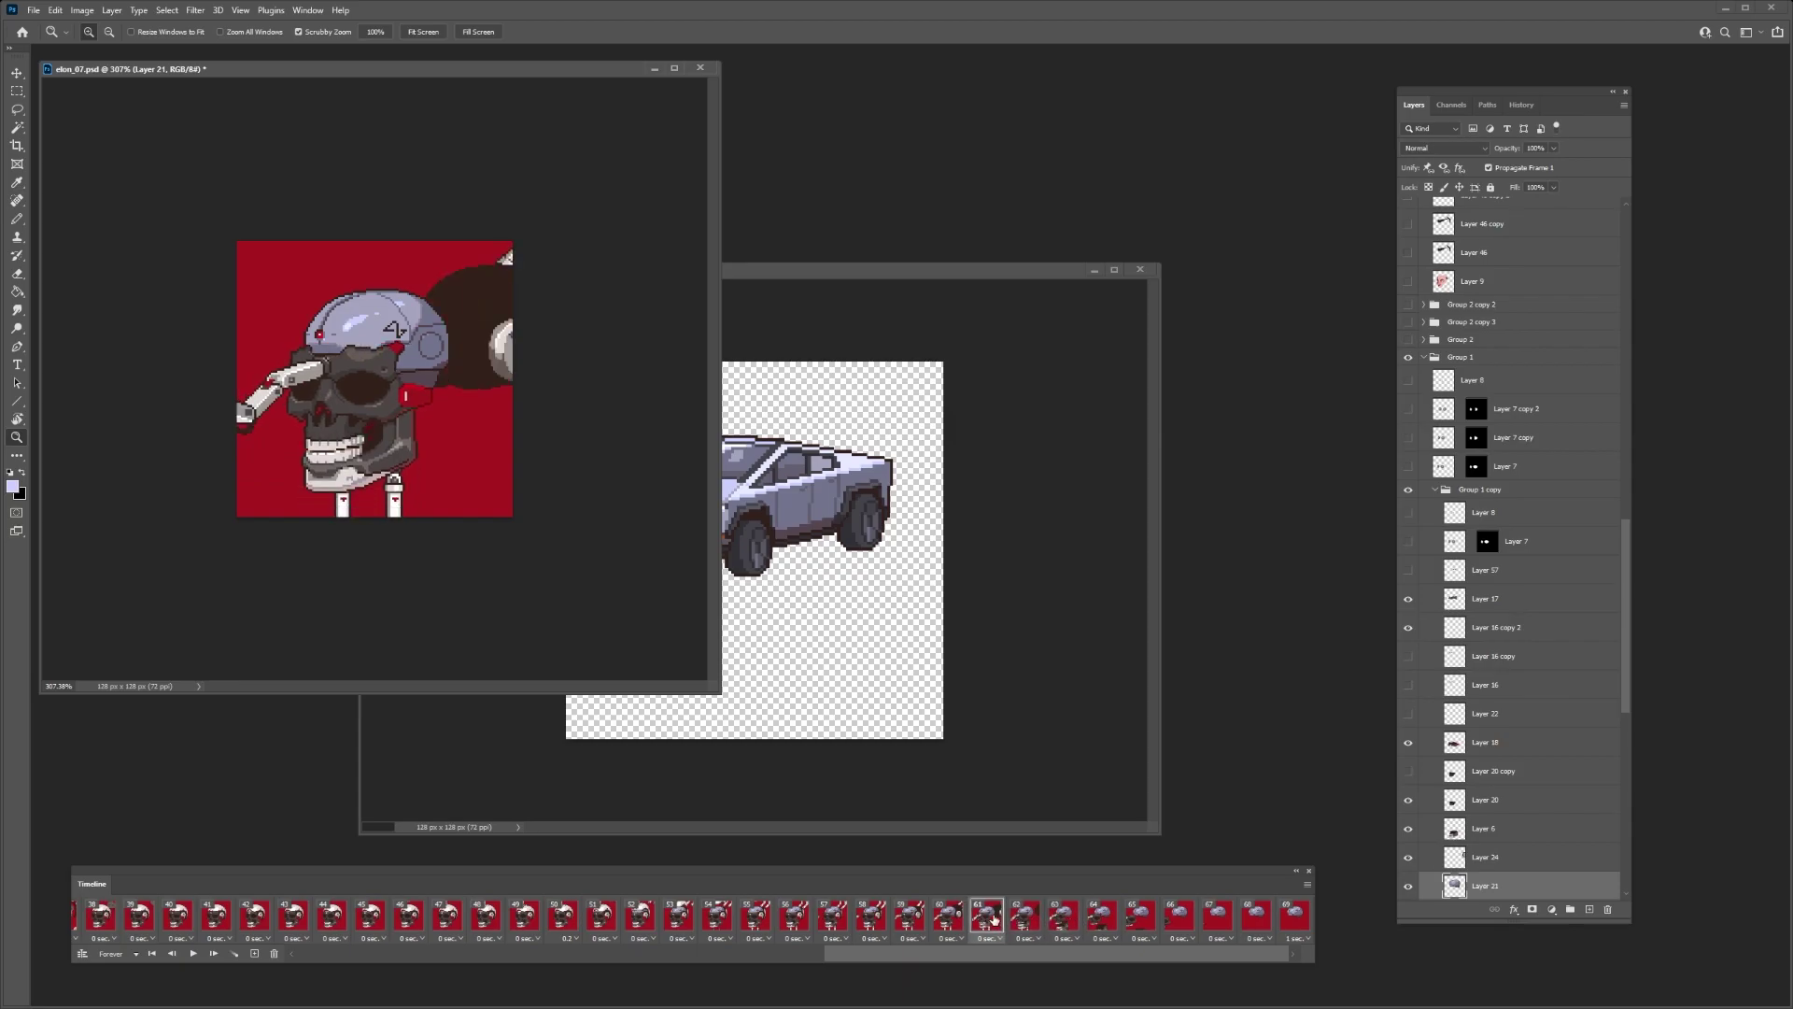
pyautogui.click(1023, 920)
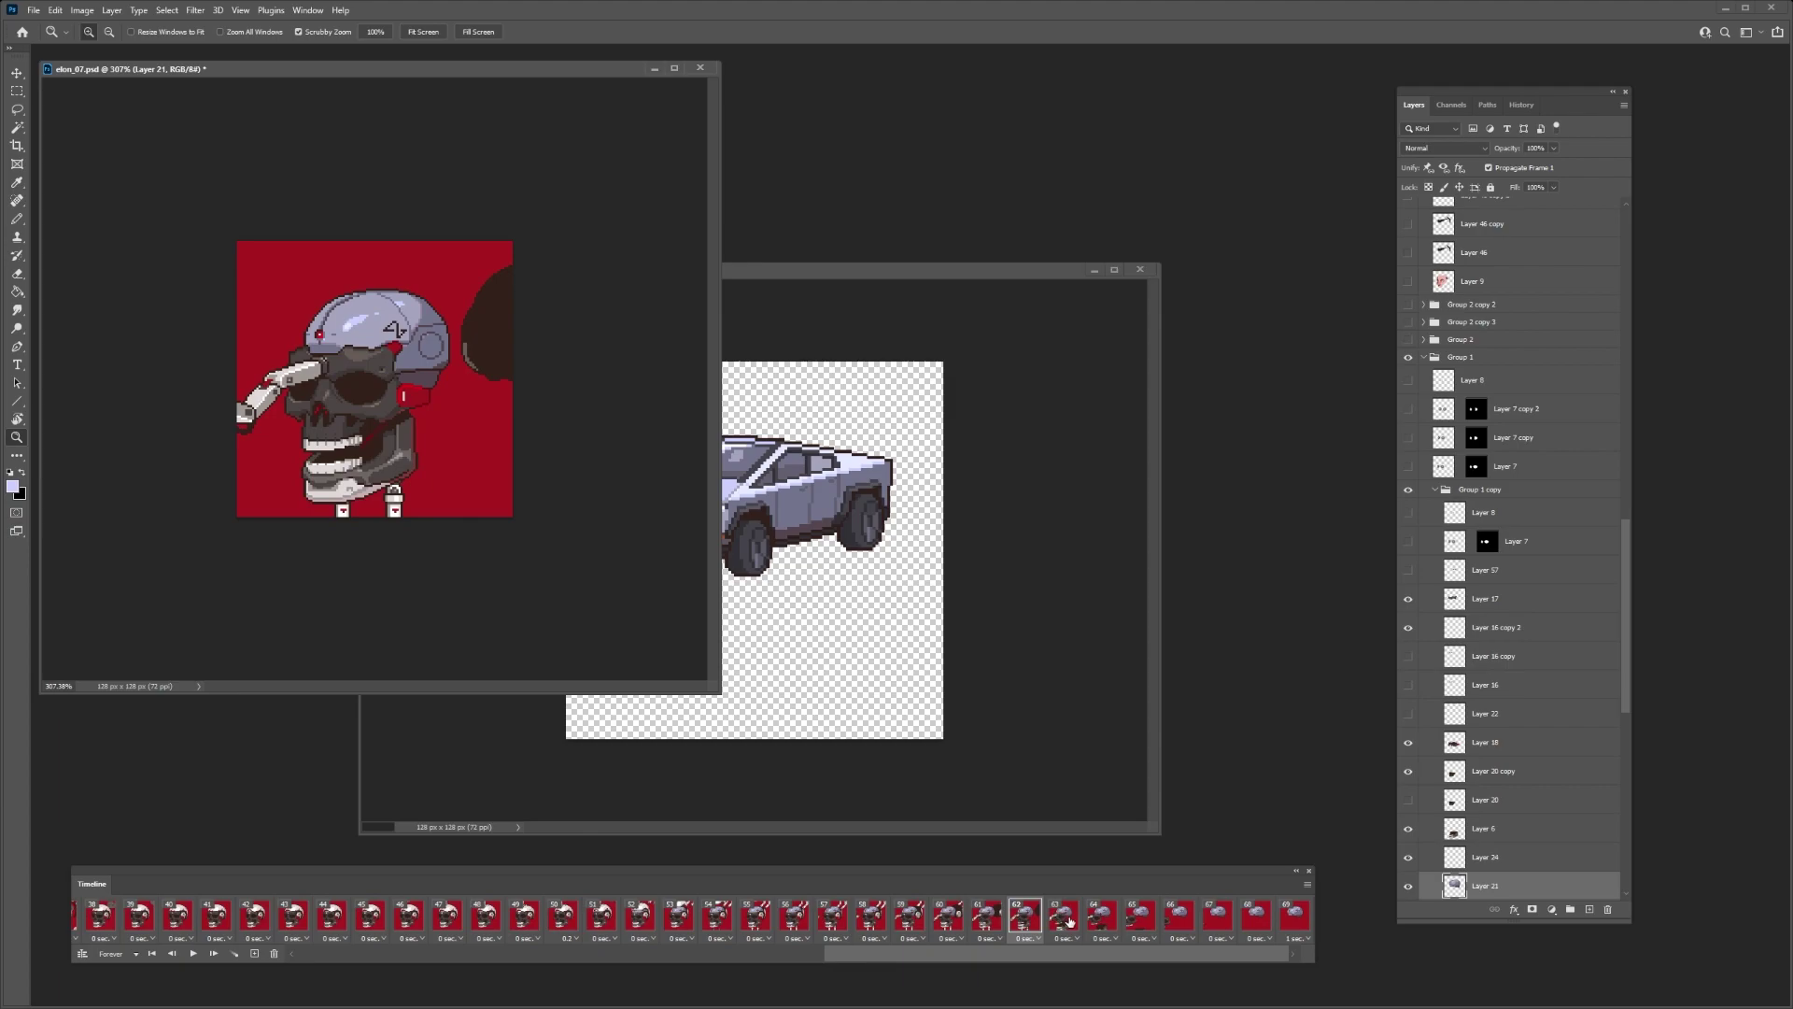
# - Hide Layer 21, the grey helmet-shaped brain, in frames 62 through 69
pyautogui.scroll(-10, 1480, 809)
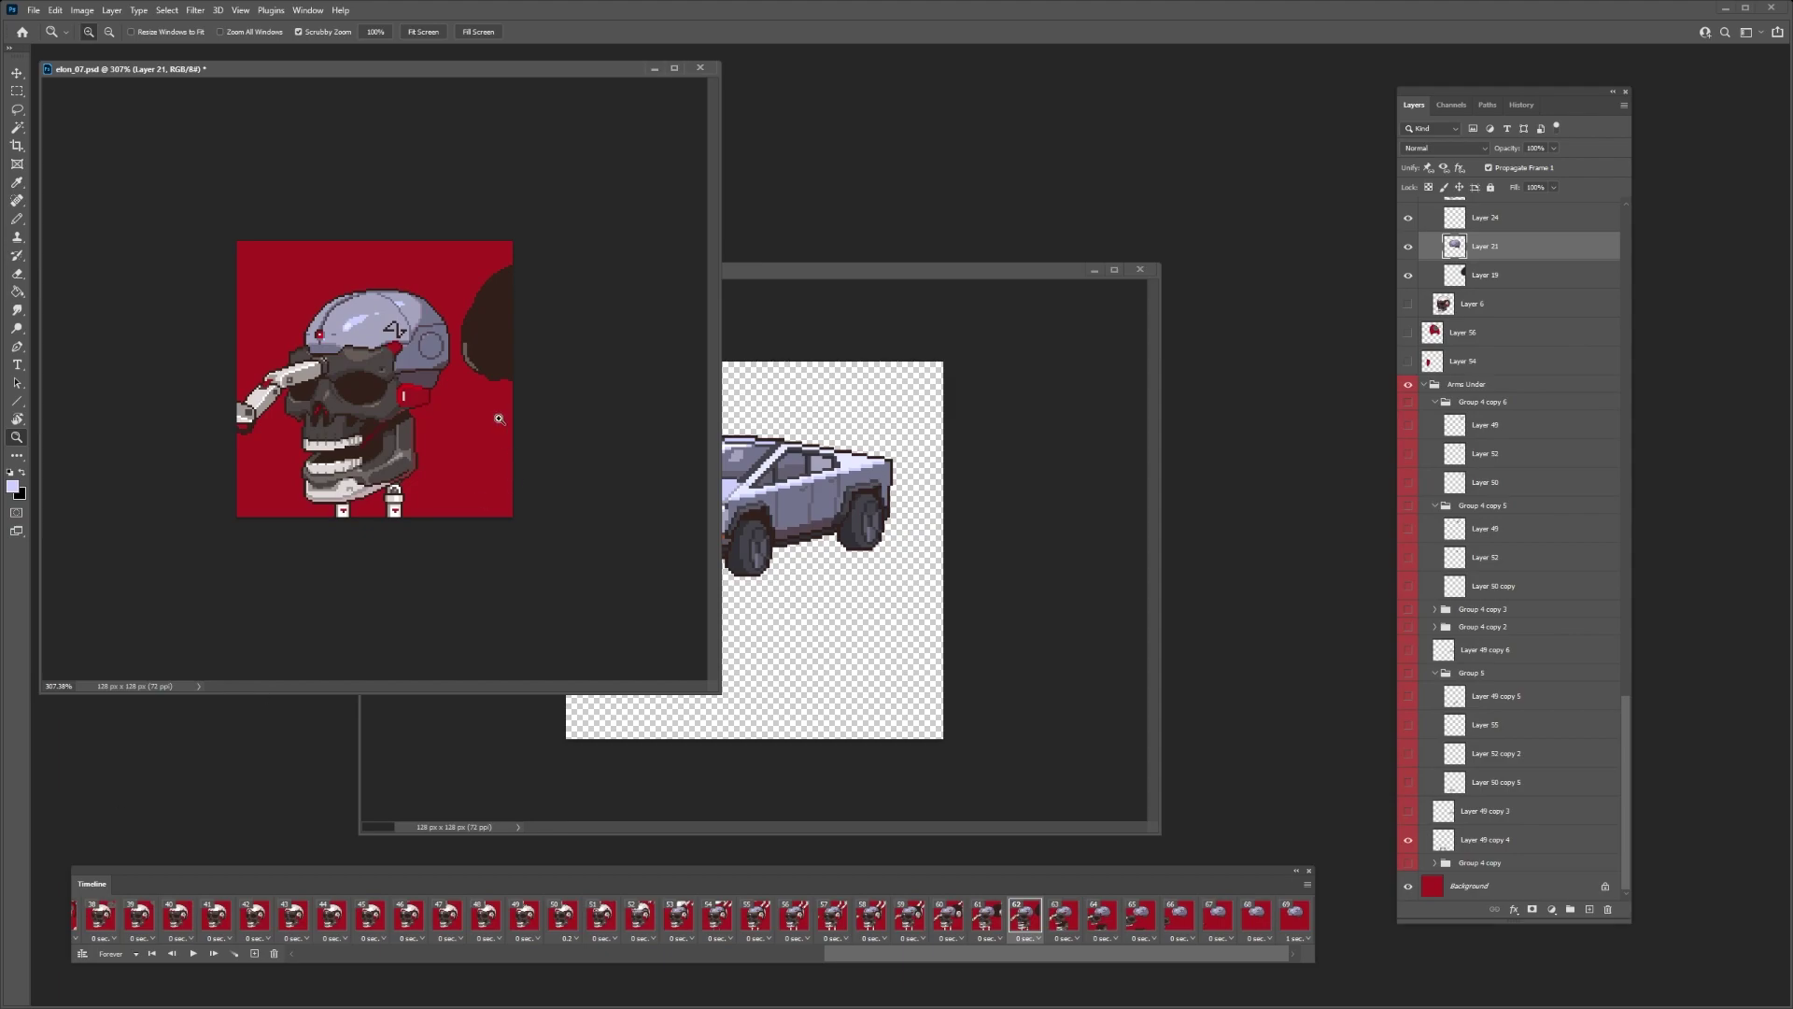
pyautogui.press('v')
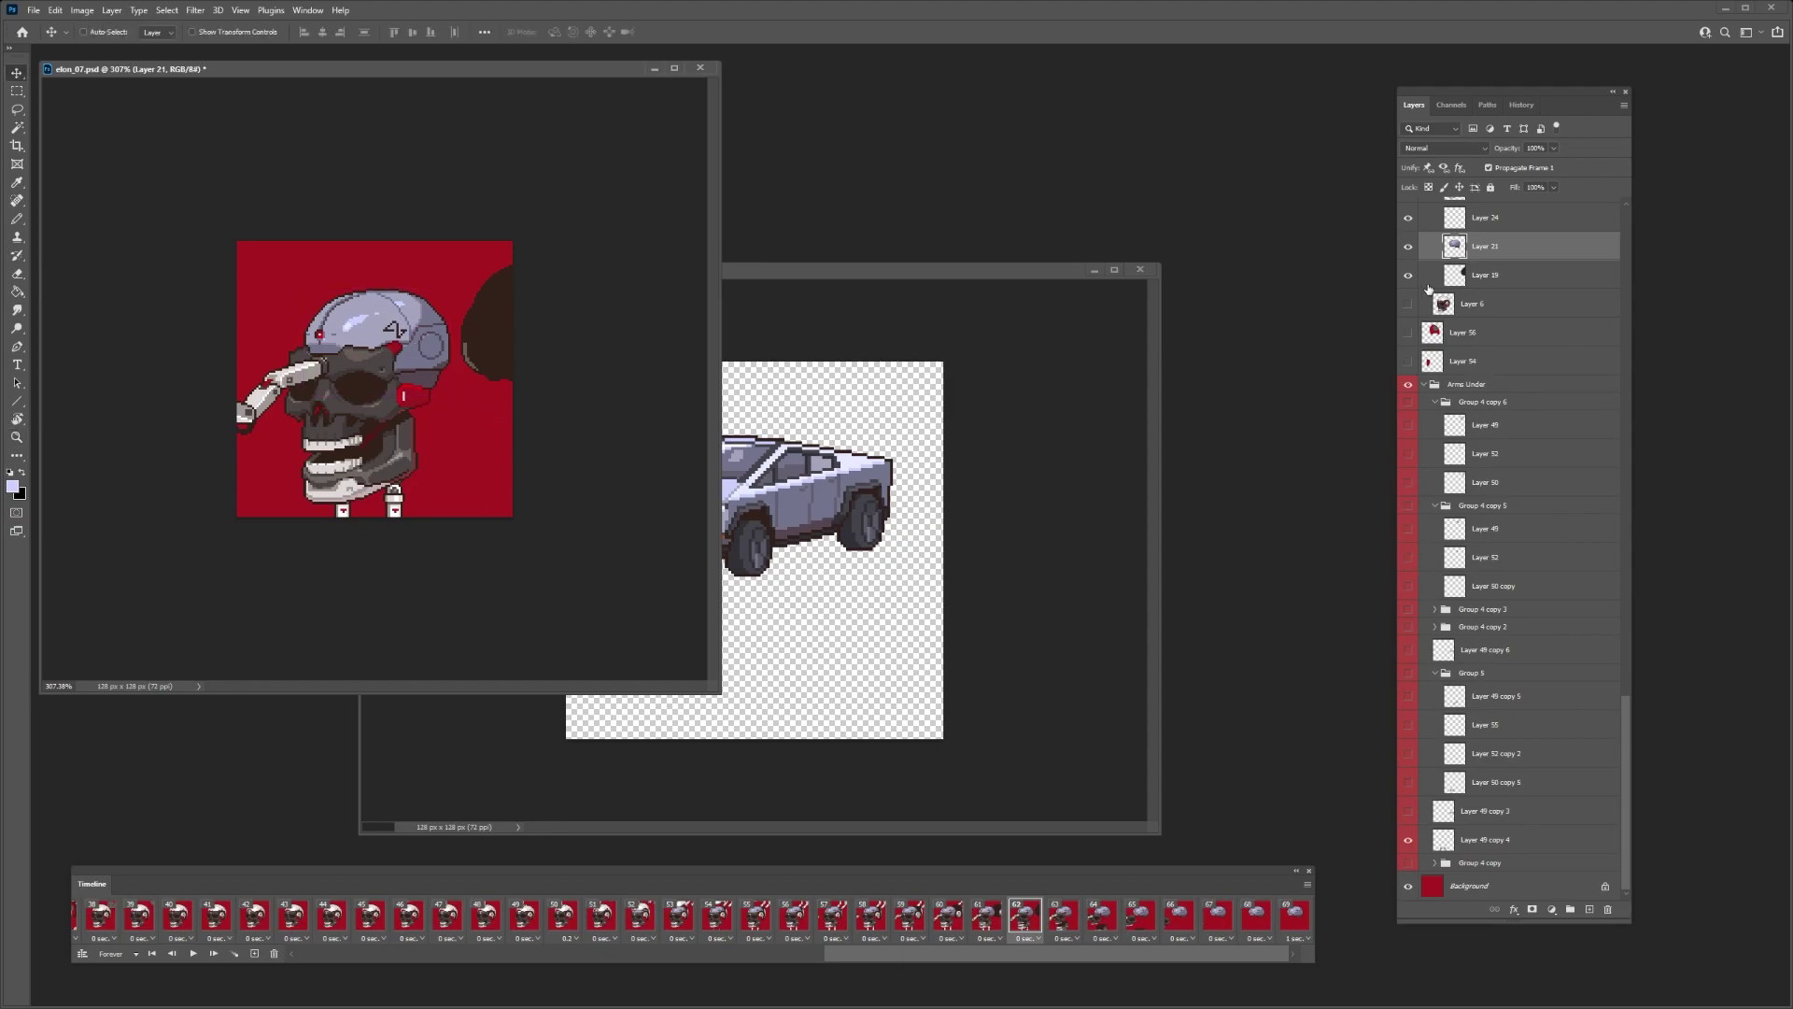
pyautogui.click(1407, 247)
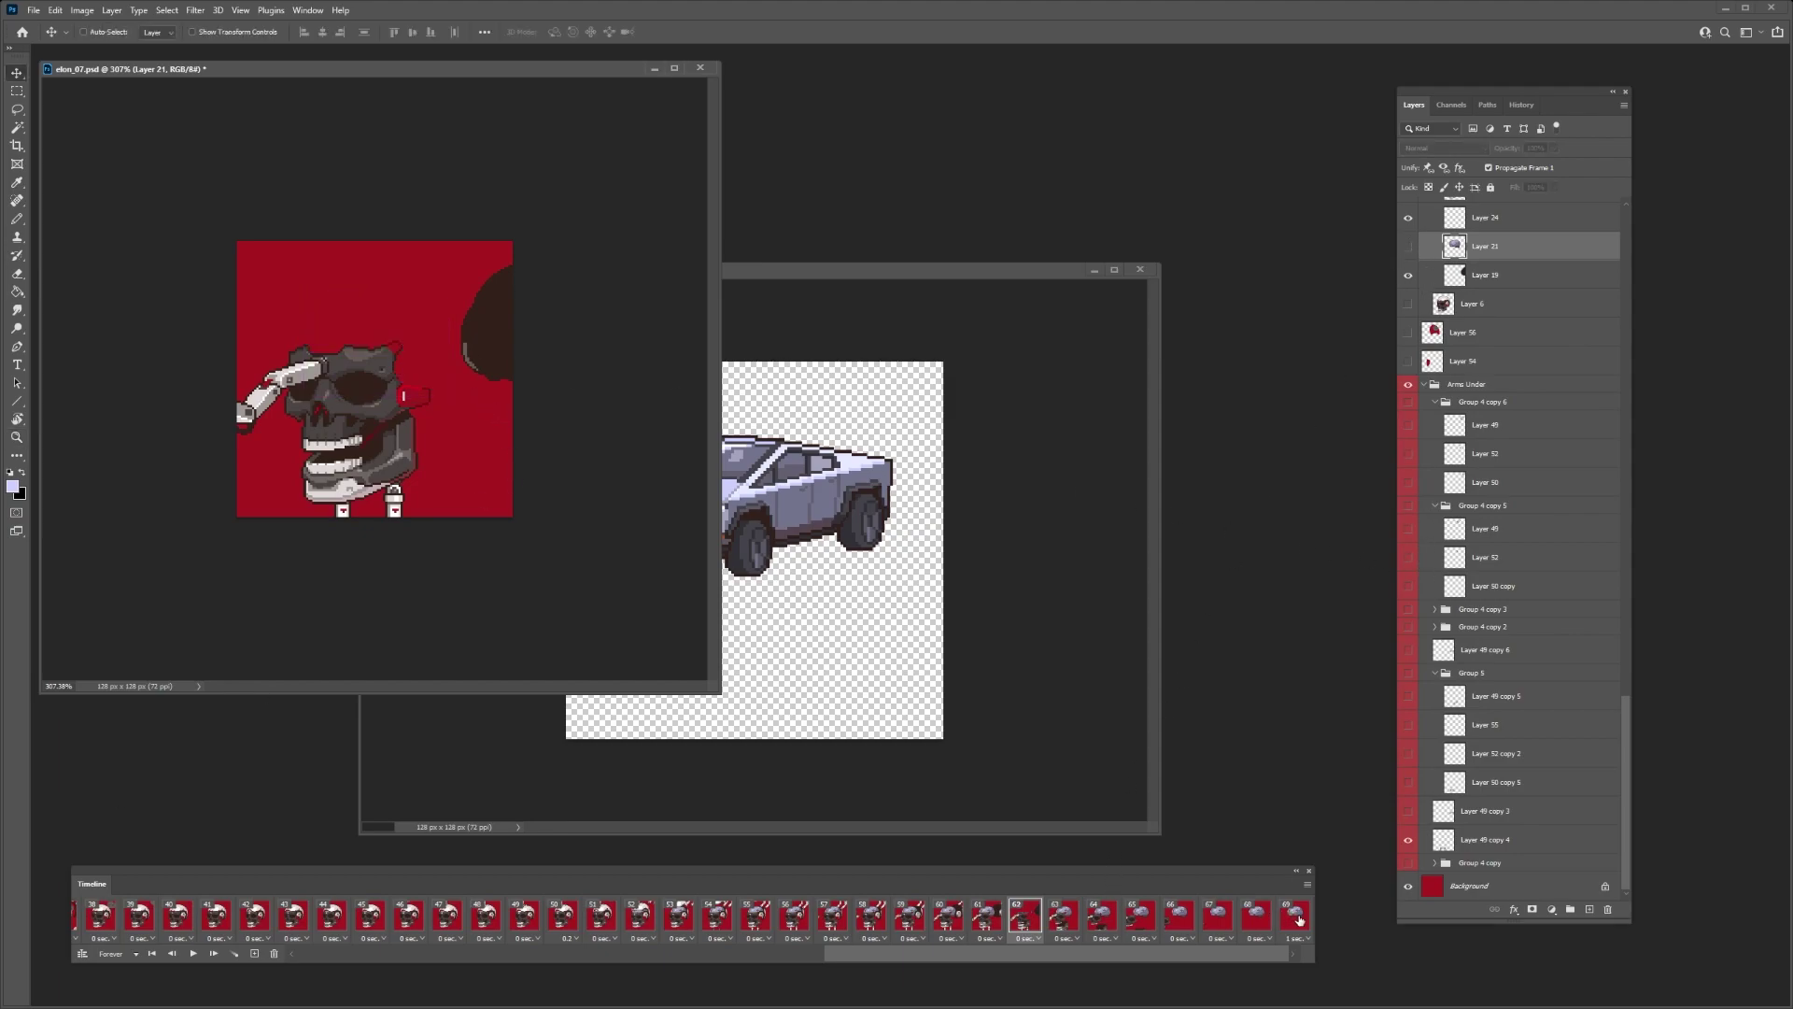
pyautogui.click(1409, 246)
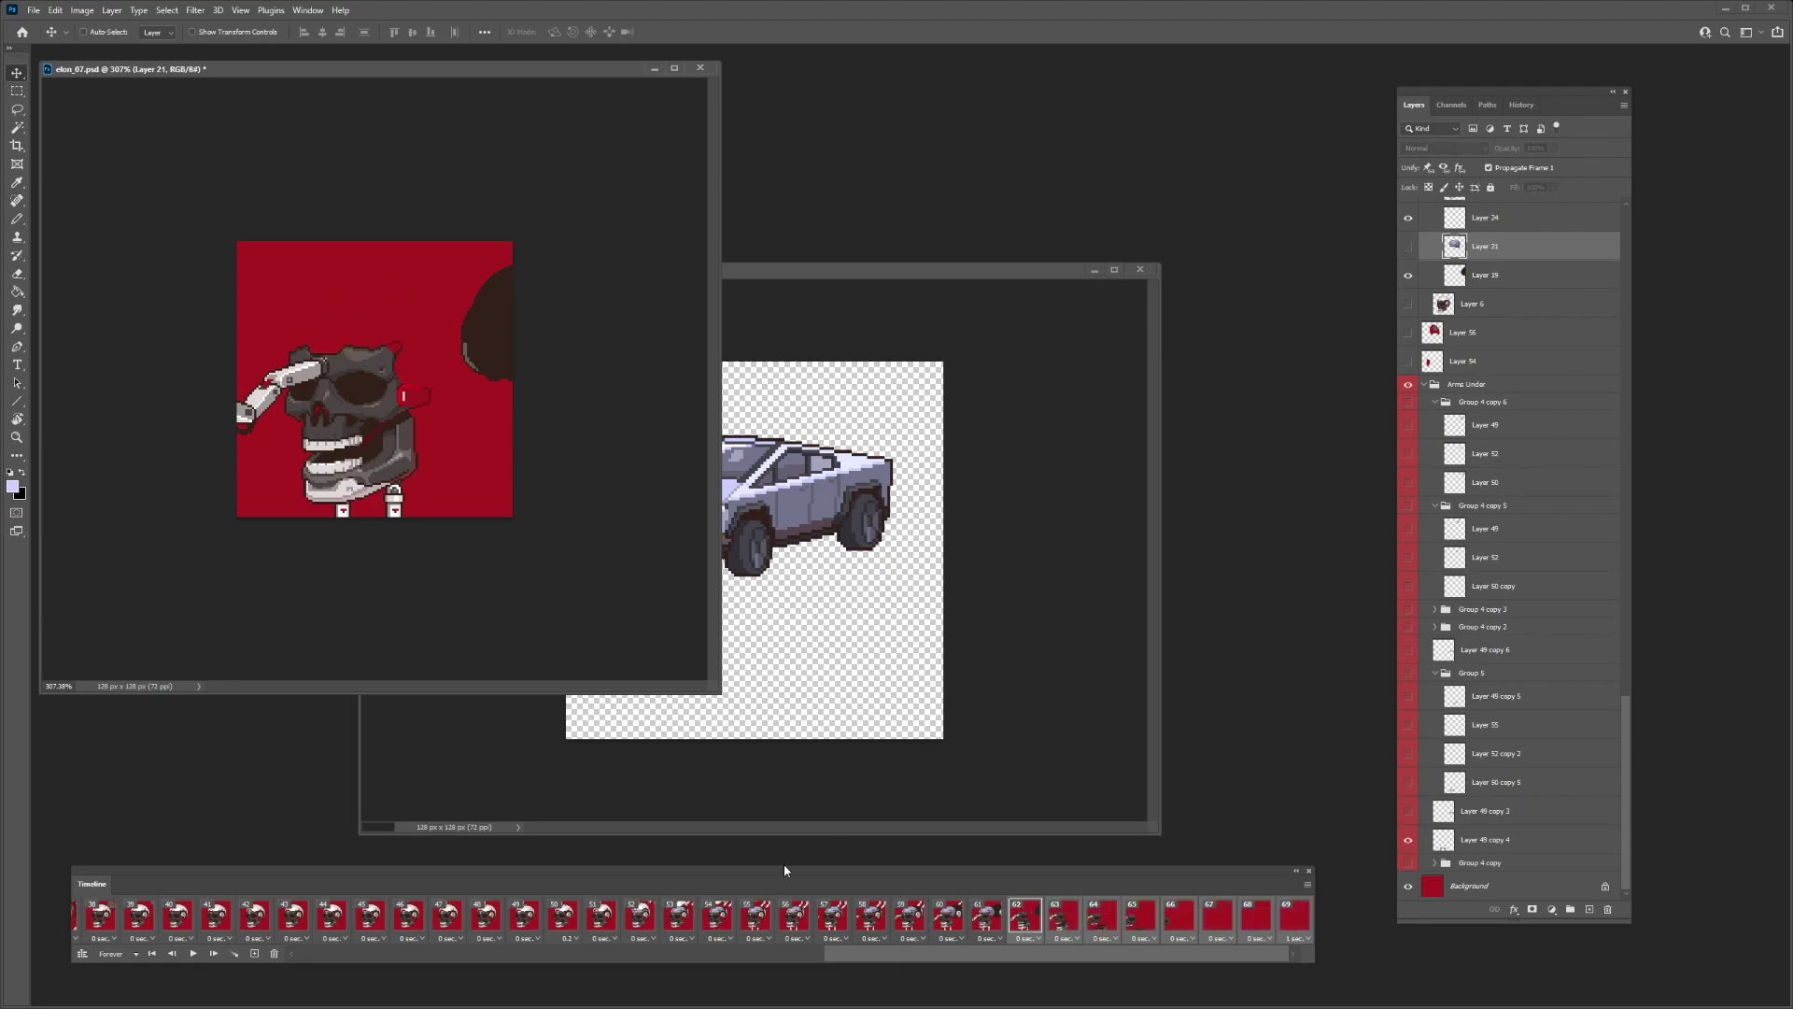
# - Play the head animation and delete the last three empty frames, 67 to 69
pyautogui.press('space')
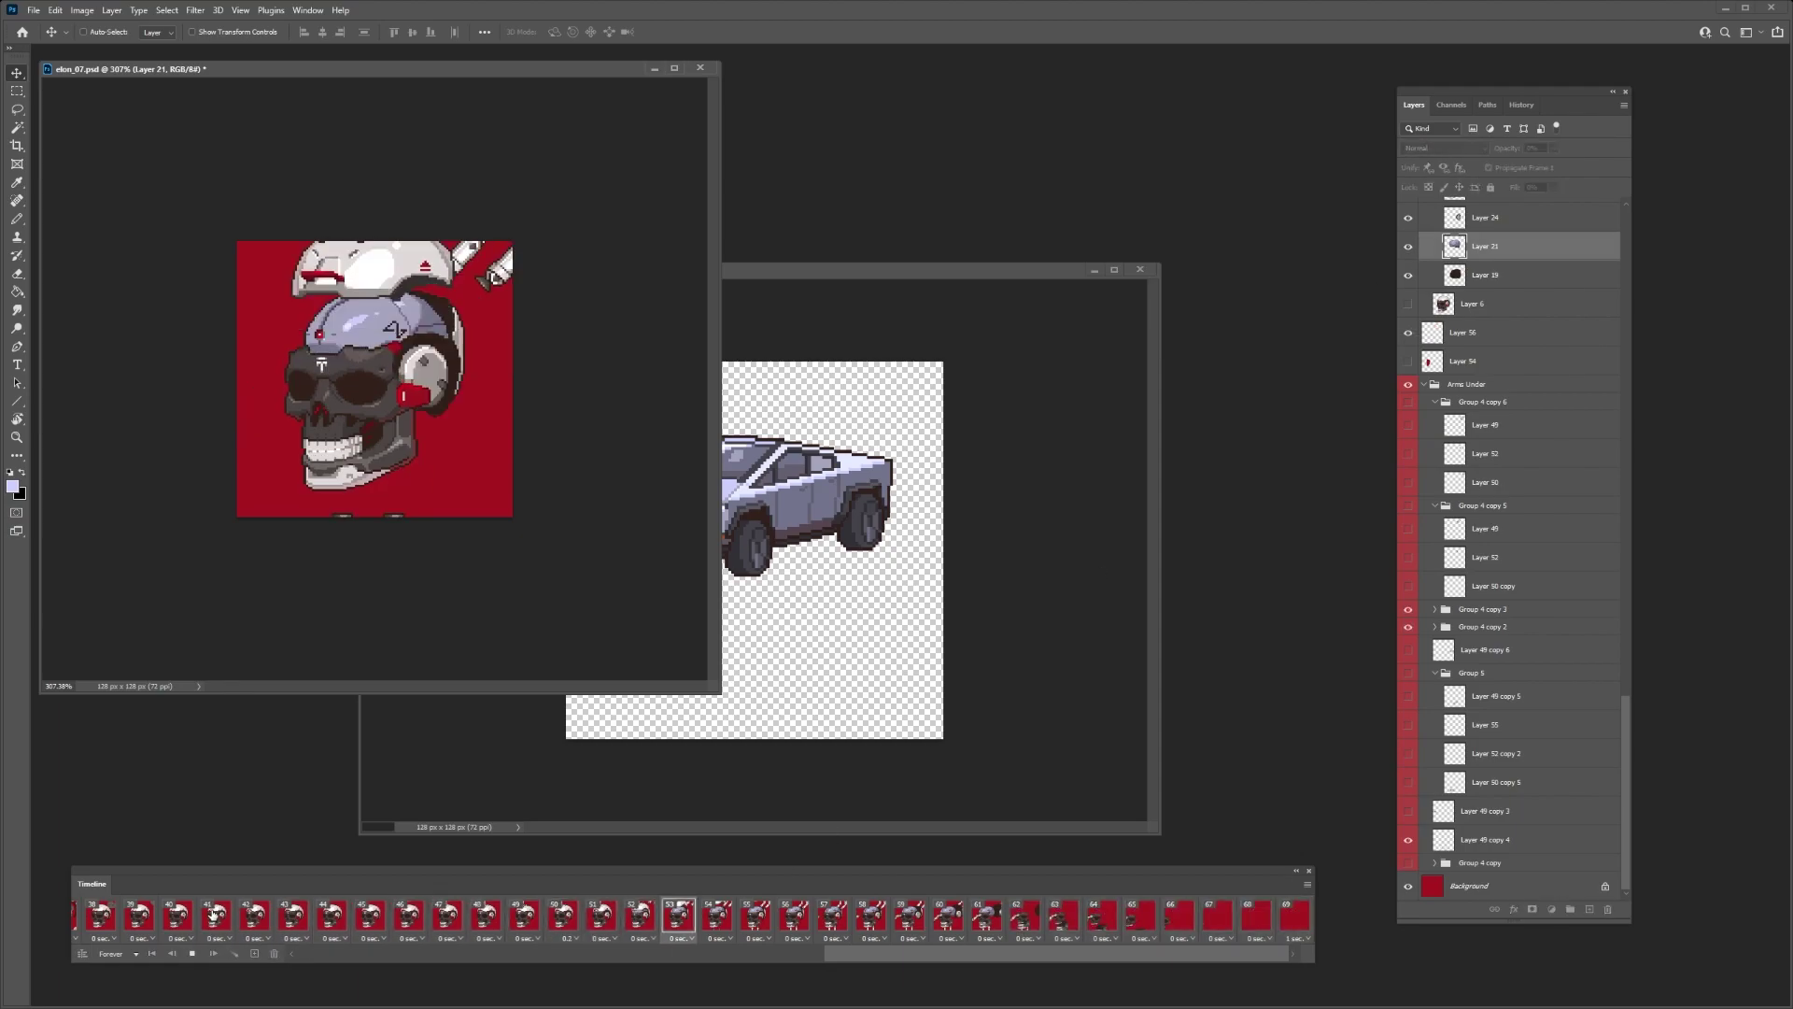
pyautogui.press('space')
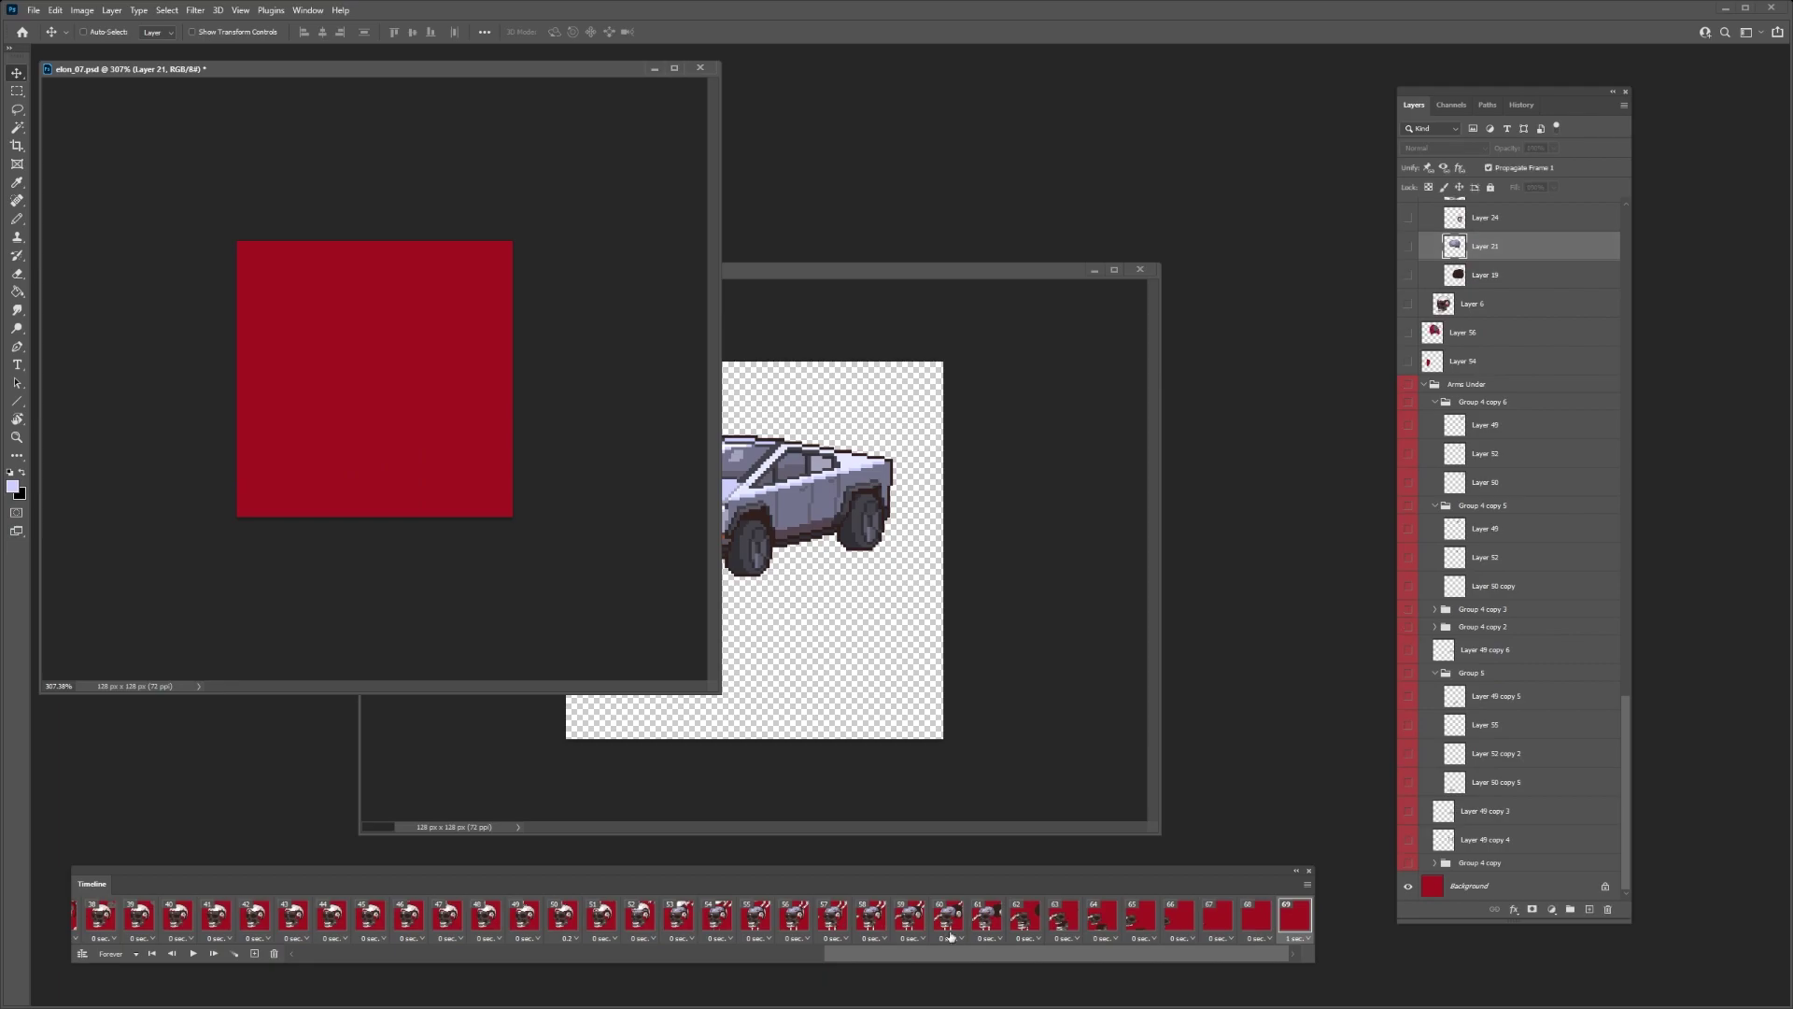
pyautogui.keyDown('shift'); pyautogui.click(1218, 918); pyautogui.keyUp('shift')
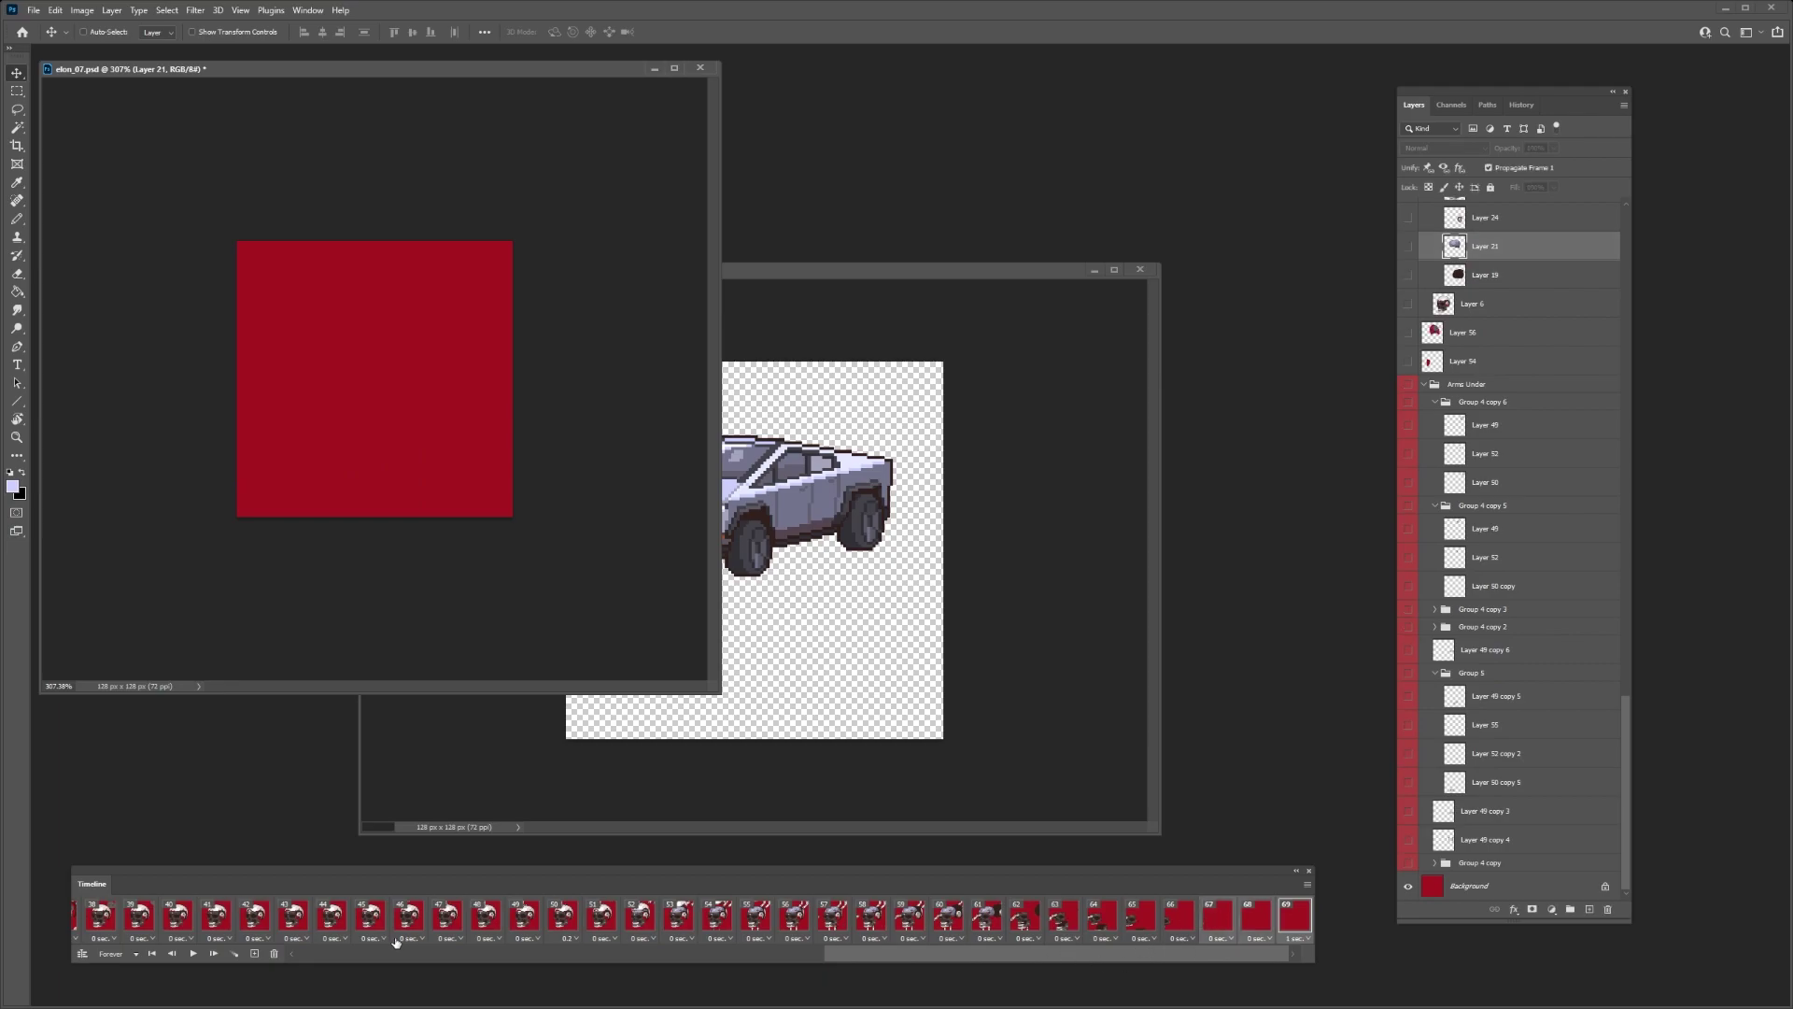
pyautogui.click(275, 954)
# - Delete the red Background layer from the head document
pyautogui.click(1532, 890)
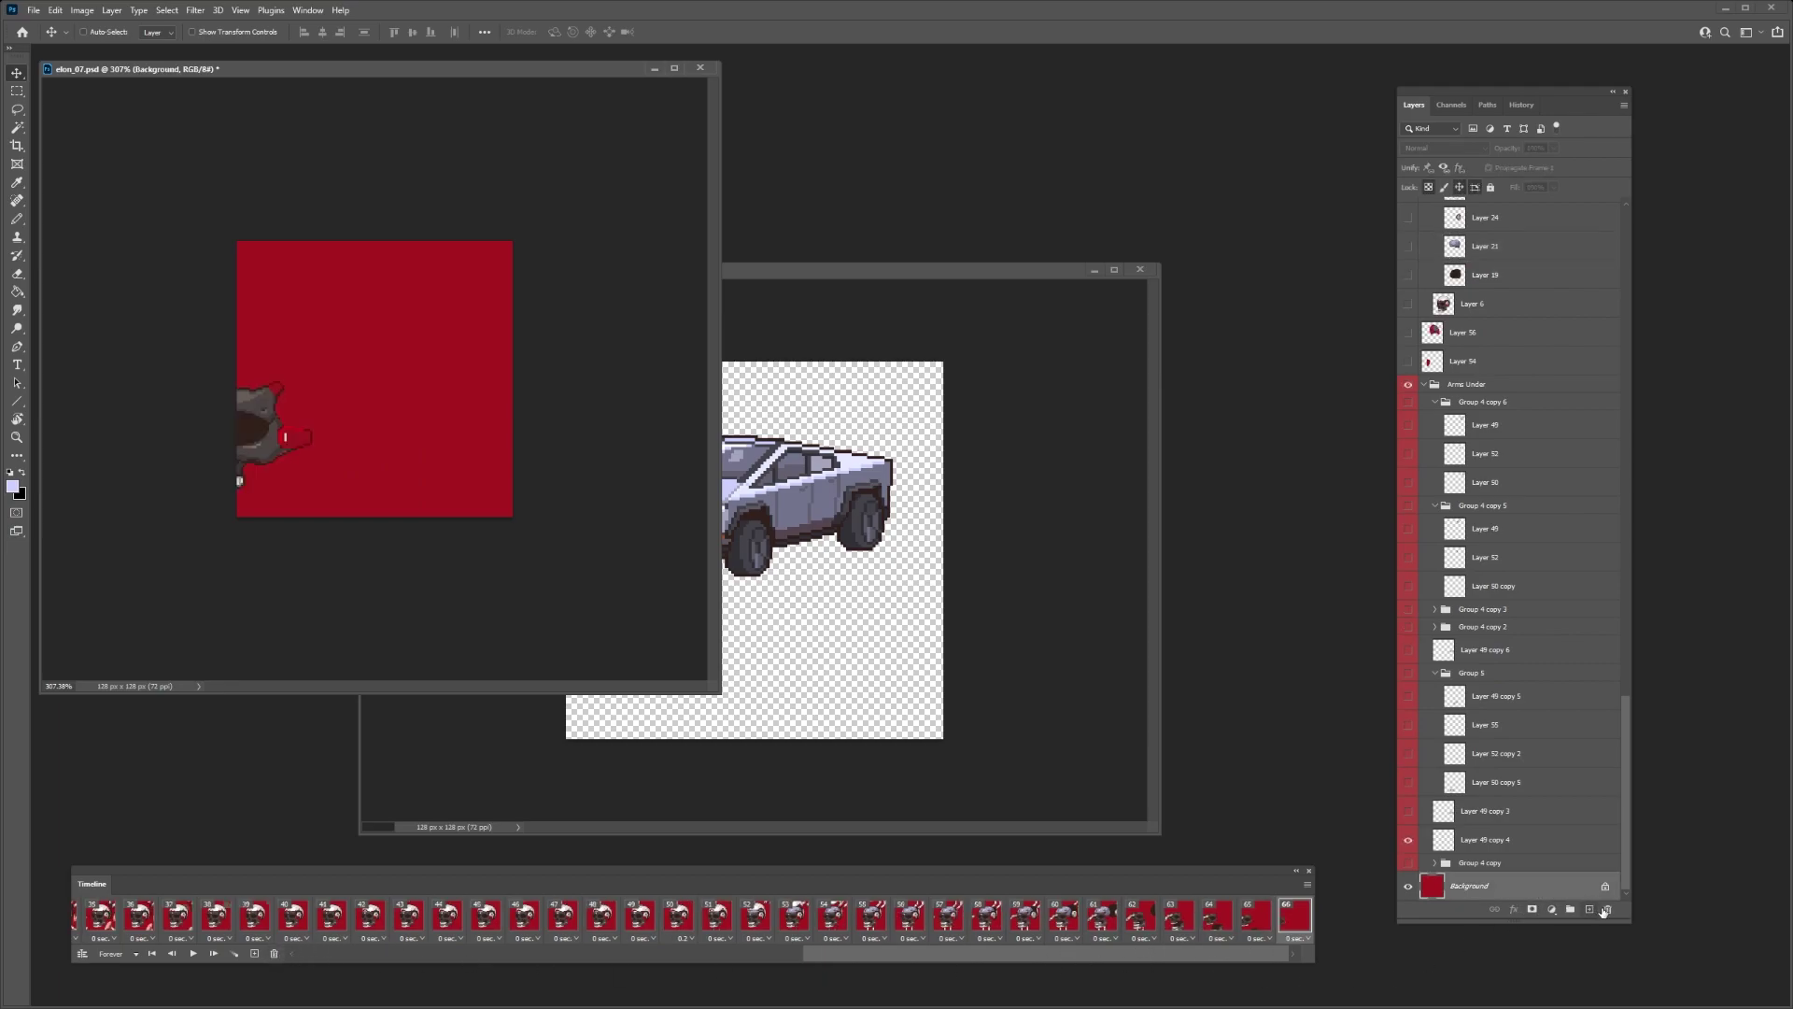
pyautogui.click(1607, 909)
pyautogui.click(831, 372)
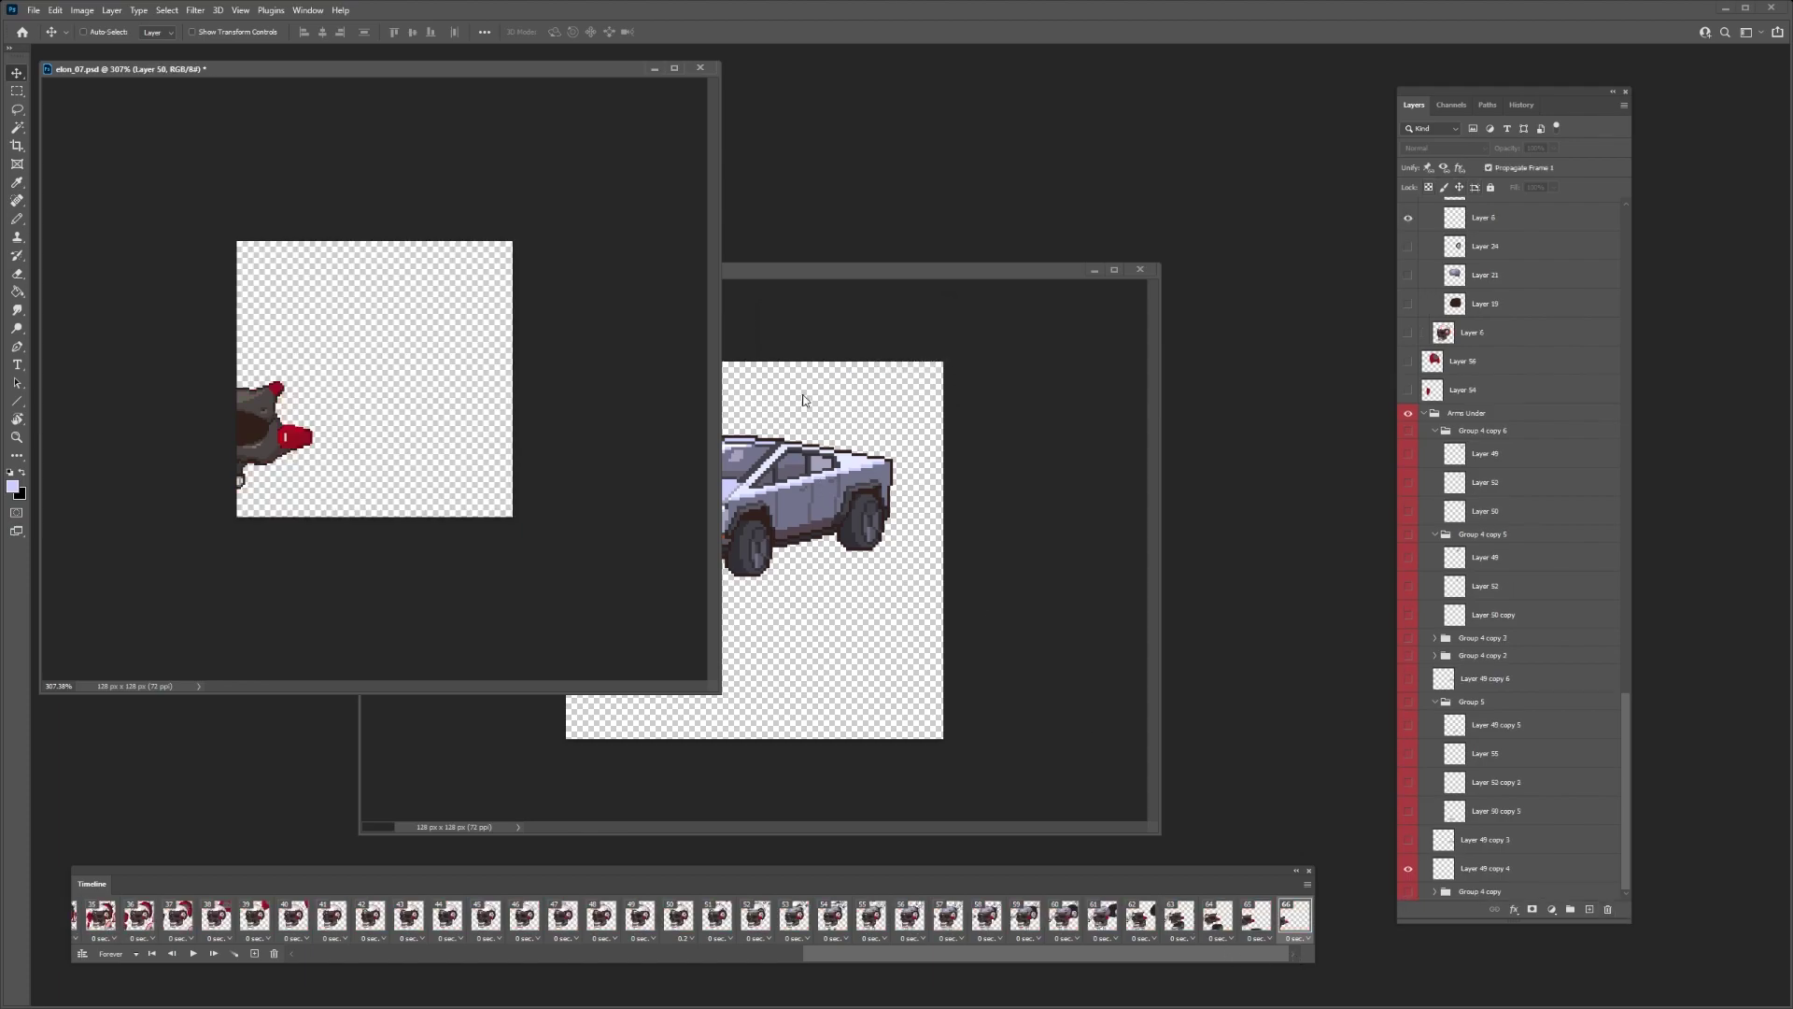
# - Play the head animation from its first frame and flatten all timeline frames into layers
pyautogui.click(303, 956)
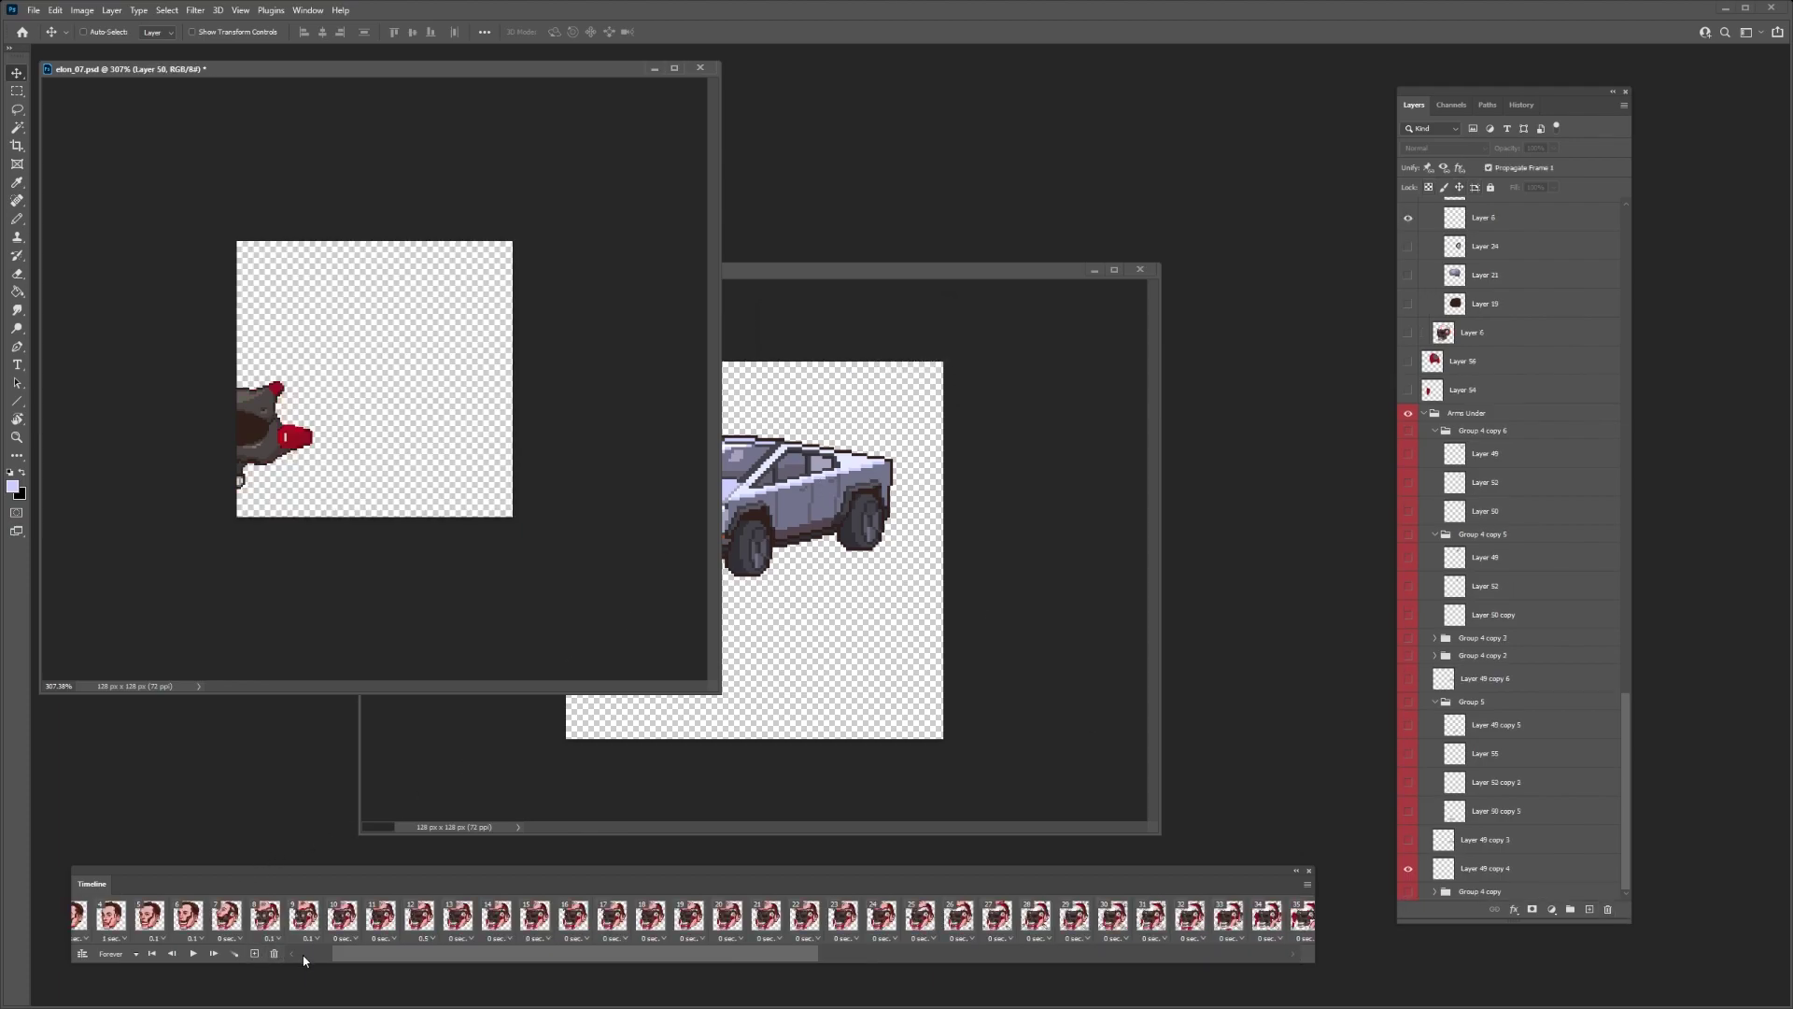
pyautogui.click(105, 928)
pyautogui.press('space')
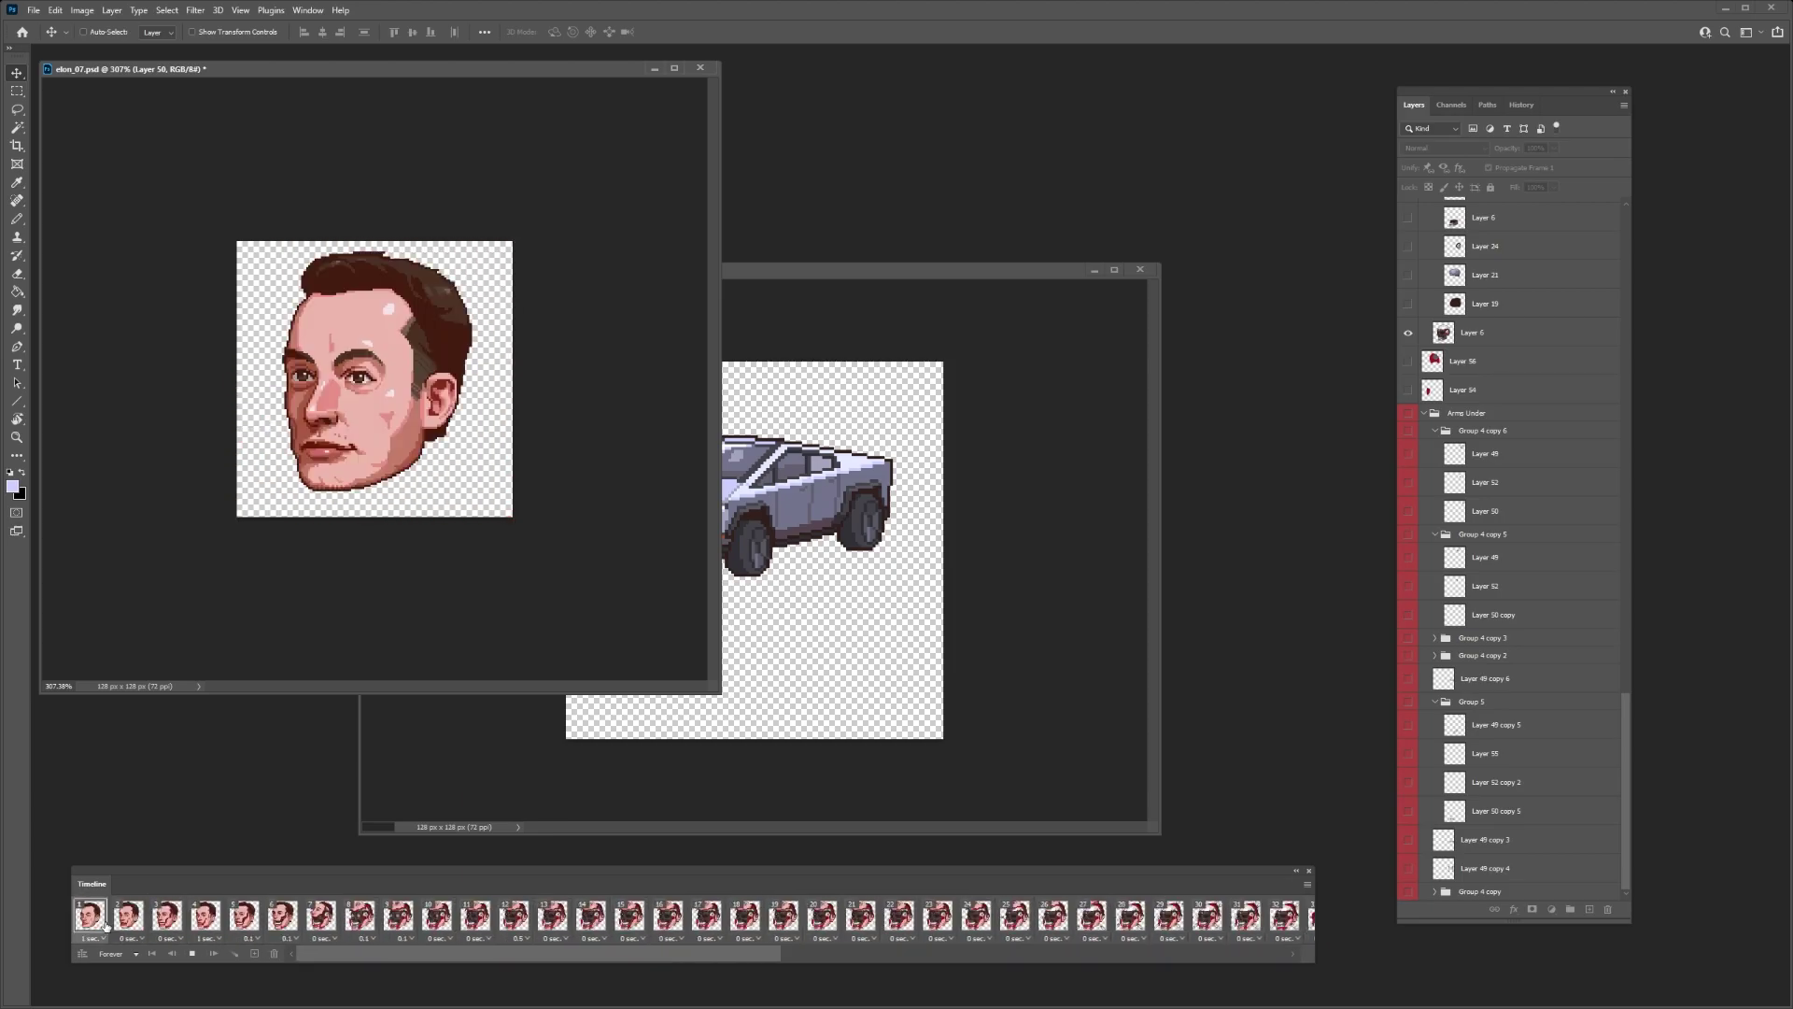
pyautogui.press('space')
pyautogui.click(1308, 885)
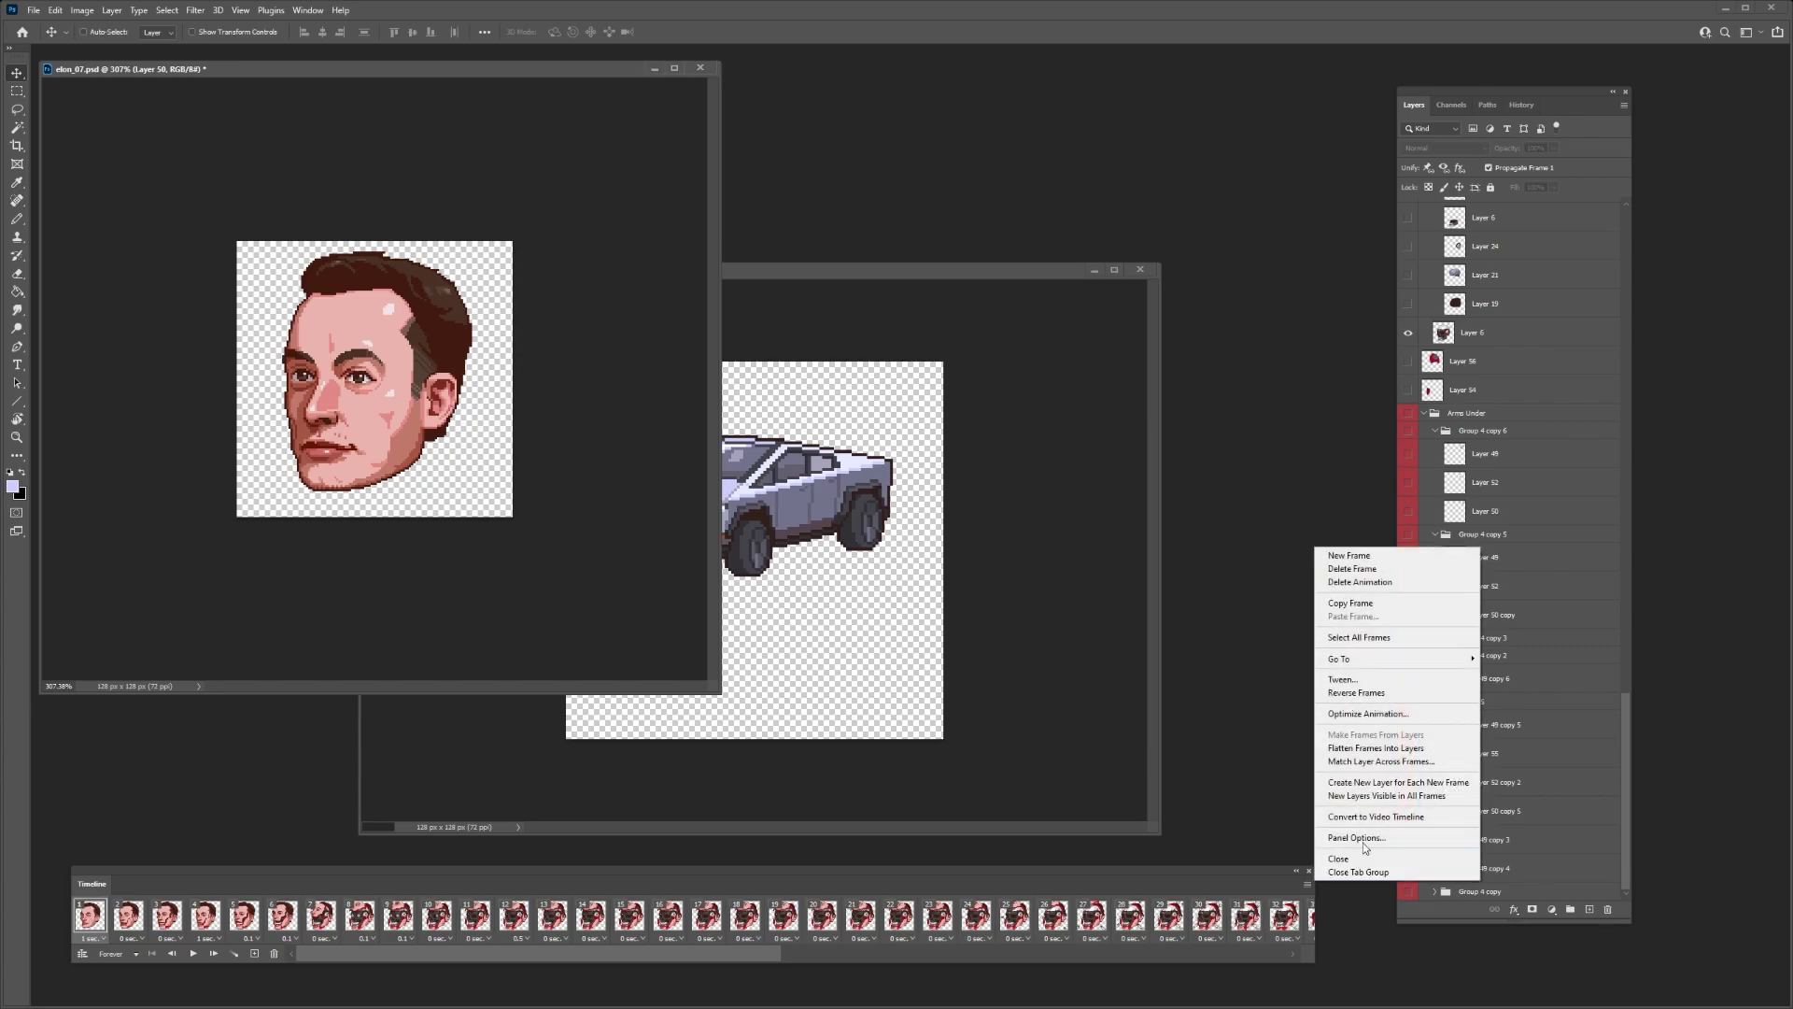
pyautogui.click(1378, 748)
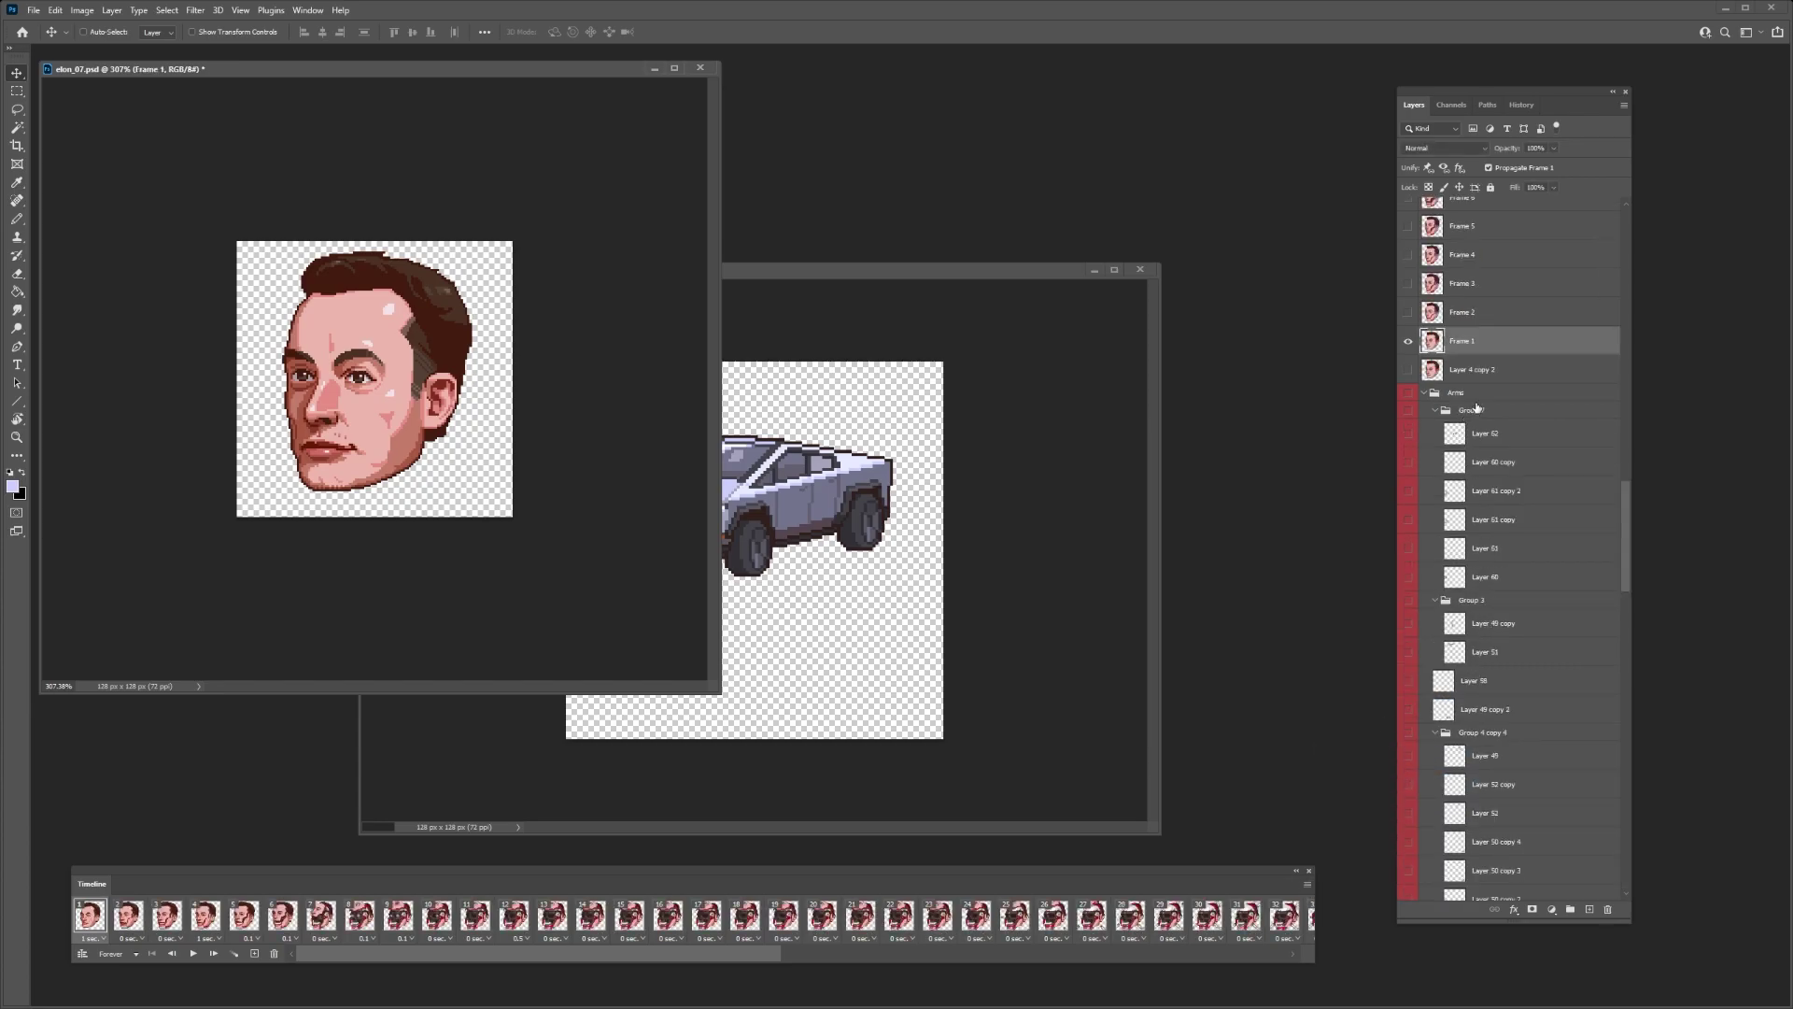
# - Delete all the original layers below Frame 1, from Layer 4 copy 2 down to Group 4 copy
pyautogui.click(1504, 374)
pyautogui.moveTo(1625, 519); pyautogui.dragTo(1625, 840)
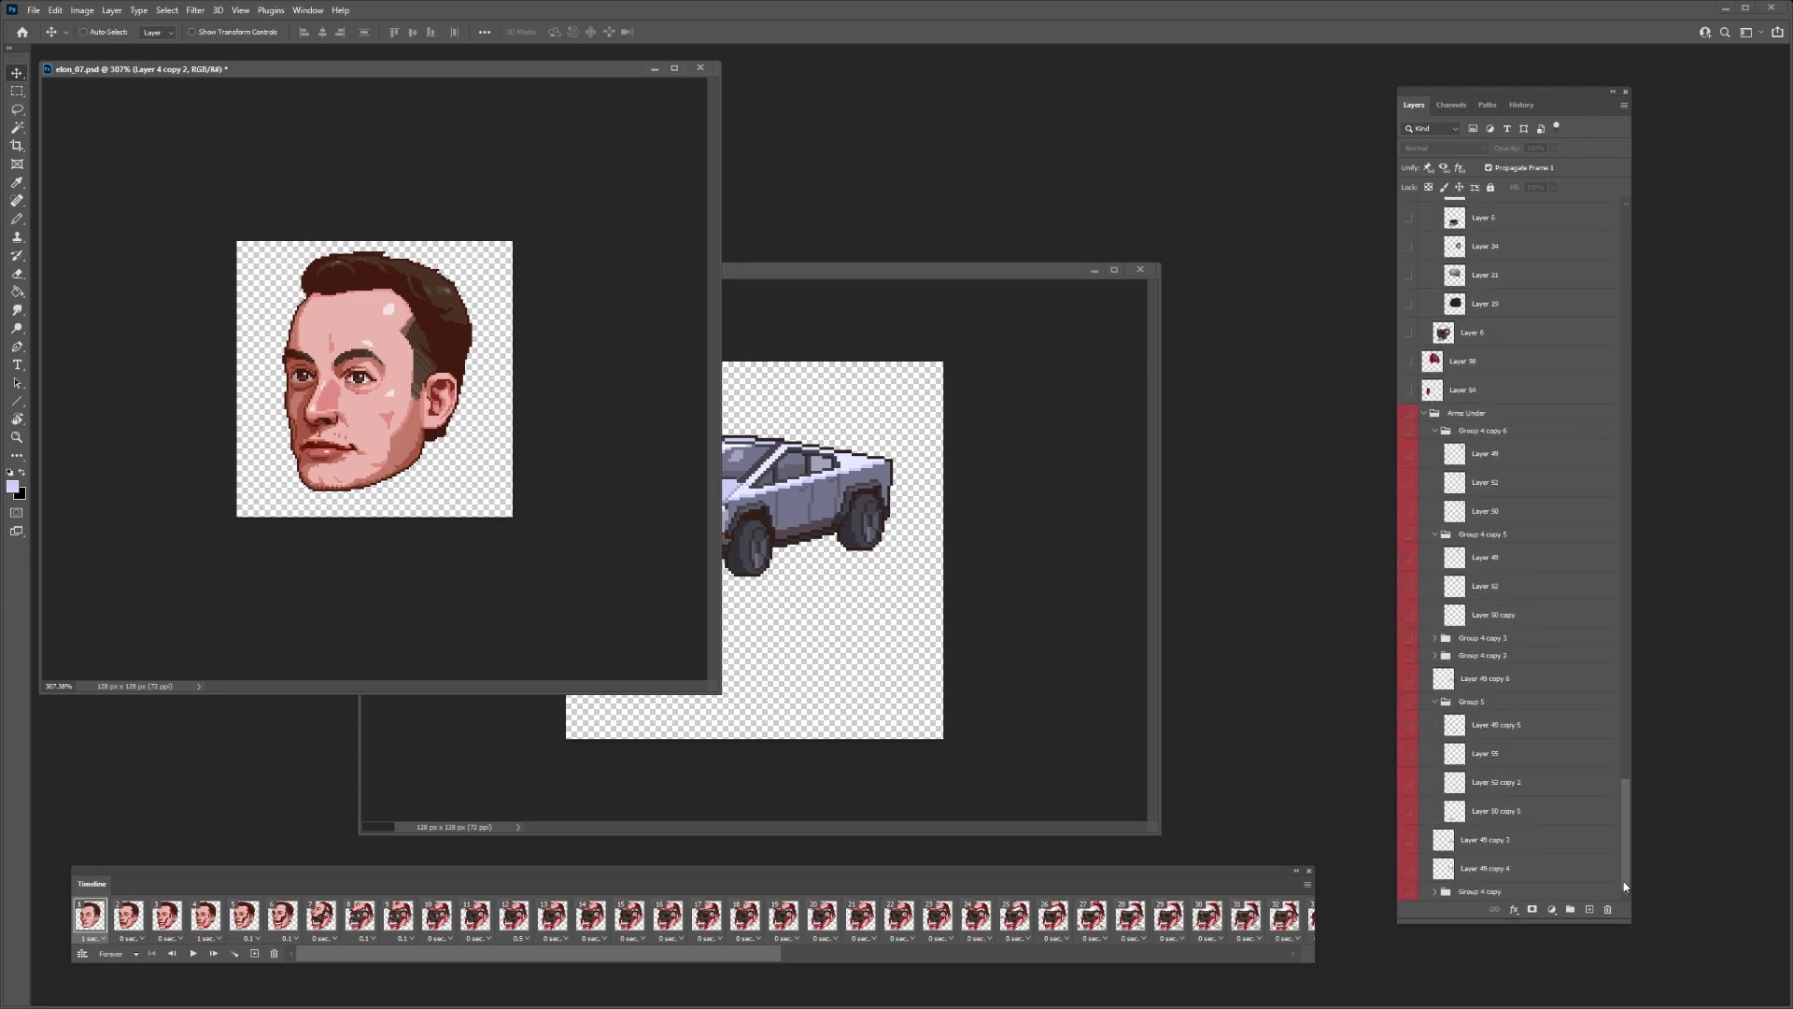
pyautogui.keyDown('shift'); pyautogui.click(1598, 897); pyautogui.keyUp('shift')
pyautogui.click(1606, 908)
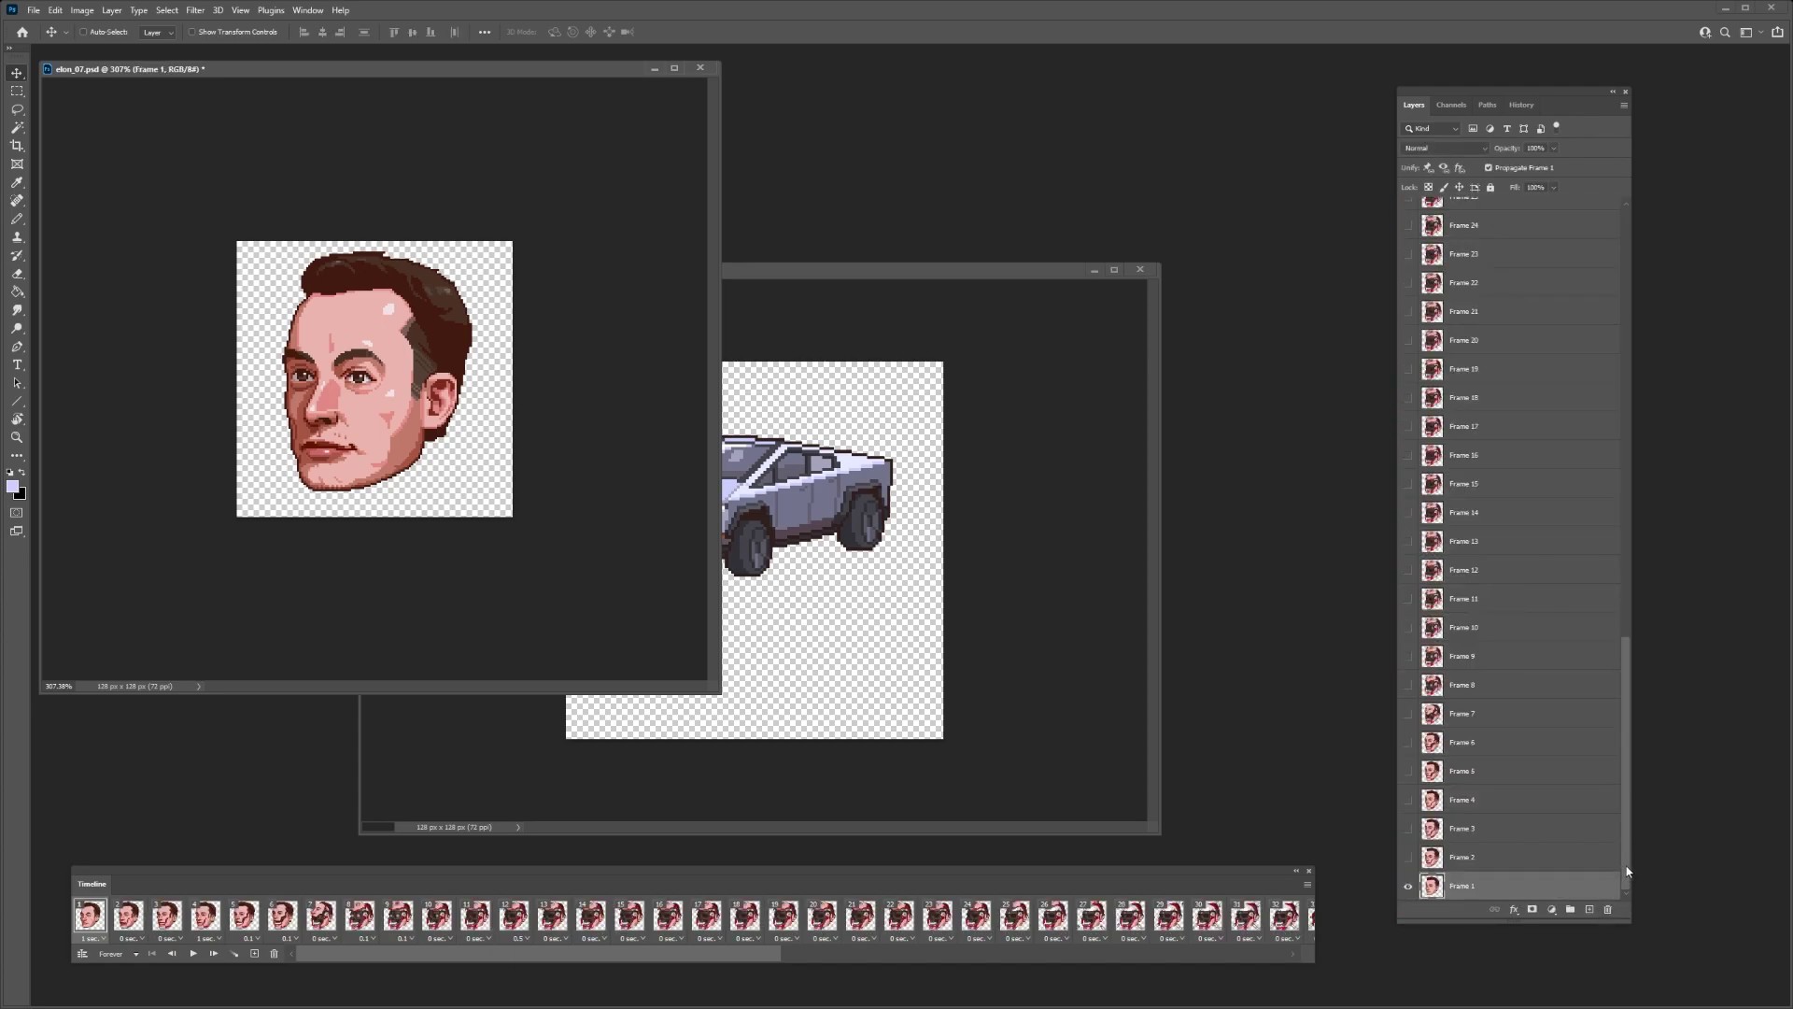
# - Play the flattened head animation and save the document under the new name final_head.psd
pyautogui.moveTo(1627, 642); pyautogui.dragTo(1627, 429)
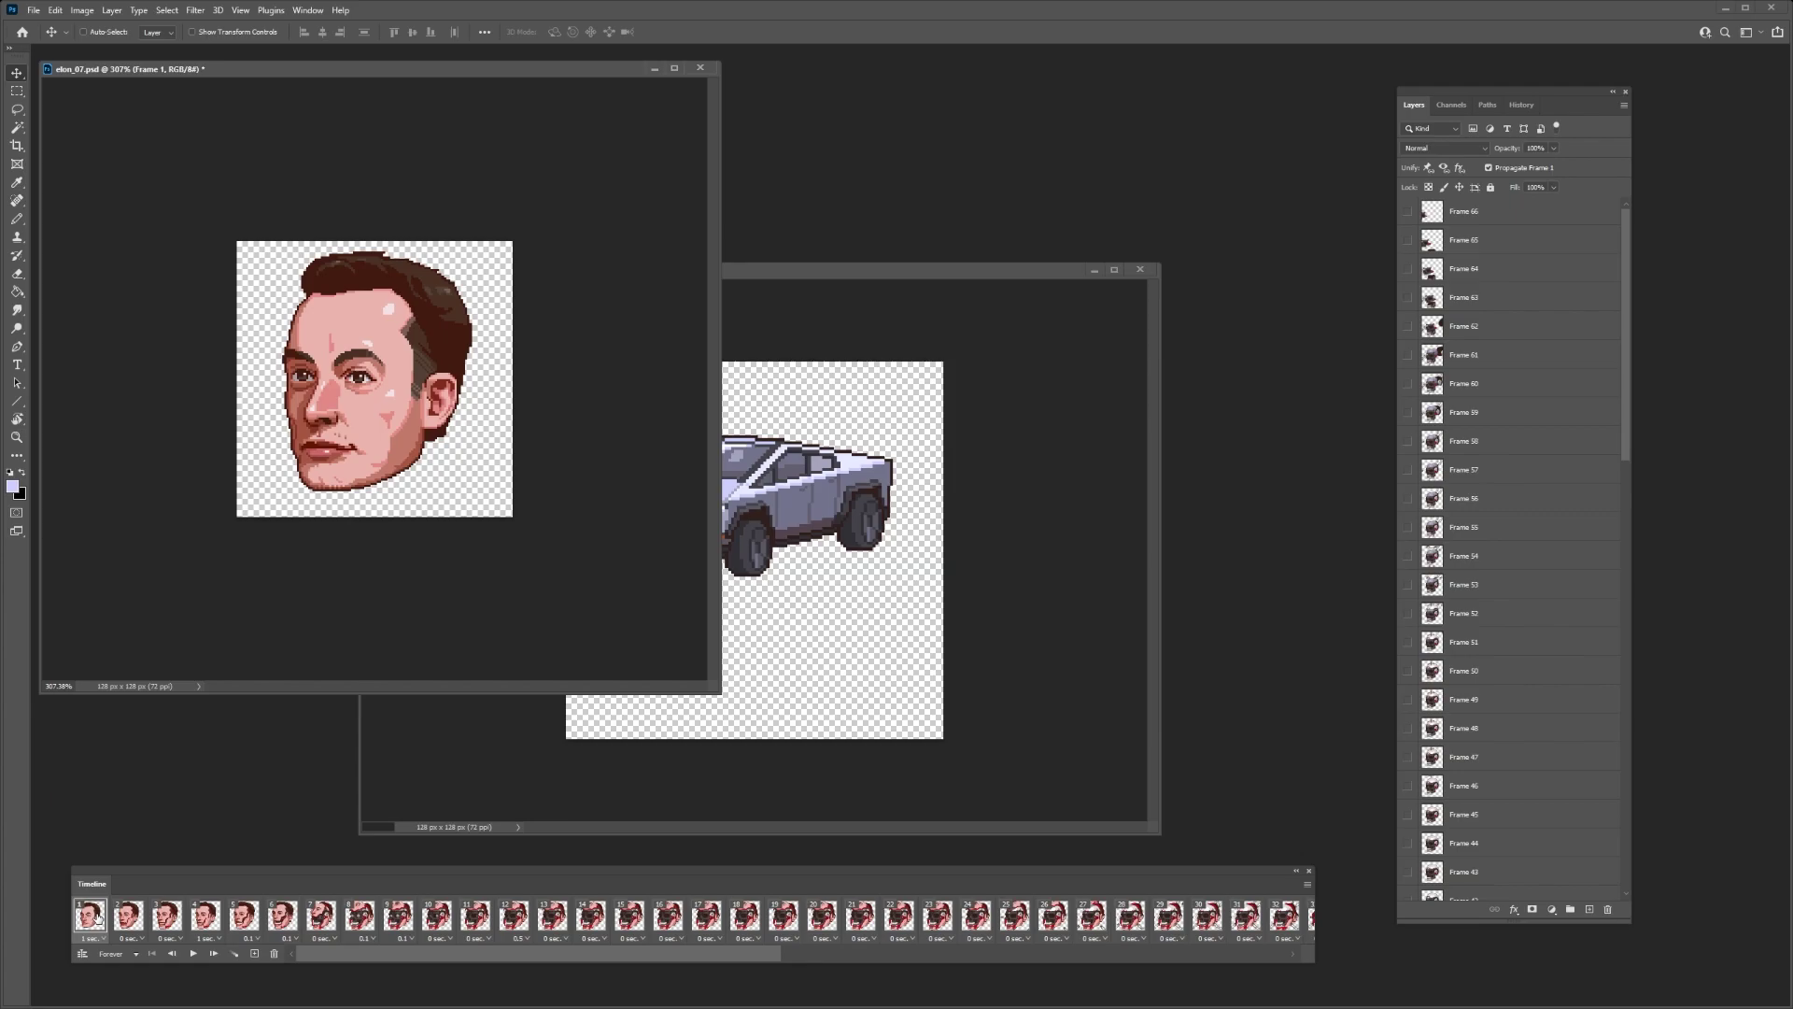
pyautogui.press('space')
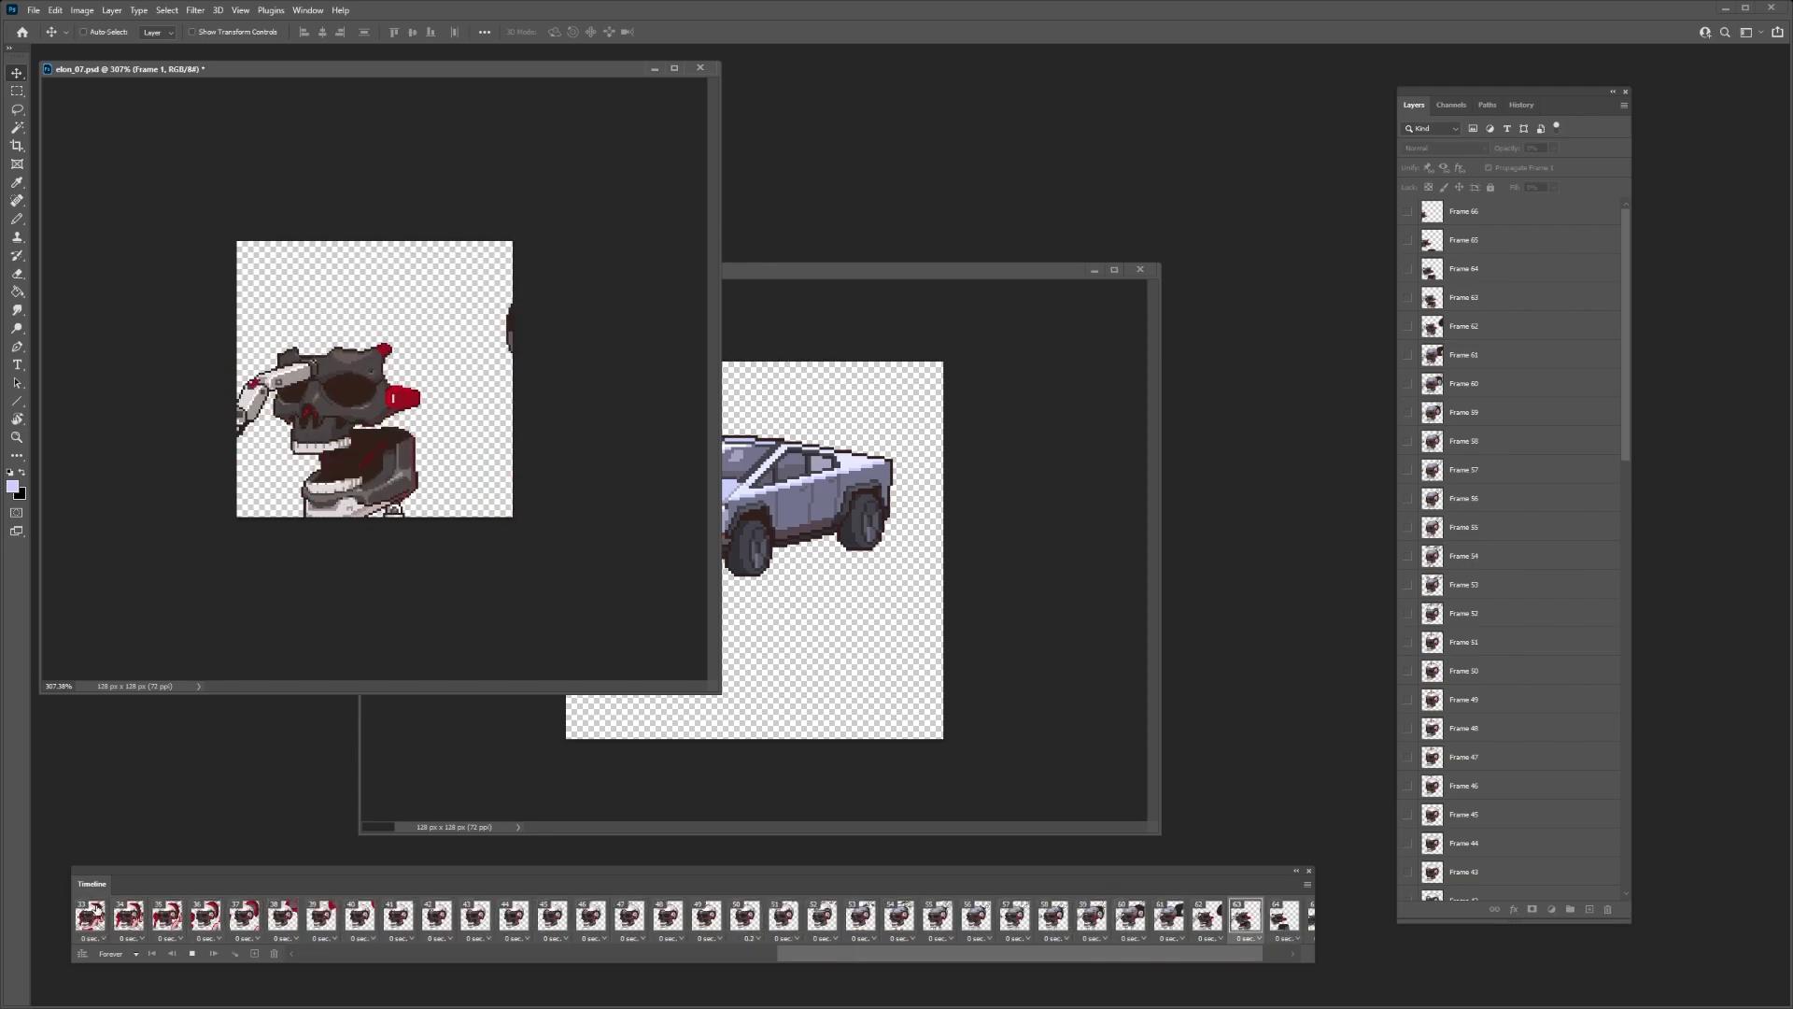
pyautogui.click(97, 908)
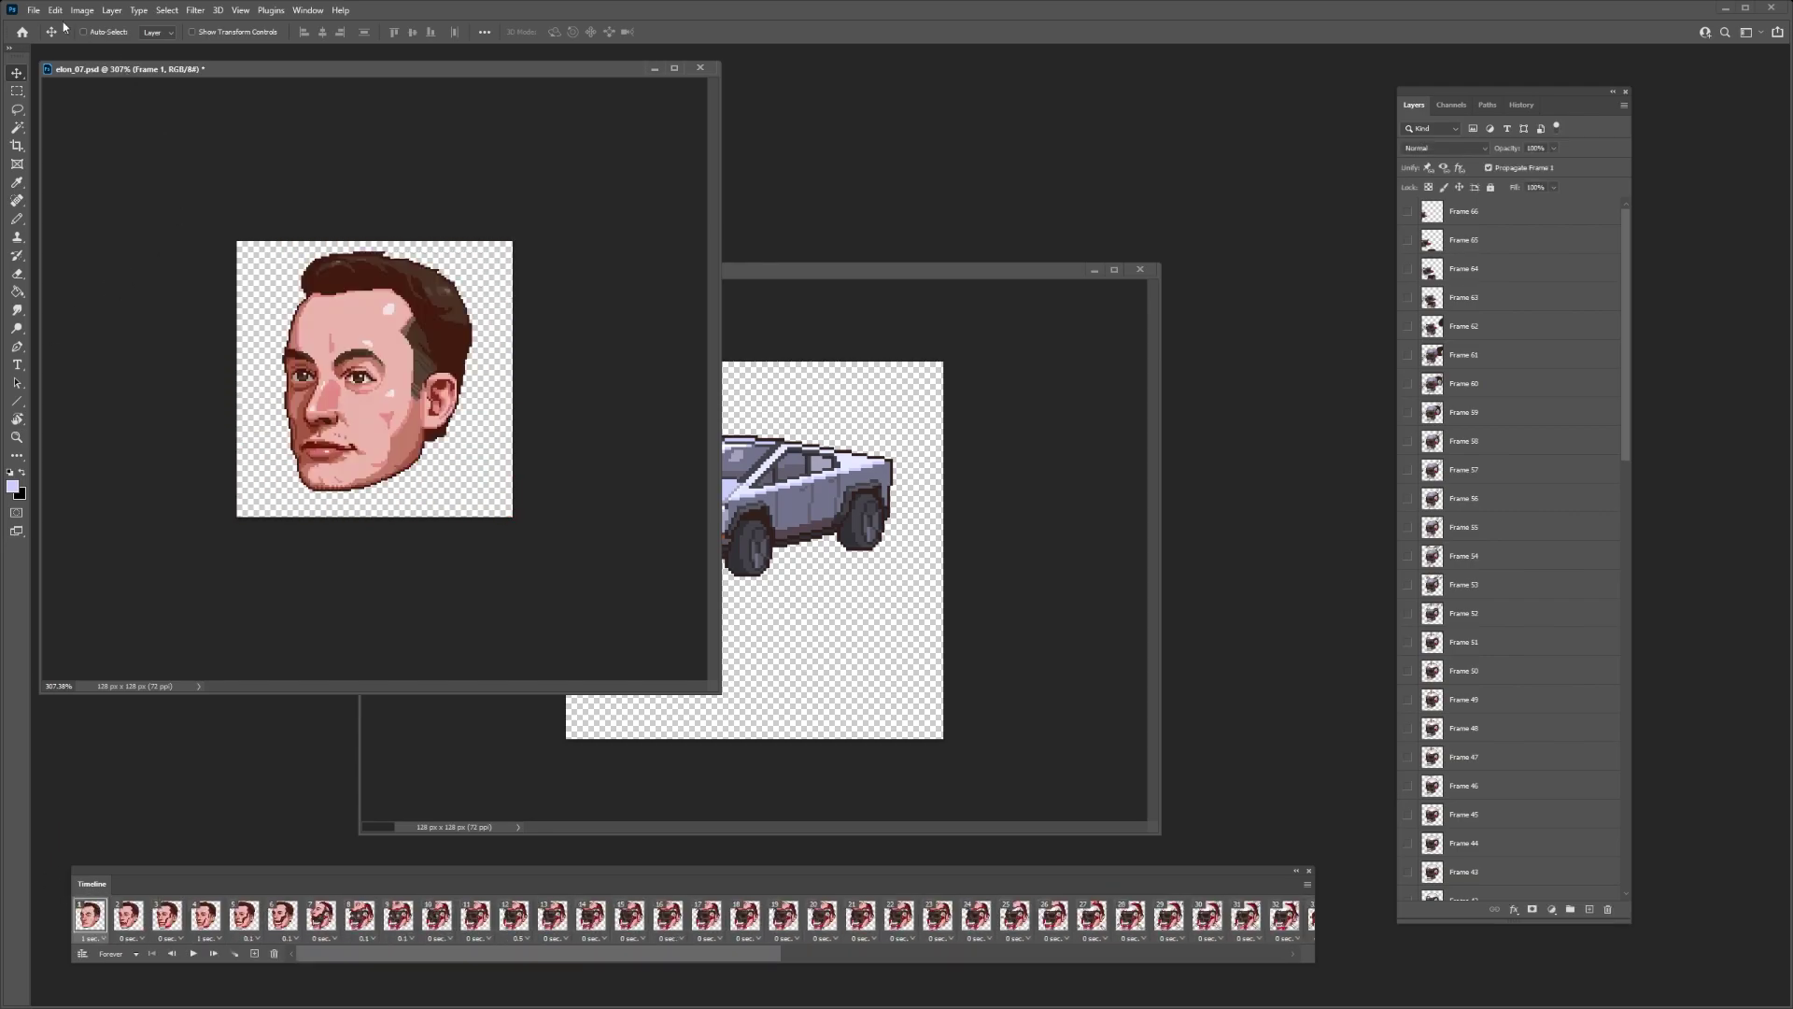
pyautogui.click(34, 10)
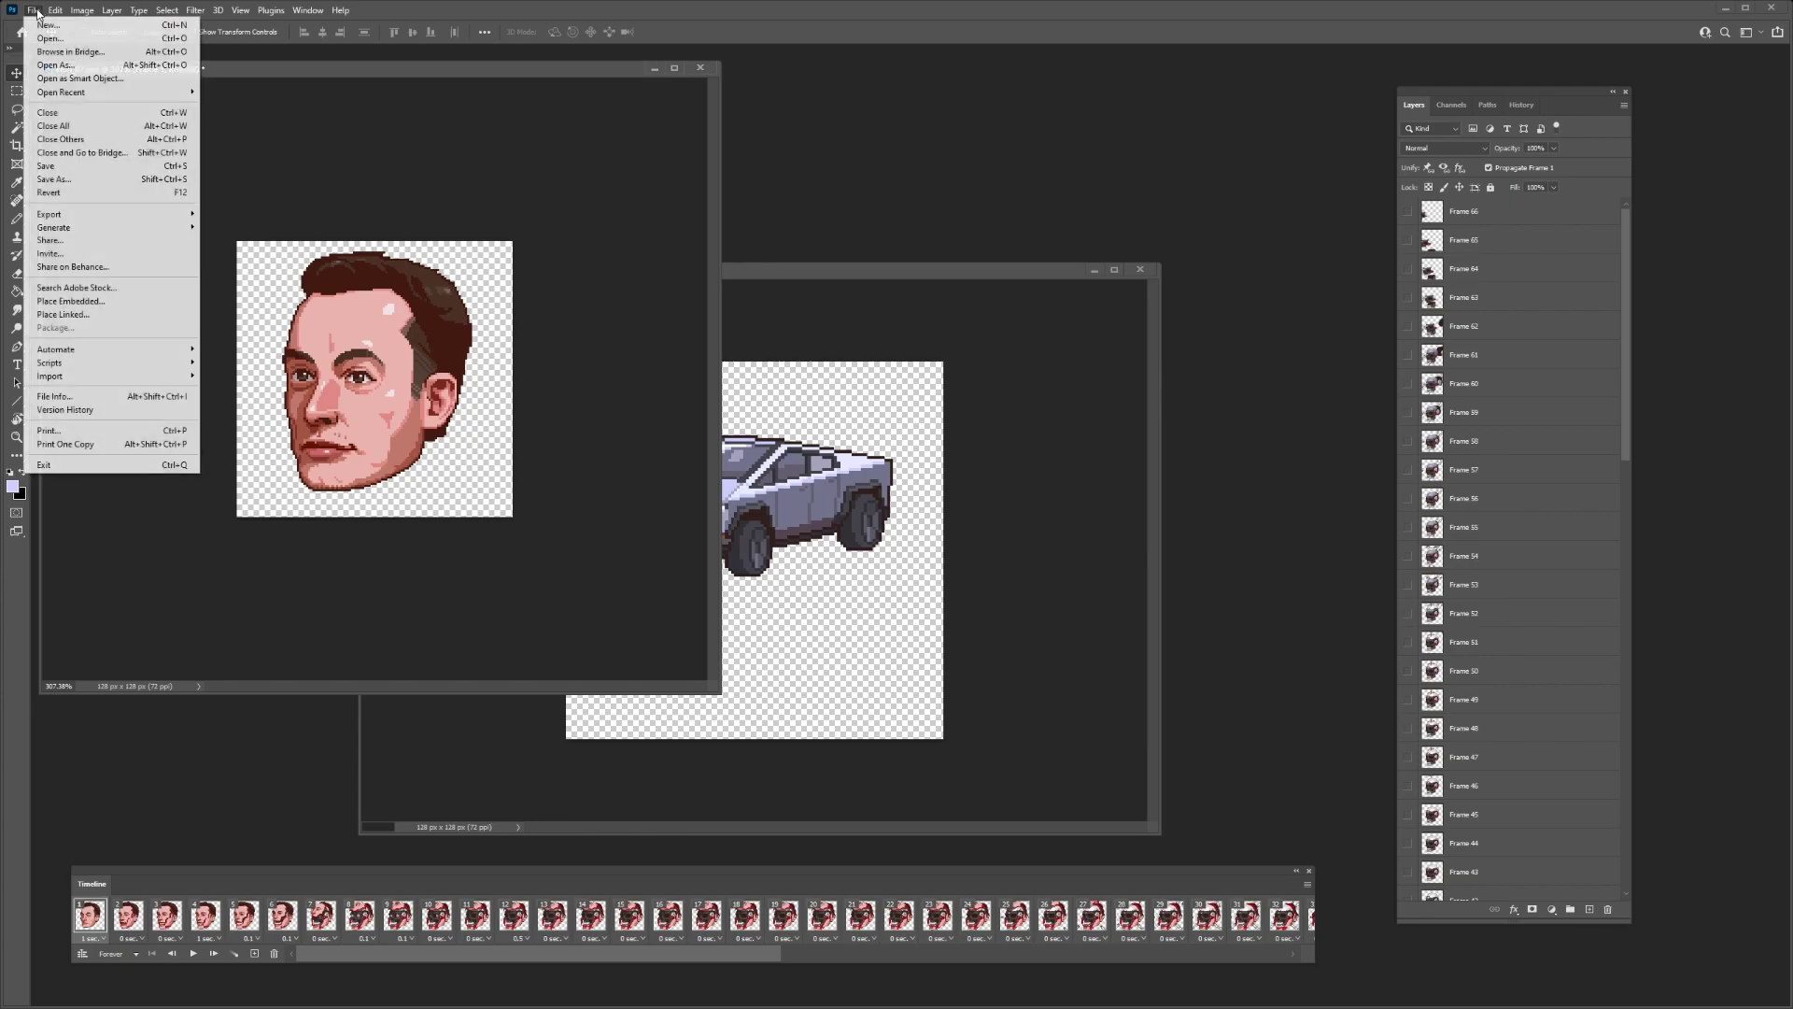
pyautogui.click(89, 180)
pyautogui.click(524, 204)
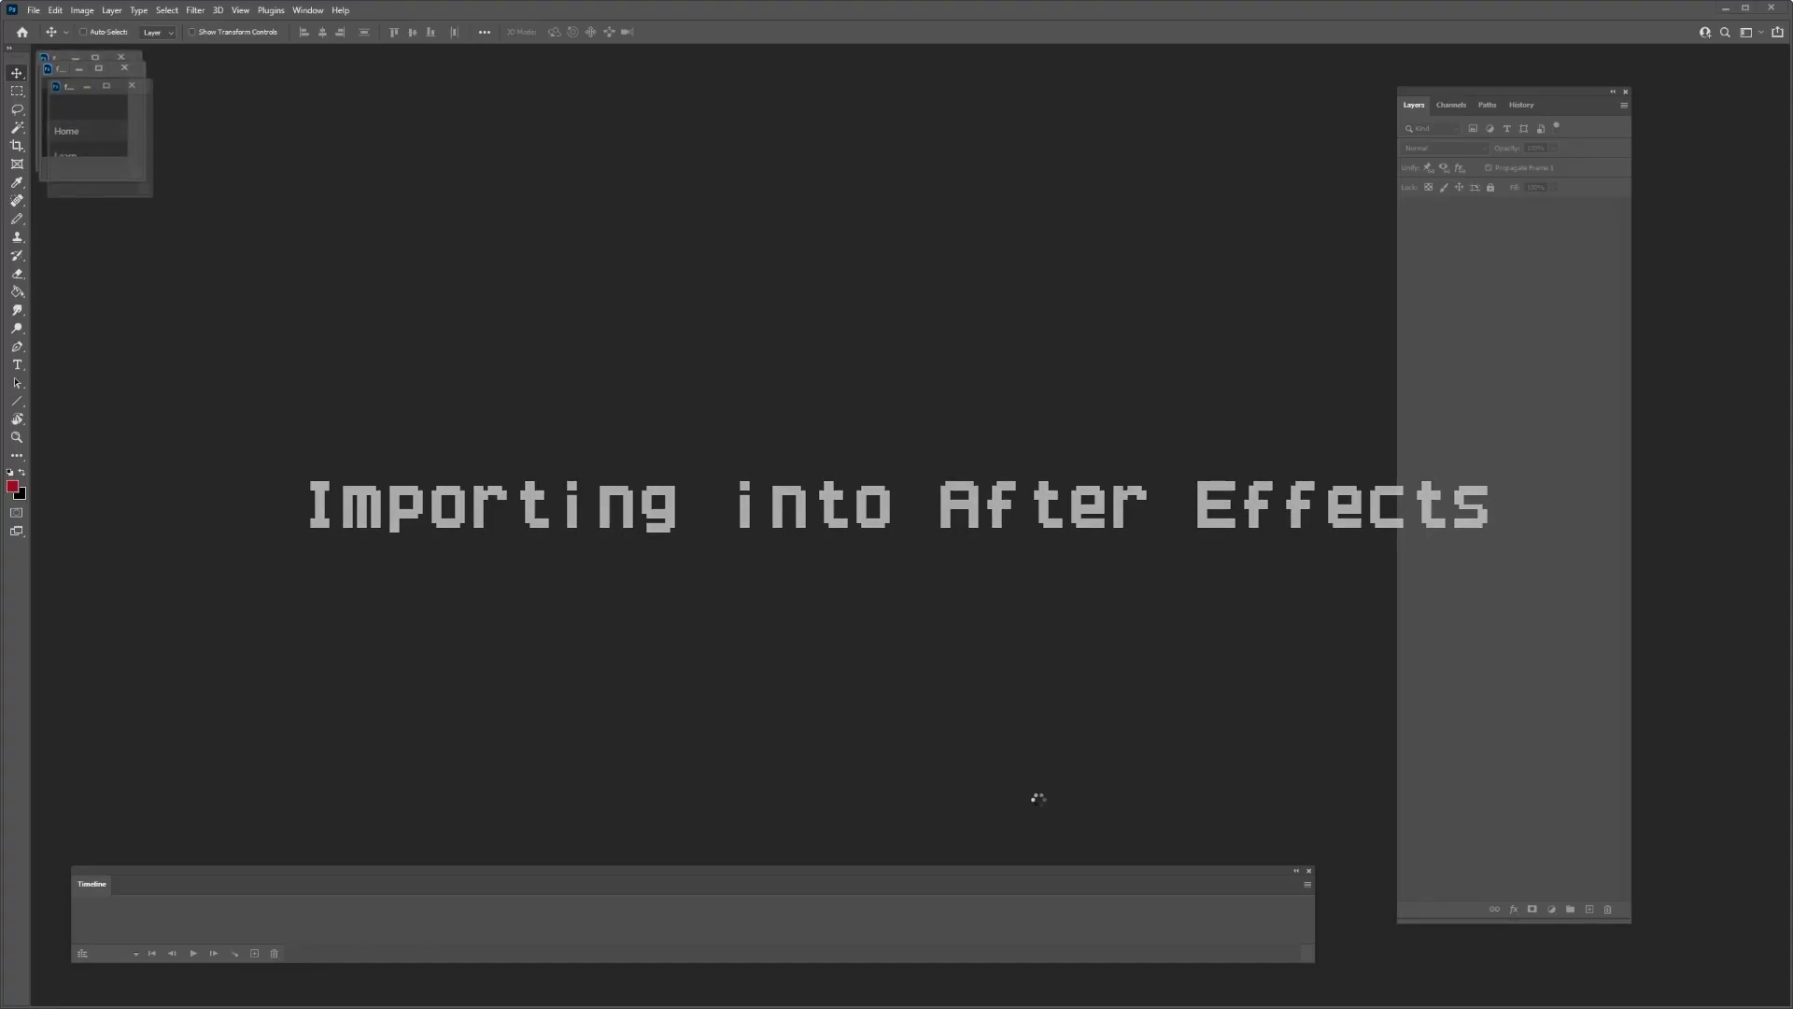
# - Enlarge the final_truck_transform.psd window, zoom it to 400%, and move it clear of the other documents
pyautogui.moveTo(70, 89); pyautogui.dragTo(418, 110)
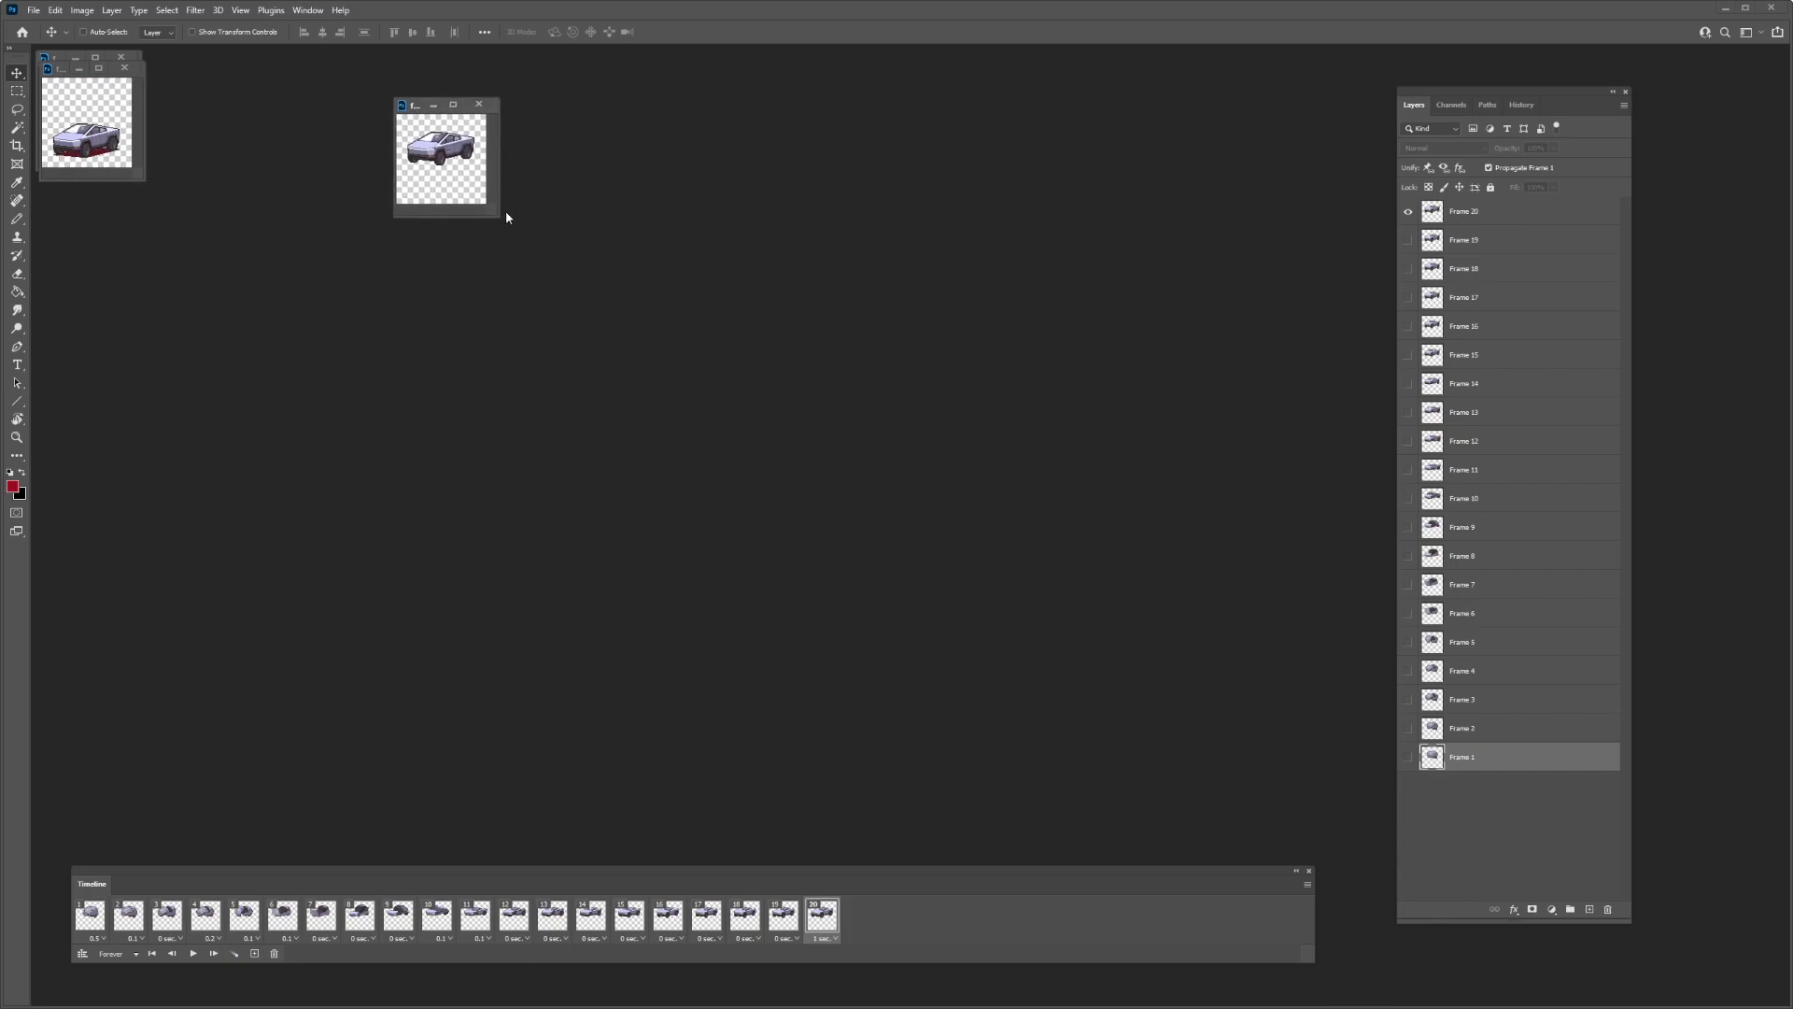
pyautogui.moveTo(499, 215); pyautogui.dragTo(996, 576)
pyautogui.press('z')
pyautogui.click(695, 332)
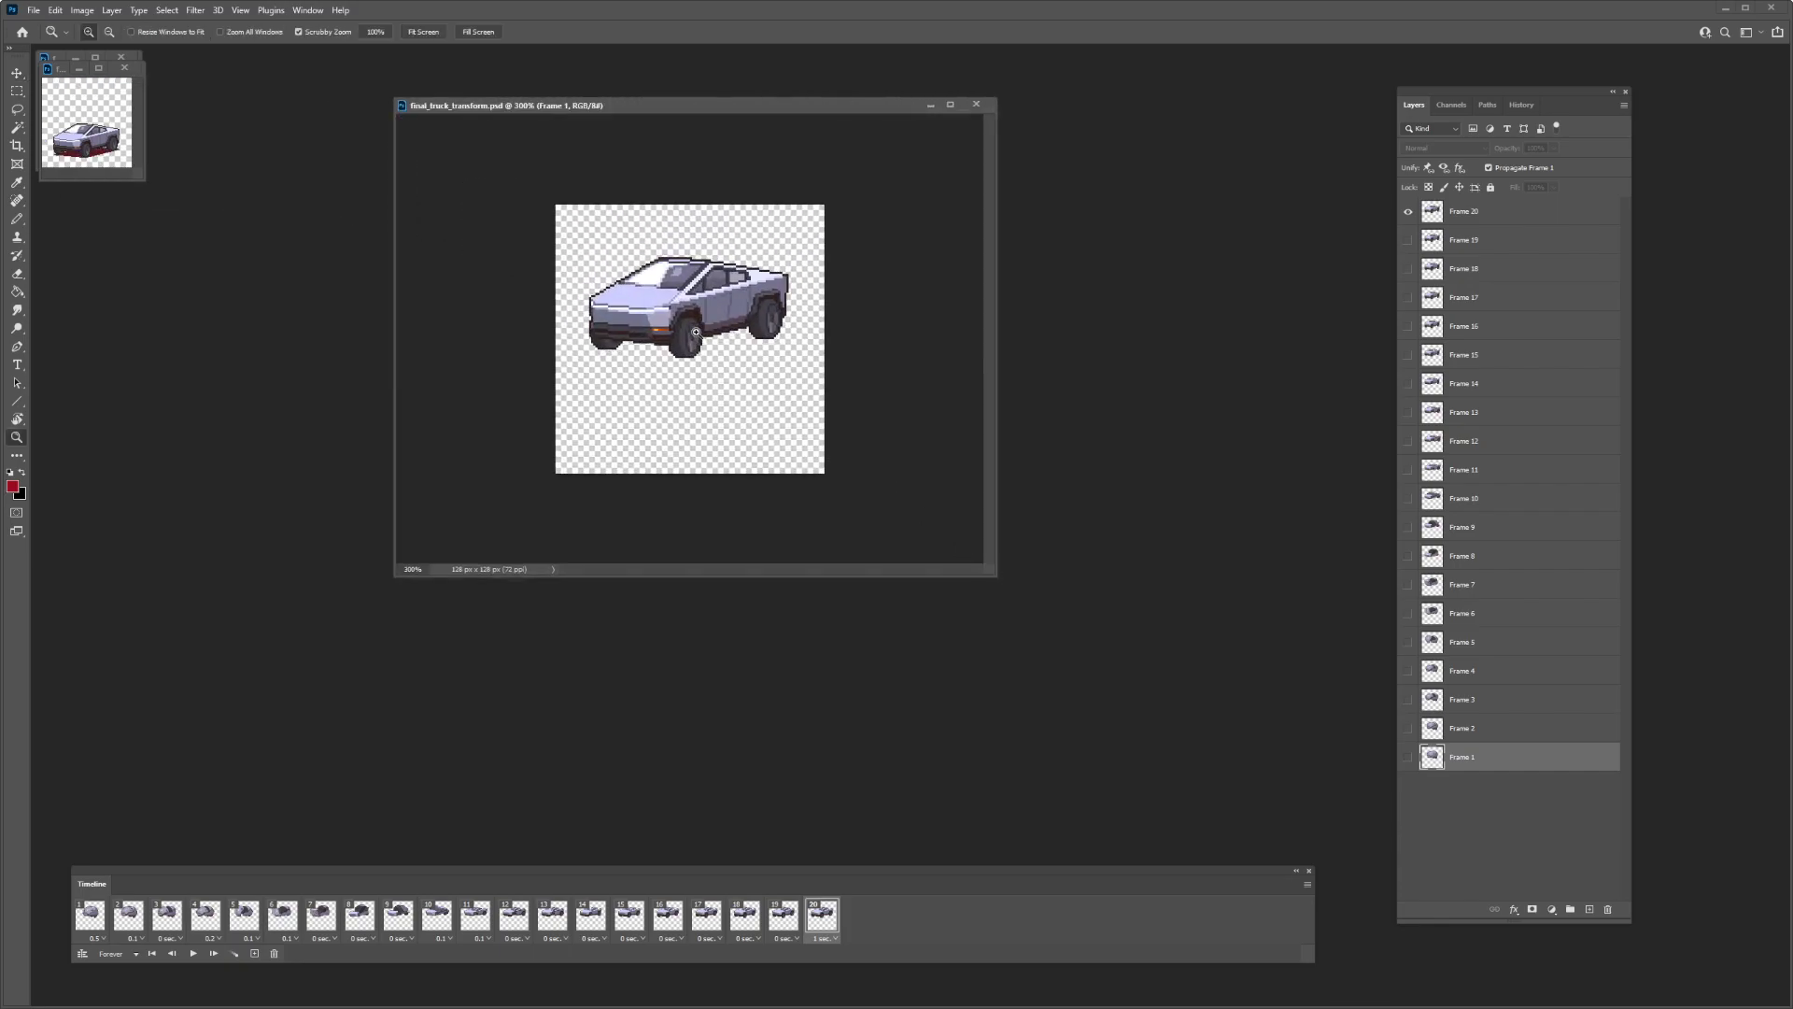
pyautogui.click(696, 332)
pyautogui.moveTo(580, 108); pyautogui.dragTo(890, 114)
# - Enlarge the final_truck_land.psd window, zoom it to 400%, and place it beside the truck transformation document
pyautogui.click(57, 72)
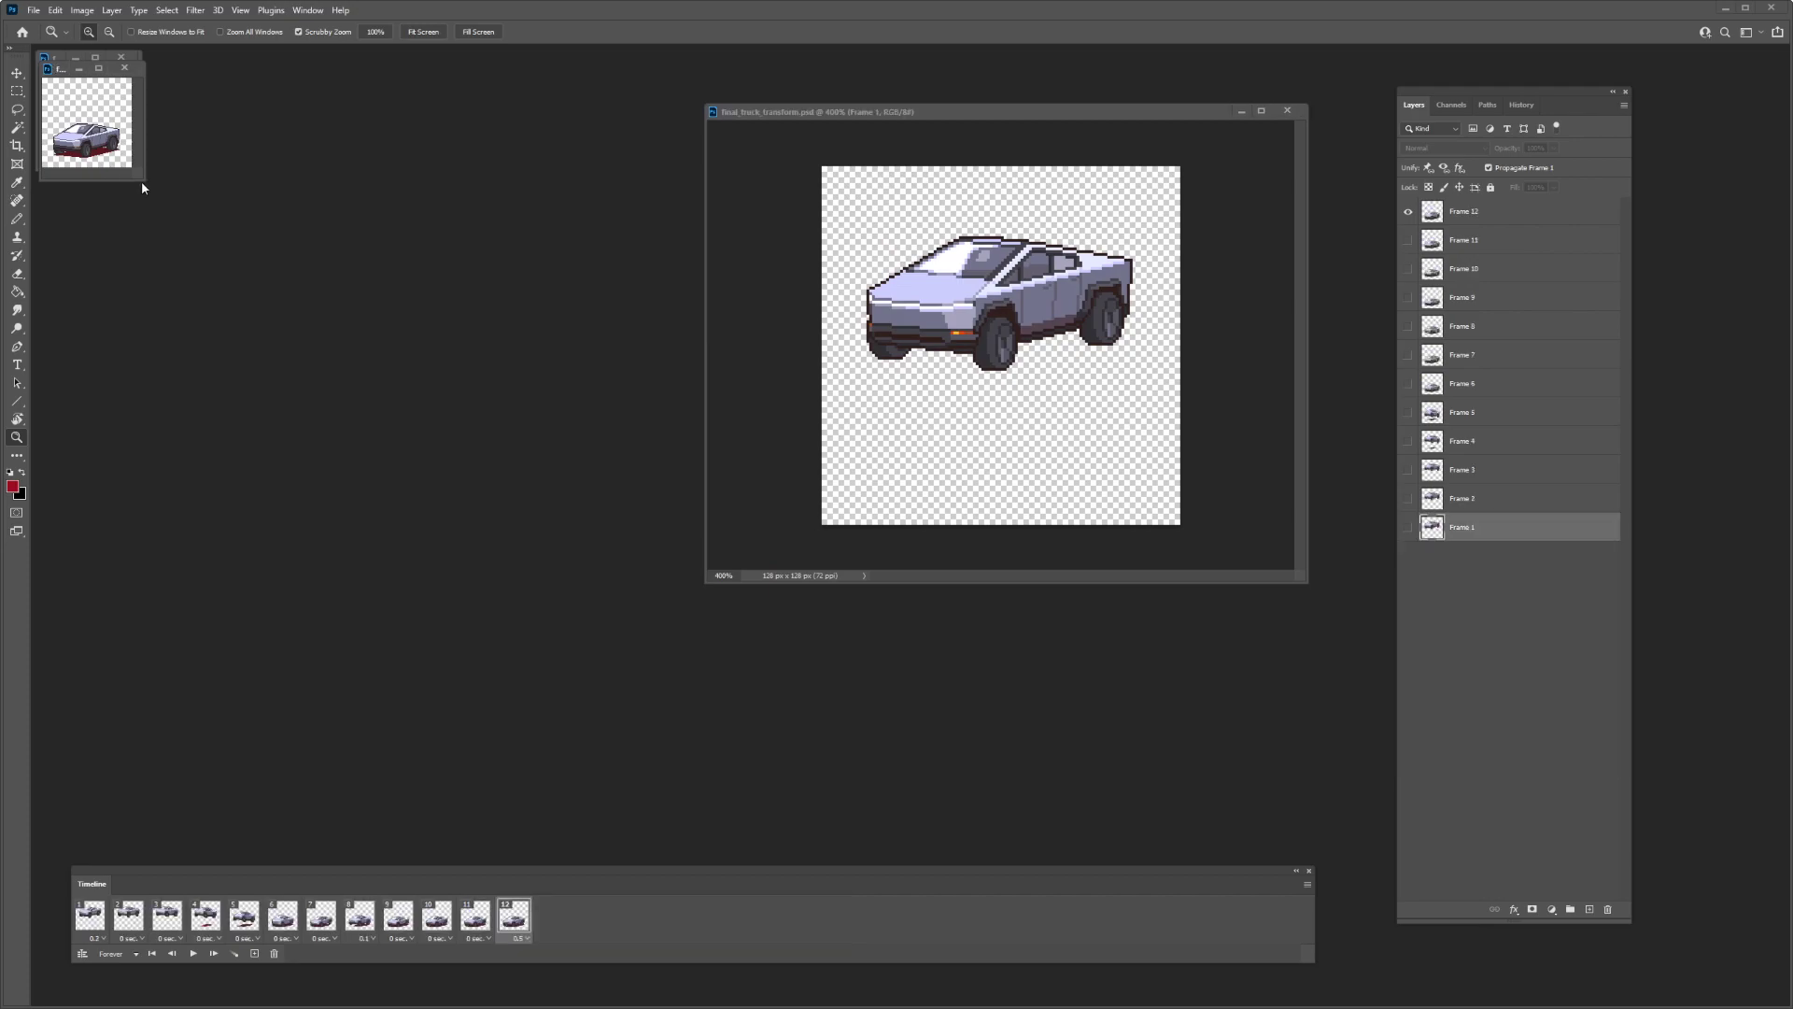
pyautogui.moveTo(142, 181); pyautogui.dragTo(525, 499)
pyautogui.click(272, 296)
pyautogui.click(271, 296)
pyautogui.click(271, 296)
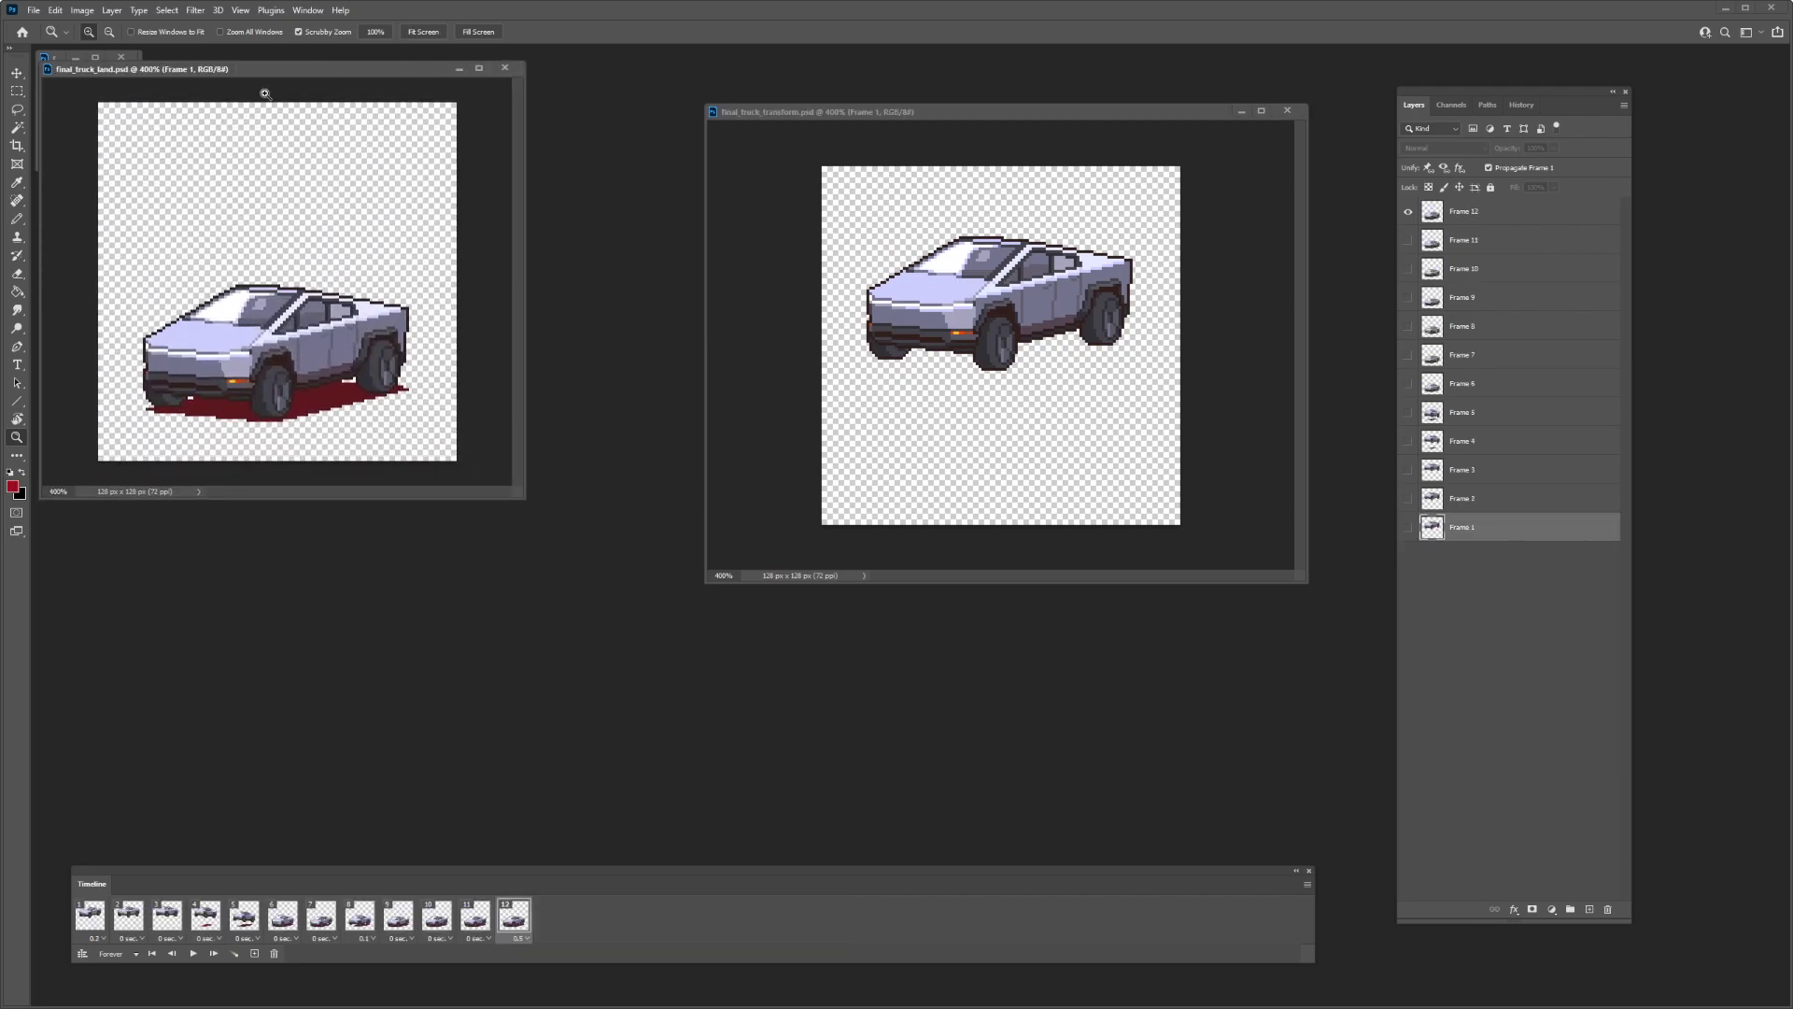
pyautogui.moveTo(274, 70); pyautogui.dragTo(555, 132)
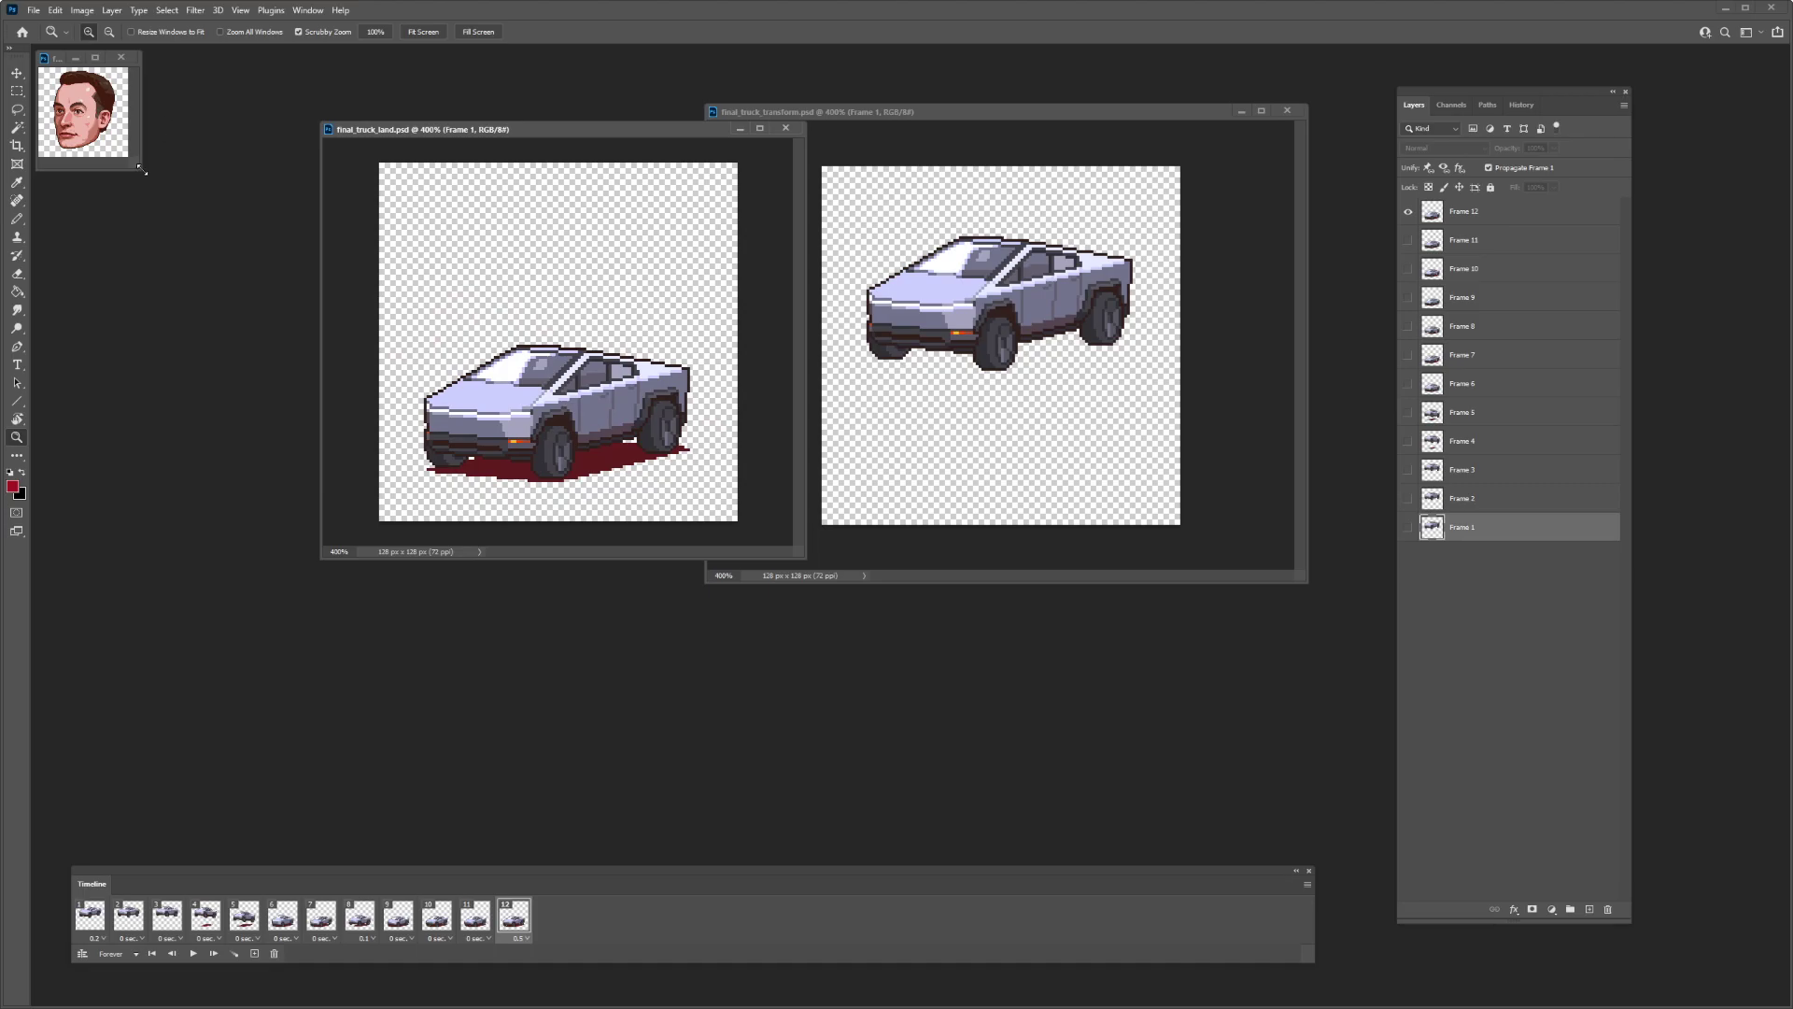
# - Enlarge the final_head.psd window and zoom it to 400% alongside the two truck documents
pyautogui.moveTo(142, 170); pyautogui.dragTo(432, 566)
pyautogui.click(218, 292)
pyautogui.click(219, 293)
pyautogui.click(219, 292)
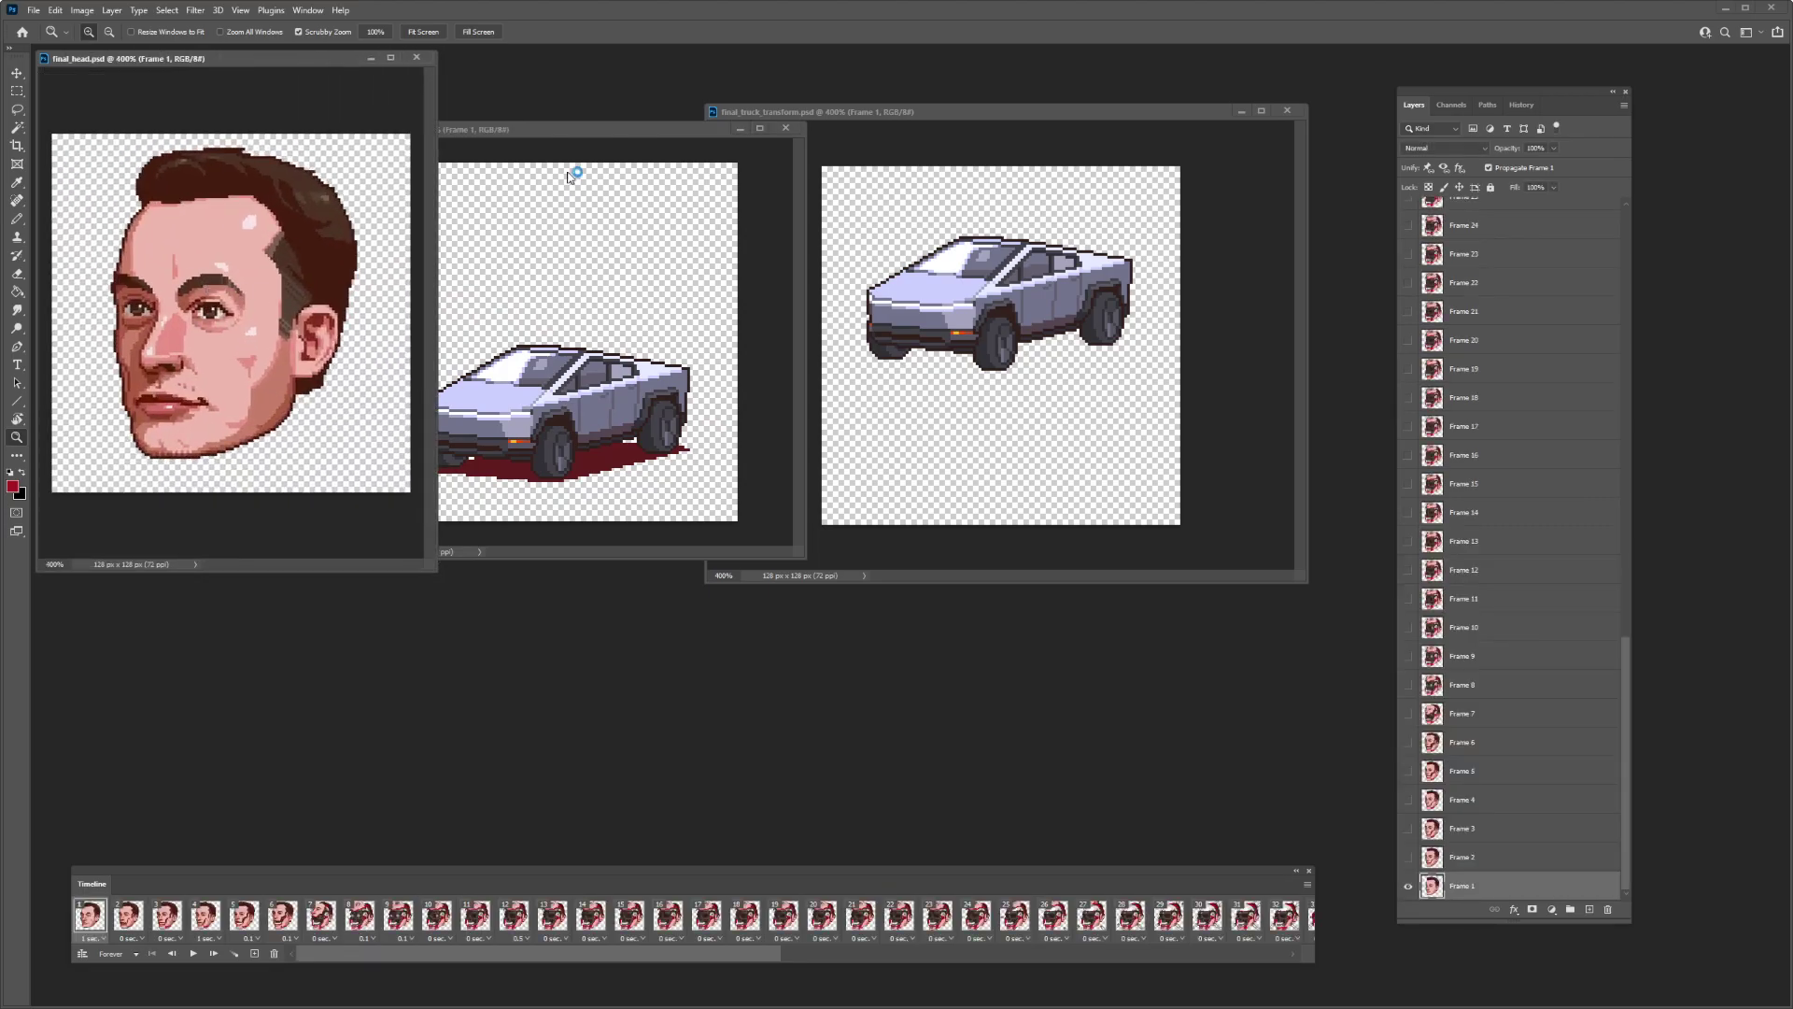
# - Arrange the final_truck_transform.psd and final_truck_land.psd windows in a row beside final_head.psd so their canvases do not overlap
pyautogui.moveTo(598, 131); pyautogui.dragTo(1227, 135)
pyautogui.moveTo(929, 114); pyautogui.dragTo(582, 109)
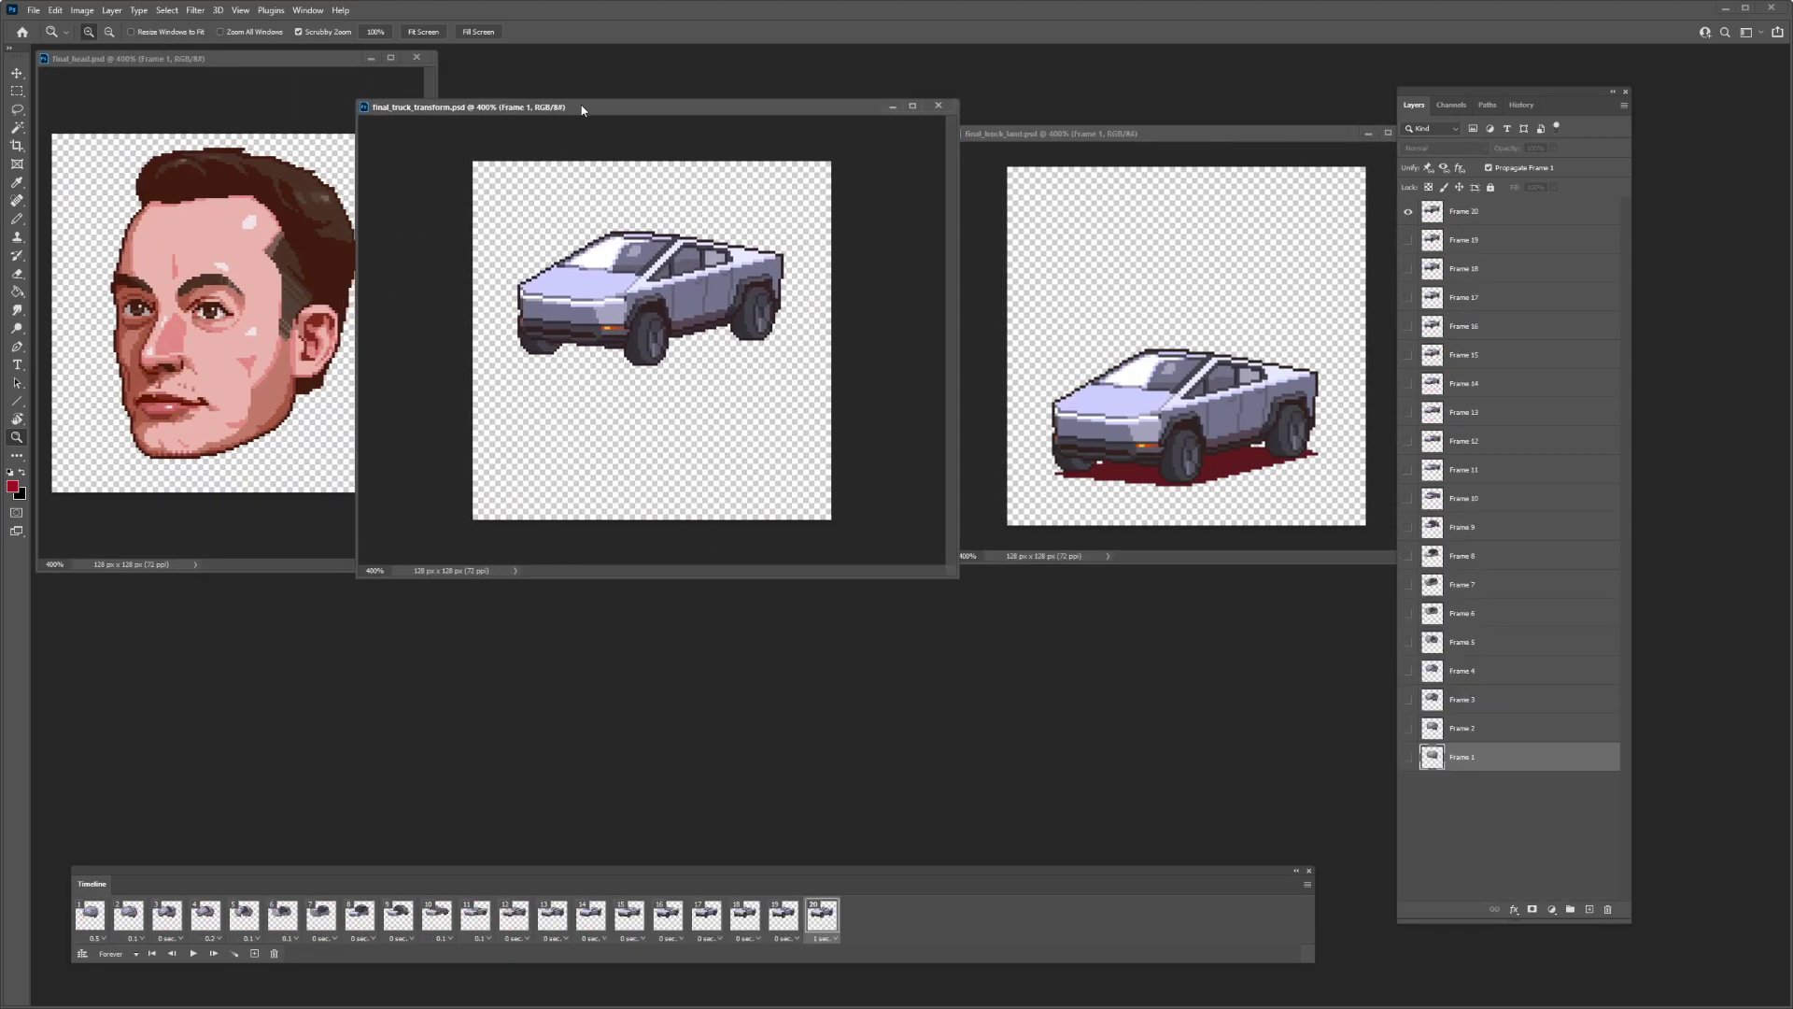
pyautogui.moveTo(360, 106); pyautogui.dragTo(450, 96)
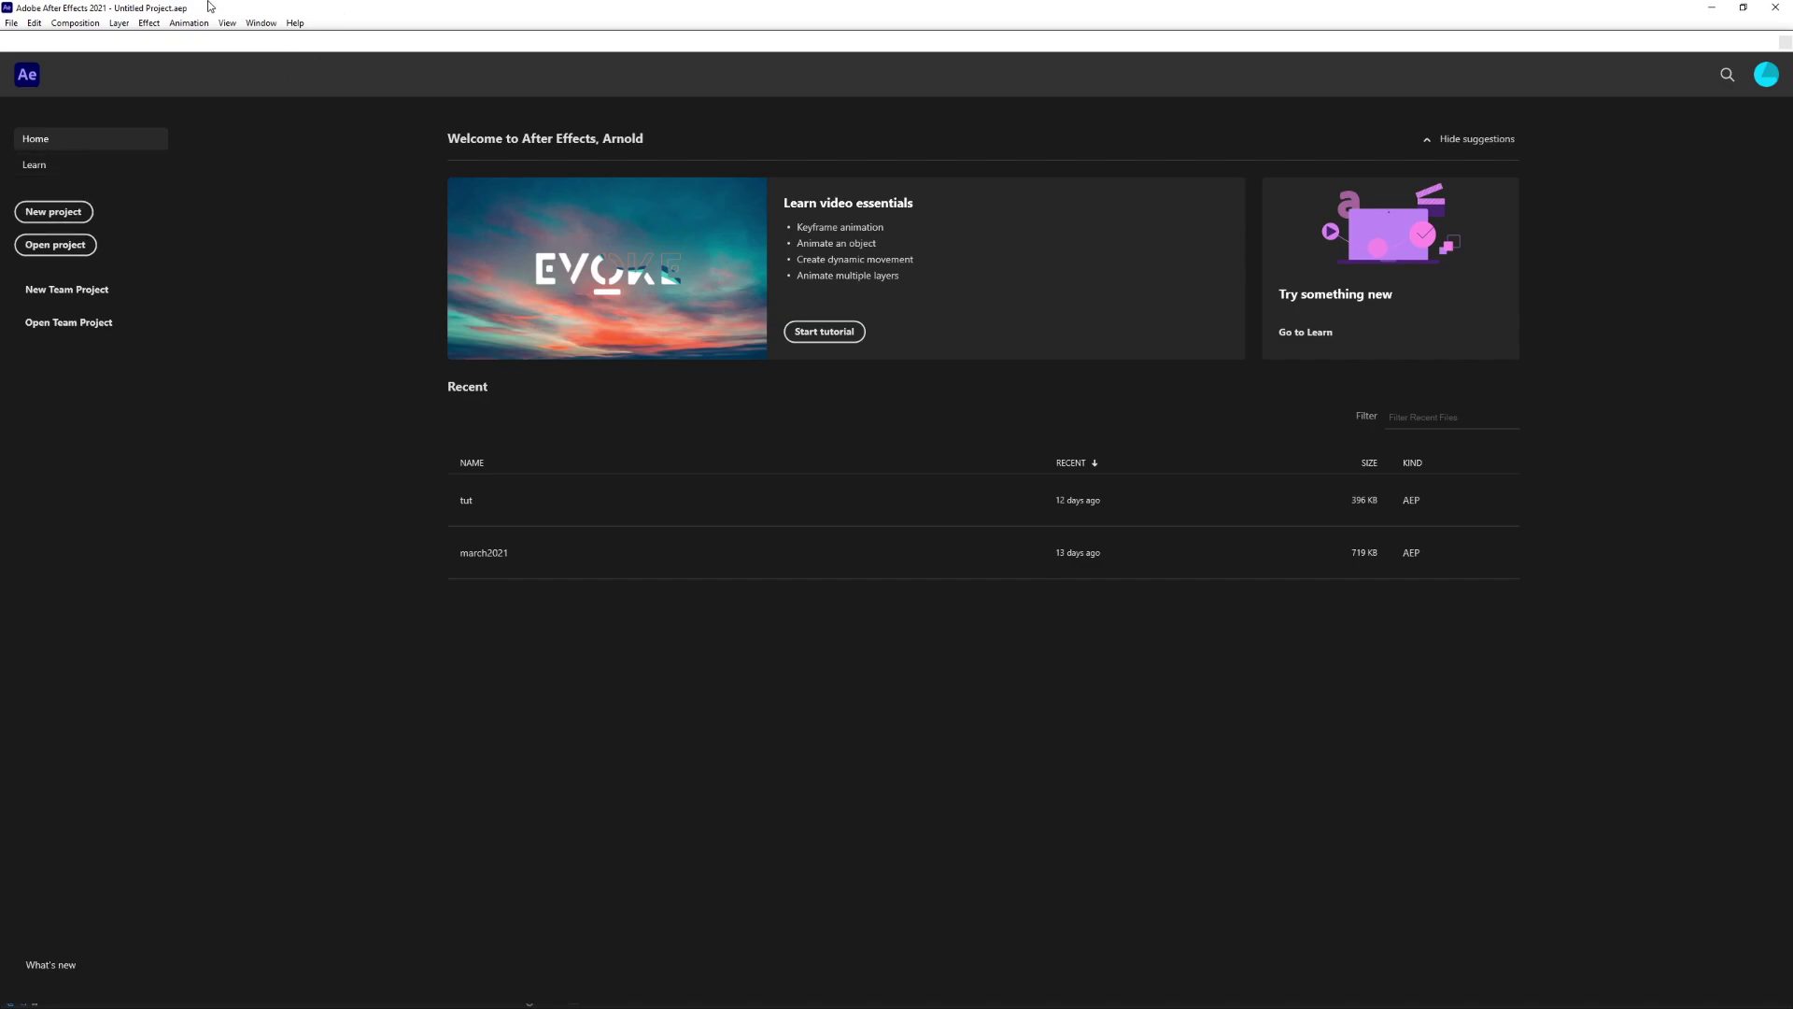
# - Switch to After Effects, start a new project, and import final_head, final_truck_land and final_truck_transform as compositions with their layers
pyautogui.click(62, 217)
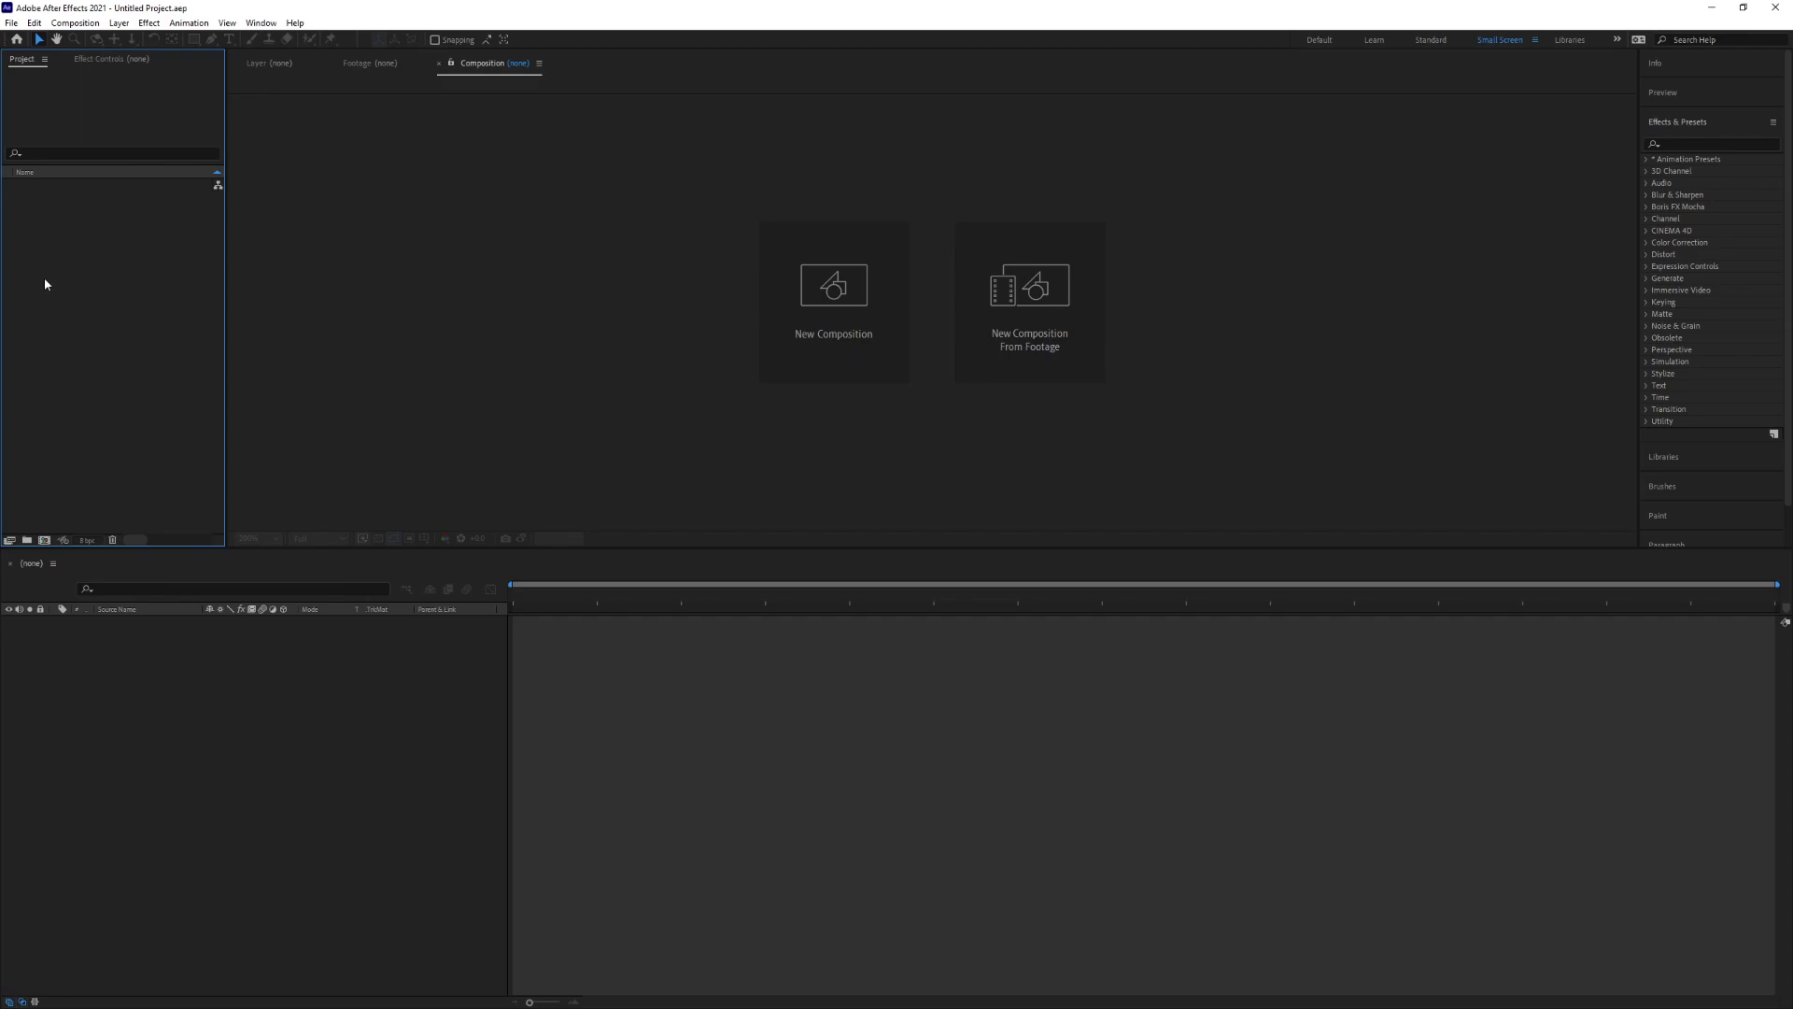
pyautogui.doubleClick(135, 261)
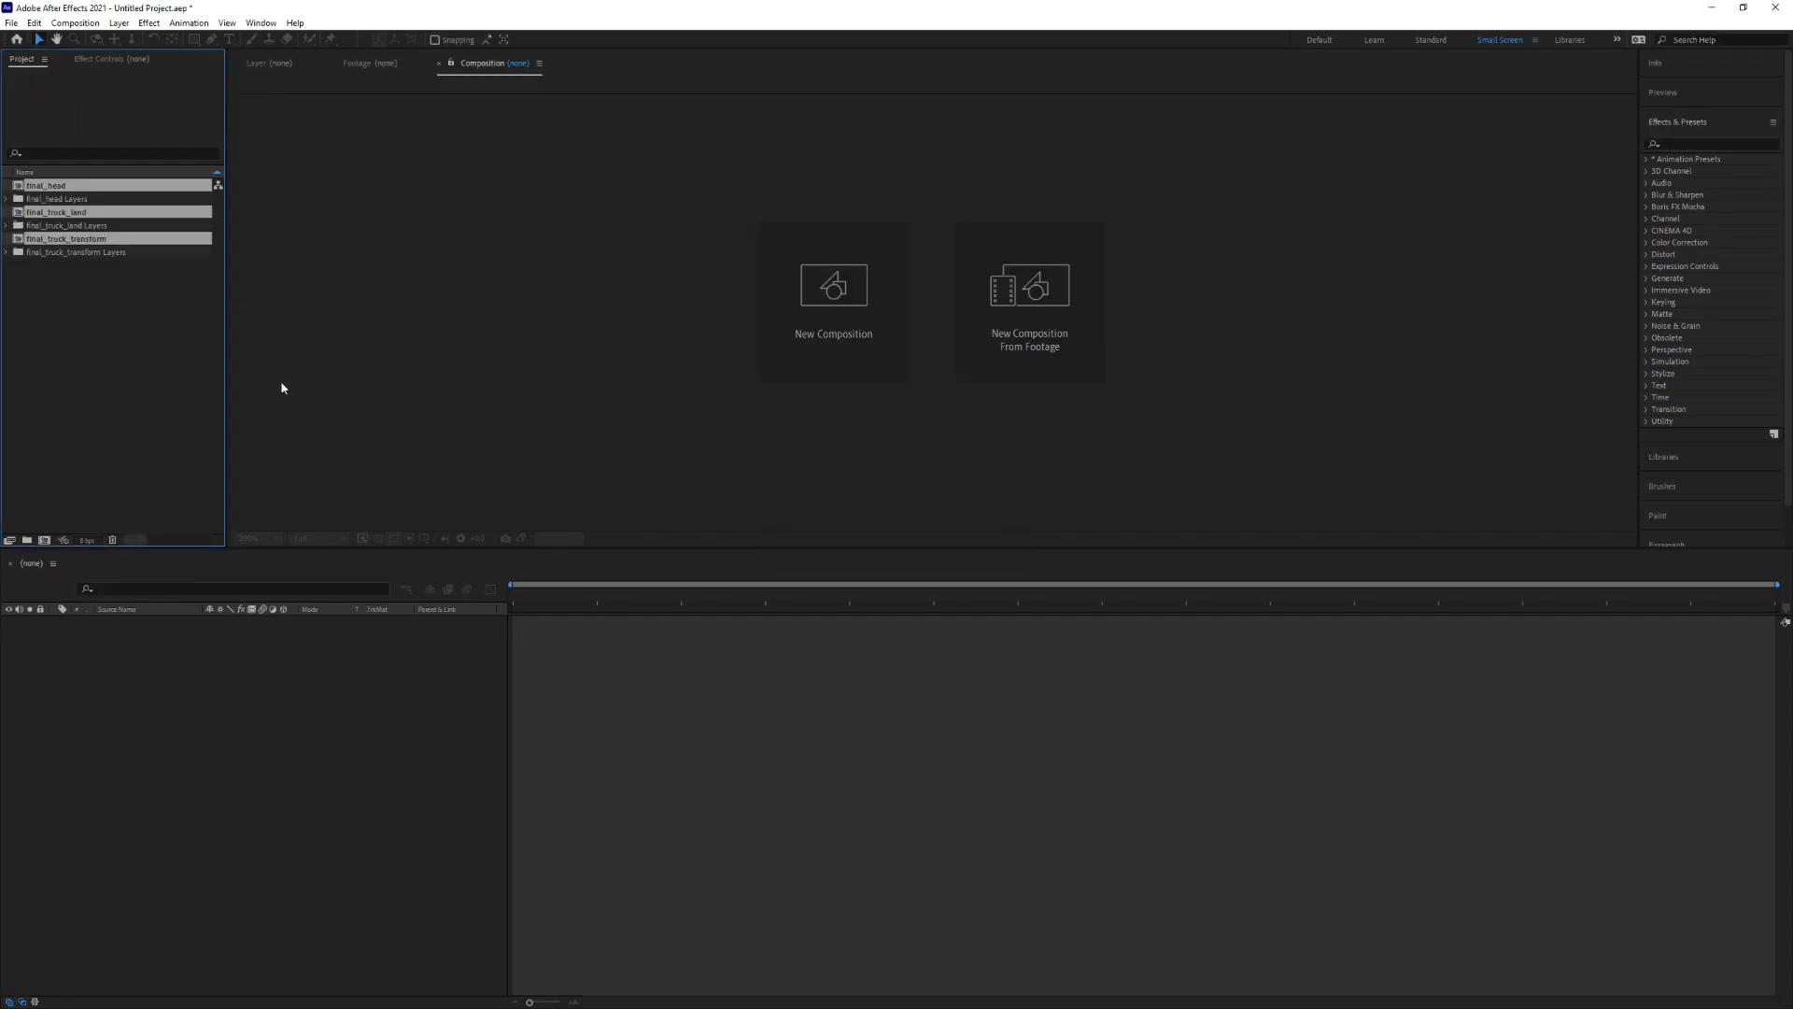
pyautogui.click(186, 327)
# - Preview the three imported compositions, open final_head, and reduce the After Effects window to a smaller size over Photoshop
pyautogui.click(57, 186)
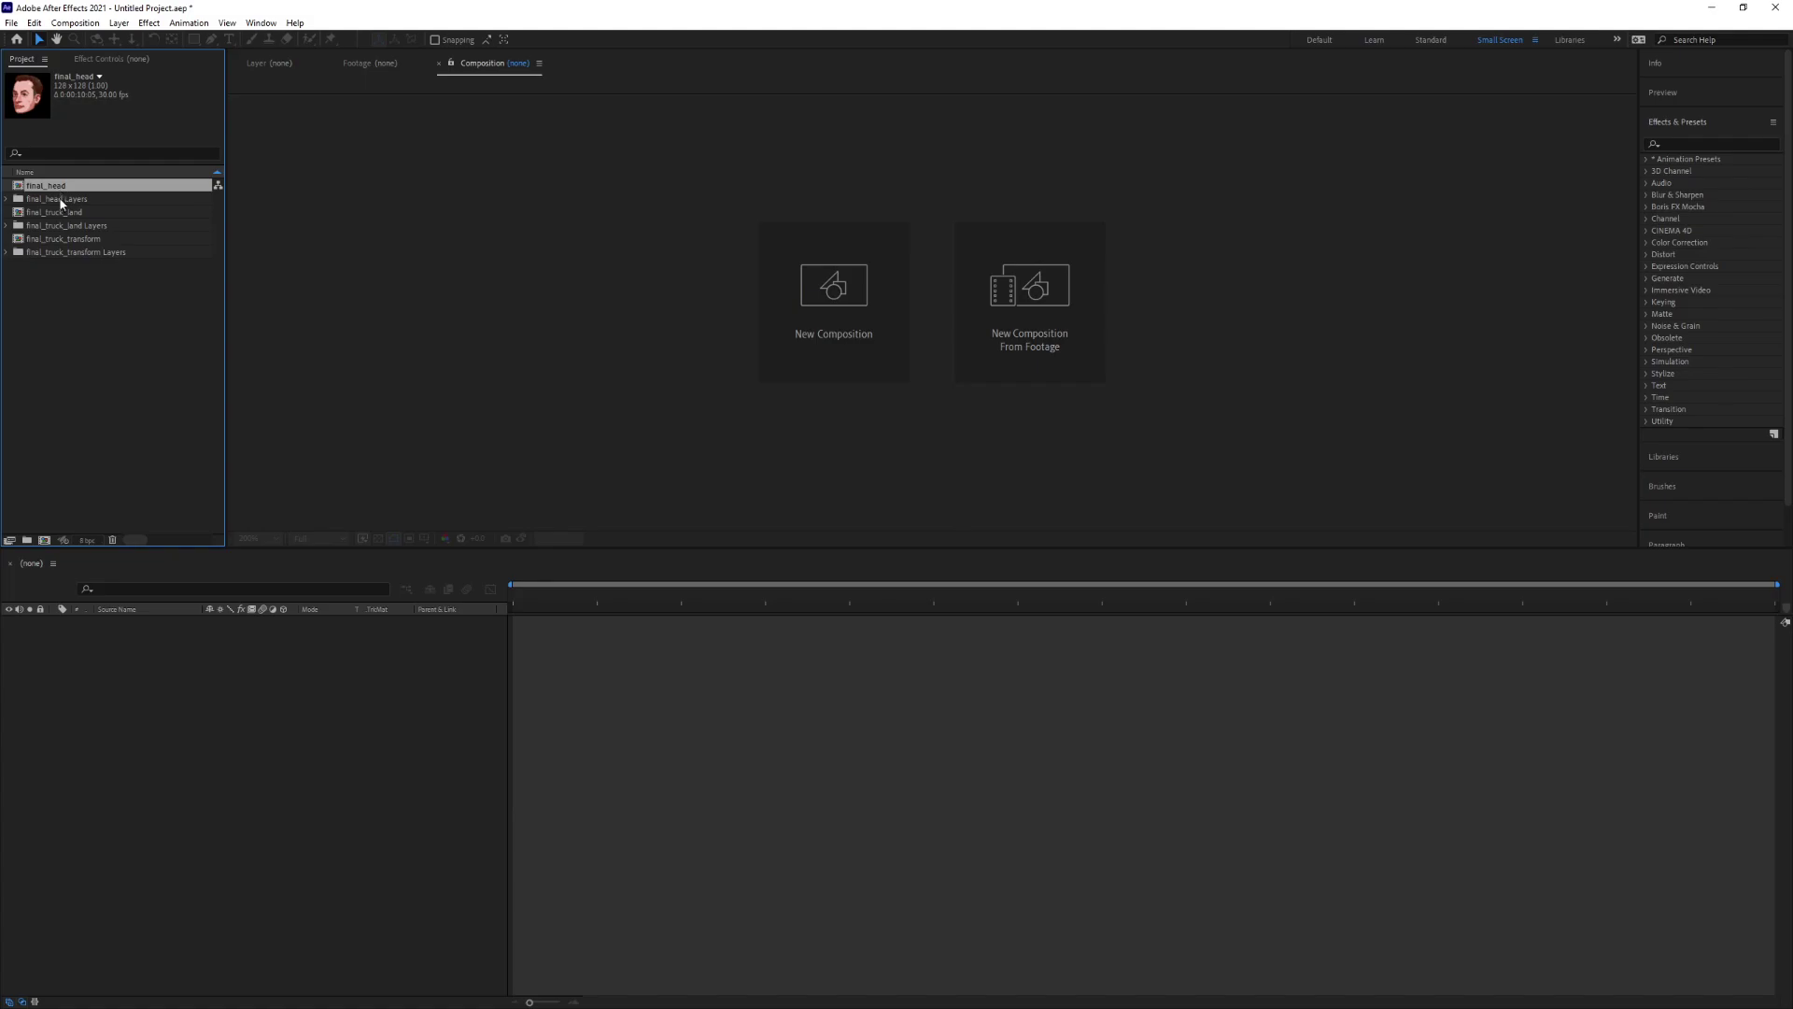
pyautogui.click(60, 213)
pyautogui.click(65, 238)
pyautogui.doubleClick(57, 186)
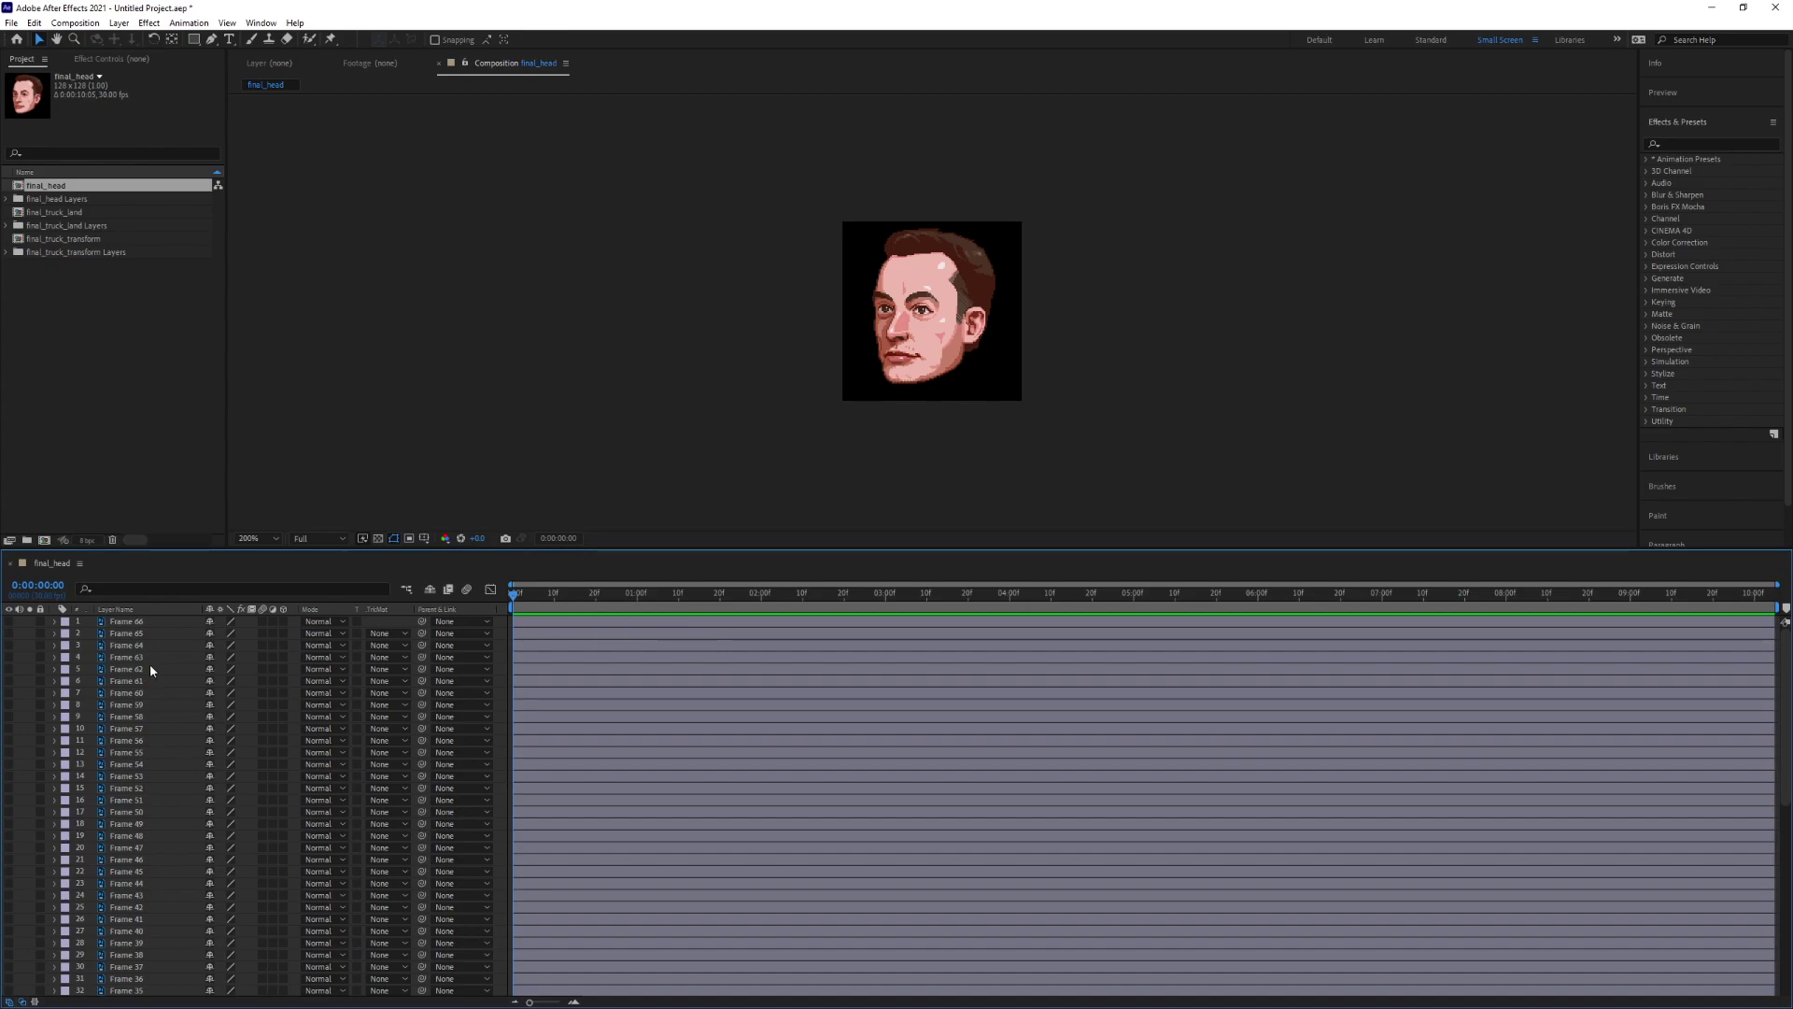
pyautogui.scroll(-10, 145, 803)
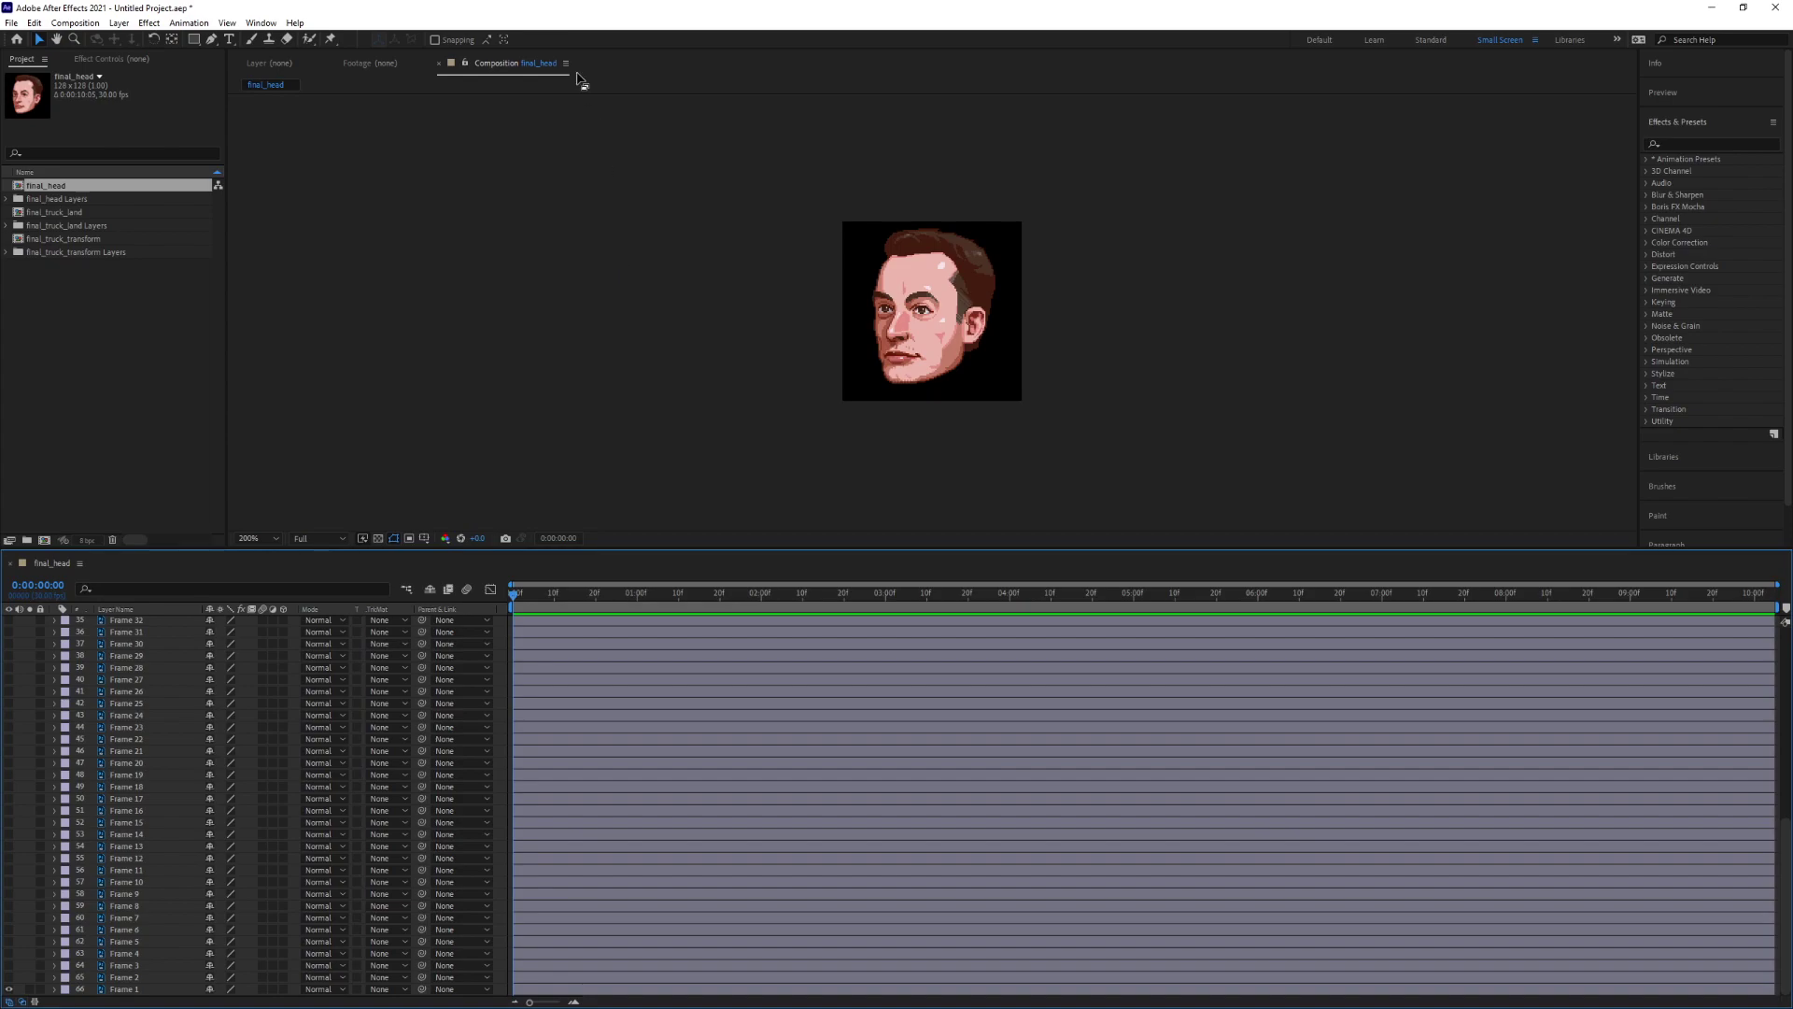
pyautogui.doubleClick(587, 11)
pyautogui.scroll(-3, 787, 664)
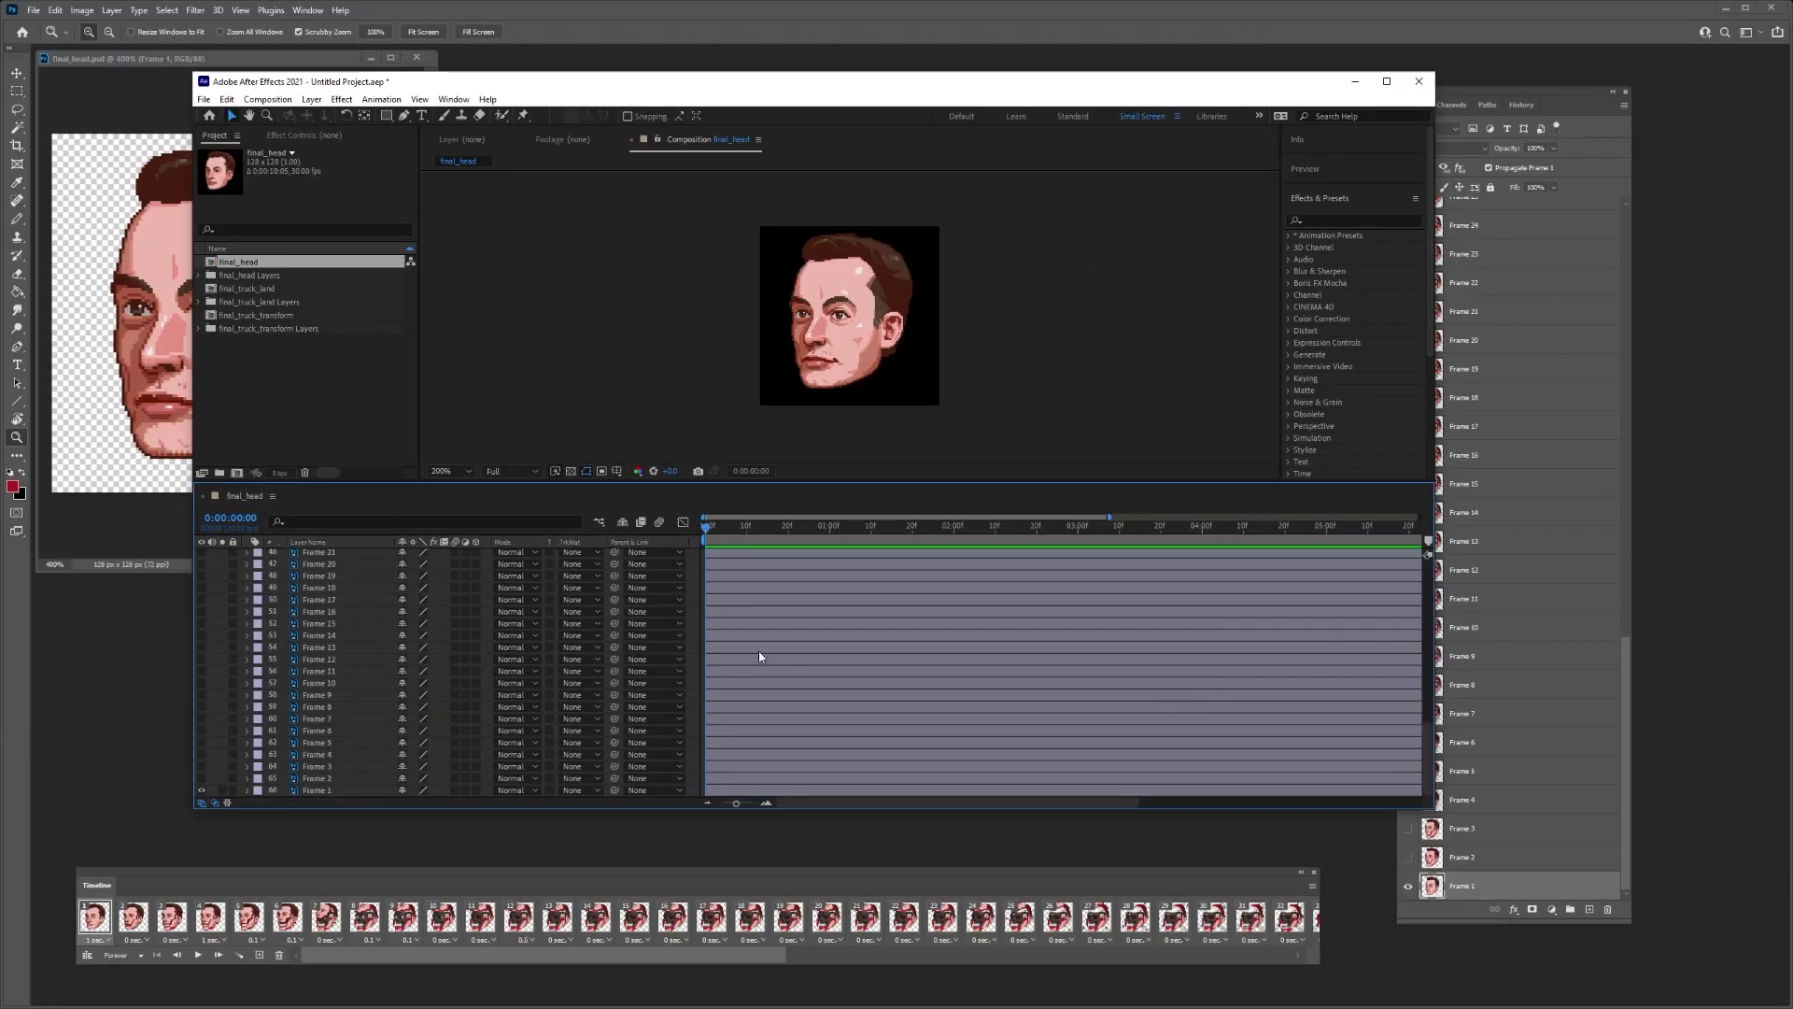
# - Start the work area at frame 2 and lift it from all final_head layers so each layer lasts two frames
pyautogui.moveTo(1112, 519); pyautogui.dragTo(1568, 529)
pyautogui.press(';')
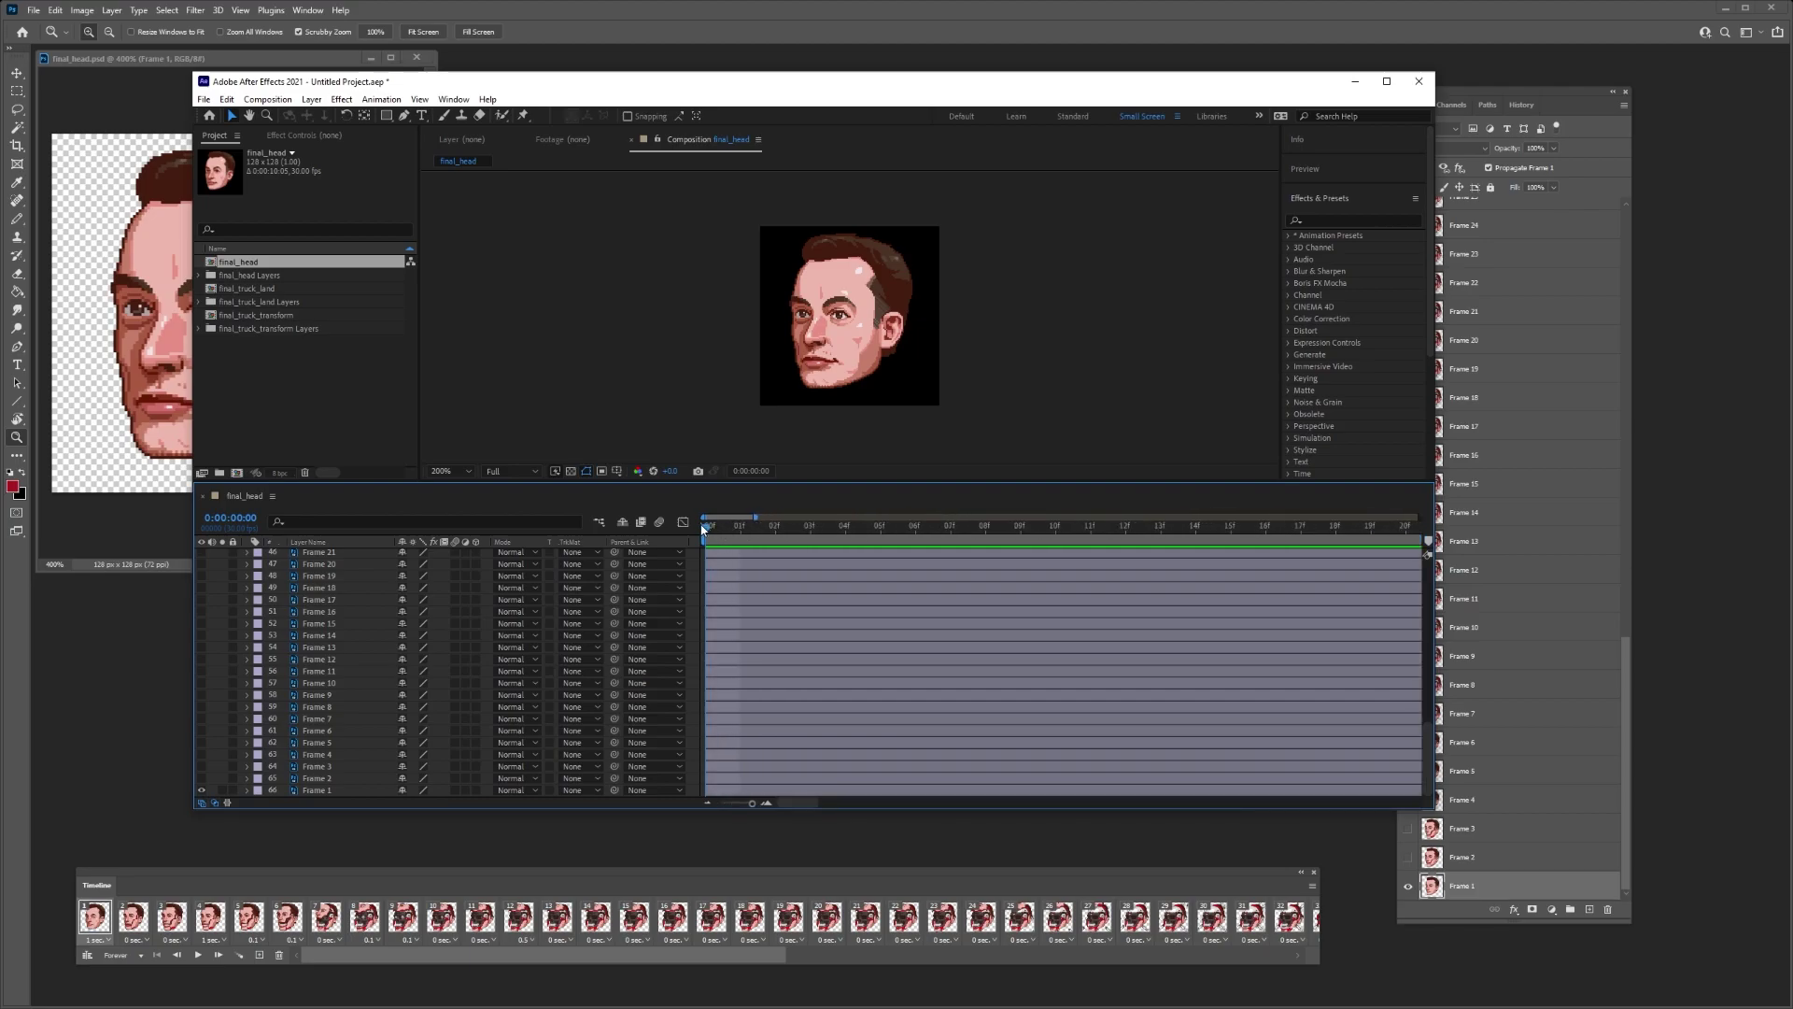
pyautogui.moveTo(703, 541); pyautogui.dragTo(783, 542)
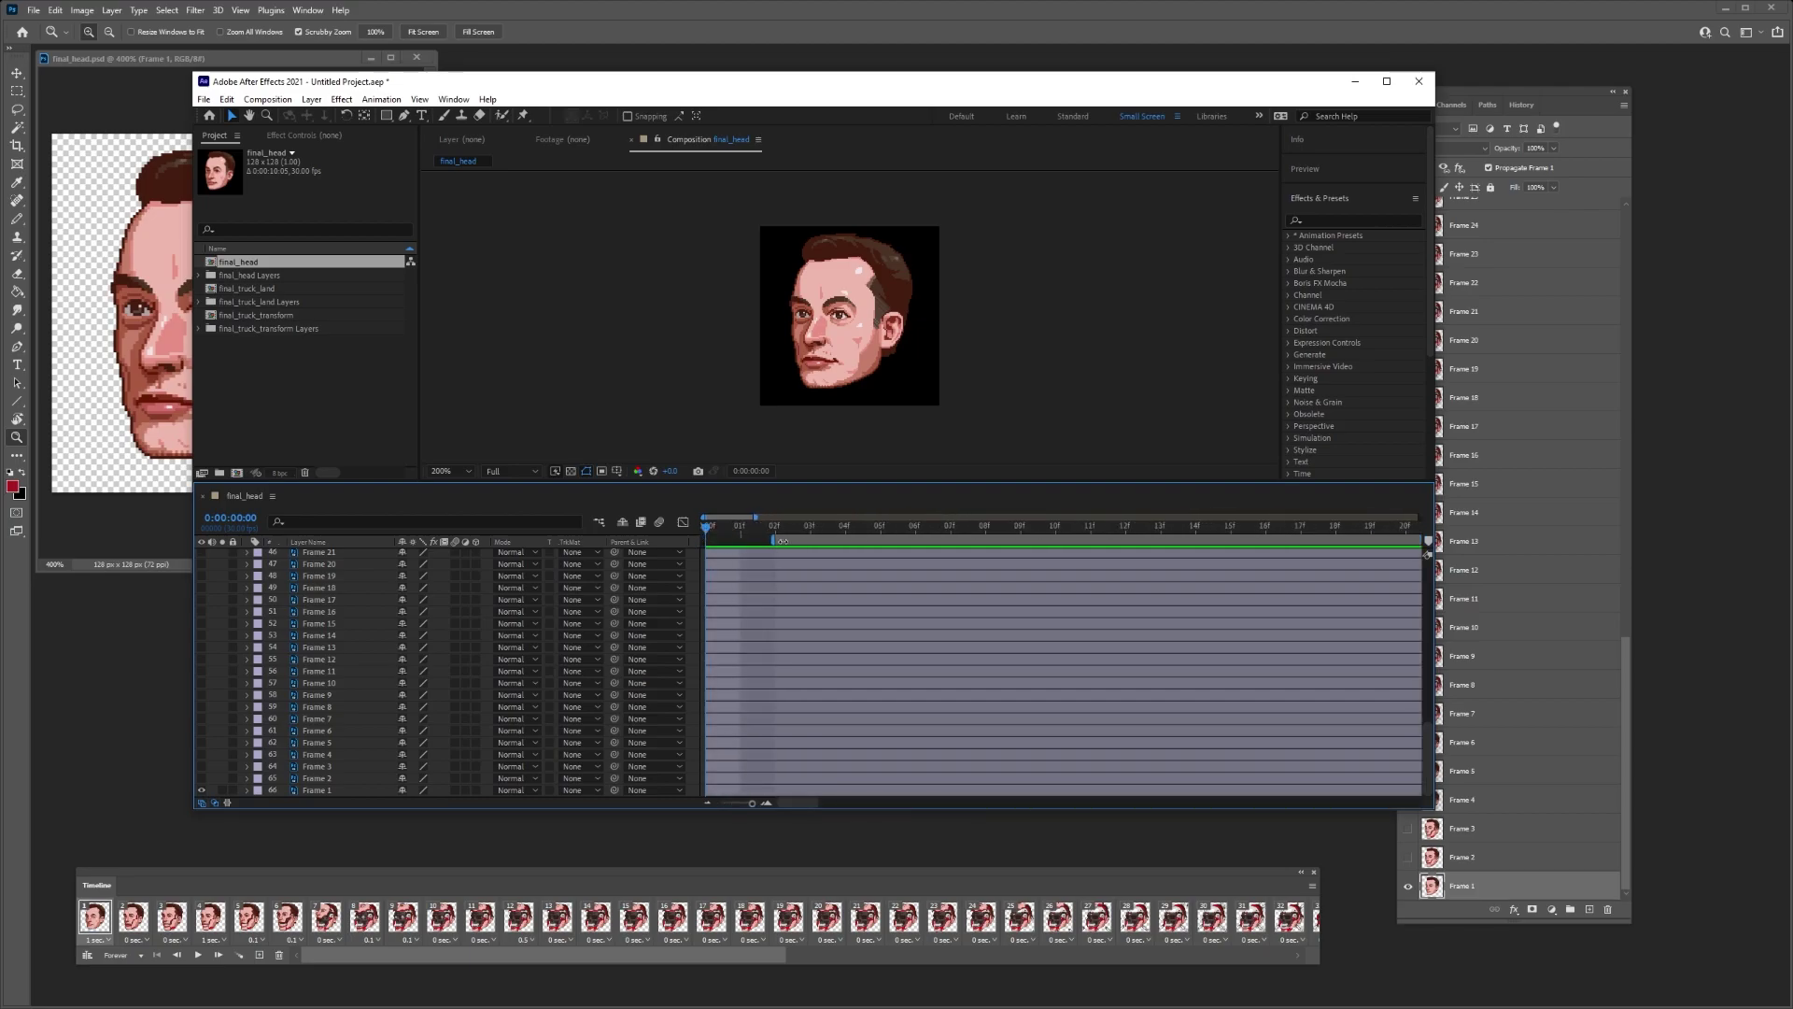
pyautogui.hotkey('ctrl', 'a')
pyautogui.rightClick(797, 545)
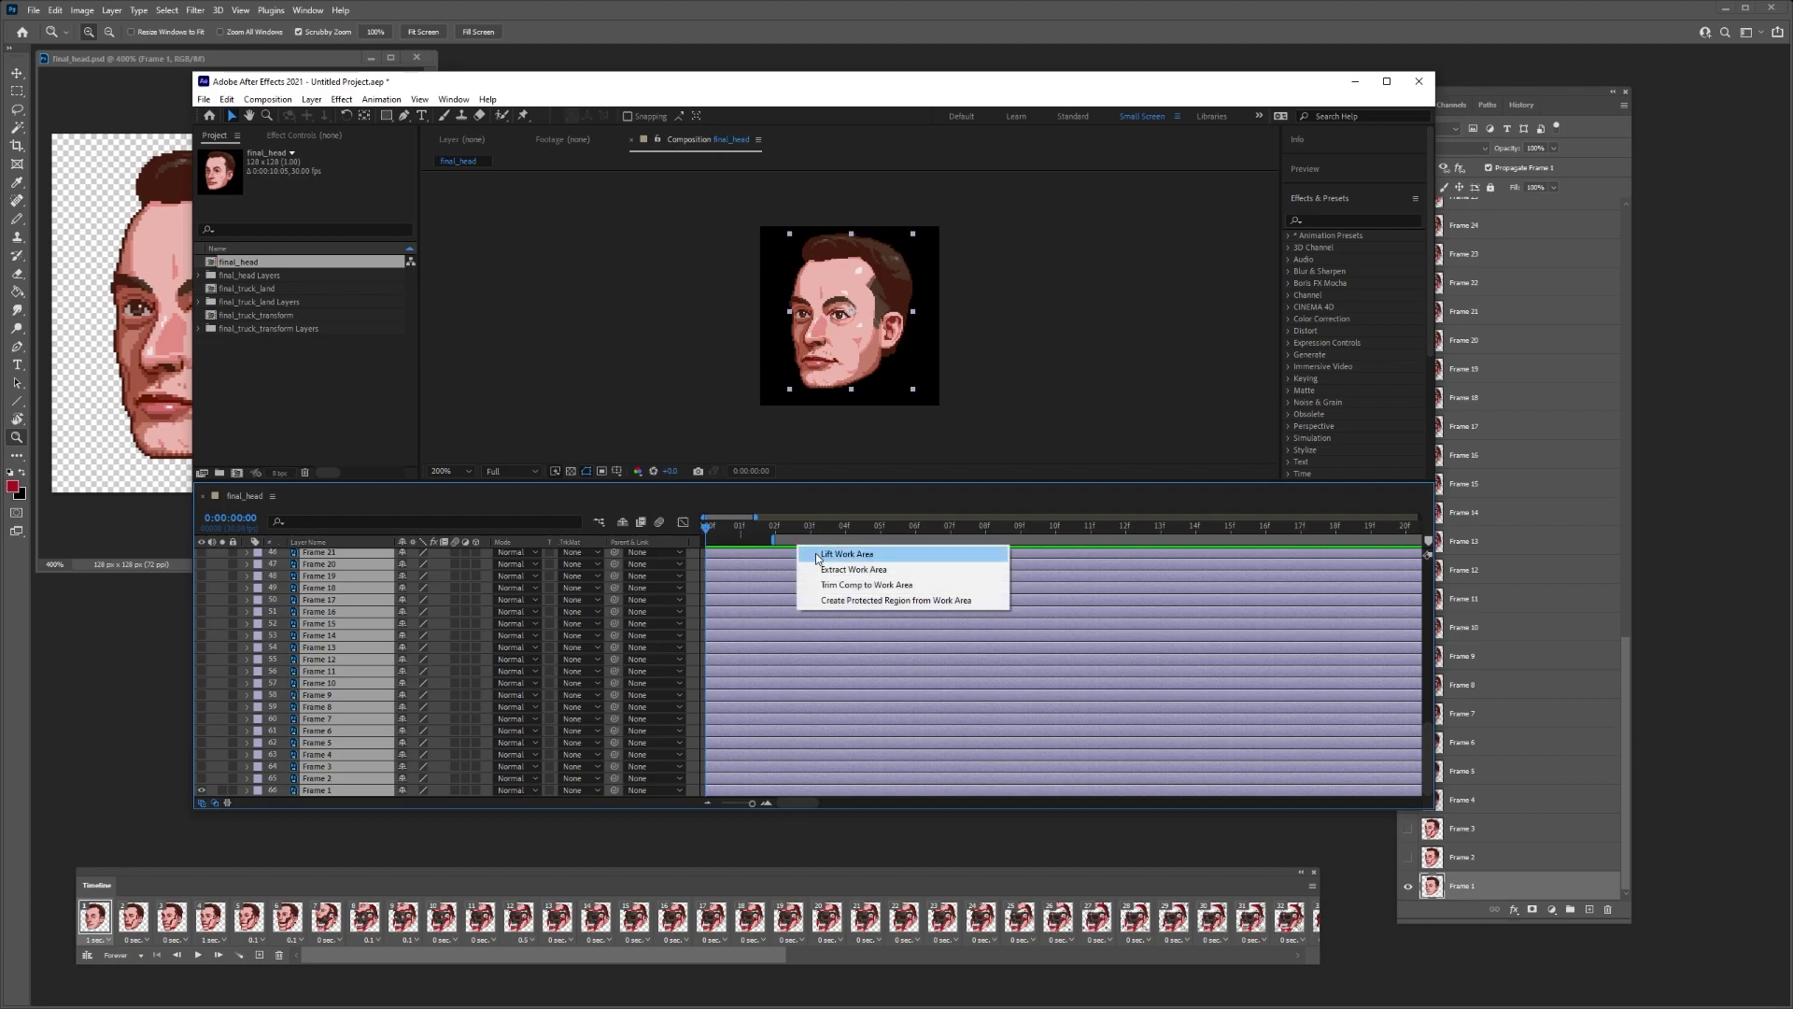
pyautogui.click(818, 556)
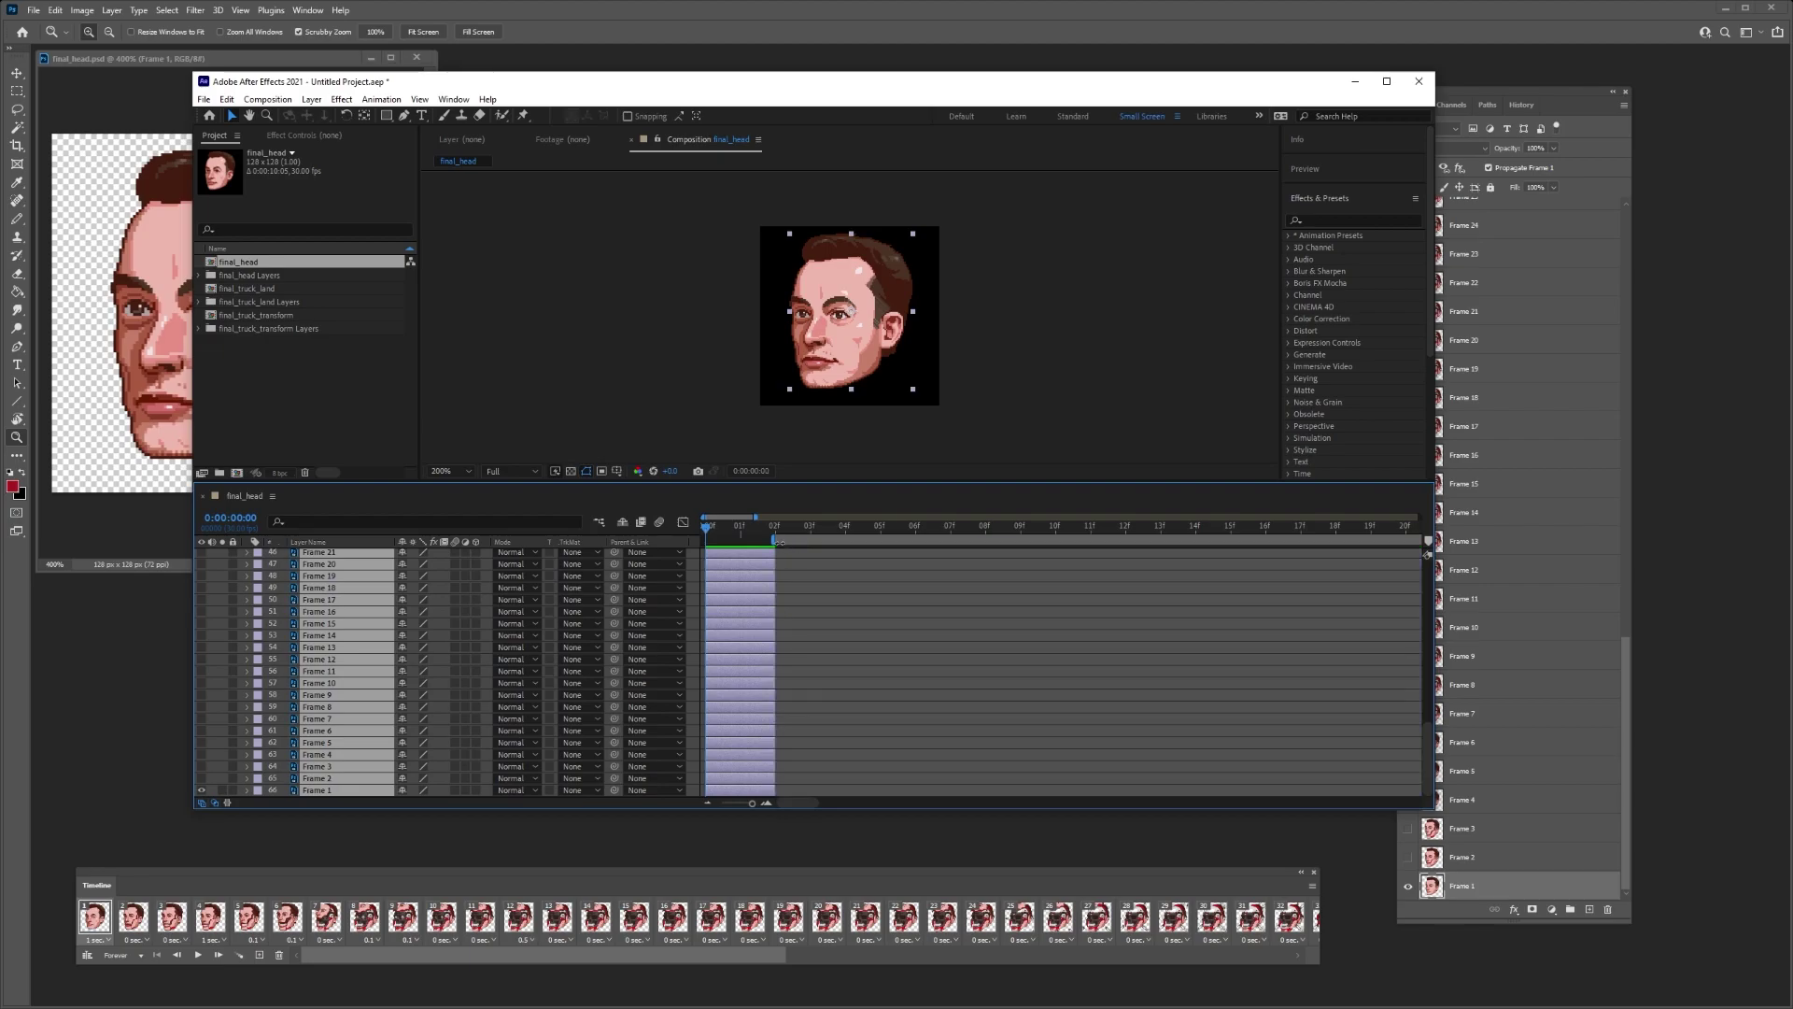
pyautogui.moveTo(748, 542); pyautogui.dragTo(1596, 534)
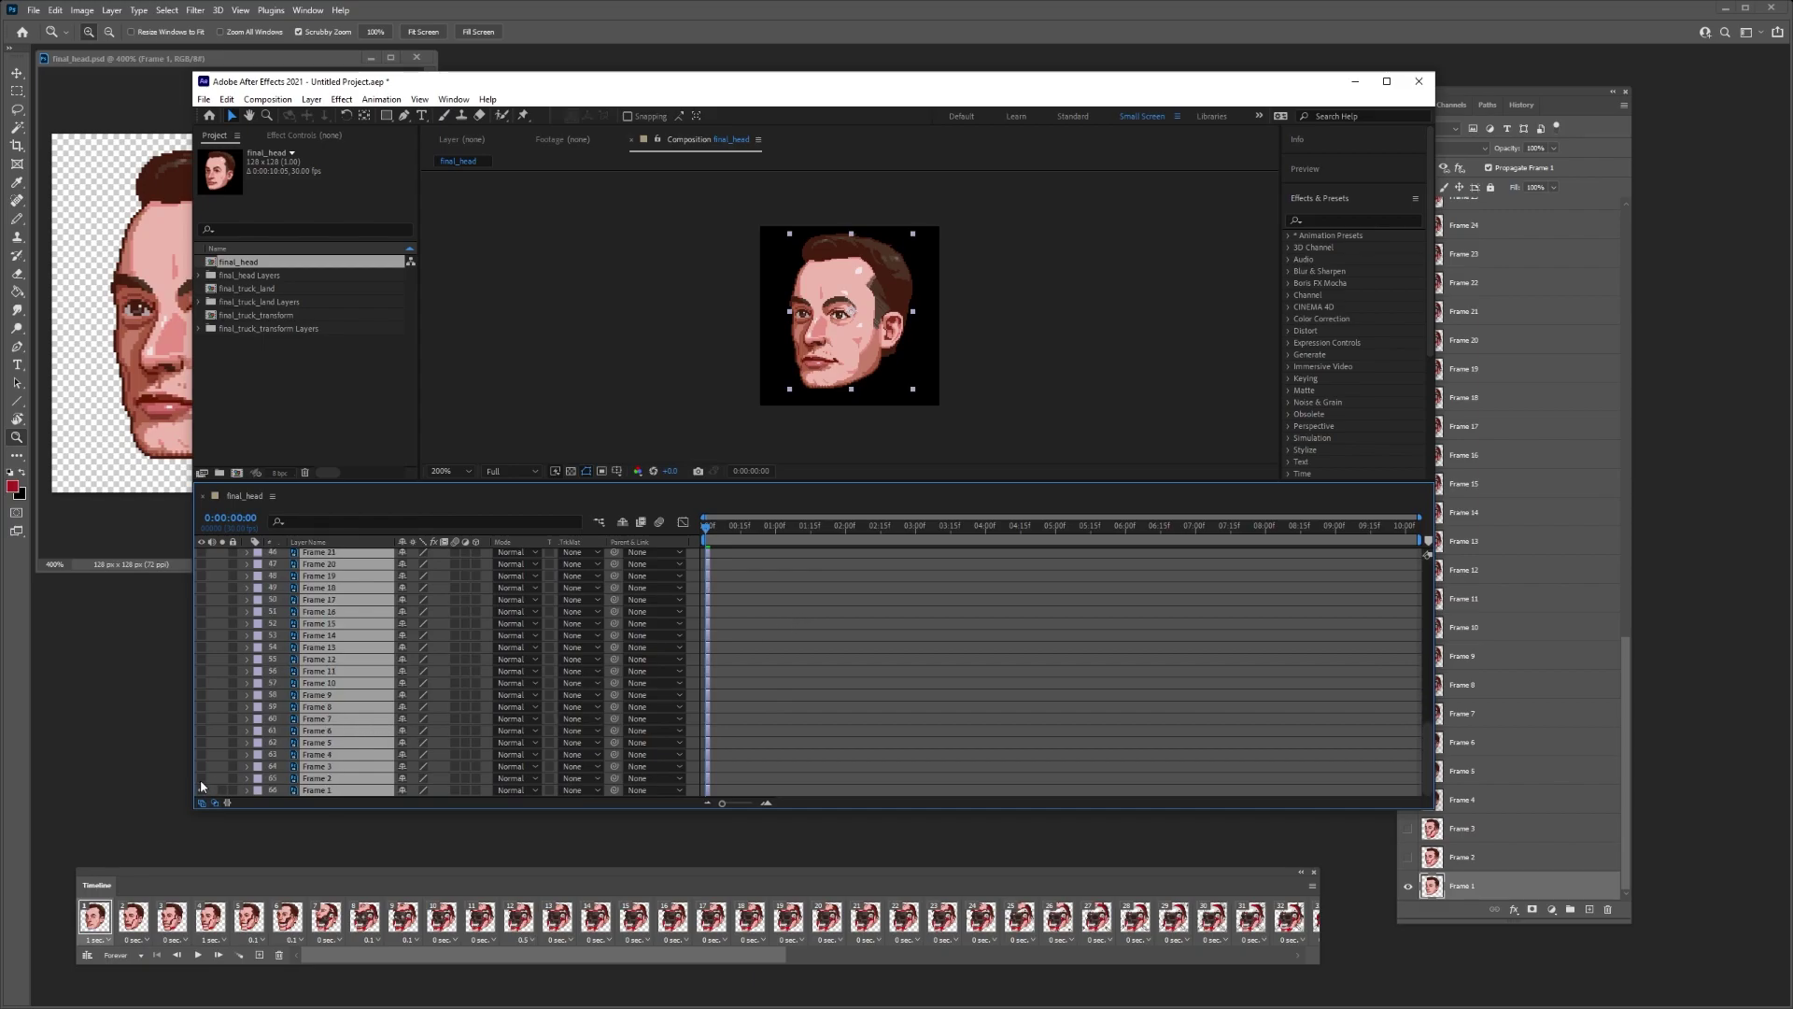
# - Make all frame layers of final_head visible and set the composition's duration to 0:00:20:05
pyautogui.moveTo(199, 786); pyautogui.dragTo(205, 518)
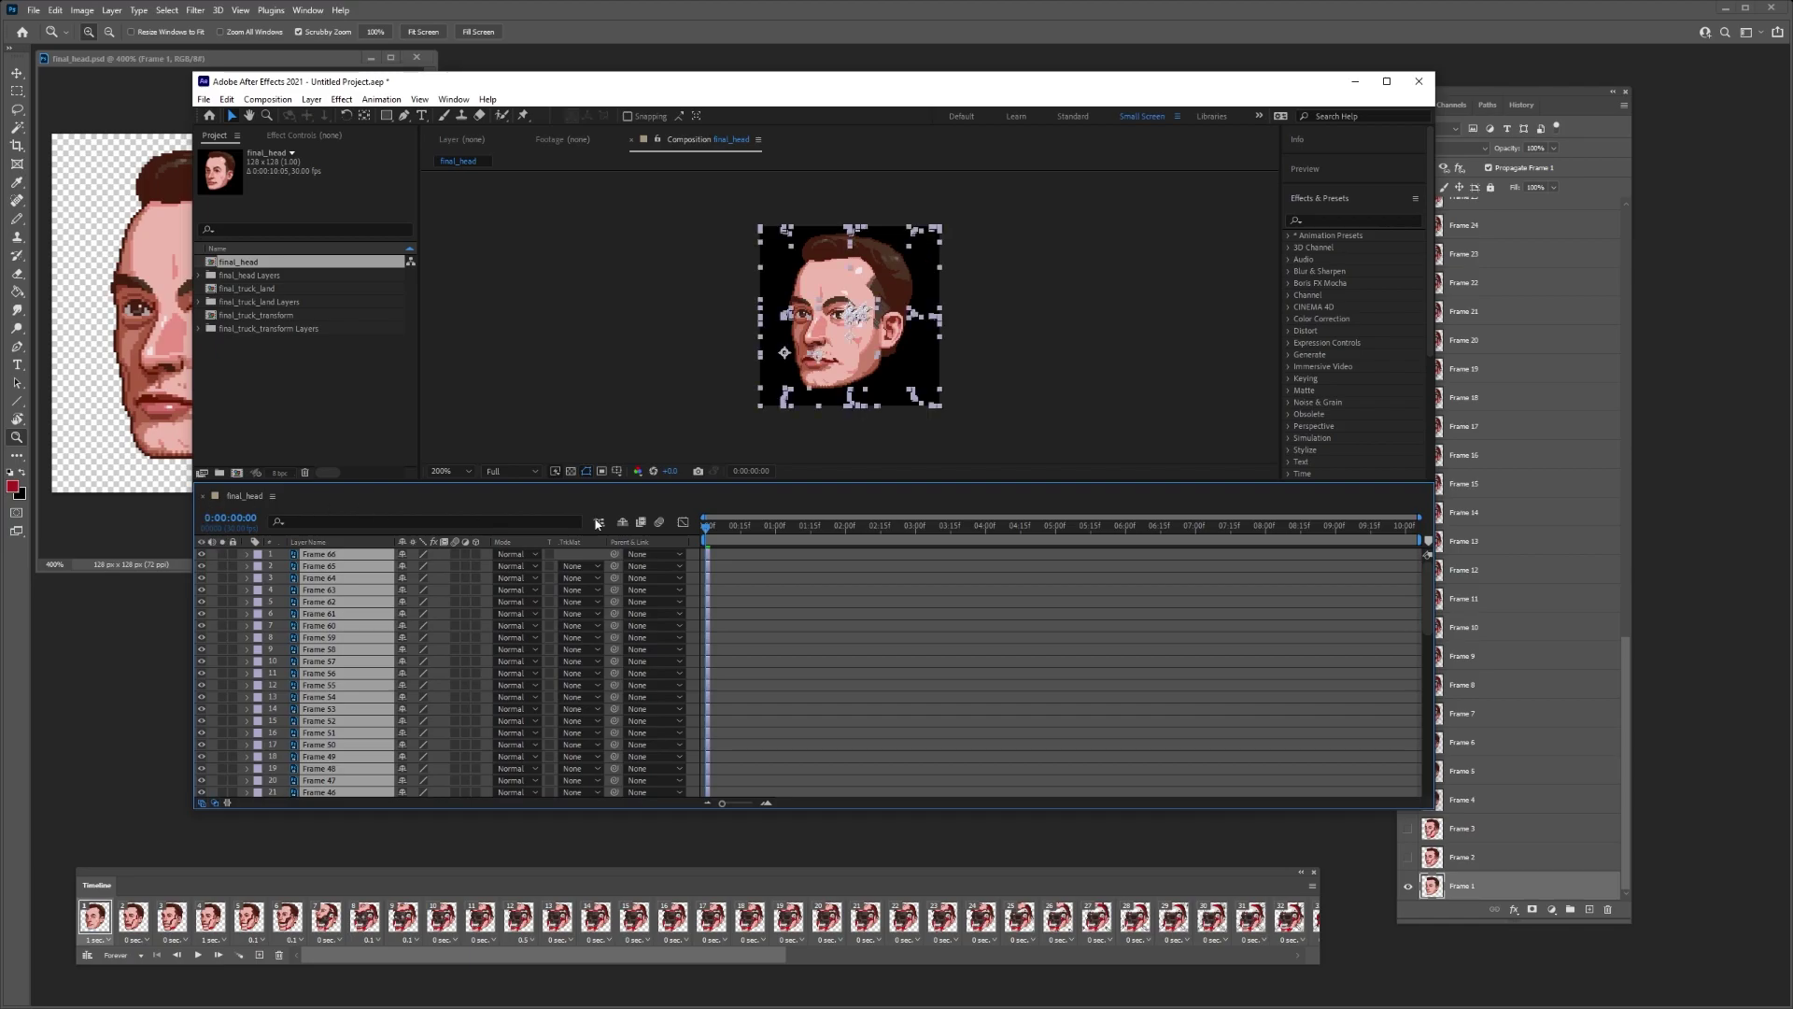
pyautogui.click(268, 99)
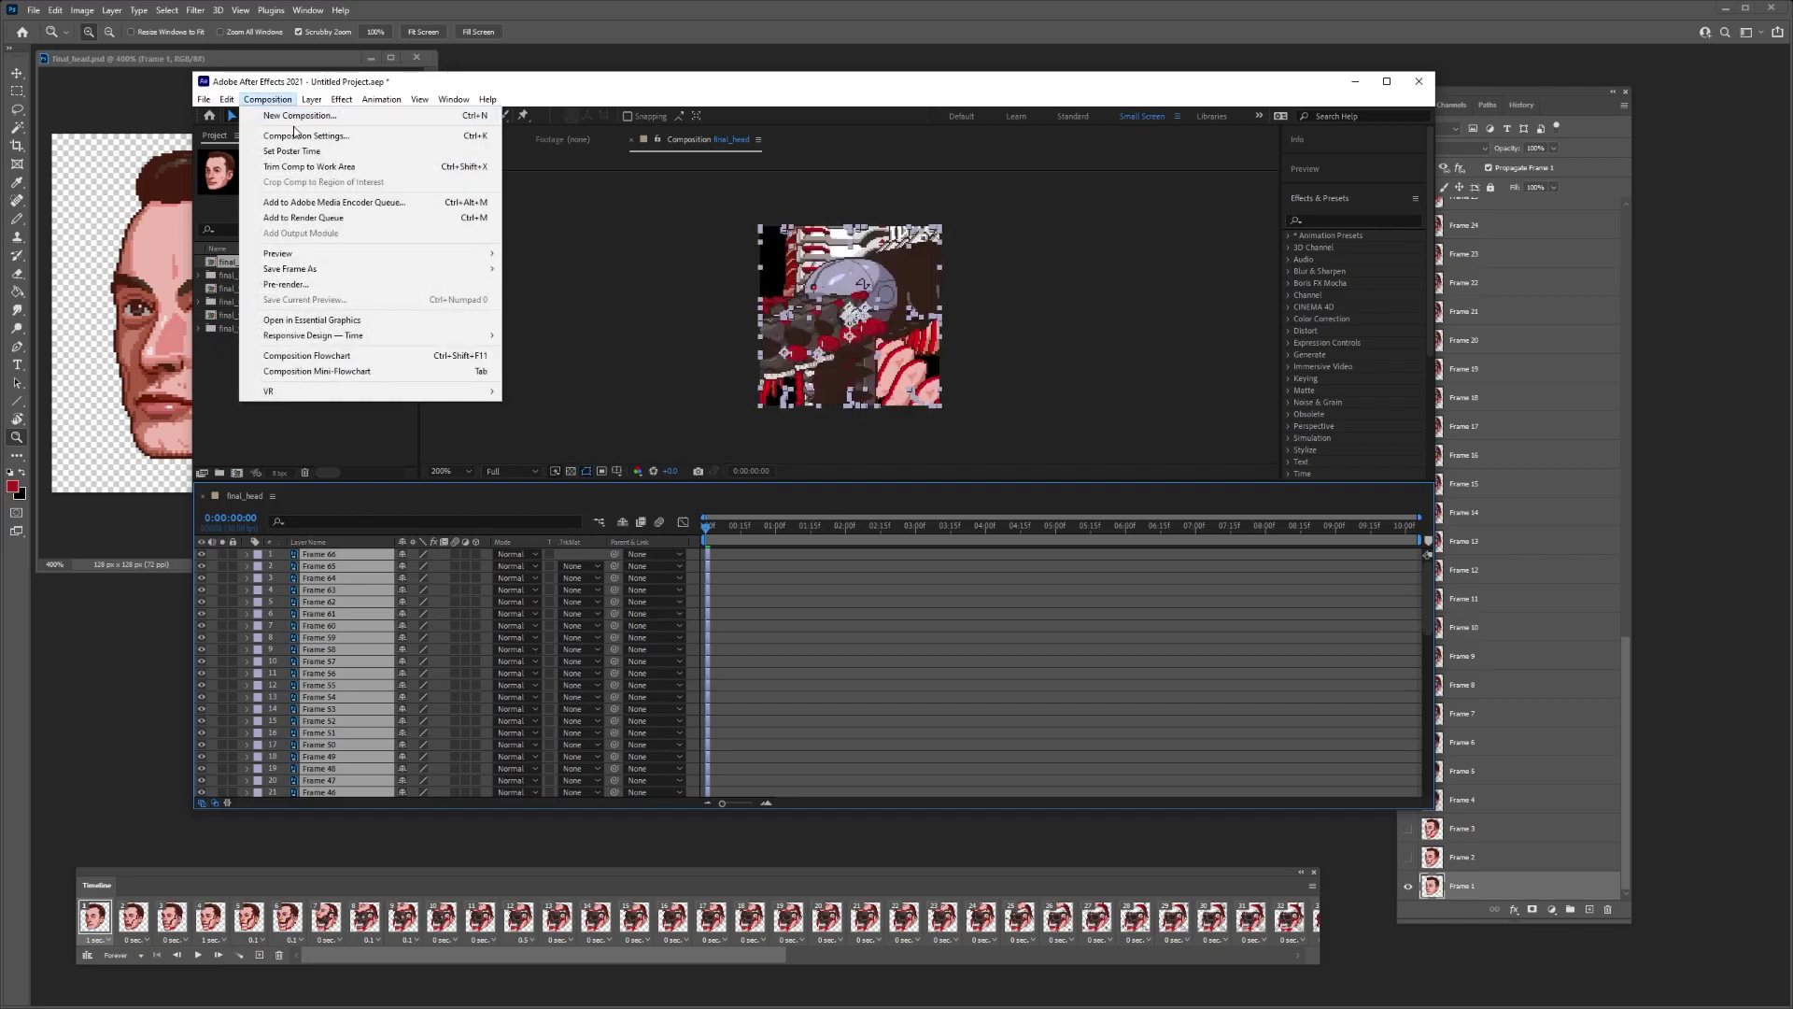
pyautogui.click(280, 131)
pyautogui.click(784, 504)
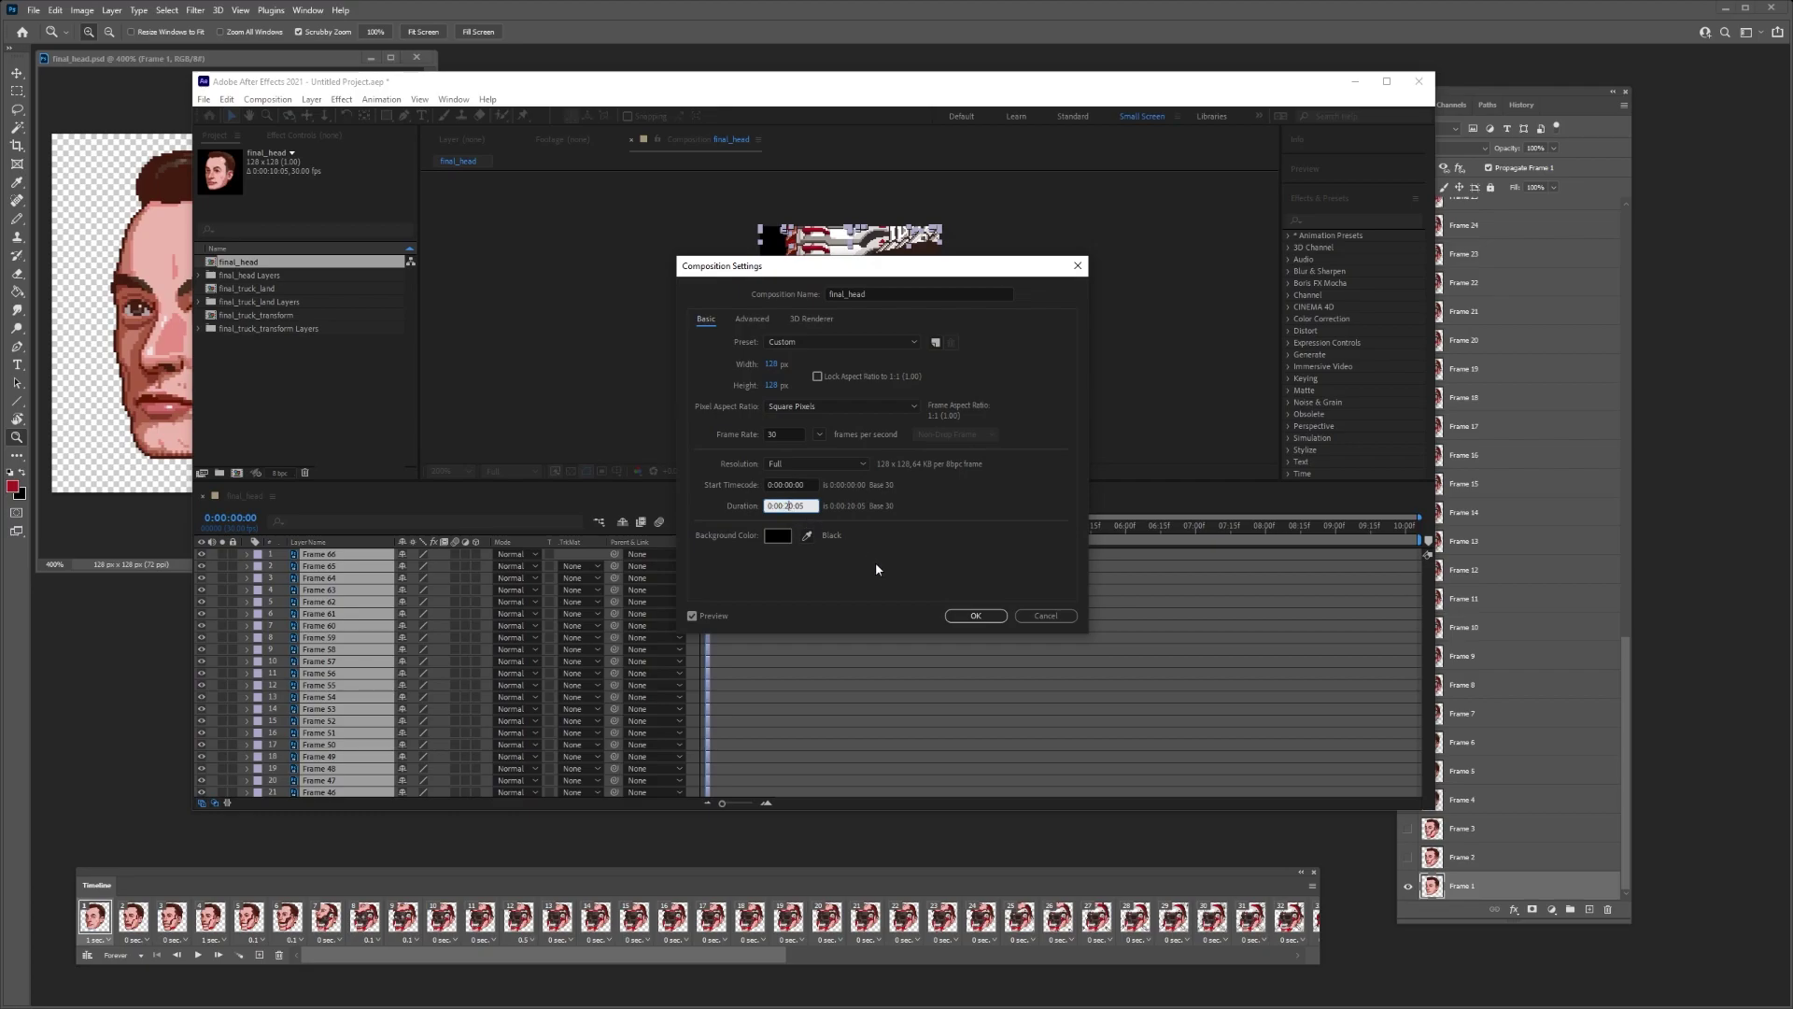
pyautogui.click(975, 616)
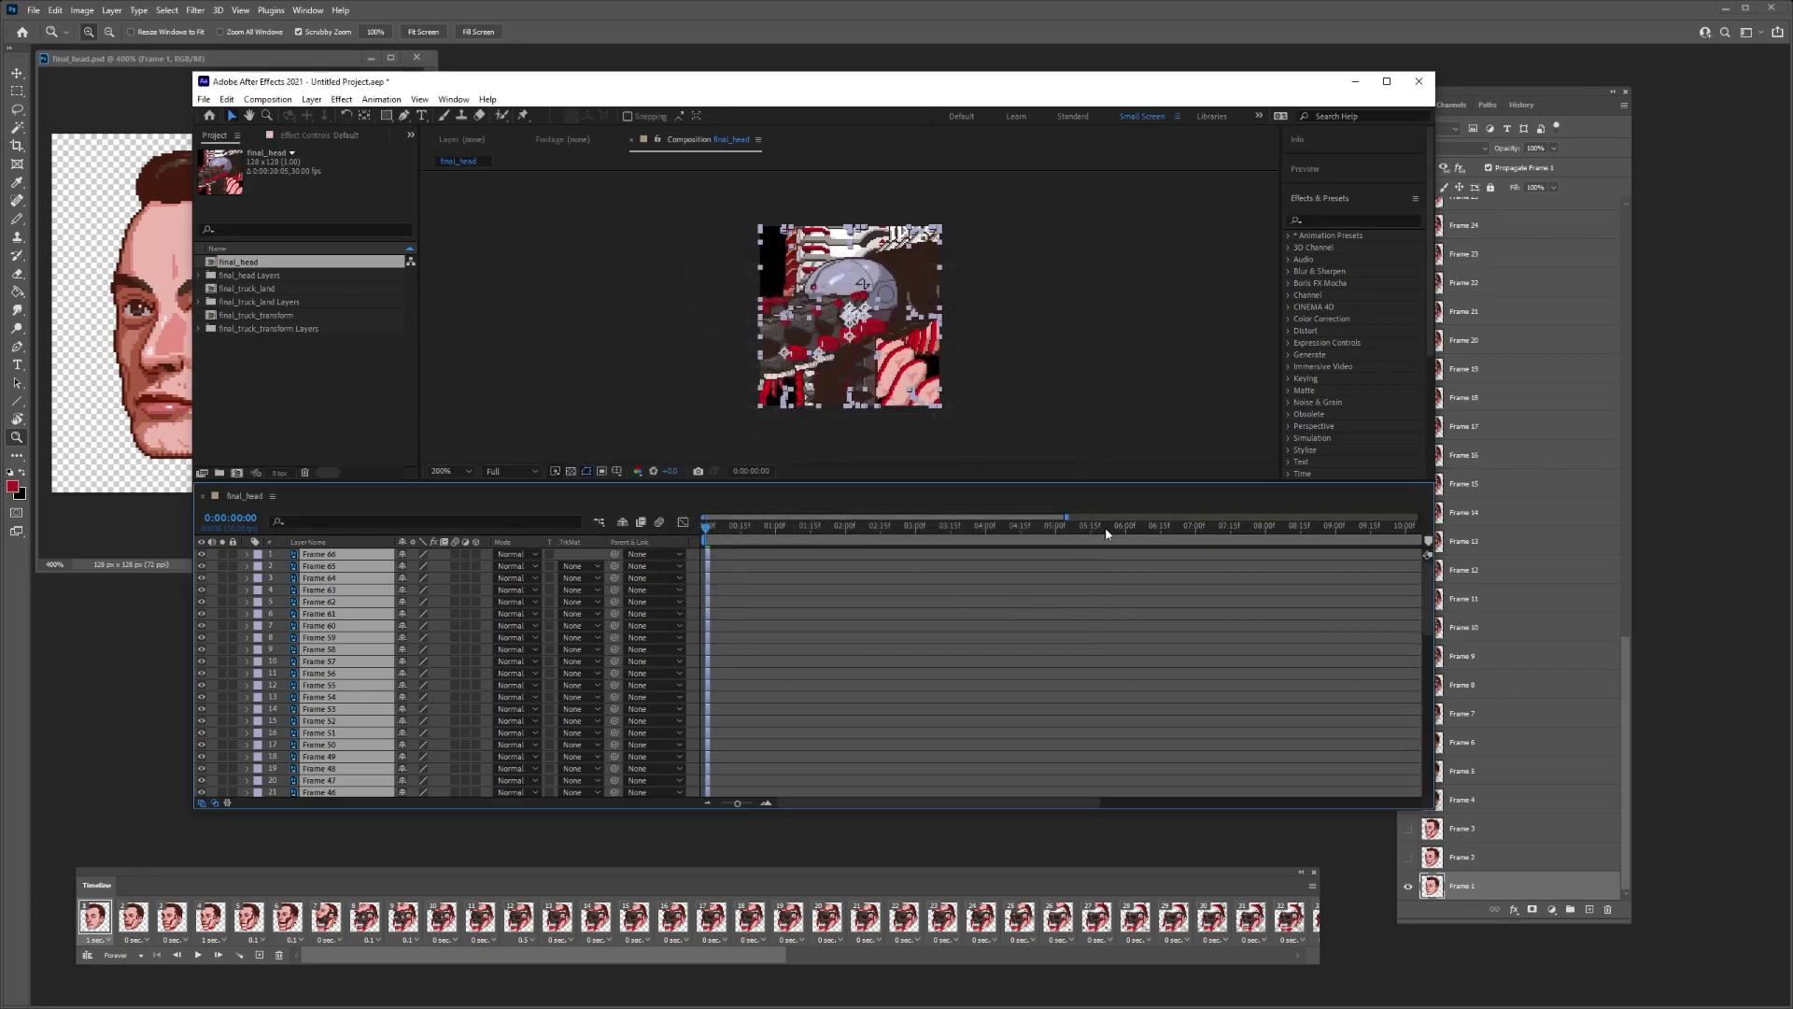
pyautogui.moveTo(1065, 517); pyautogui.dragTo(1421, 517)
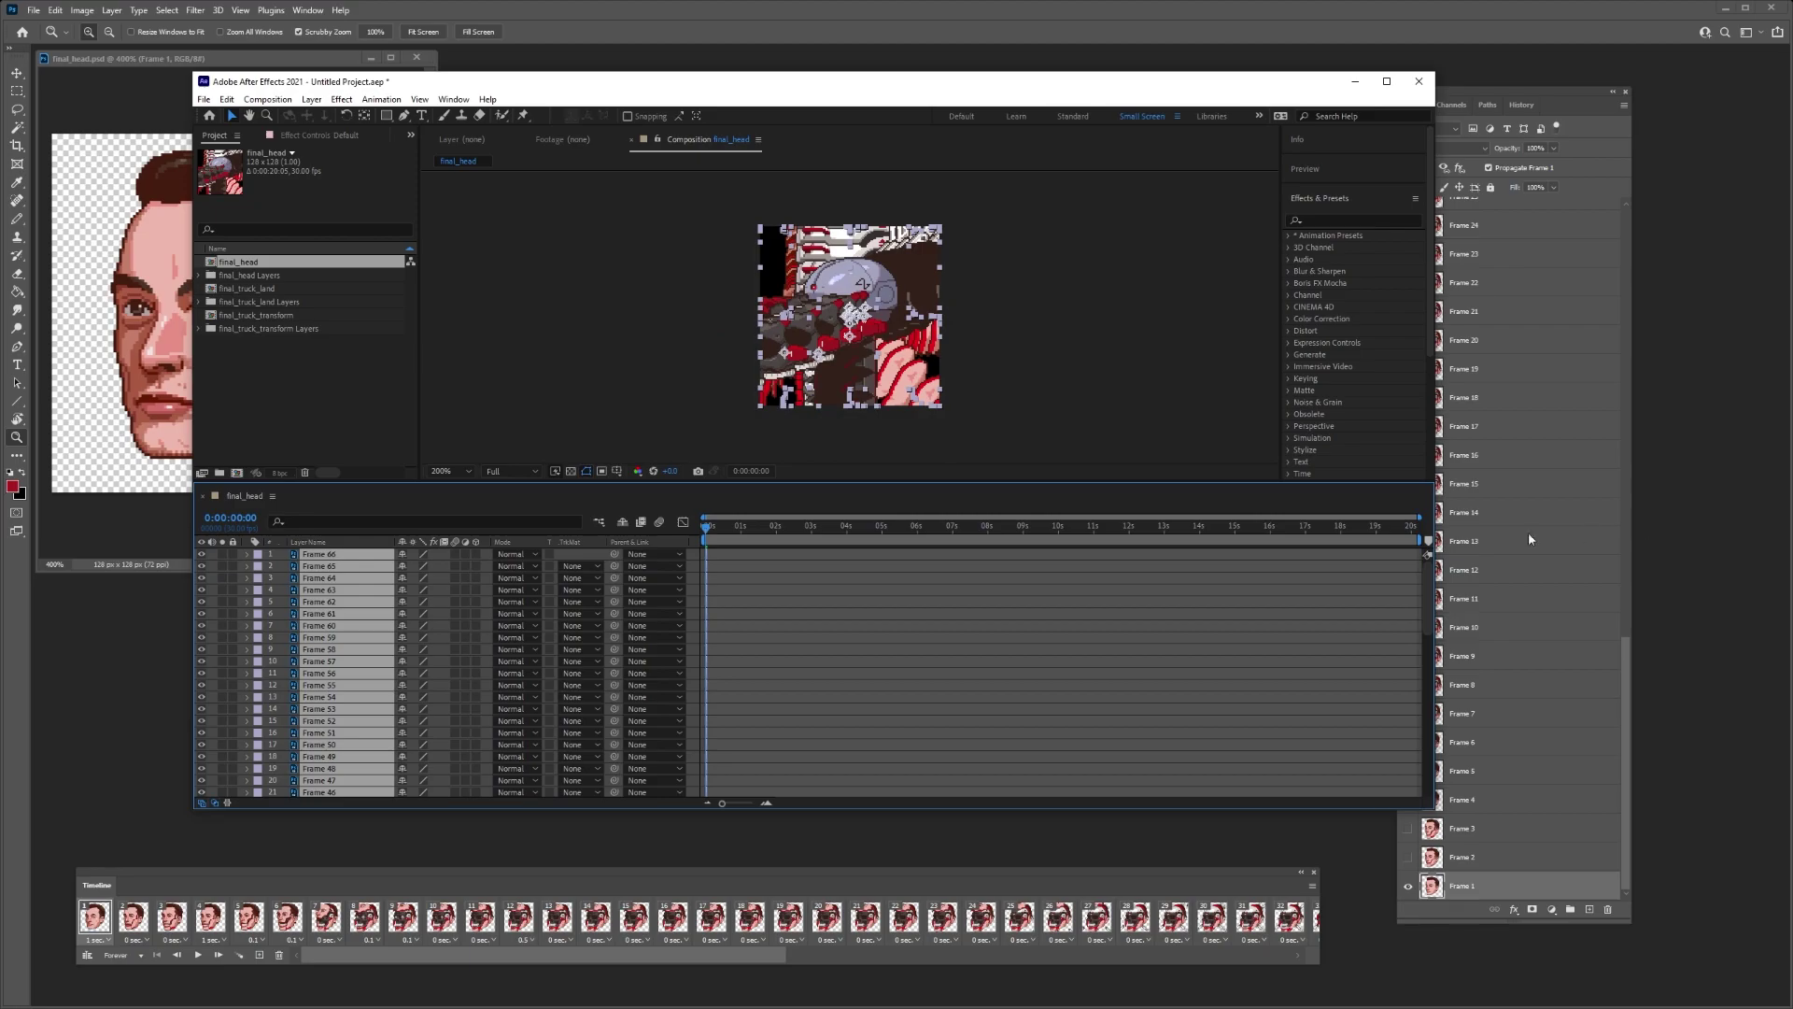
# - Try to sequence all the selected frame layers with Sequence Layers, and undo it
pyautogui.rightClick(431, 732)
pyautogui.moveTo(453, 567)
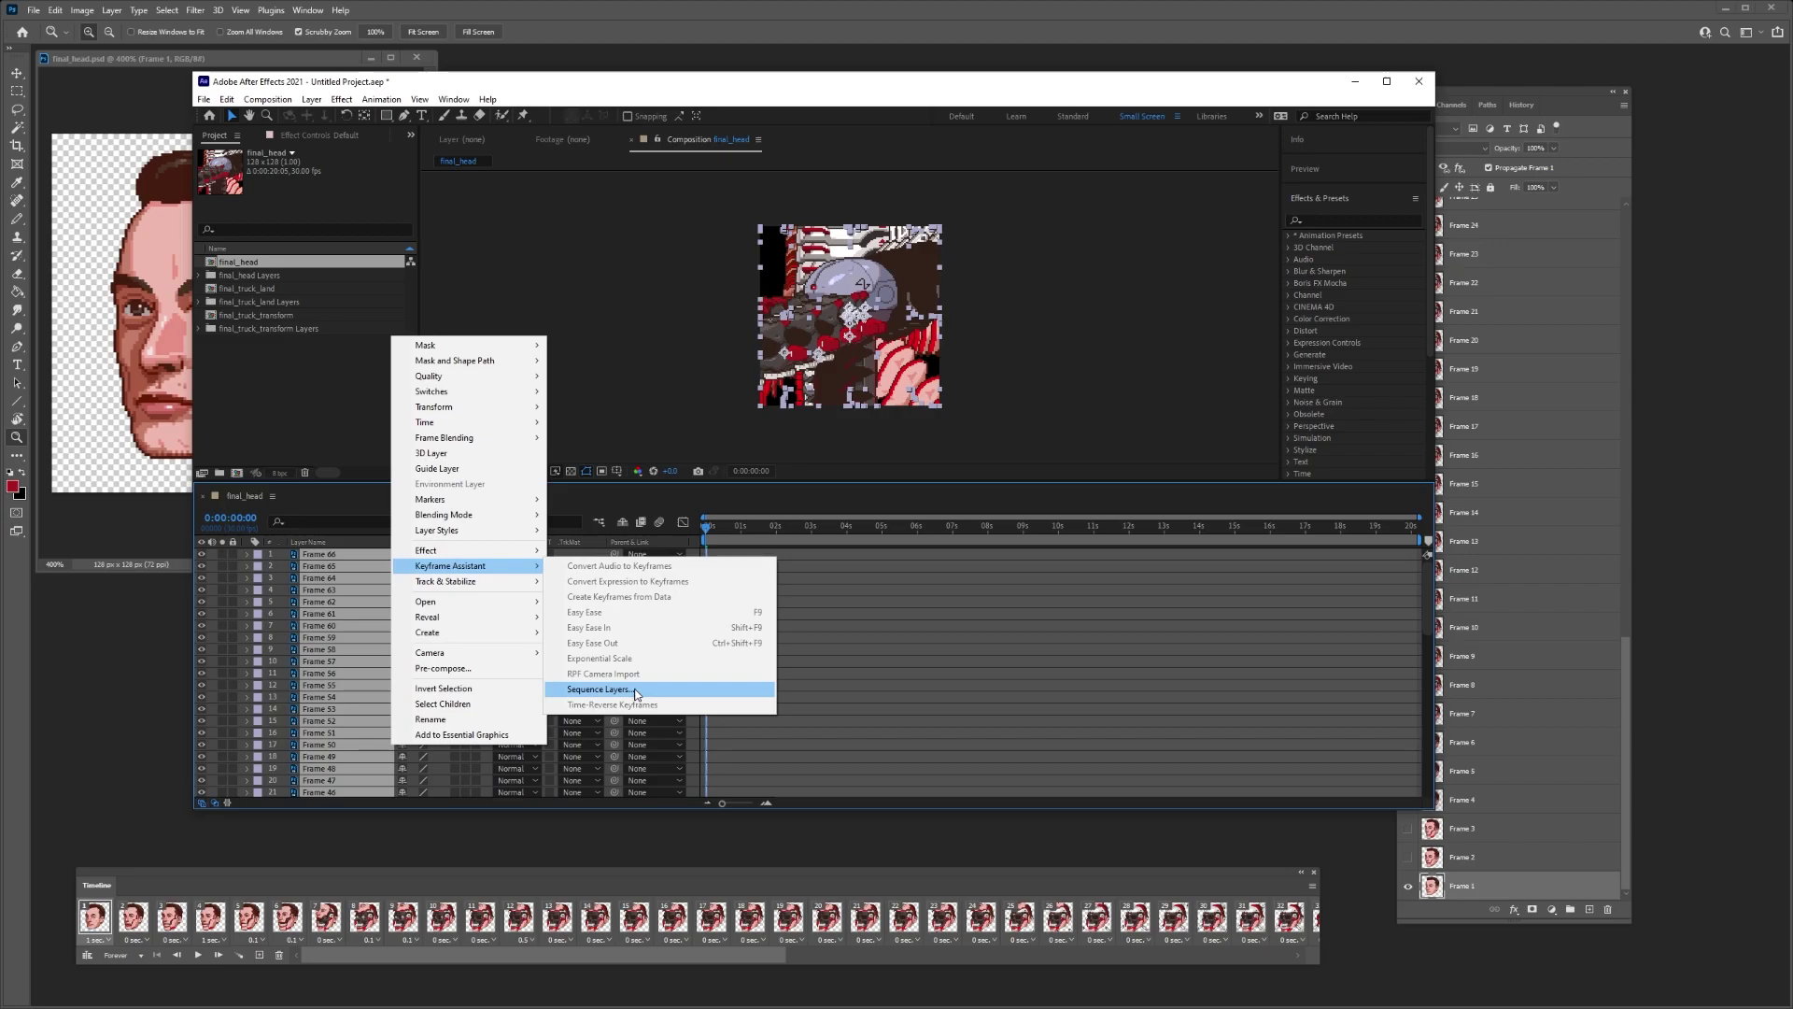
pyautogui.click(635, 687)
pyautogui.click(766, 547)
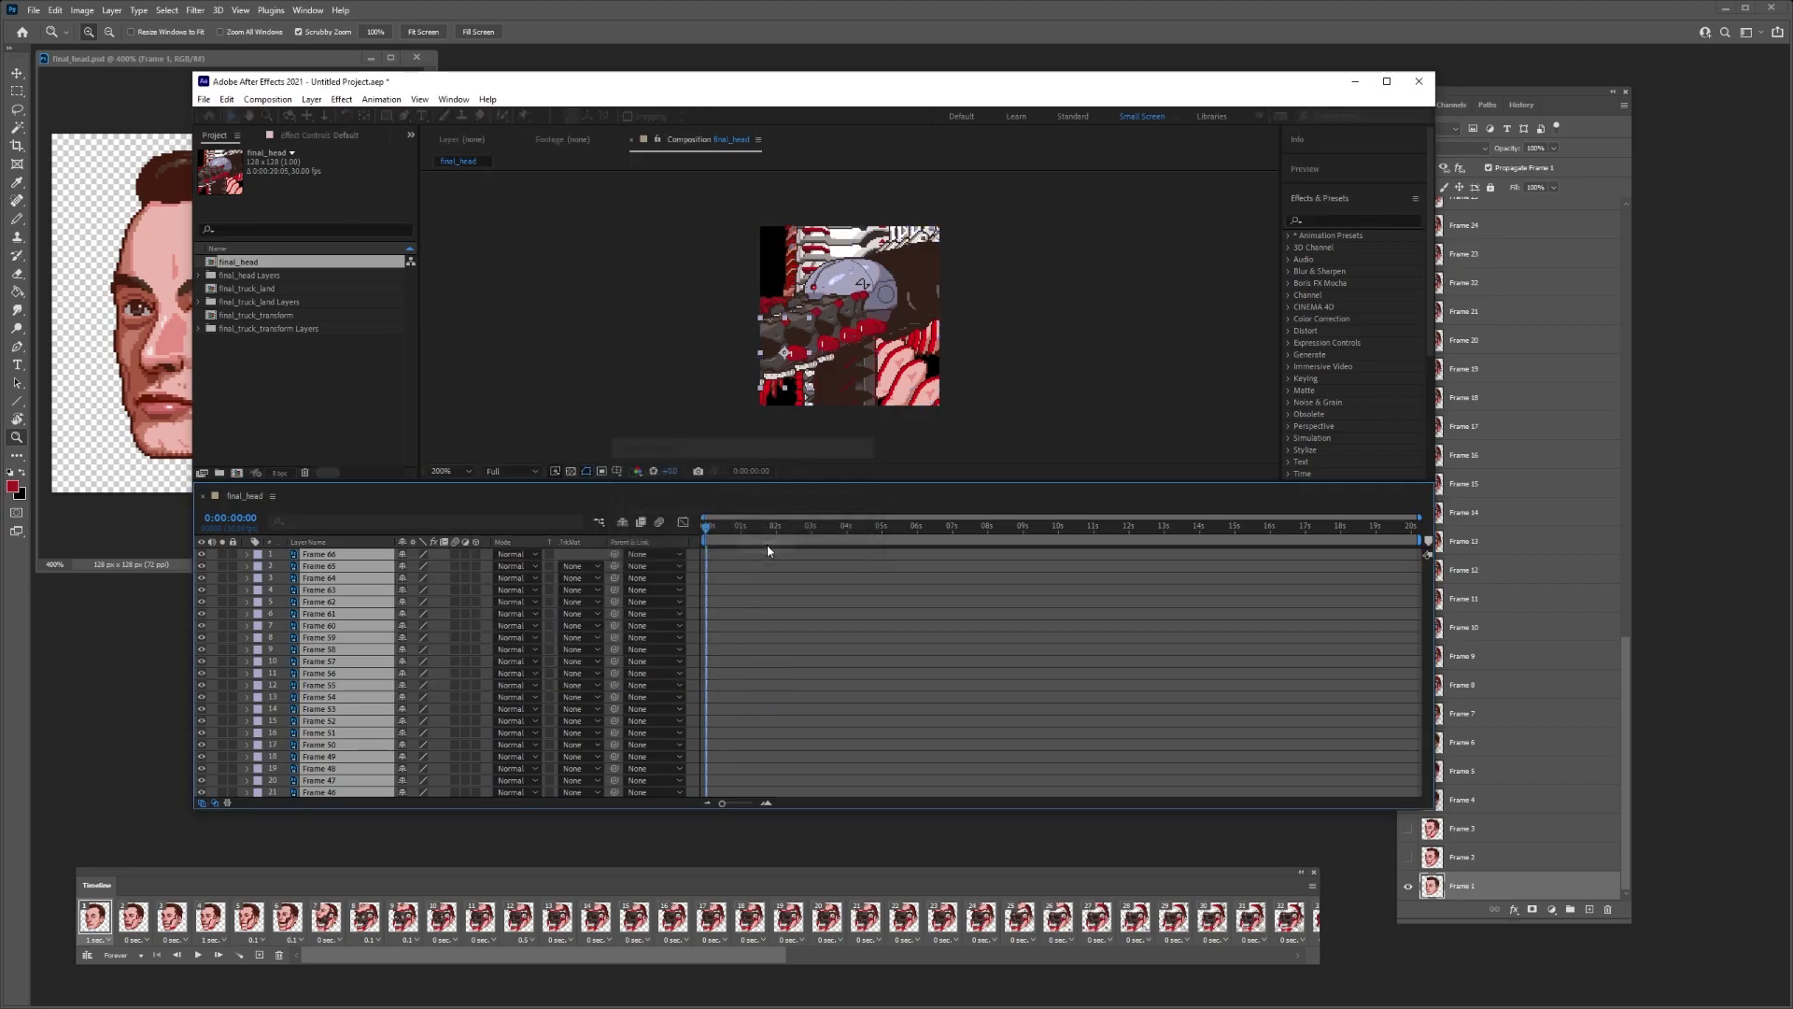
pyautogui.hotkey('ctrl', 'z')
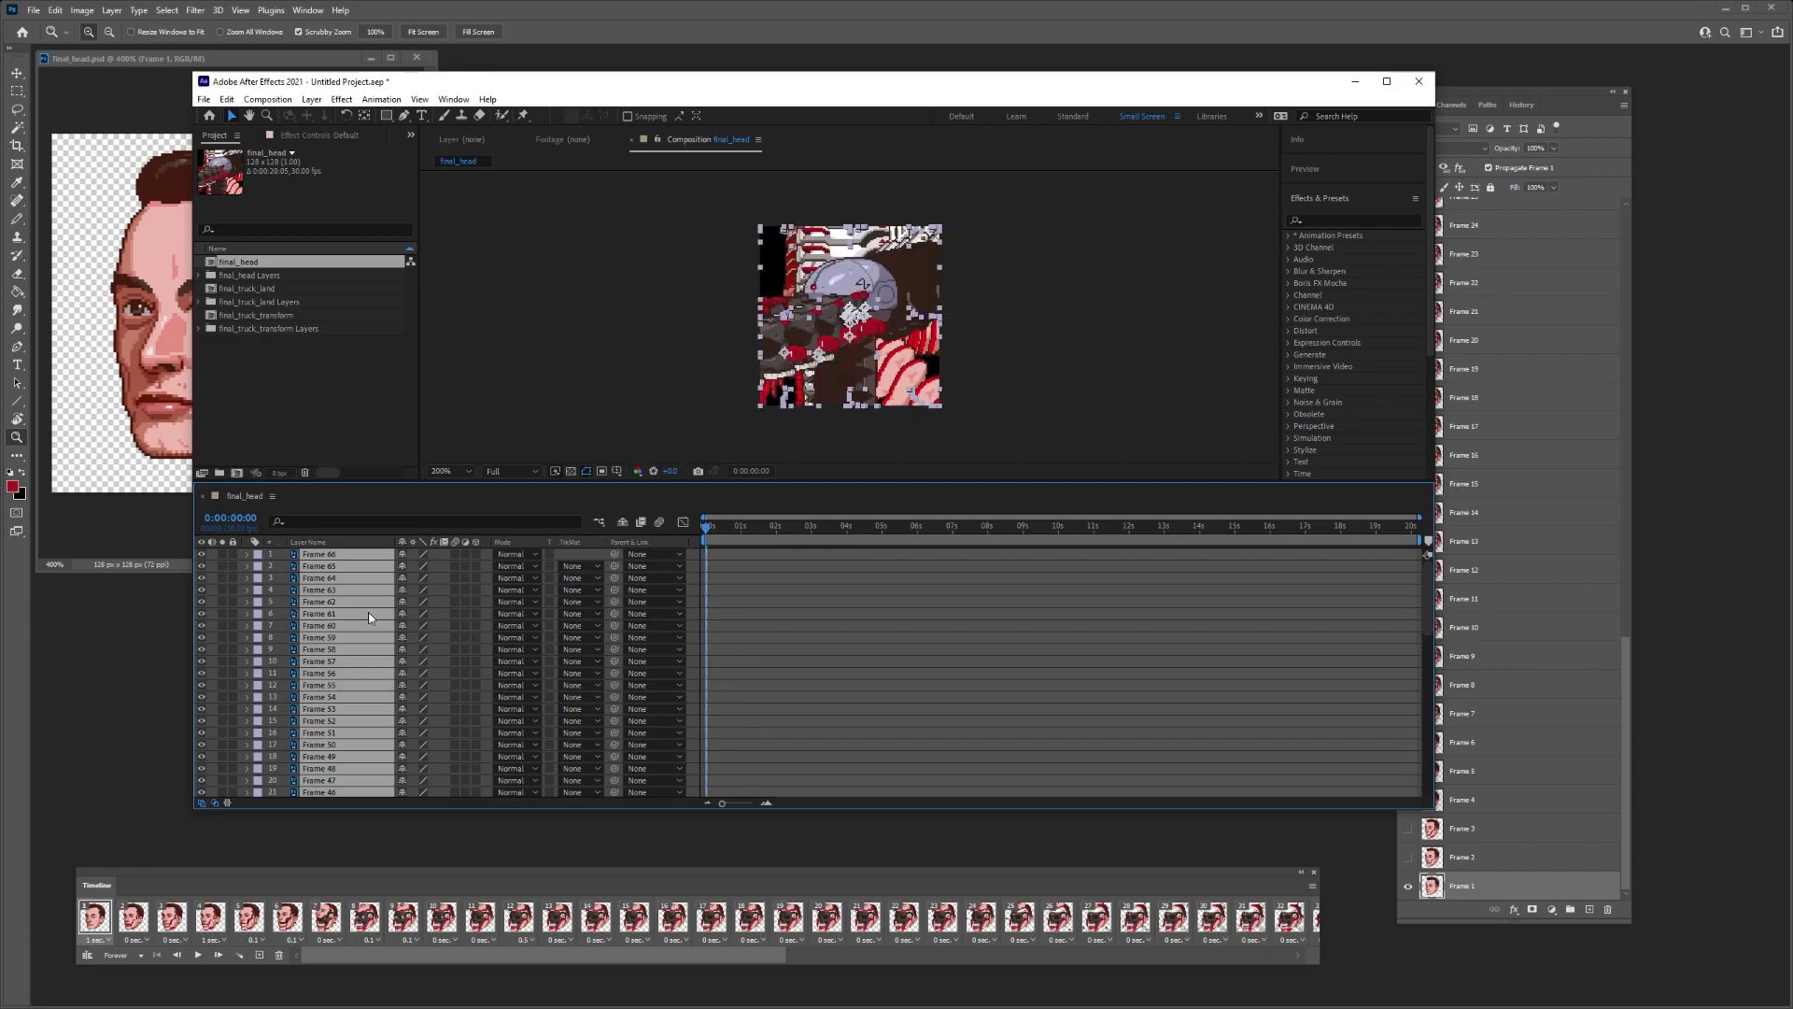
# - Select the layers in order from Frame 1 up to Frame 66 and sequence them with Sequence Layers
pyautogui.scroll(-7, 461, 685)
pyautogui.scroll(-8, 462, 680)
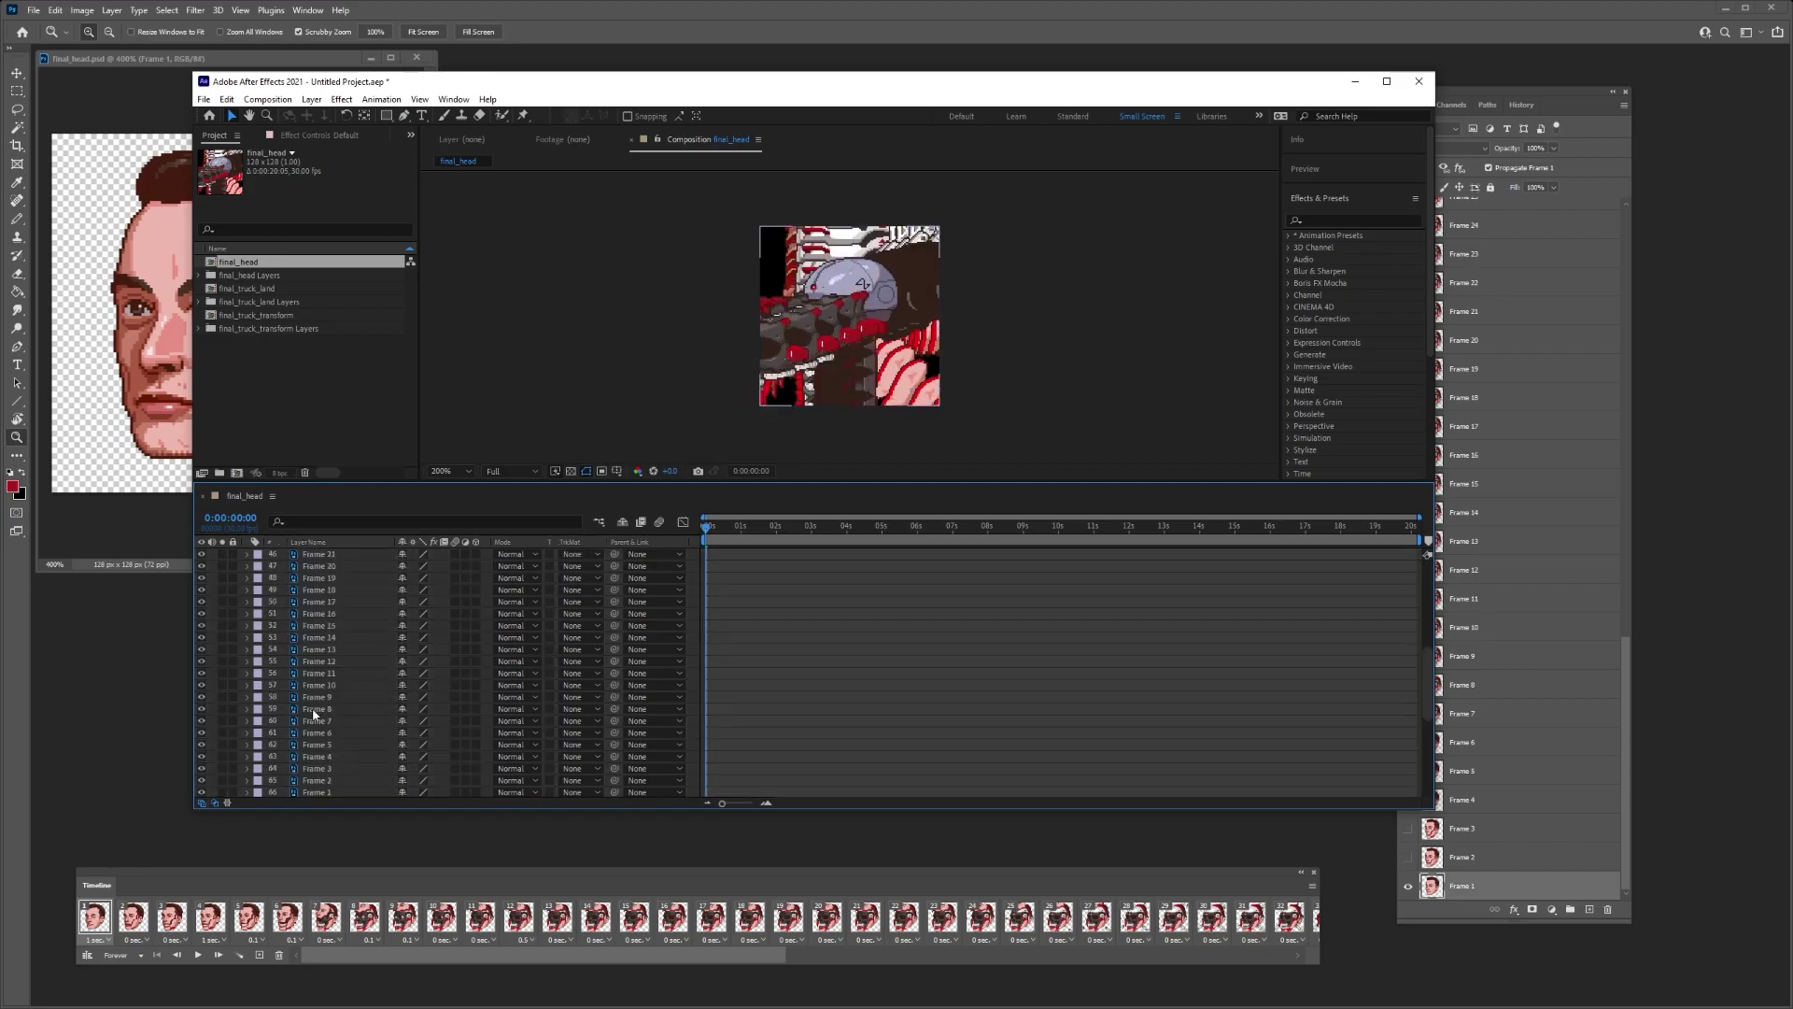
pyautogui.click(318, 792)
pyautogui.scroll(15, 319, 775)
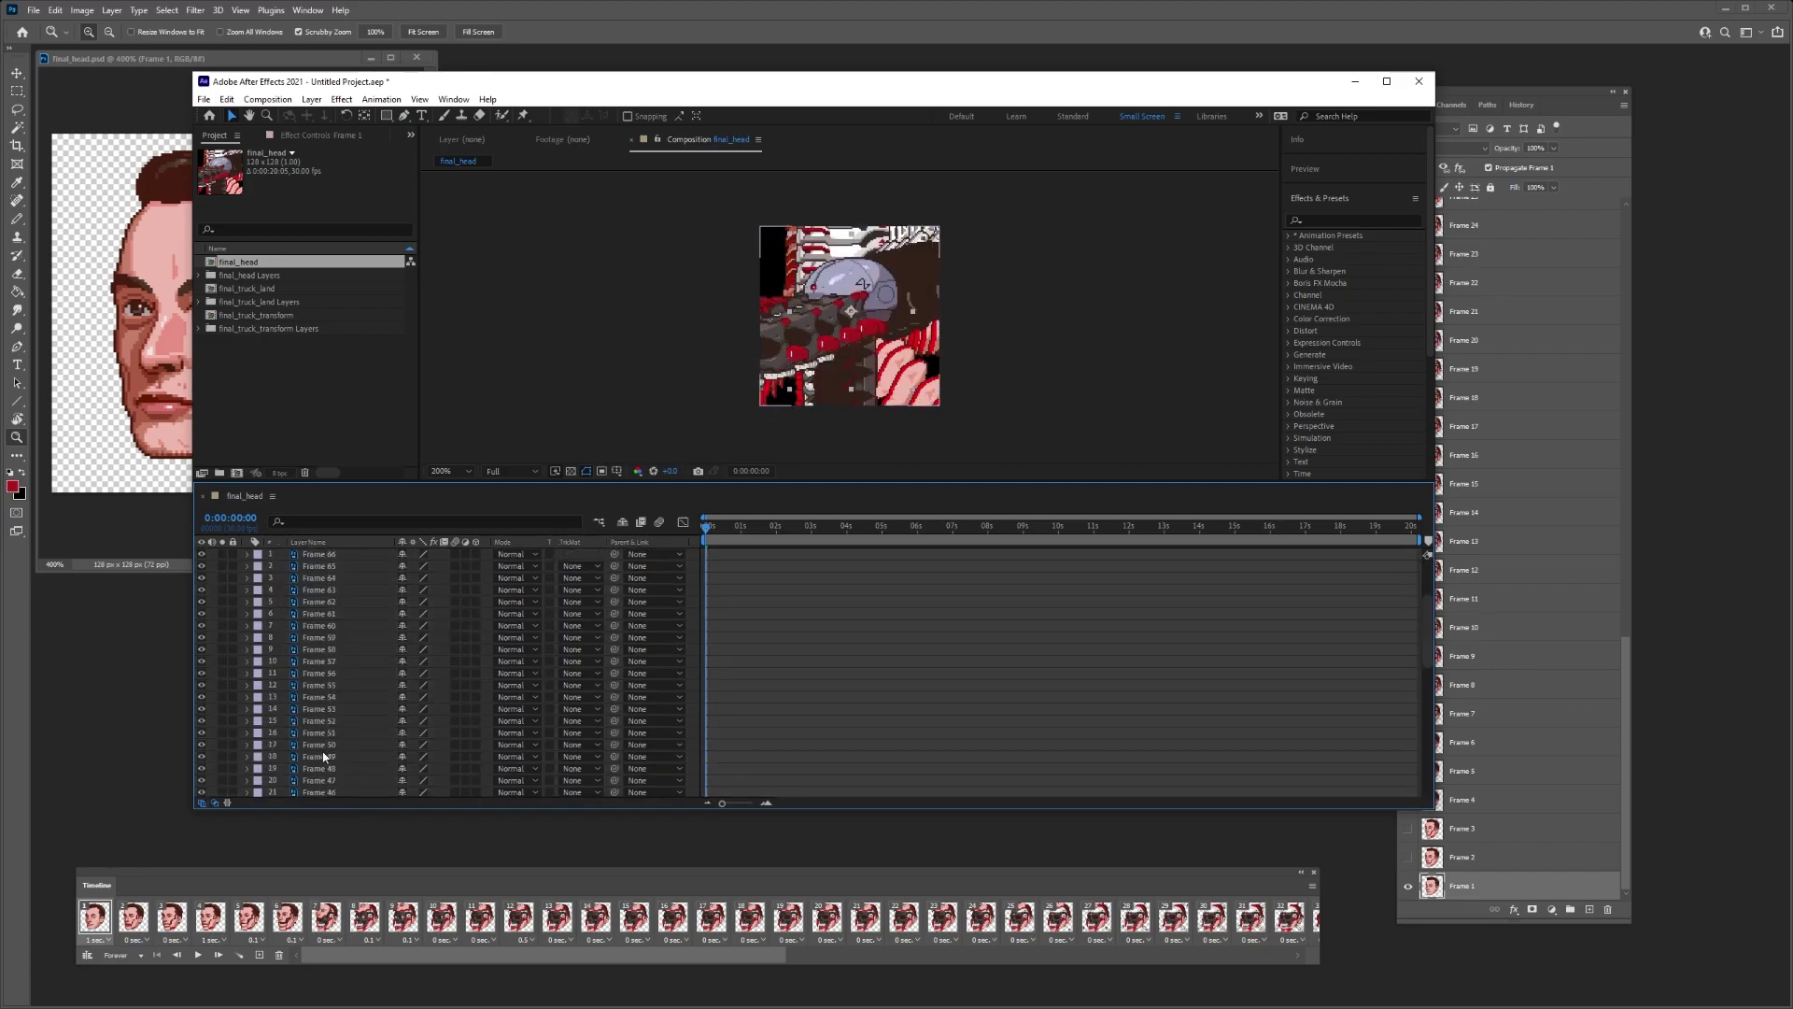
pyautogui.keyDown('shift'); pyautogui.click(327, 558); pyautogui.keyUp('shift')
pyautogui.rightClick(328, 558)
pyautogui.moveTo(409, 789)
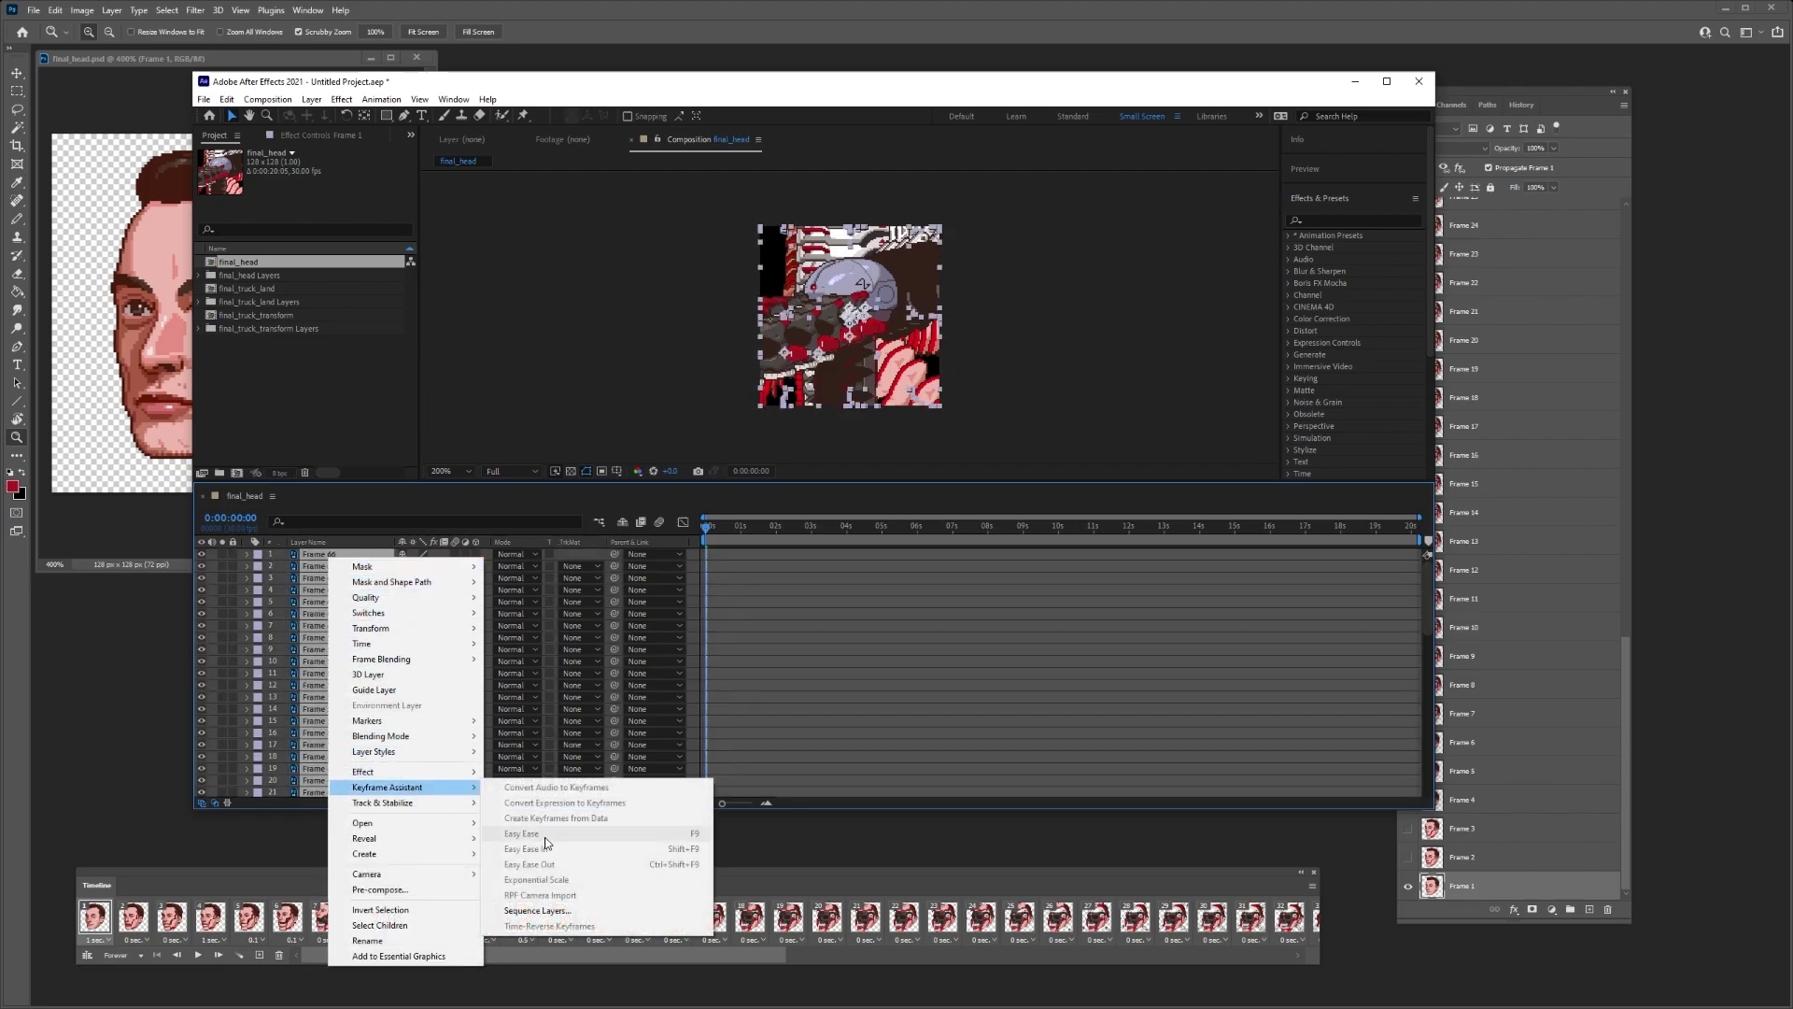
pyautogui.click(551, 910)
pyautogui.click(752, 556)
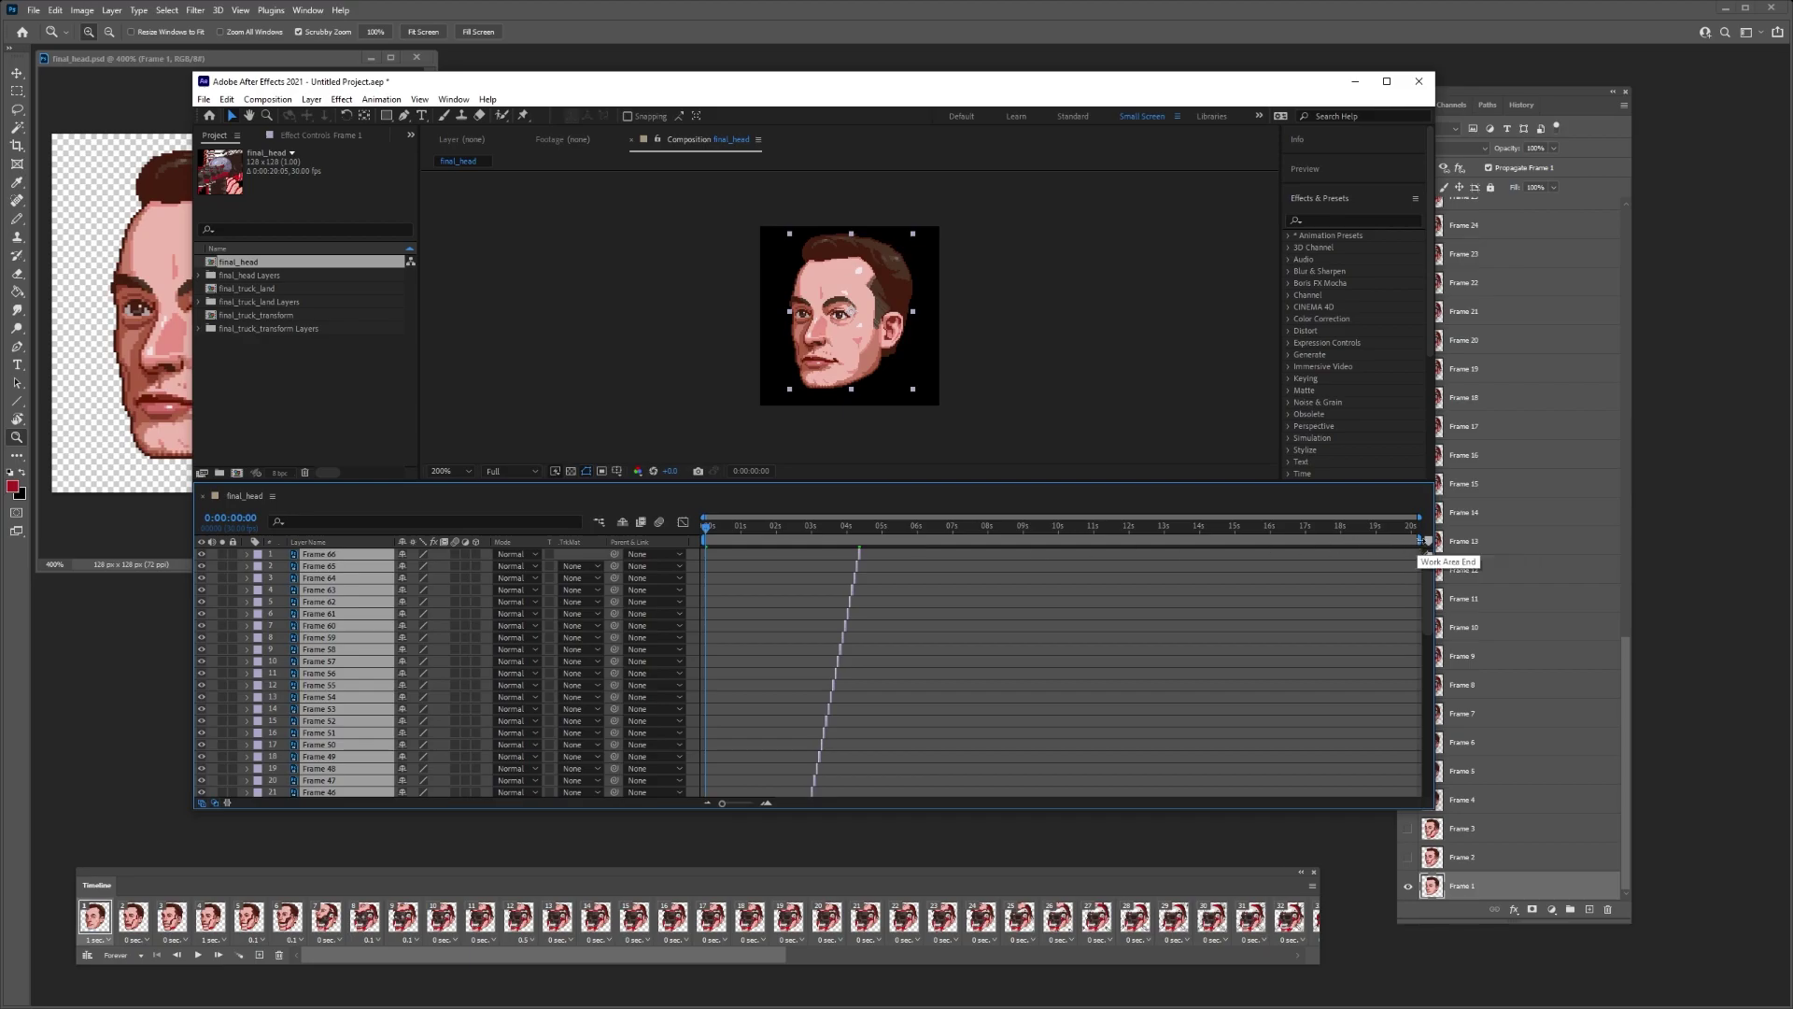
# - Trim the final_head composition to a work area of about 10 seconds and scrub through the sequenced frames
pyautogui.moveTo(1419, 541); pyautogui.dragTo(1076, 543)
pyautogui.rightClick(1074, 542)
pyautogui.click(1088, 582)
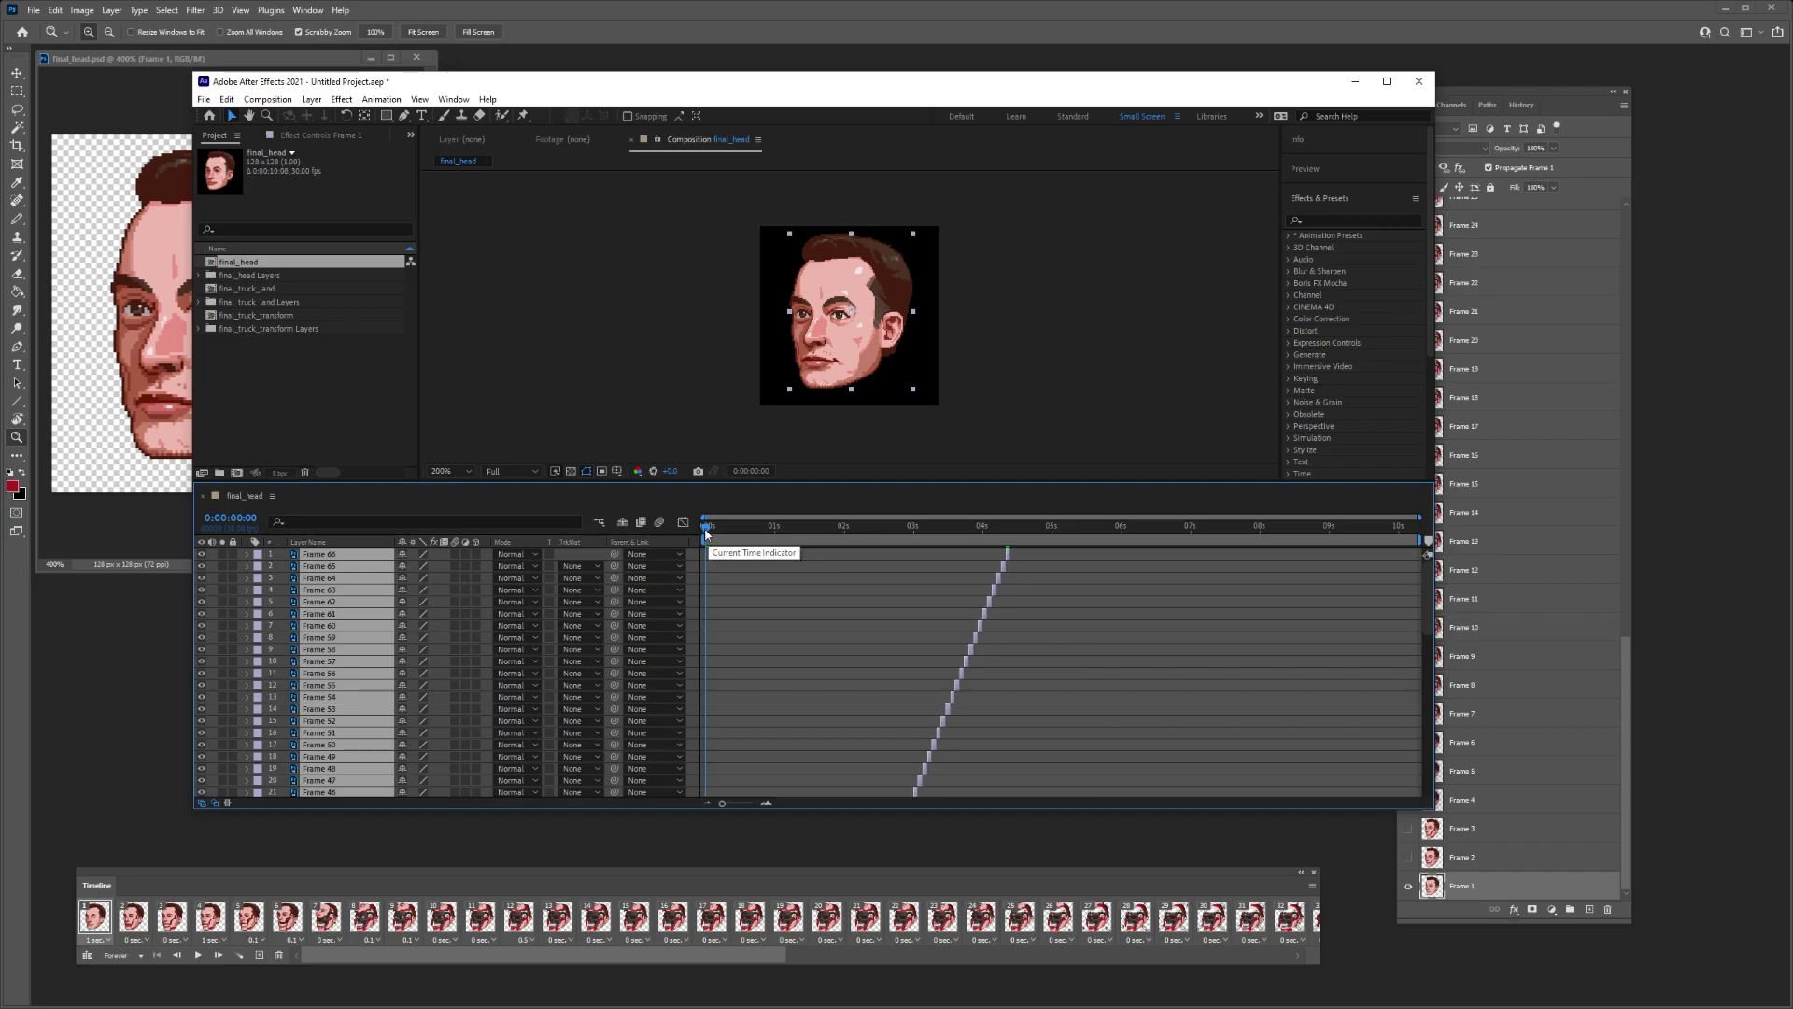
pyautogui.moveTo(716, 542); pyautogui.dragTo(1031, 542)
pyautogui.press('Home')
# - Add a 128 × 128 px solid in the truck artwork's deep red and place it beneath the Frame 1 layer
pyautogui.scroll(-10, 687, 609)
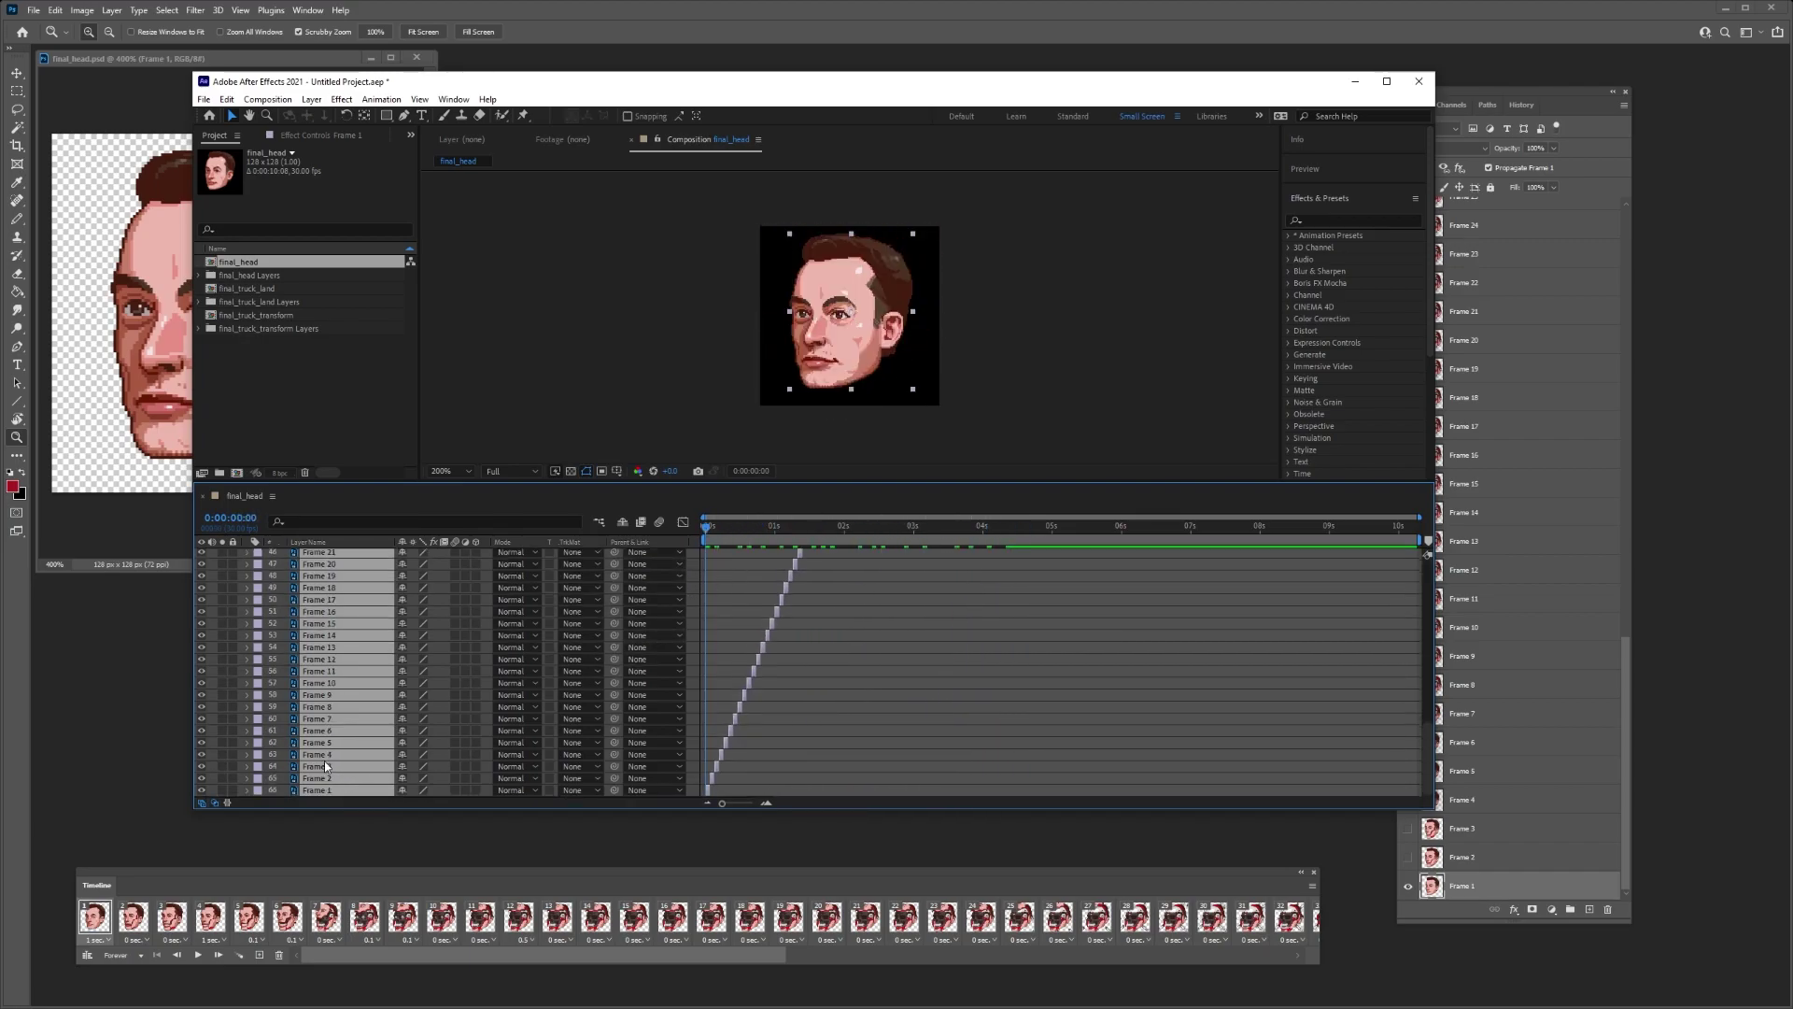
pyautogui.click(360, 789)
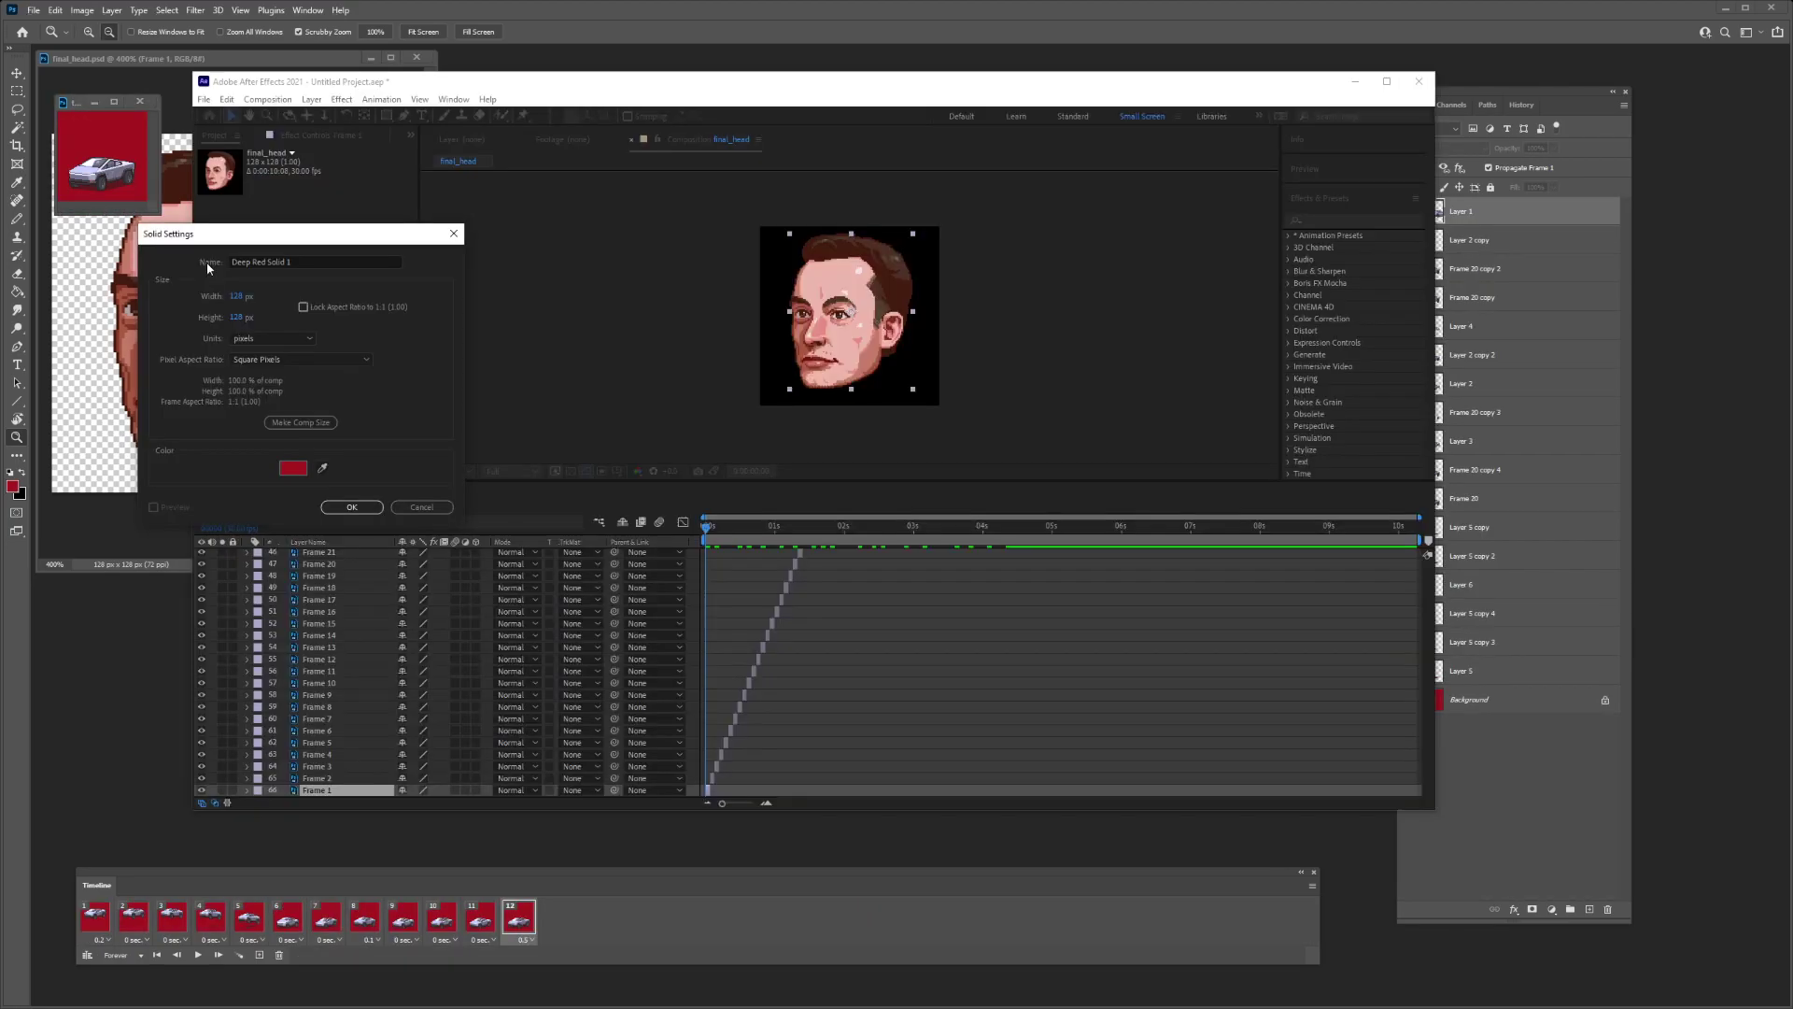
pyautogui.click(352, 509)
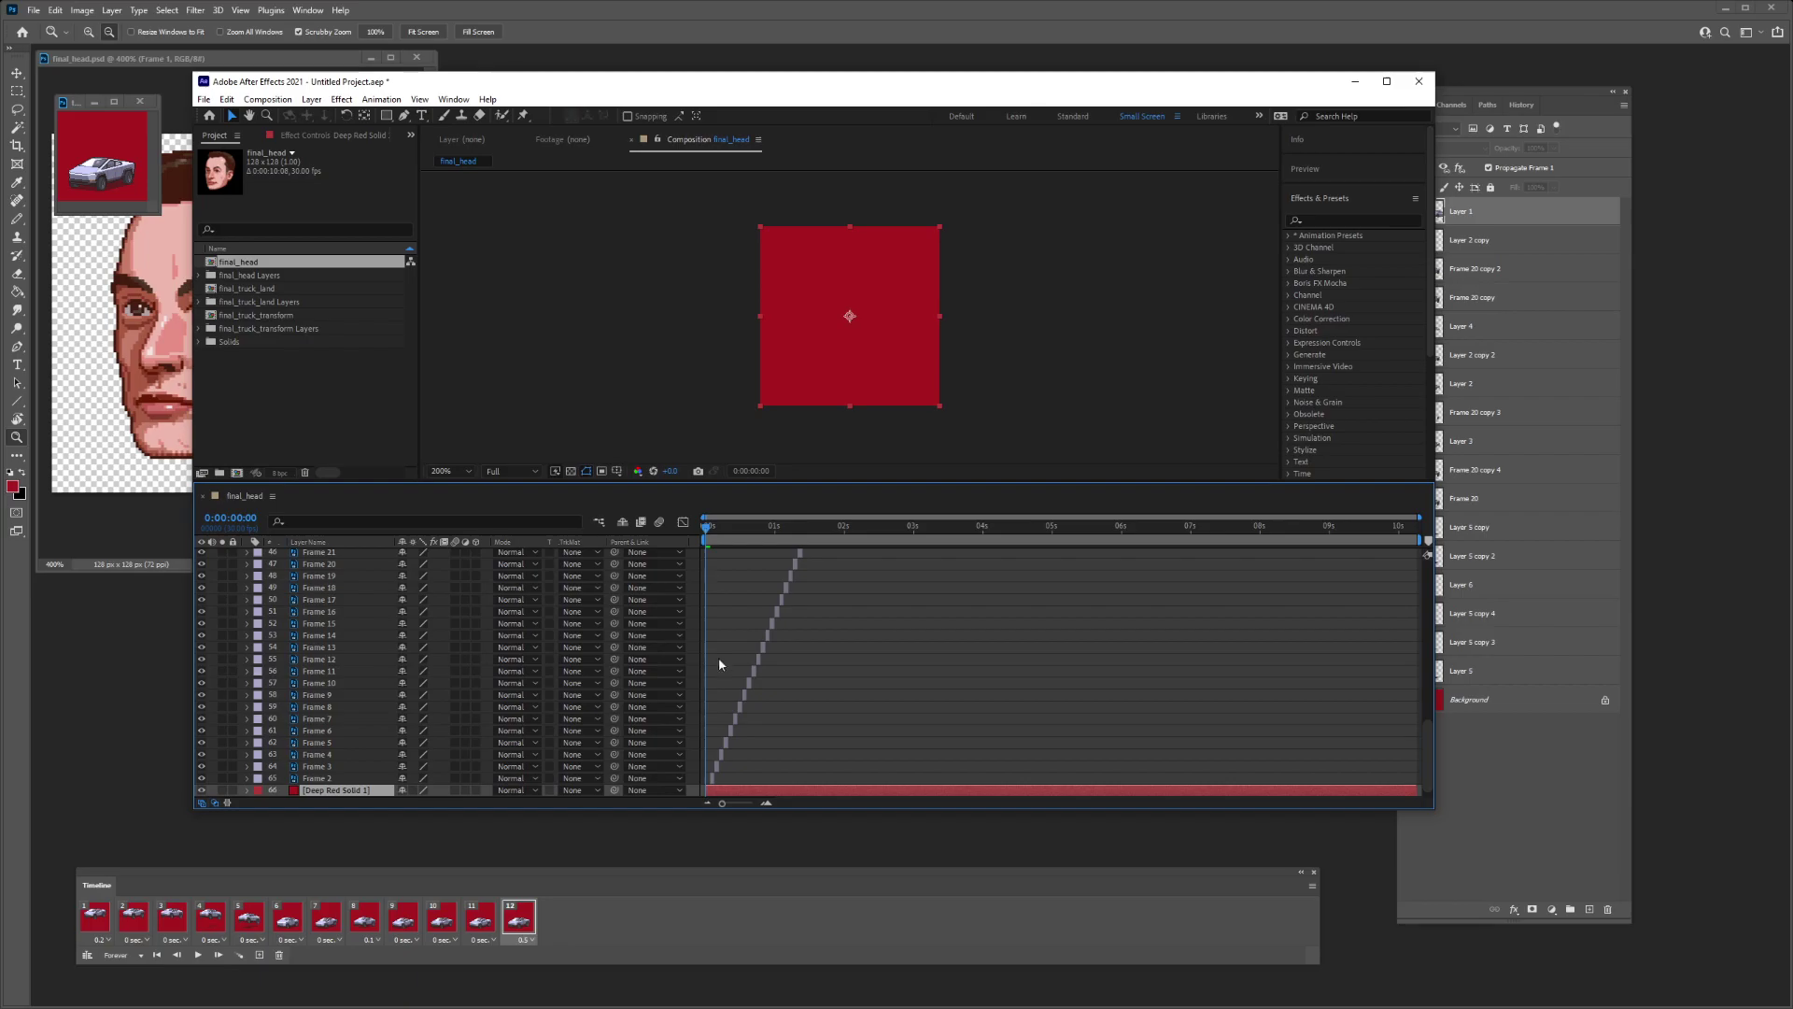
pyautogui.moveTo(707, 527); pyautogui.dragTo(705, 530)
pyautogui.scroll(-1, 705, 581)
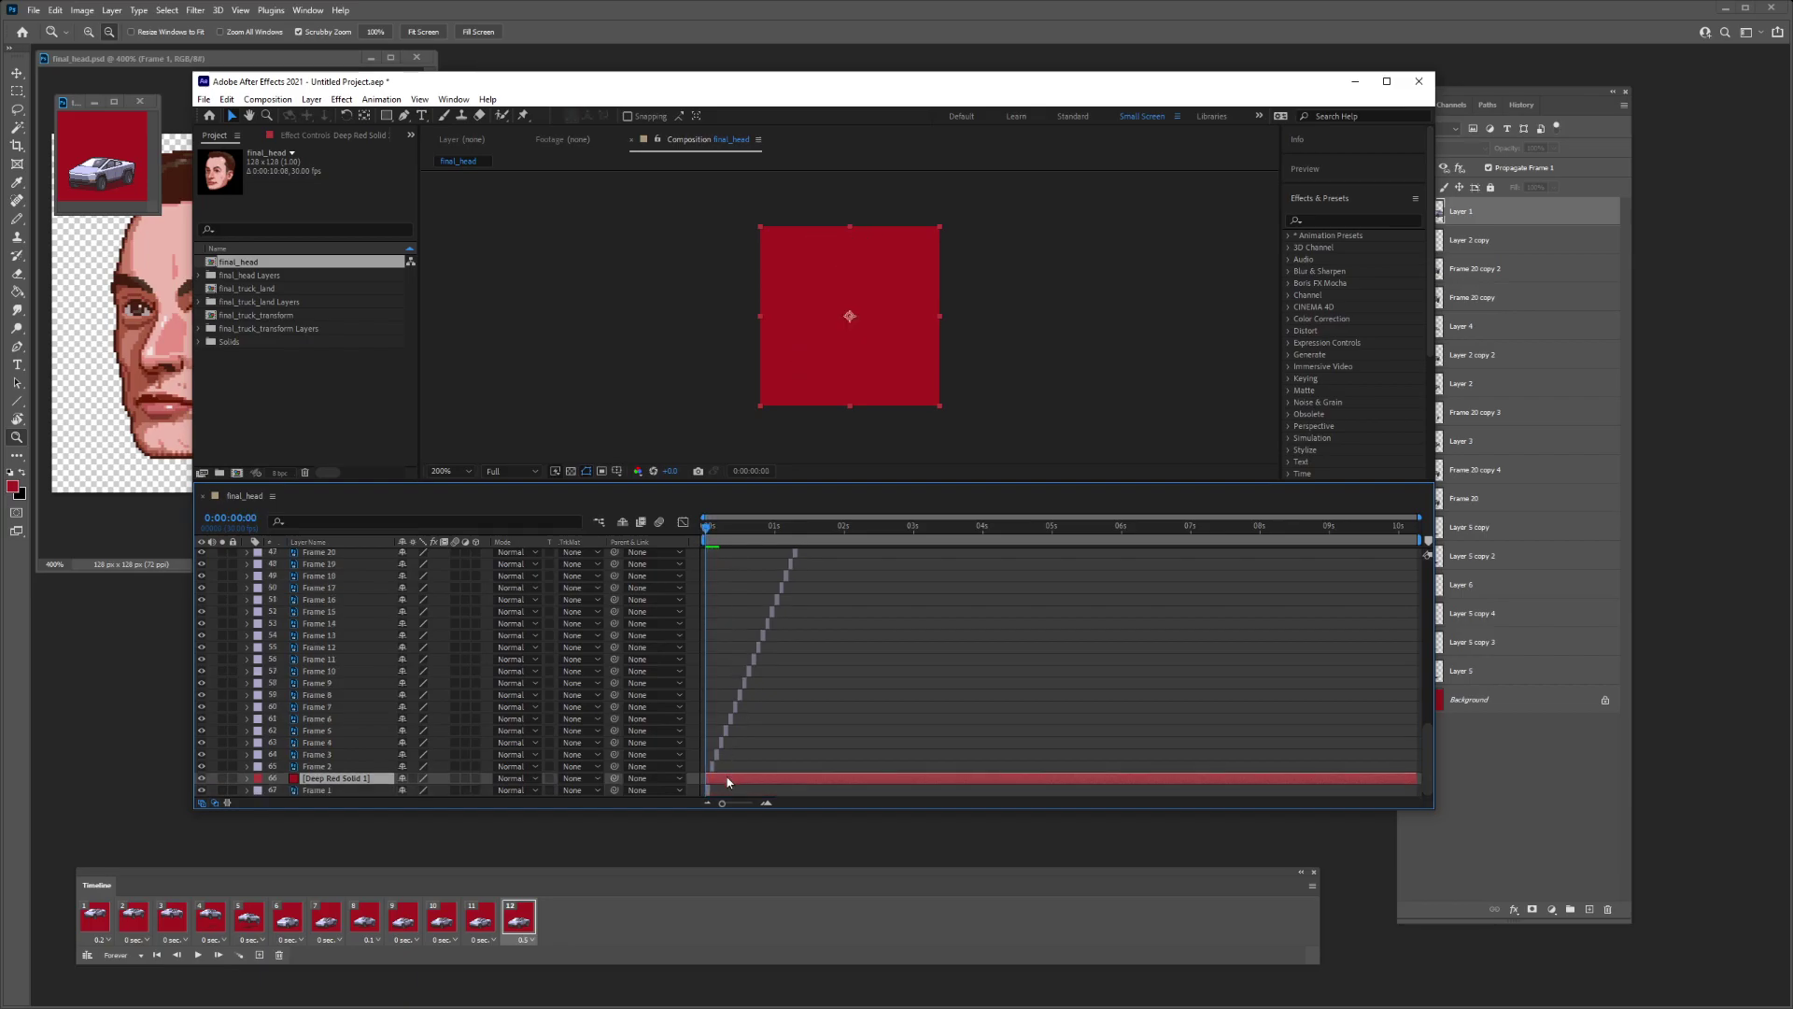
pyautogui.moveTo(725, 777); pyautogui.dragTo(727, 794)
pyautogui.moveTo(346, 779); pyautogui.dragTo(346, 792)
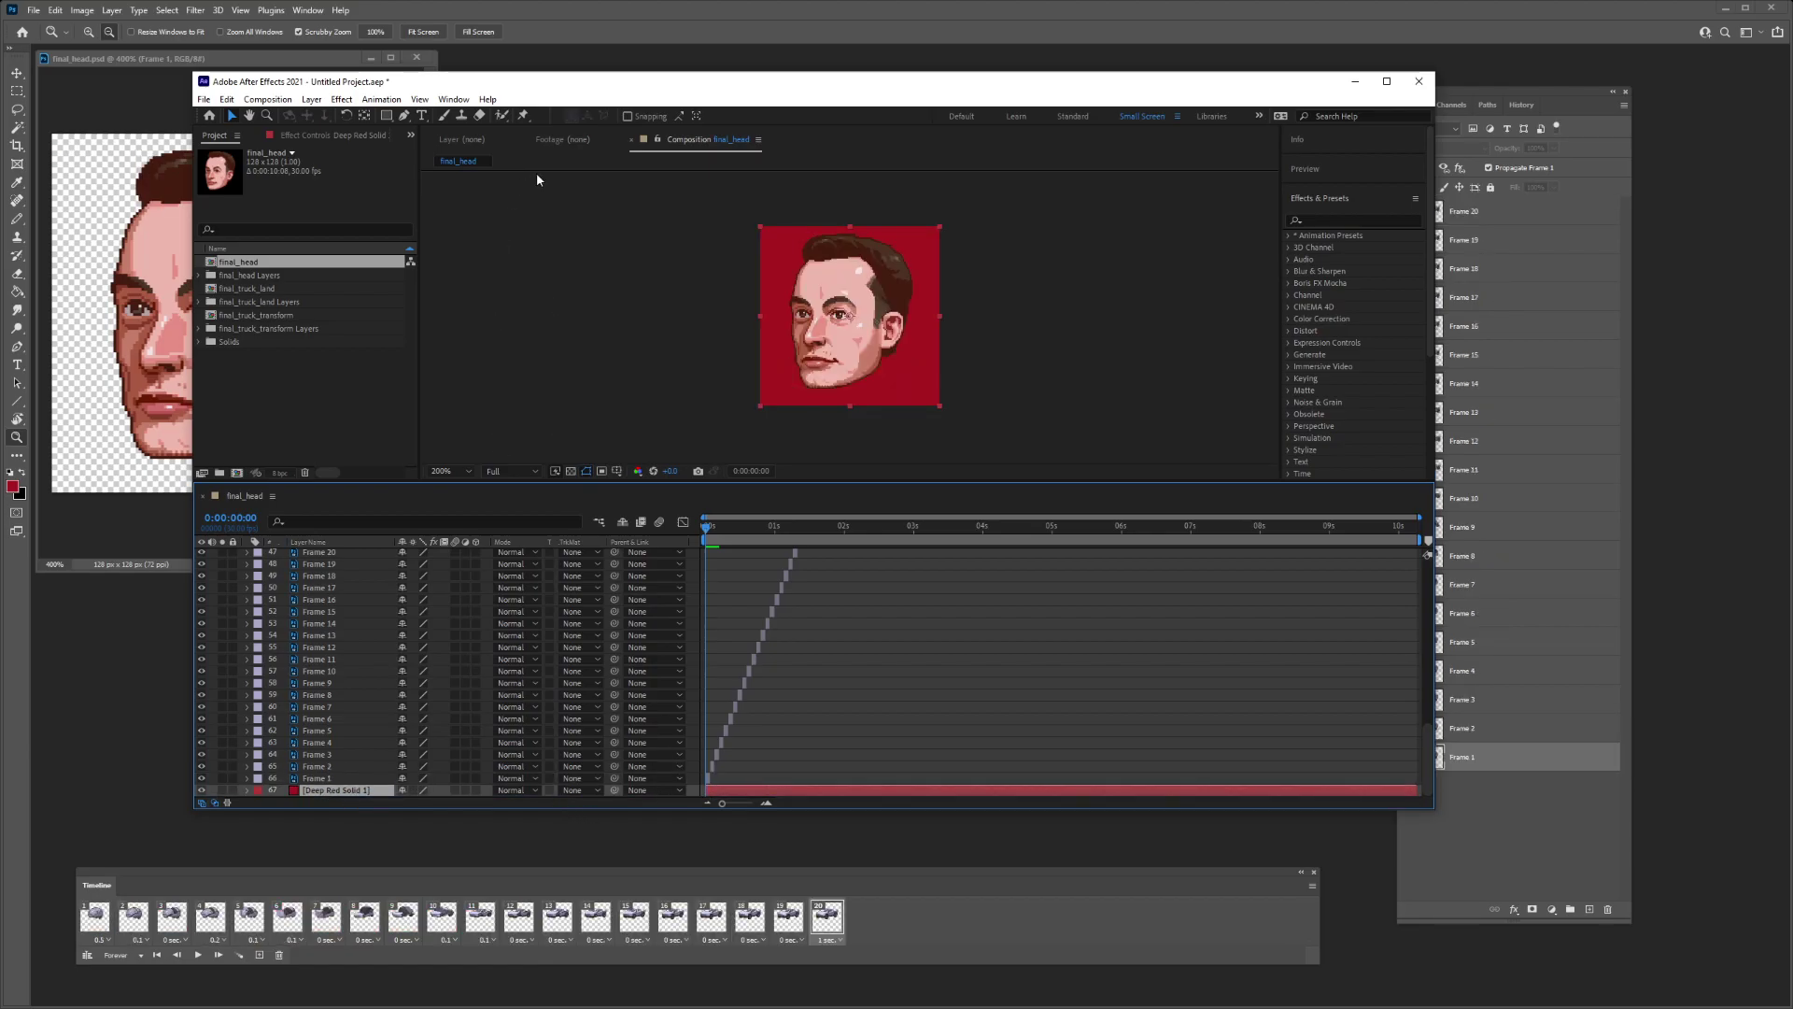
# - Reposition the After Effects window and enlarge it to show more of the timeline
pyautogui.moveTo(572, 89); pyautogui.dragTo(418, 31)
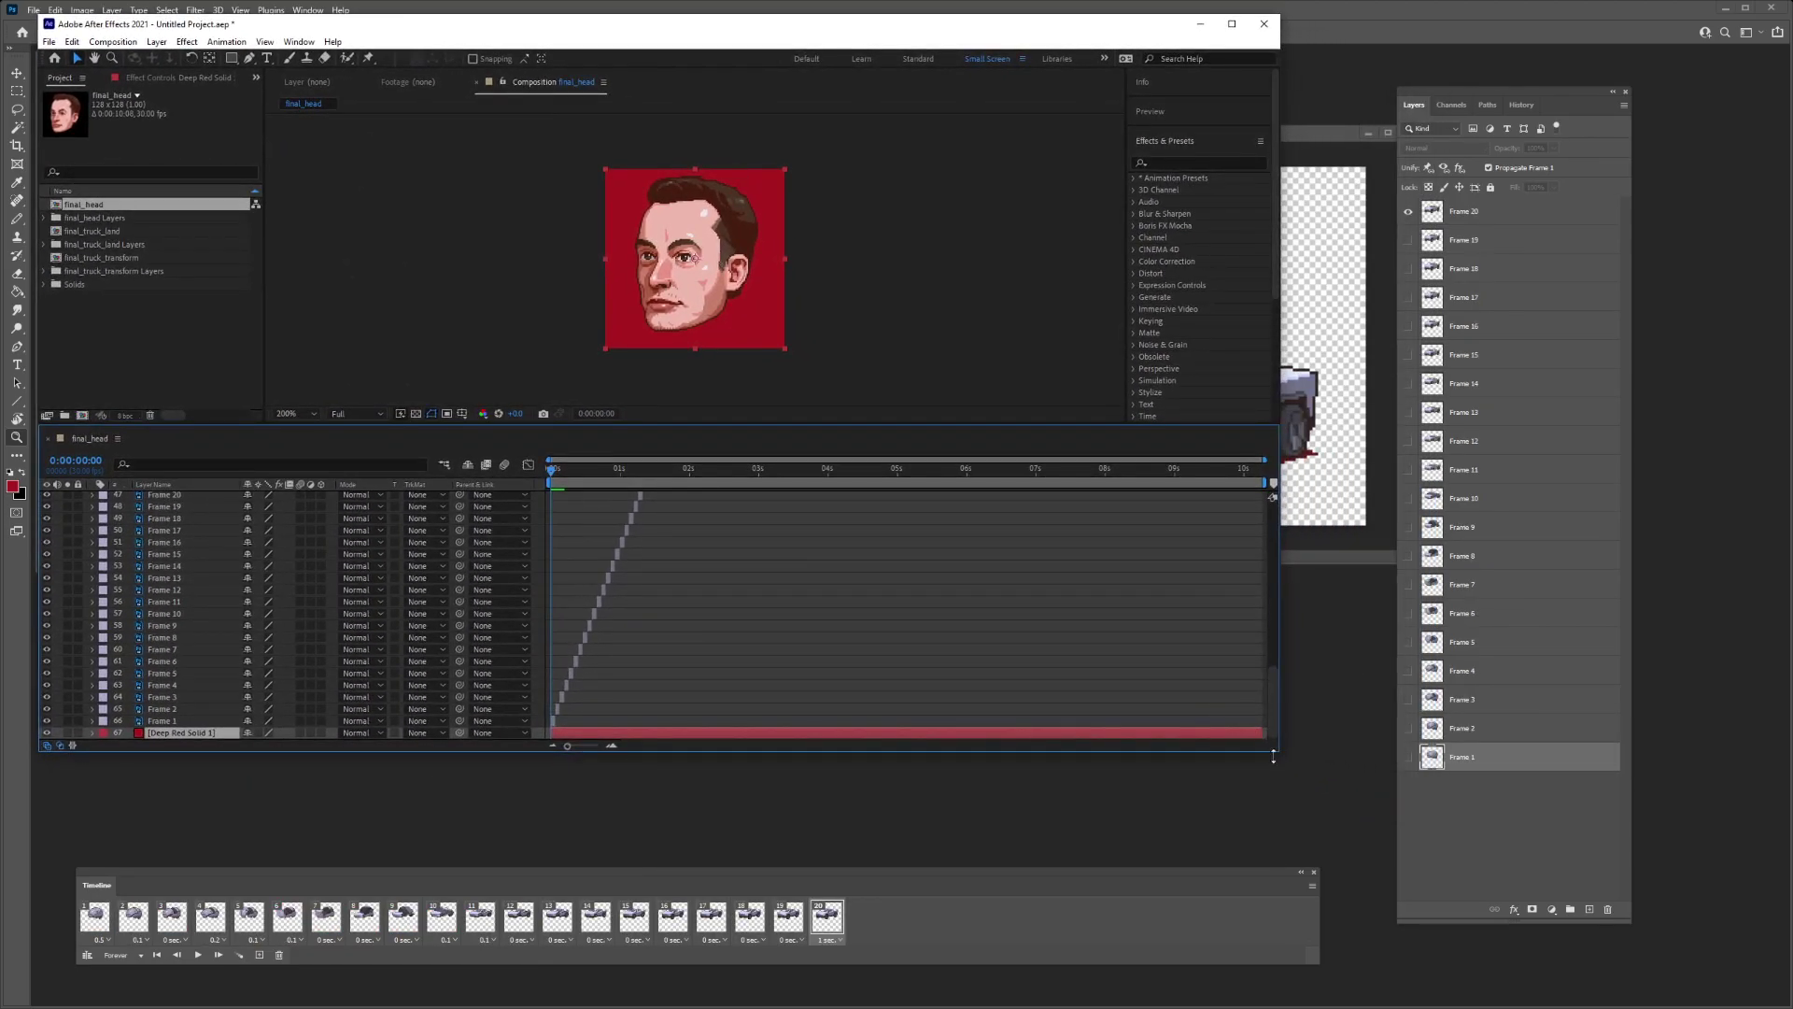
pyautogui.moveTo(1277, 759); pyautogui.dragTo(1401, 842)
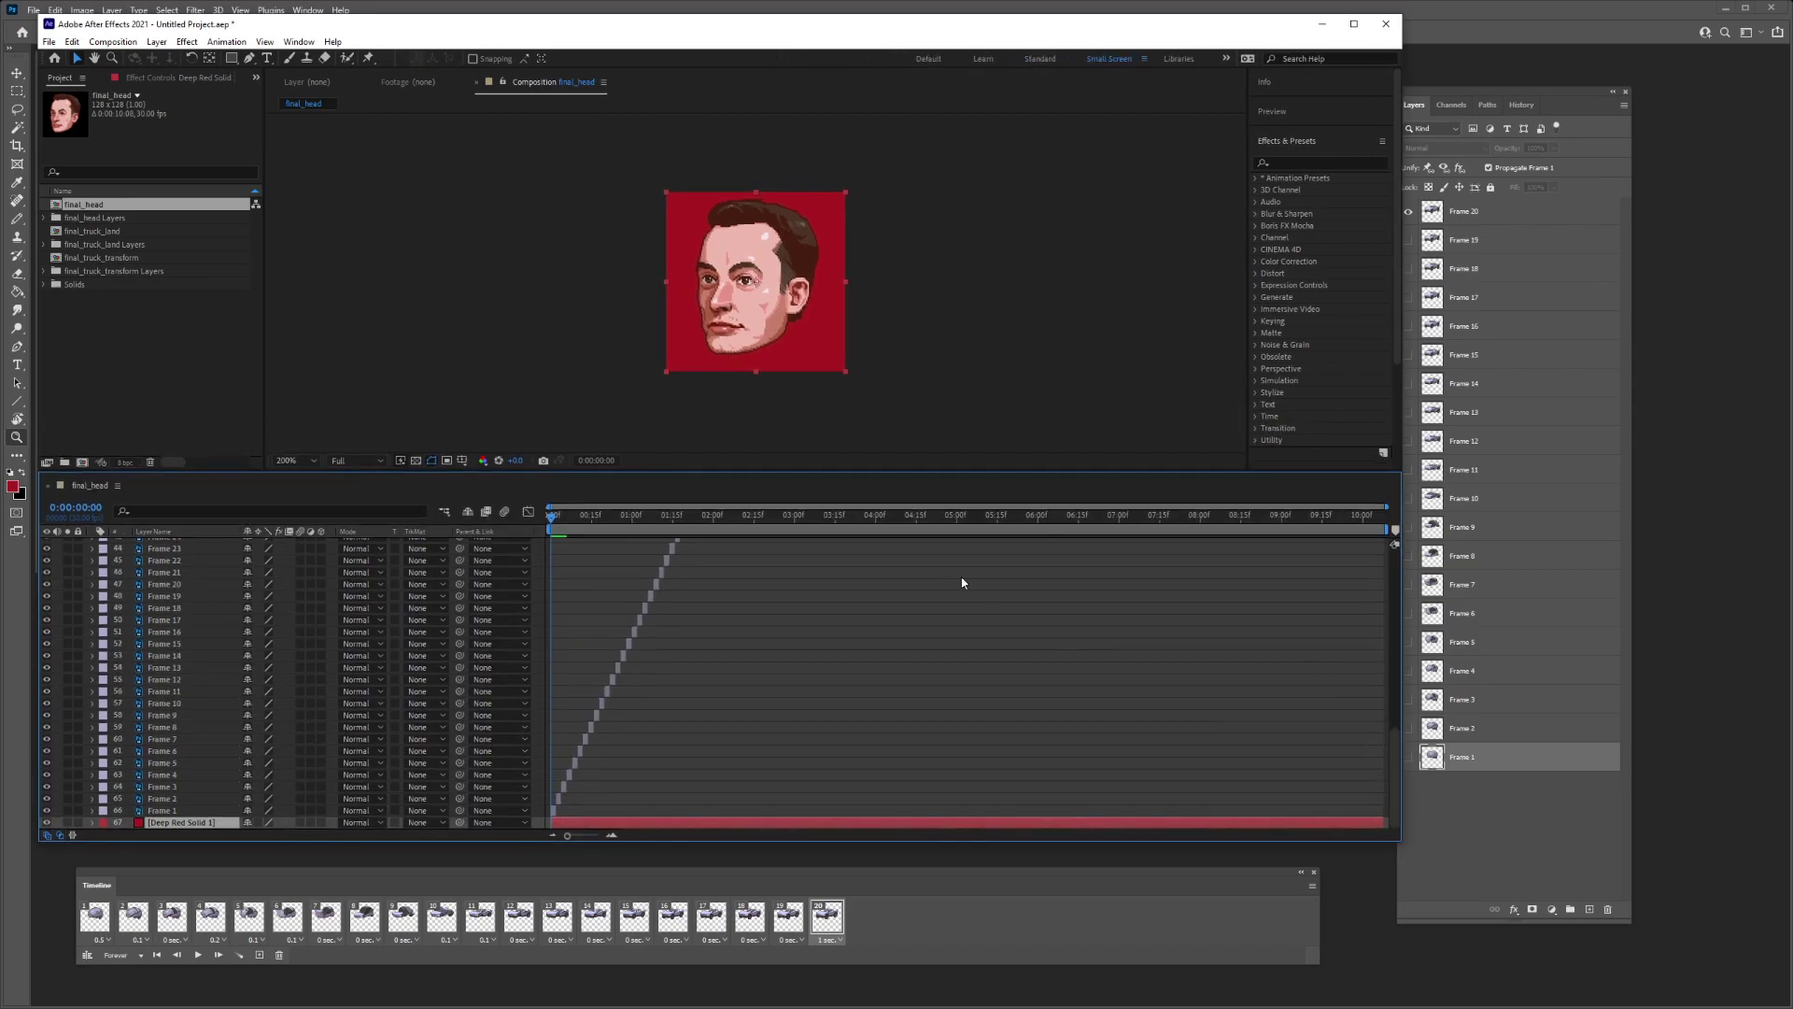
# - Select the Frame 1 layer in final_head and switch to Photoshop to bring its documents into view
pyautogui.click(178, 811)
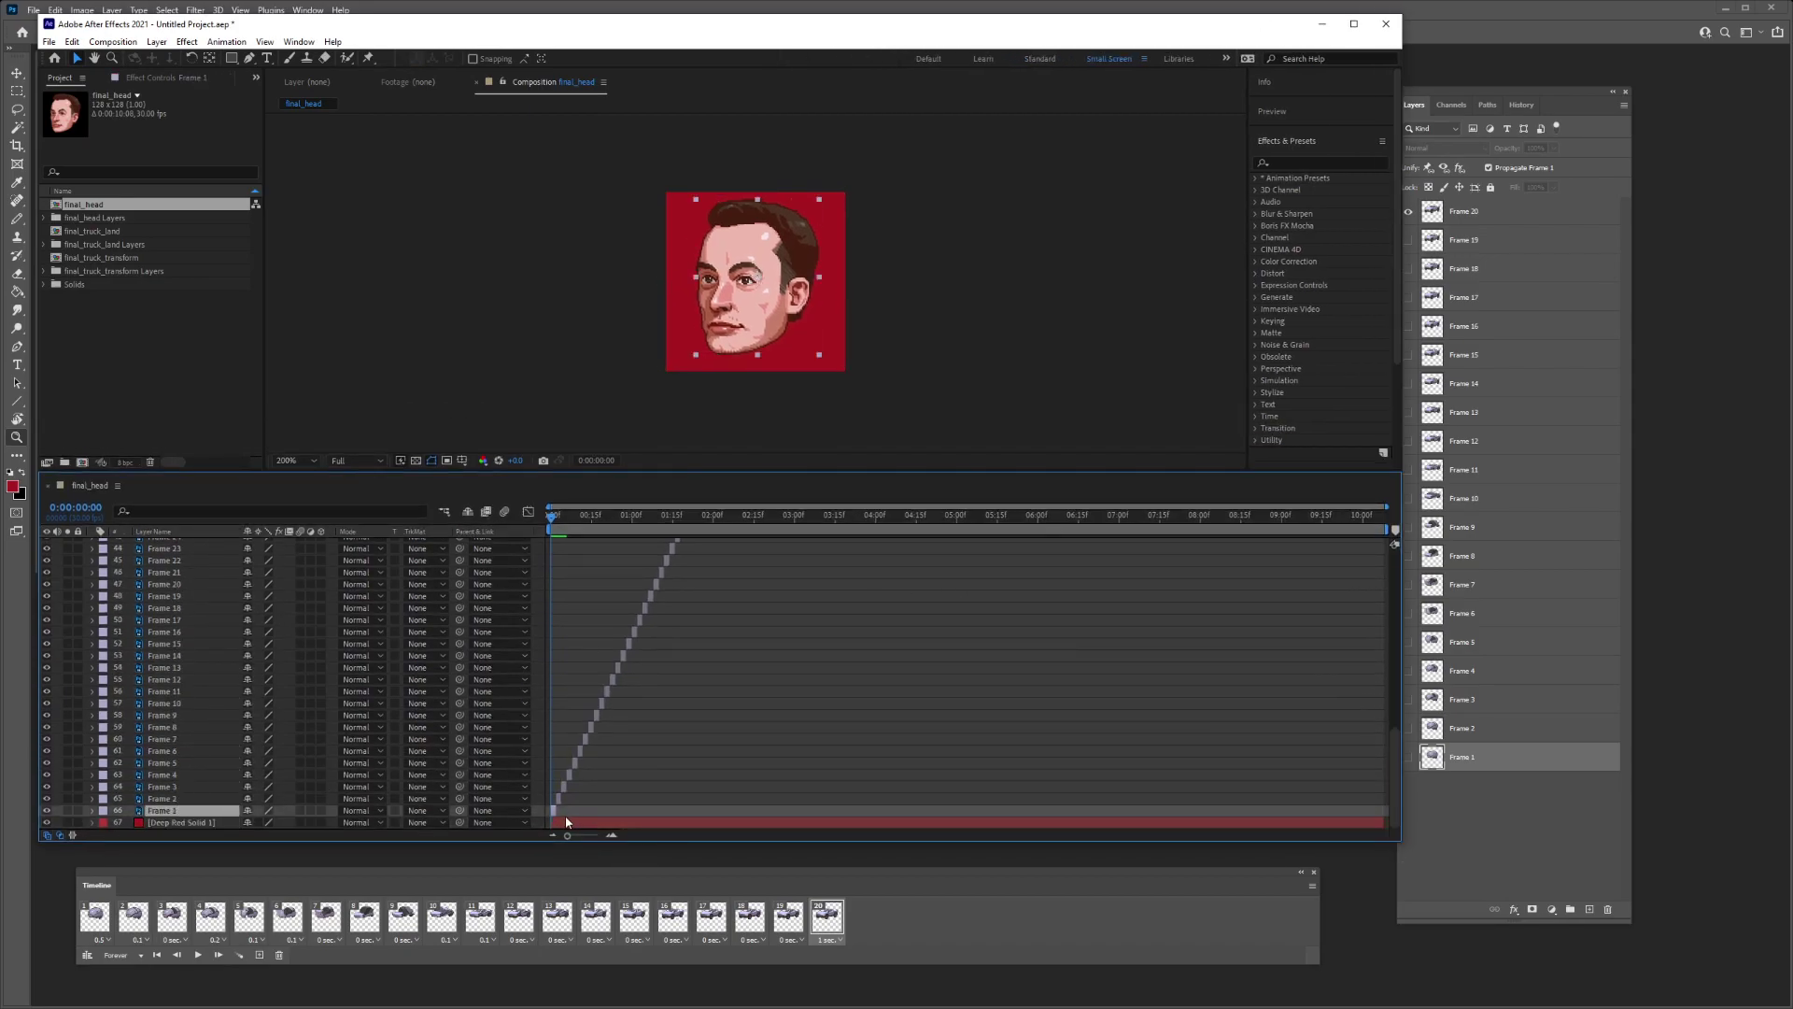
pyautogui.moveTo(563, 812); pyautogui.dragTo(642, 818)
pyautogui.click(400, 8)
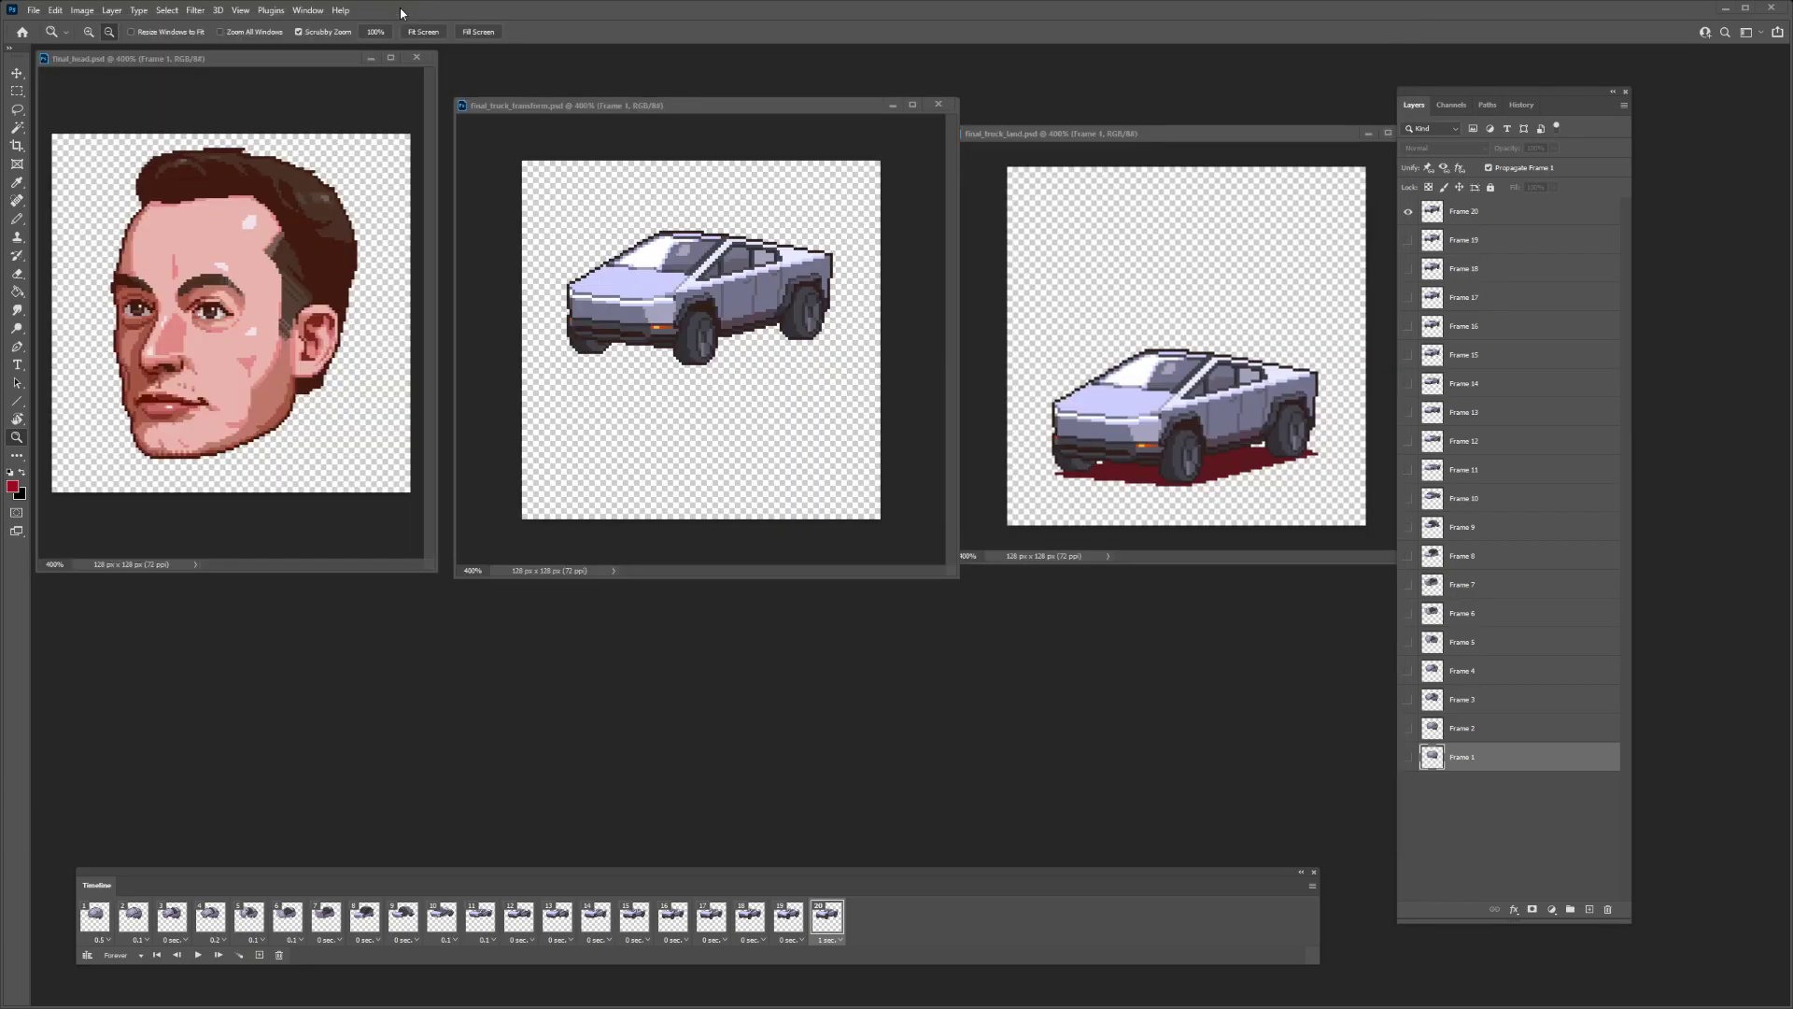
# - Bring up final_head.psd in Photoshop to check its frame durations, and return to After Effects to extend the Frame 4 layer to about one second
pyautogui.click(233, 62)
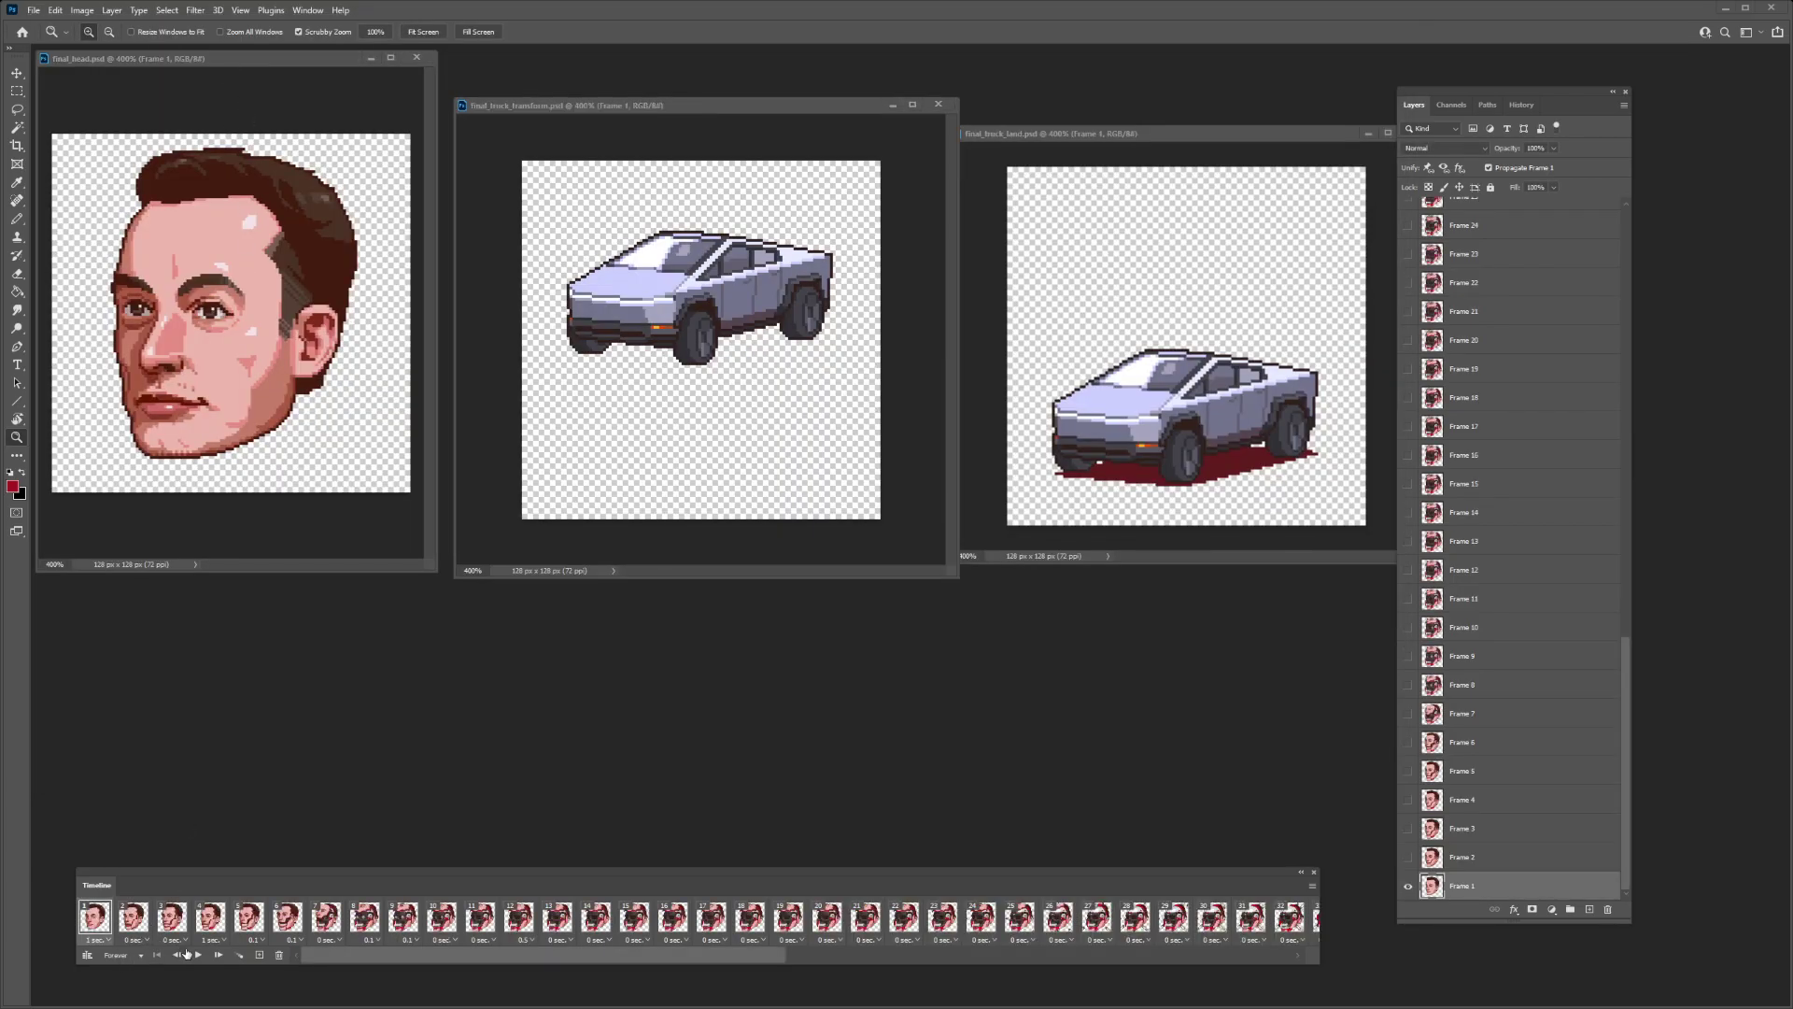
pyautogui.hotkey('alt', 'Tab')
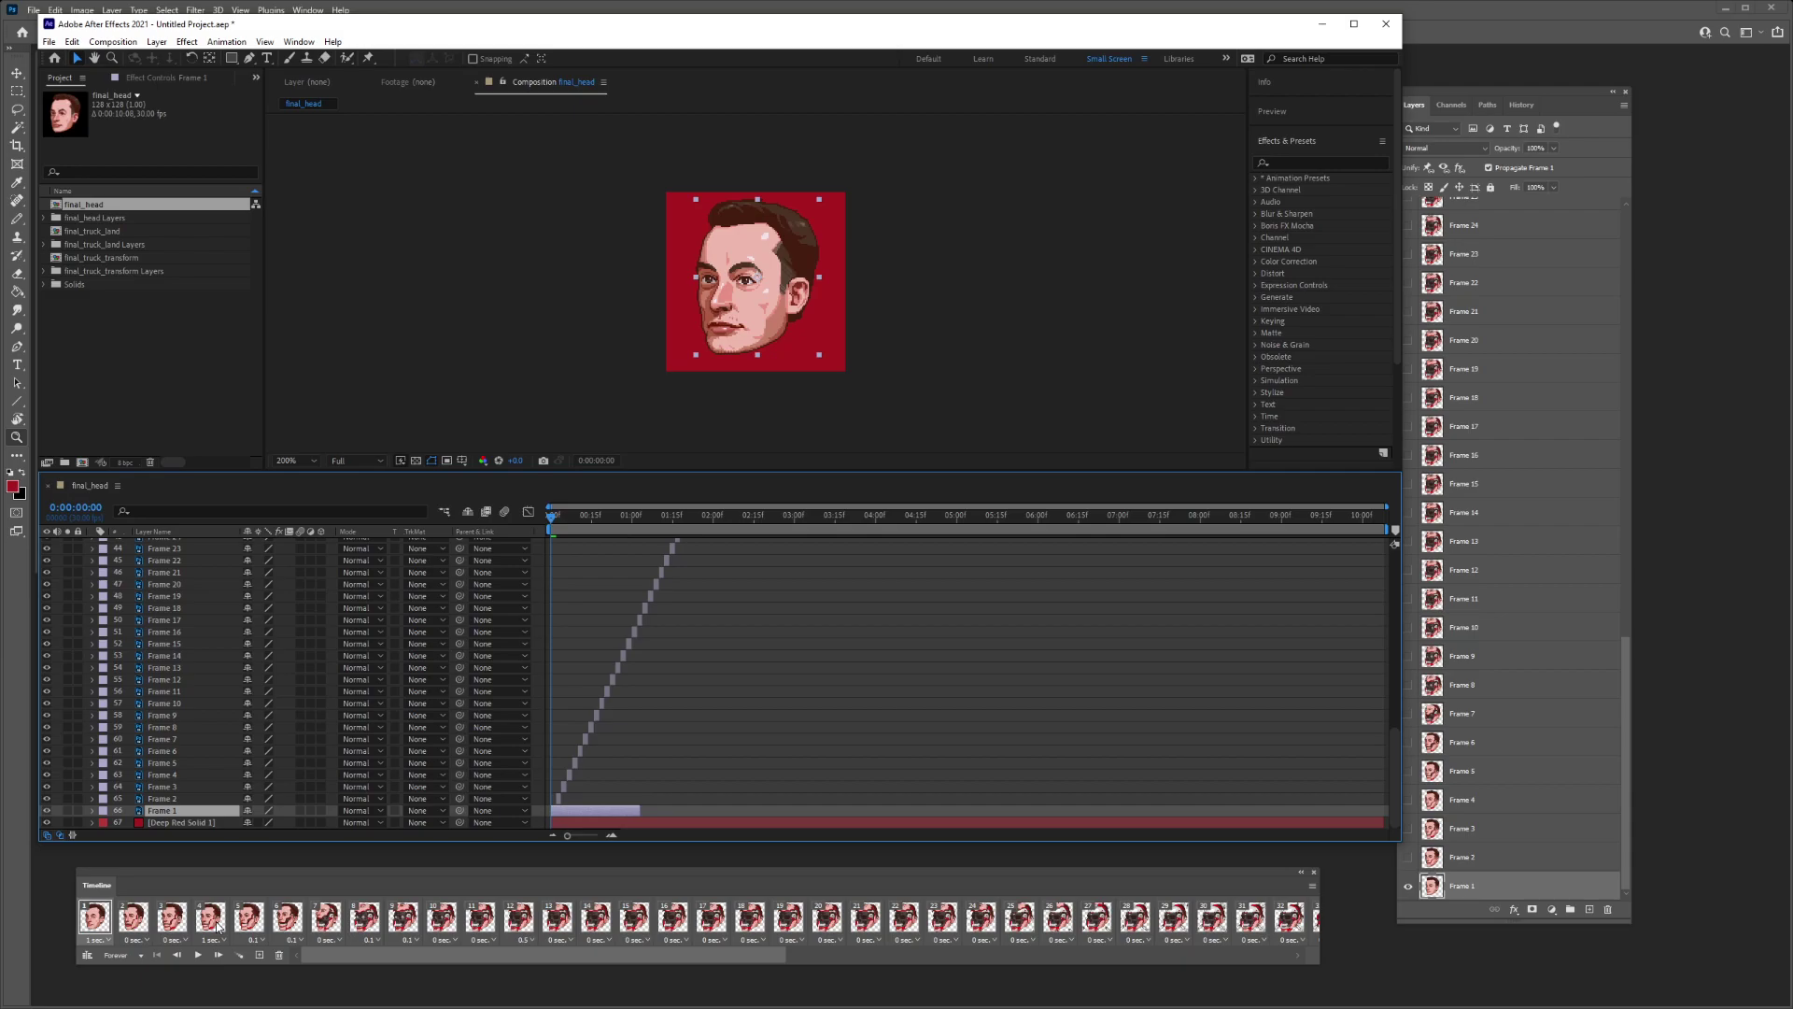
pyautogui.click(161, 776)
pyautogui.moveTo(572, 776); pyautogui.dragTo(618, 776)
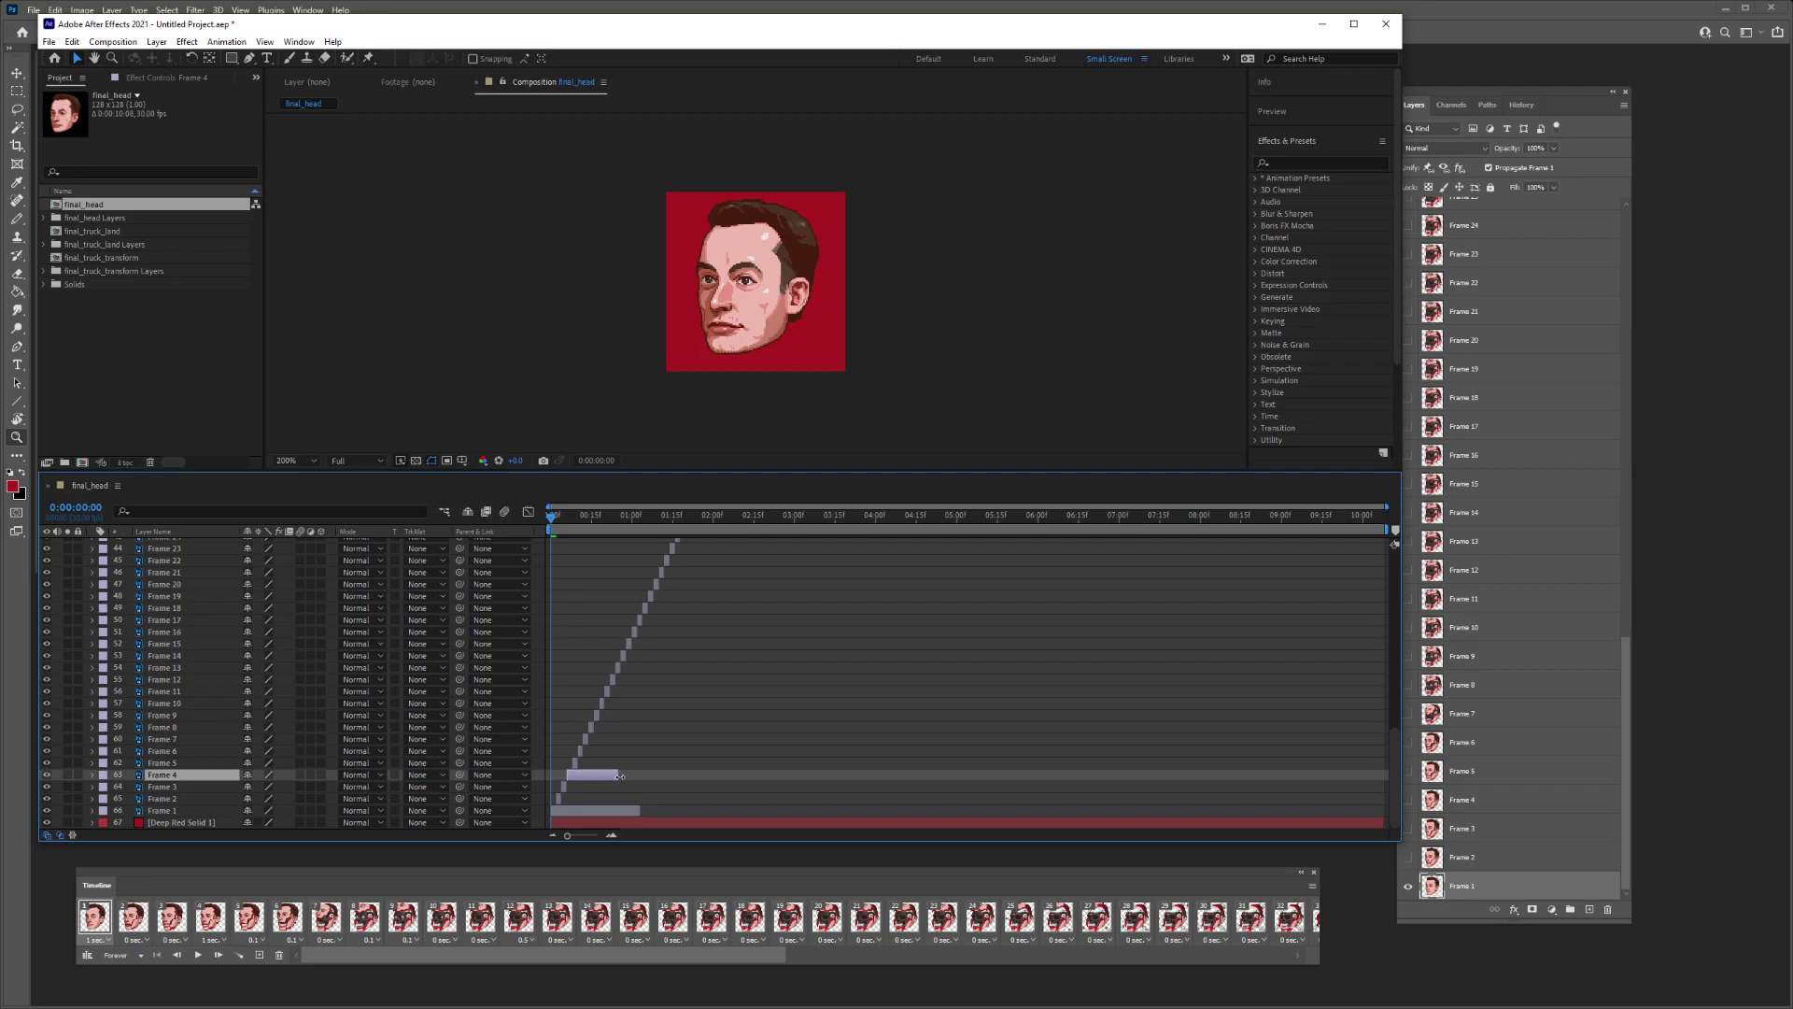
pyautogui.moveTo(618, 776); pyautogui.dragTo(572, 777)
pyautogui.moveTo(585, 785); pyautogui.dragTo(653, 770)
# - Recheck the frame durations in Photoshop and extend the Frame 5 and Frame 6 layers in After Effects to about four frames each
pyautogui.hotkey('alt', 'Tab')
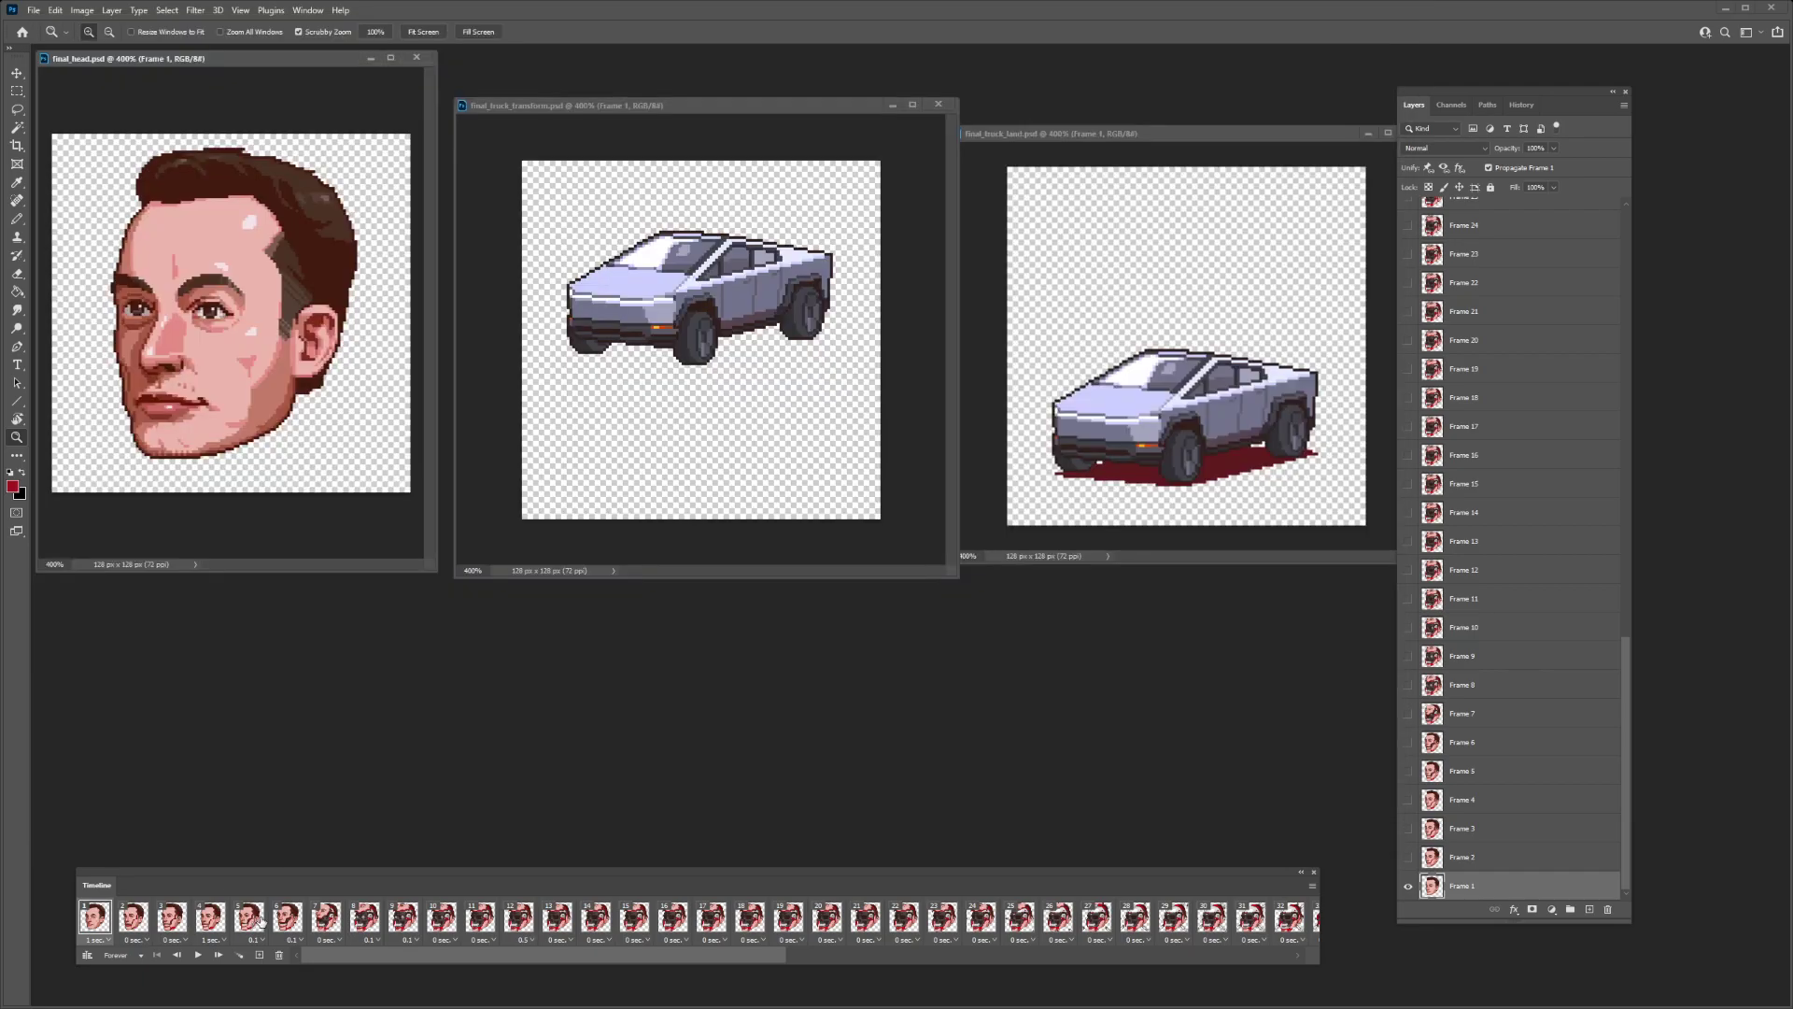
pyautogui.hotkey('alt', 'Tab')
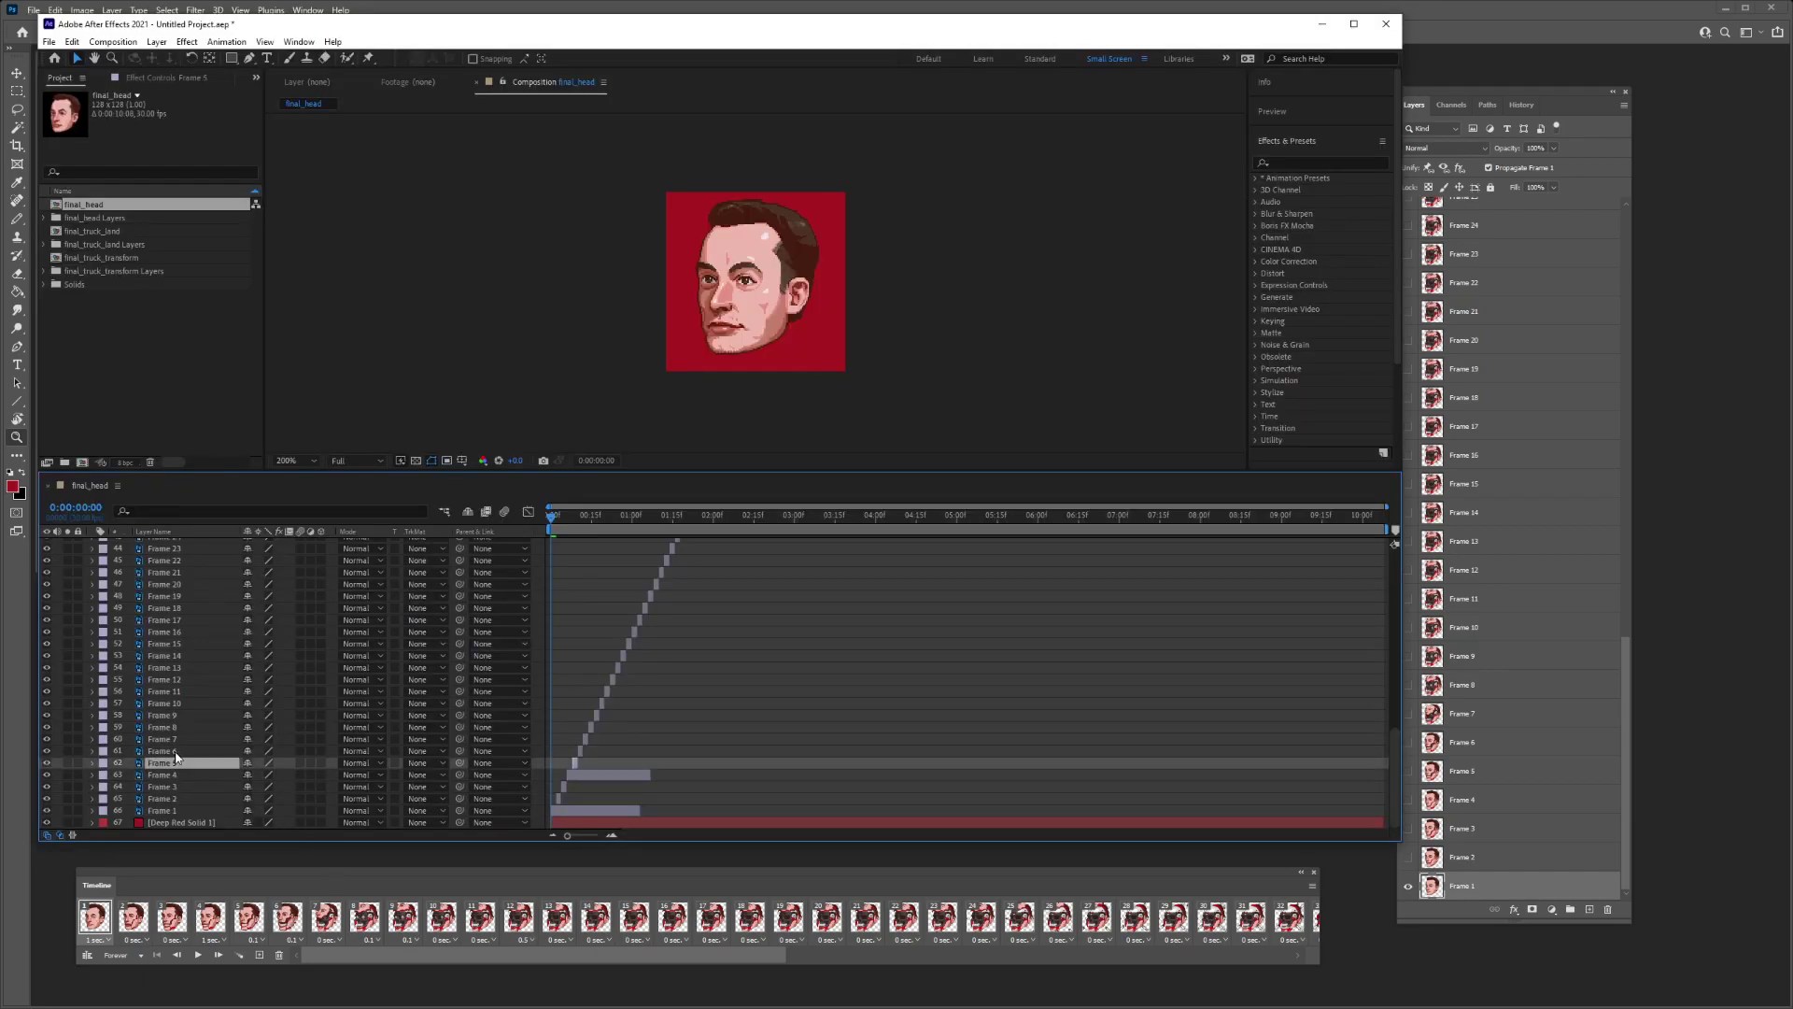
pyautogui.keyDown('ctrl'); pyautogui.click(175, 752); pyautogui.keyUp('ctrl')
pyautogui.scroll(3, 574, 768)
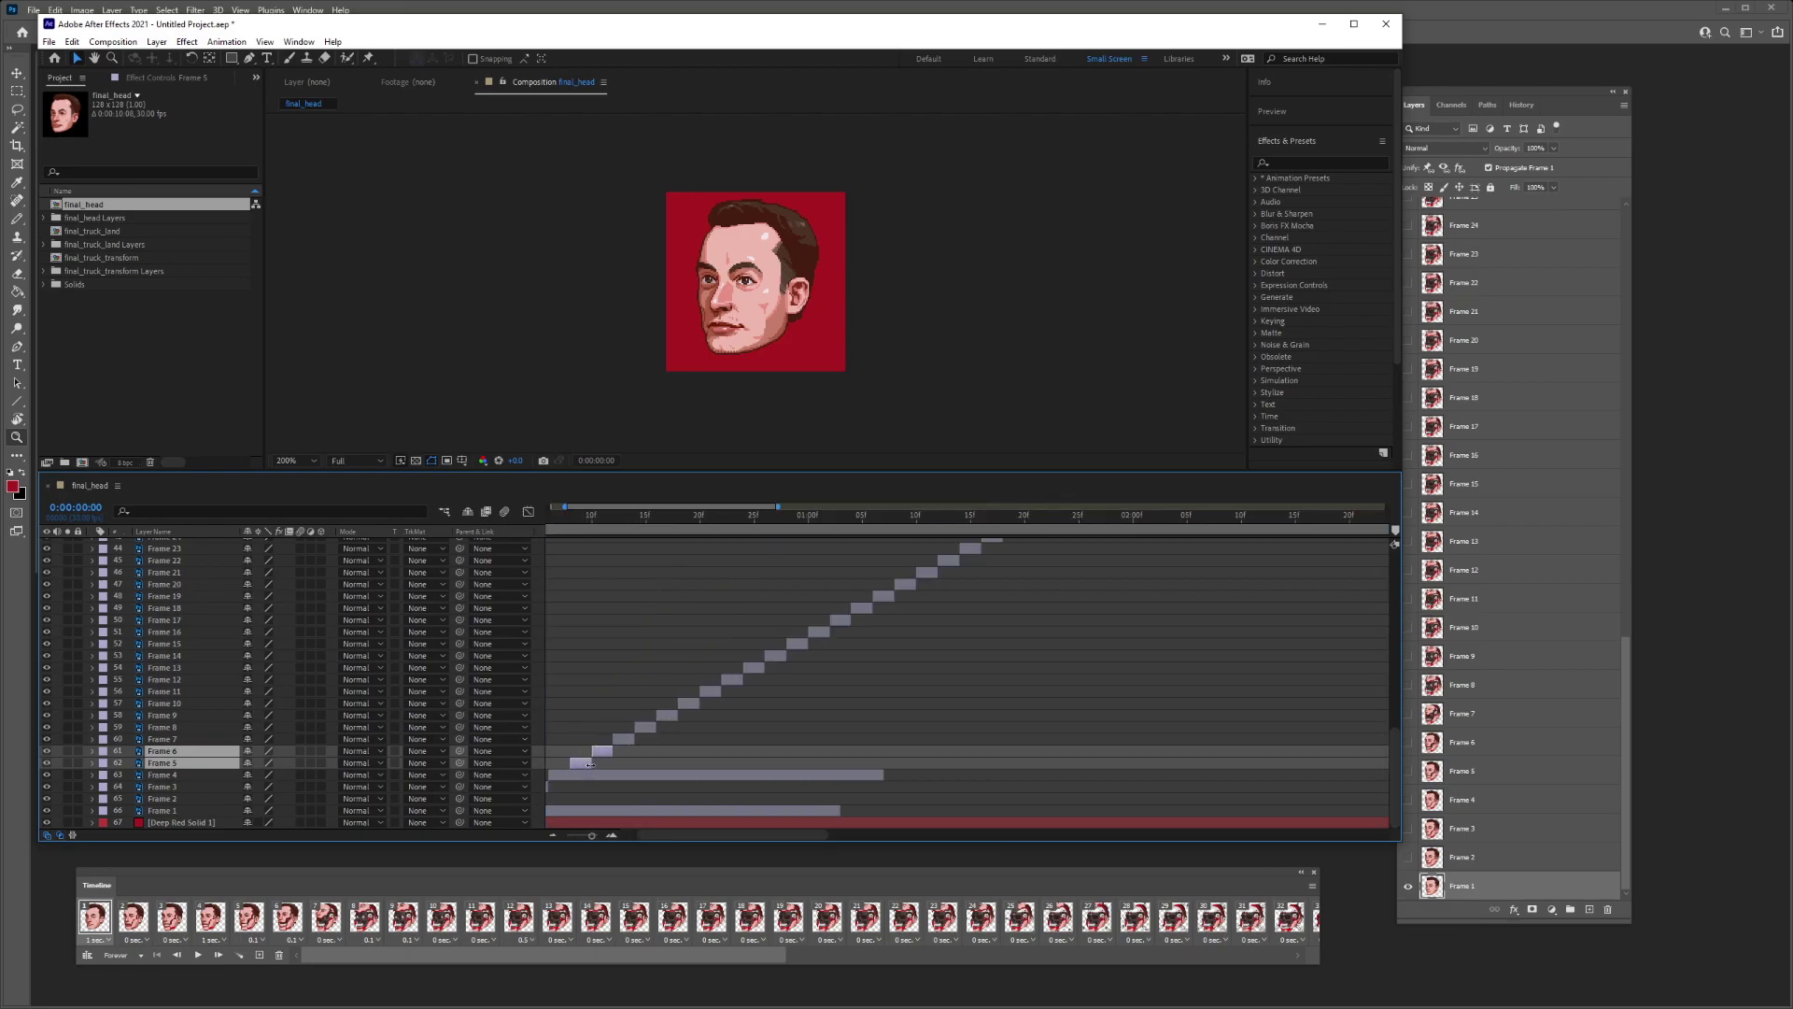
pyautogui.moveTo(589, 767); pyautogui.dragTo(612, 767)
# - Extend the Frame 8 and Frame 9 layers to about four frames each and the Frame 12 layer to about ten frames
pyautogui.click(172, 729)
pyautogui.keyDown('ctrl'); pyautogui.click(173, 714); pyautogui.keyUp('ctrl')
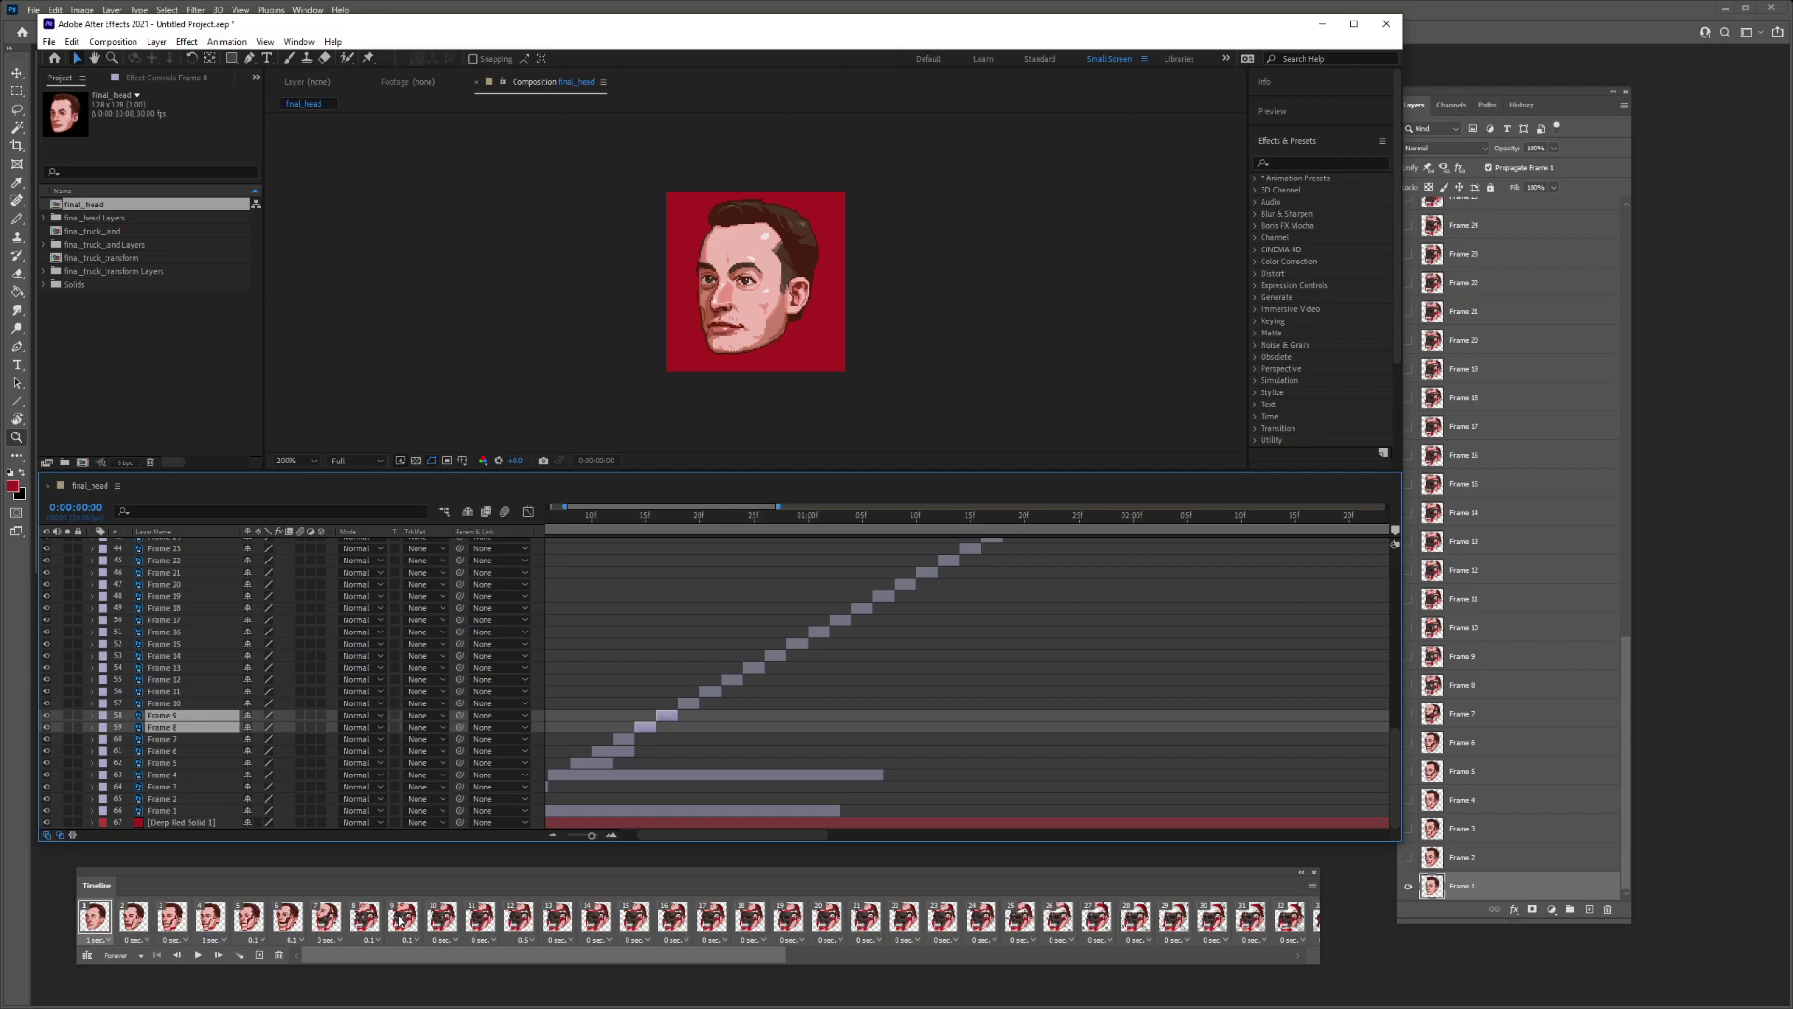
pyautogui.moveTo(662, 729); pyautogui.dragTo(682, 730)
pyautogui.click(194, 681)
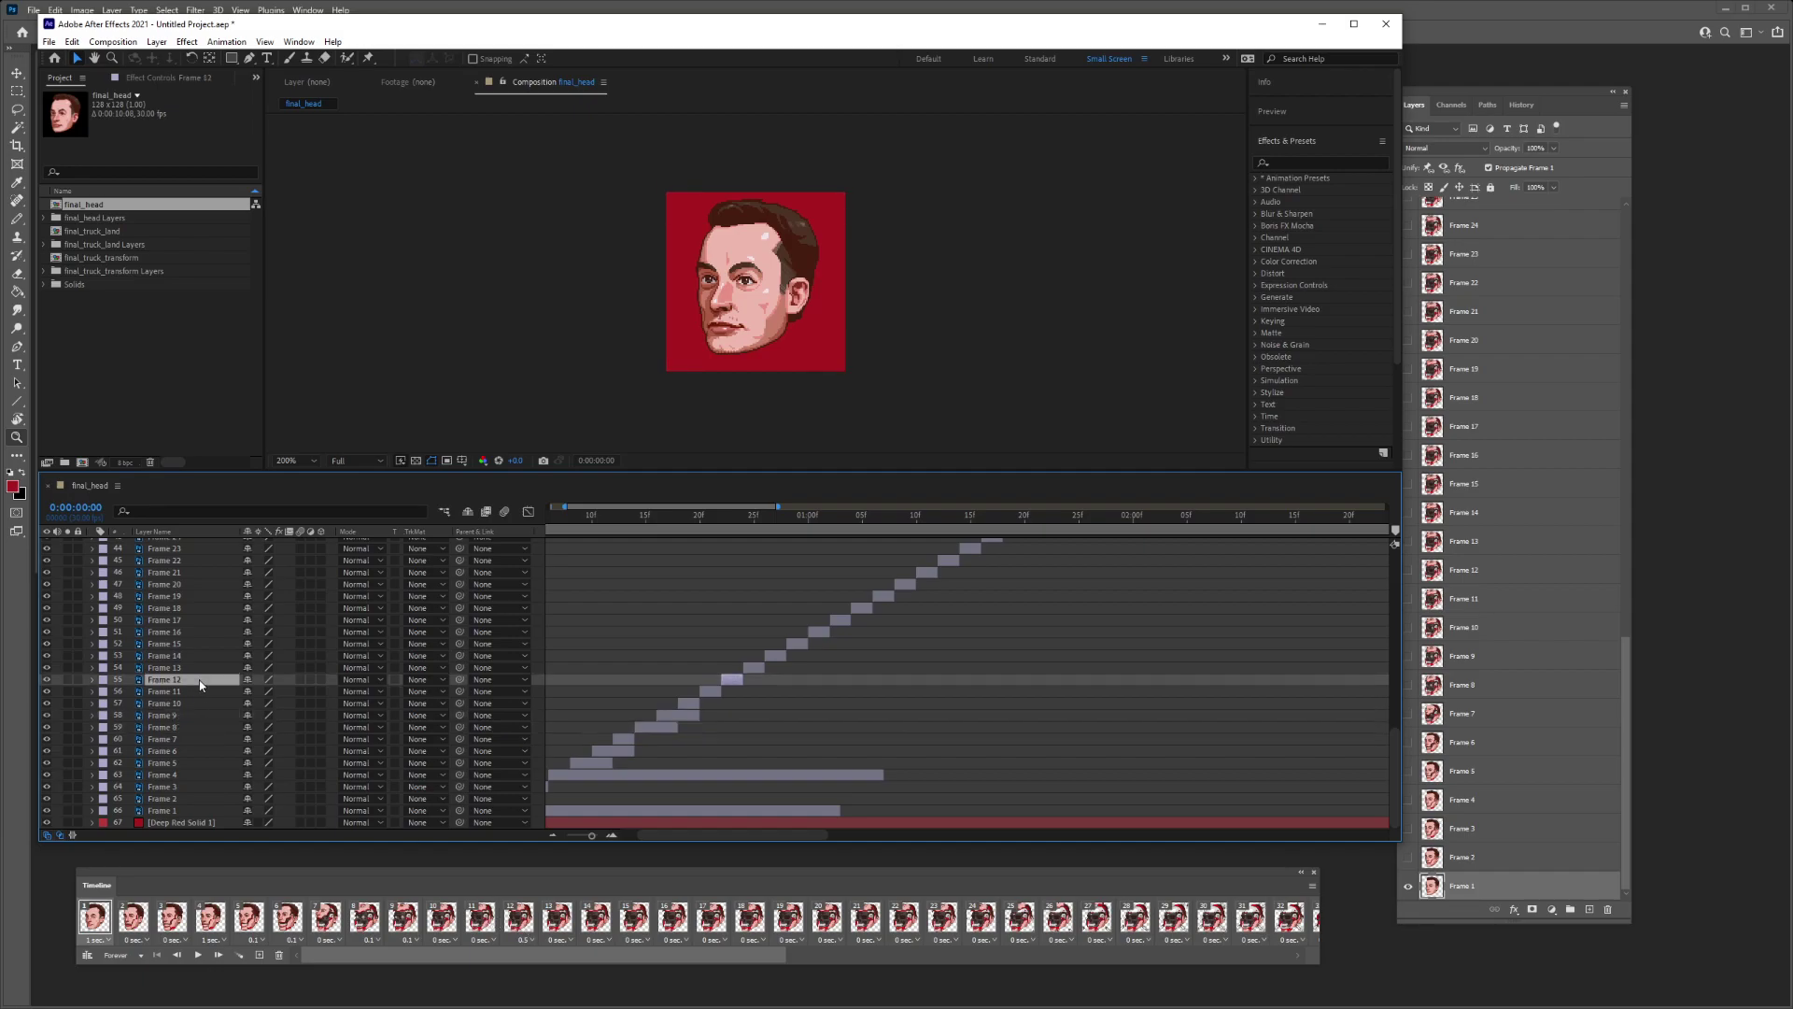
pyautogui.moveTo(744, 681); pyautogui.dragTo(829, 689)
# - Look through the remaining head frame durations in Photoshop and extend the Frame 50 layer in After Effects to about eight frames
pyautogui.moveTo(742, 957); pyautogui.dragTo(1141, 951)
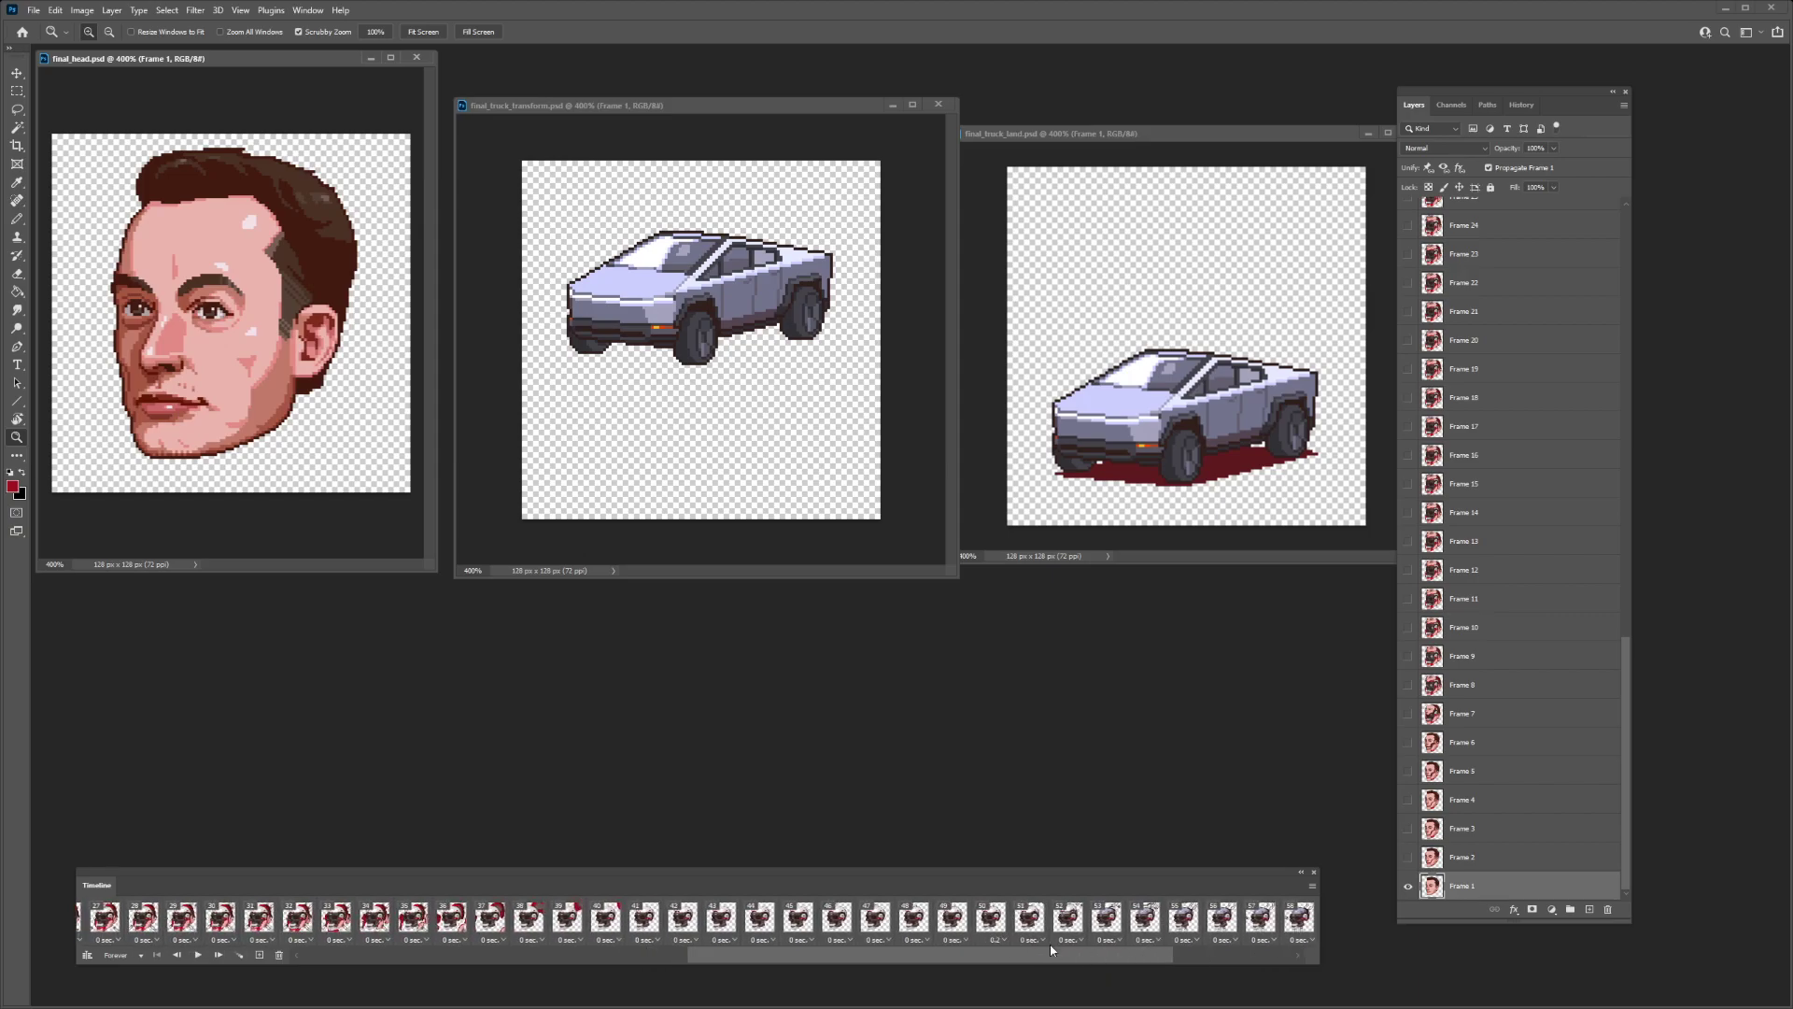
pyautogui.click(998, 925)
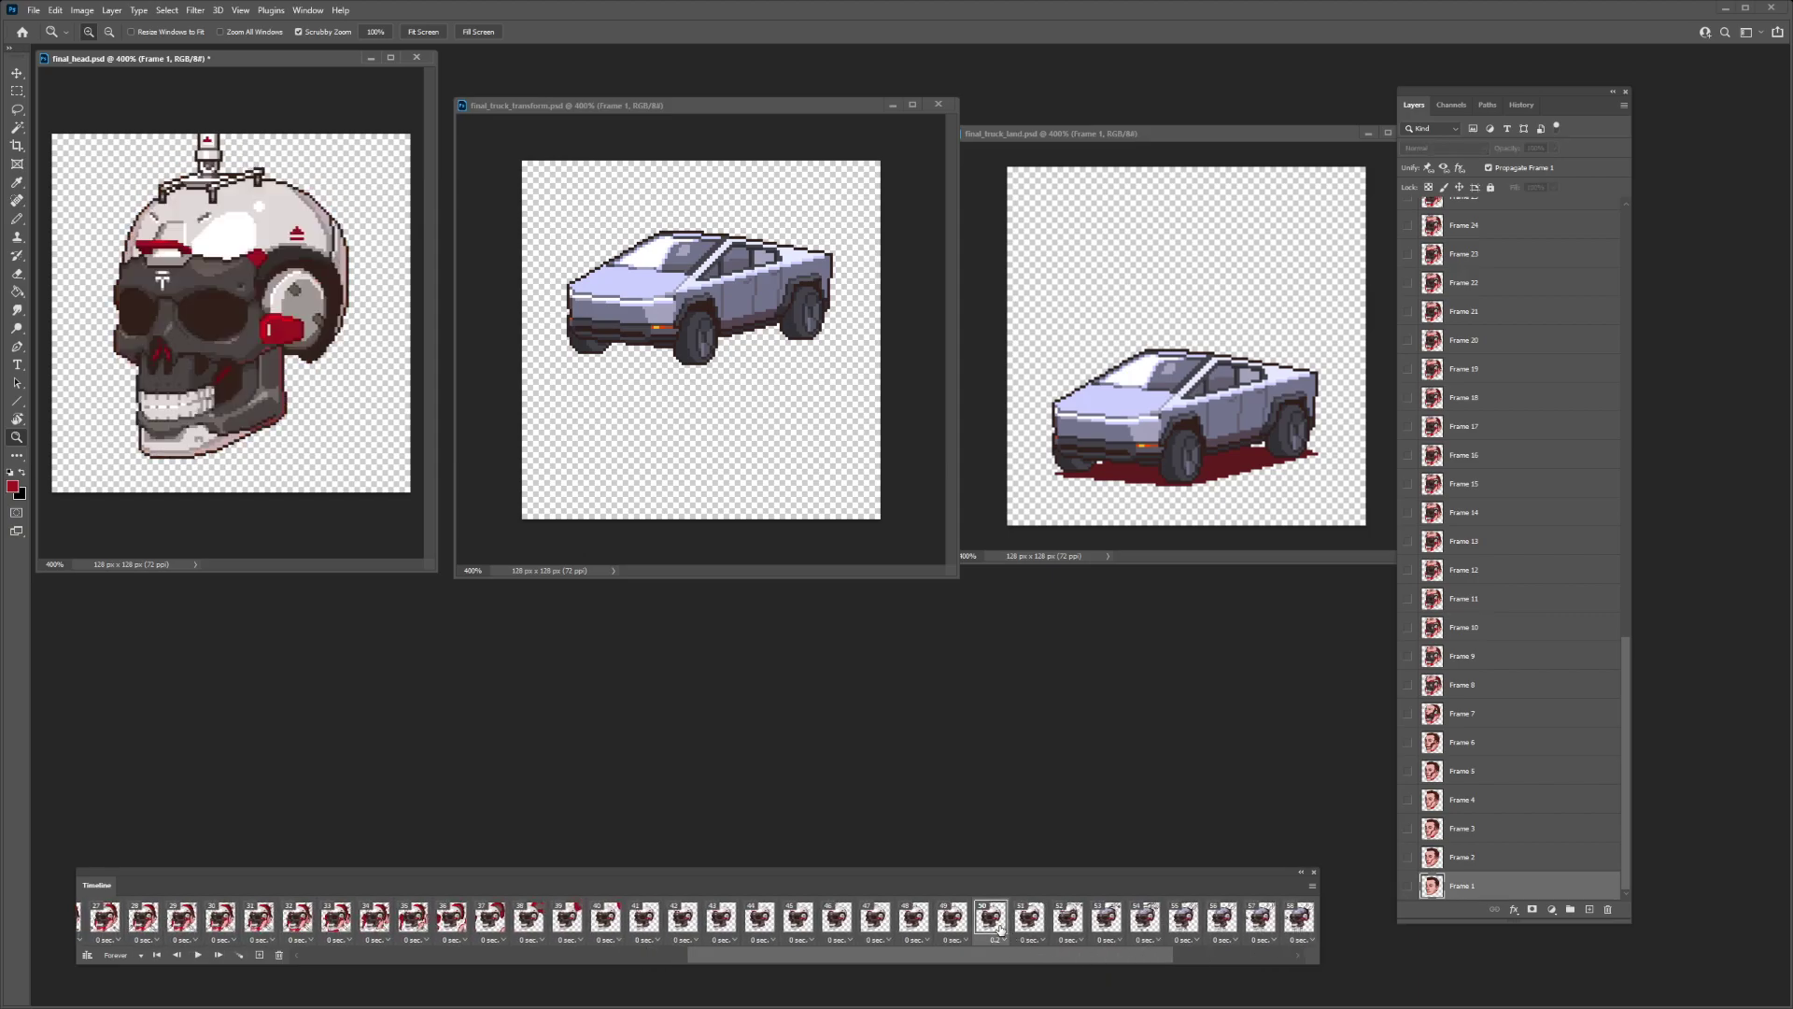
pyautogui.moveTo(939, 956); pyautogui.dragTo(1123, 958)
pyautogui.hotkey('alt', 'Tab')
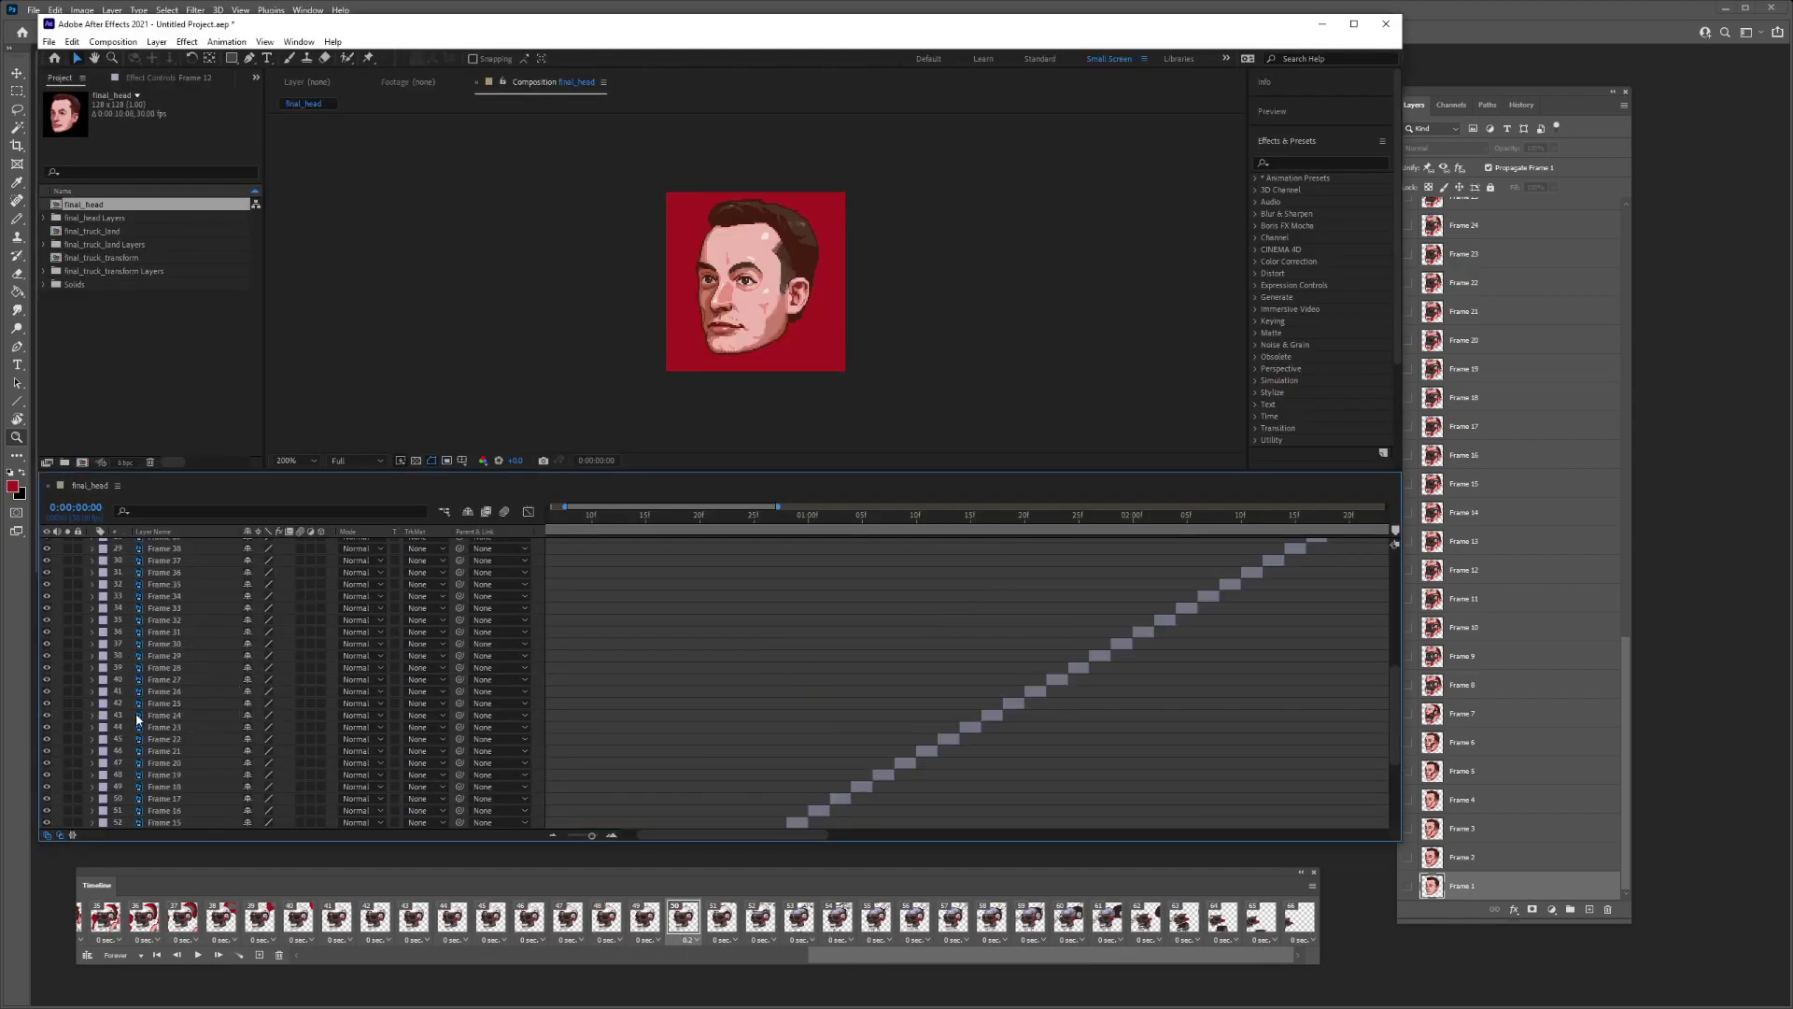
pyautogui.scroll(6, 190, 595)
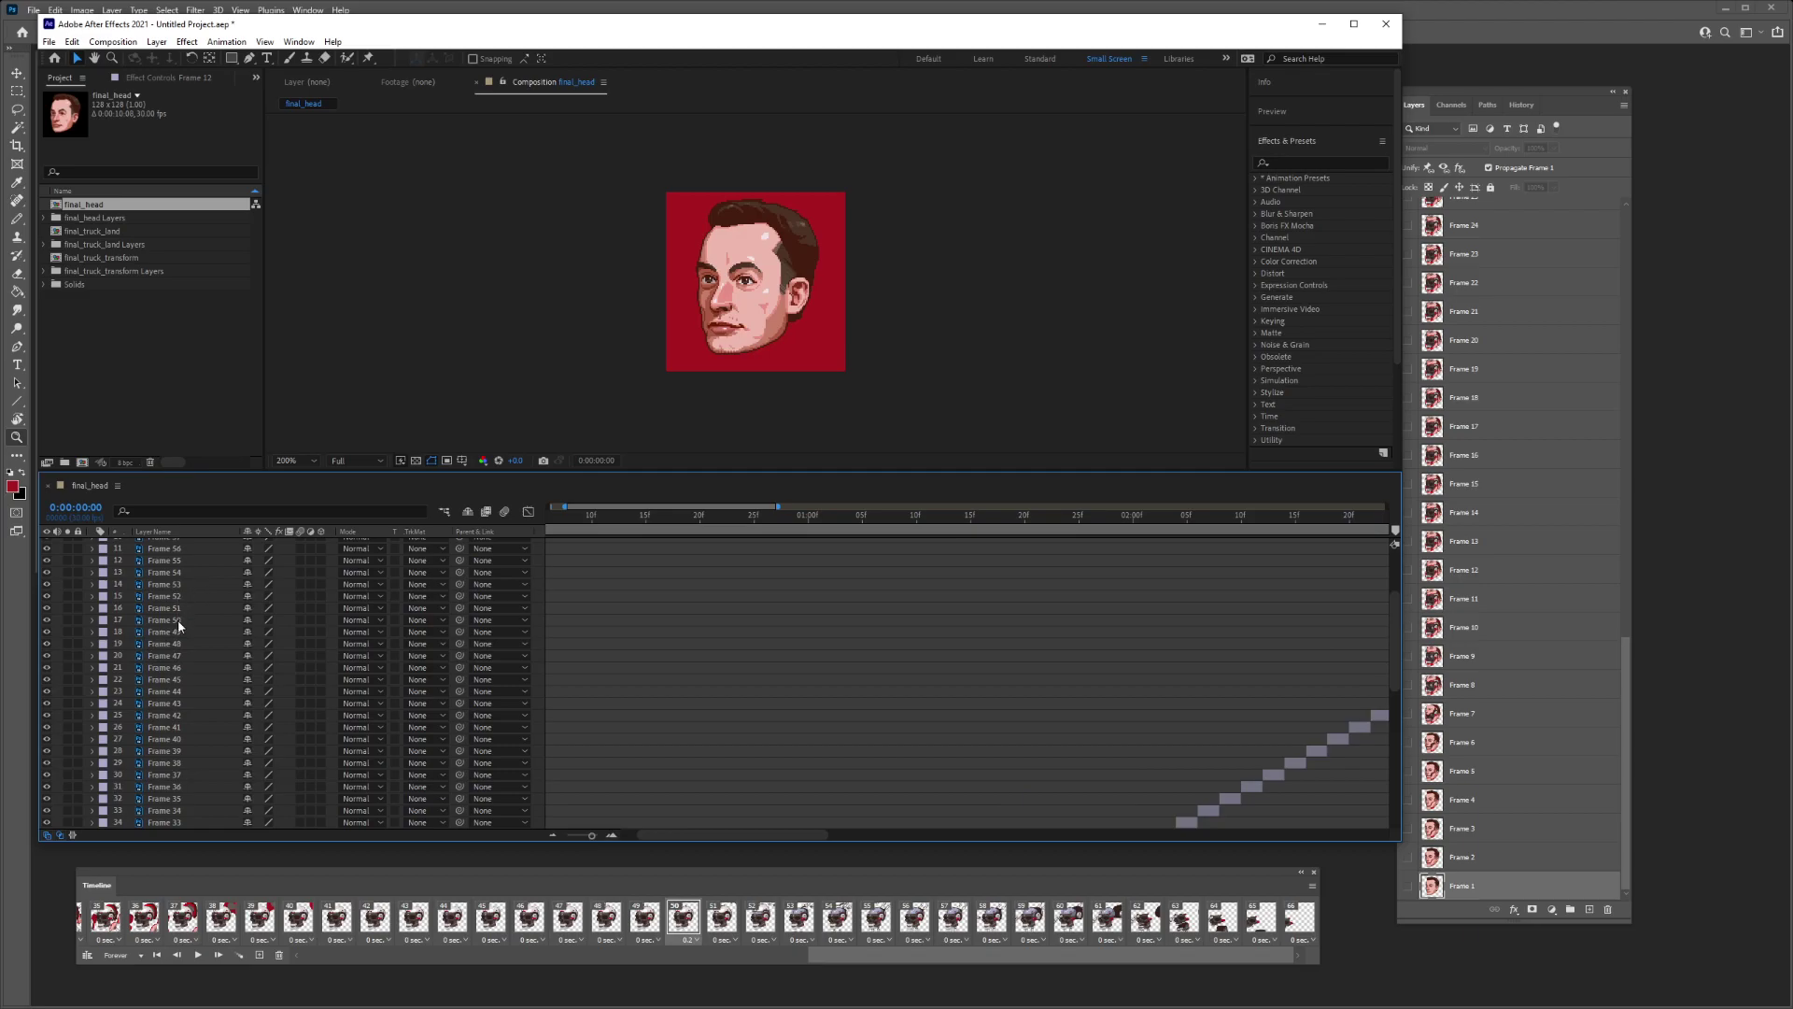
pyautogui.click(177, 619)
pyautogui.moveTo(712, 832); pyautogui.dragTo(908, 832)
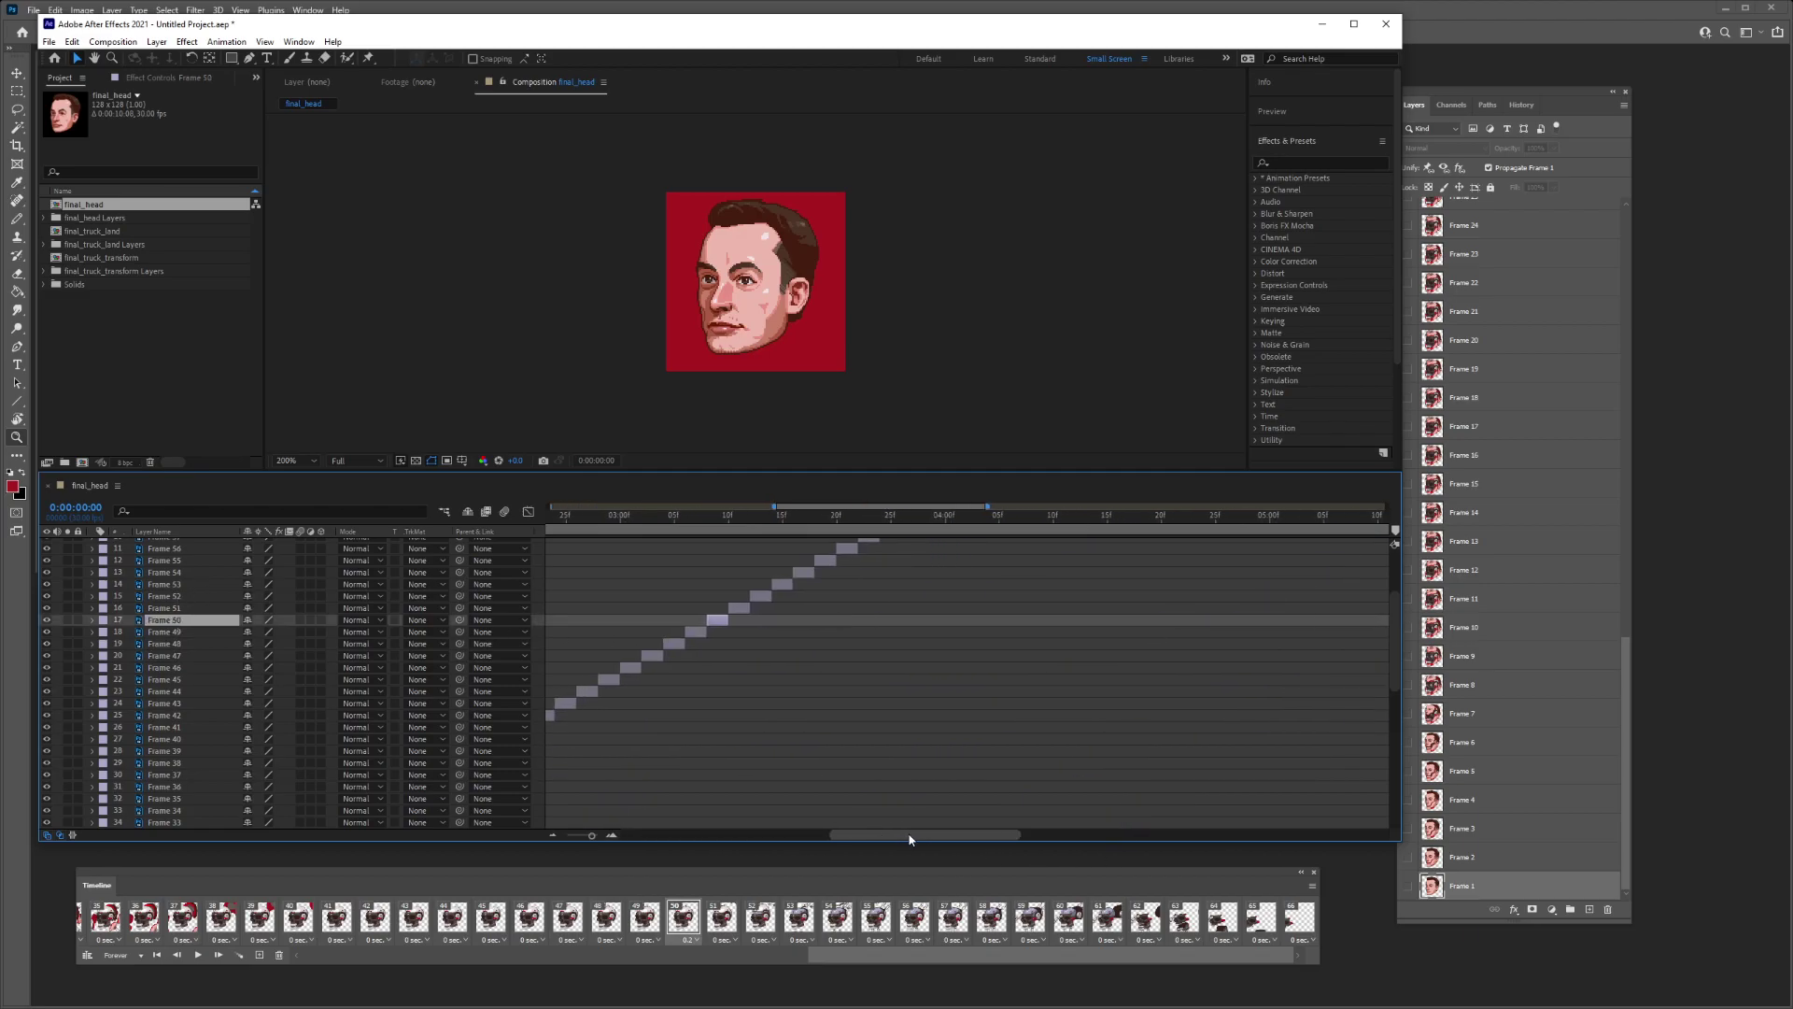
pyautogui.moveTo(729, 620); pyautogui.dragTo(791, 622)
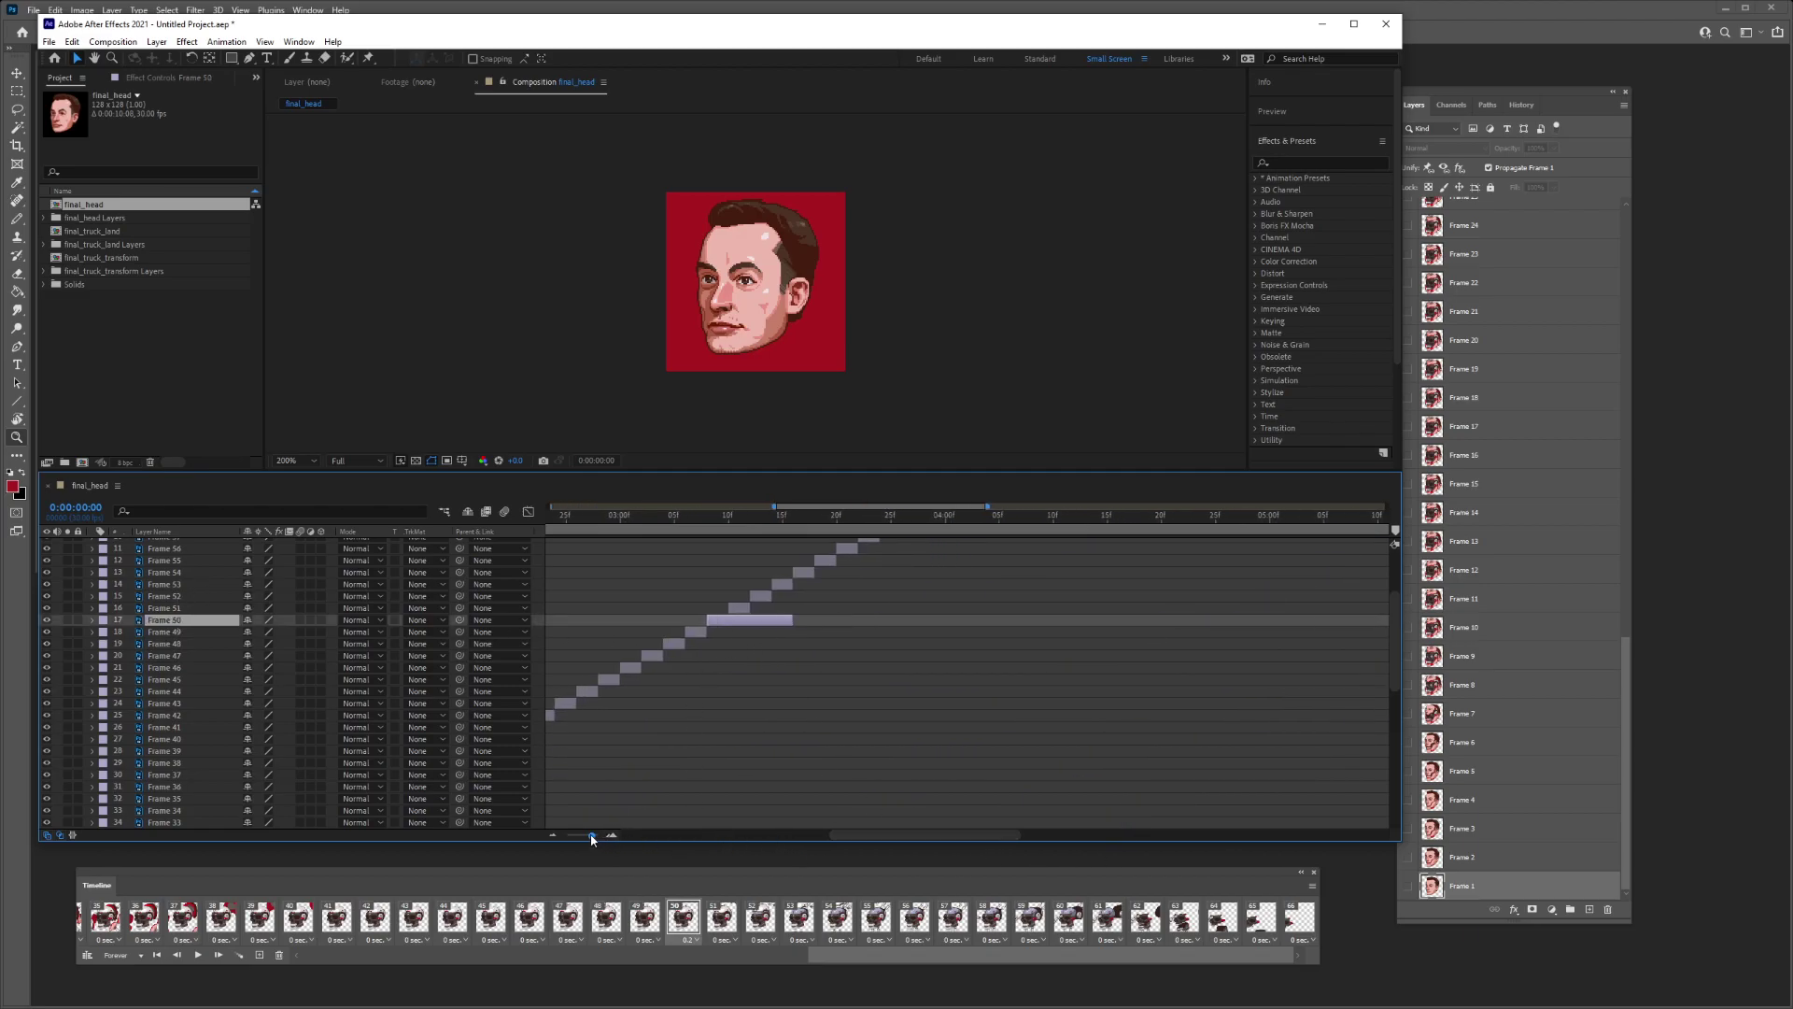
# - Select all the frame layers starting from Frame 1 and resequence them end to end with Sequence Layers, without overlap
pyautogui.moveTo(591, 834); pyautogui.dragTo(516, 834)
pyautogui.scroll(-11, 497, 734)
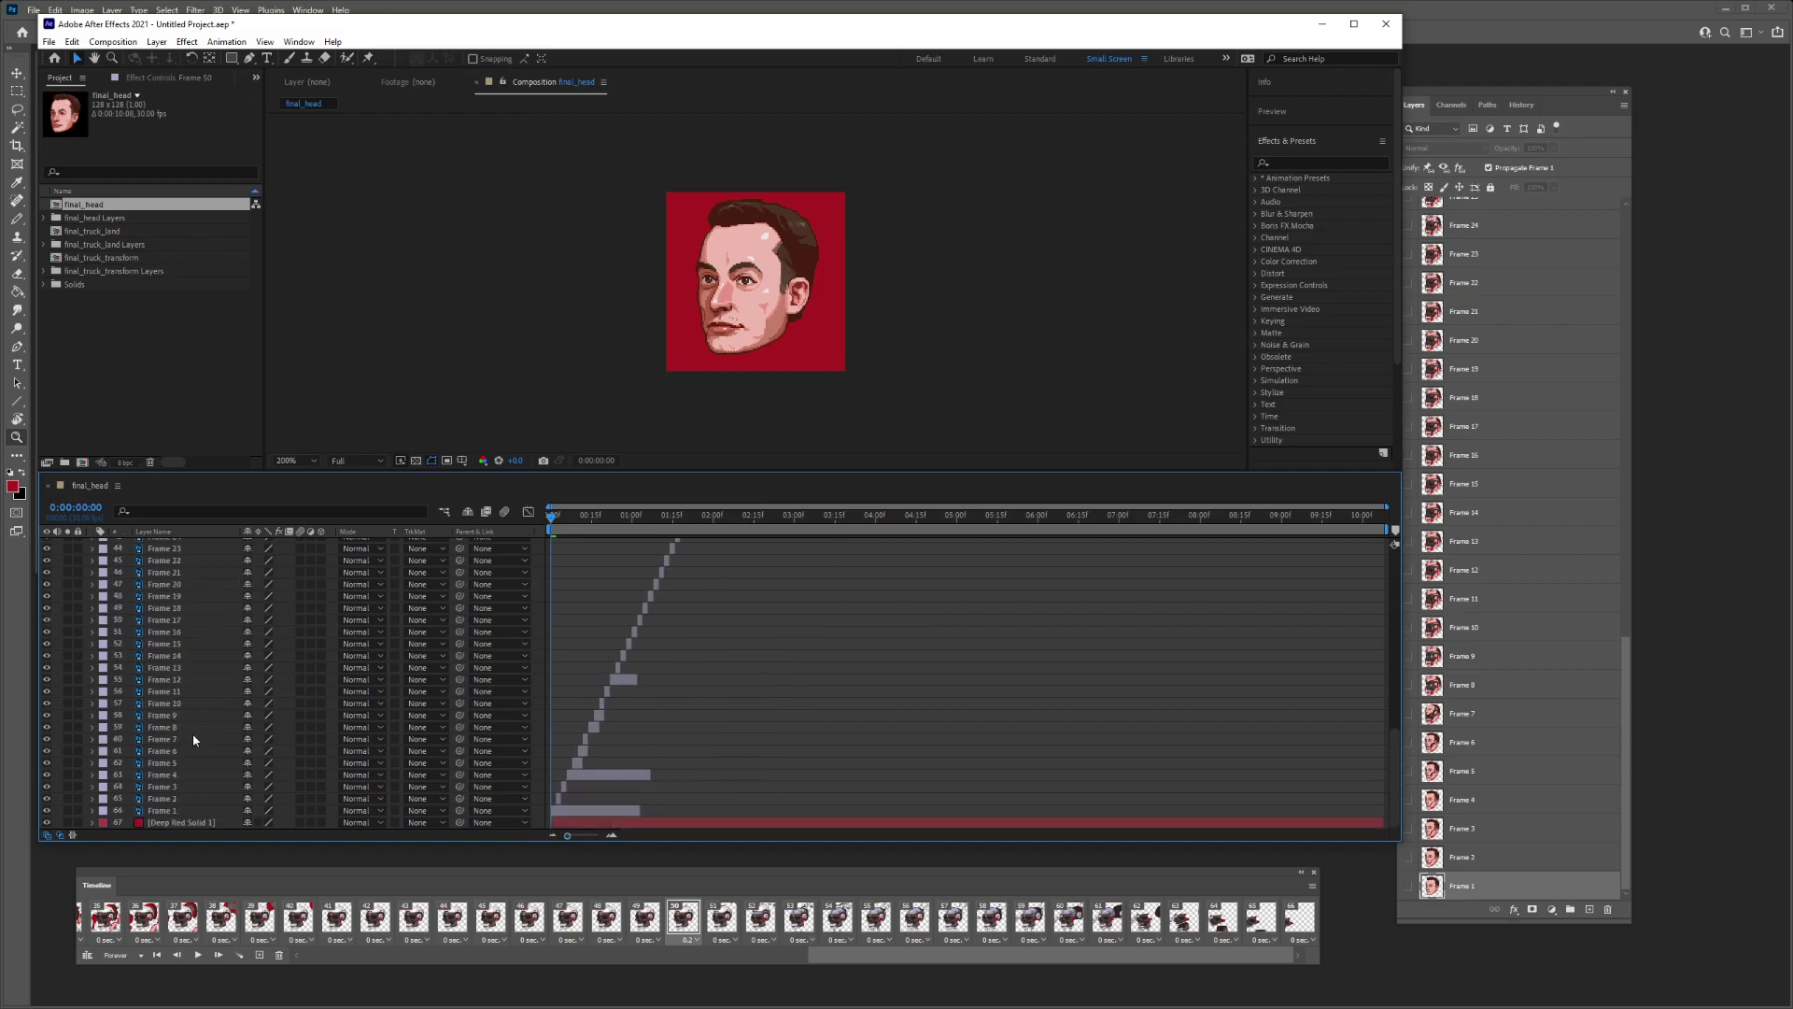
pyautogui.click(170, 810)
pyautogui.scroll(8, 161, 784)
pyautogui.scroll(6, 165, 738)
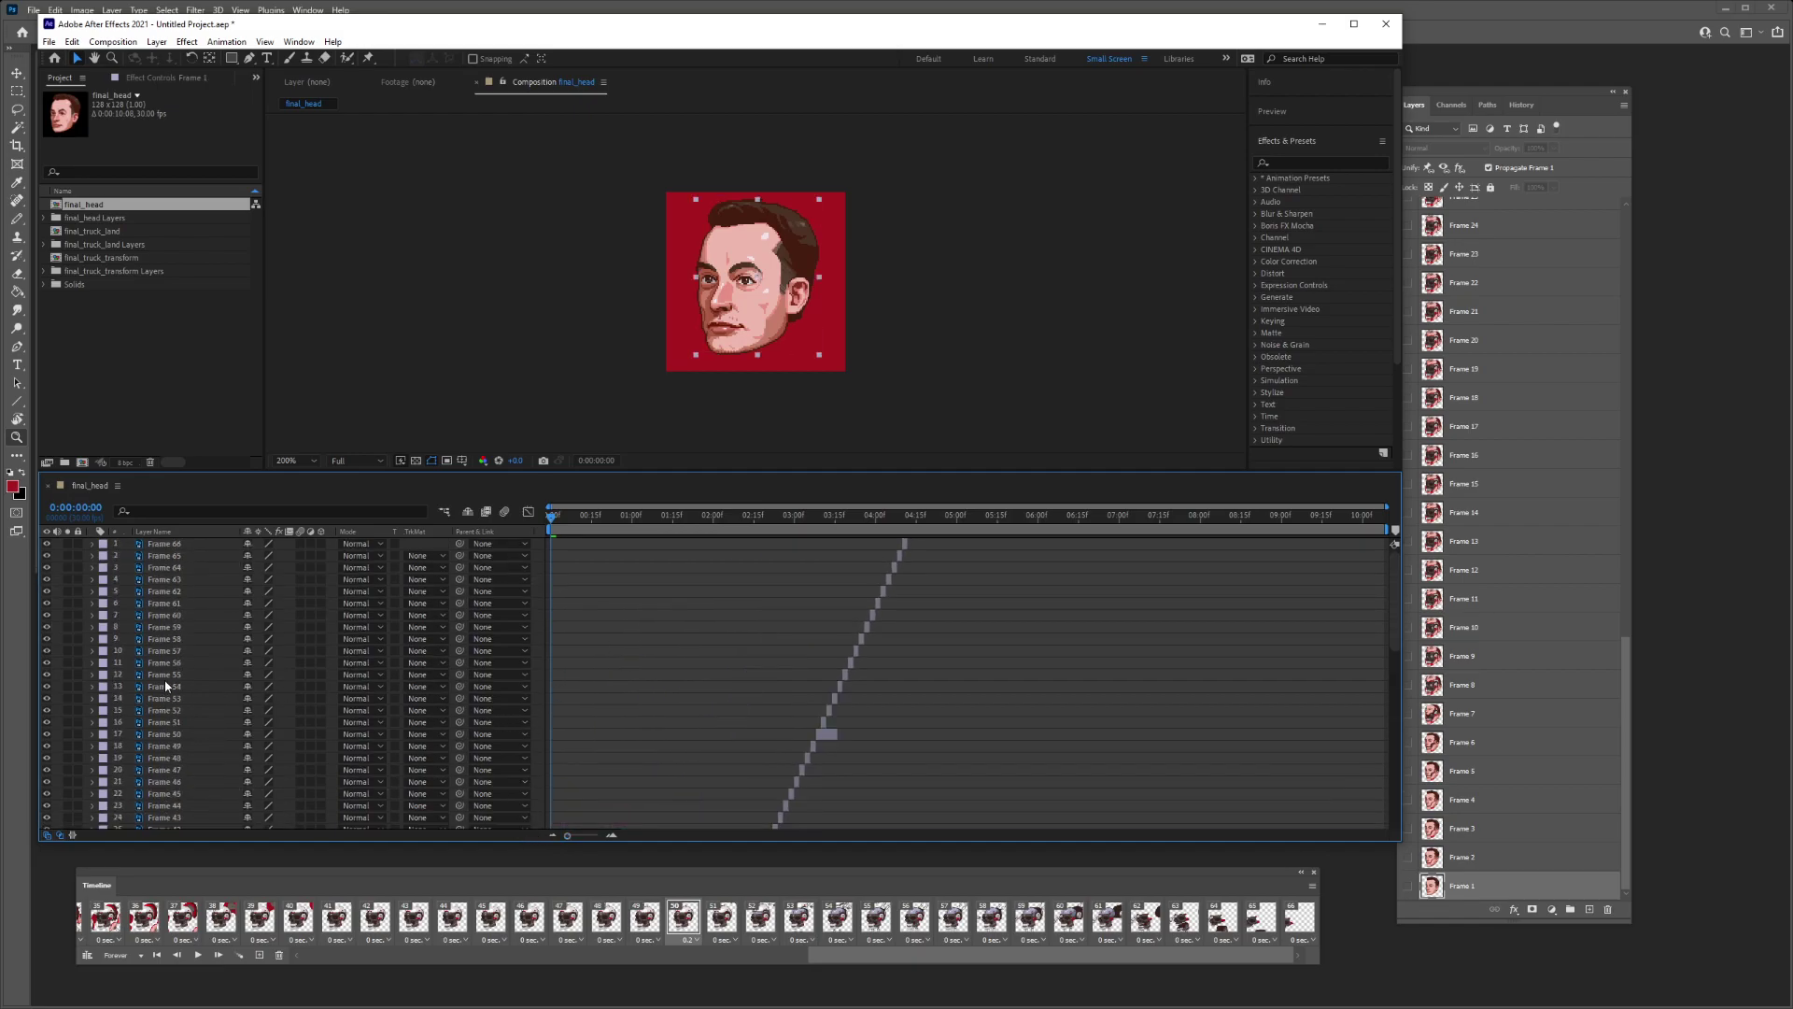
pyautogui.click(165, 531)
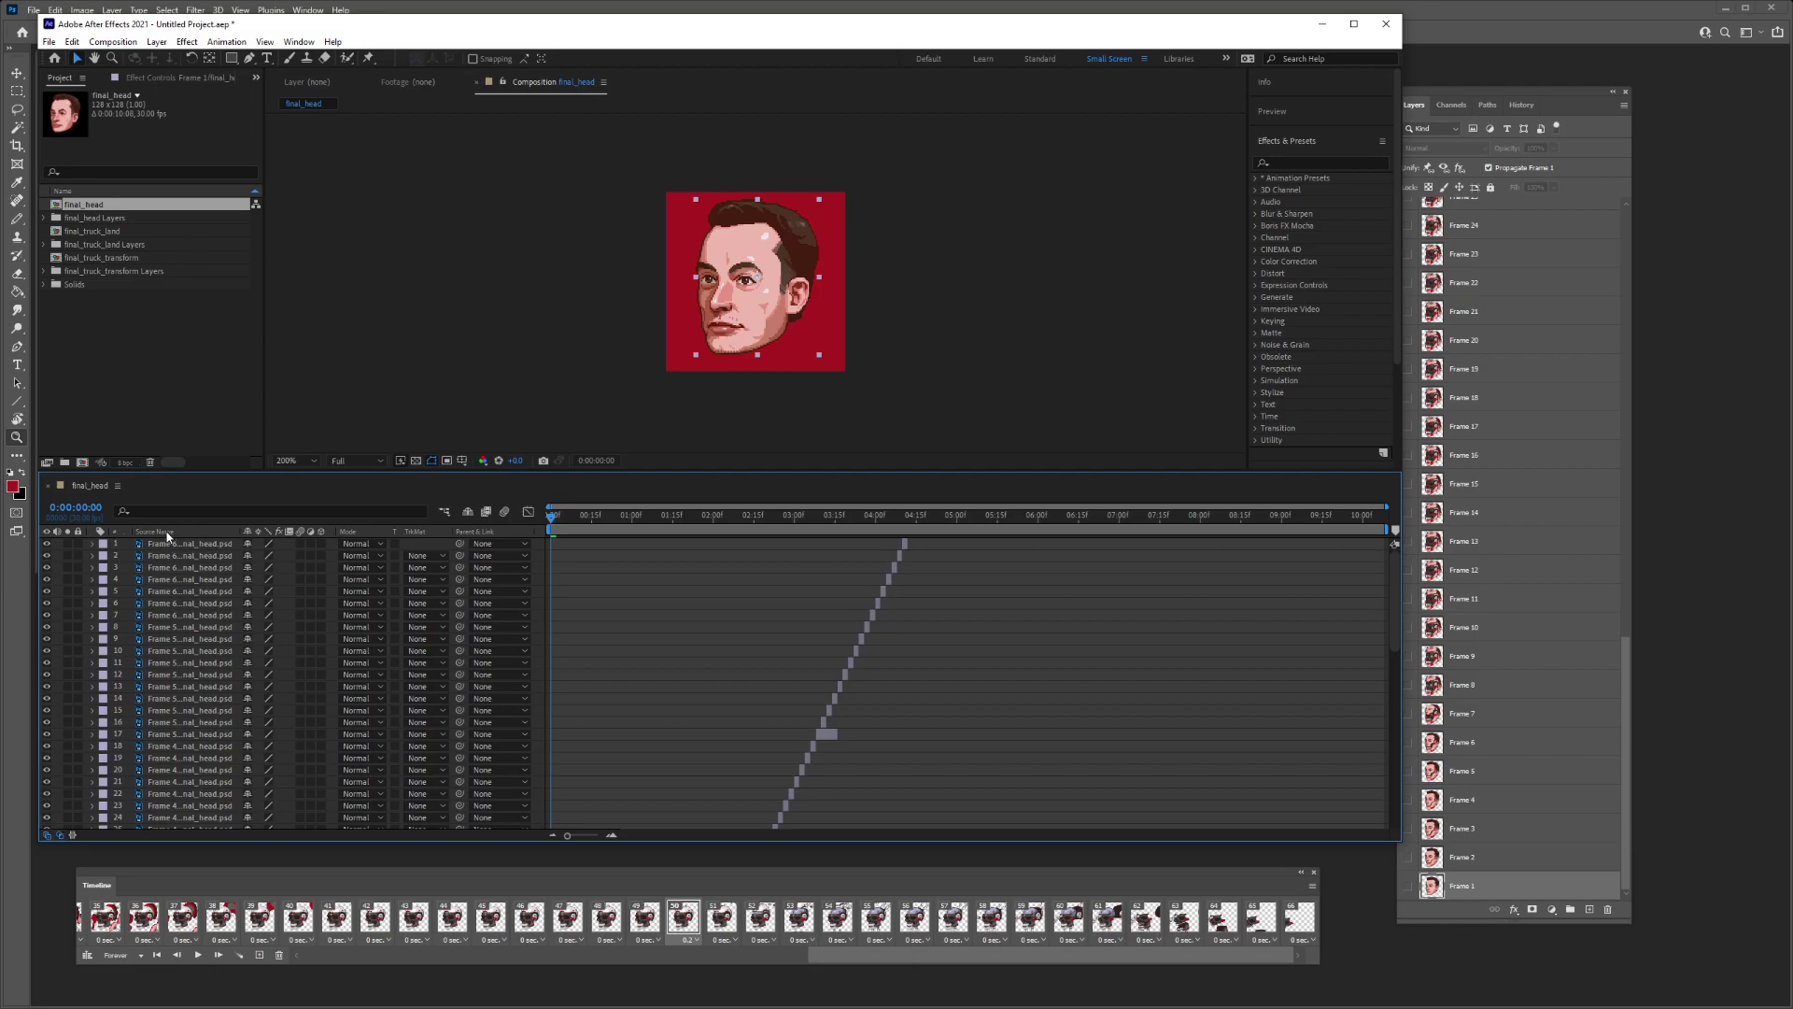
pyautogui.click(164, 531)
pyautogui.hotkey('ctrl', 'a')
pyautogui.rightClick(170, 542)
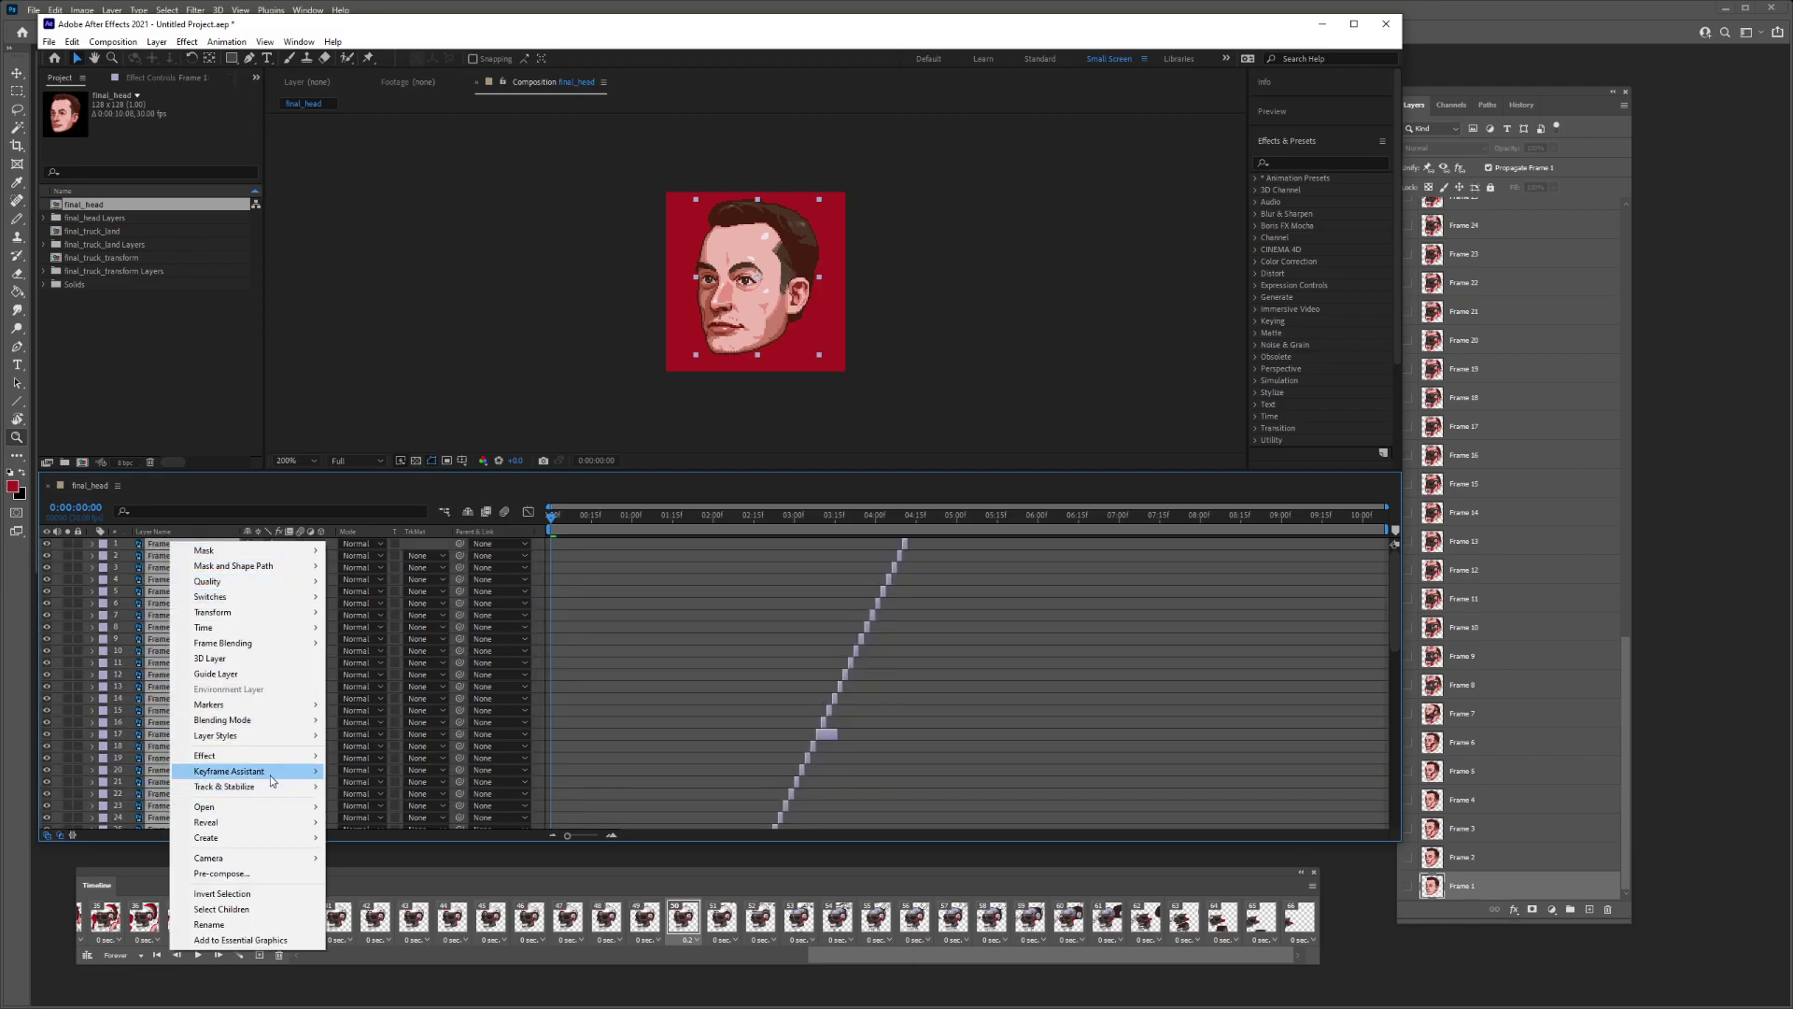
pyautogui.moveTo(271, 771)
pyautogui.click(402, 896)
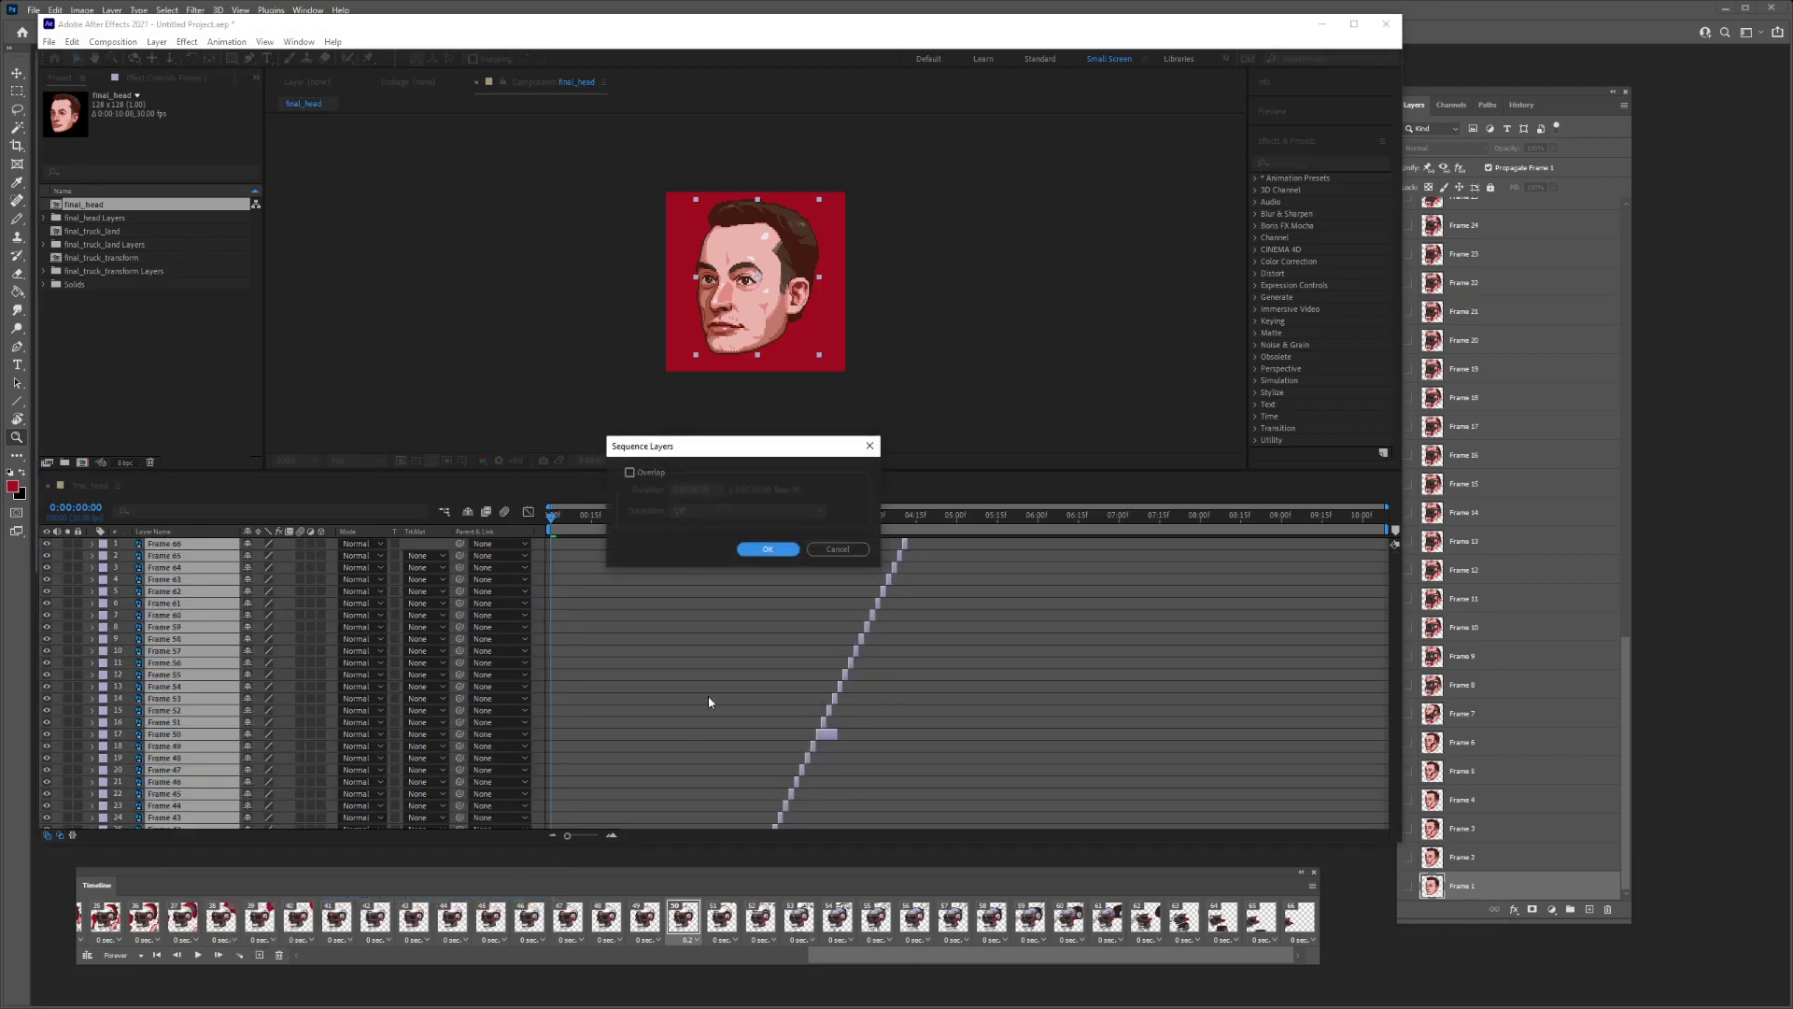
pyautogui.click(764, 550)
pyautogui.scroll(-10, 663, 719)
pyautogui.scroll(-1, 646, 720)
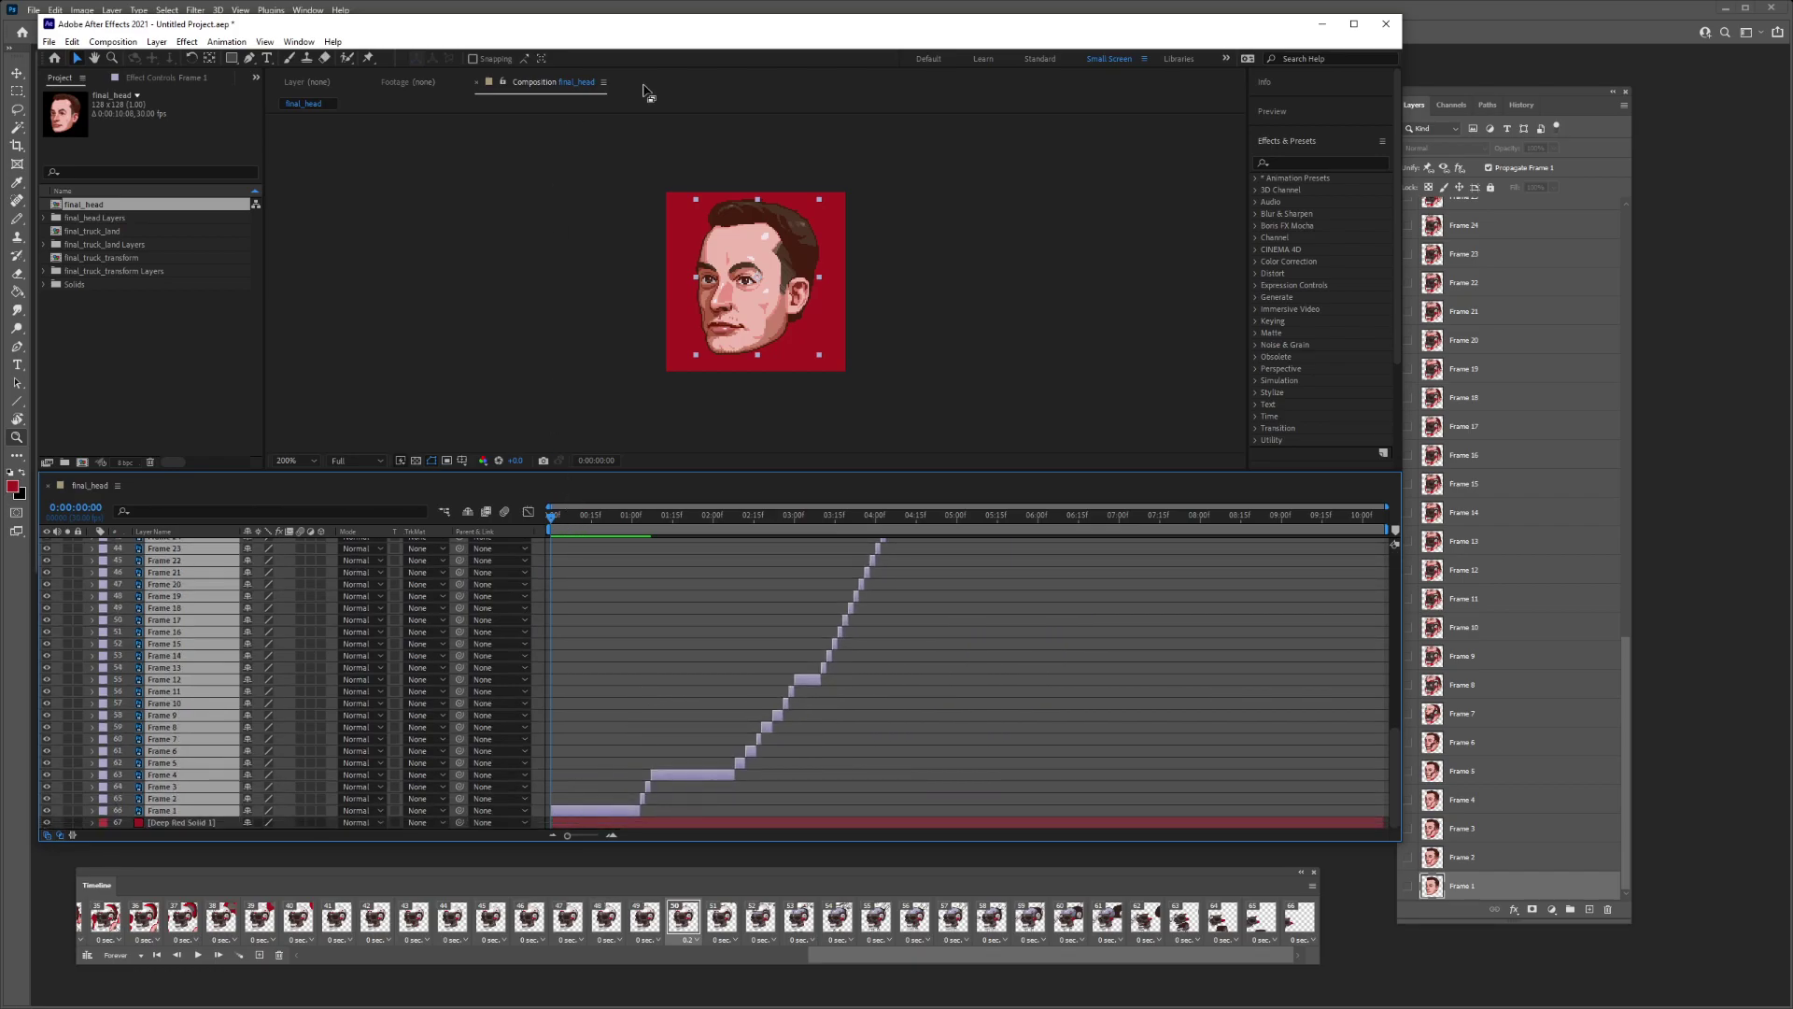
# - Maximize the After Effects window and preview the resequenced head animation from the start
pyautogui.doubleClick(647, 30)
pyautogui.scroll(2, 1023, 373)
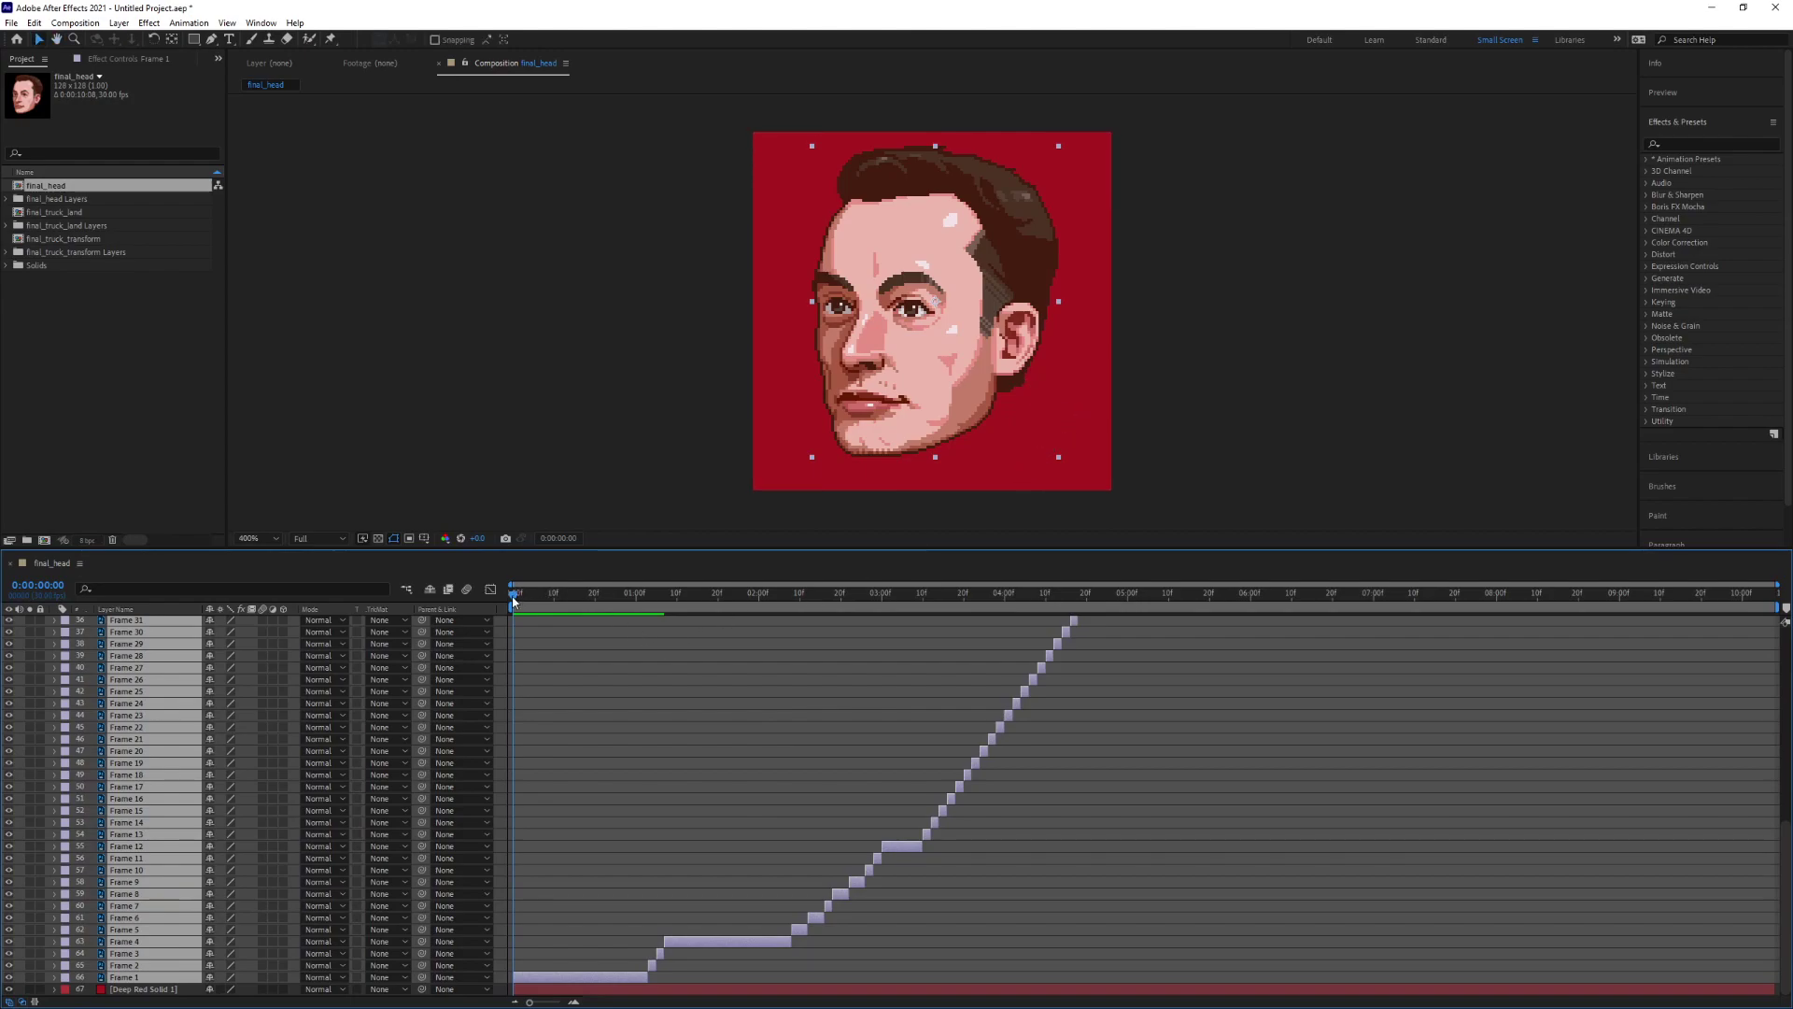
pyautogui.press('space')
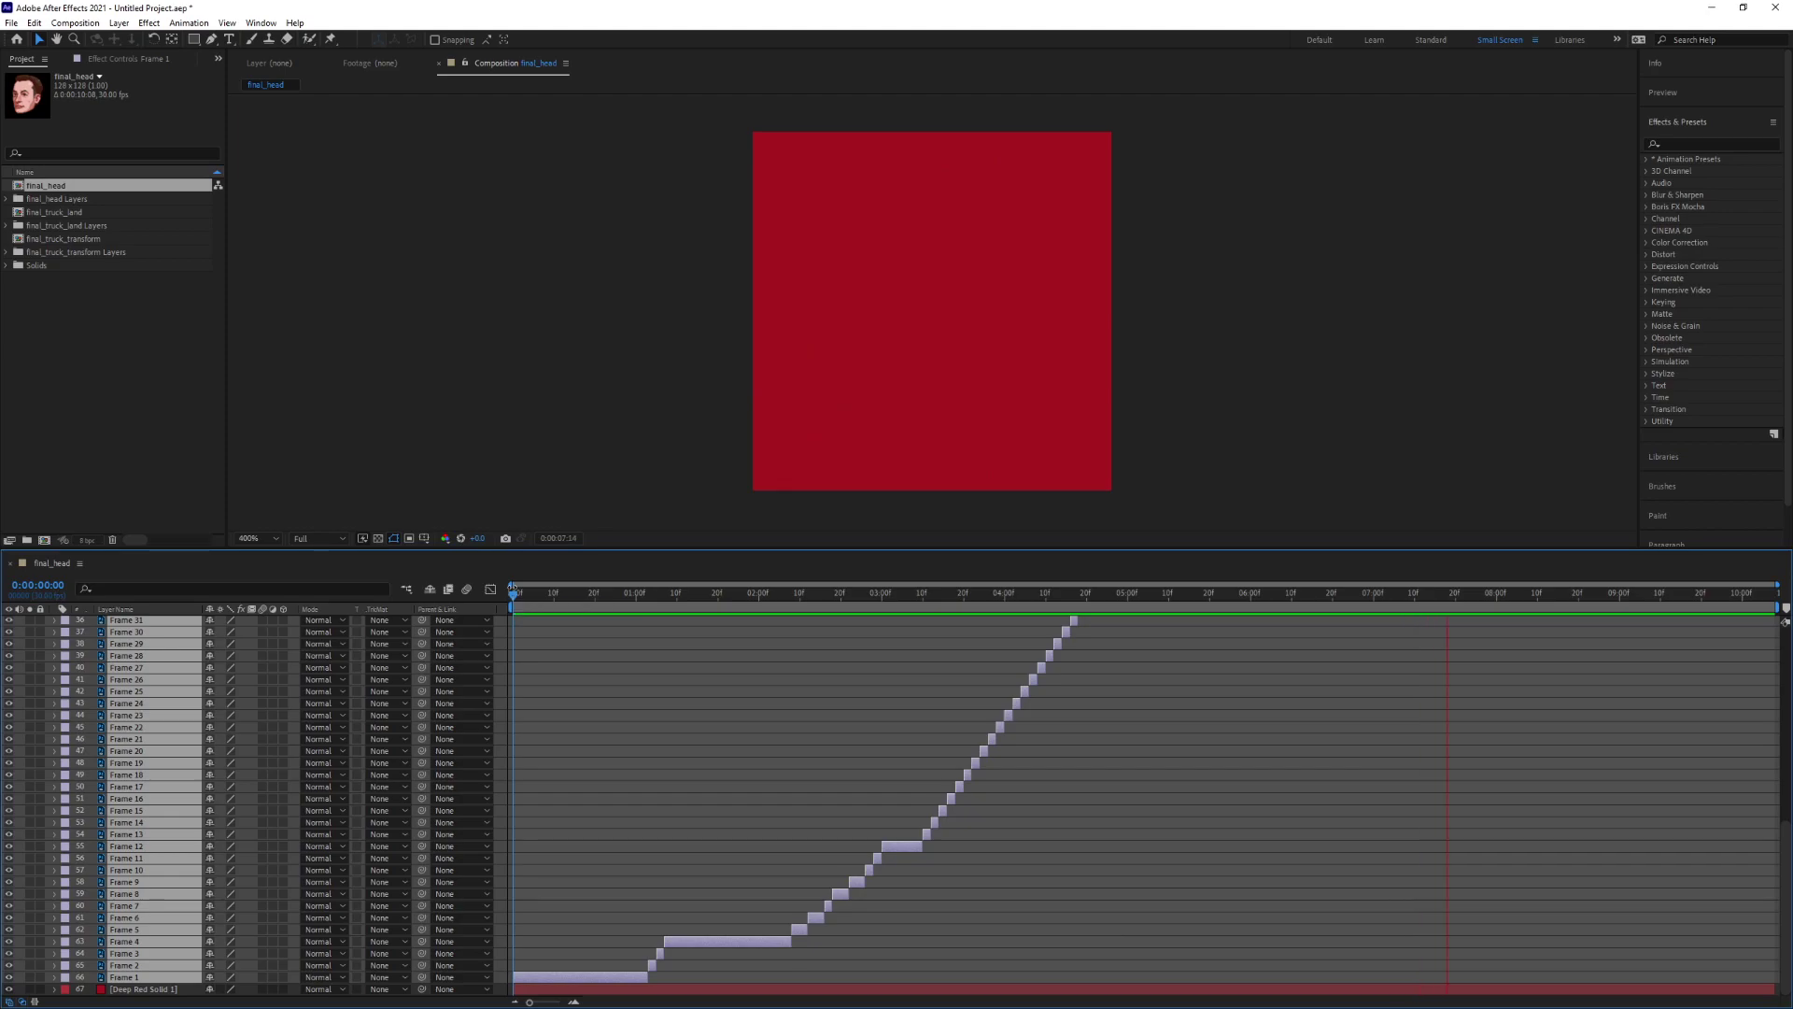
pyautogui.press('space')
pyautogui.click(573, 598)
pyautogui.press('space')
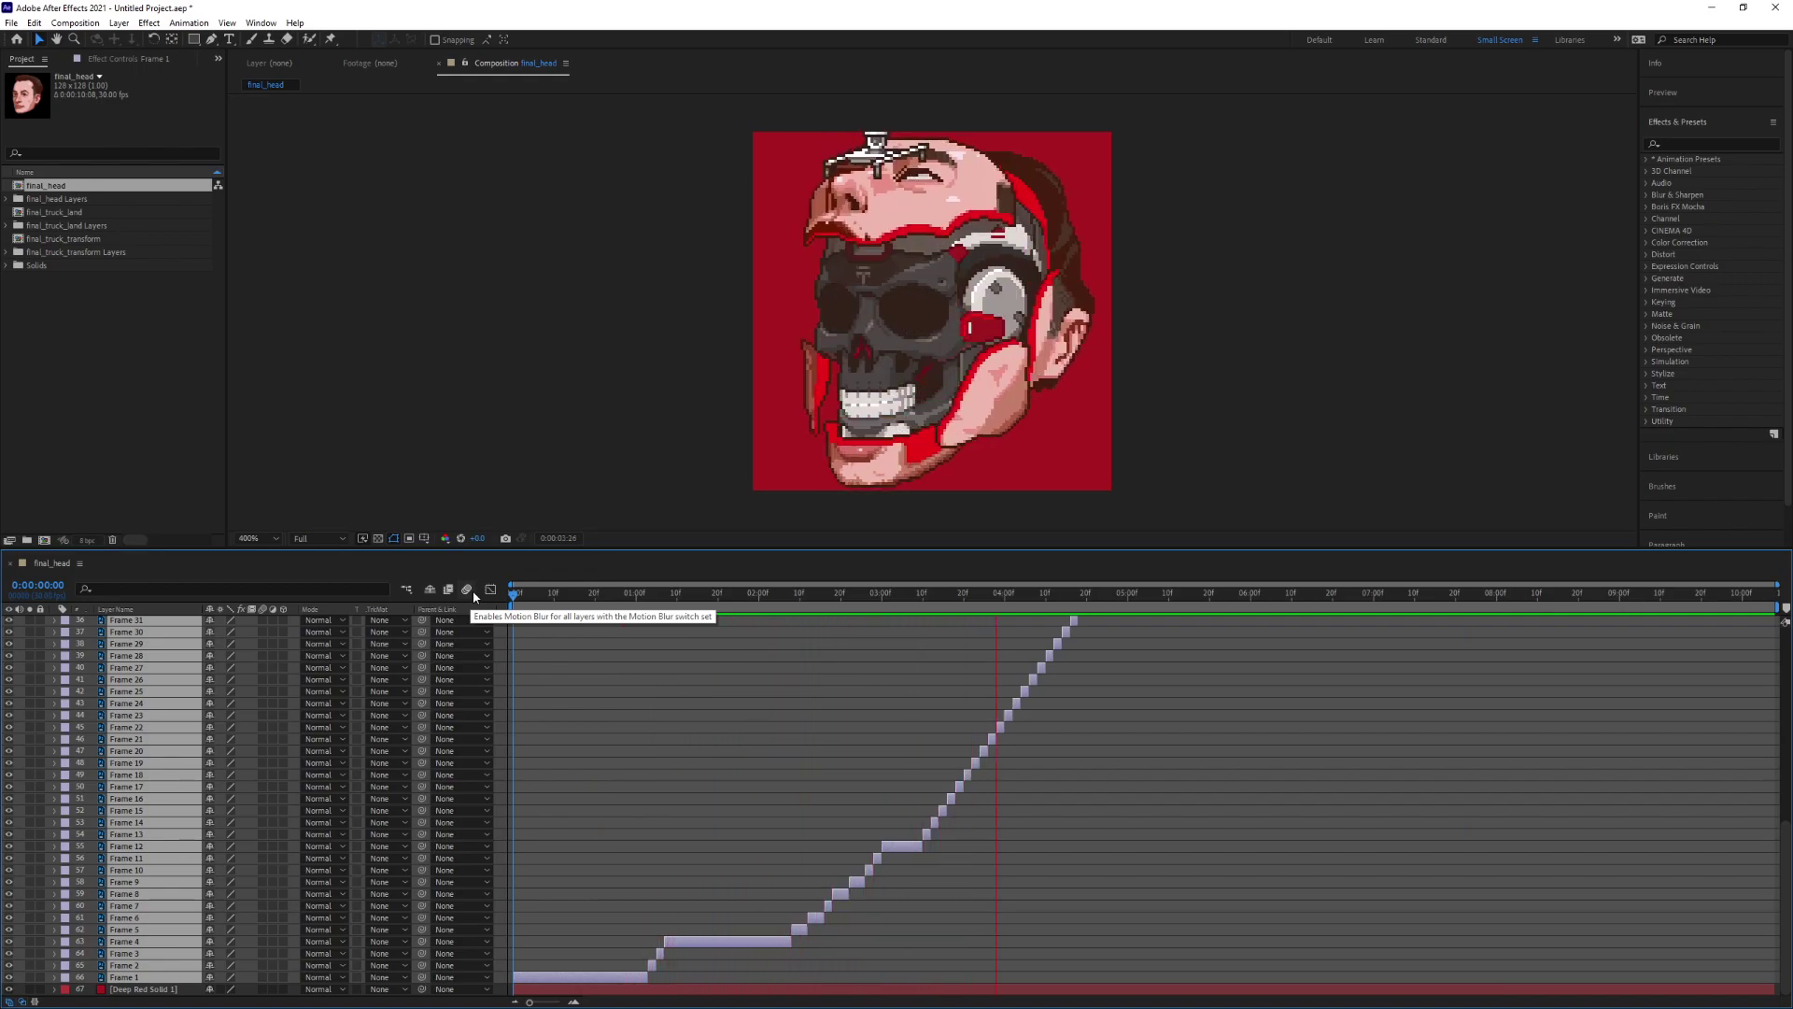
pyautogui.press('space')
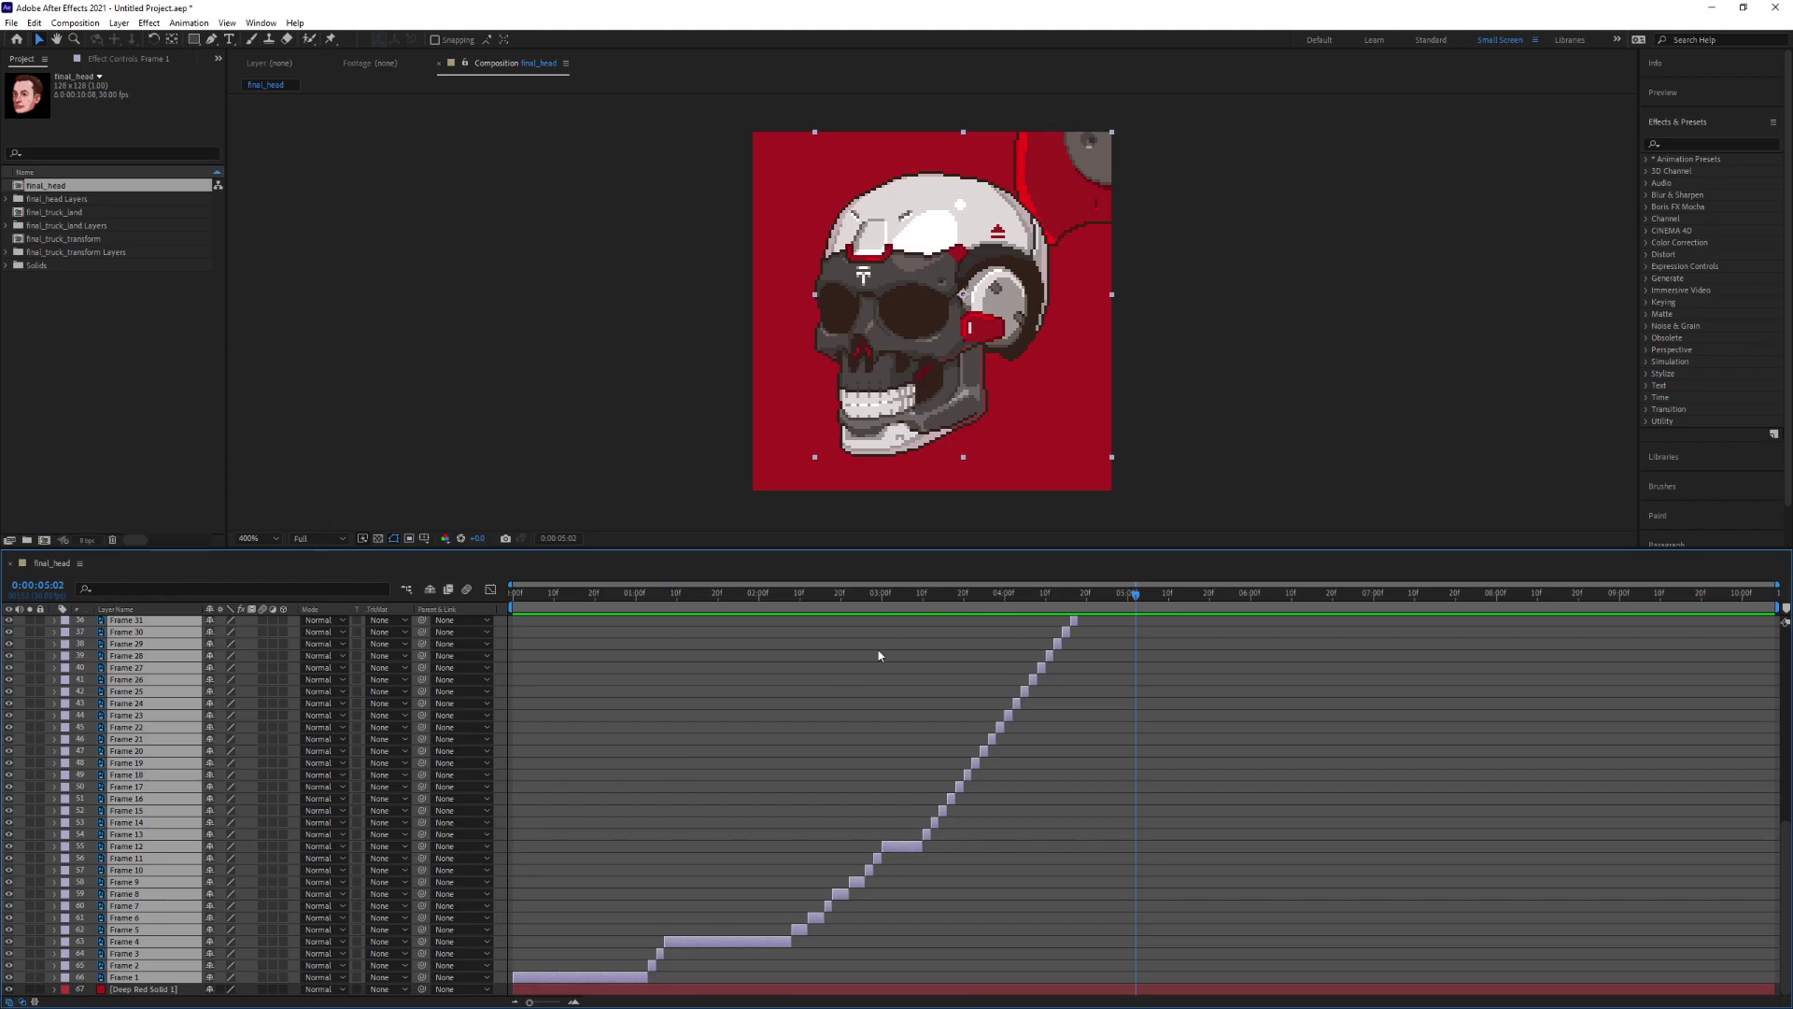
# - Shorten the Frame 12 layer to about eight frames and shift Frames 13 to 66 earlier to close the gap
pyautogui.moveTo(888, 597); pyautogui.dragTo(895, 598)
pyautogui.click(917, 846)
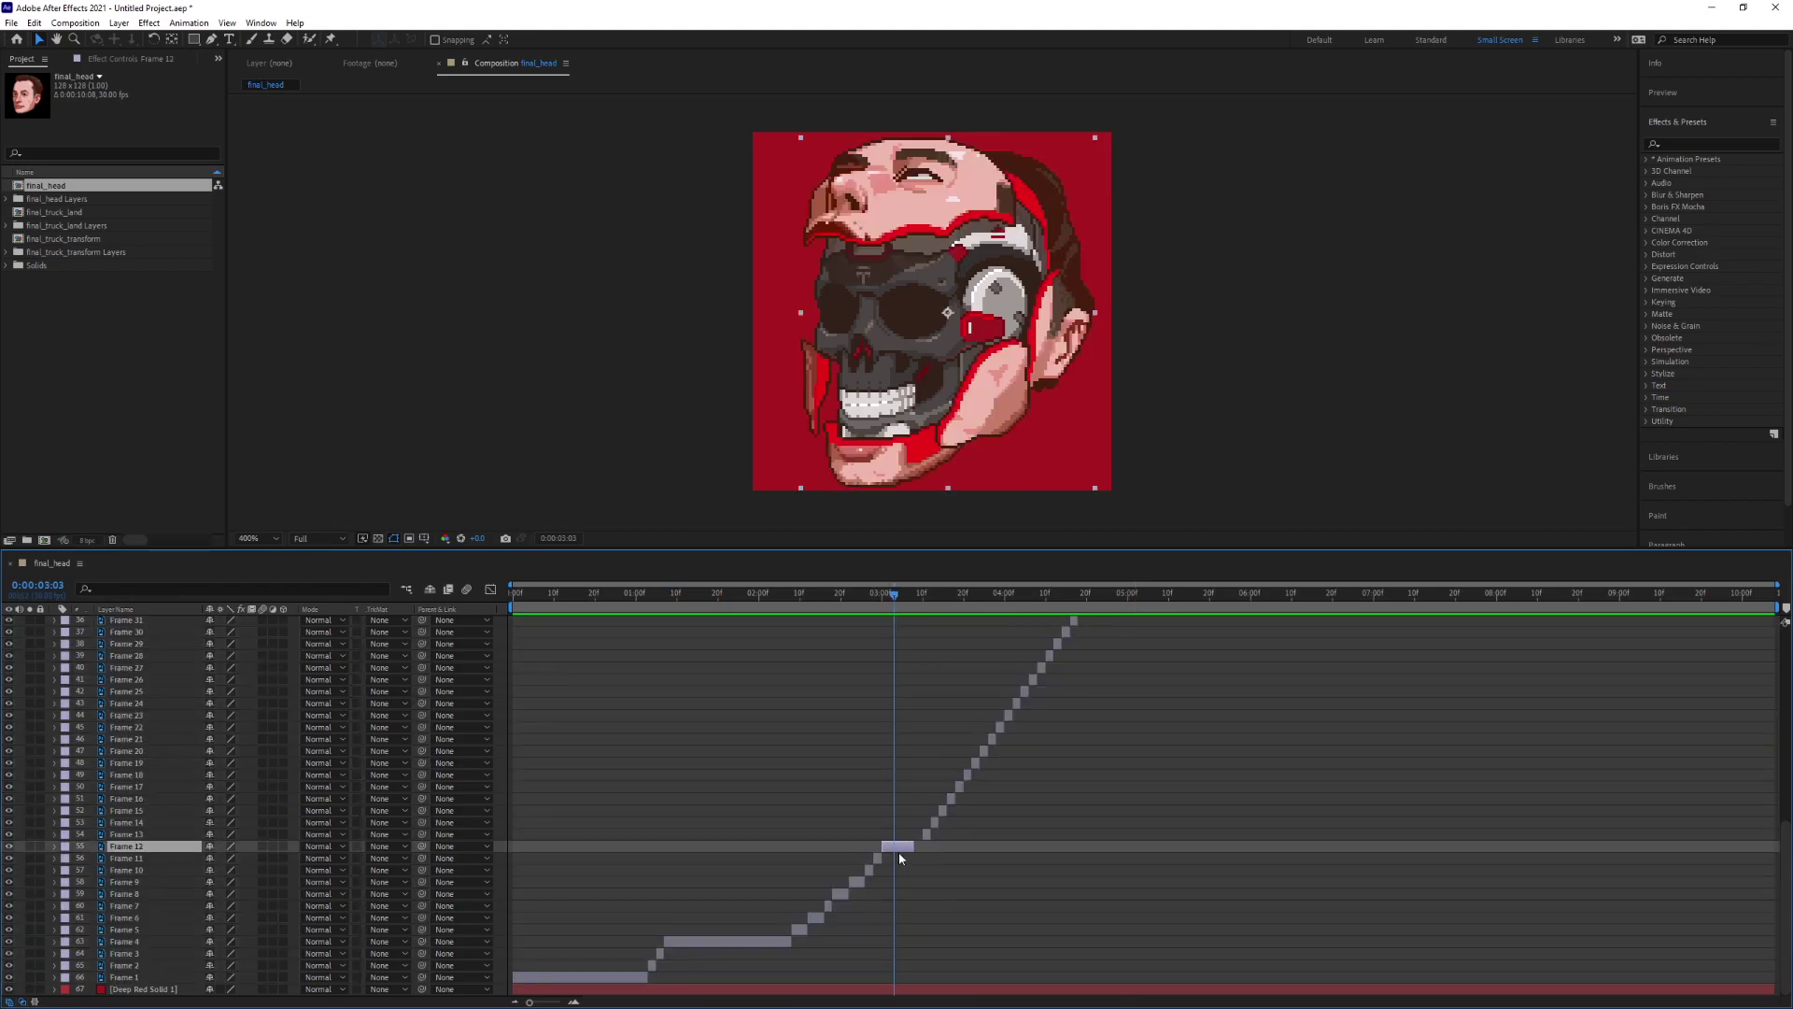
pyautogui.click(161, 835)
pyautogui.scroll(10, 157, 803)
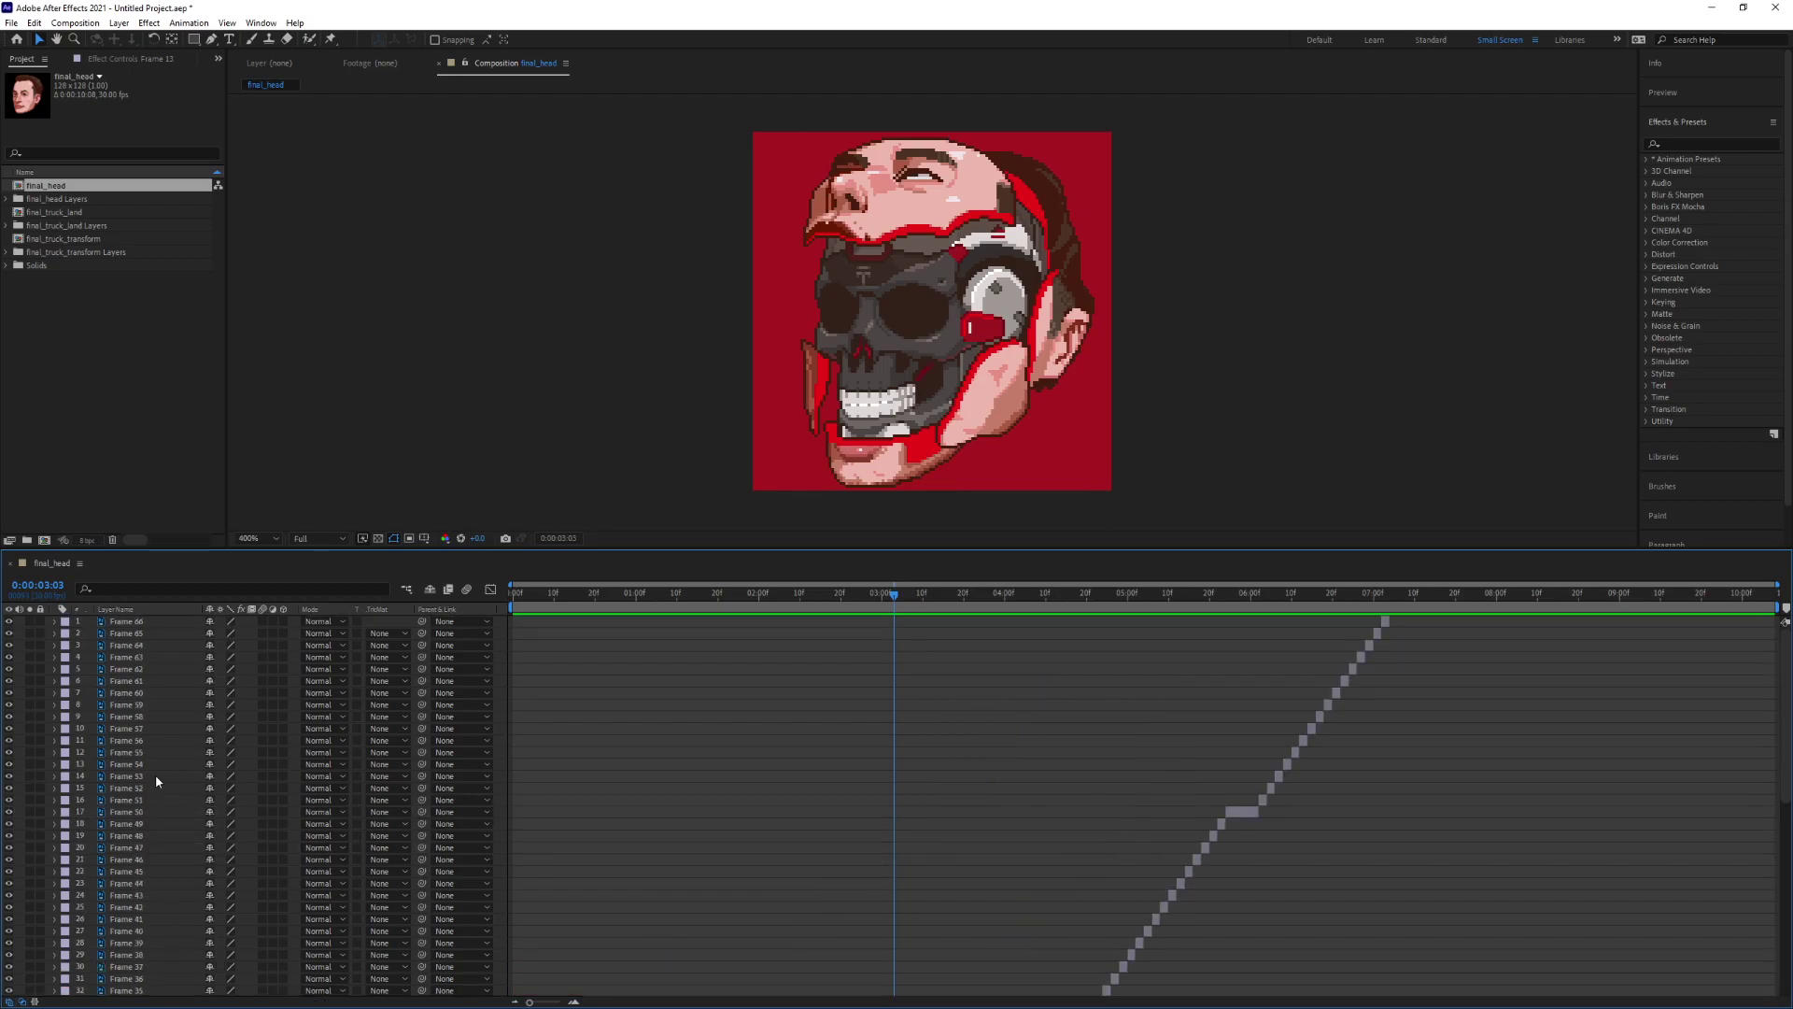
pyautogui.keyDown('shift'); pyautogui.click(145, 628); pyautogui.keyUp('shift')
pyautogui.scroll(-10, 934, 868)
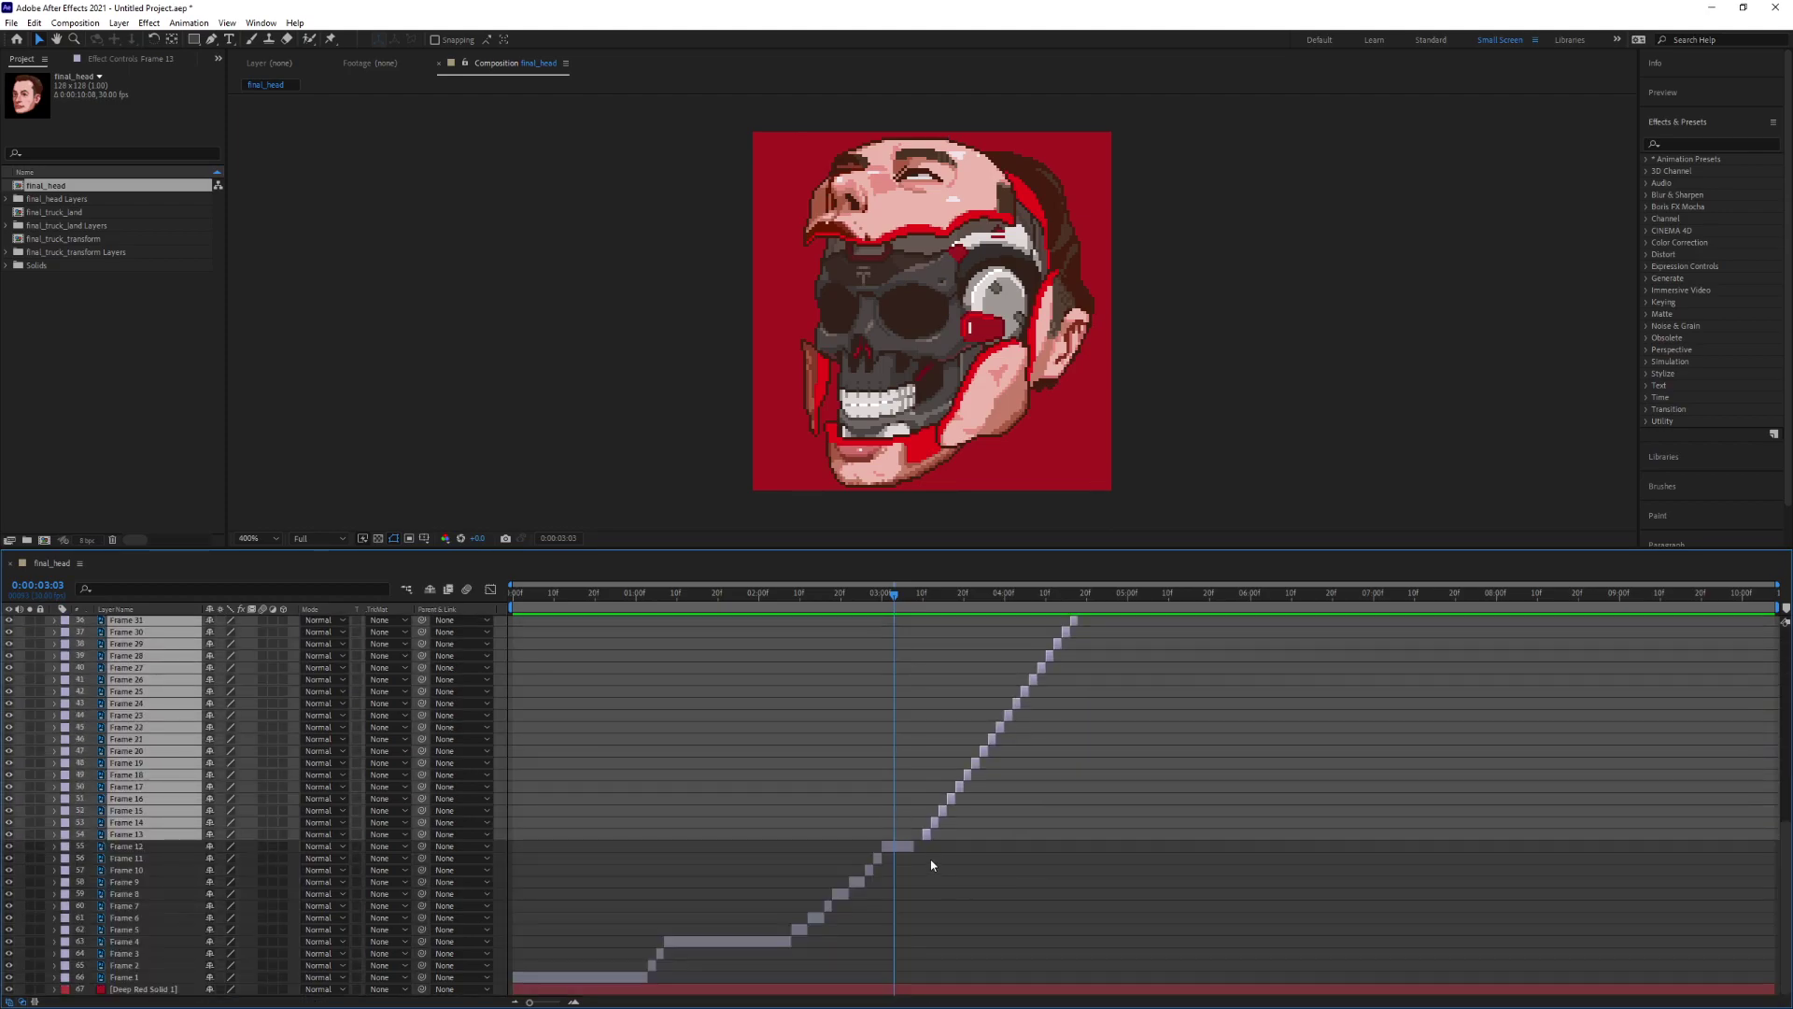
pyautogui.moveTo(927, 838); pyautogui.dragTo(918, 833)
# - Preview the retimed animation from the start and inspect the change from Frame 1 to Frame 2 at about 1:03
pyautogui.moveTo(583, 601); pyautogui.dragTo(472, 585)
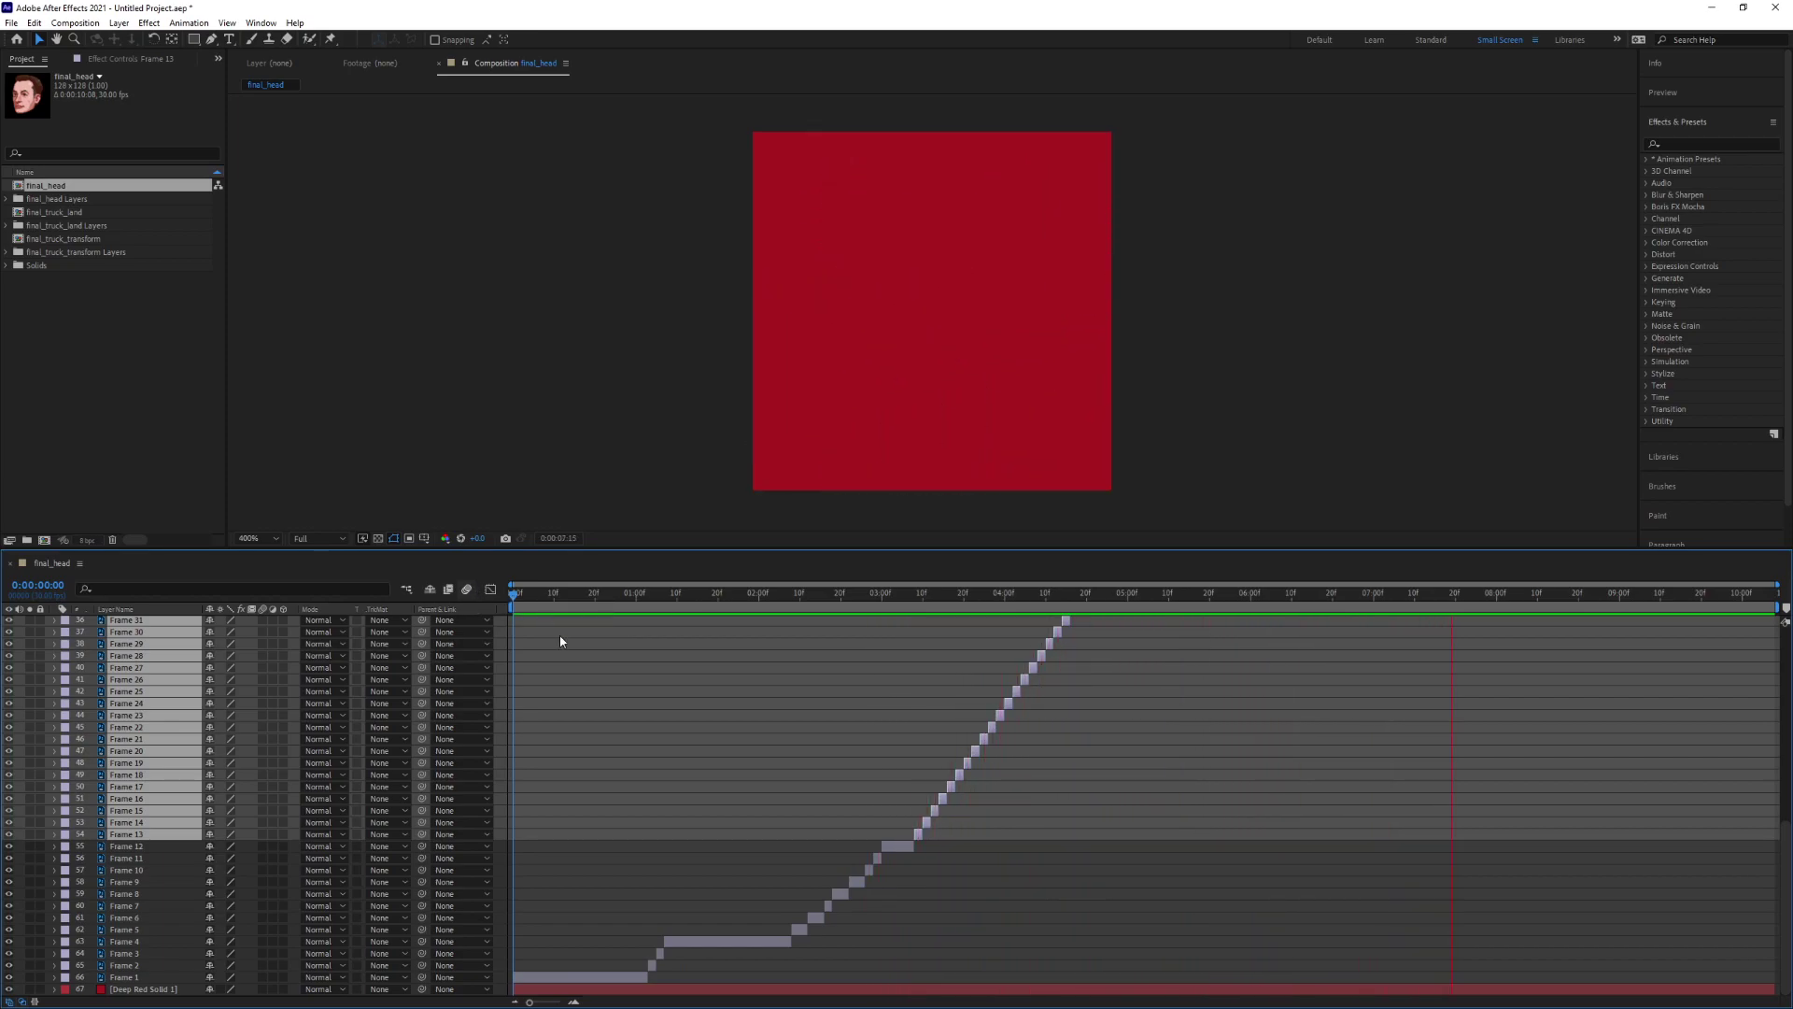
pyautogui.press('space')
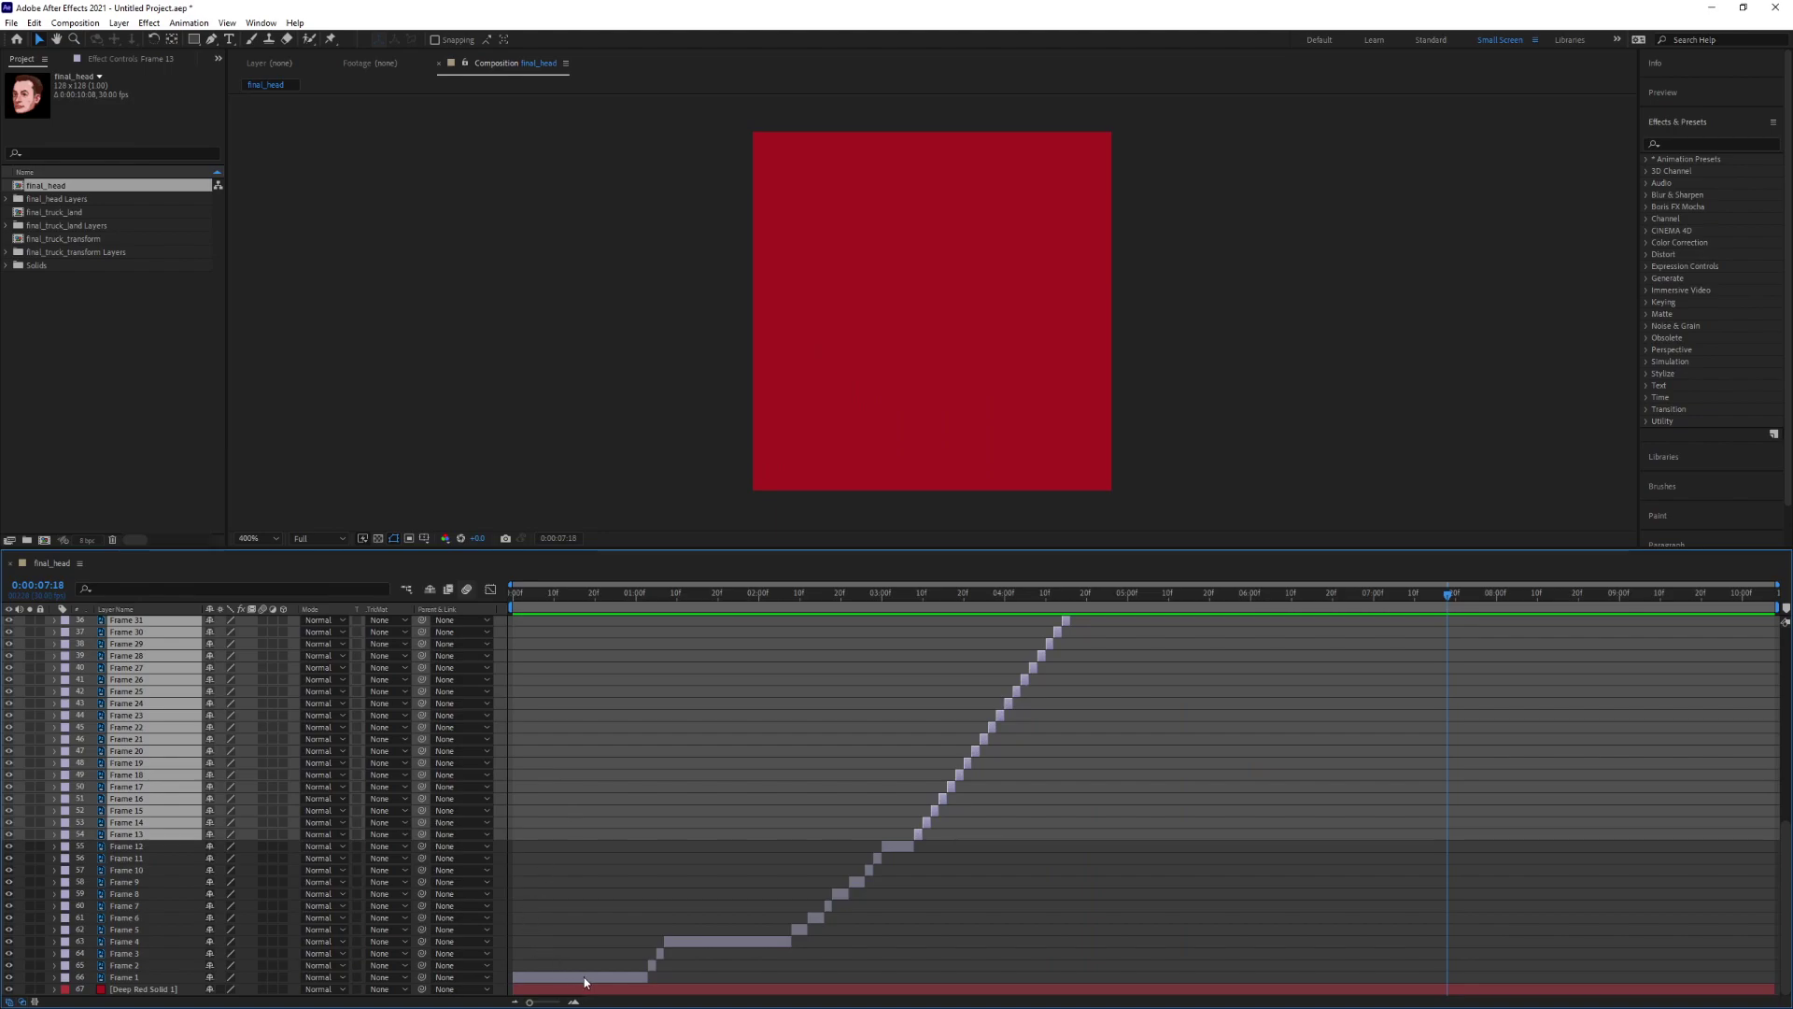
pyautogui.click(123, 968)
pyautogui.moveTo(618, 598); pyautogui.dragTo(647, 596)
pyautogui.scroll(10, 154, 897)
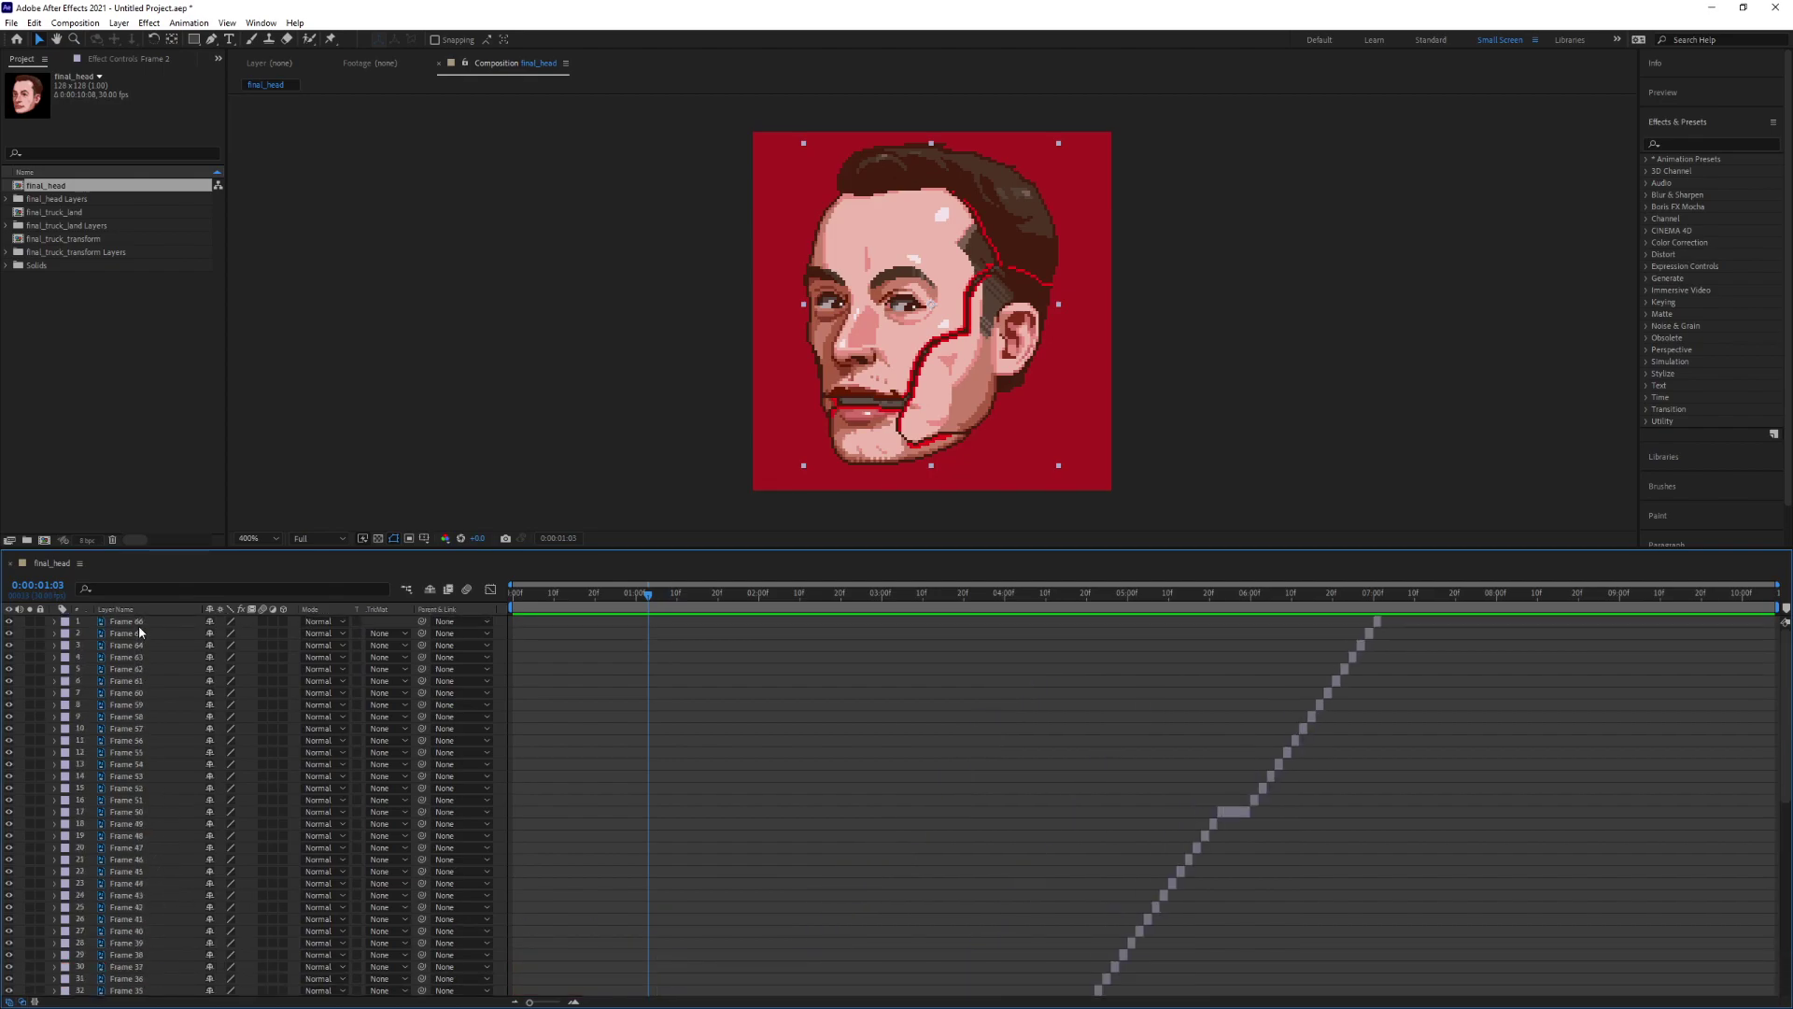
pyautogui.scroll(-10, 840, 817)
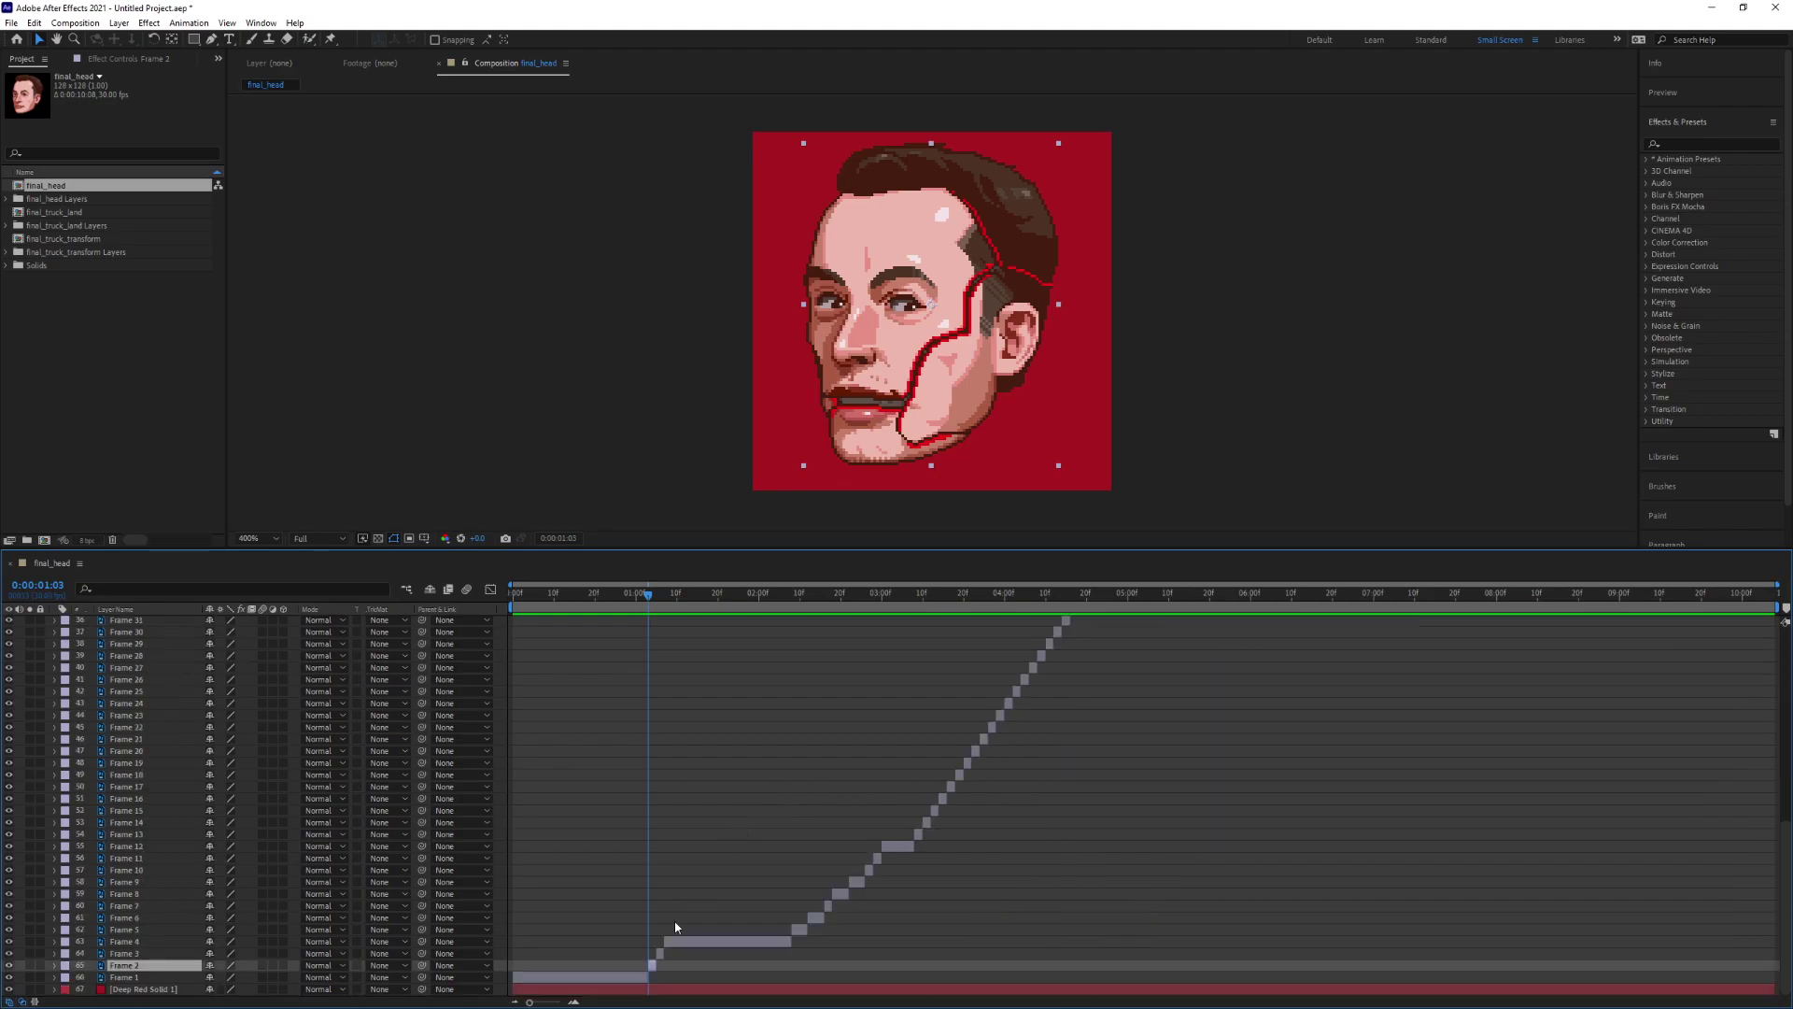
pyautogui.moveTo(654, 594); pyautogui.dragTo(623, 618)
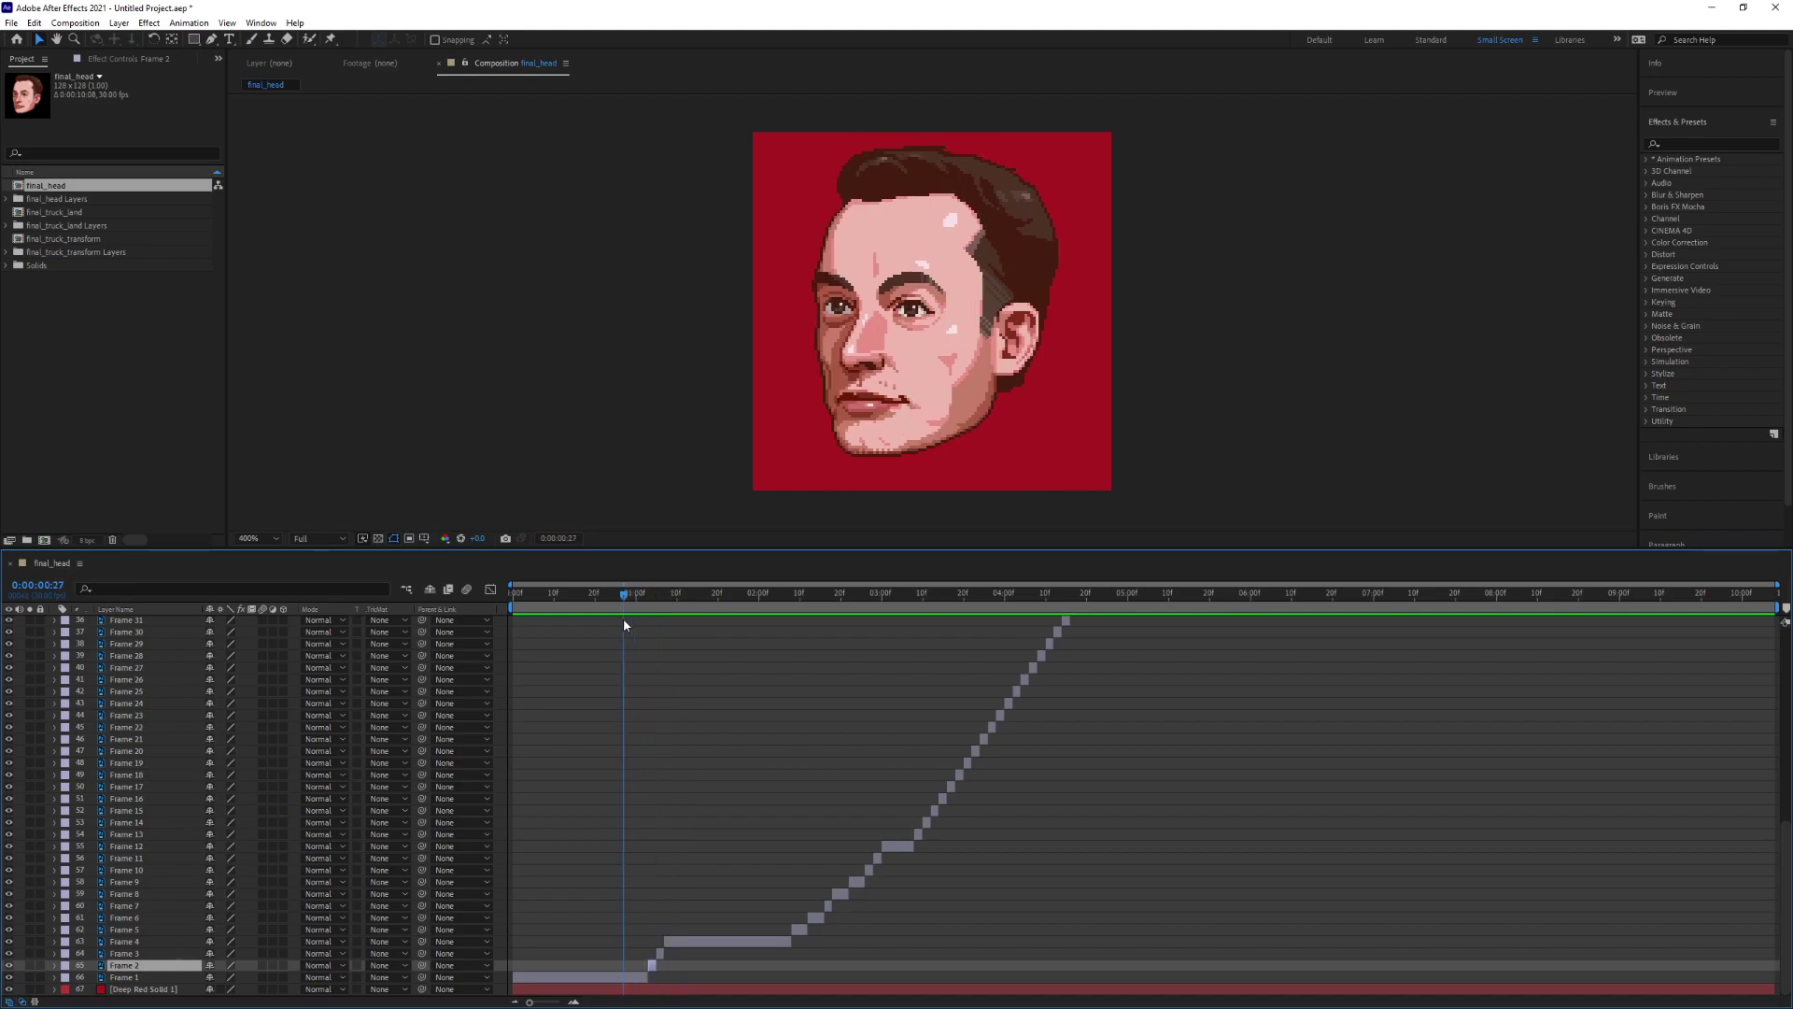
# - Select the layers from Frame 5 through Frame 66 and pre-compose them into a new composition named Head explode
pyautogui.click(572, 976)
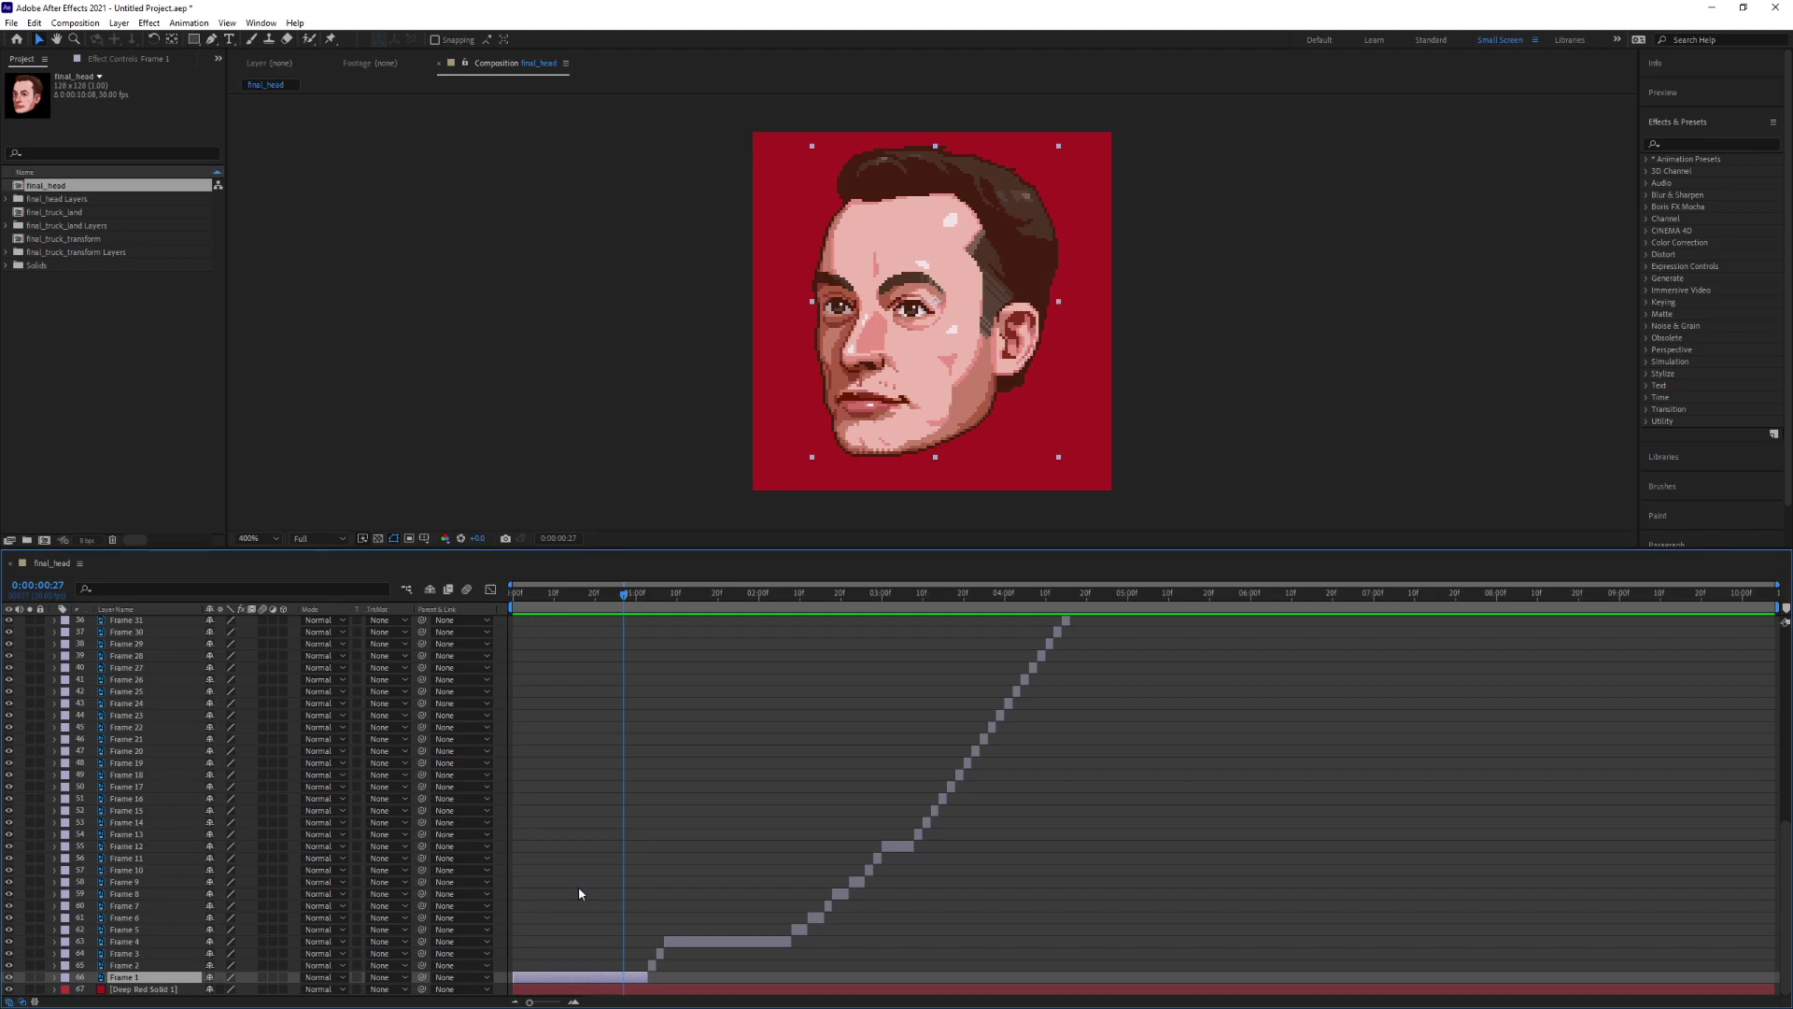
pyautogui.moveTo(624, 602); pyautogui.dragTo(792, 658)
pyautogui.click(801, 930)
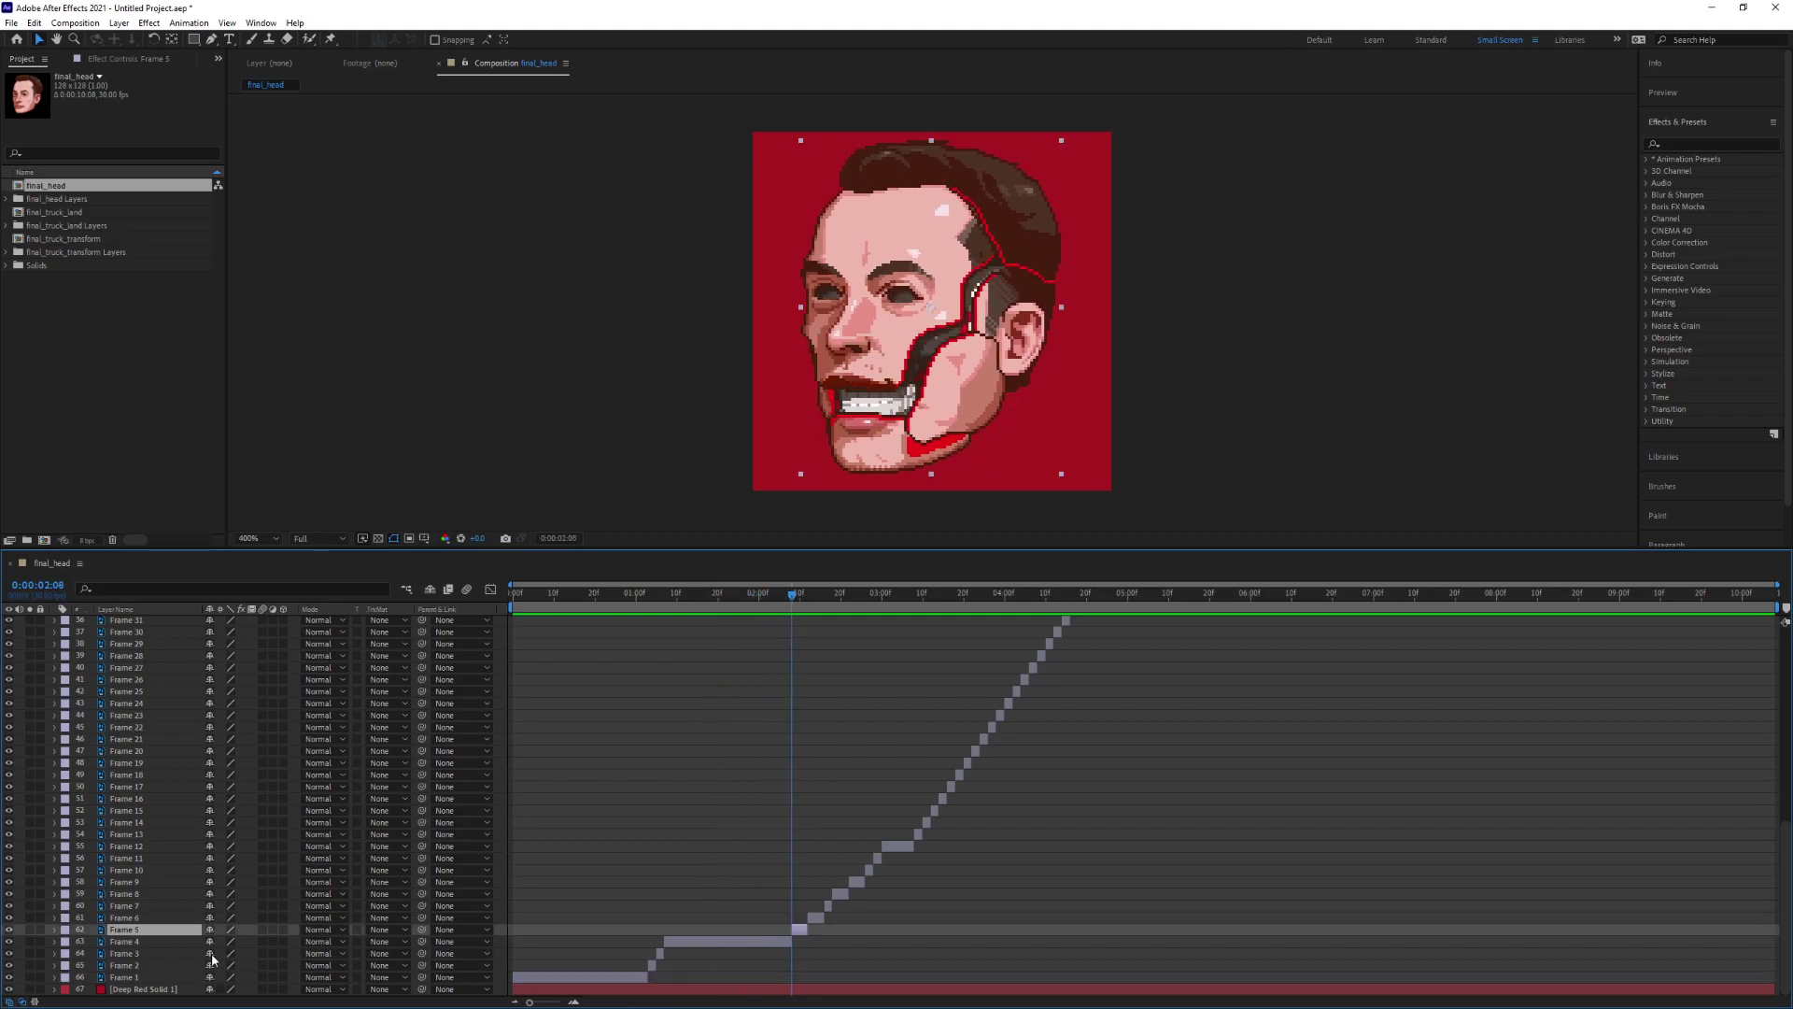
pyautogui.scroll(10, 165, 896)
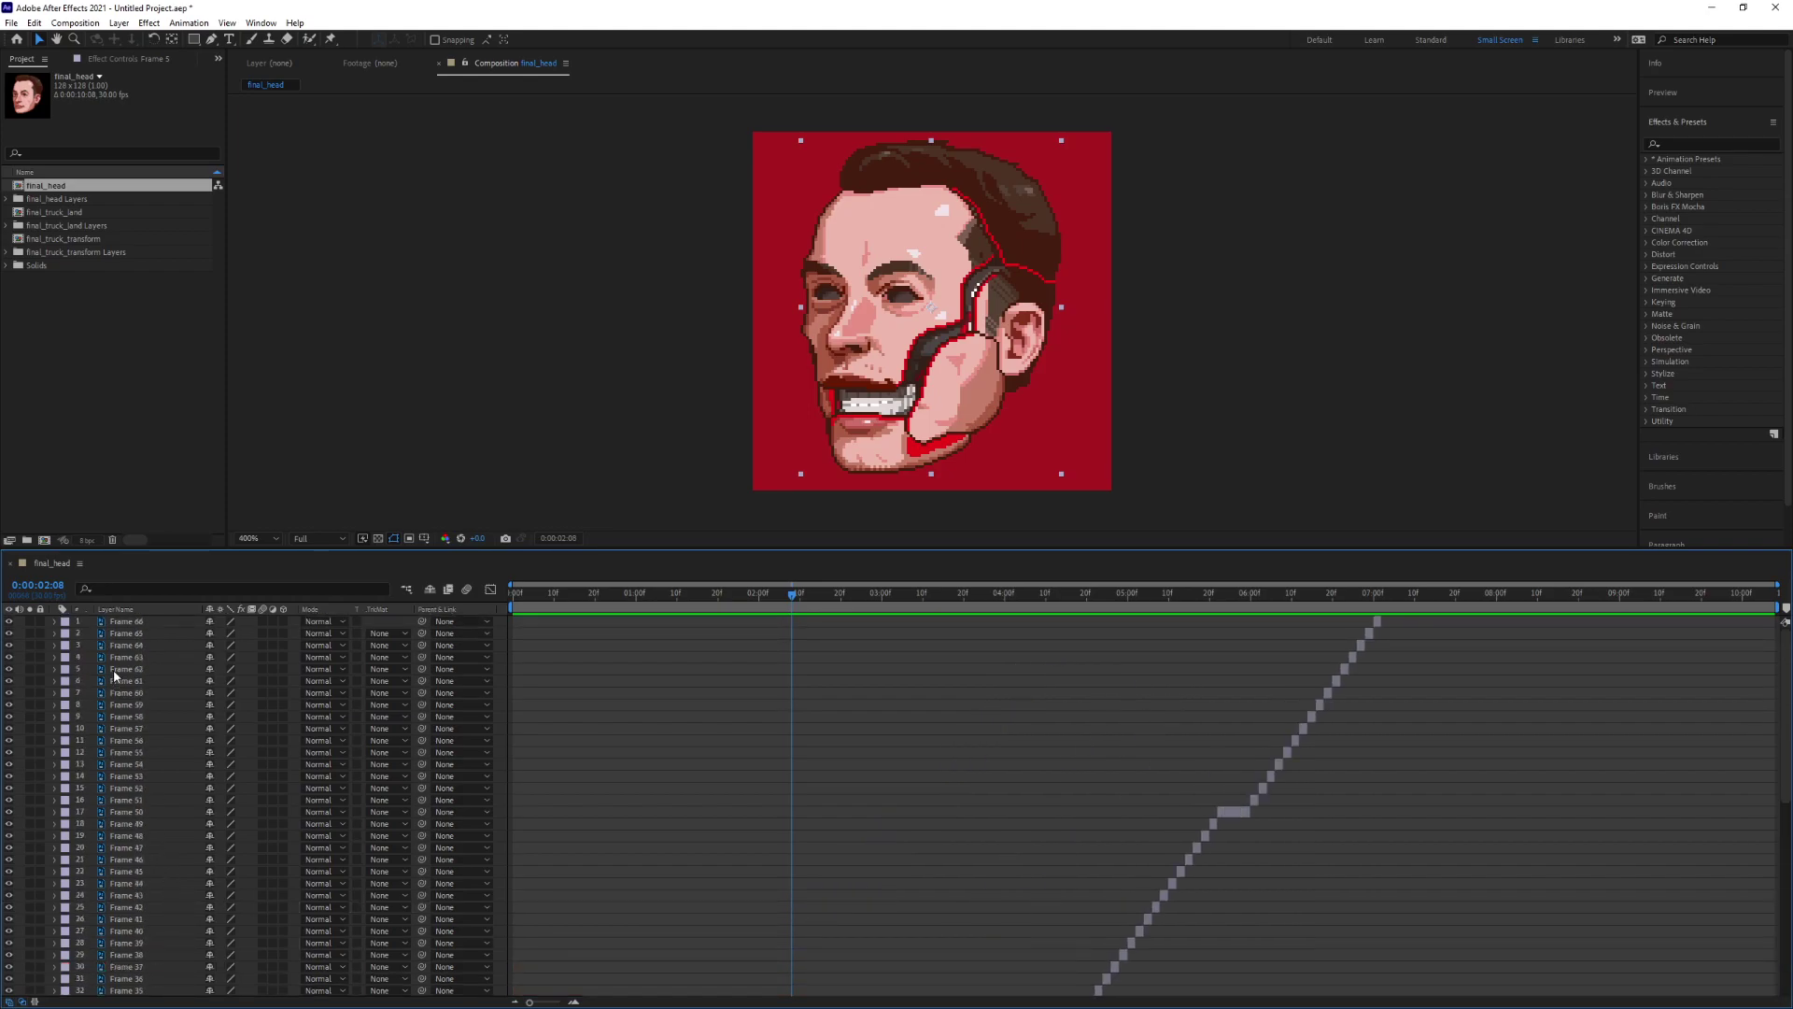
pyautogui.keyDown('shift'); pyautogui.click(127, 629); pyautogui.keyUp('shift')
pyautogui.keyDown('shift'); pyautogui.click(127, 624); pyautogui.keyUp('shift')
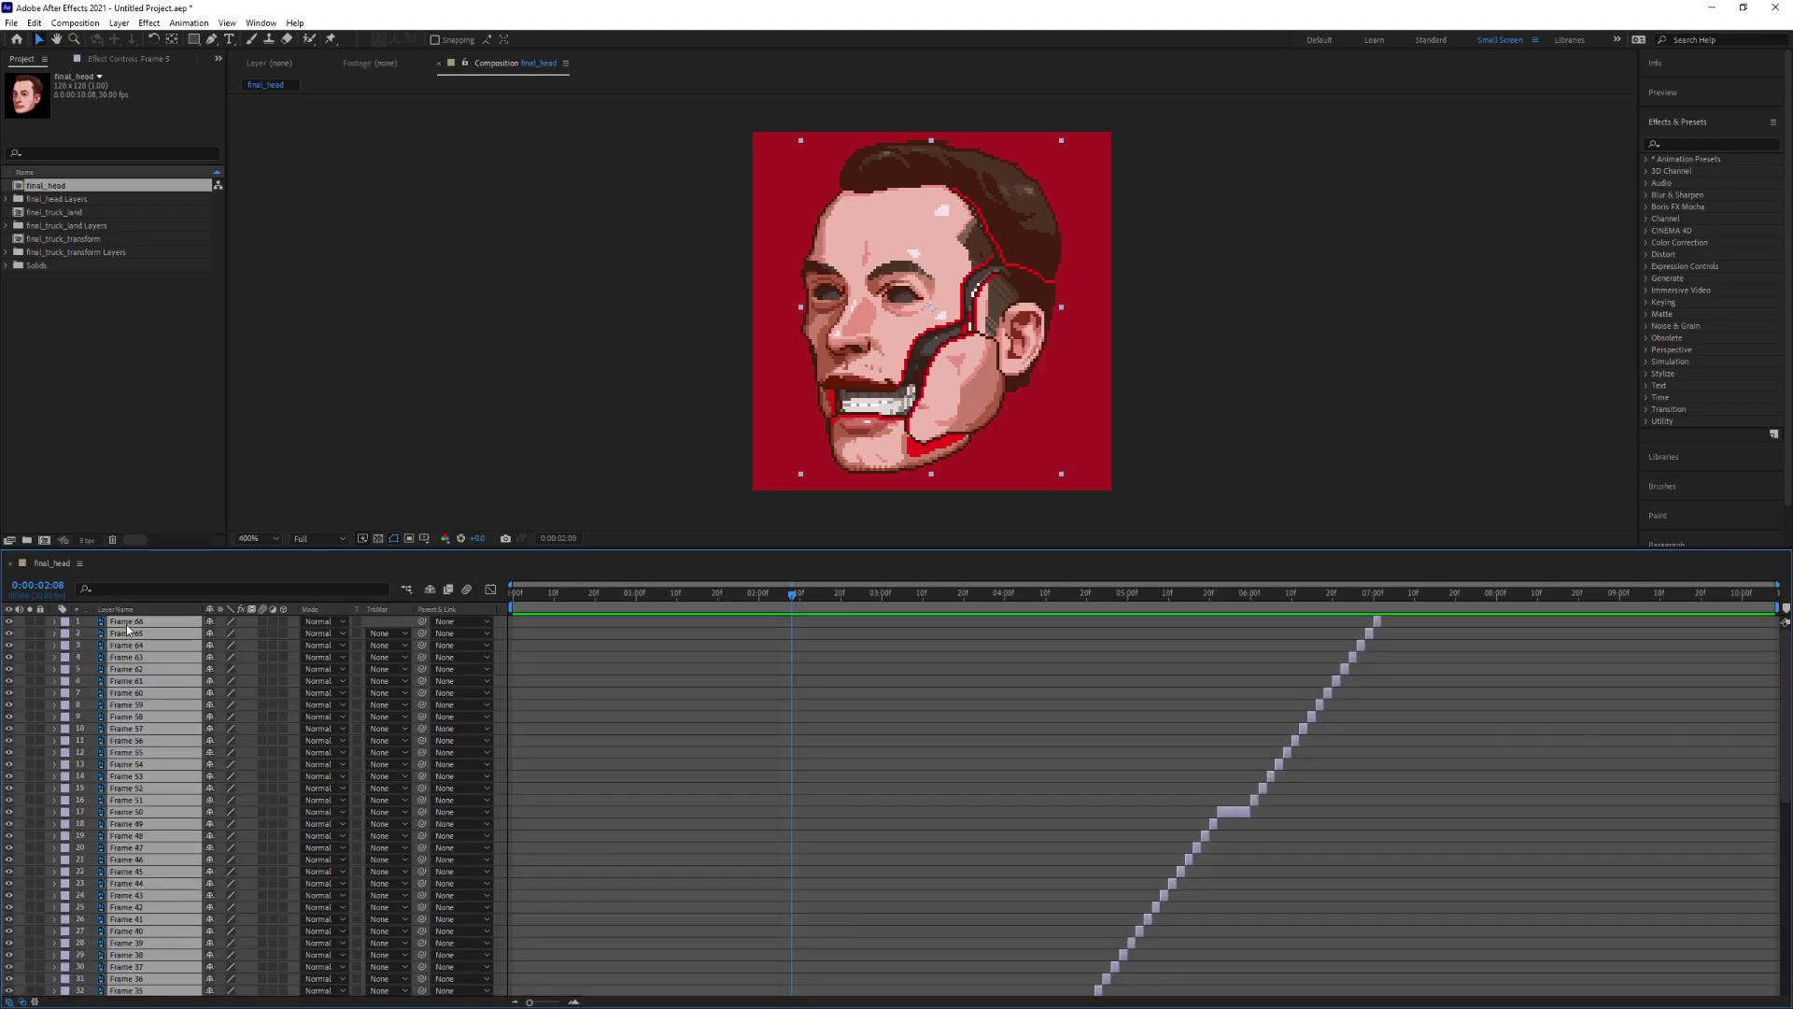
pyautogui.hotkey('ctrl', 'shift', 'c')
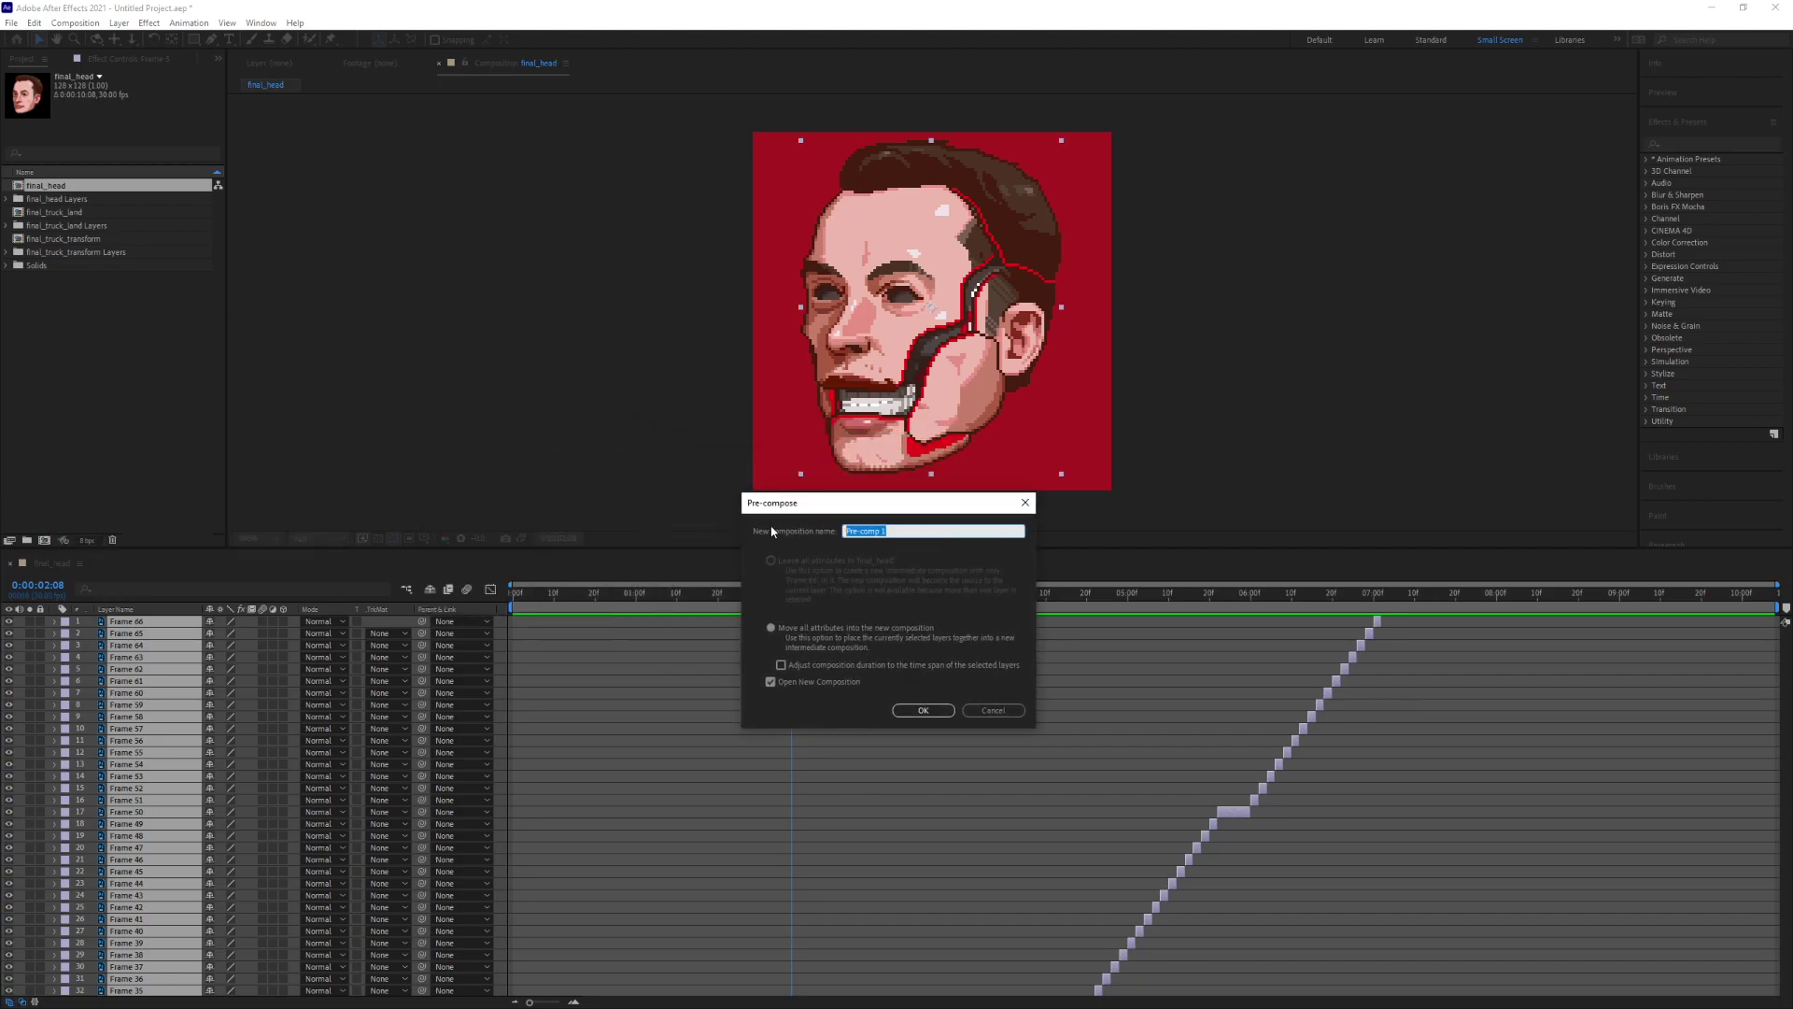
pyautogui.write('Head explode')
pyautogui.click(923, 710)
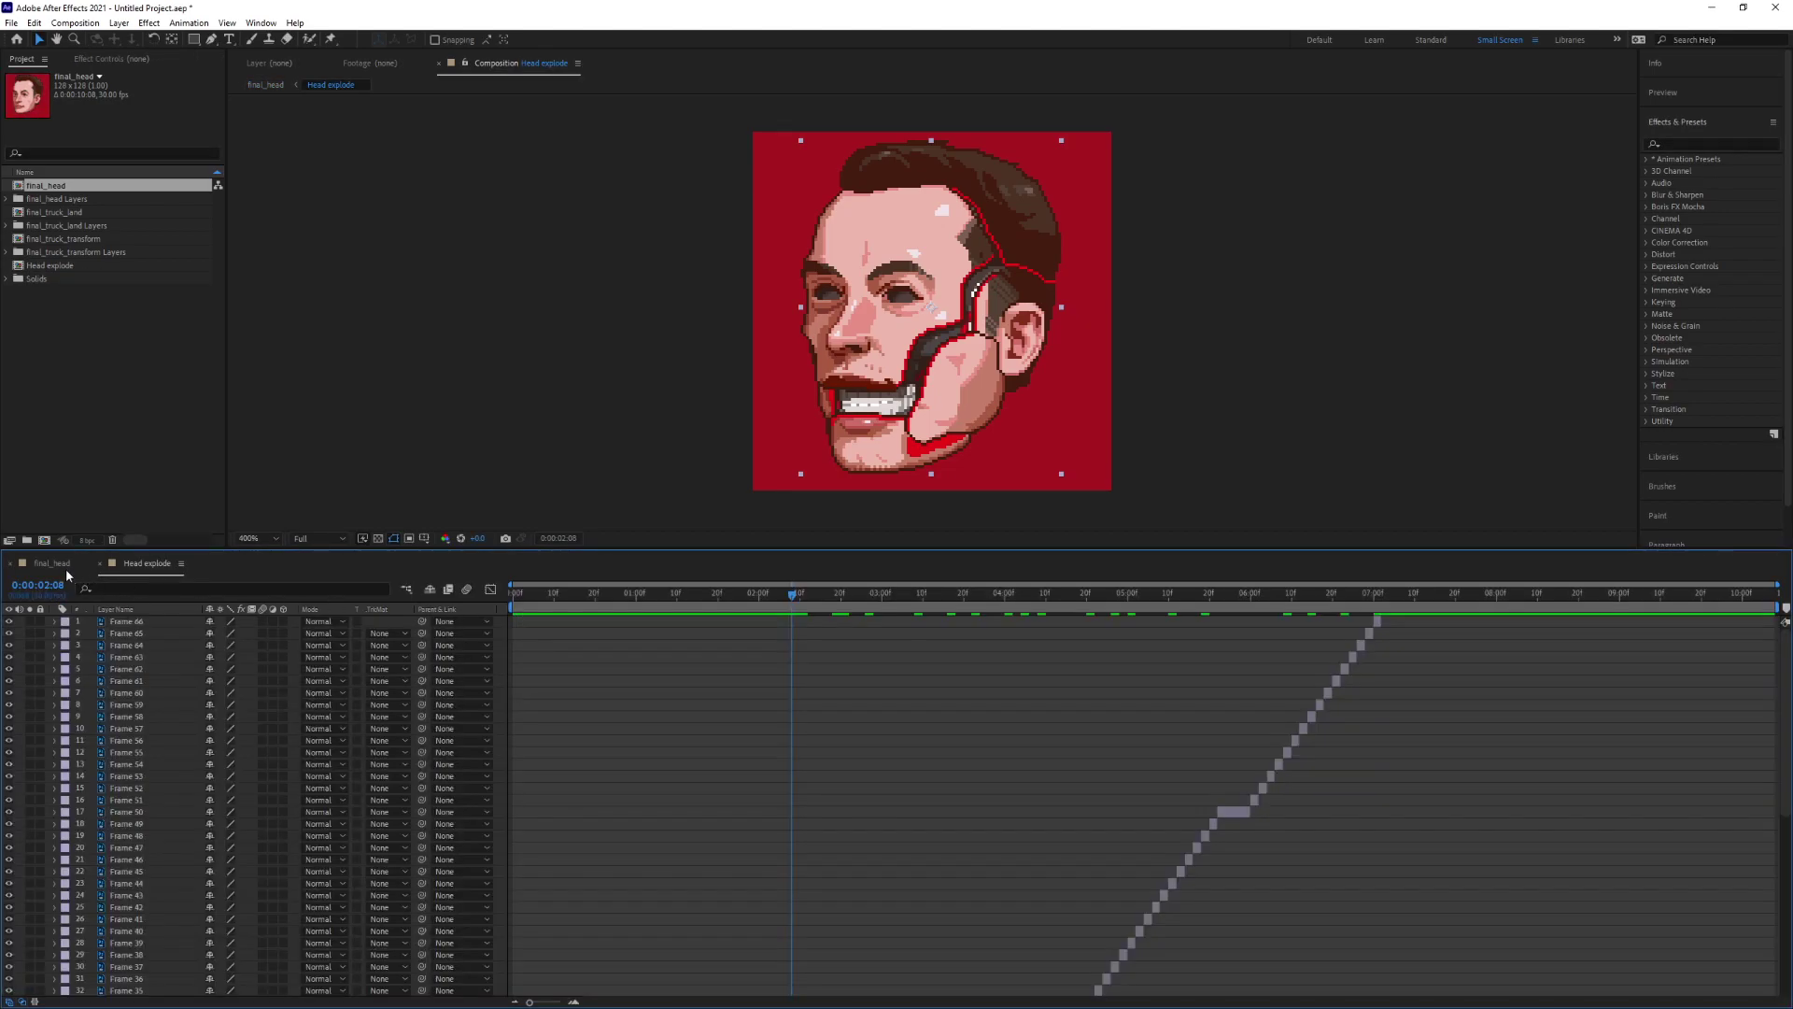
# - Trim the Head explode composition to a work area running from the start of Frame 5 to the end of Frame 66
pyautogui.click(60, 562)
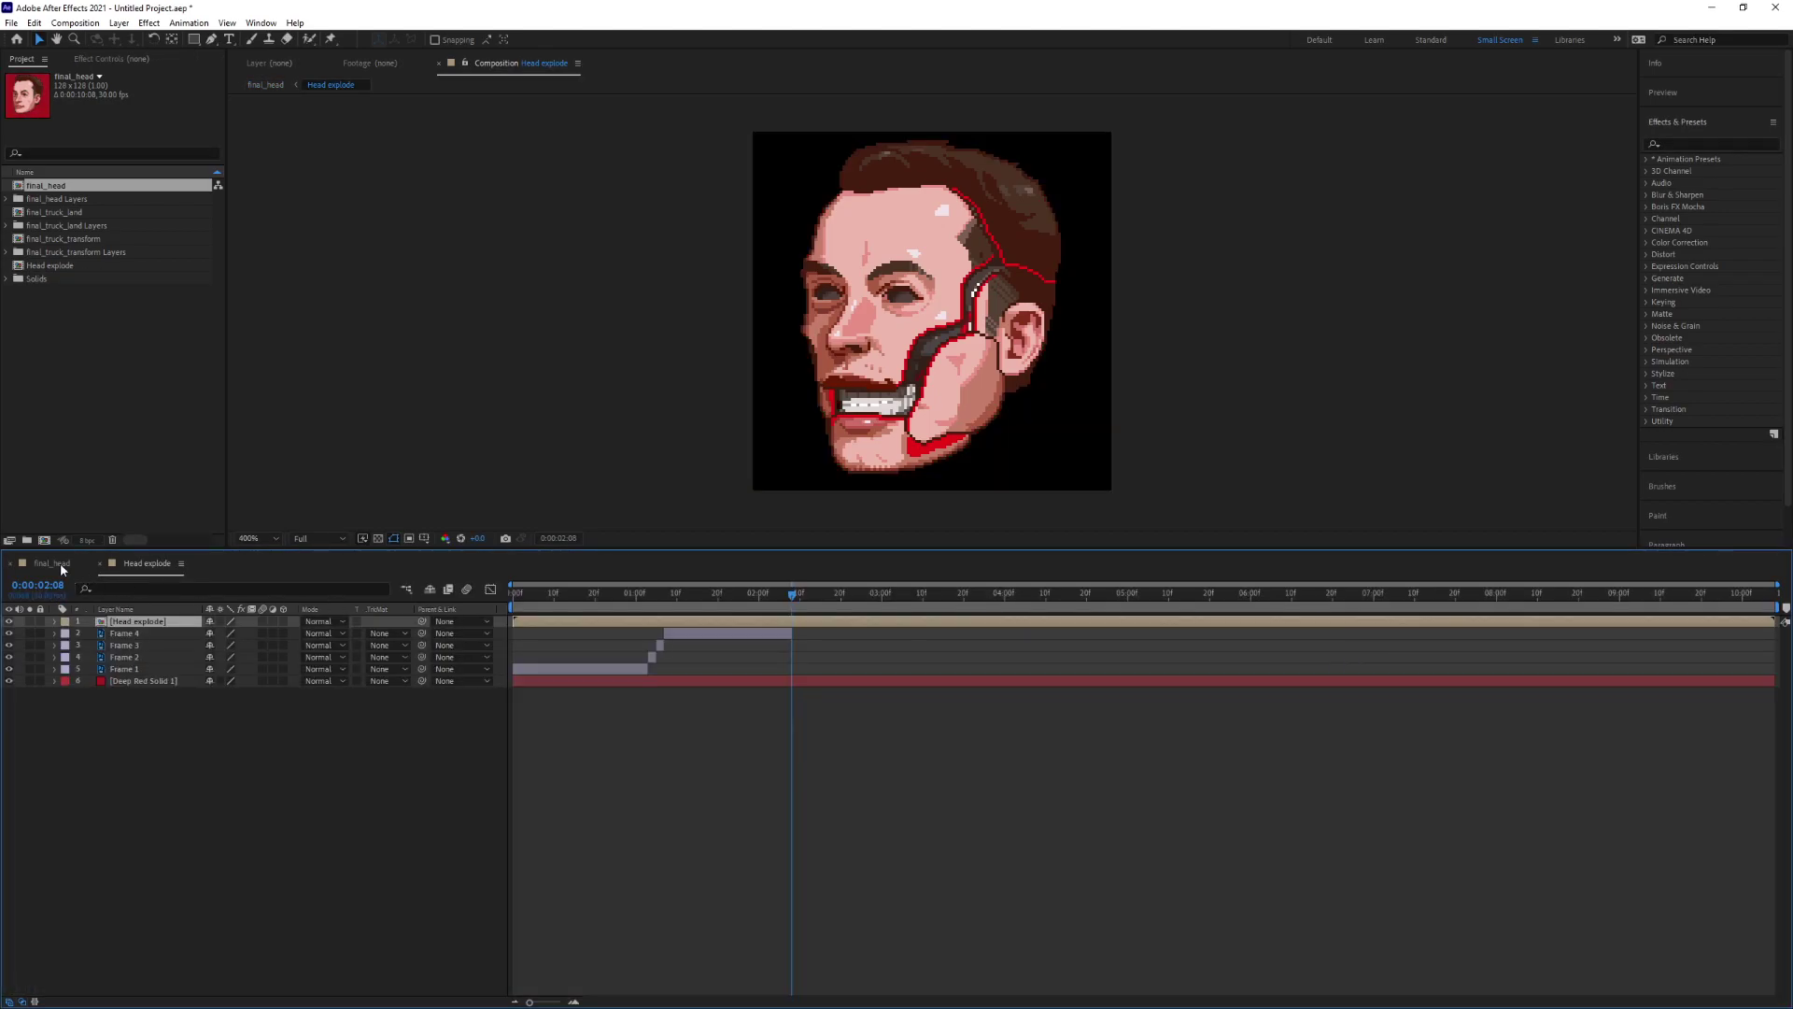
pyautogui.click(172, 624)
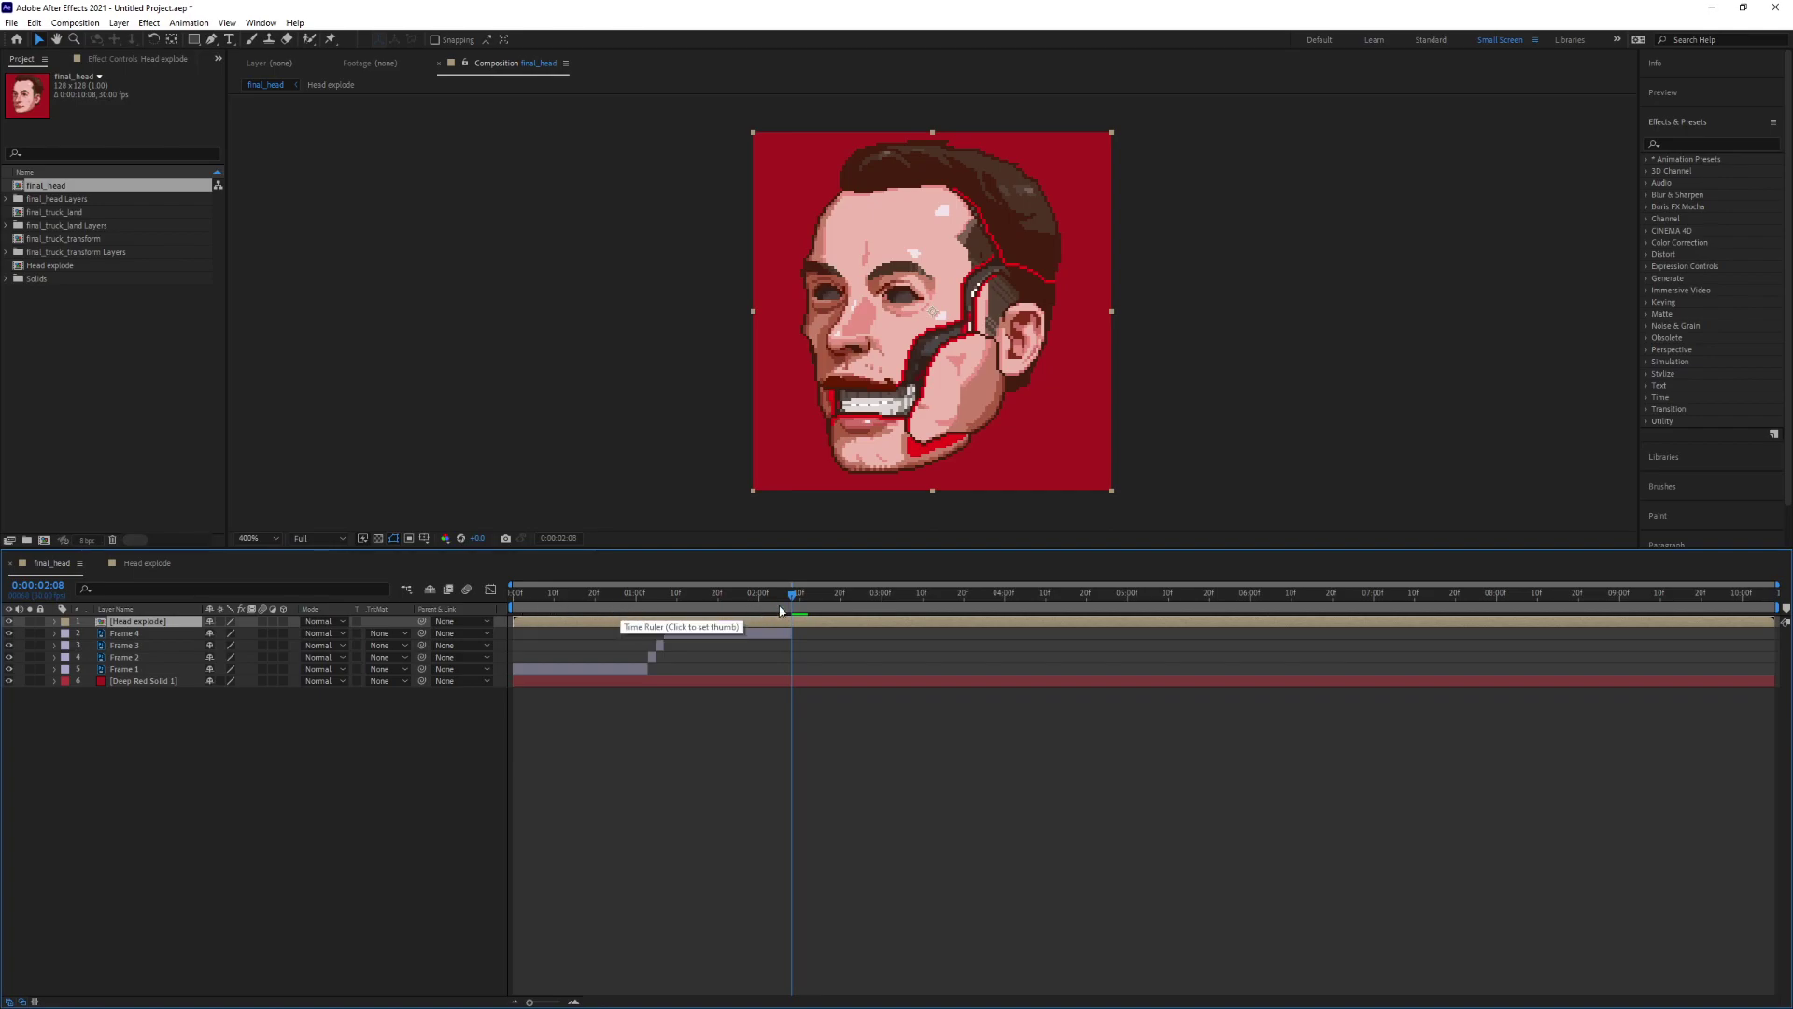
pyautogui.moveTo(781, 610)
pyautogui.mouseDown()
pyautogui.moveTo(696, 610)
pyautogui.moveTo(799, 608)
pyautogui.moveTo(778, 608)
pyautogui.mouseUp()
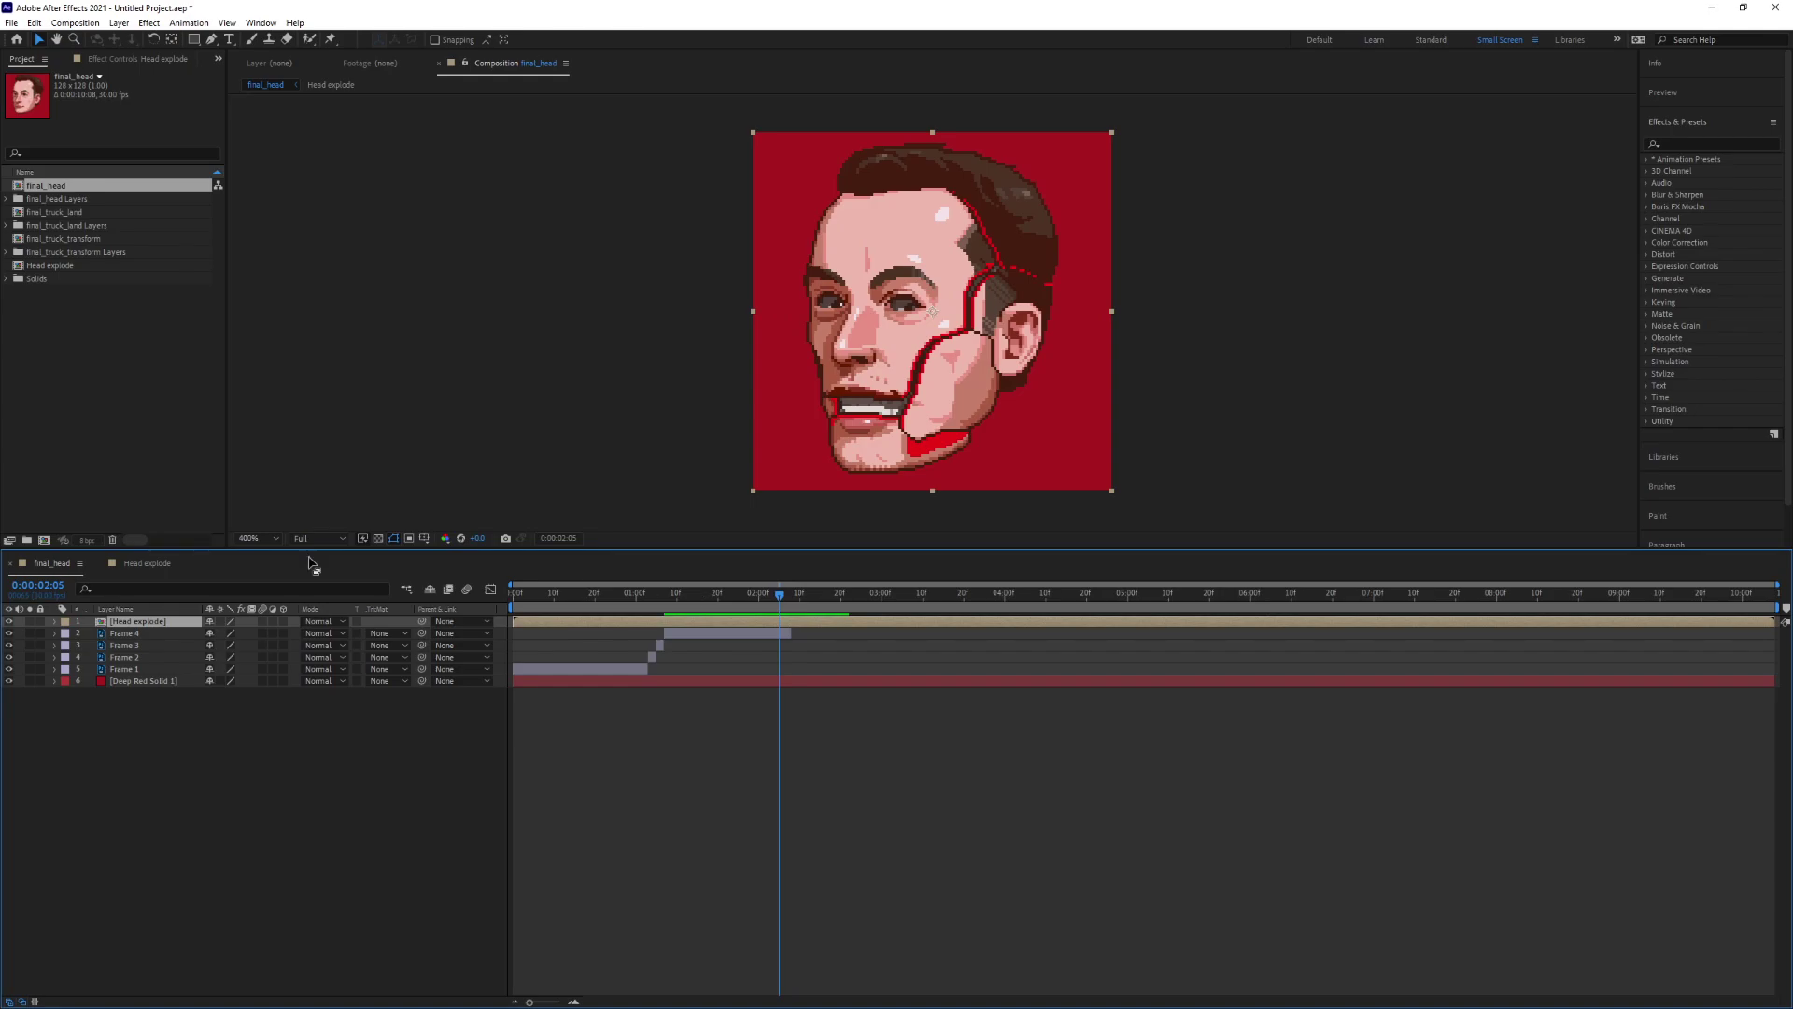
pyautogui.click(151, 563)
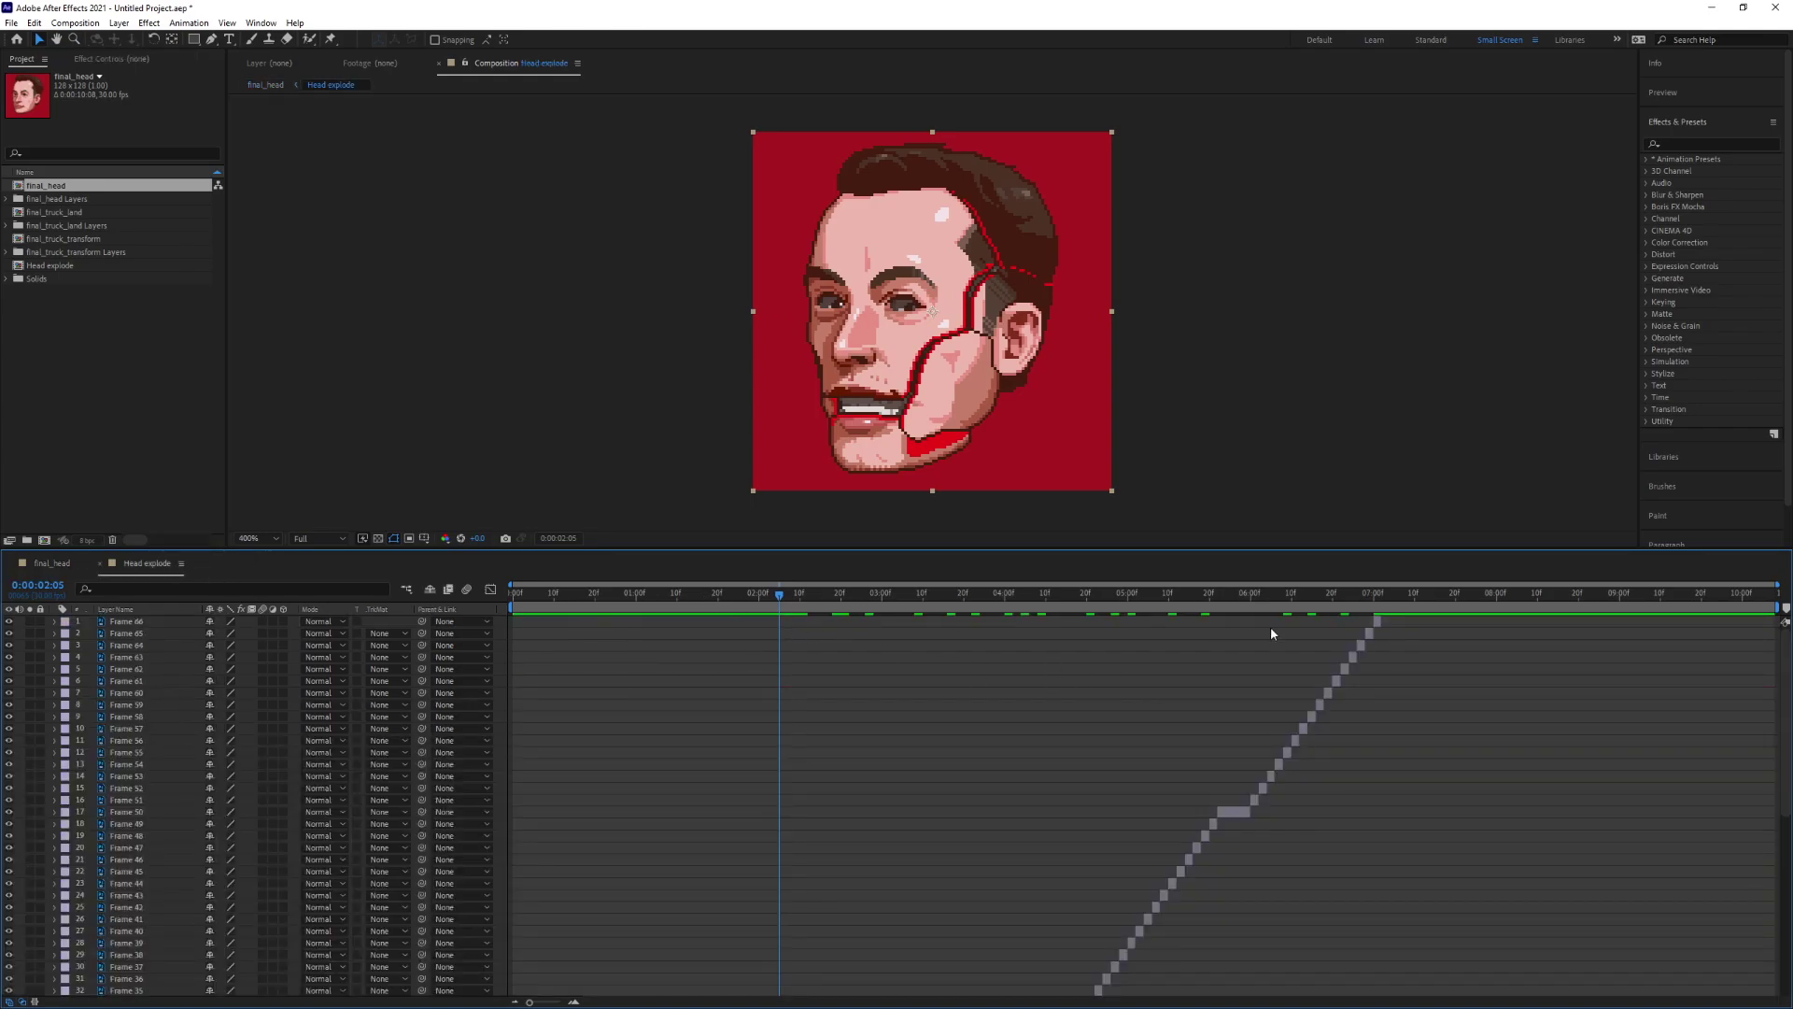
pyautogui.scroll(-10, 861, 736)
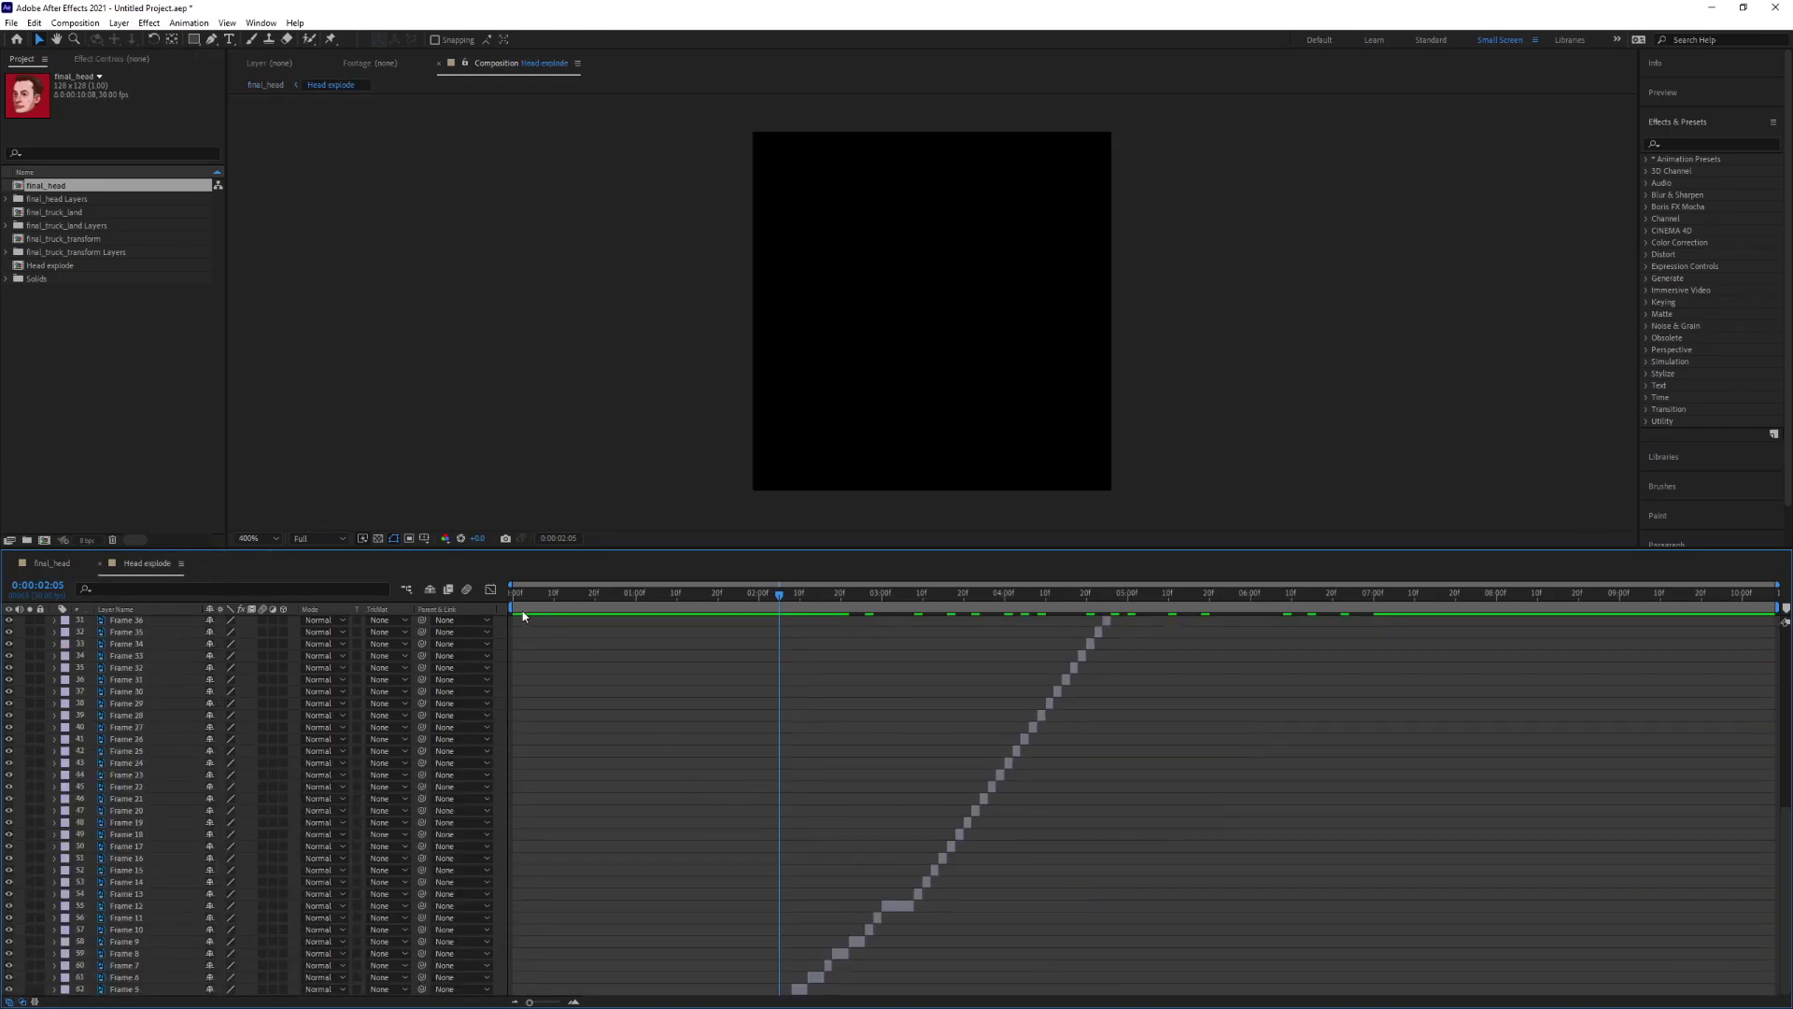
pyautogui.moveTo(510, 607); pyautogui.dragTo(789, 608)
pyautogui.scroll(10, 1550, 734)
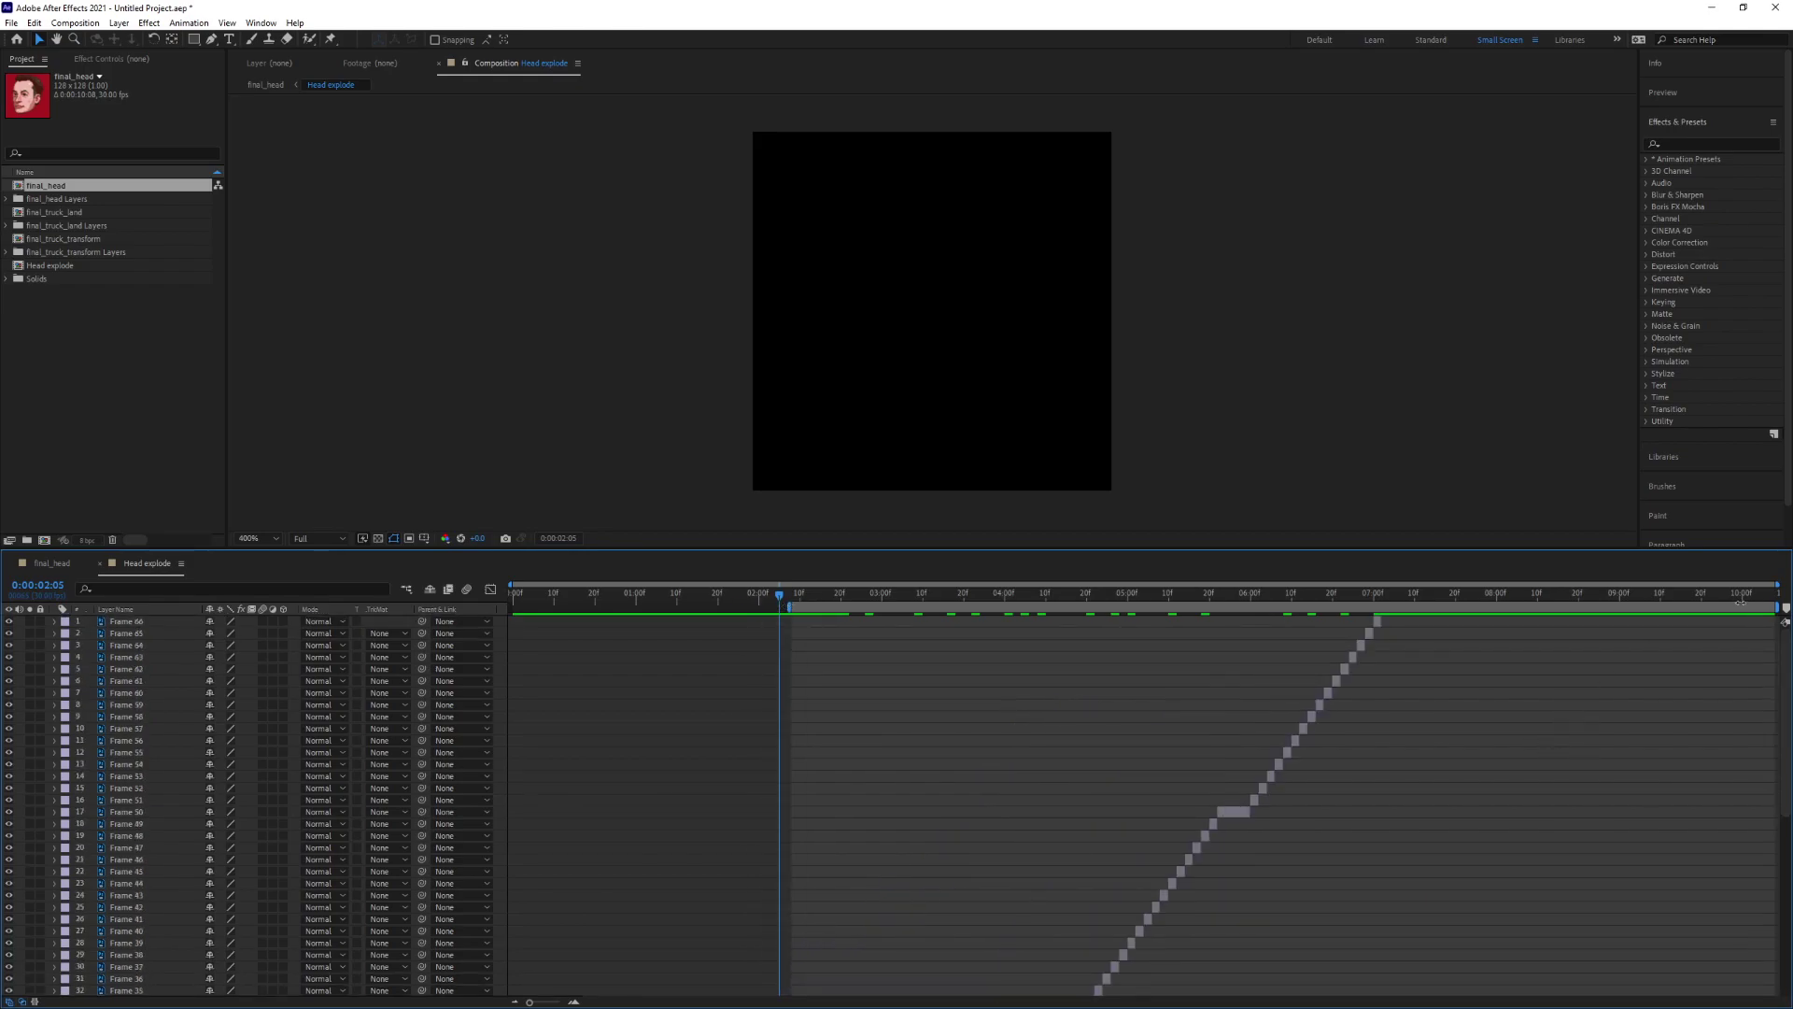
pyautogui.moveTo(1711, 624); pyautogui.dragTo(1400, 601)
pyautogui.rightClick(1362, 609)
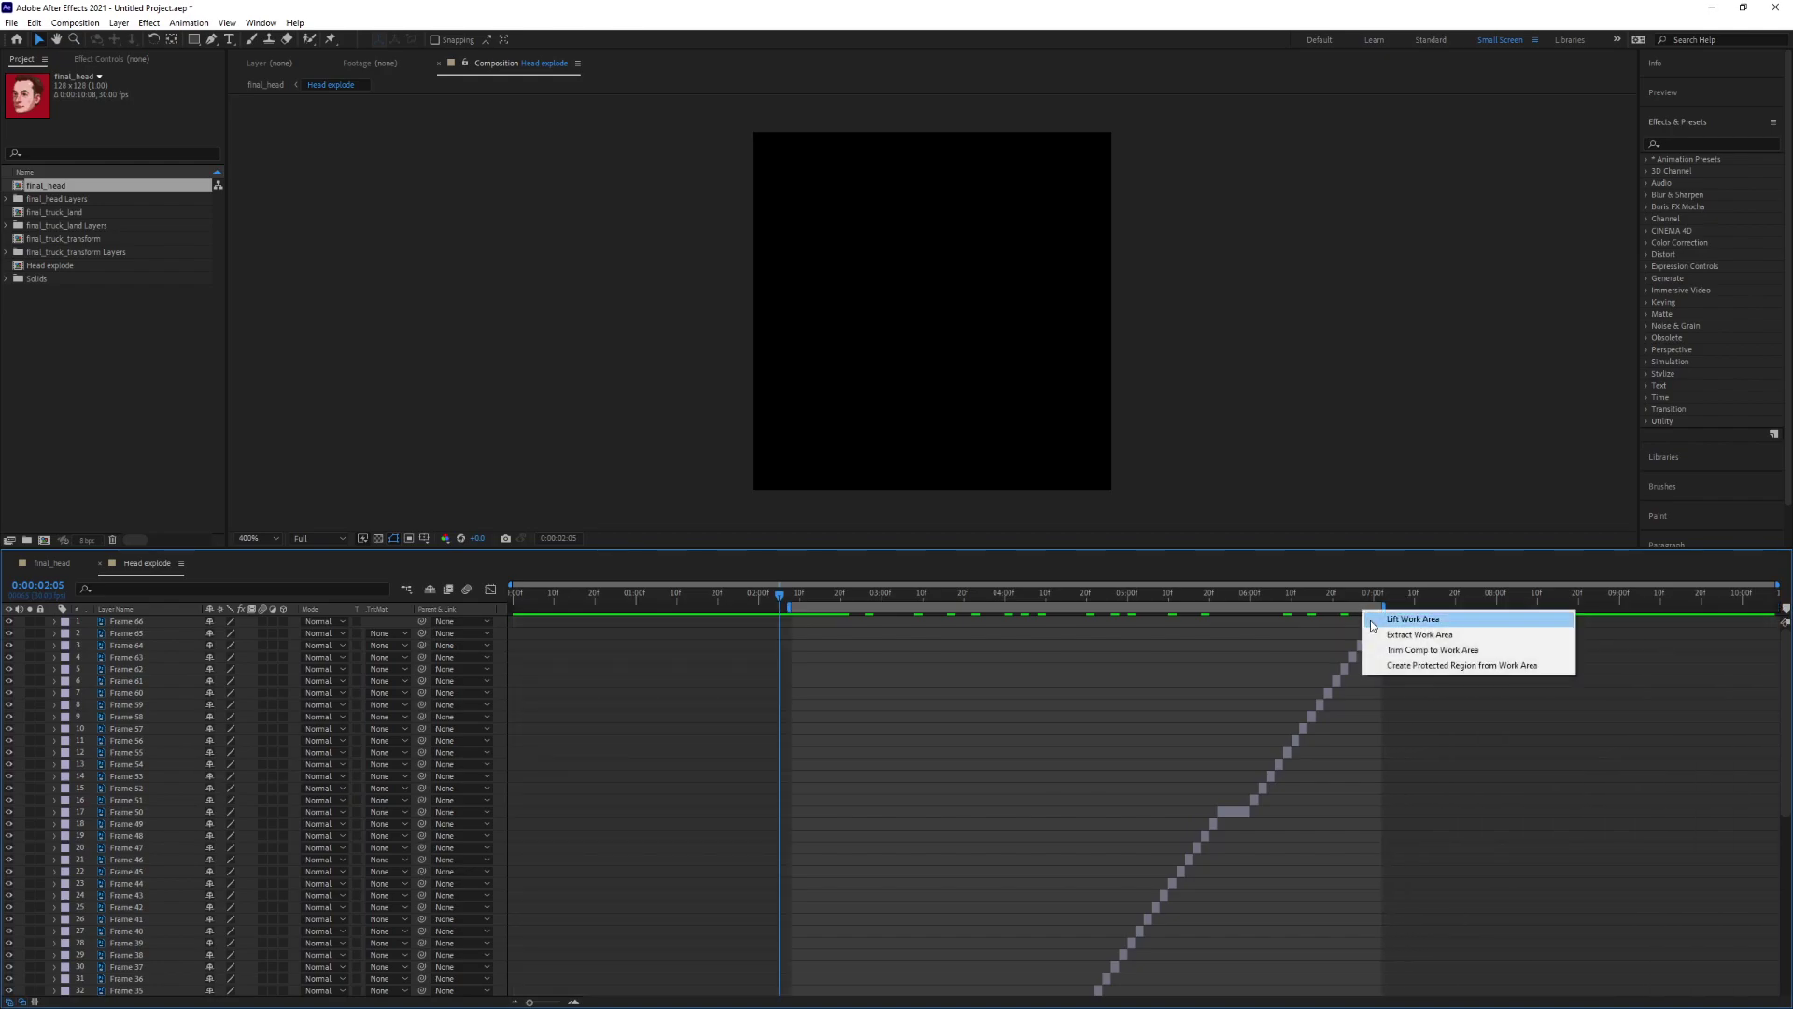
pyautogui.click(1384, 650)
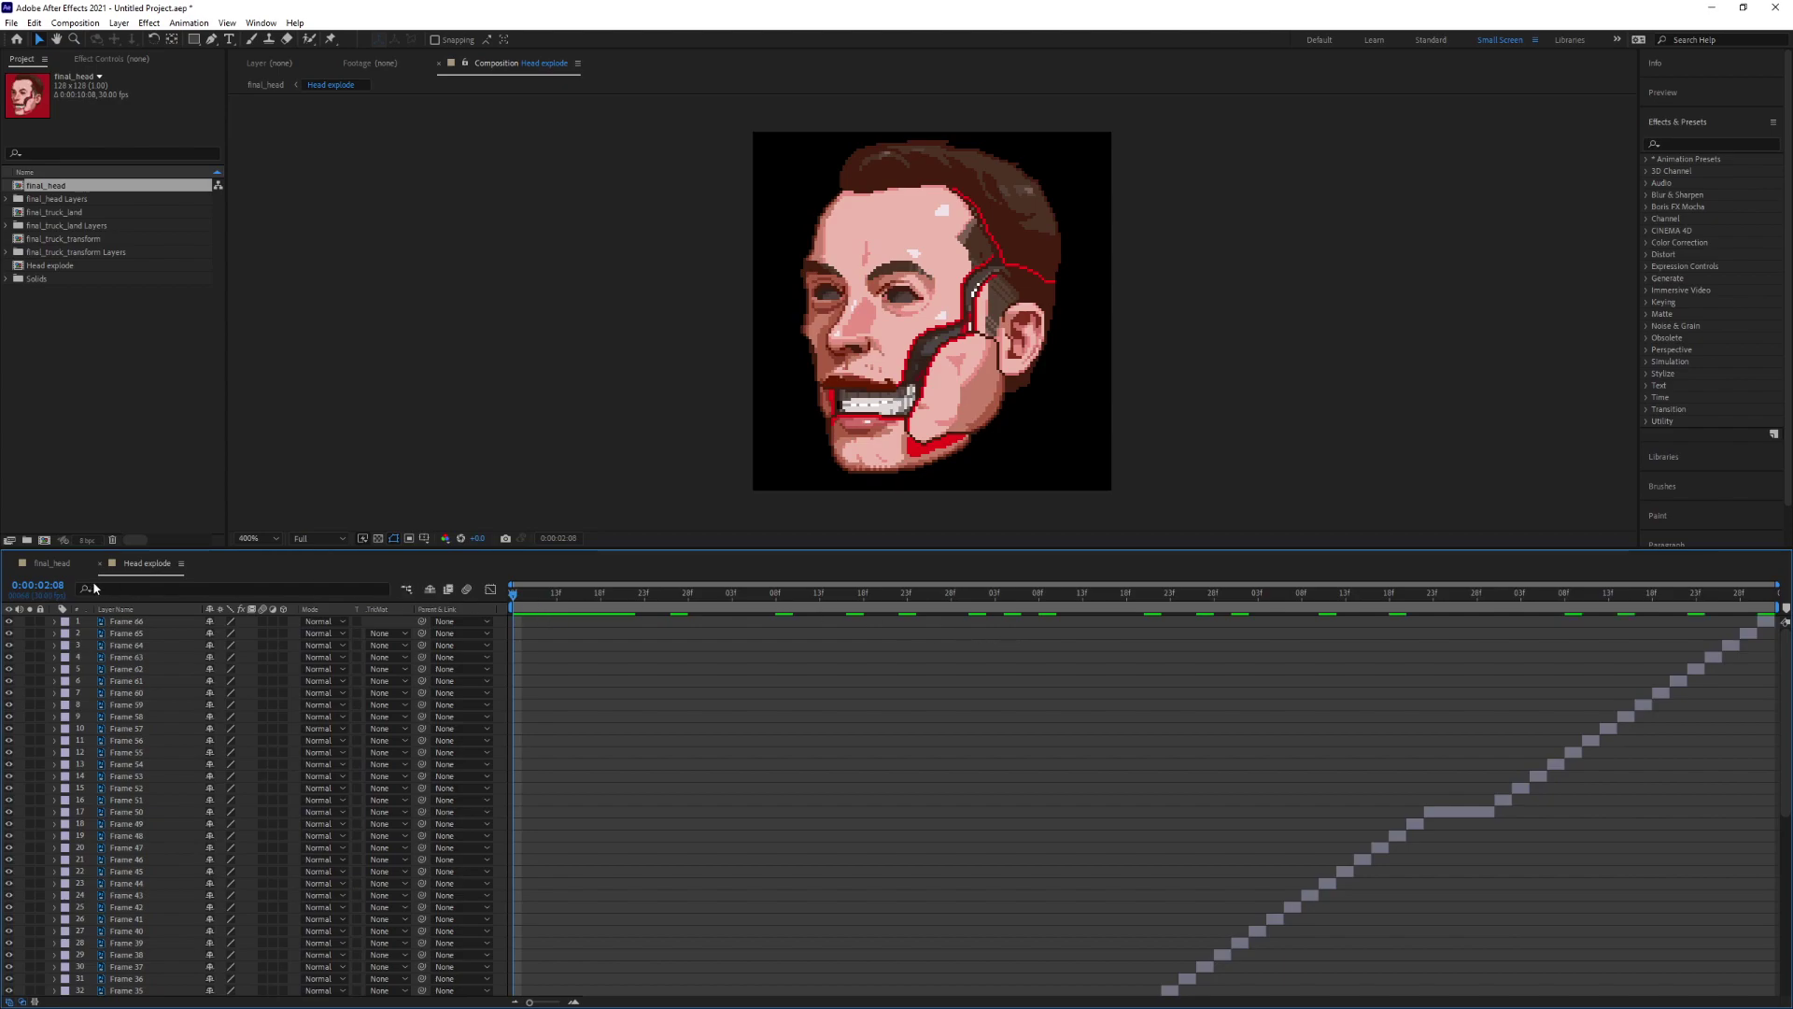
# - In final_head, move the Head explode layer to start where Frame 4 ends and rename the composition MAIN COMP
pyautogui.click(58, 567)
pyautogui.moveTo(544, 621); pyautogui.dragTo(823, 626)
pyautogui.rightClick(66, 565)
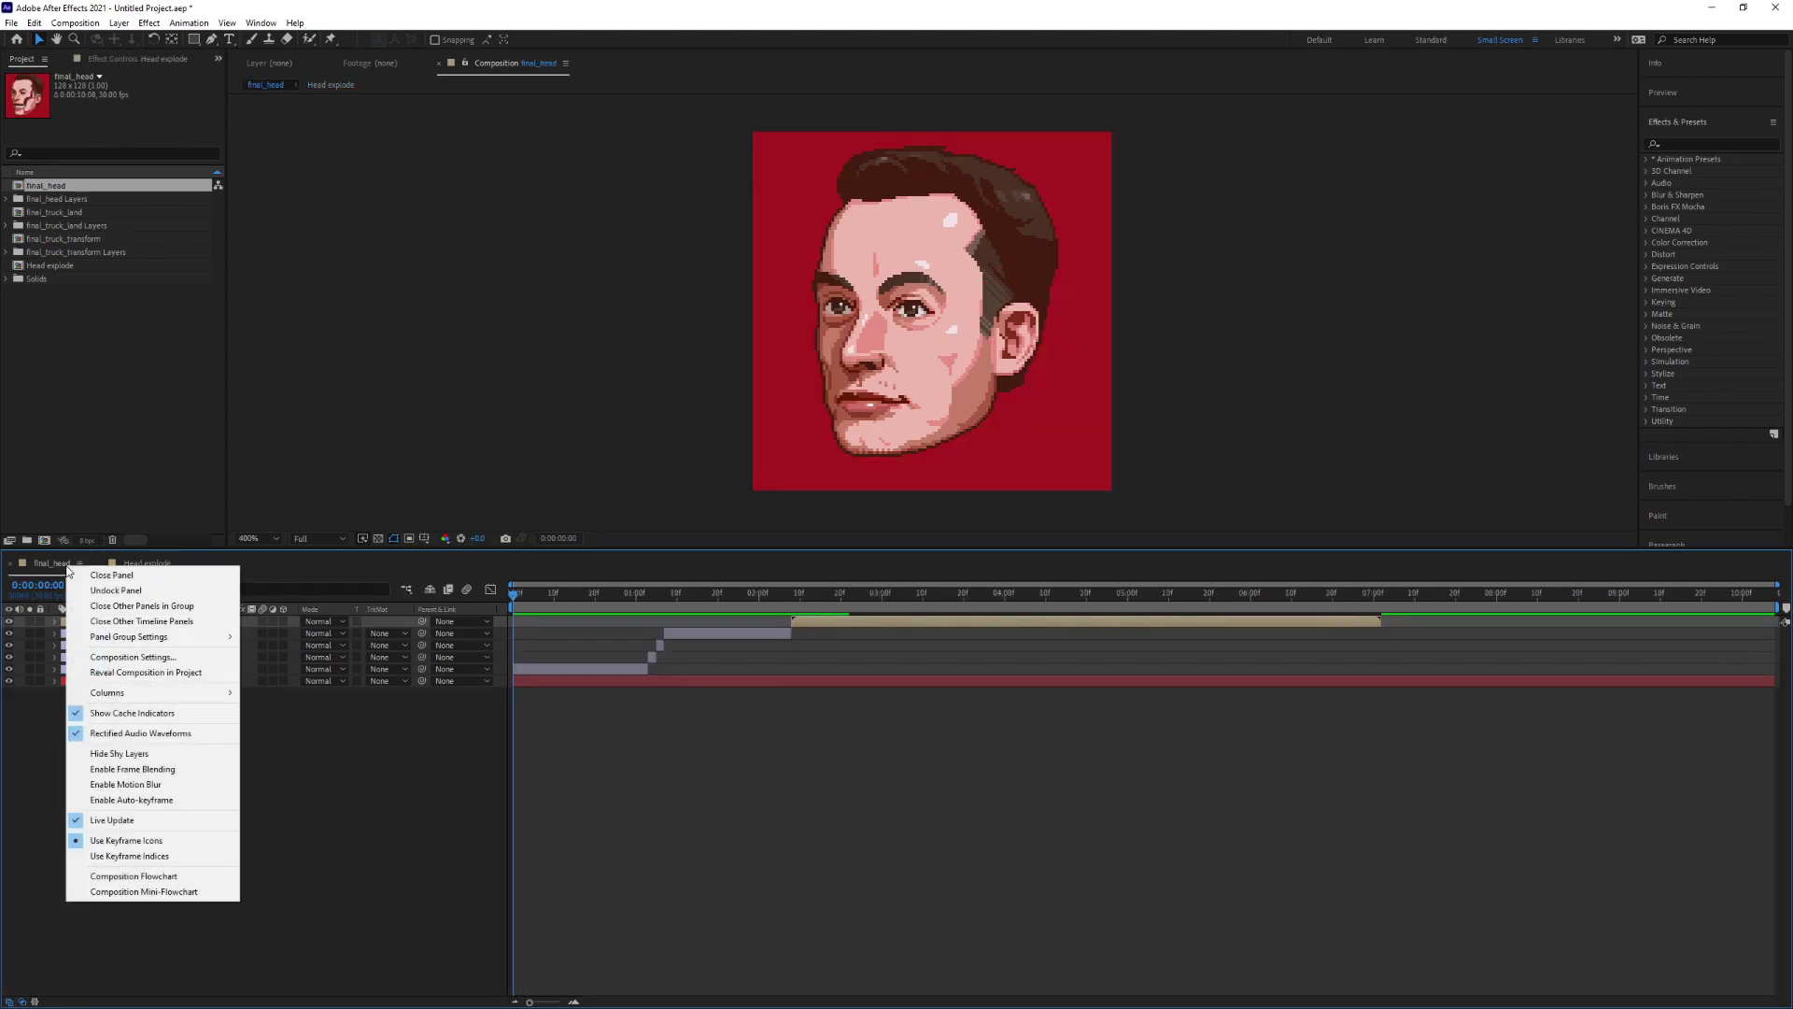
pyautogui.click(45, 567)
pyautogui.click(75, 22)
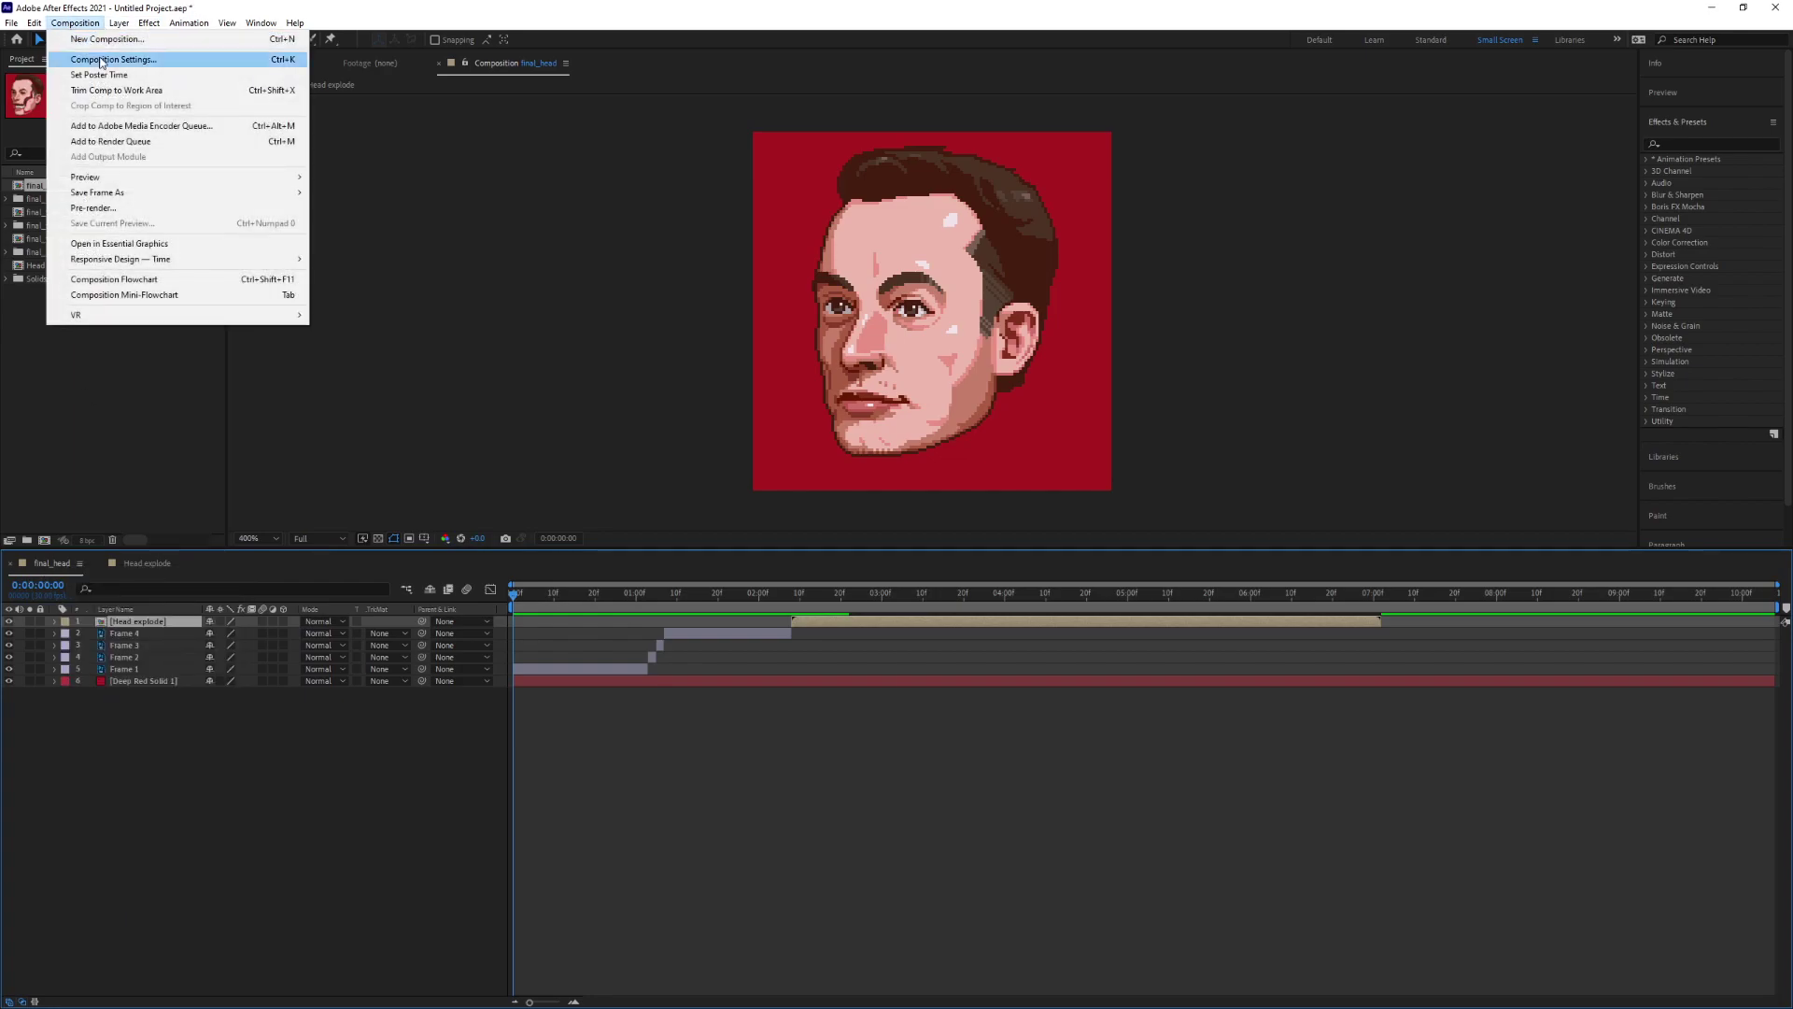
pyautogui.click(100, 62)
pyautogui.write('MAIN COMP')
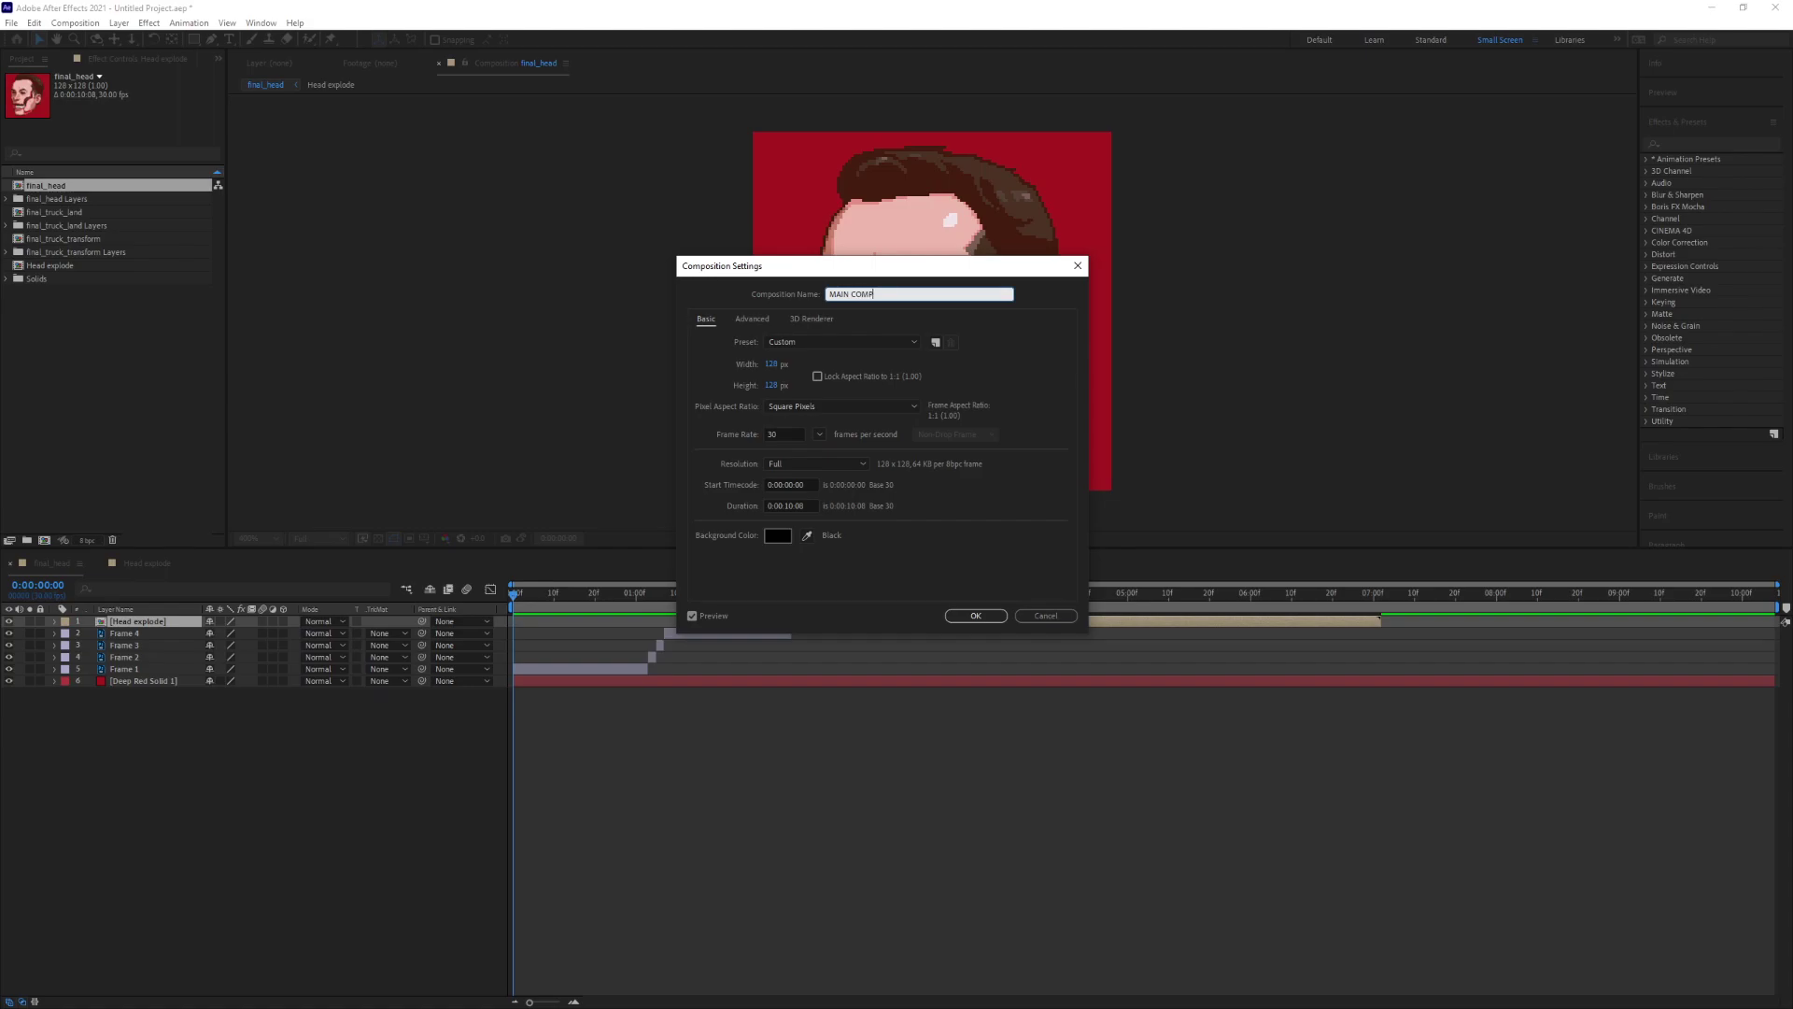
pyautogui.press('Return')
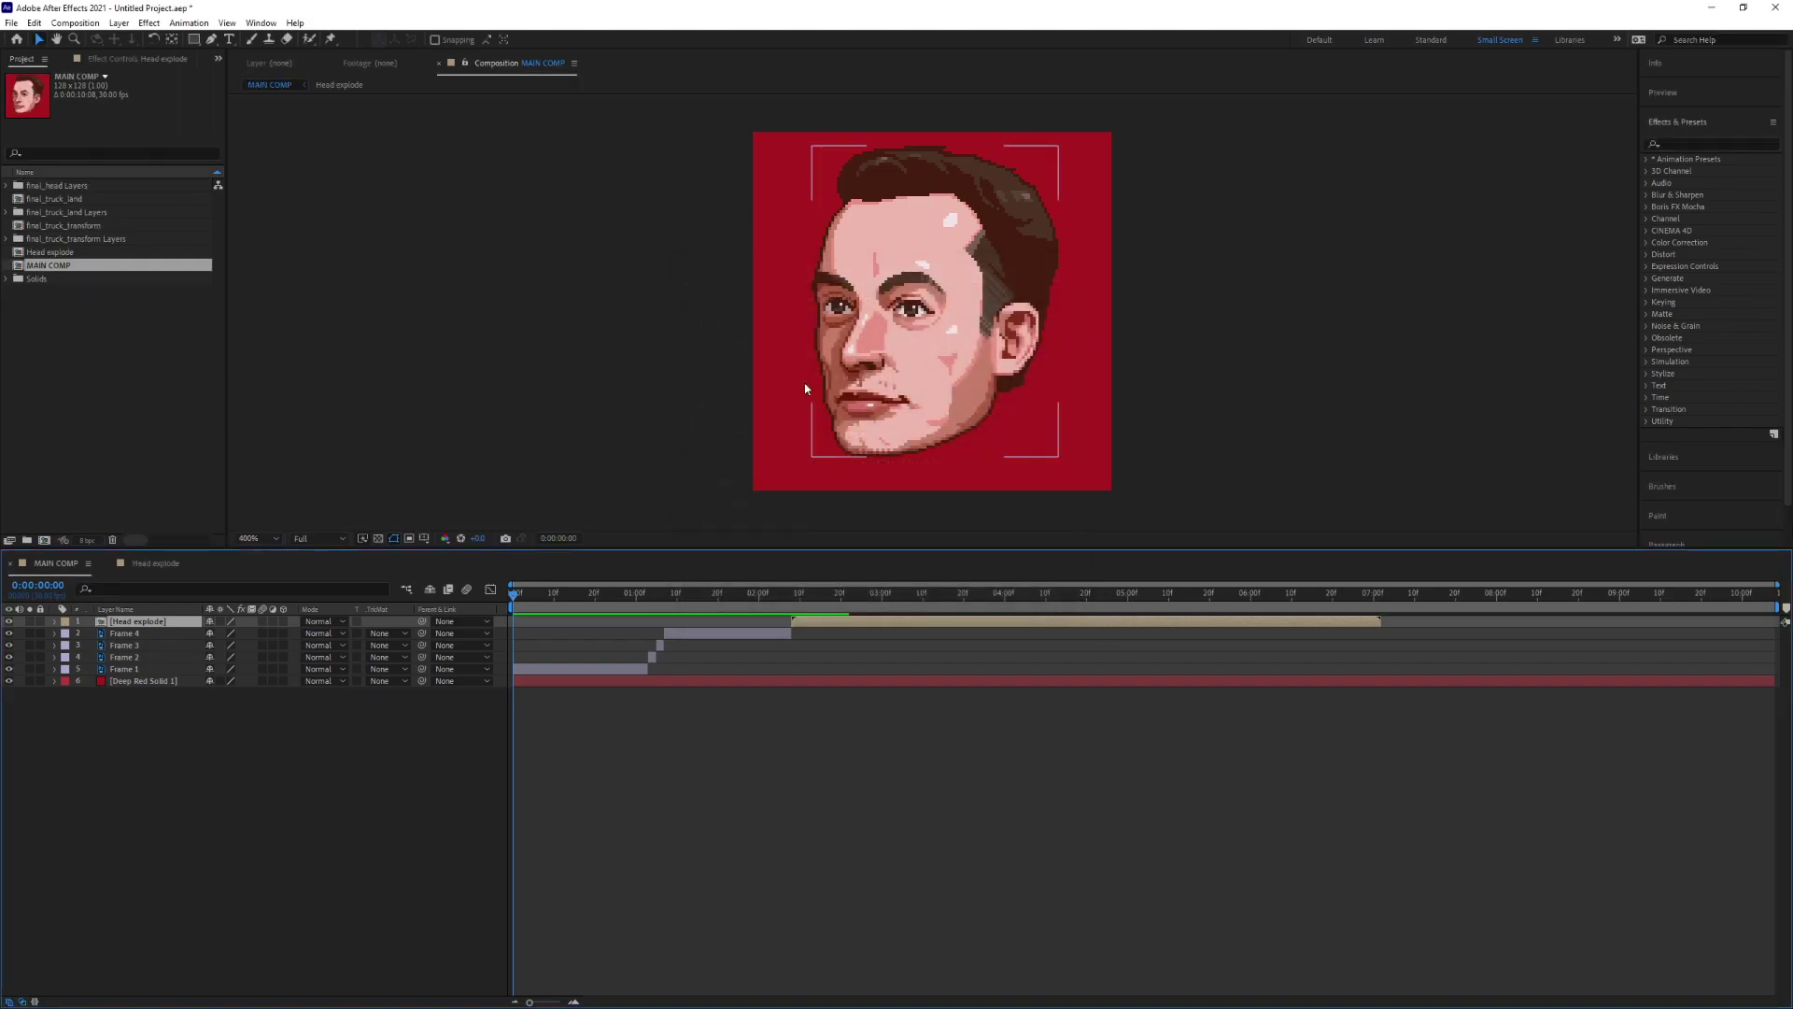
# - Set the label colour of the Head explode layer and the Frame 1 to Frame 4 layers to Dark Green
pyautogui.click(713, 593)
pyautogui.click(636, 668)
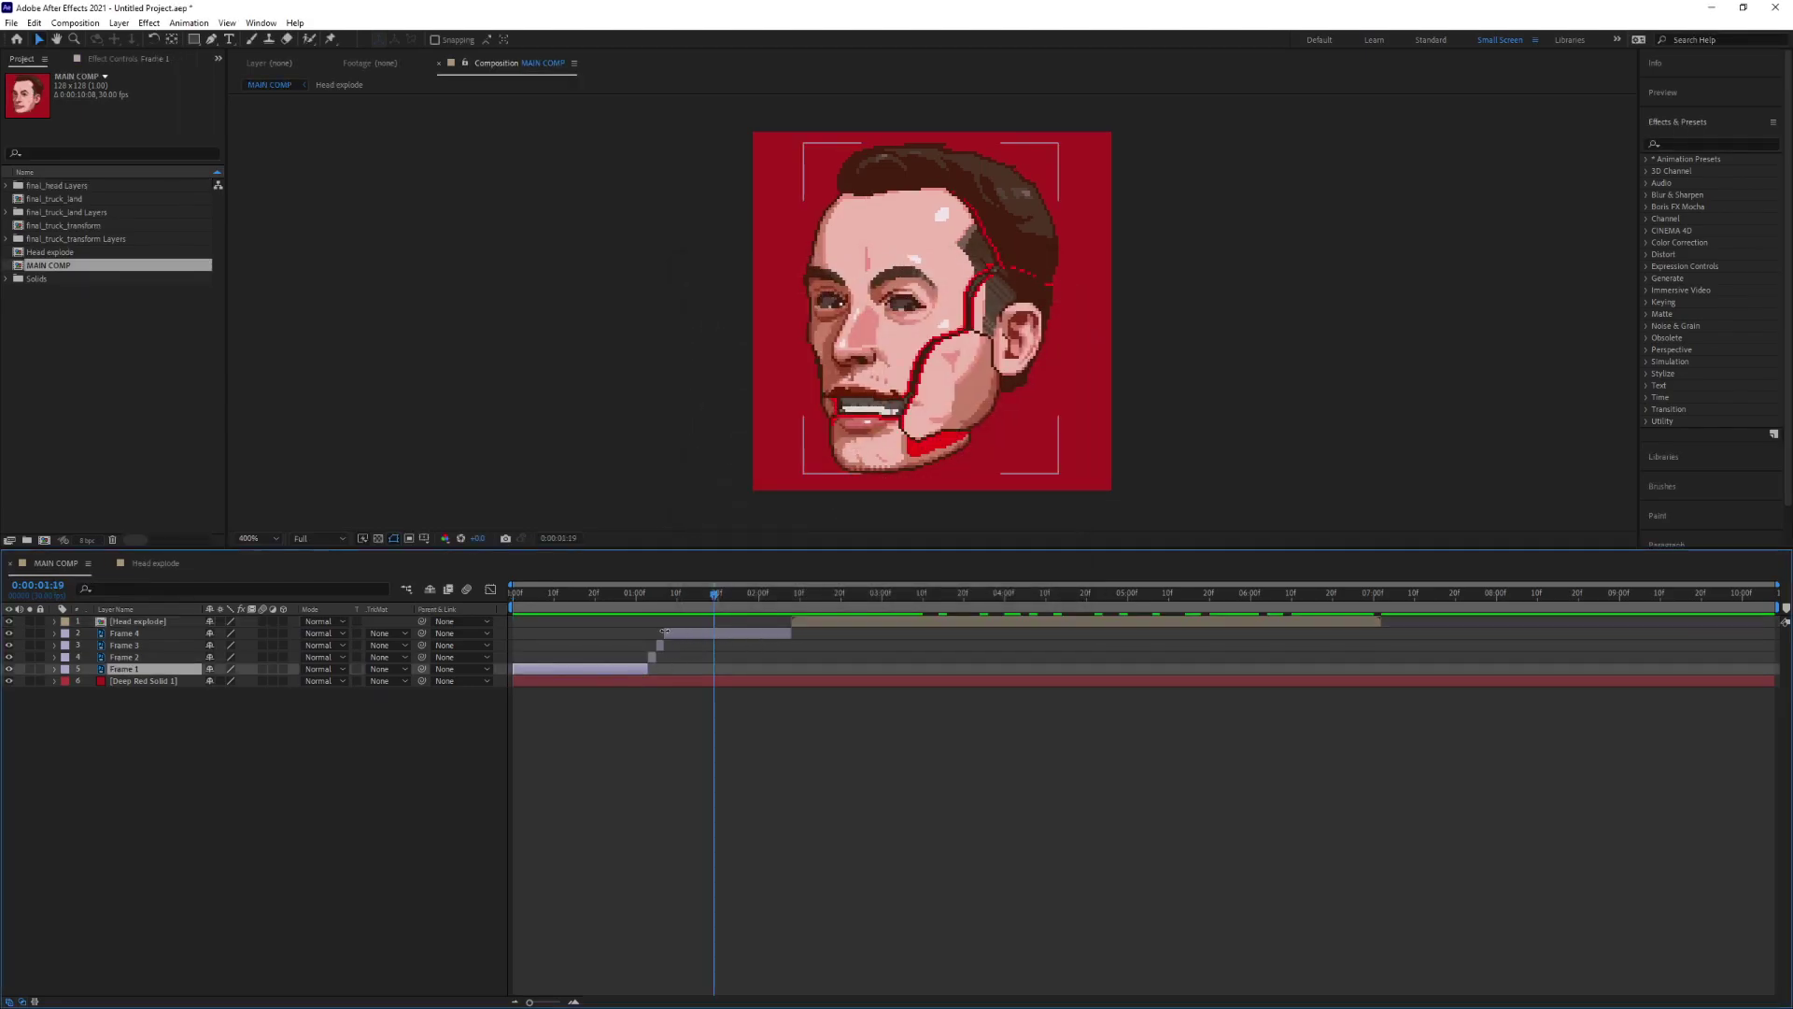
pyautogui.keyDown('shift'); pyautogui.click(804, 624); pyautogui.keyUp('shift')
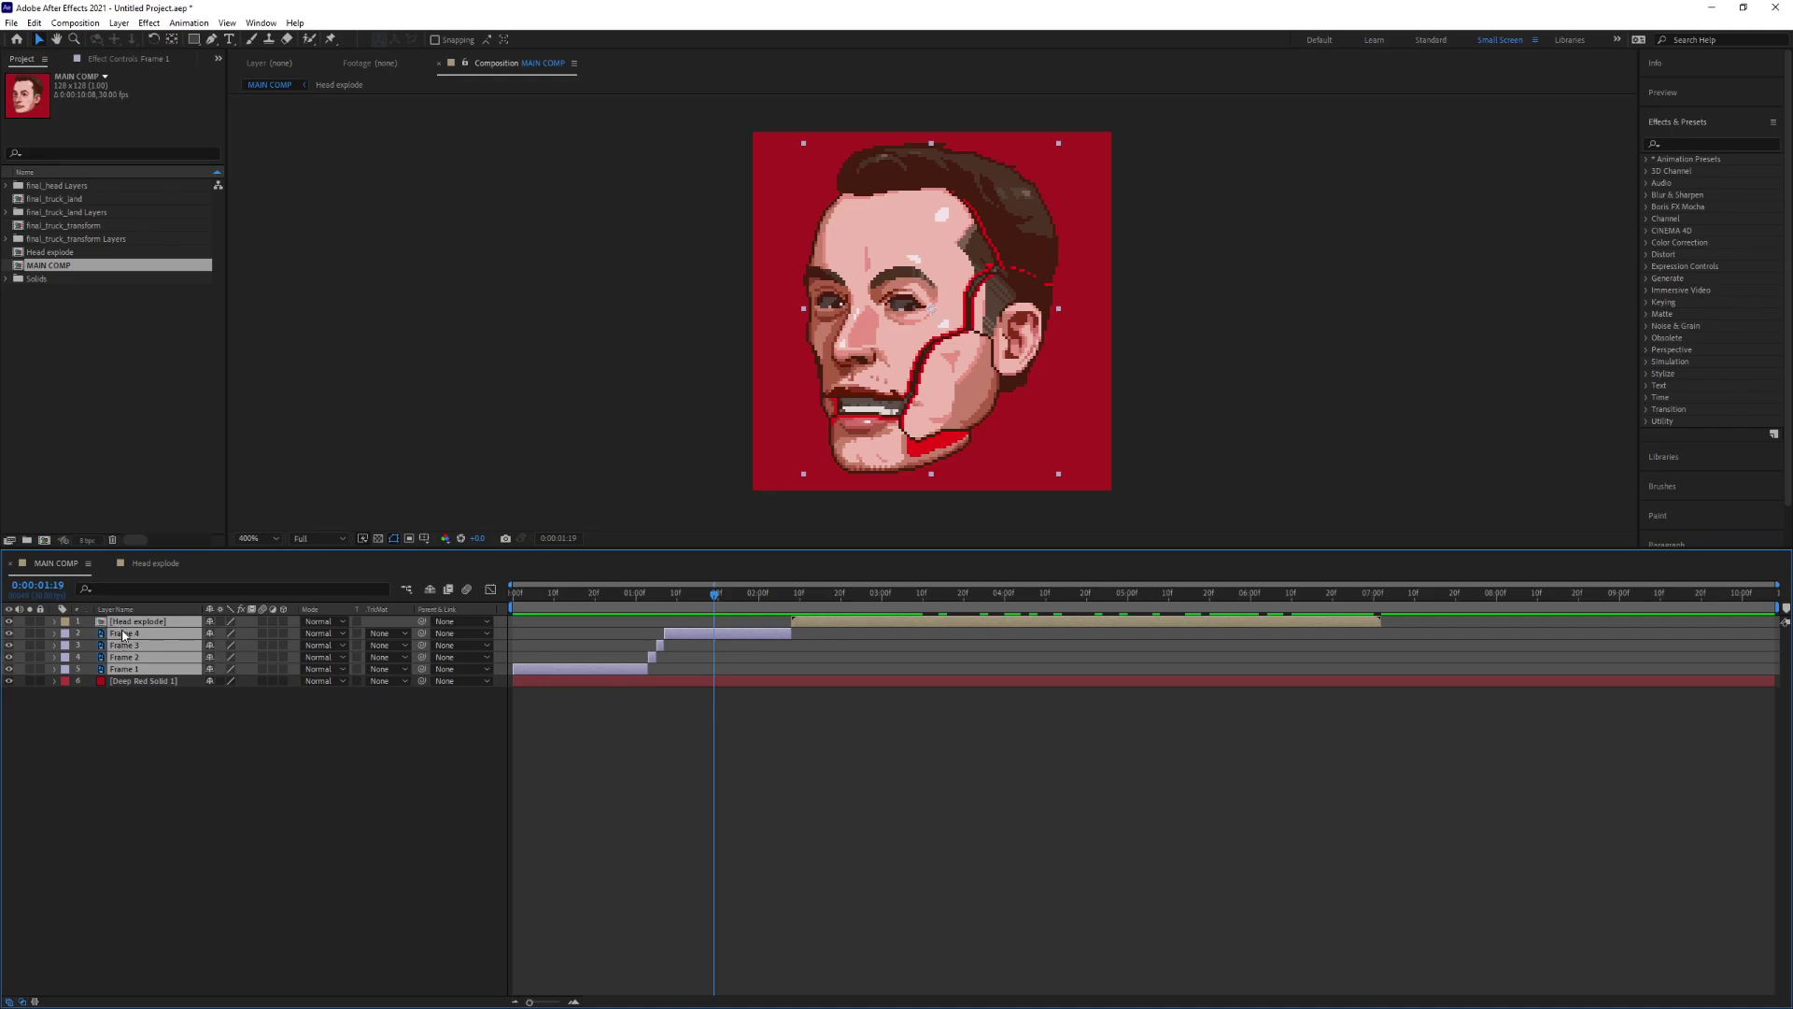
pyautogui.click(64, 634)
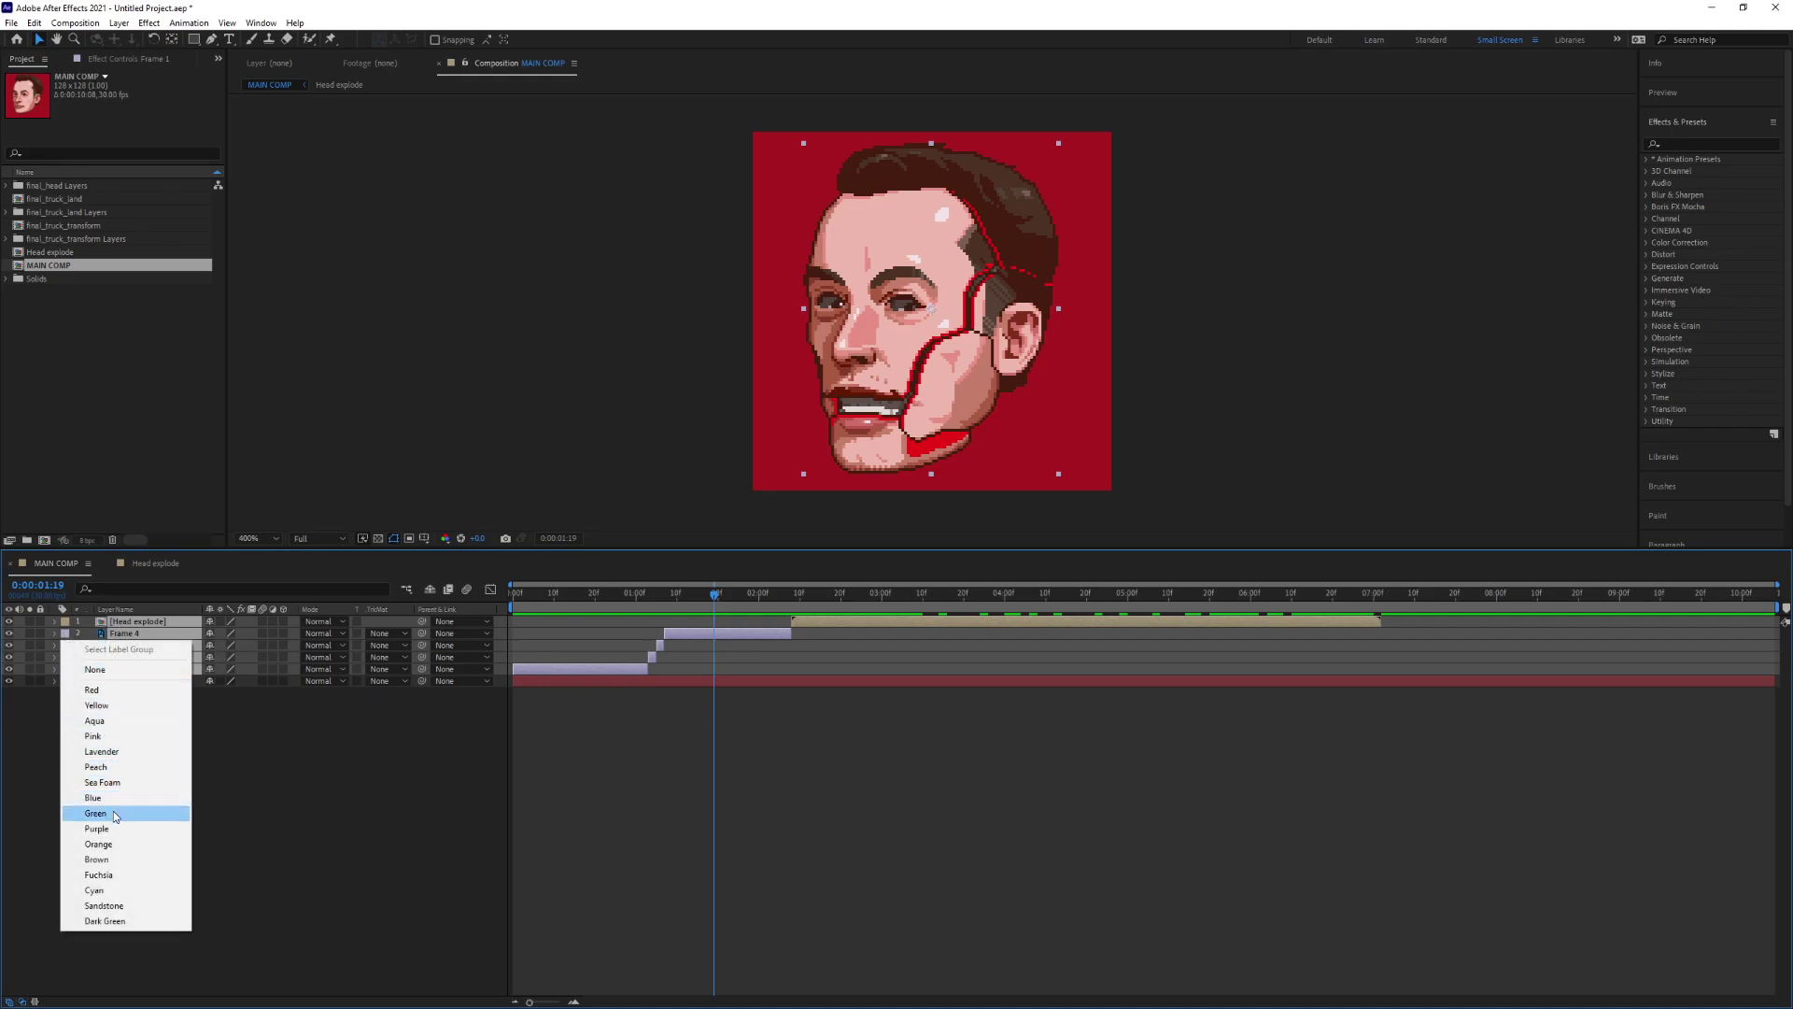
pyautogui.click(111, 878)
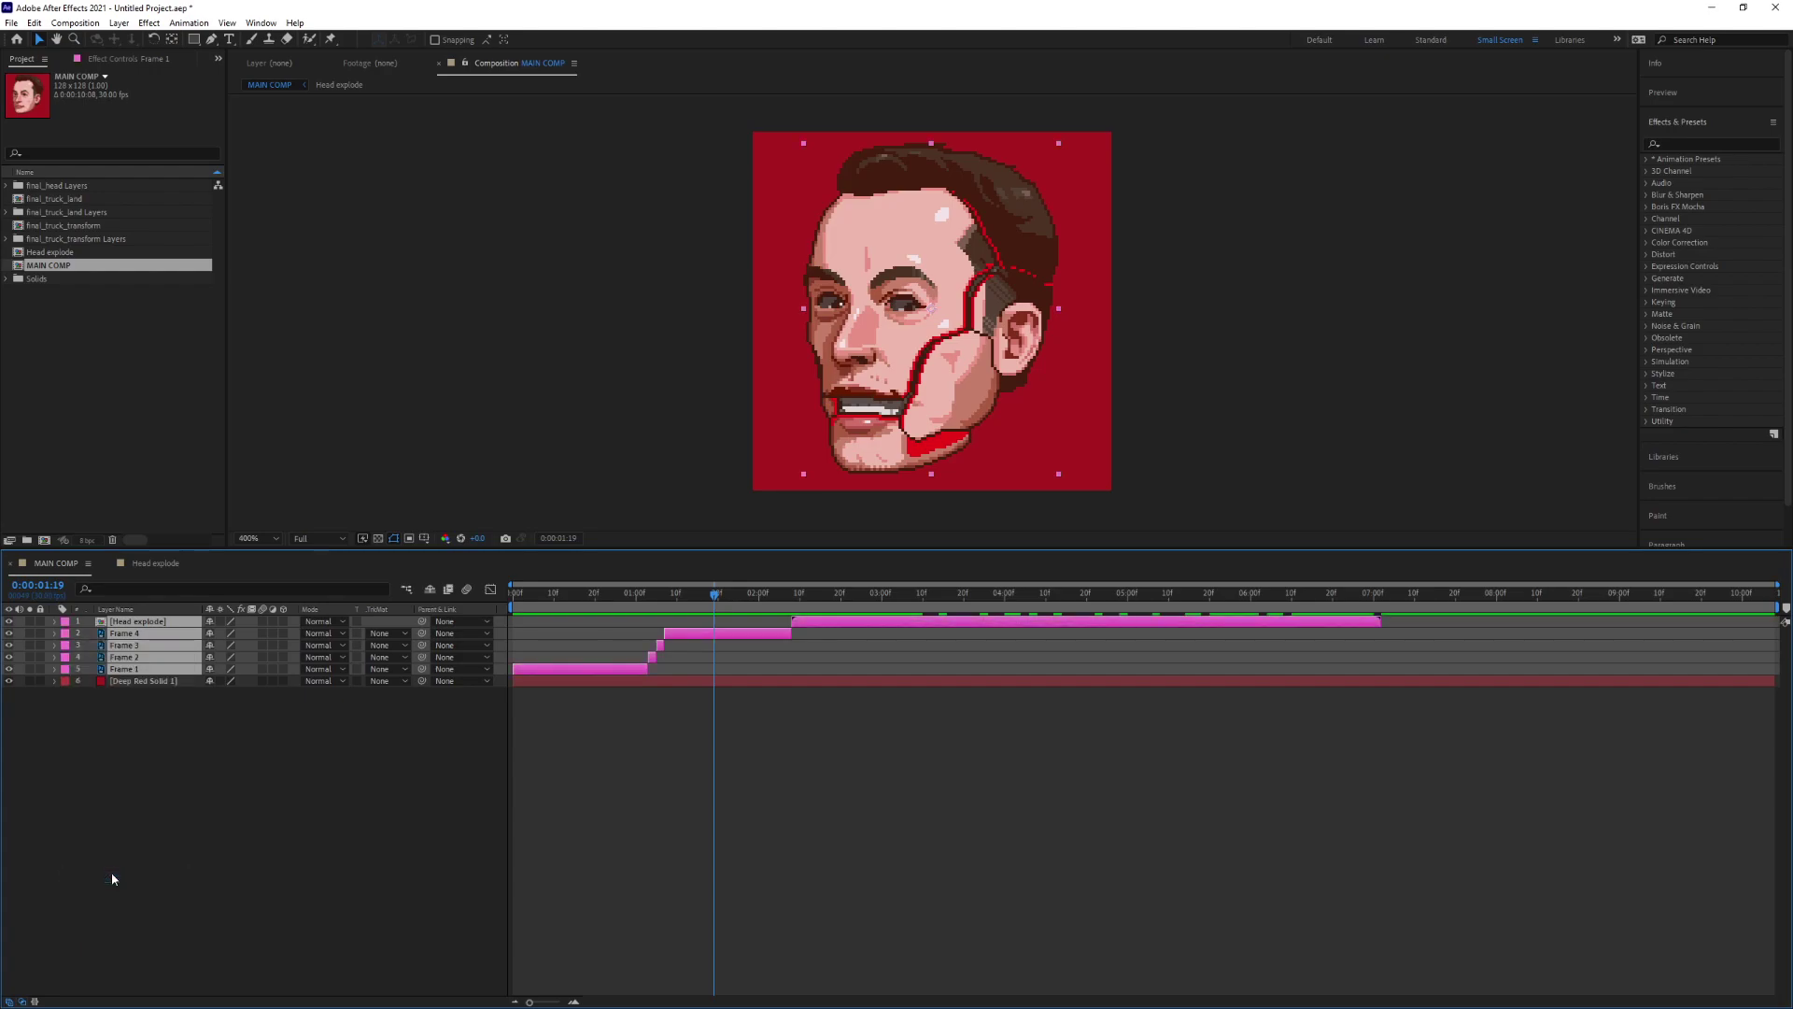
pyautogui.click(66, 669)
pyautogui.click(113, 922)
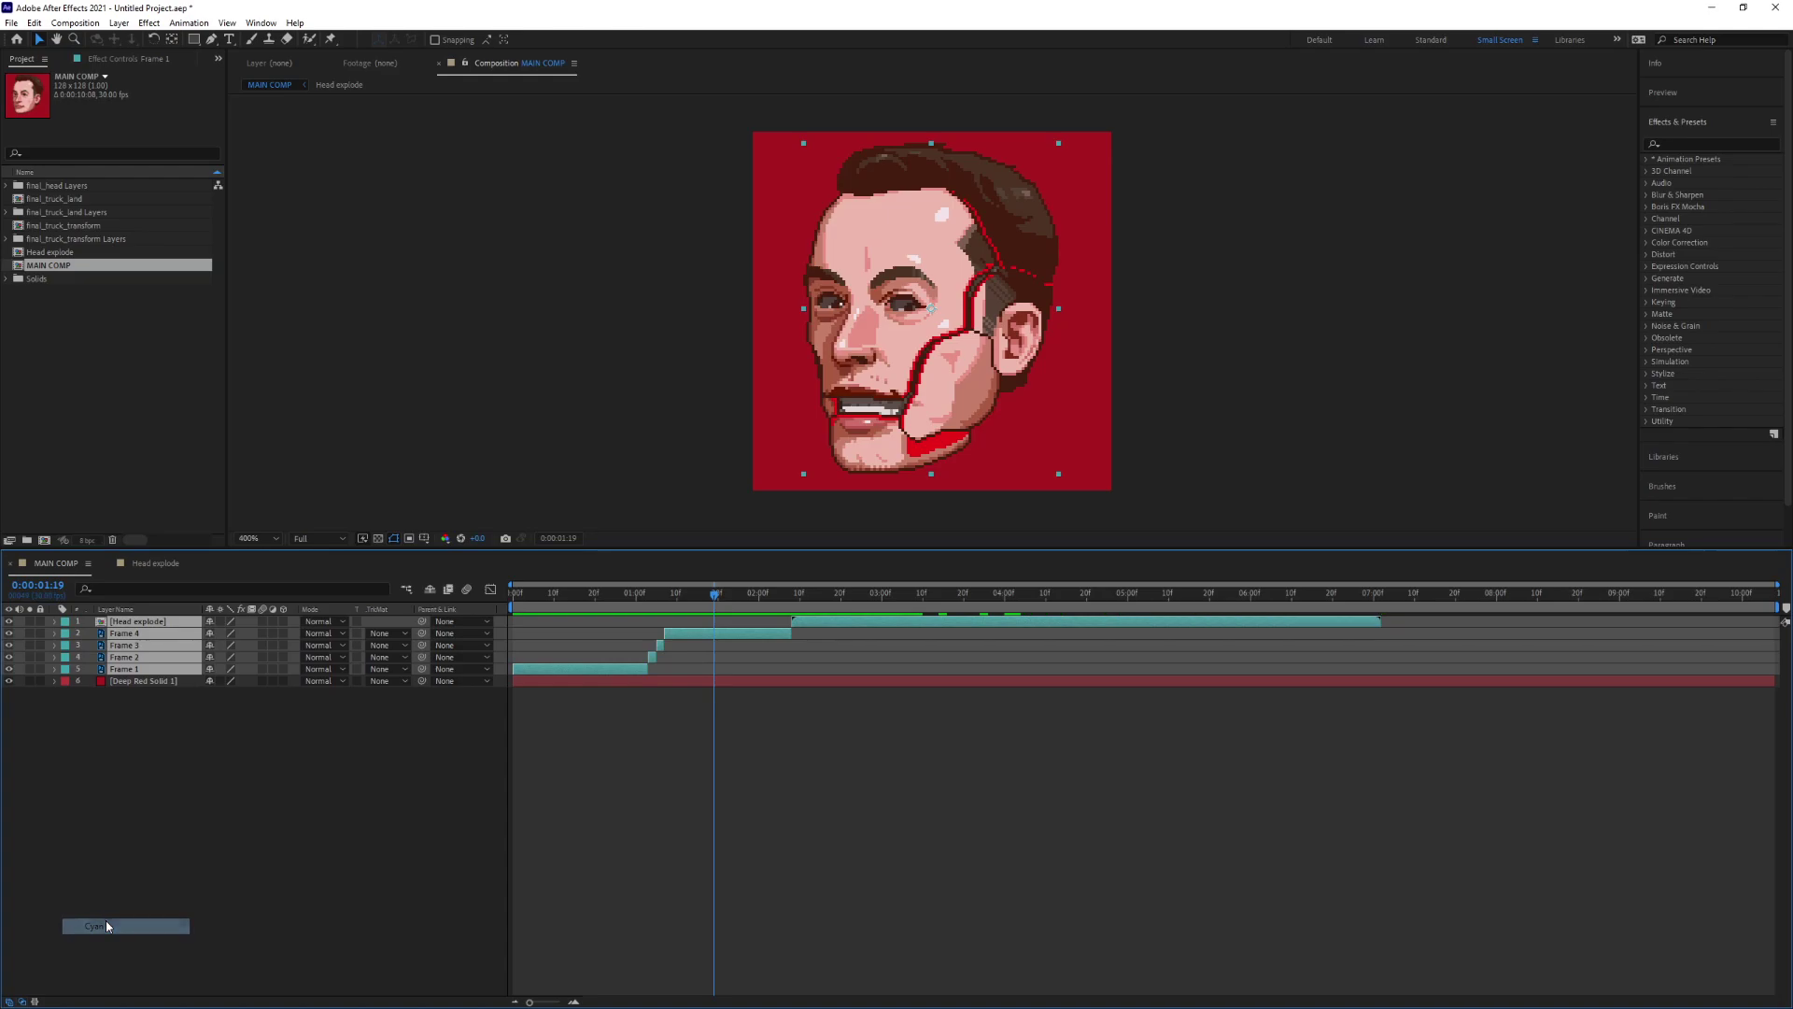
pyautogui.click(500, 793)
# - Scrub MAIN COMP through the head explosion to about 6:17 and open the final_truck_transform composition
pyautogui.moveTo(558, 596); pyautogui.dragTo(1320, 603)
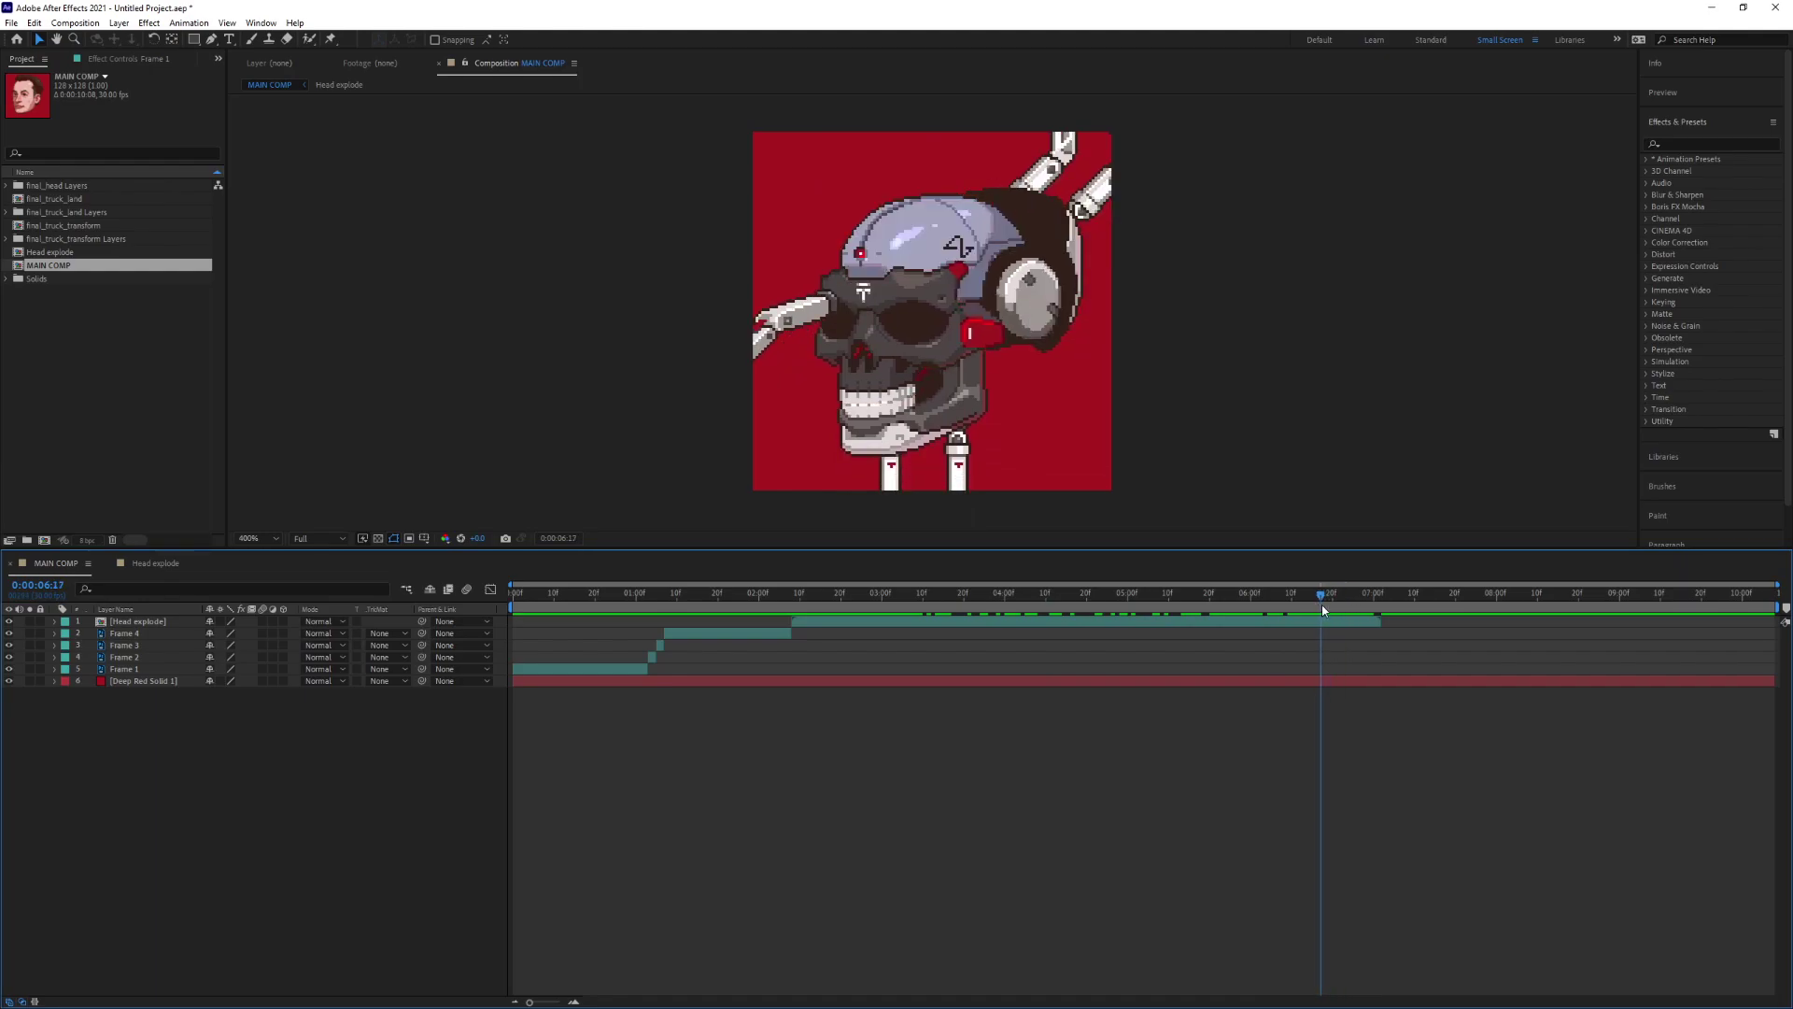
pyautogui.click(56, 227)
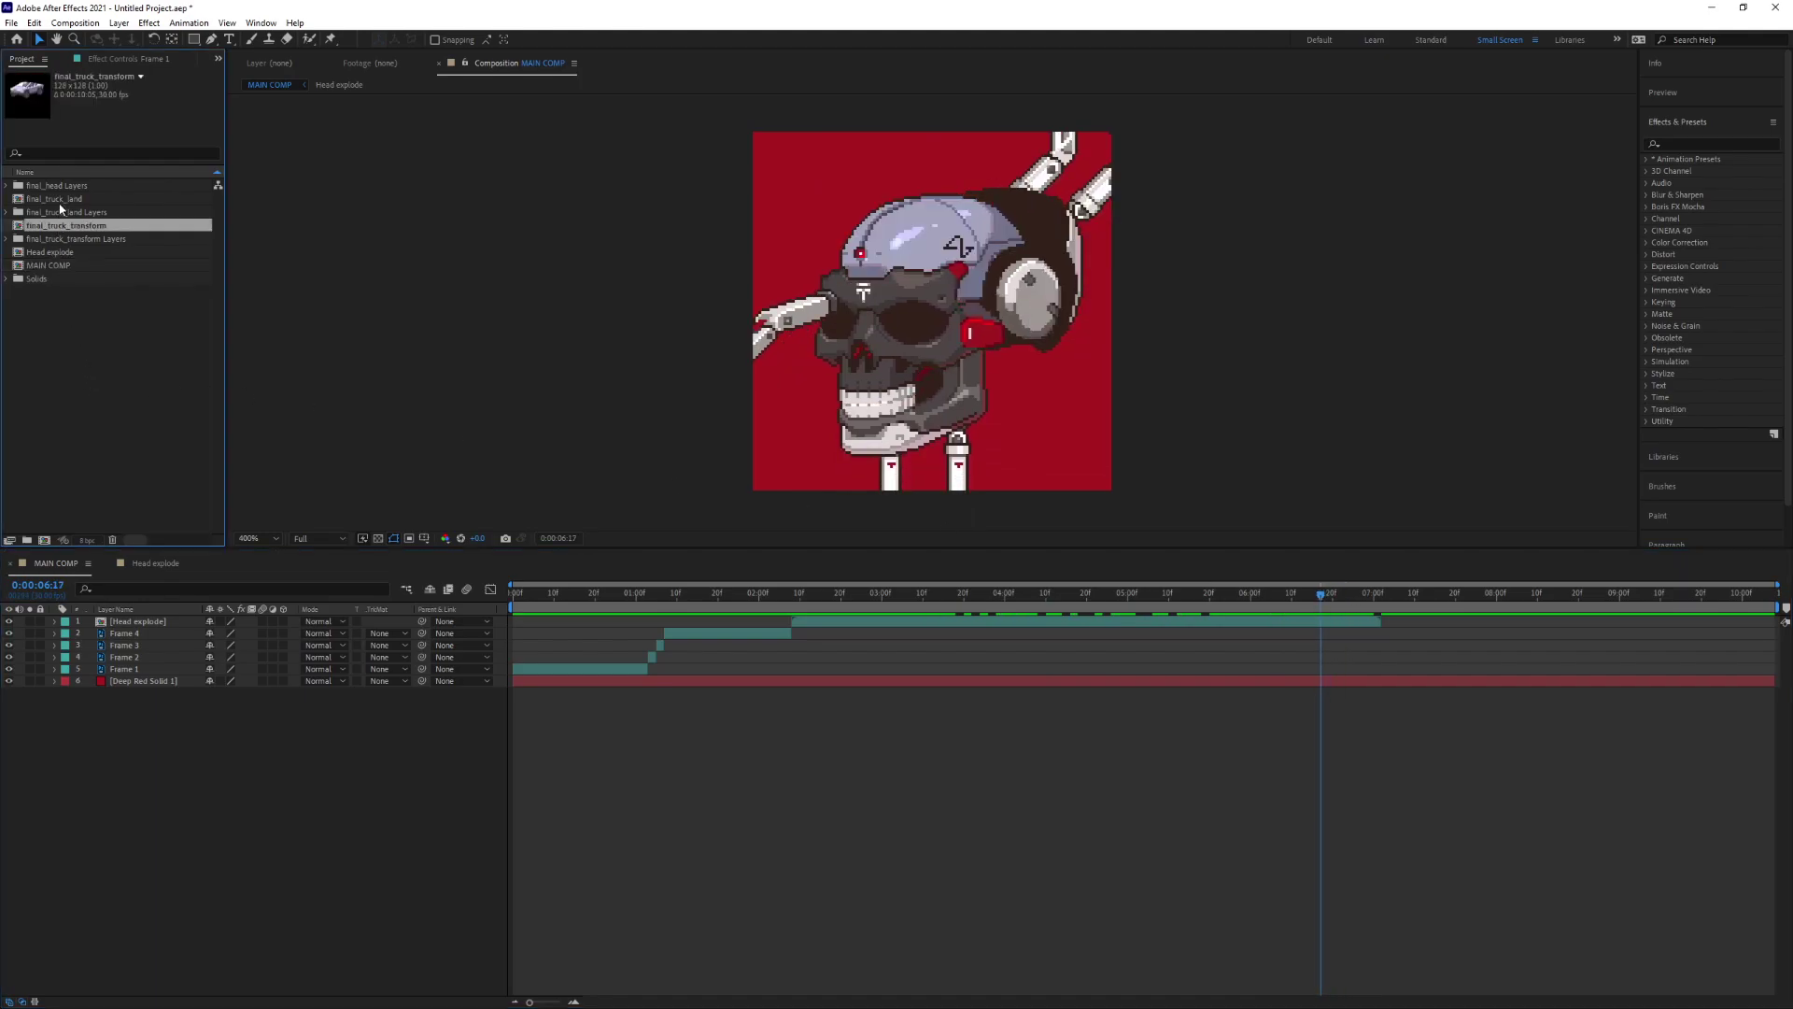
pyautogui.click(60, 200)
pyautogui.click(67, 225)
pyautogui.doubleClick(56, 226)
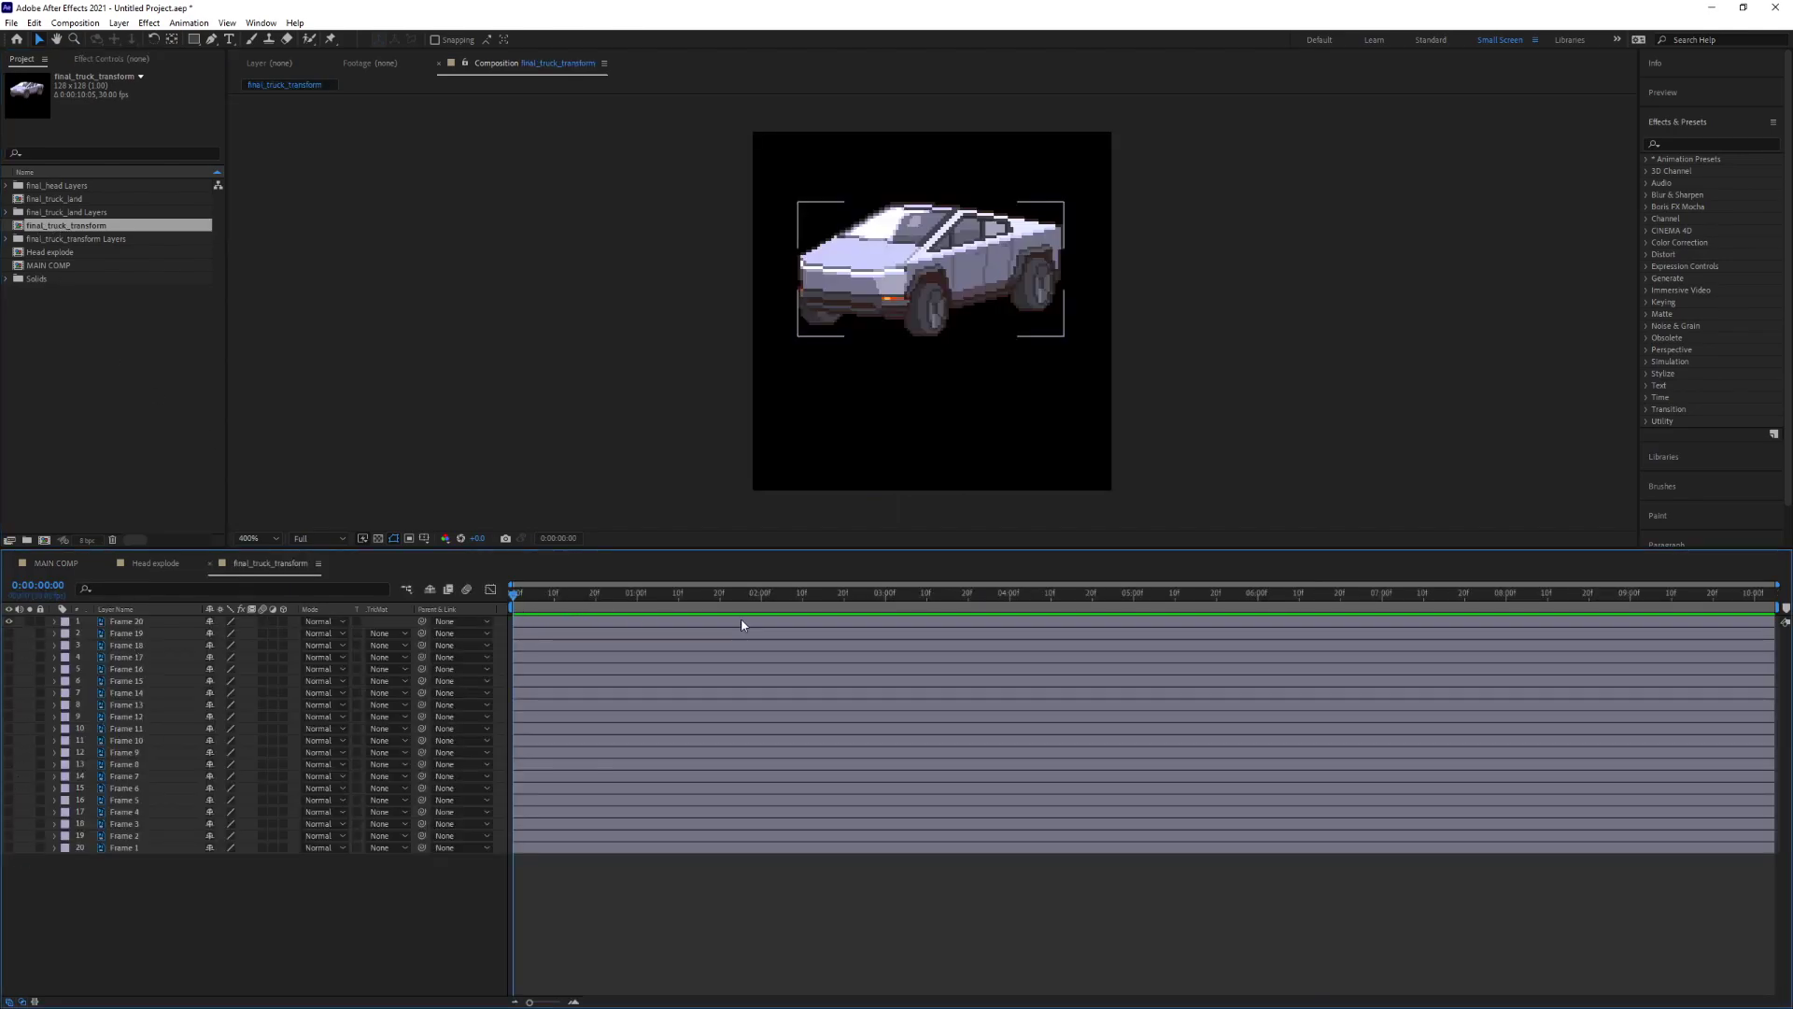
# - Cut all final_truck_transform frame layers to their first two frames by lifting the rest of the work area, and make every layer visible
pyautogui.moveTo(1774, 585); pyautogui.dragTo(664, 579)
pyautogui.moveTo(514, 605); pyautogui.dragTo(588, 746)
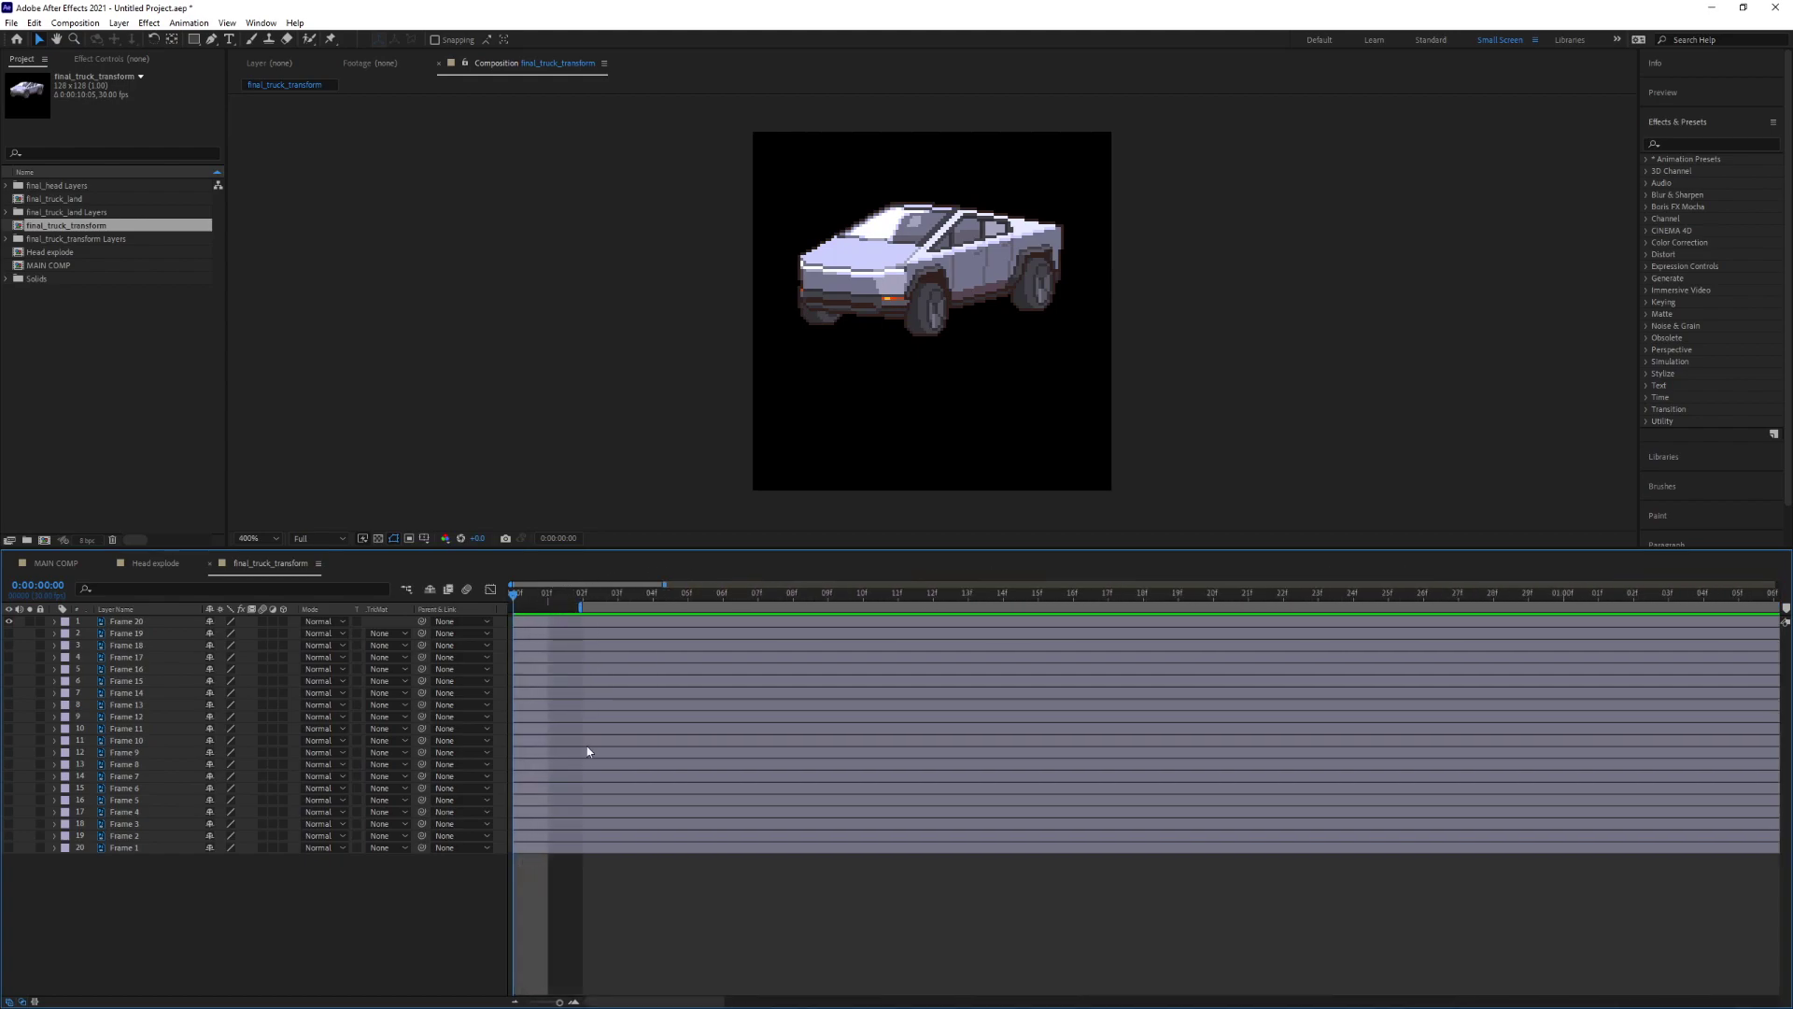
pyautogui.click(586, 850)
pyautogui.keyDown('shift'); pyautogui.click(581, 618); pyautogui.keyUp('shift')
pyautogui.rightClick(580, 618)
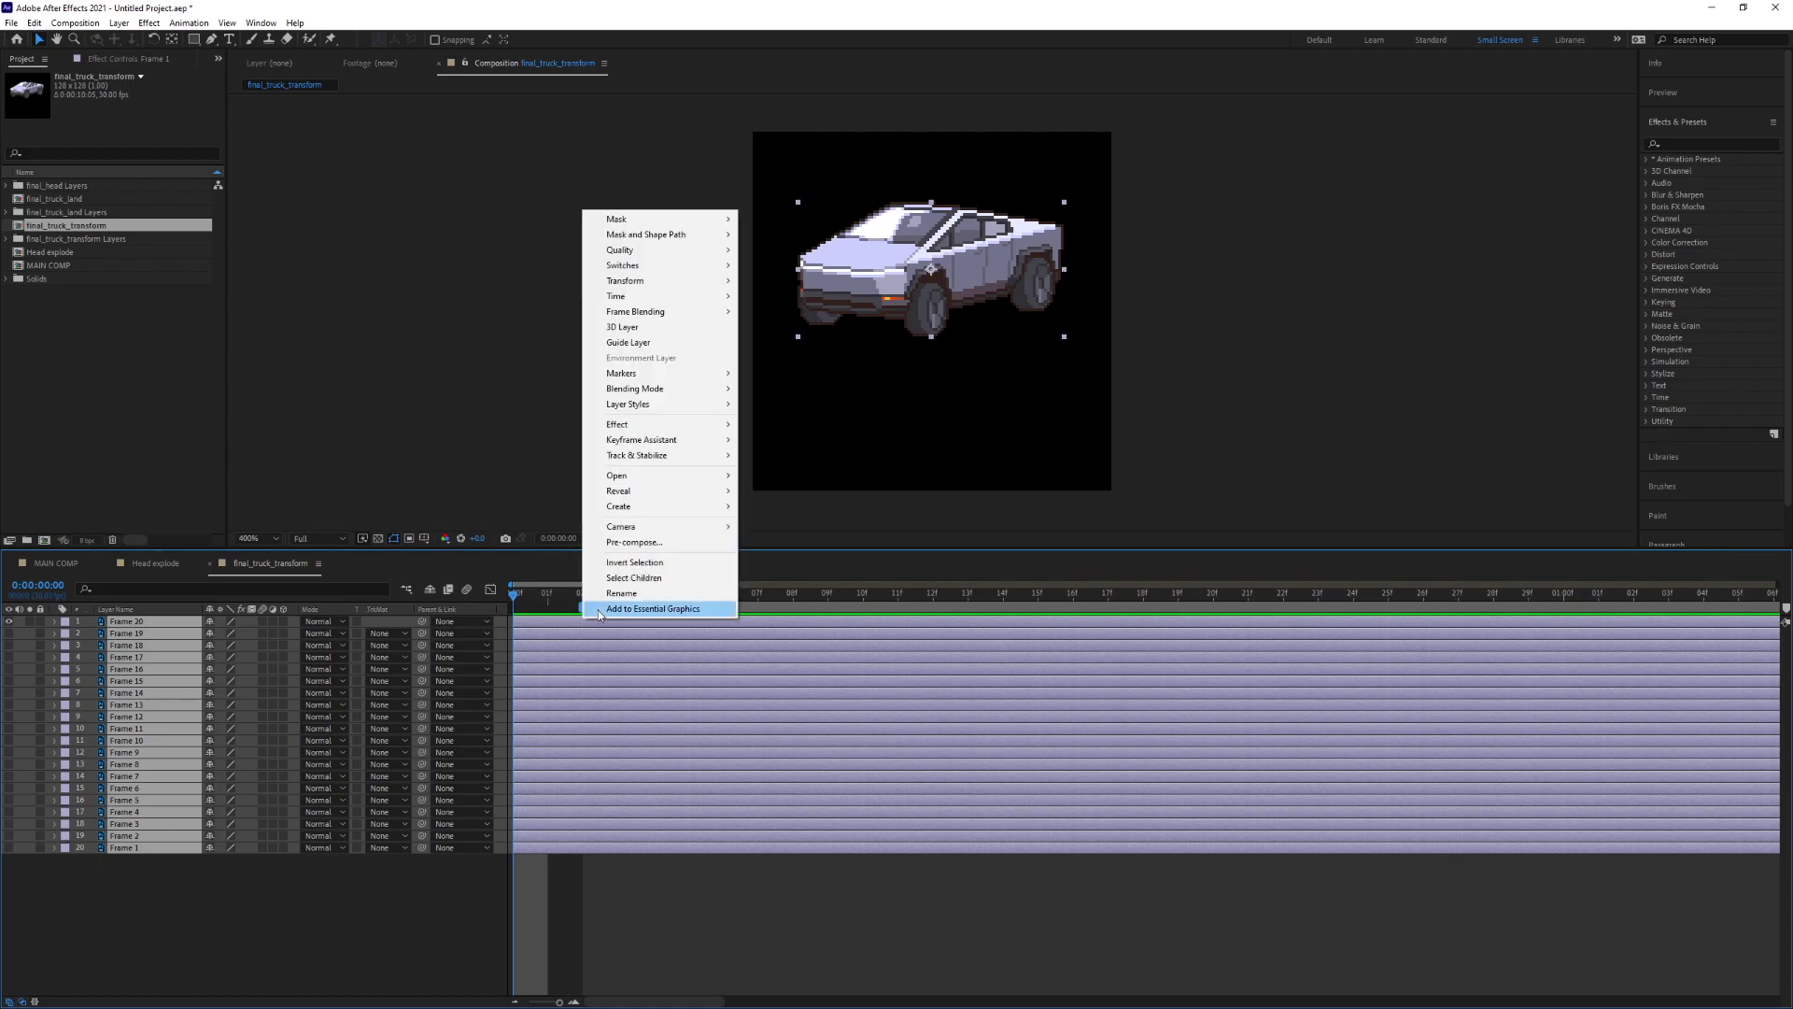
pyautogui.rightClick(782, 609)
pyautogui.click(817, 614)
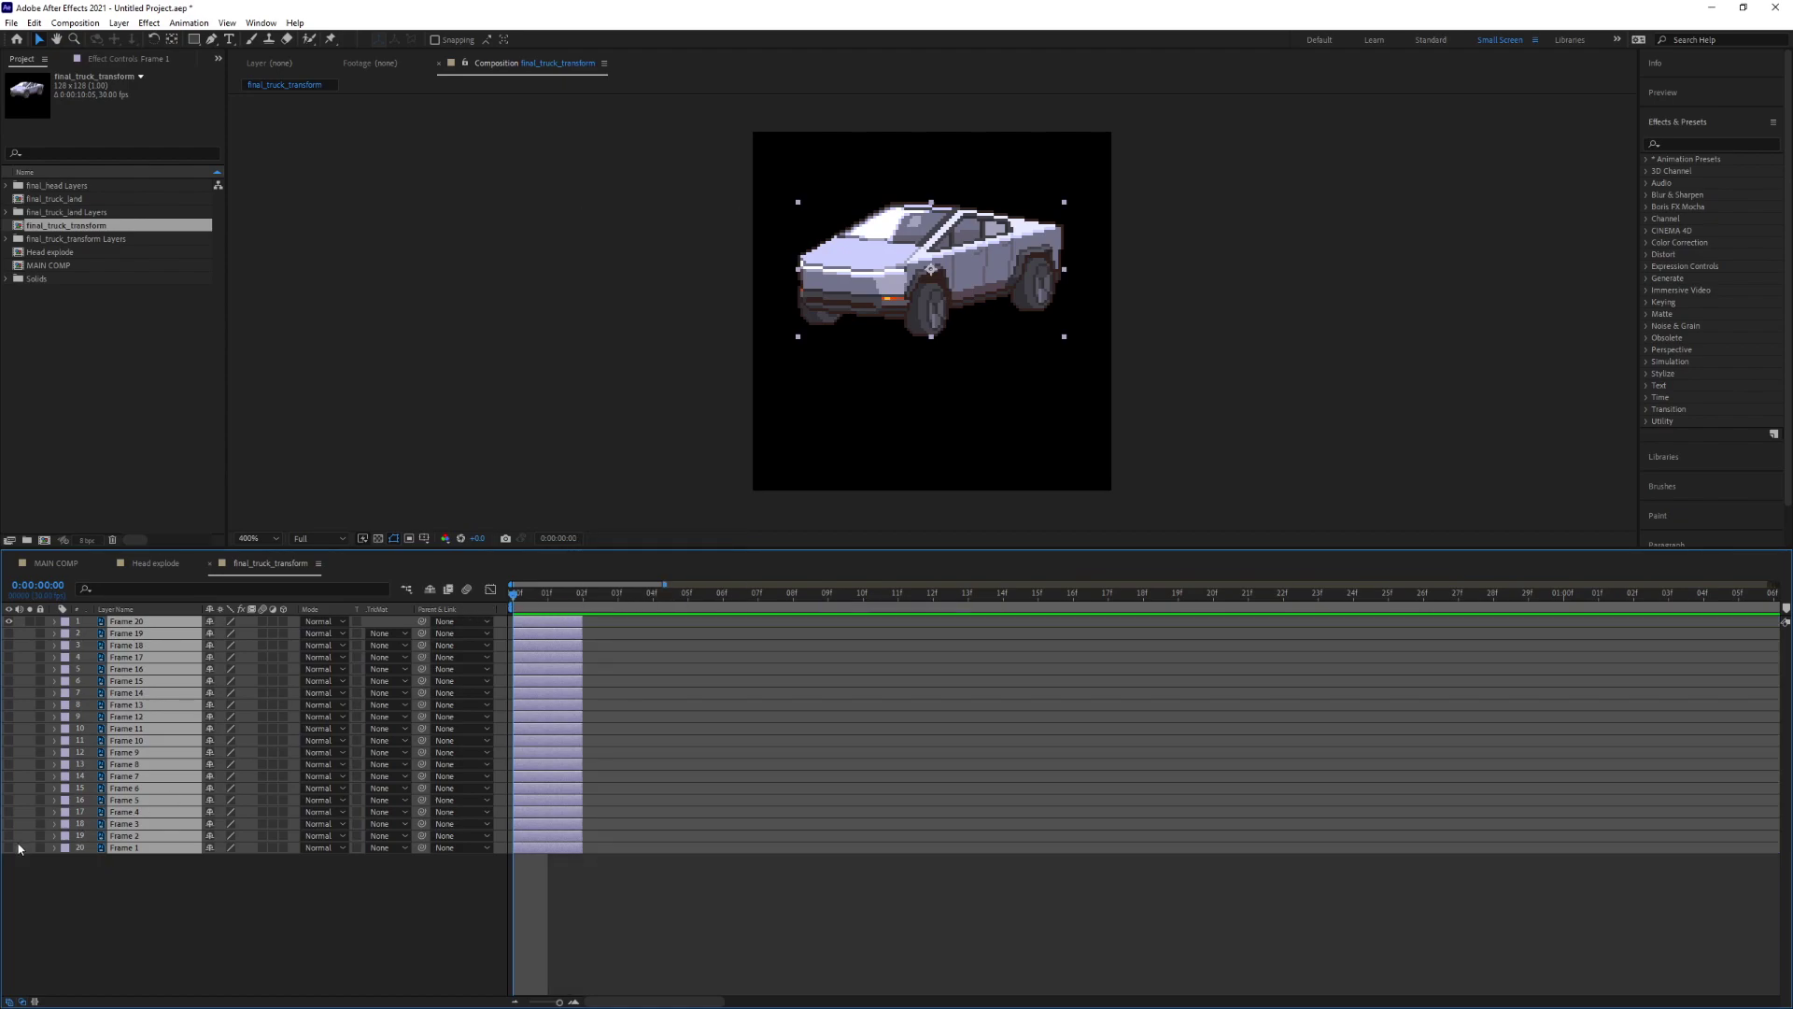
pyautogui.moveTo(9, 847); pyautogui.dragTo(10, 624)
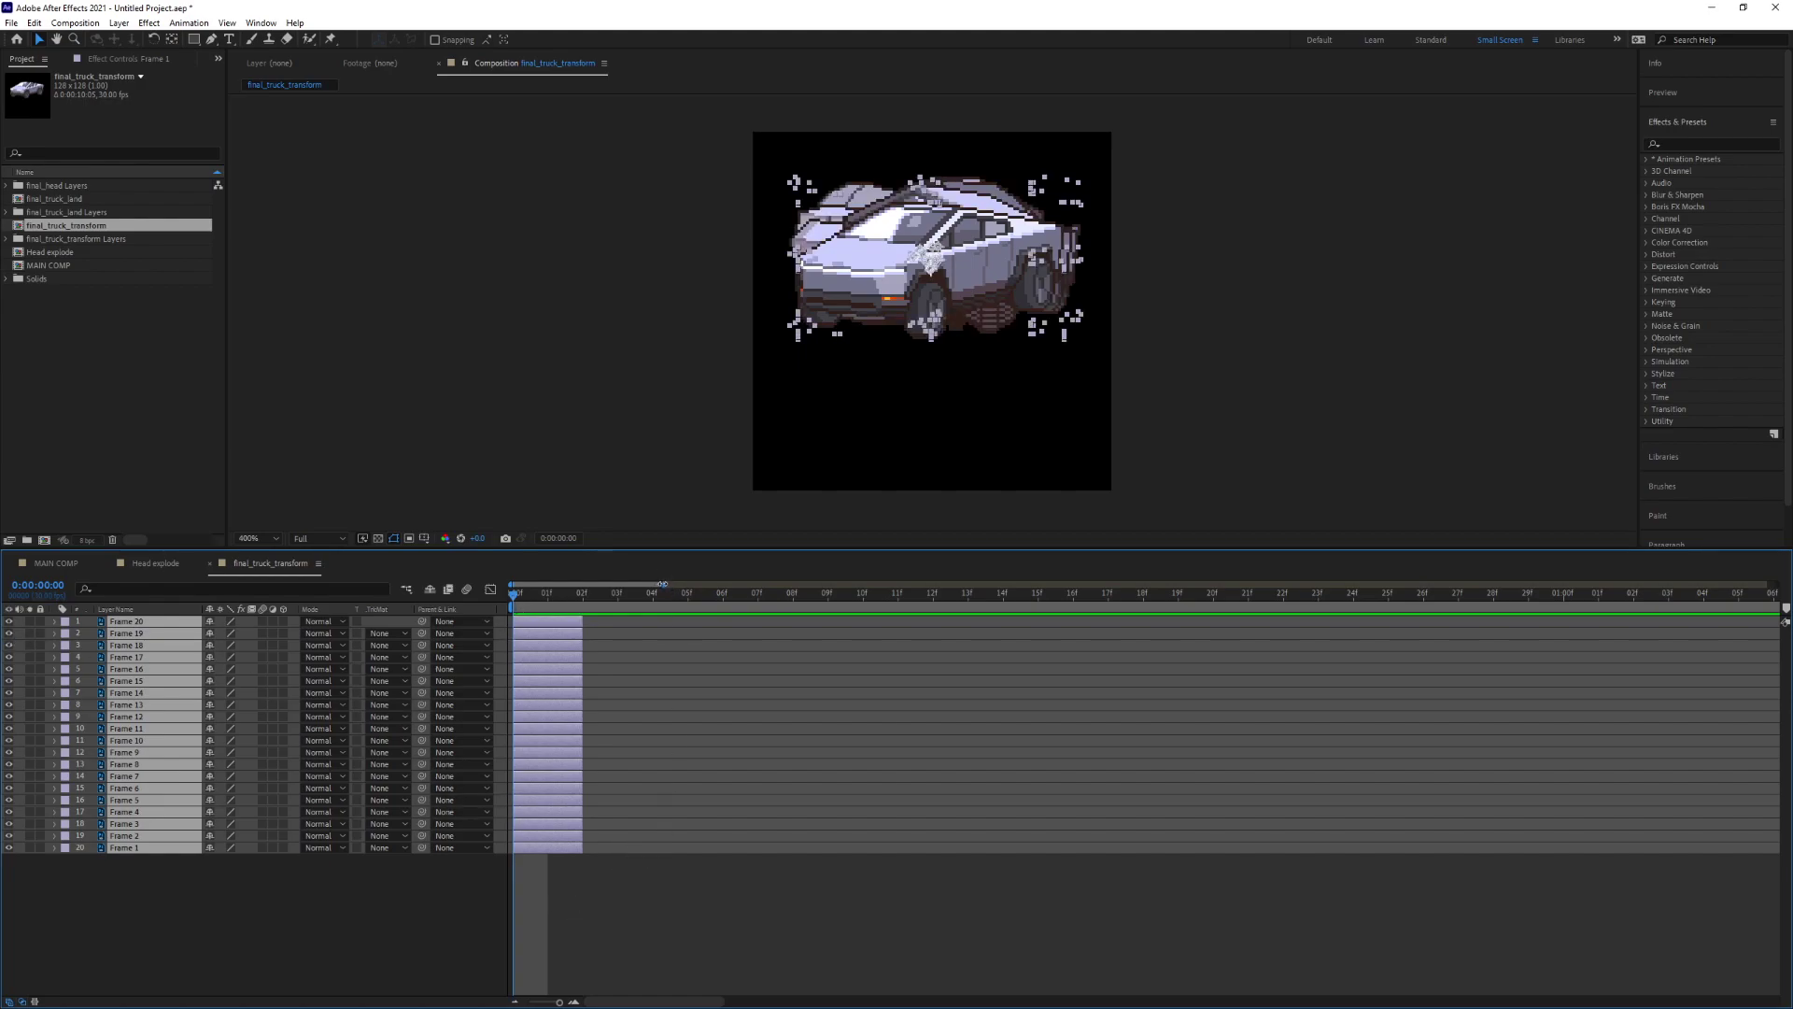
pyautogui.moveTo(662, 584); pyautogui.dragTo(825, 598)
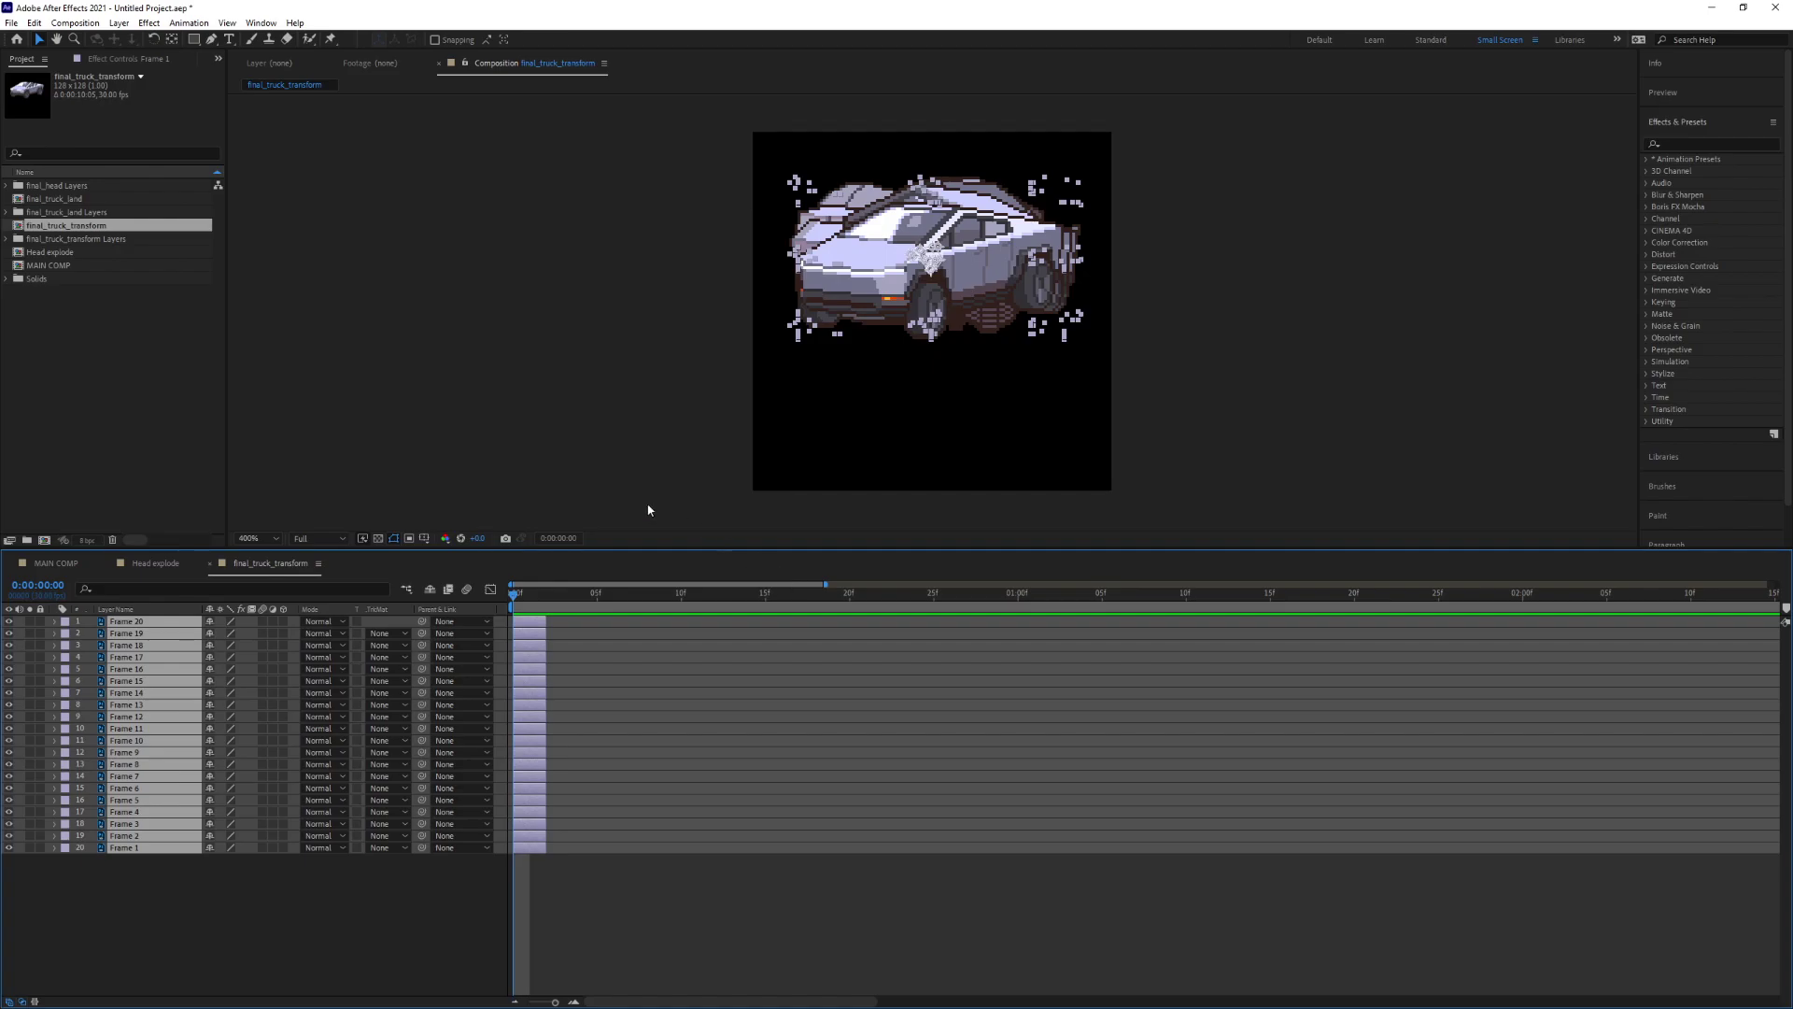
# - Switch to Photoshop, close final_head.psd without saving and show the first animation frame of final_truck_transform.psd
pyautogui.doubleClick(567, 26)
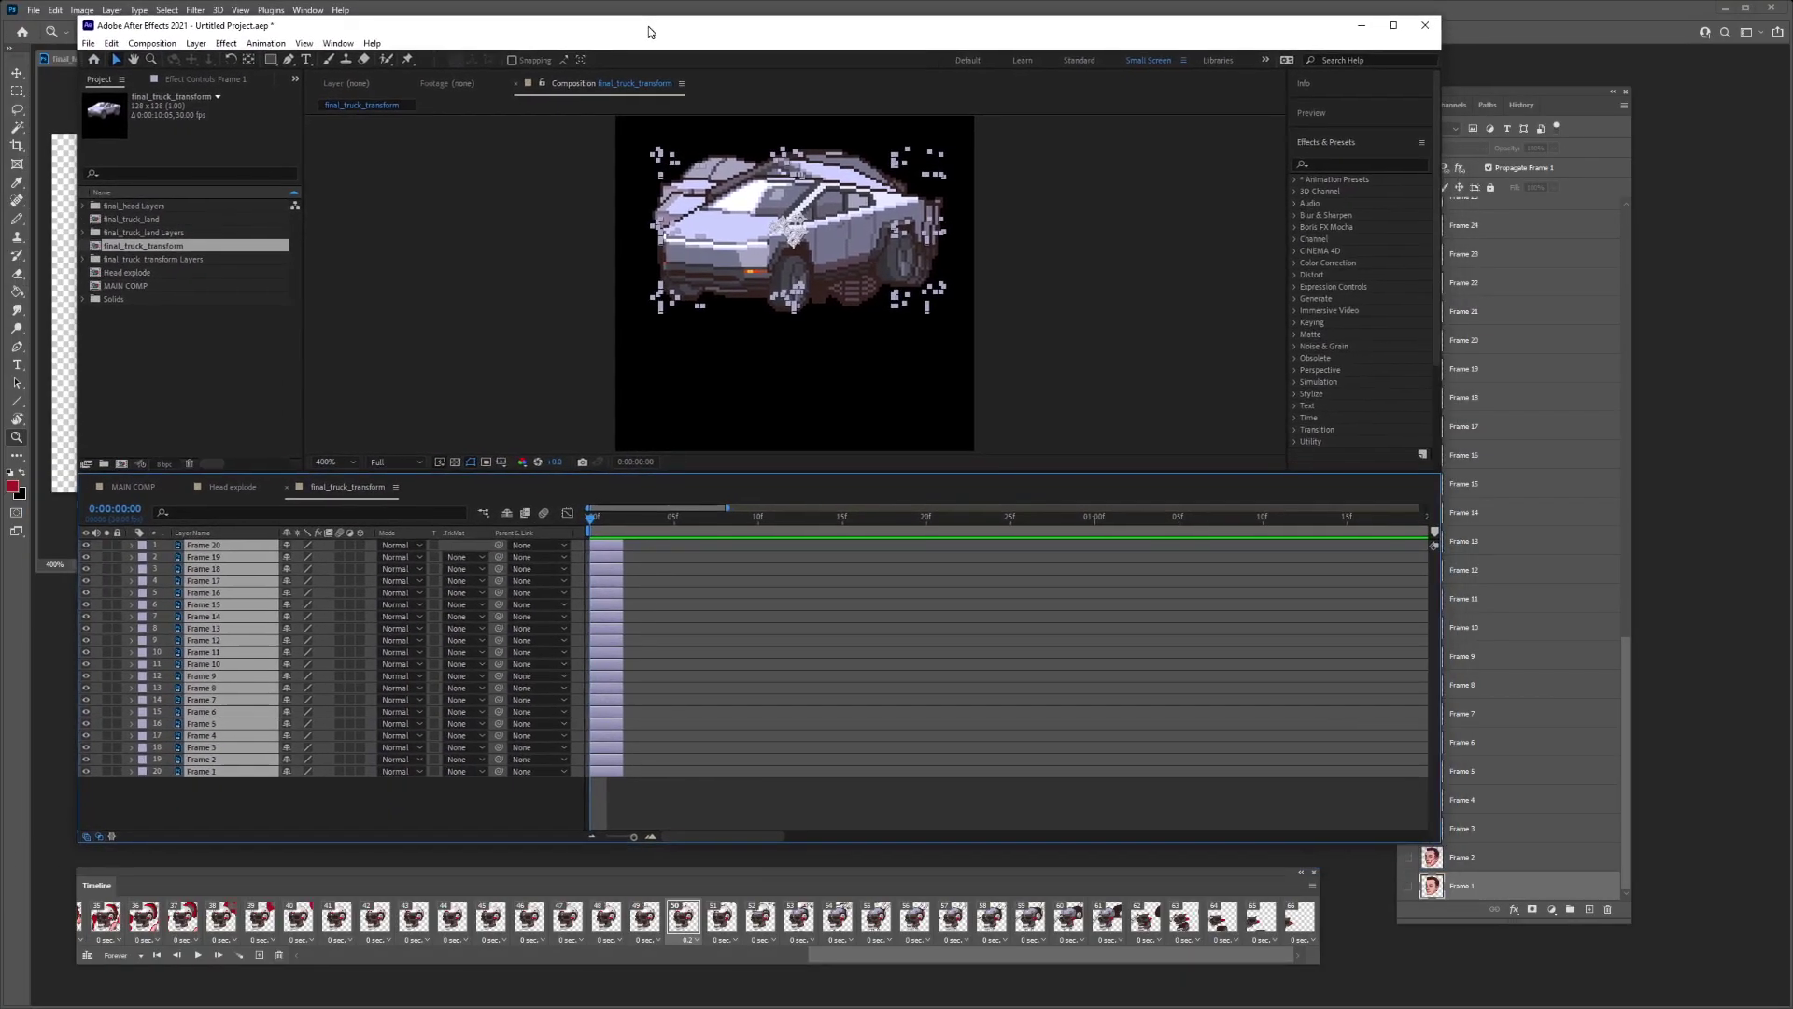
pyautogui.moveTo(233, 32); pyautogui.dragTo(320, 241)
pyautogui.click(424, 57)
pyautogui.click(422, 59)
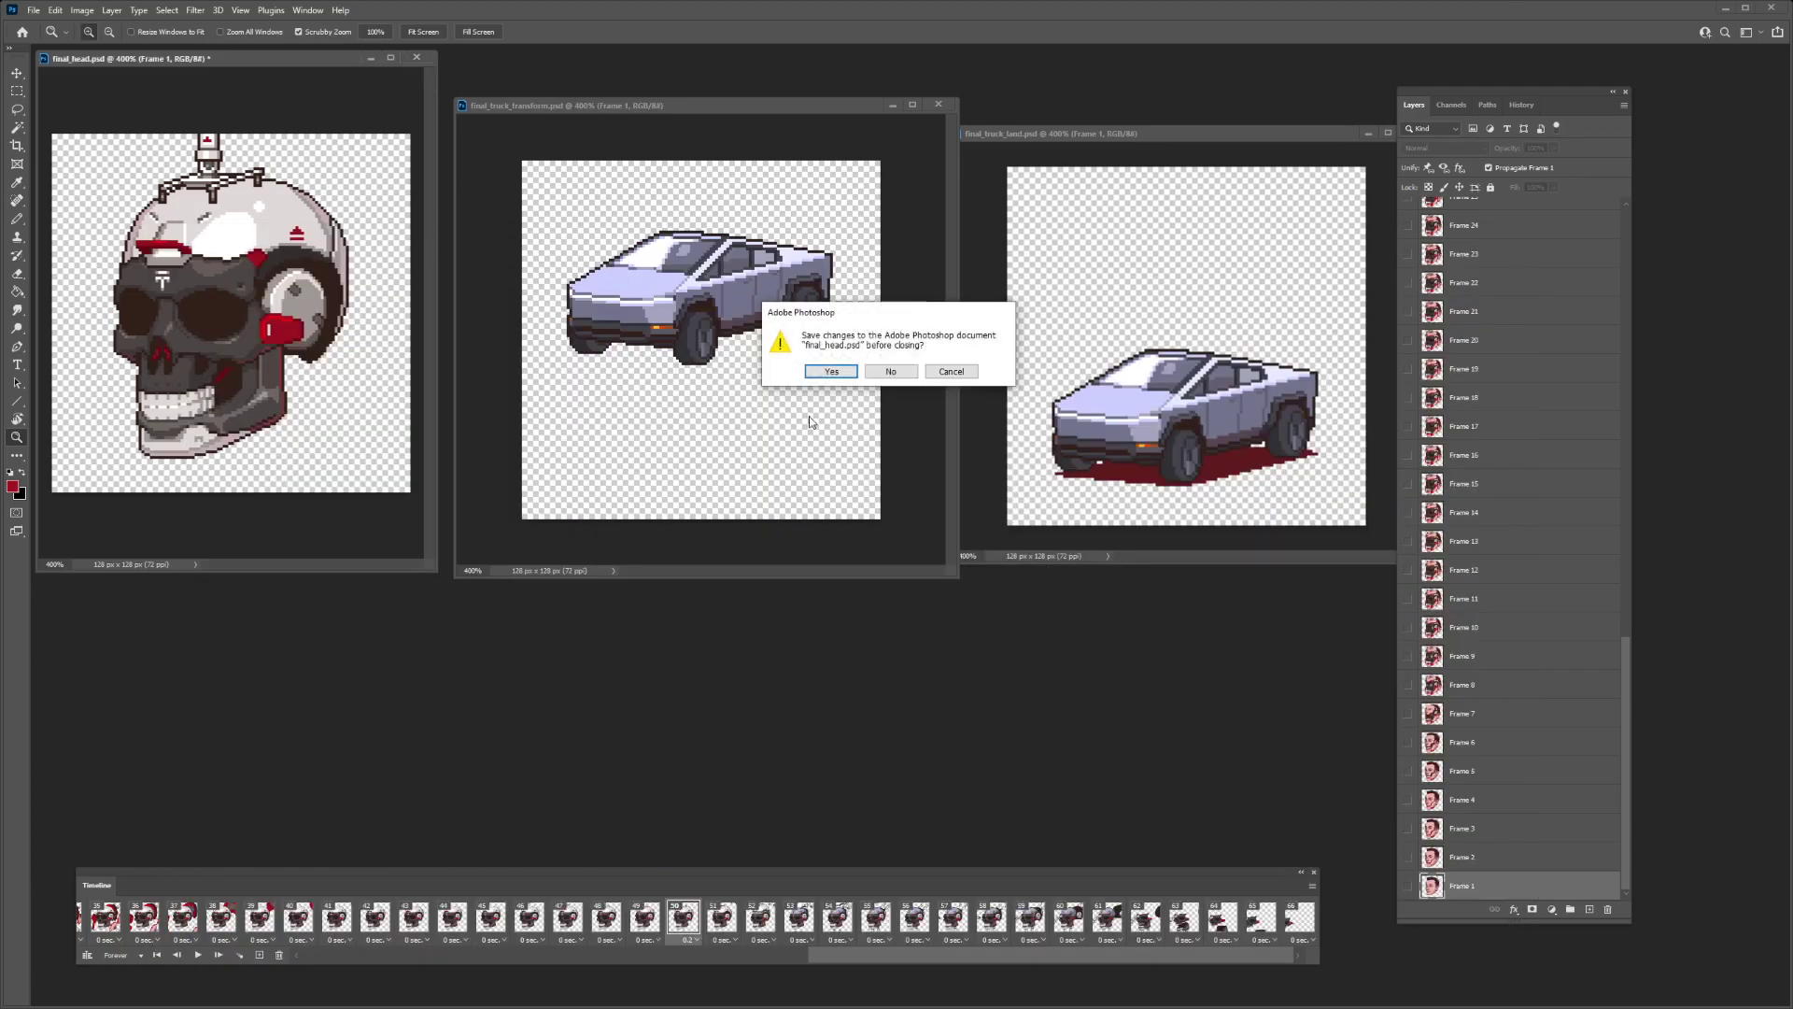
pyautogui.click(890, 371)
pyautogui.moveTo(681, 108); pyautogui.dragTo(297, 81)
pyautogui.click(93, 920)
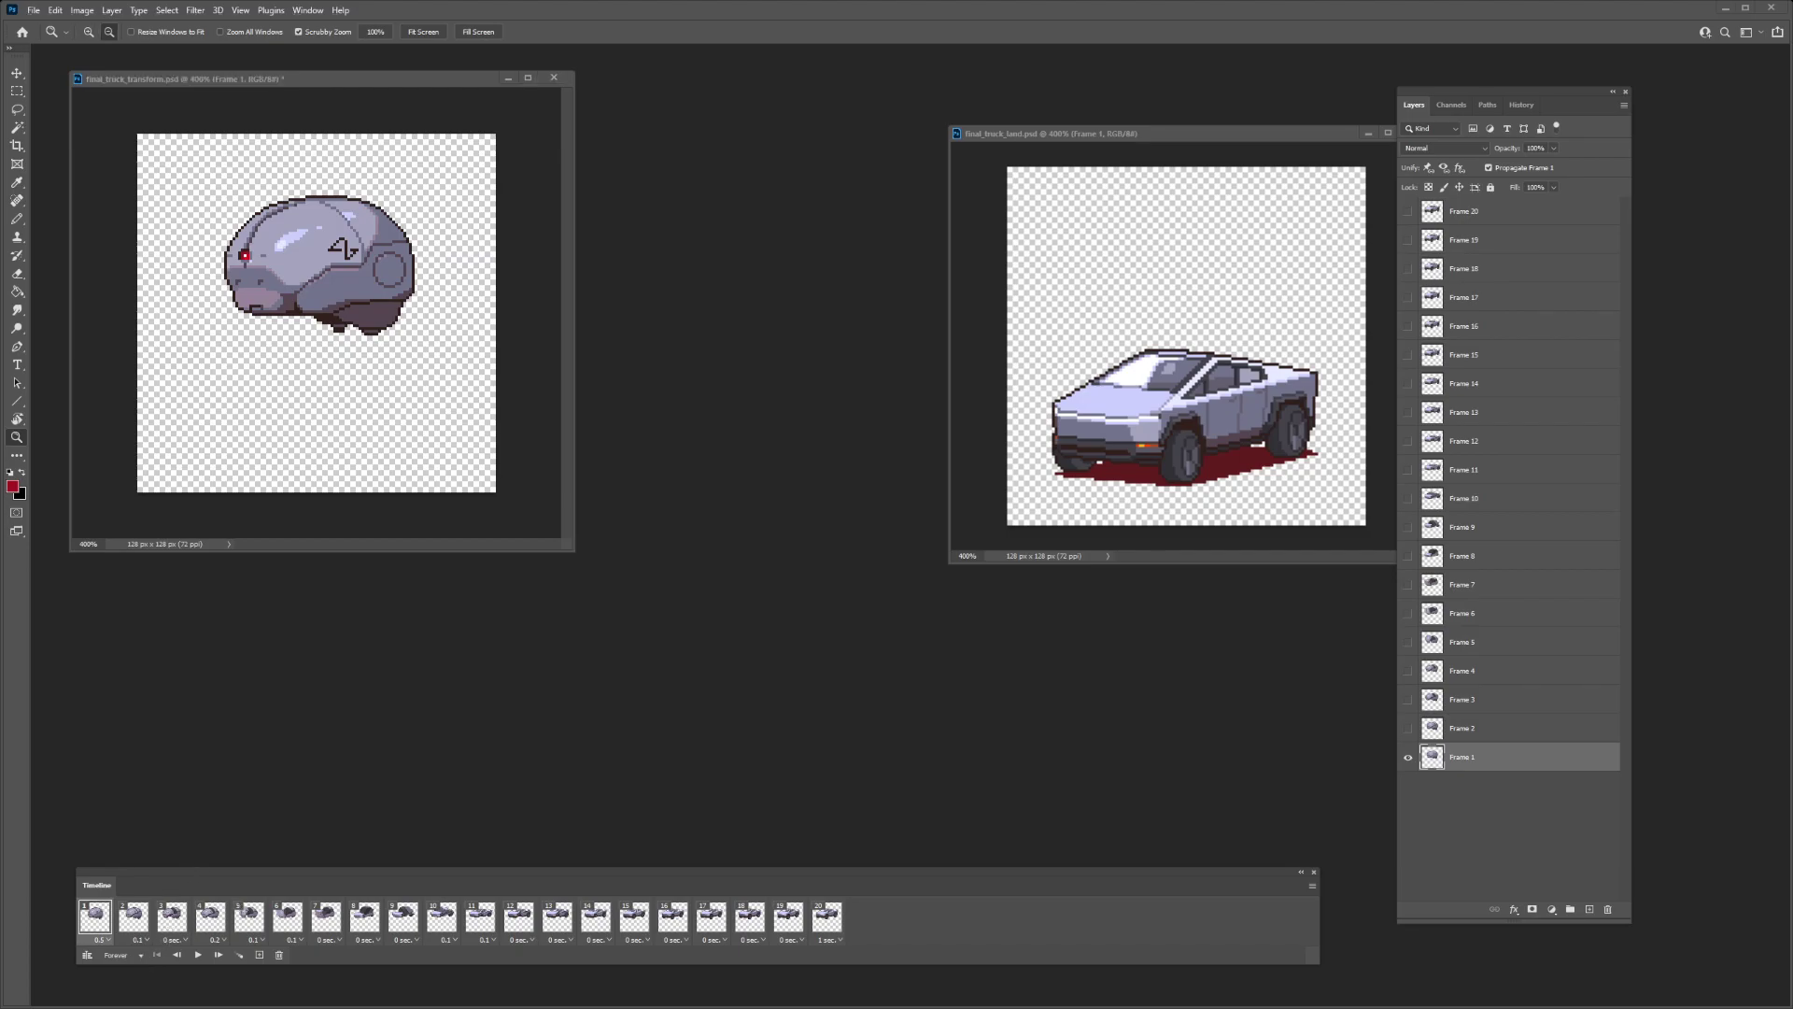
# - Return to After Effects and place its window above Photoshop's animation timeline, with the Frame 1 layer in view
pyautogui.hotkey('alt', 'Tab')
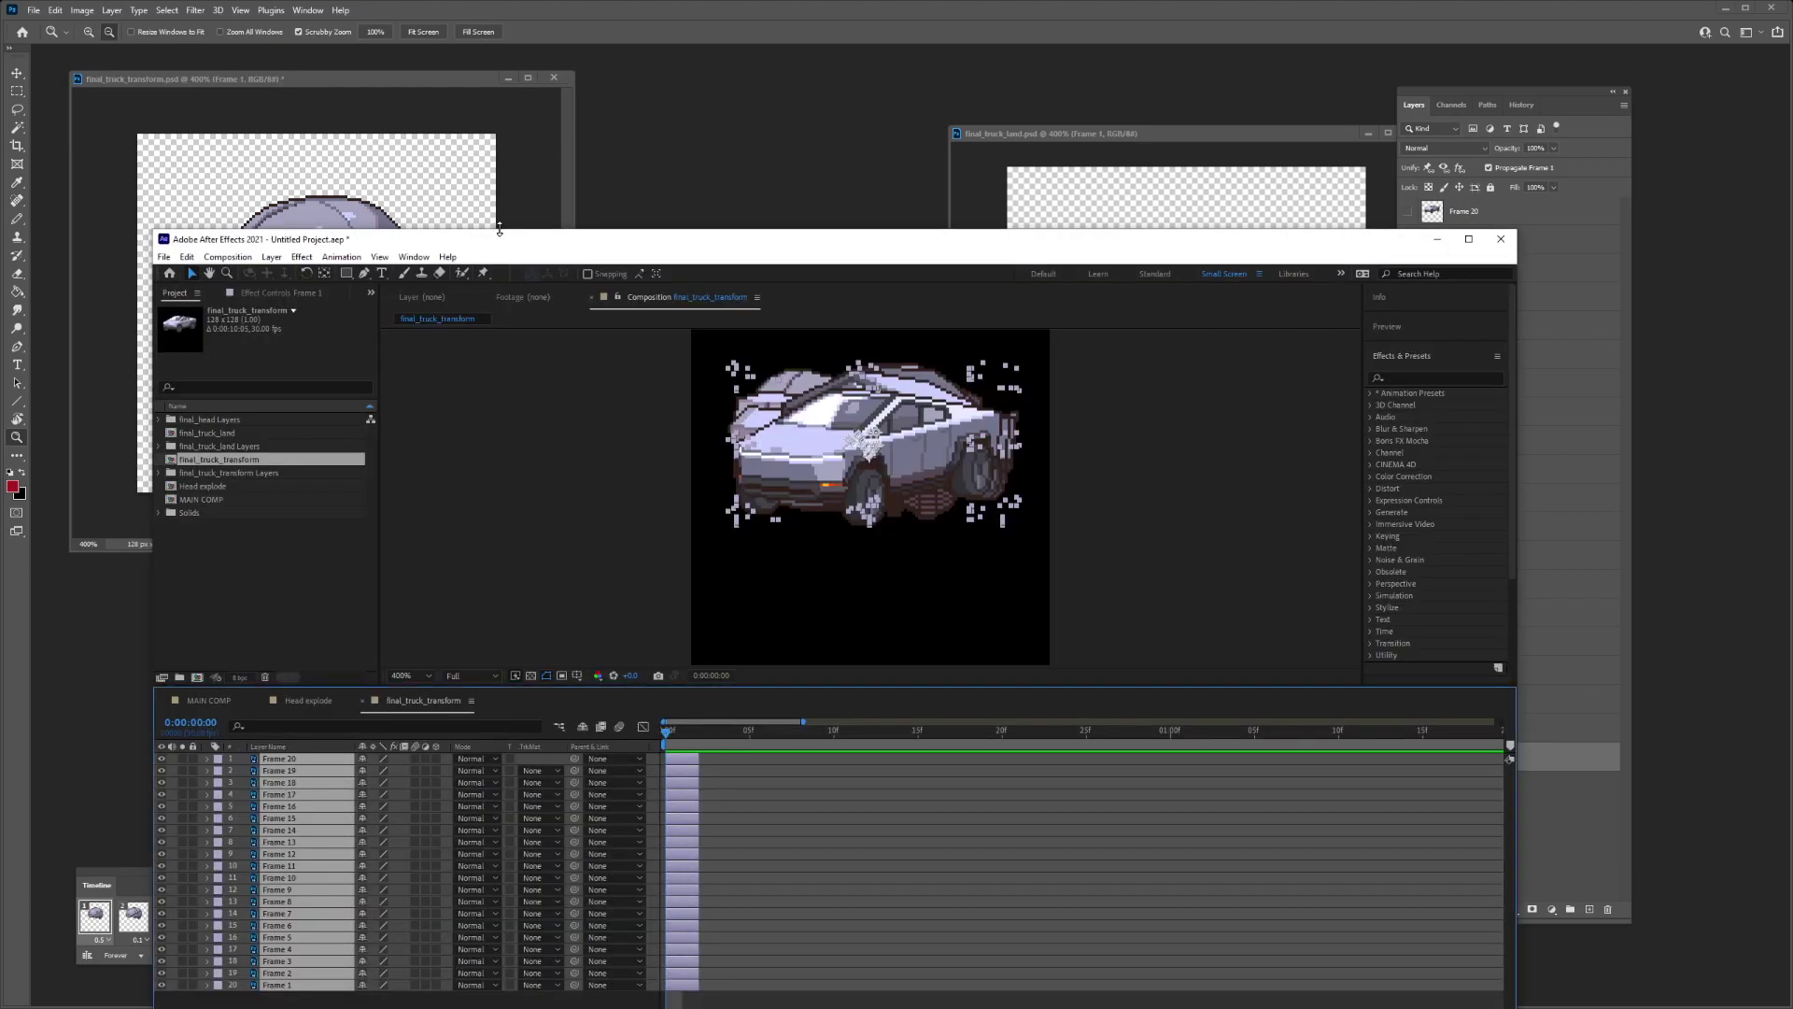
pyautogui.moveTo(500, 228); pyautogui.dragTo(590, 160)
pyautogui.scroll(-2, 760, 674)
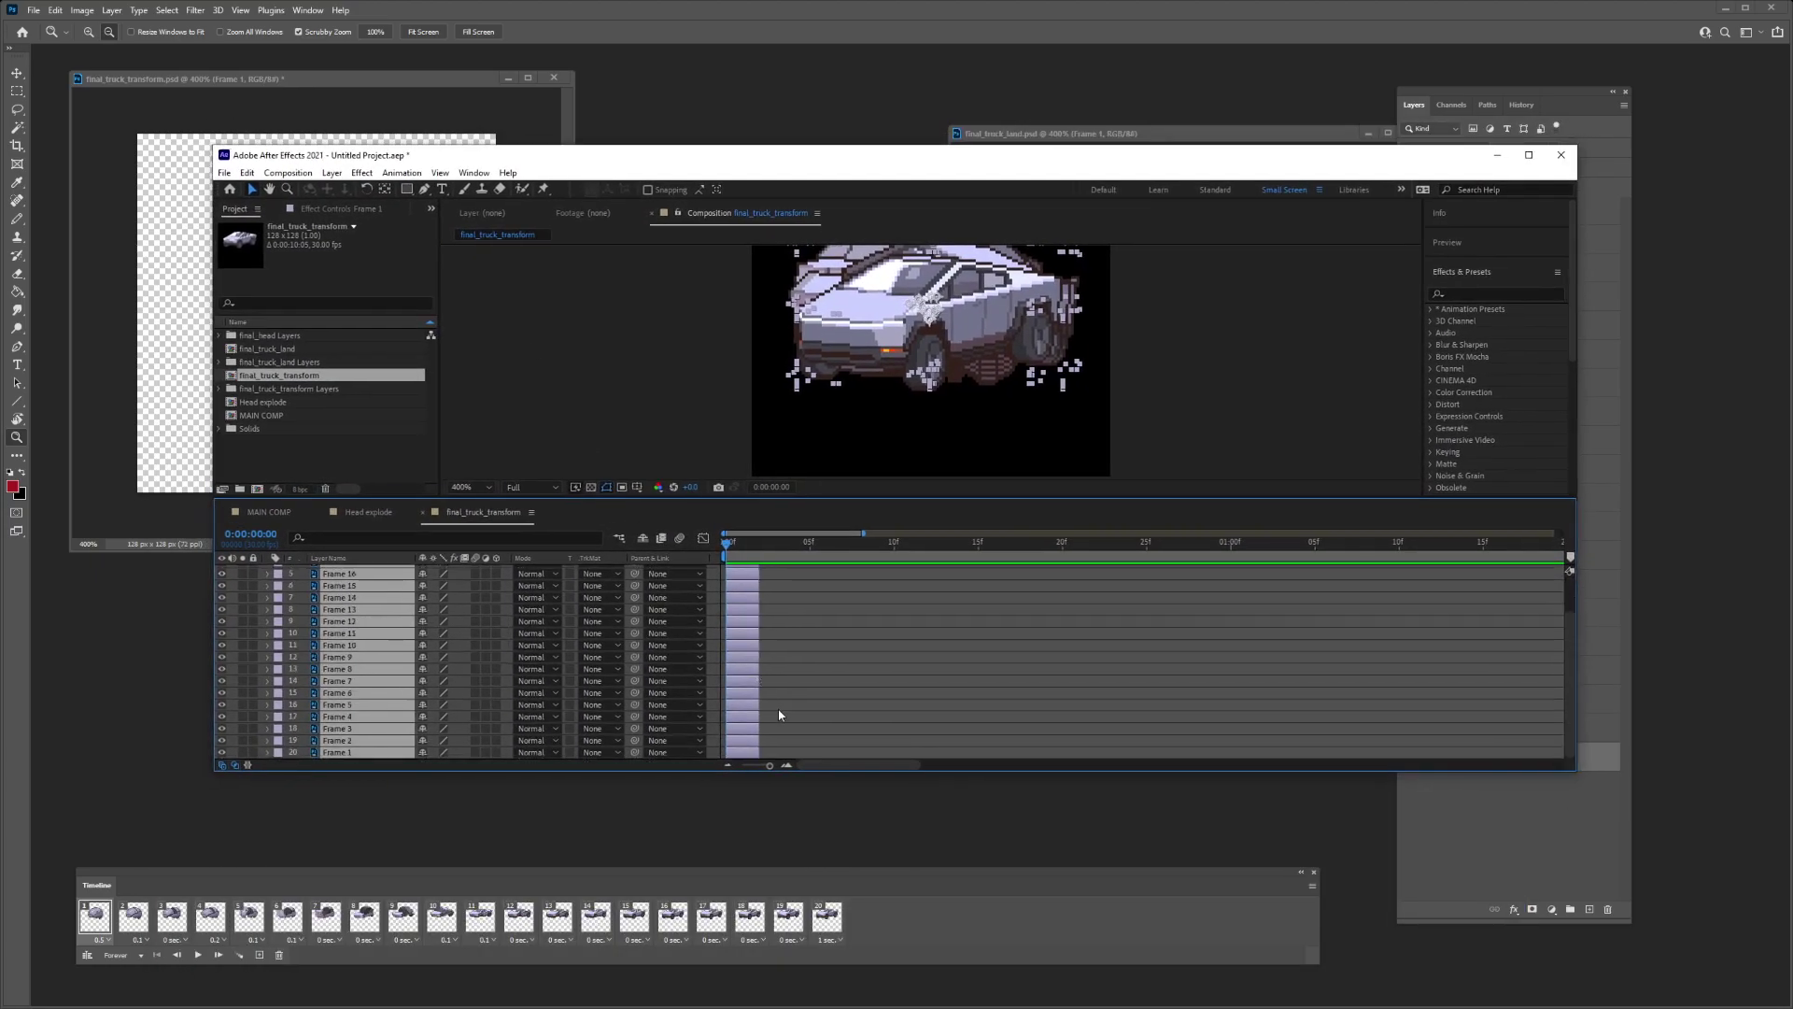
# - Extend the Frame 1 layer in final_truck_transform so it lasts about one second
pyautogui.click(771, 742)
pyautogui.click(755, 753)
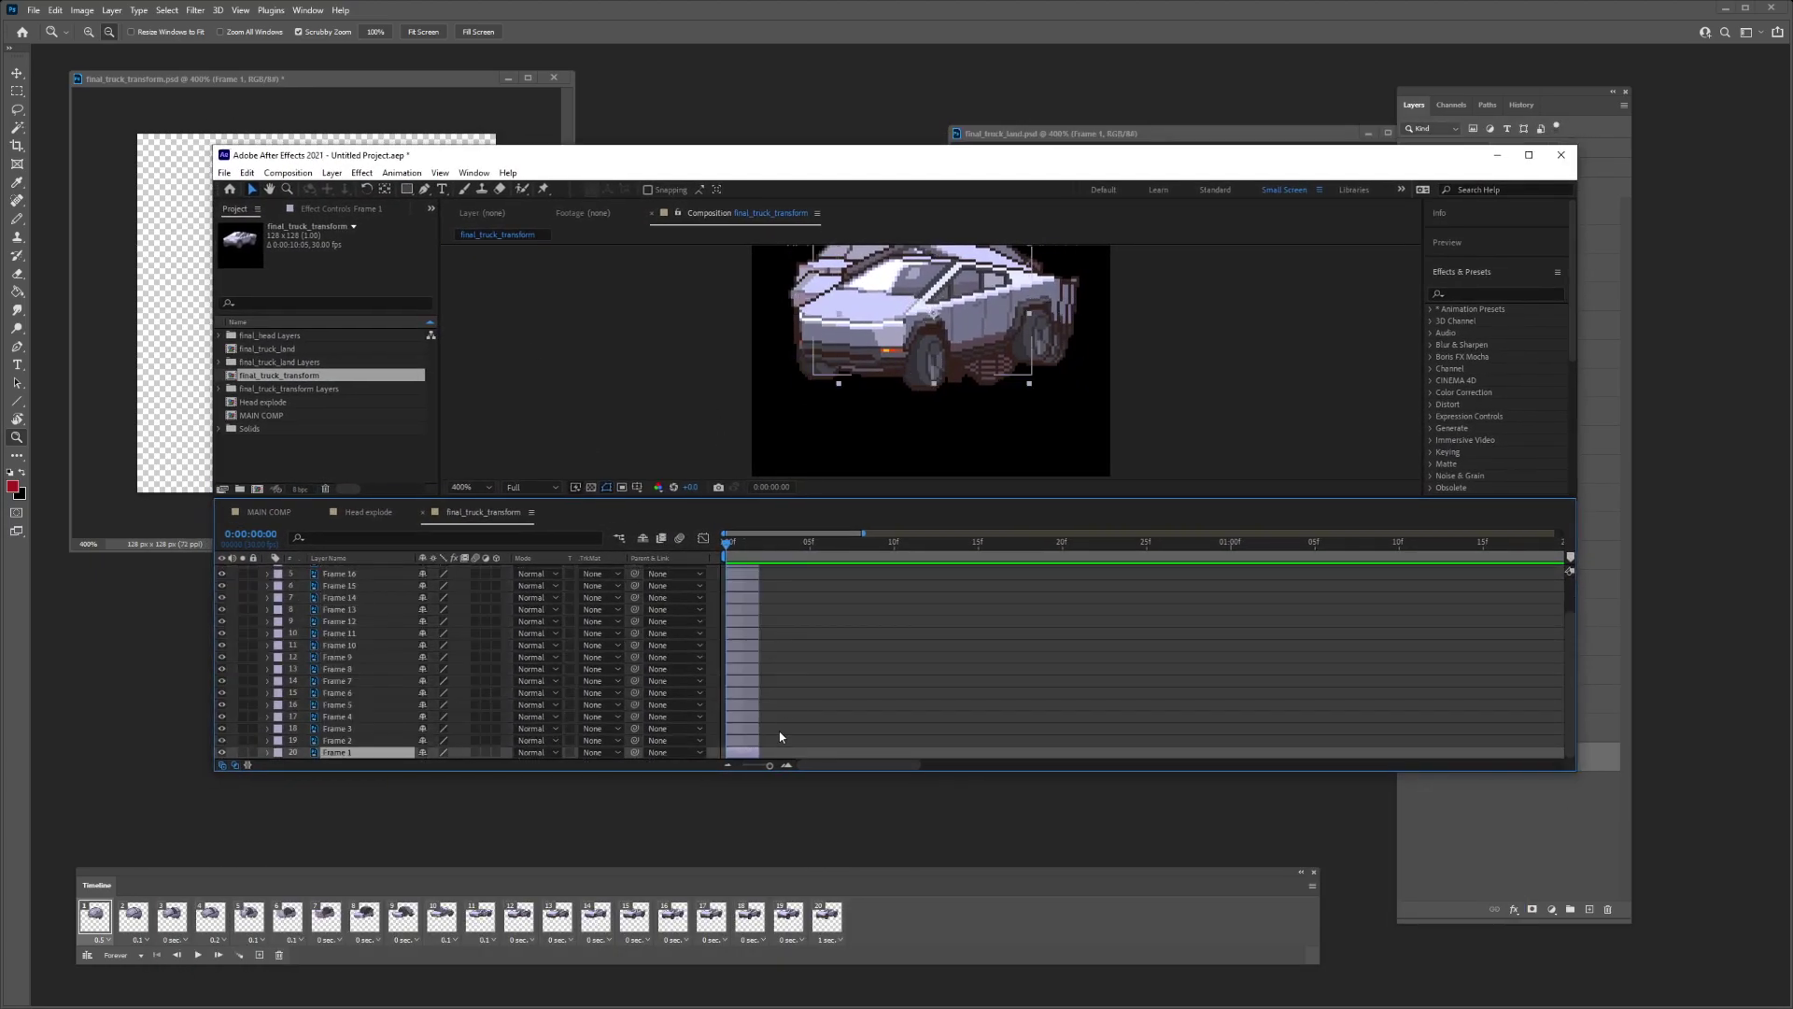
pyautogui.moveTo(758, 752); pyautogui.dragTo(978, 753)
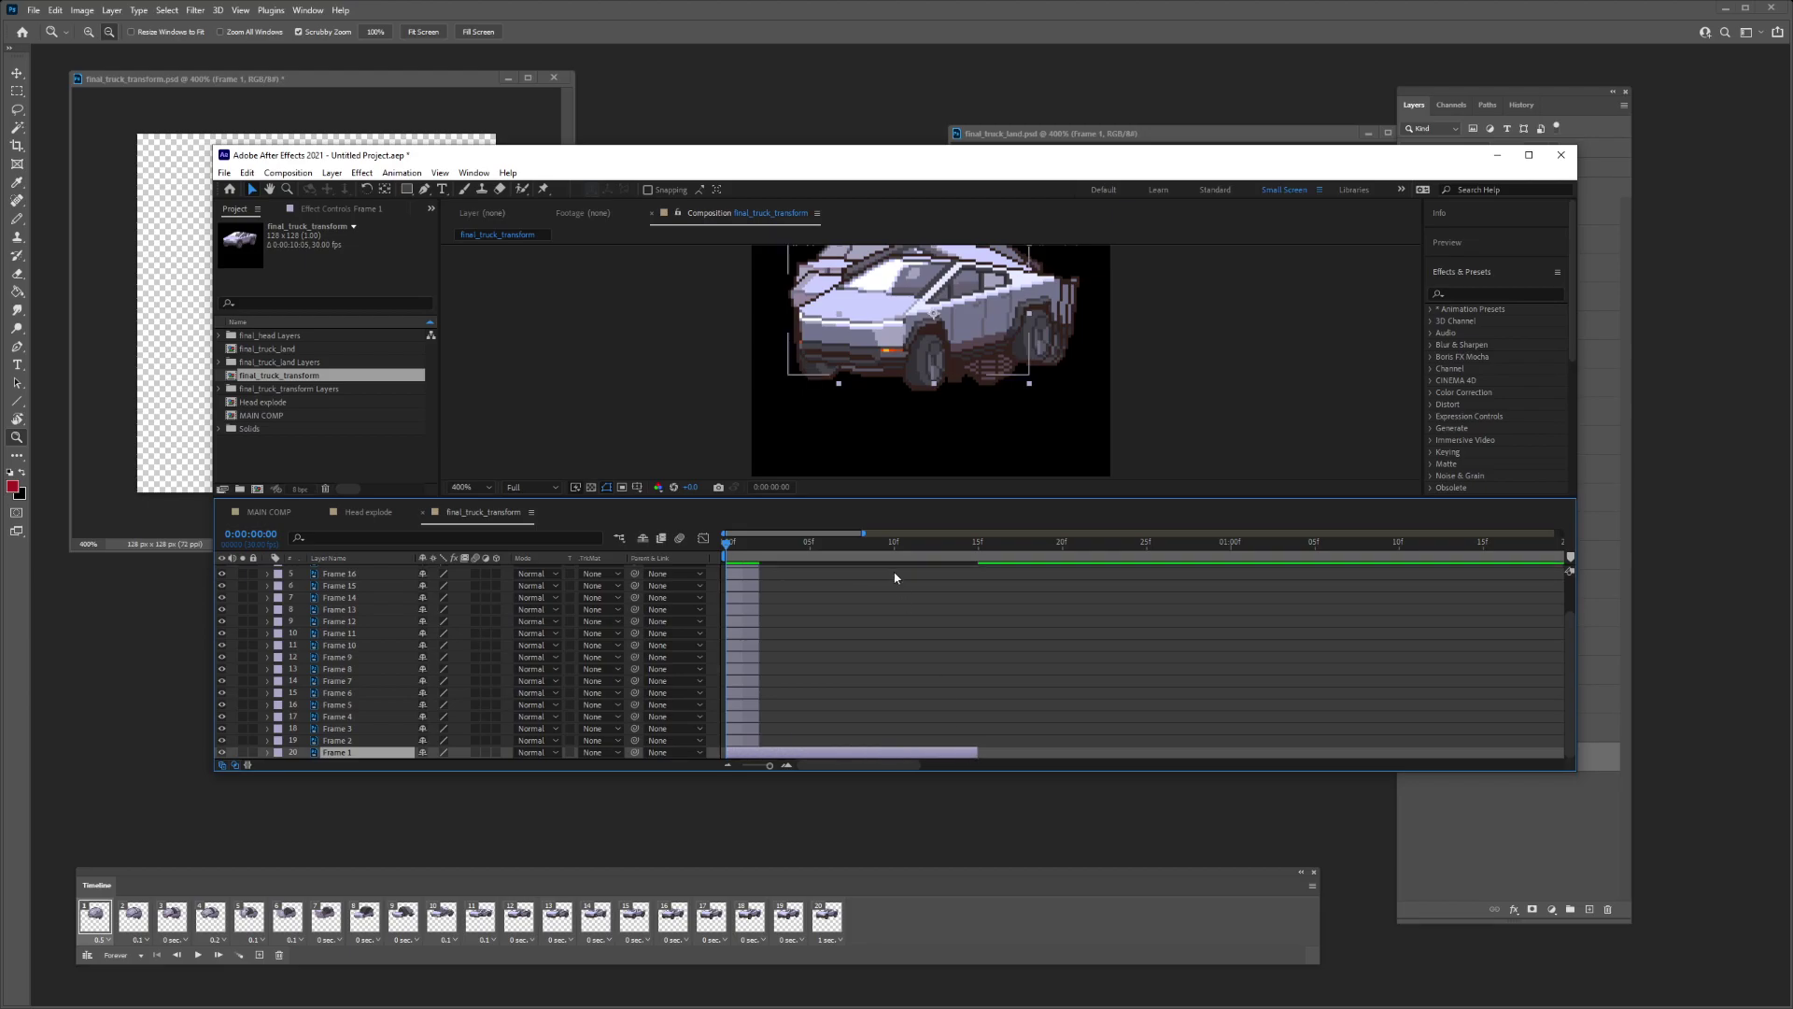
pyautogui.moveTo(863, 533); pyautogui.dragTo(1028, 532)
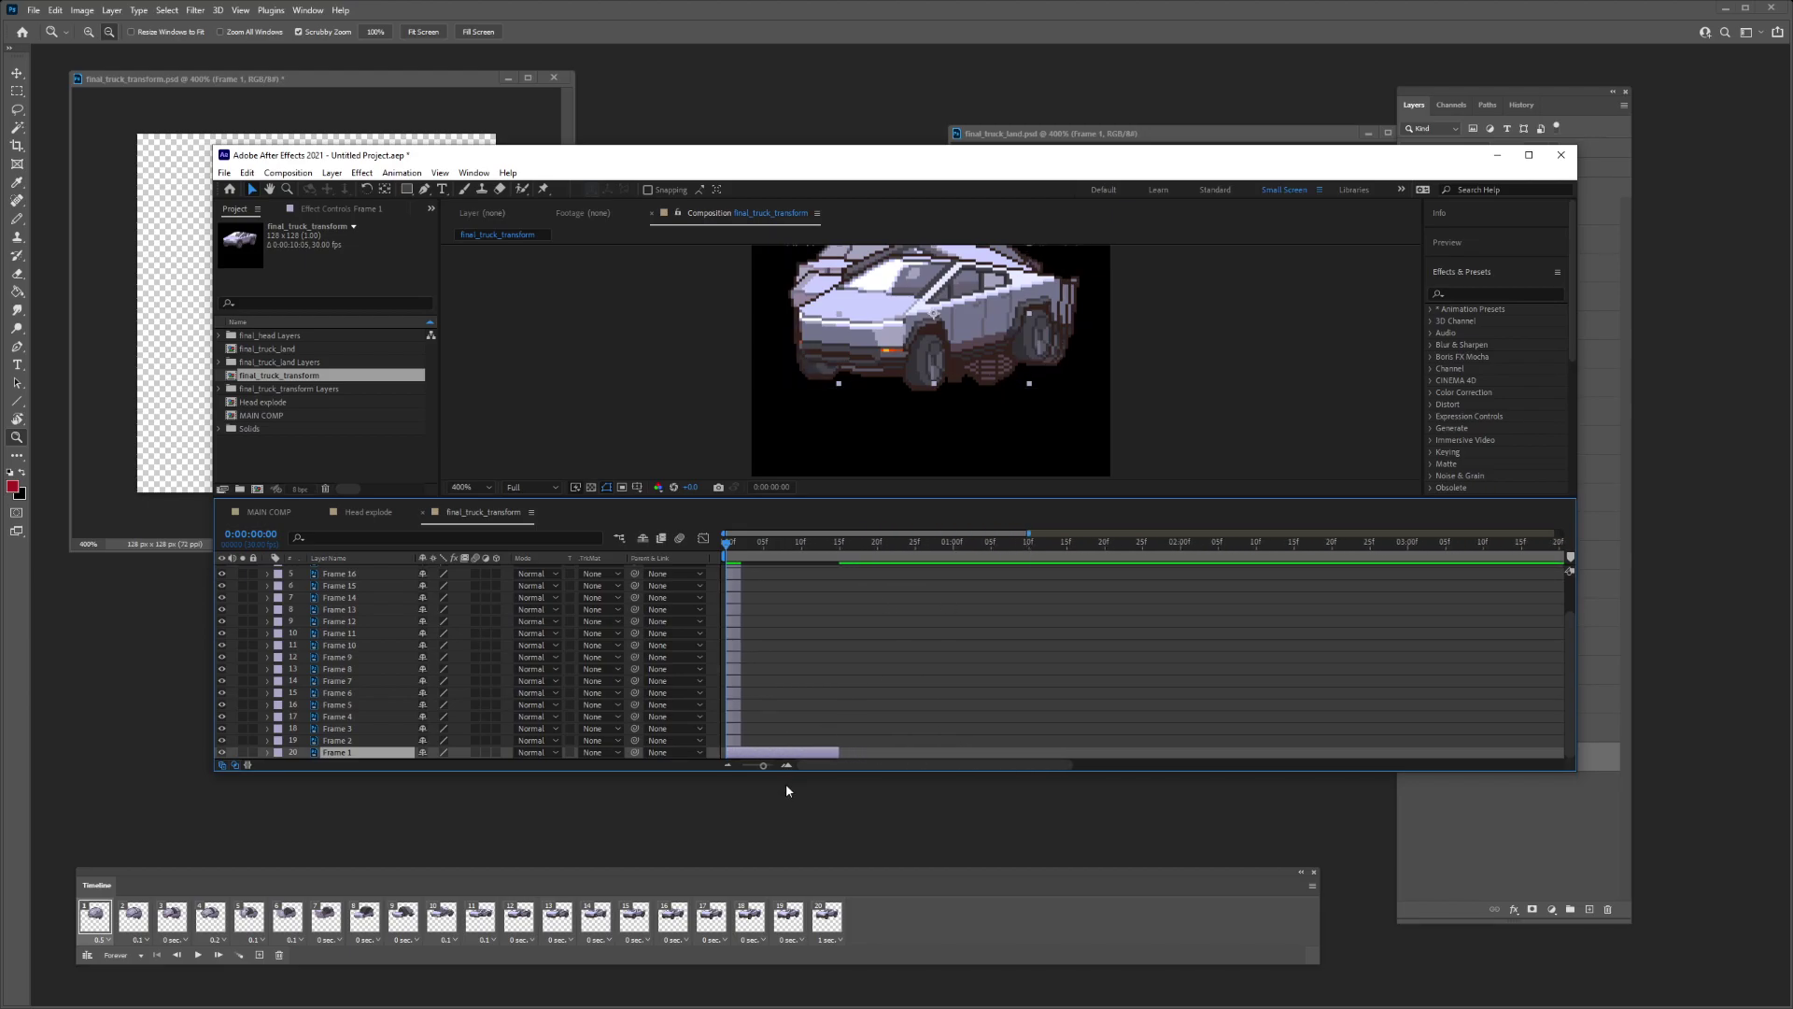
pyautogui.moveTo(840, 754); pyautogui.dragTo(960, 755)
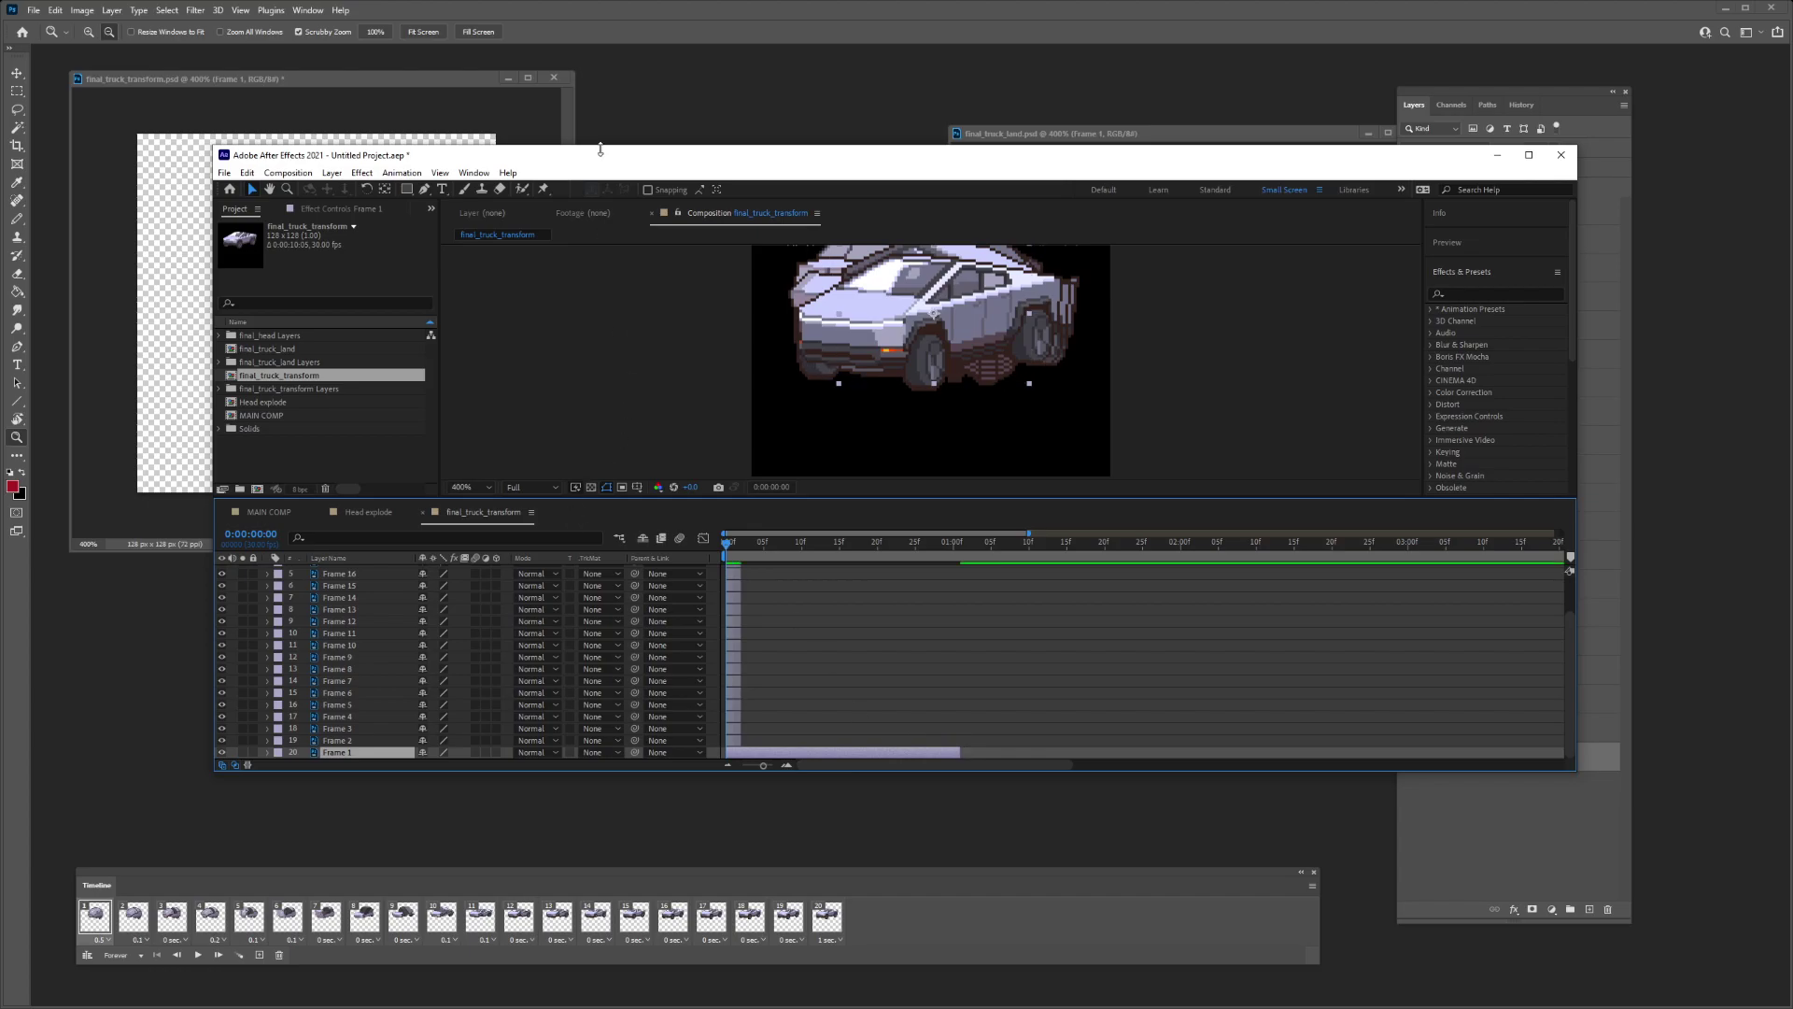
# - Extend the Frame 2 layer to about four frames and the Frame 4 layer to about eight frames
pyautogui.moveTo(613, 158); pyautogui.dragTo(629, 203)
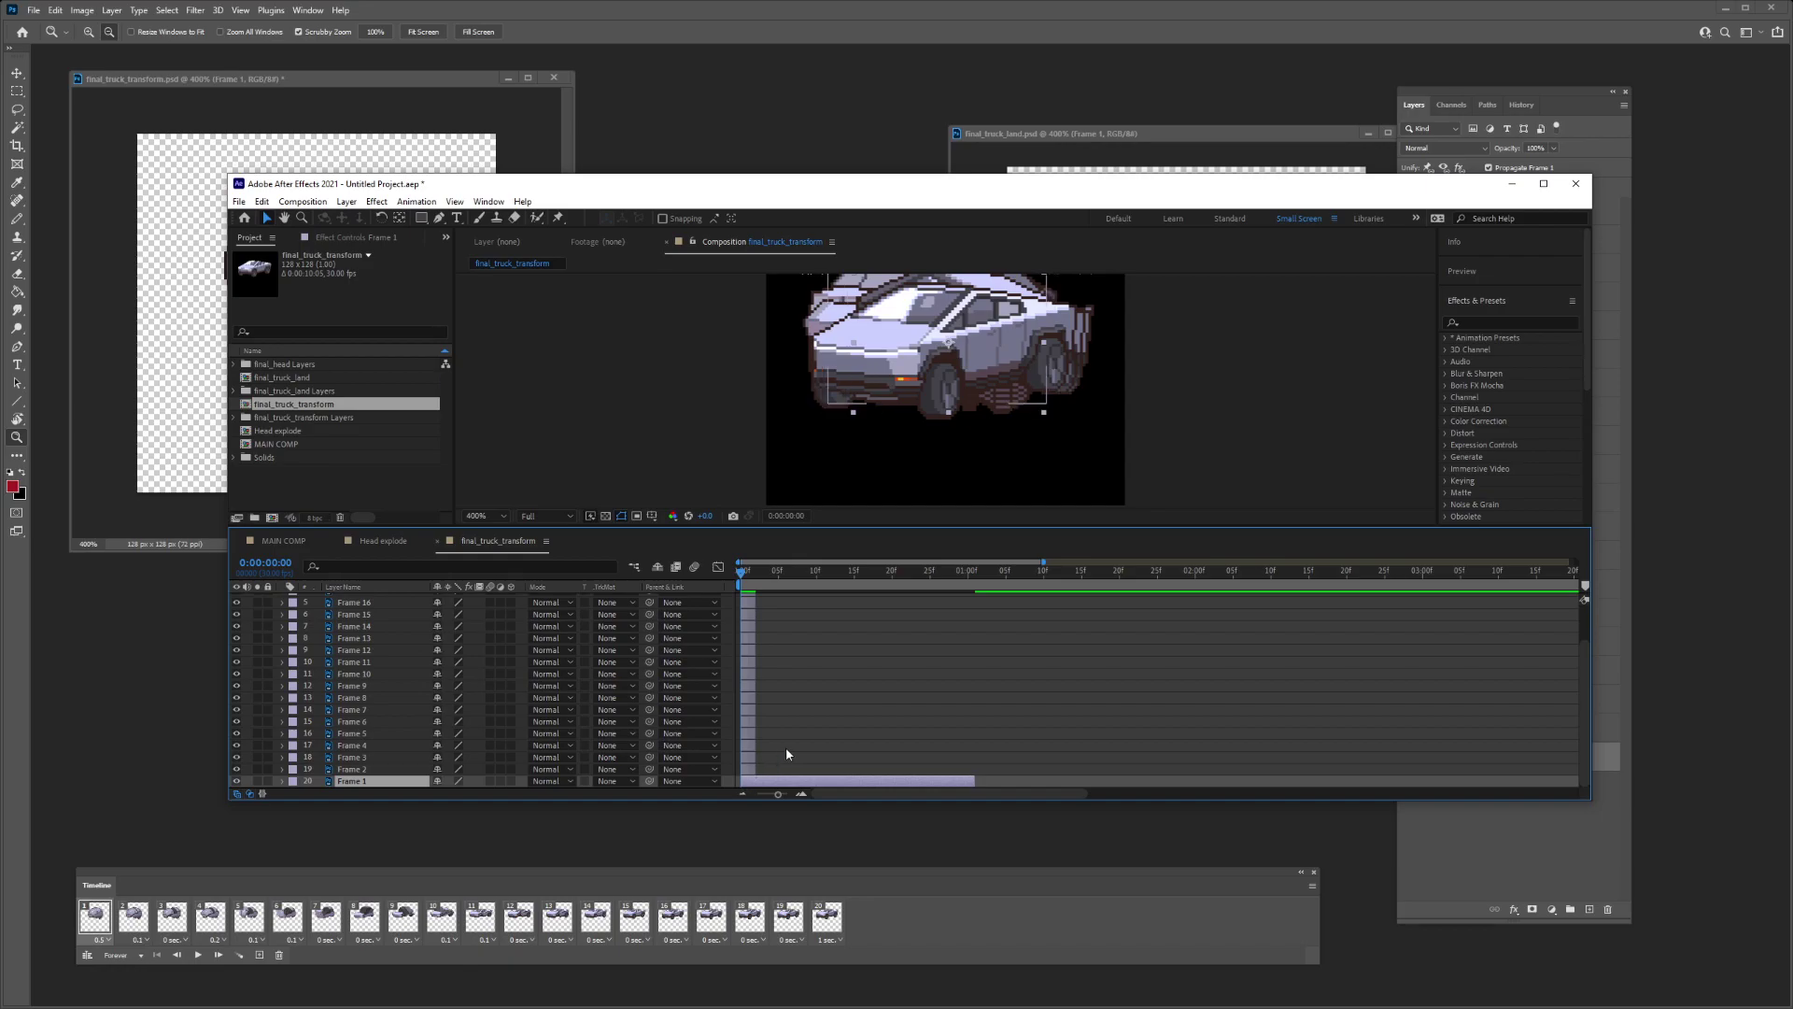
pyautogui.click(752, 770)
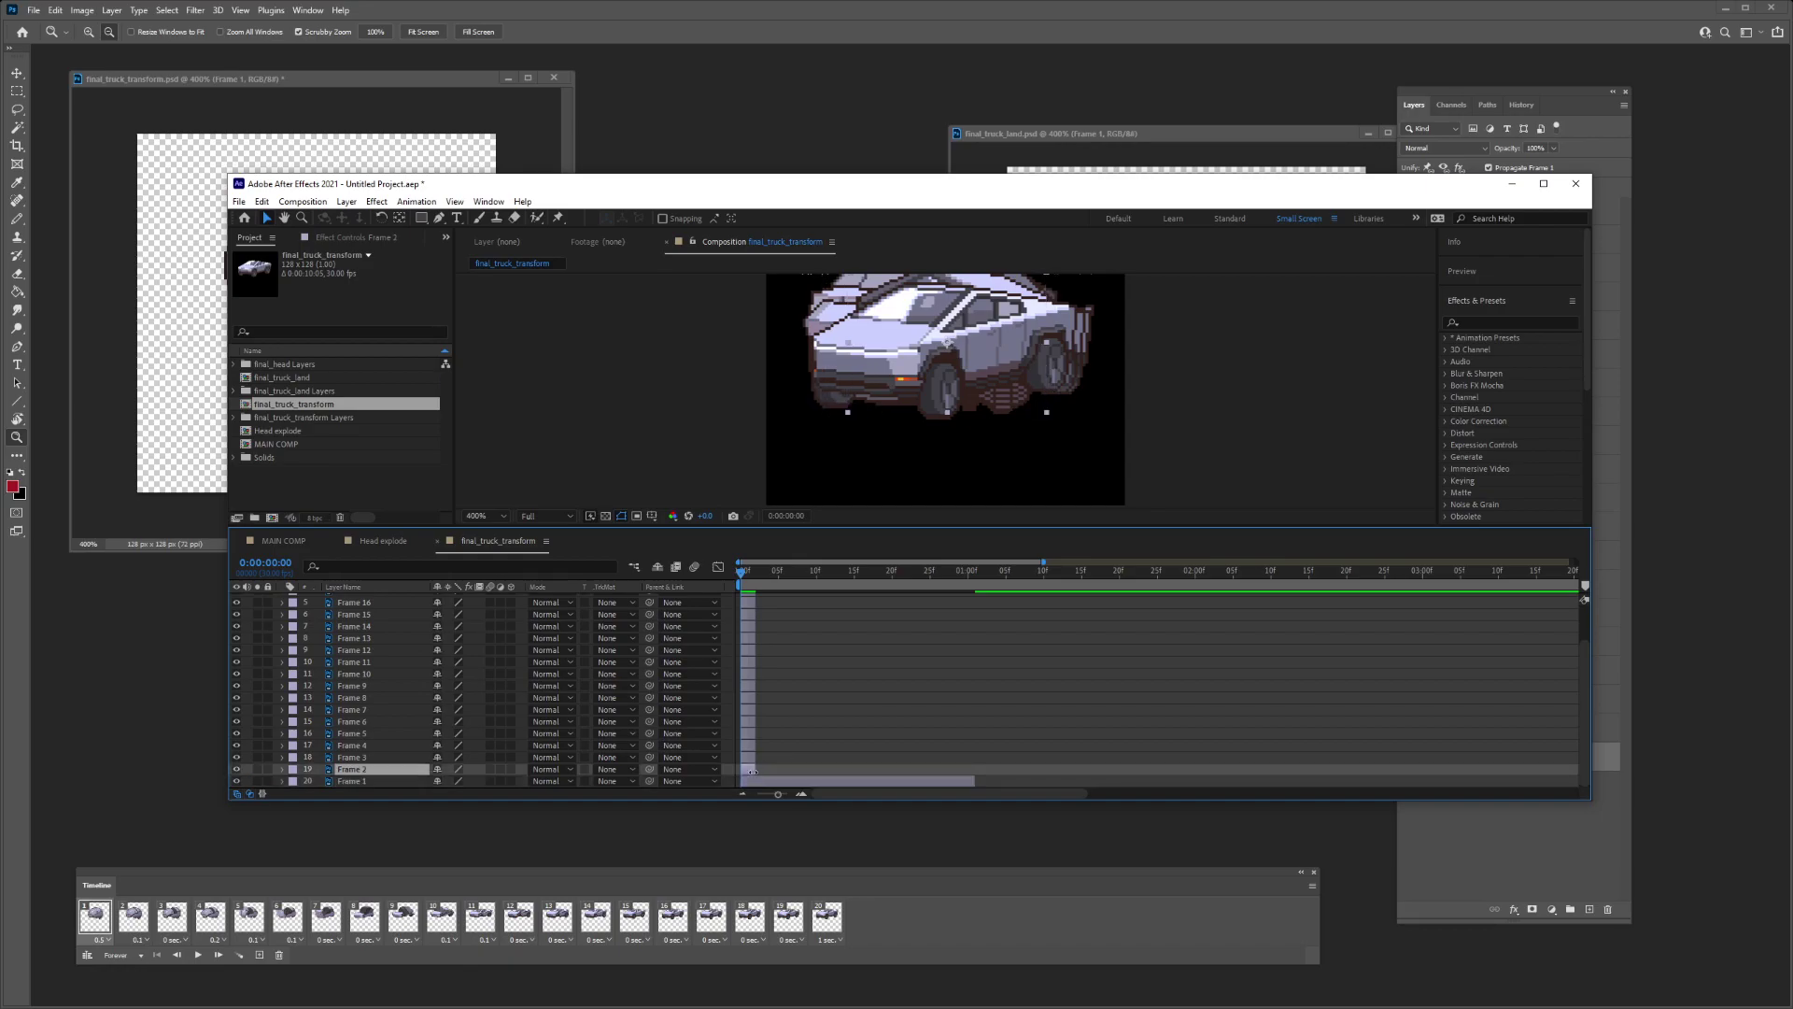
pyautogui.moveTo(755, 771); pyautogui.dragTo(770, 770)
pyautogui.click(363, 745)
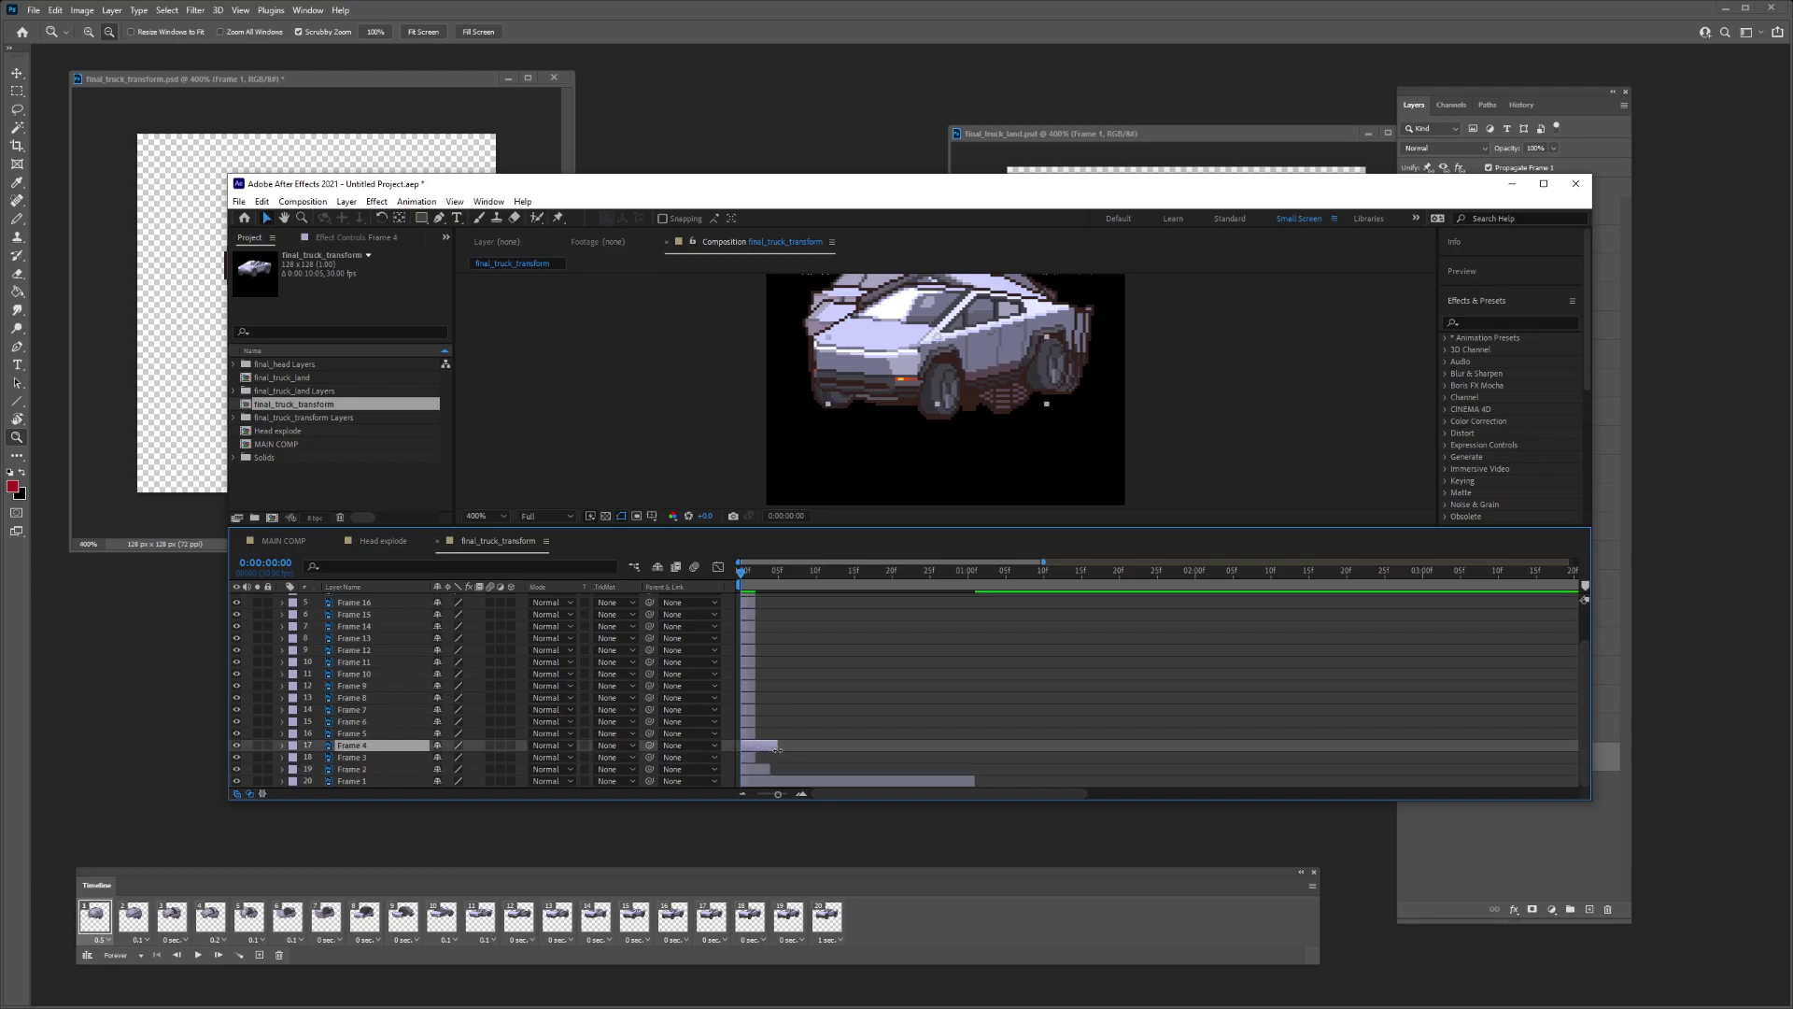
pyautogui.moveTo(793, 750); pyautogui.dragTo(801, 750)
# - Extend the Frame 5, Frame 6, Frame 10 and Frame 11 layers to about four frames each
pyautogui.moveTo(757, 732); pyautogui.dragTo(772, 734)
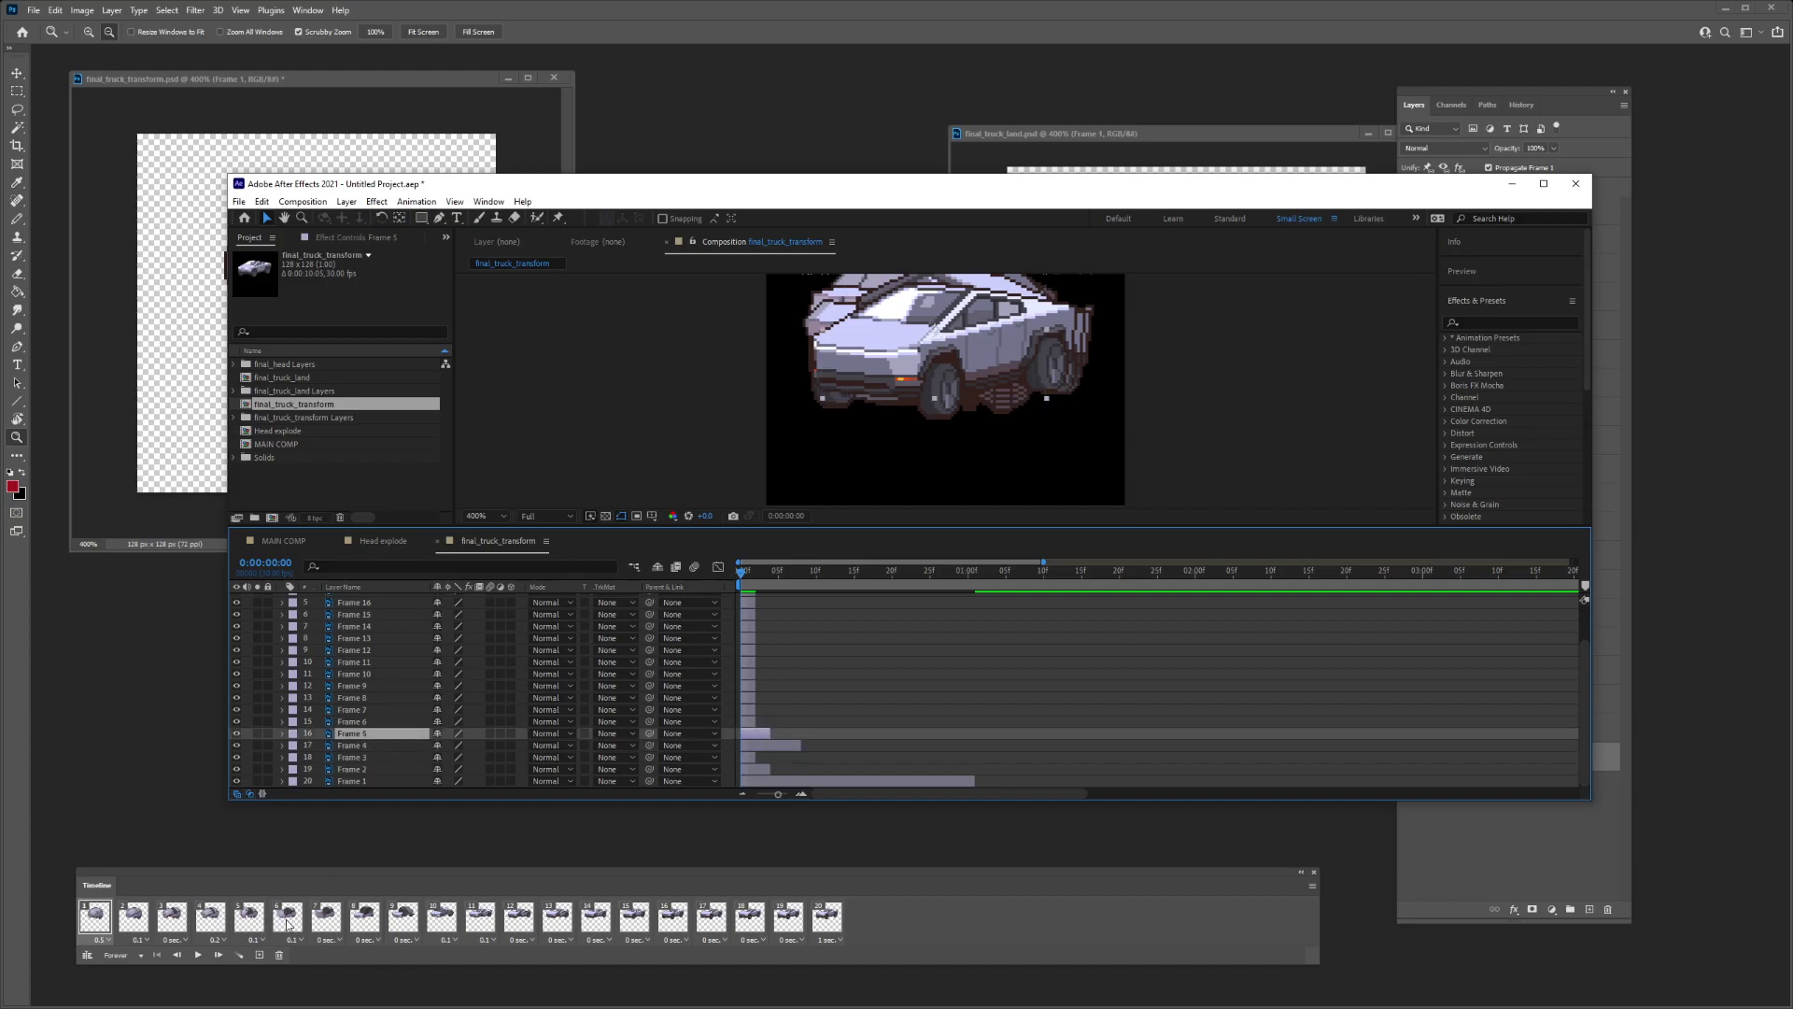
pyautogui.moveTo(756, 721); pyautogui.dragTo(772, 722)
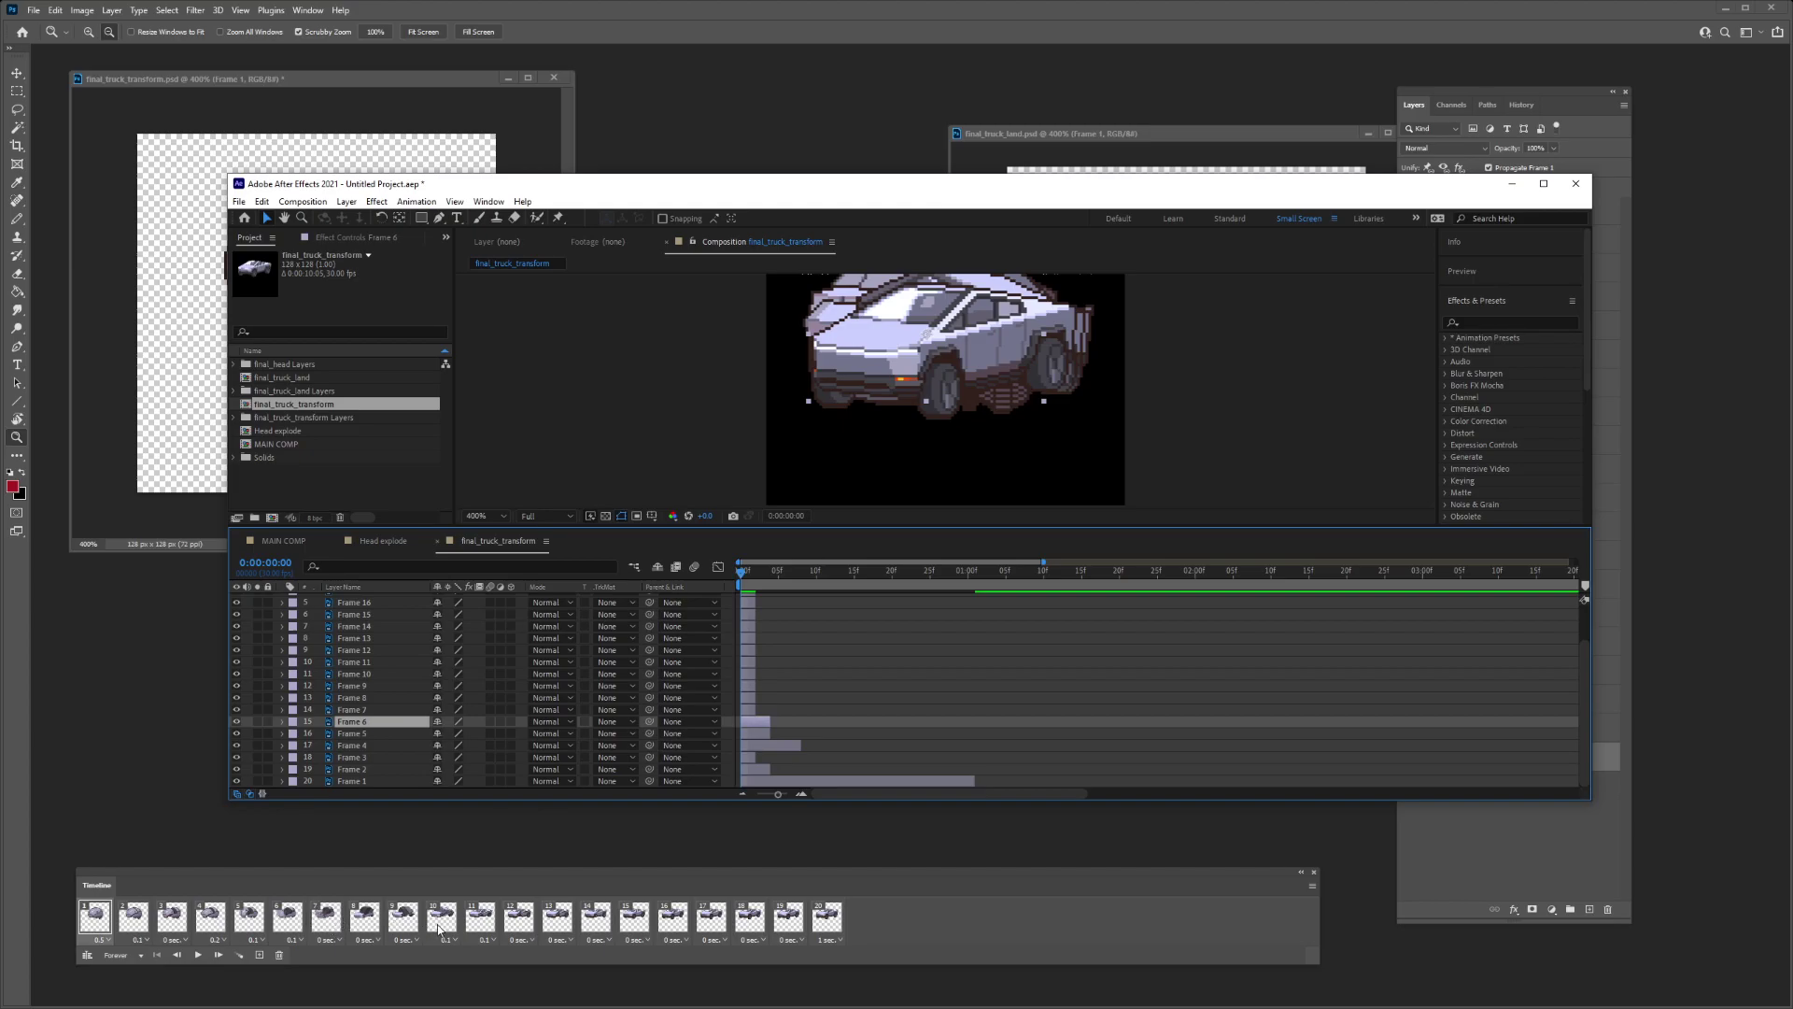
pyautogui.click(355, 674)
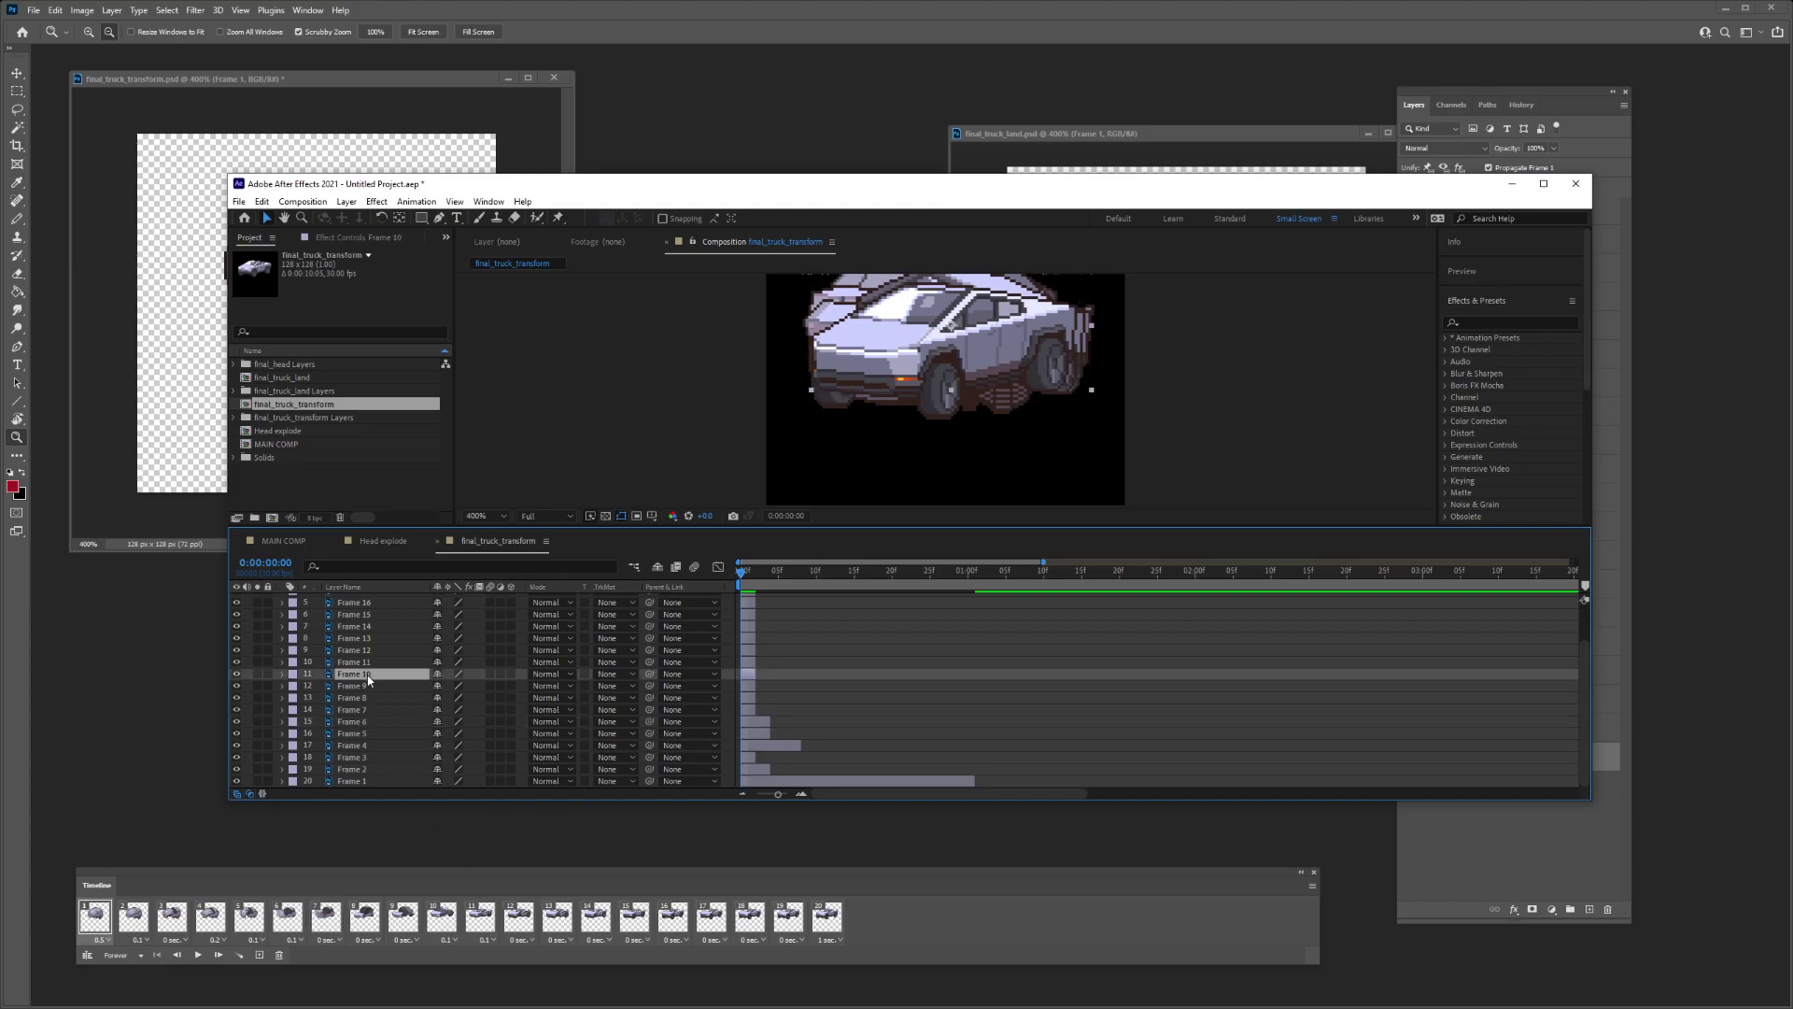
pyautogui.keyDown('shift'); pyautogui.click(355, 661); pyautogui.keyUp('shift')
pyautogui.moveTo(755, 671); pyautogui.dragTo(766, 677)
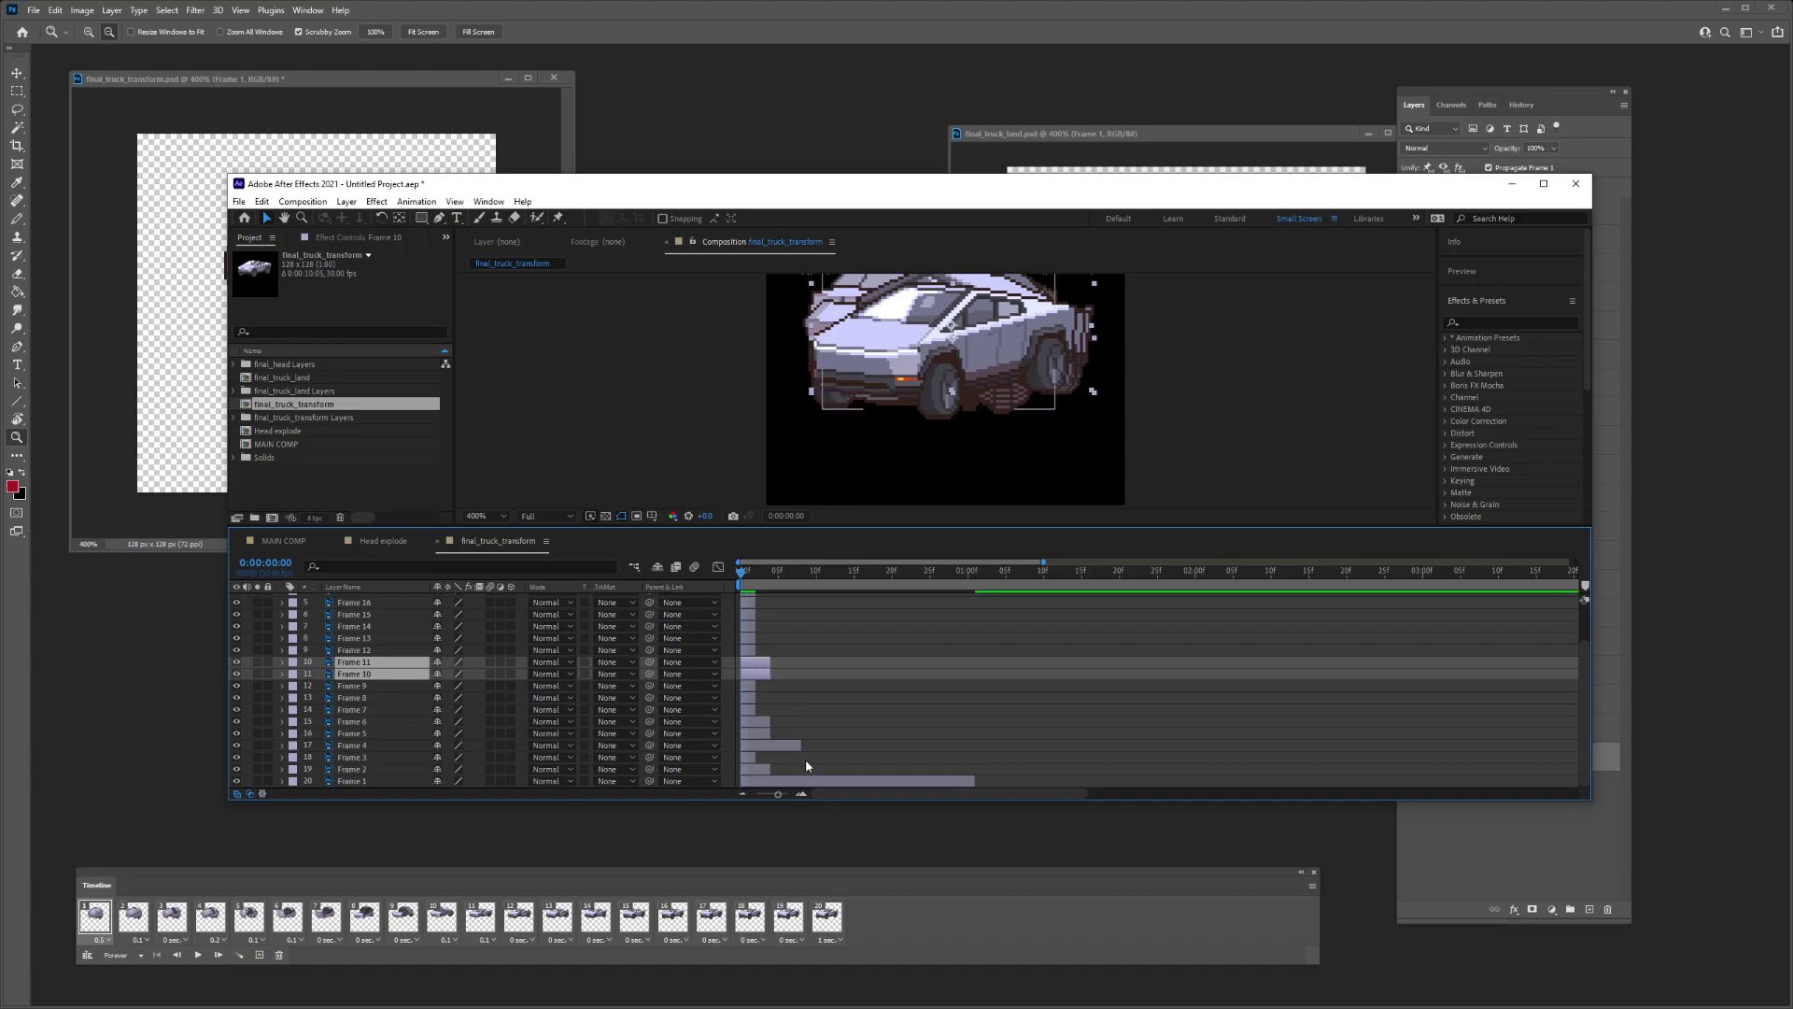
# - Sequence all truck transformation layers from Frame 1 through Frame 20 without overlap
pyautogui.click(350, 781)
pyautogui.scroll(2, 351, 779)
pyautogui.keyDown('shift'); pyautogui.click(357, 599); pyautogui.keyUp('shift')
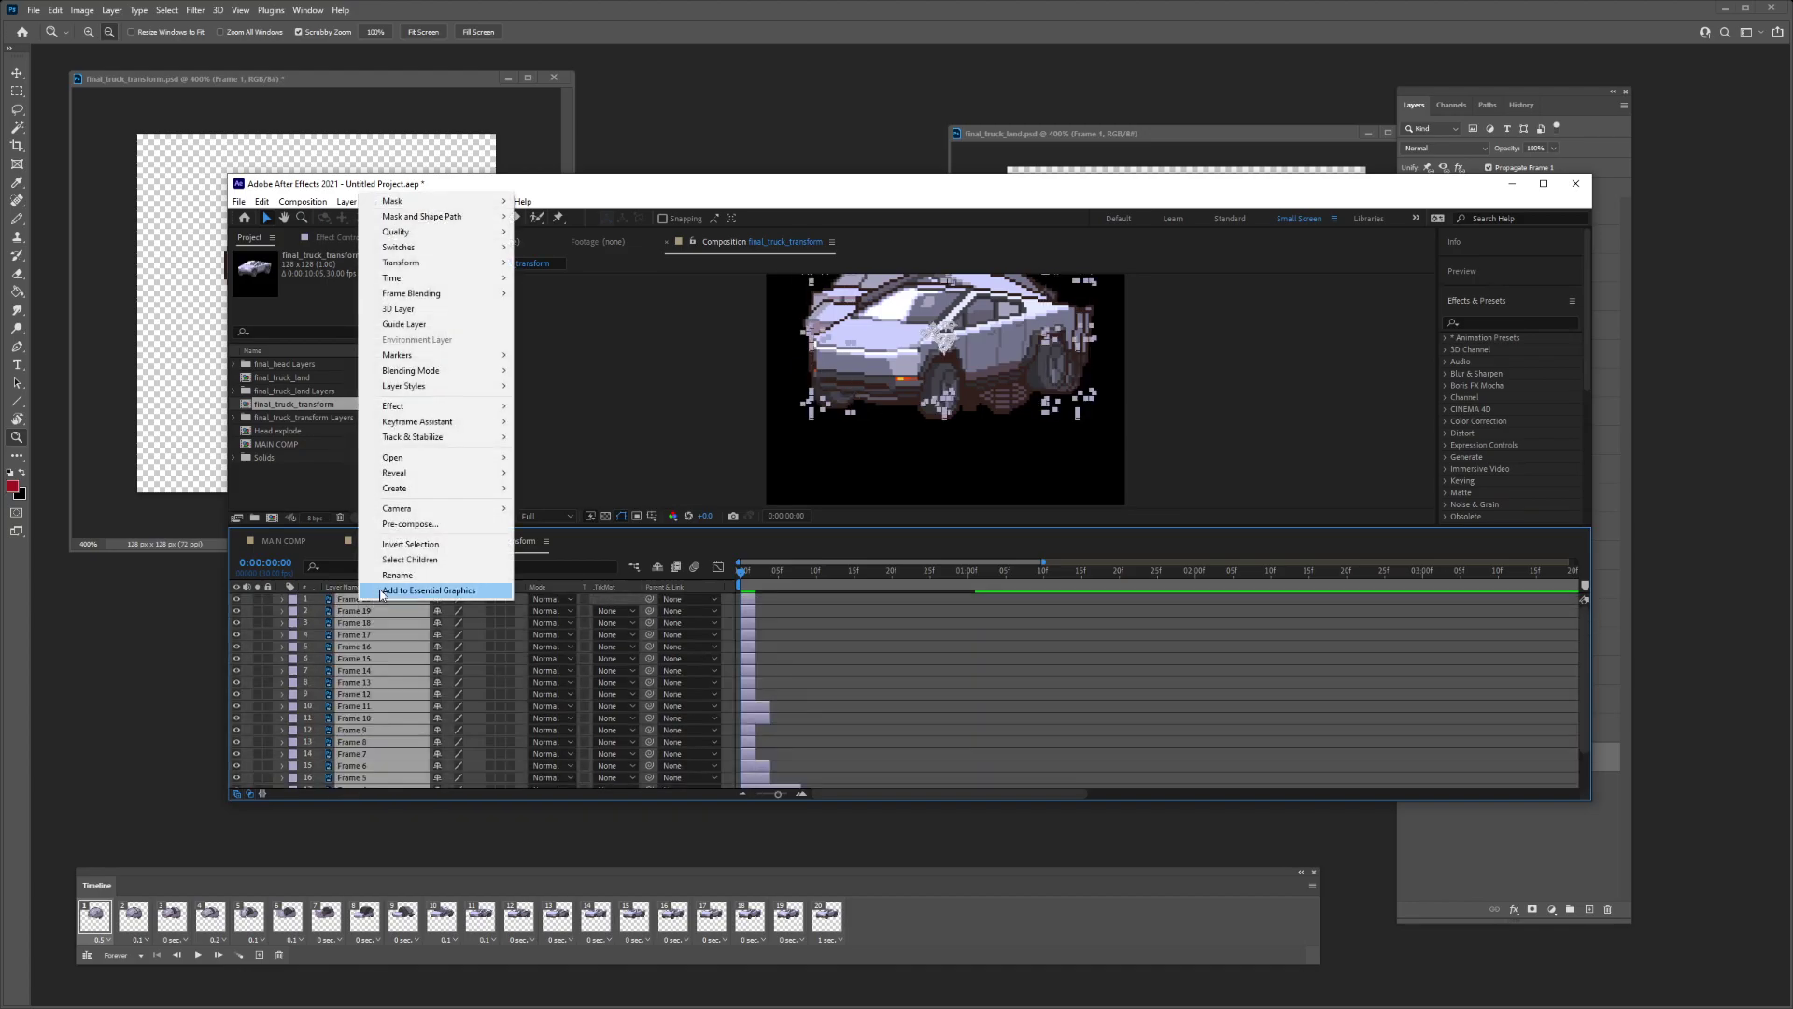
pyautogui.rightClick(357, 598)
pyautogui.moveTo(439, 422)
pyautogui.click(560, 532)
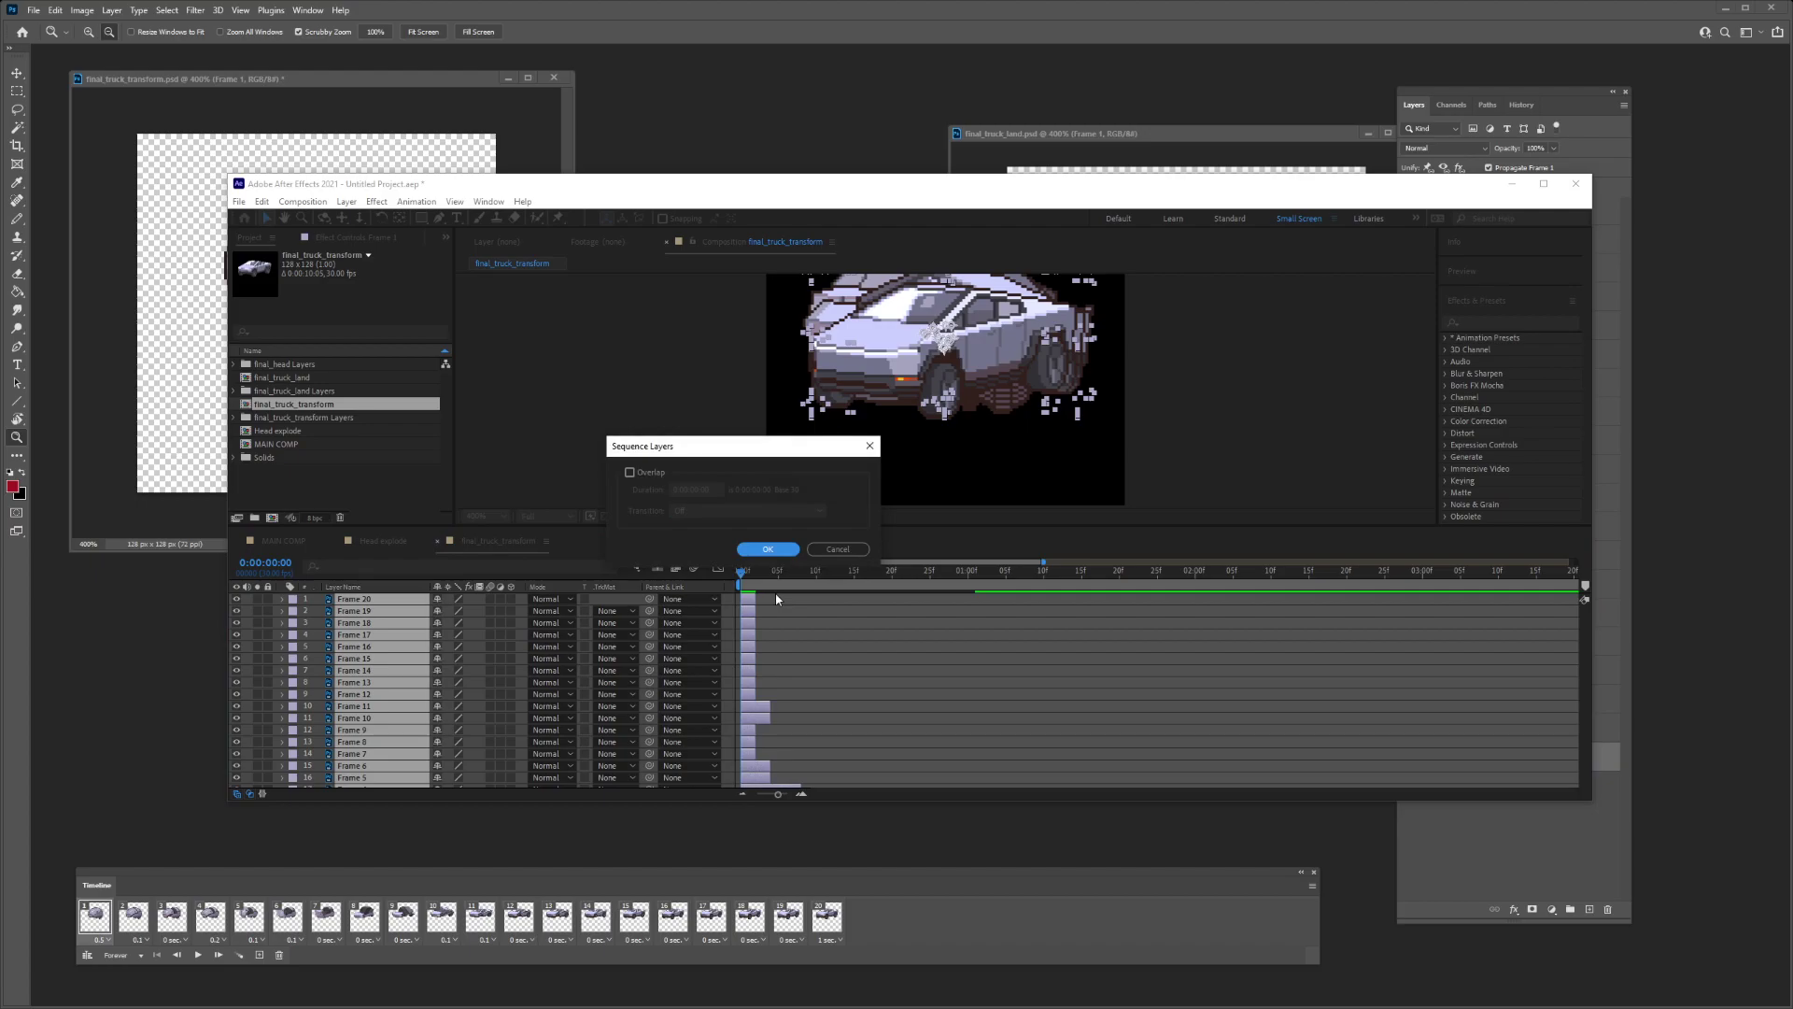
pyautogui.click(767, 549)
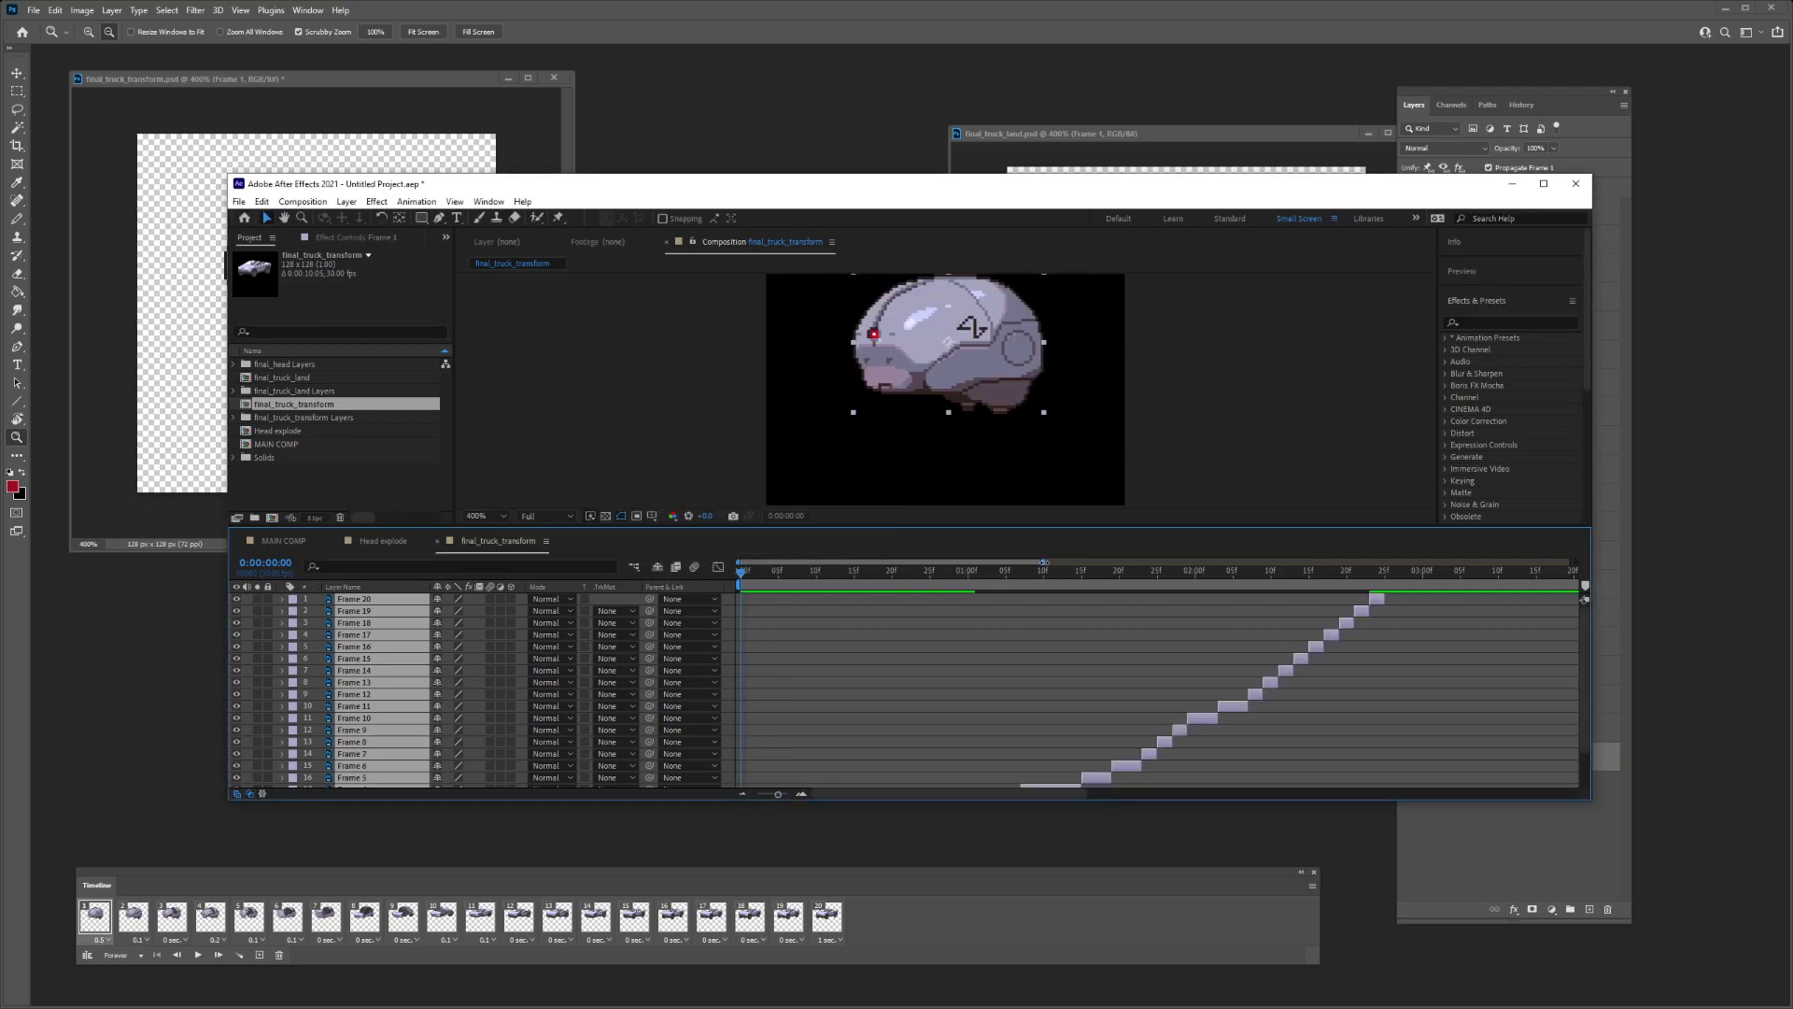
# - Extend the Frame 20 layer by about two seconds and trim the composition to end with that layer
pyautogui.moveTo(1044, 562); pyautogui.dragTo(1284, 562)
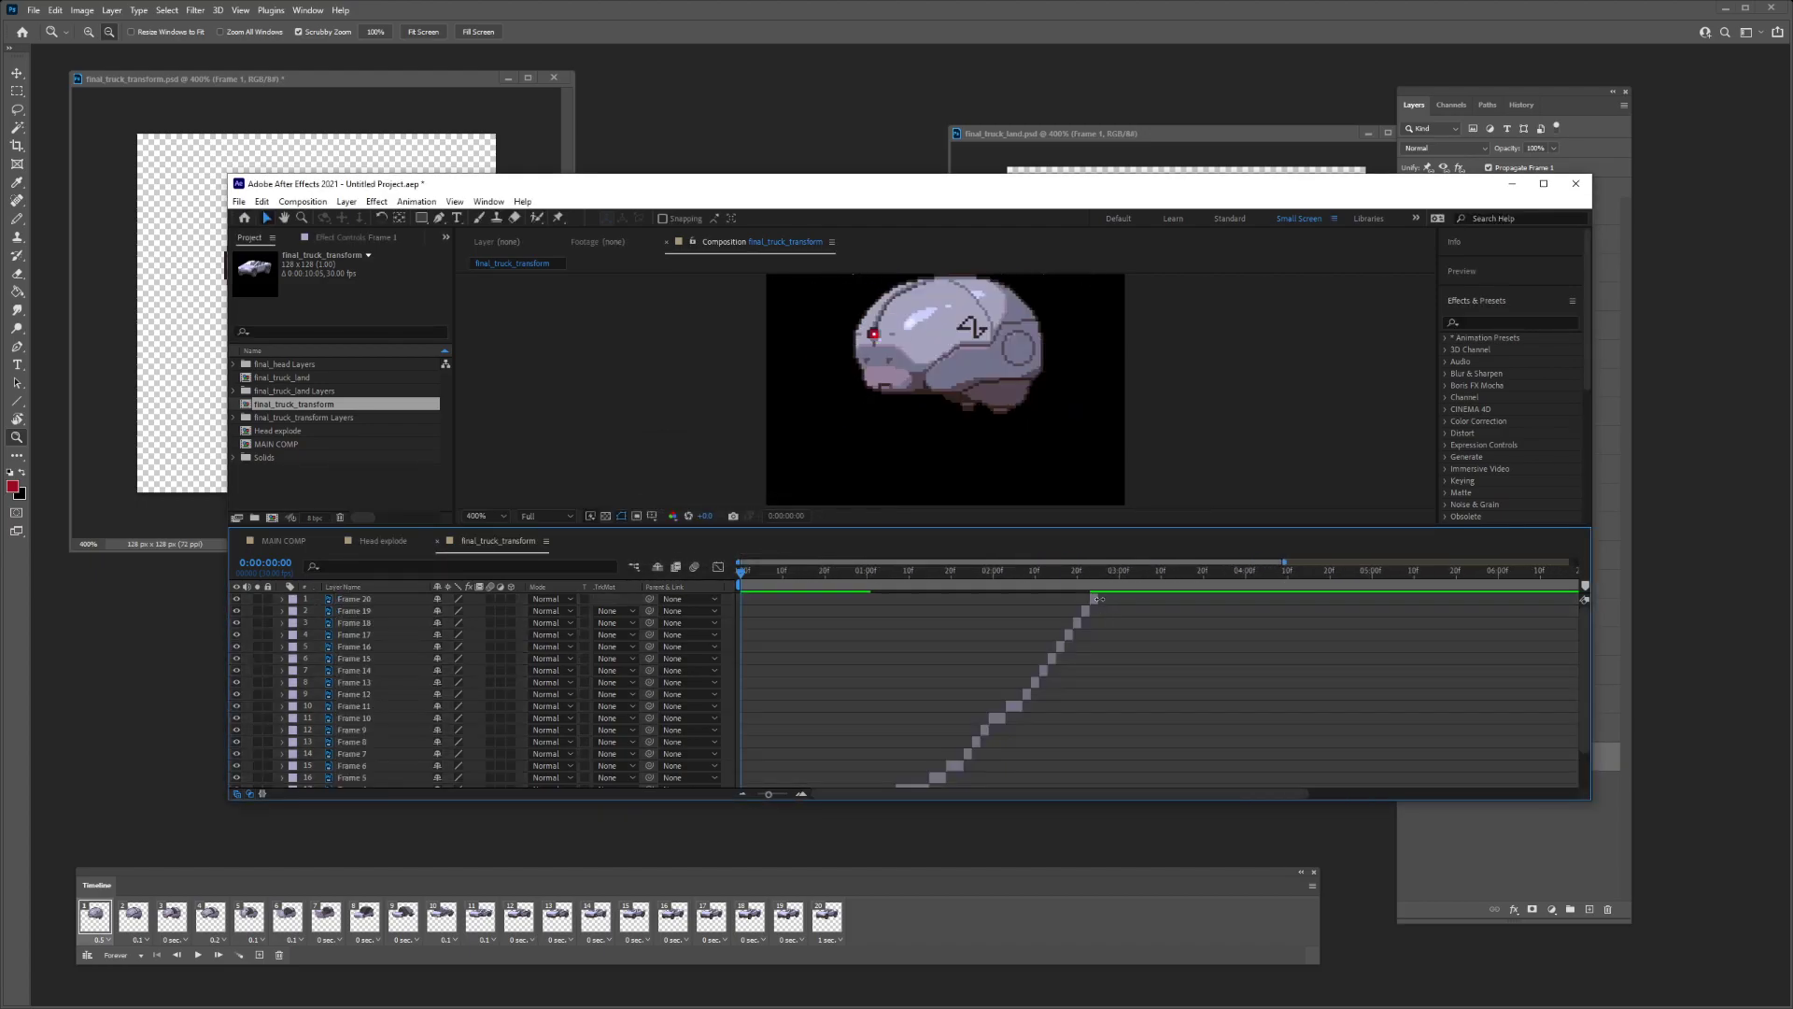
pyautogui.moveTo(1105, 600); pyautogui.dragTo(1351, 601)
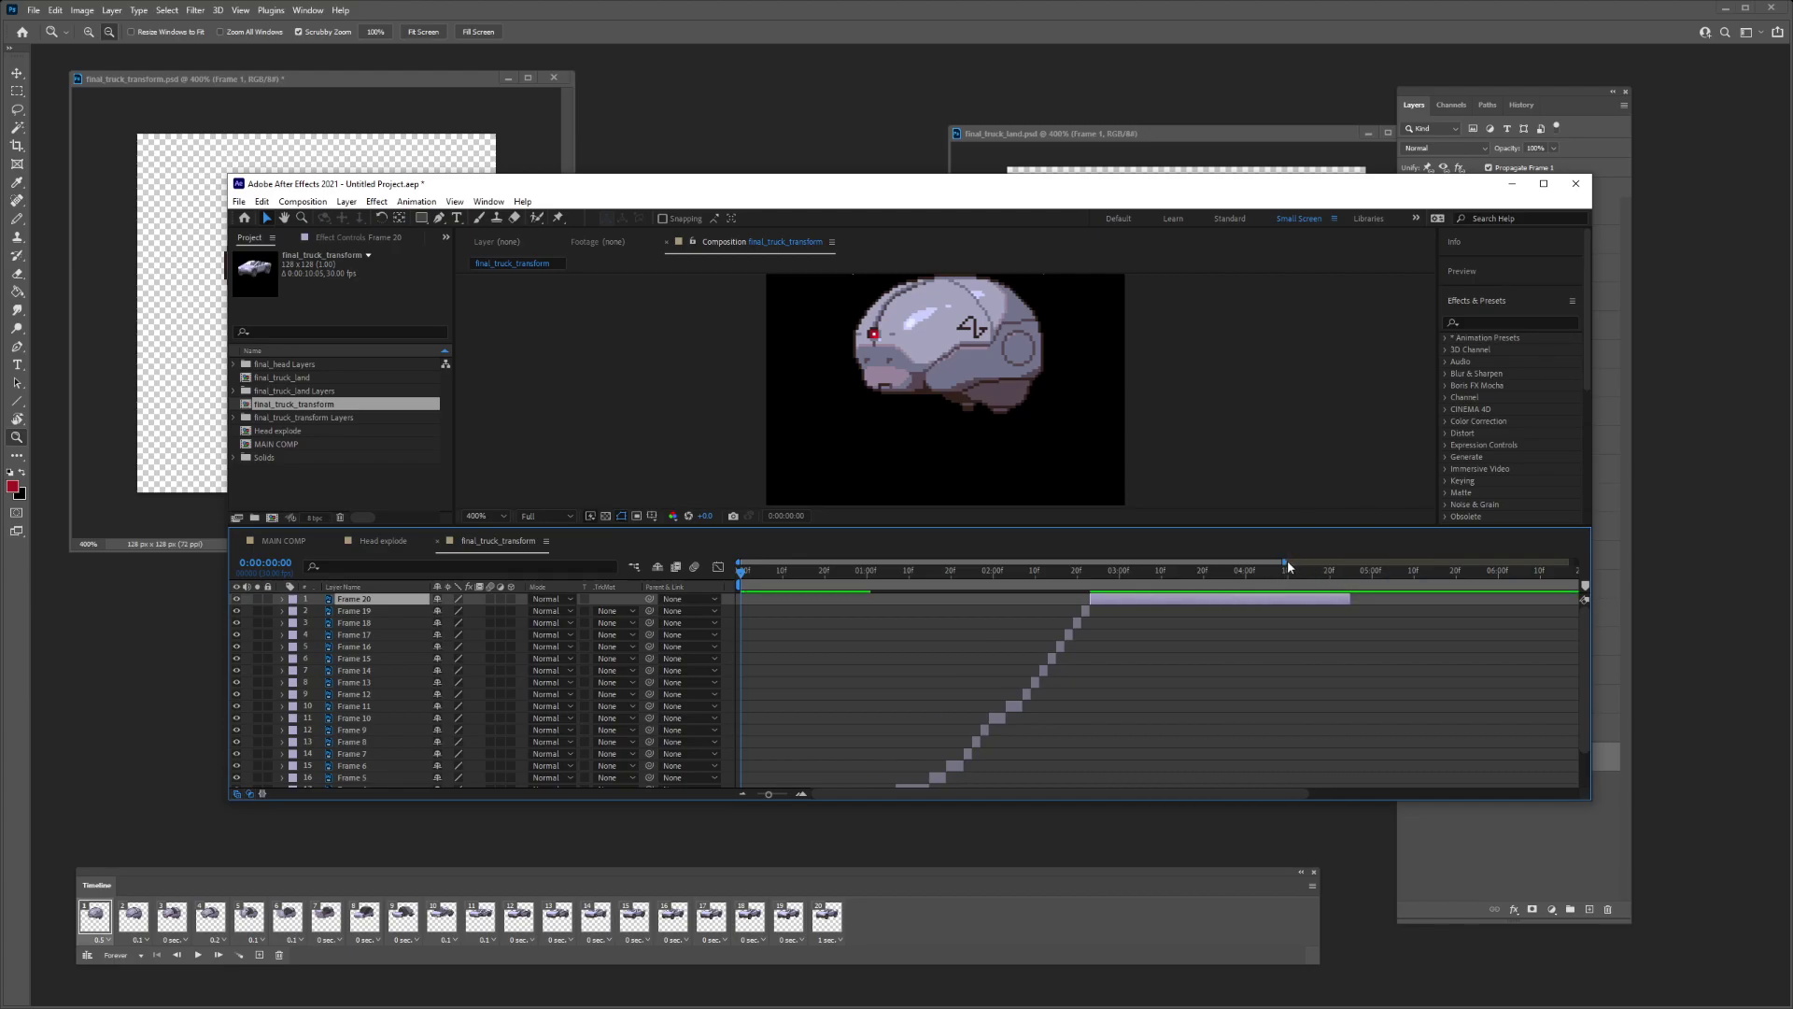
pyautogui.press('-')
pyautogui.press('-')
pyautogui.moveTo(1572, 585); pyautogui.dragTo(1137, 584)
pyautogui.rightClick(1133, 586)
pyautogui.click(1162, 626)
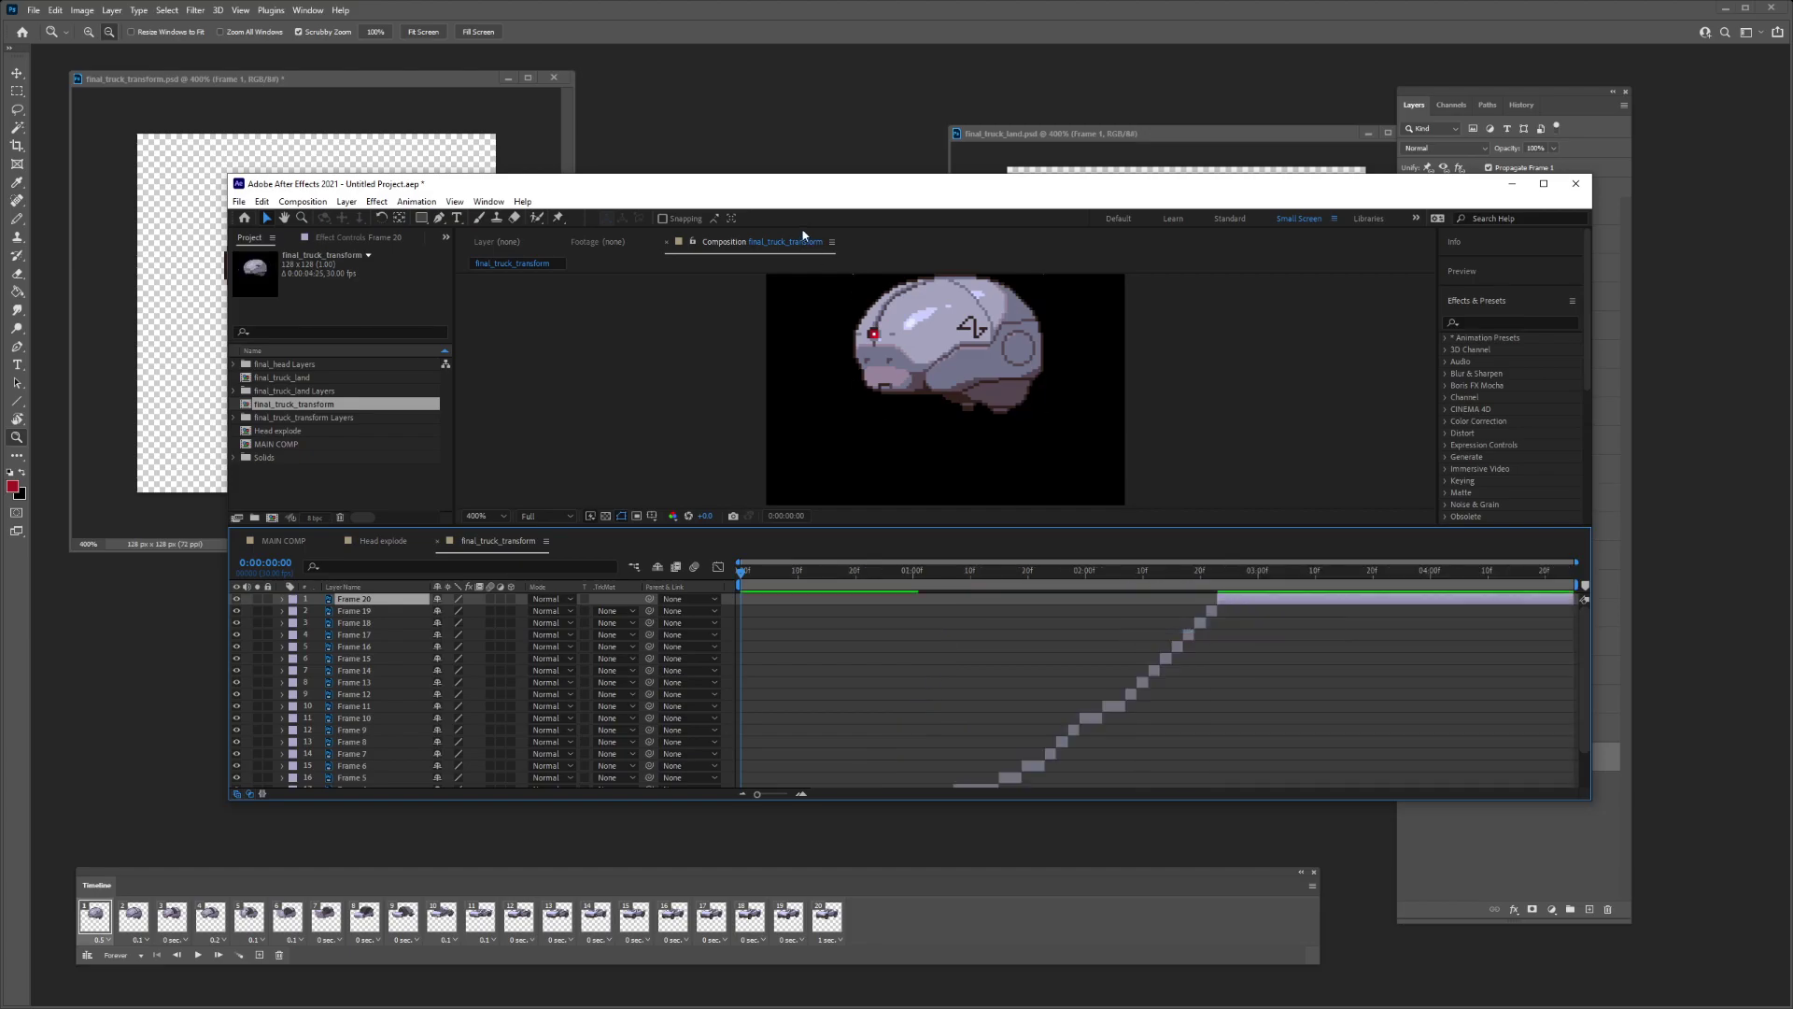
# - Maximize the After Effects window and preview the truck transformation from its start
pyautogui.doubleClick(803, 184)
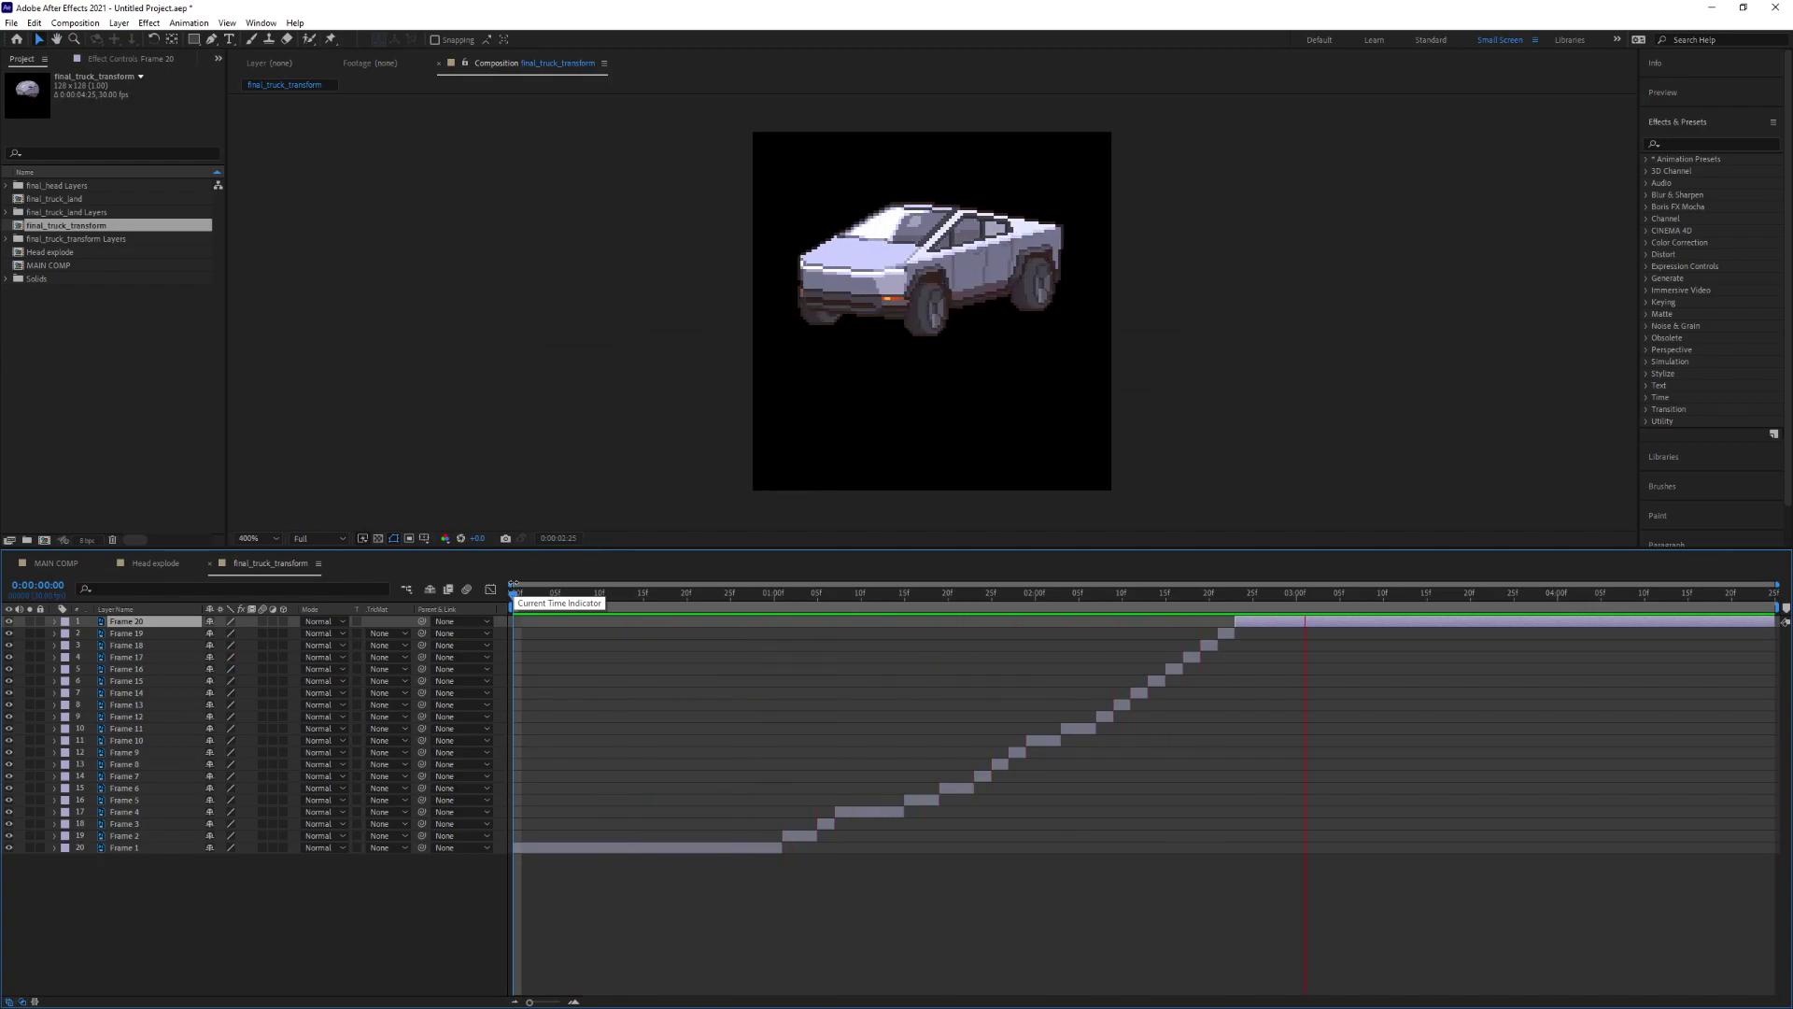
pyautogui.moveTo(514, 589); pyautogui.dragTo(557, 598)
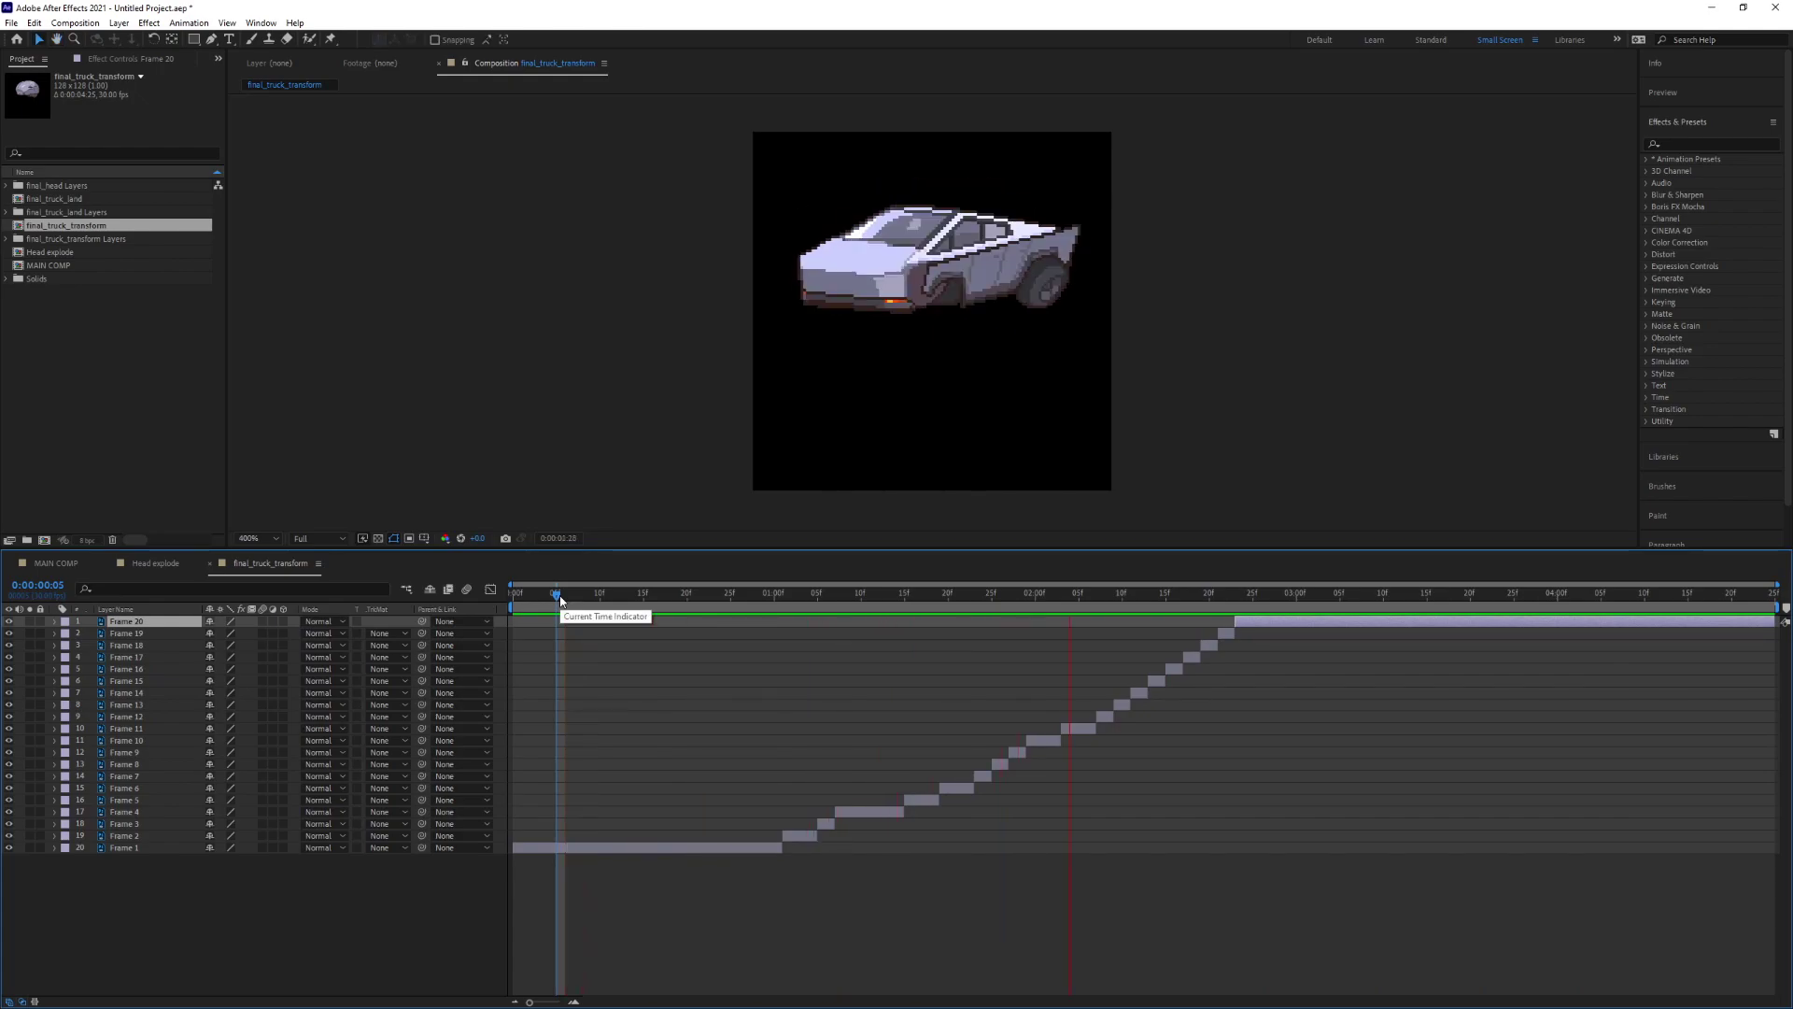
pyautogui.click(993, 622)
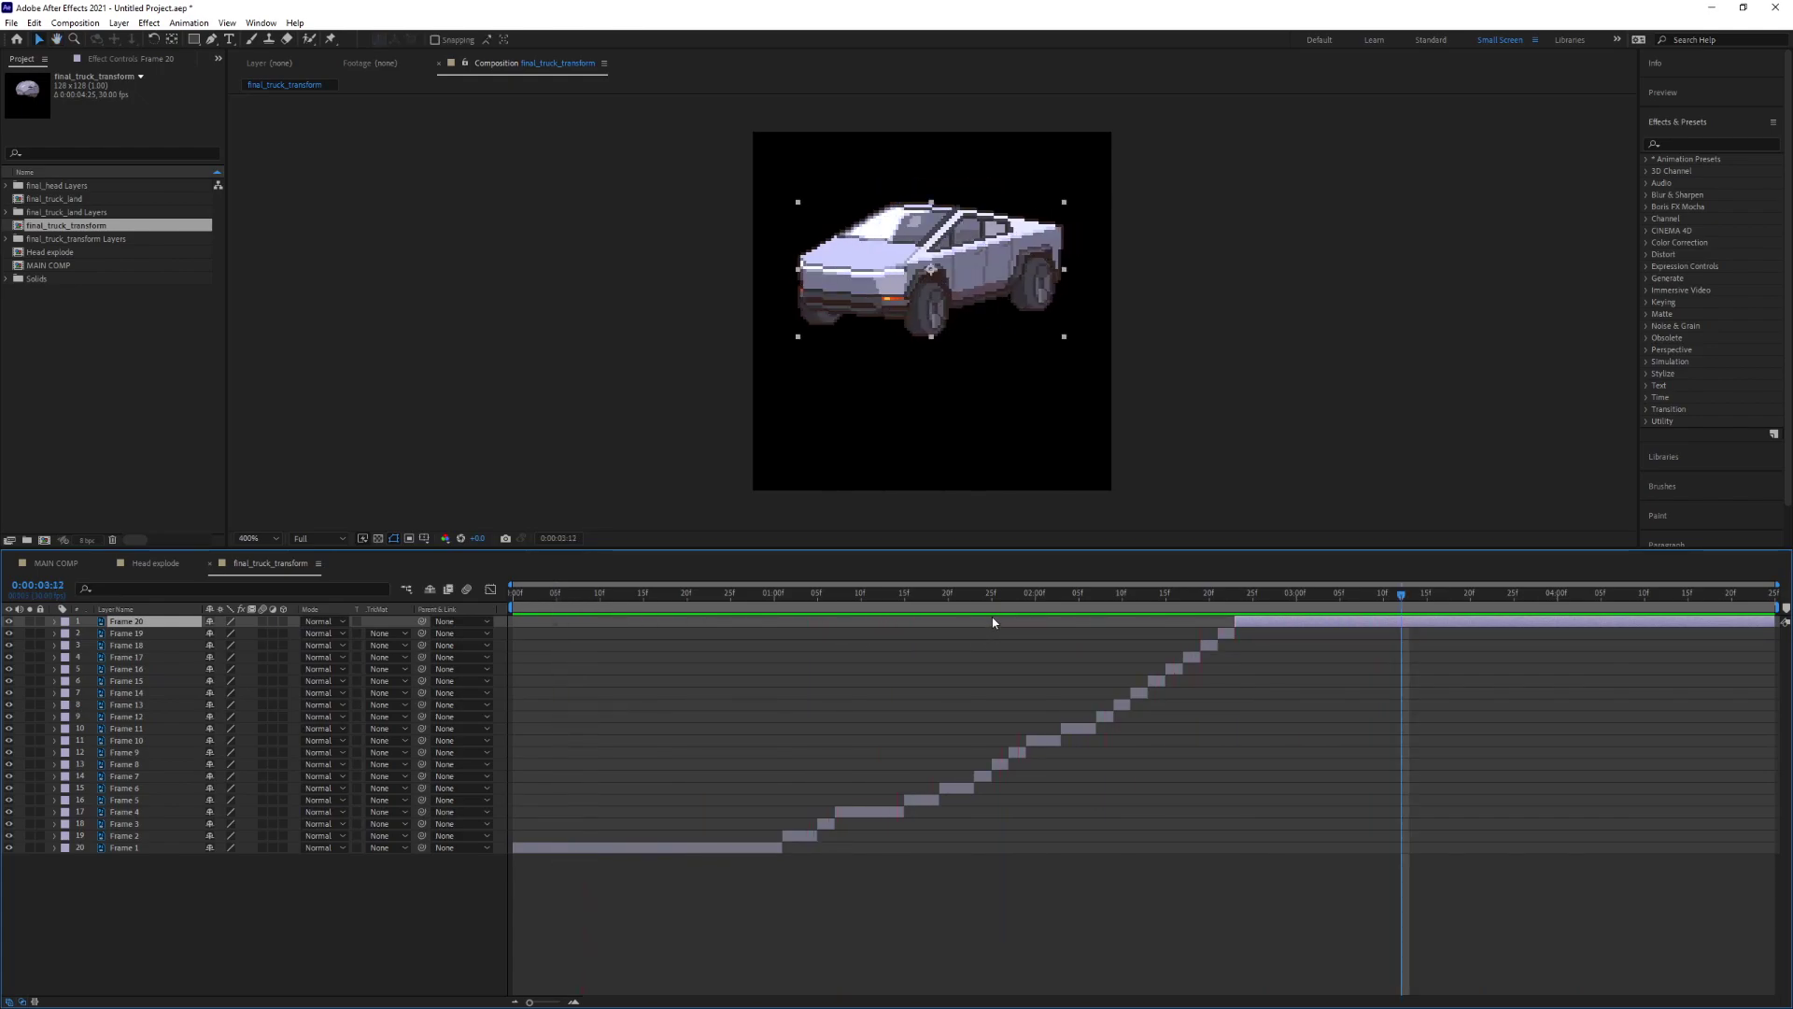
pyautogui.moveTo(921, 598); pyautogui.dragTo(421, 596)
pyautogui.press('space')
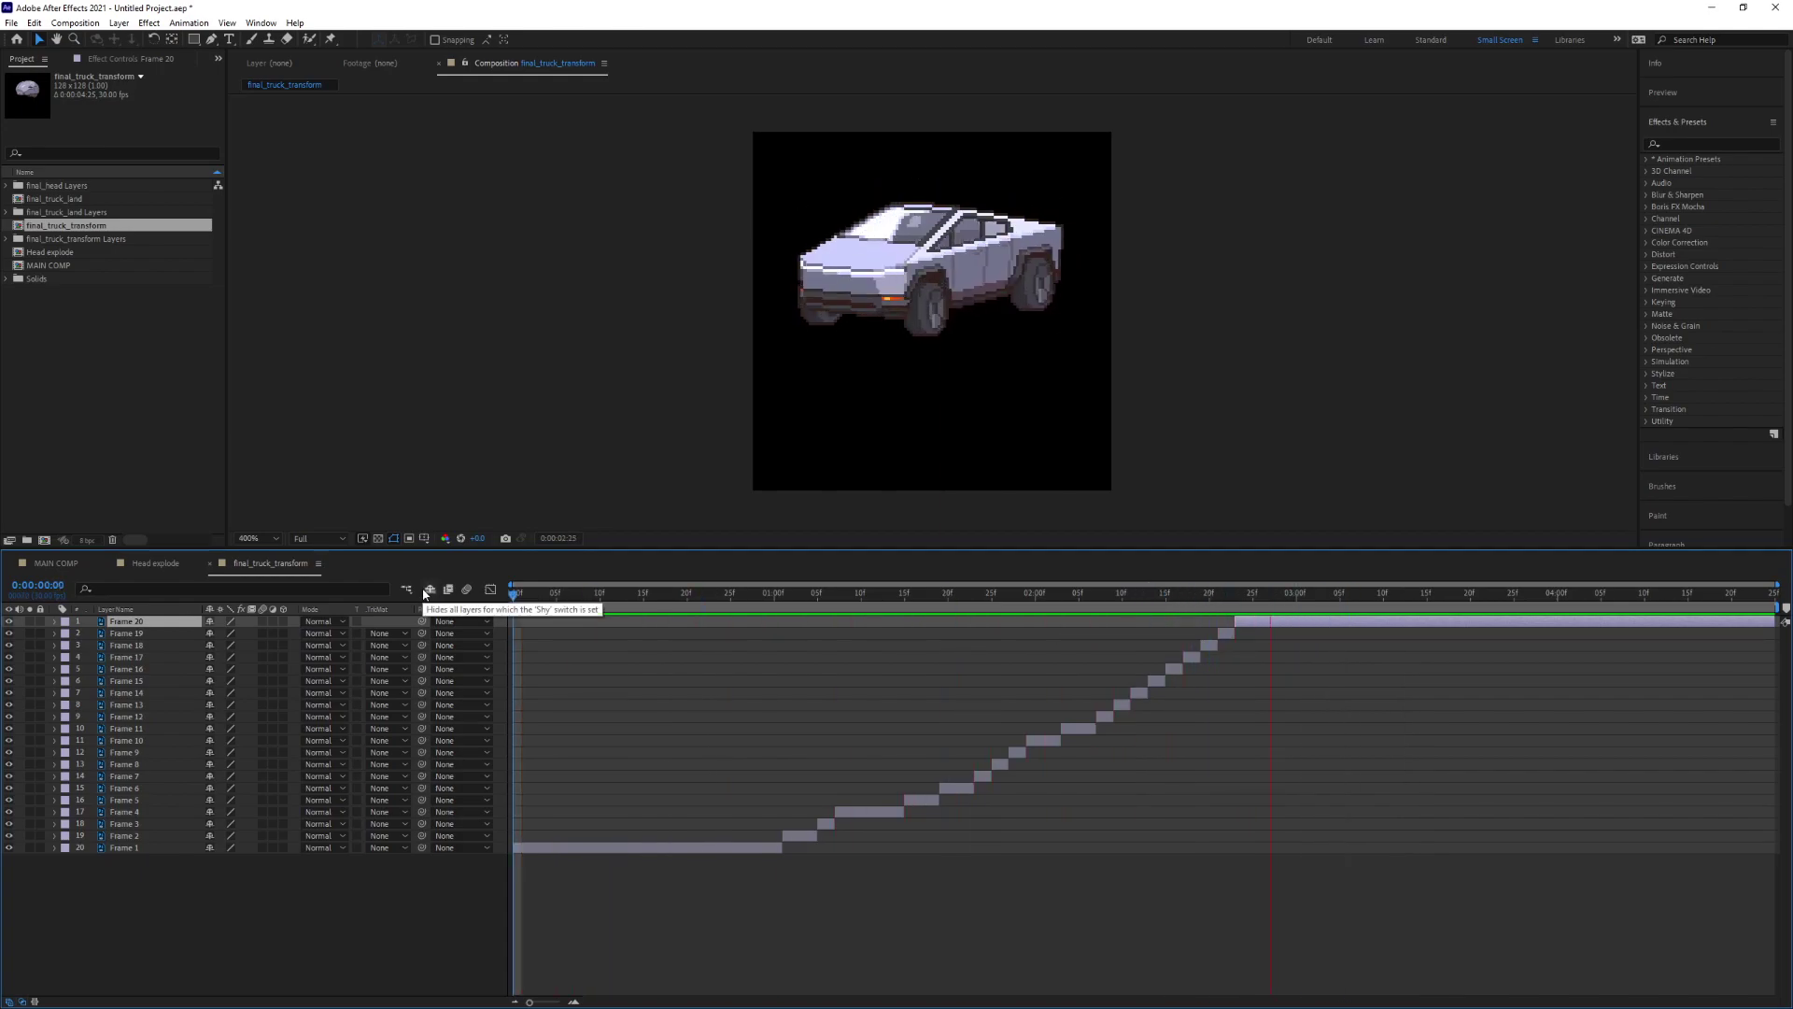
pyautogui.press('space')
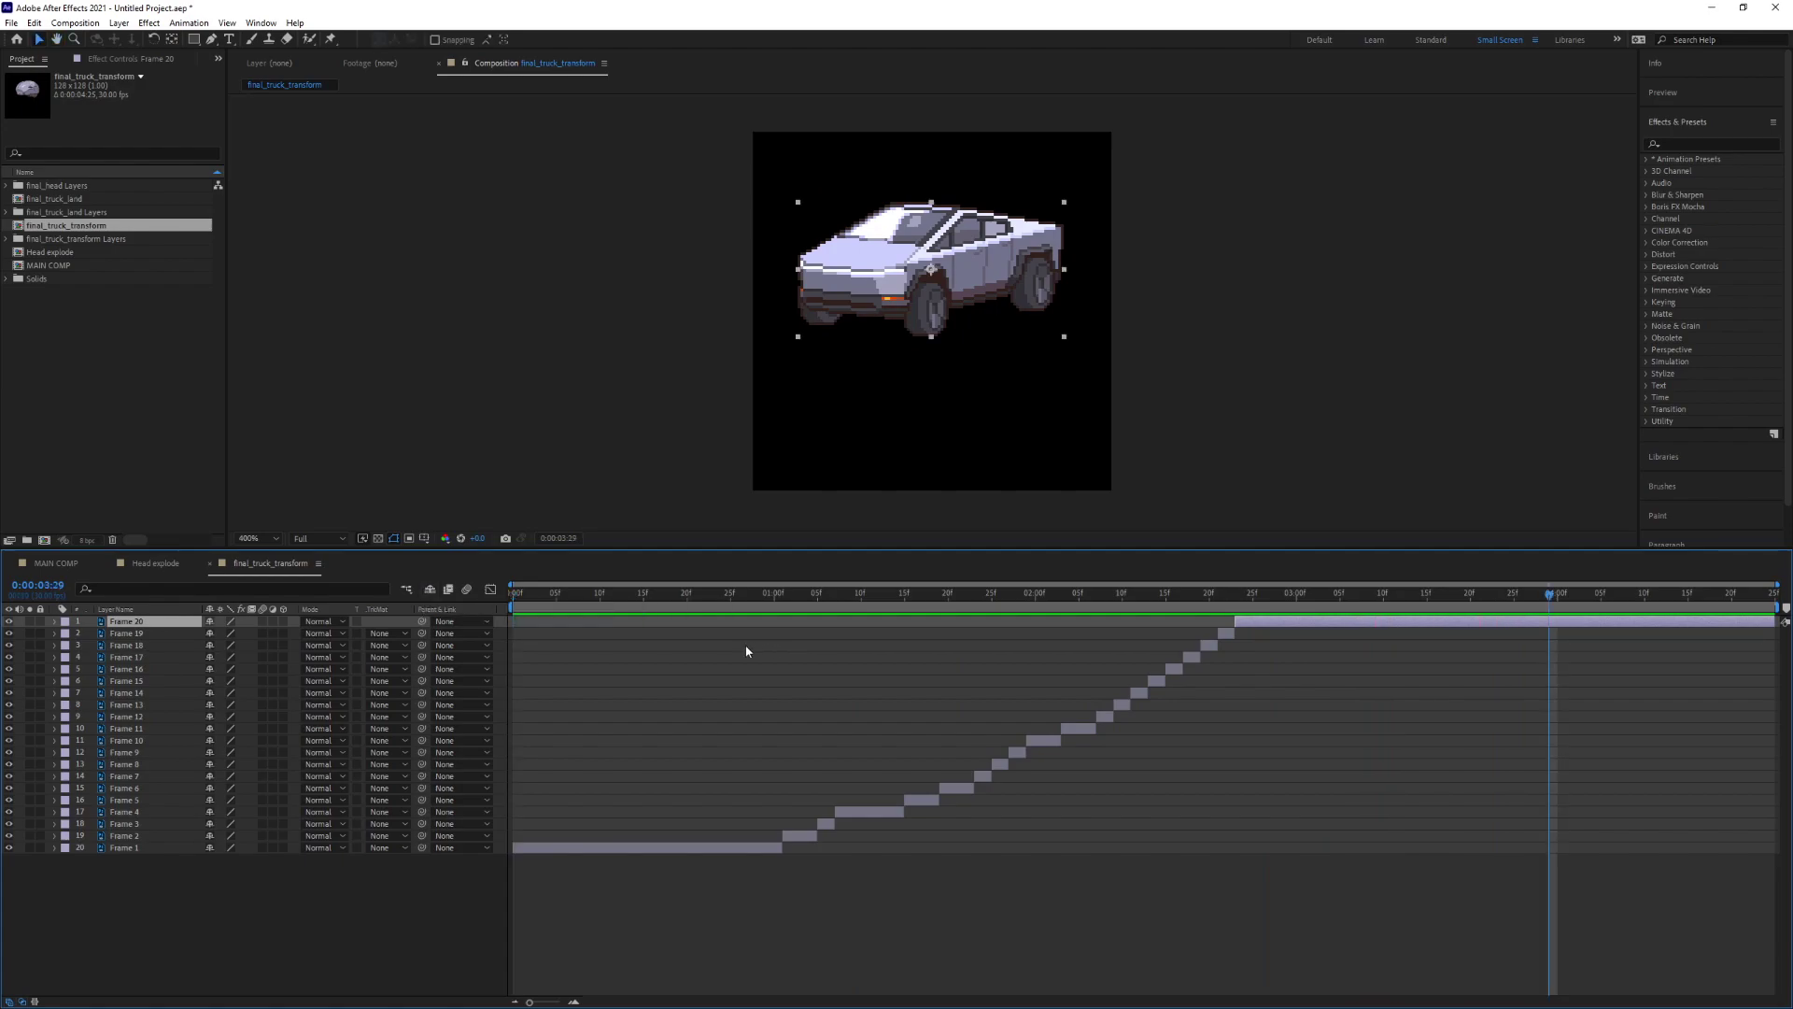
# - Open MAIN COMP and add the final_truck_transform composition directly beneath the Head explode layer
pyautogui.click(166, 564)
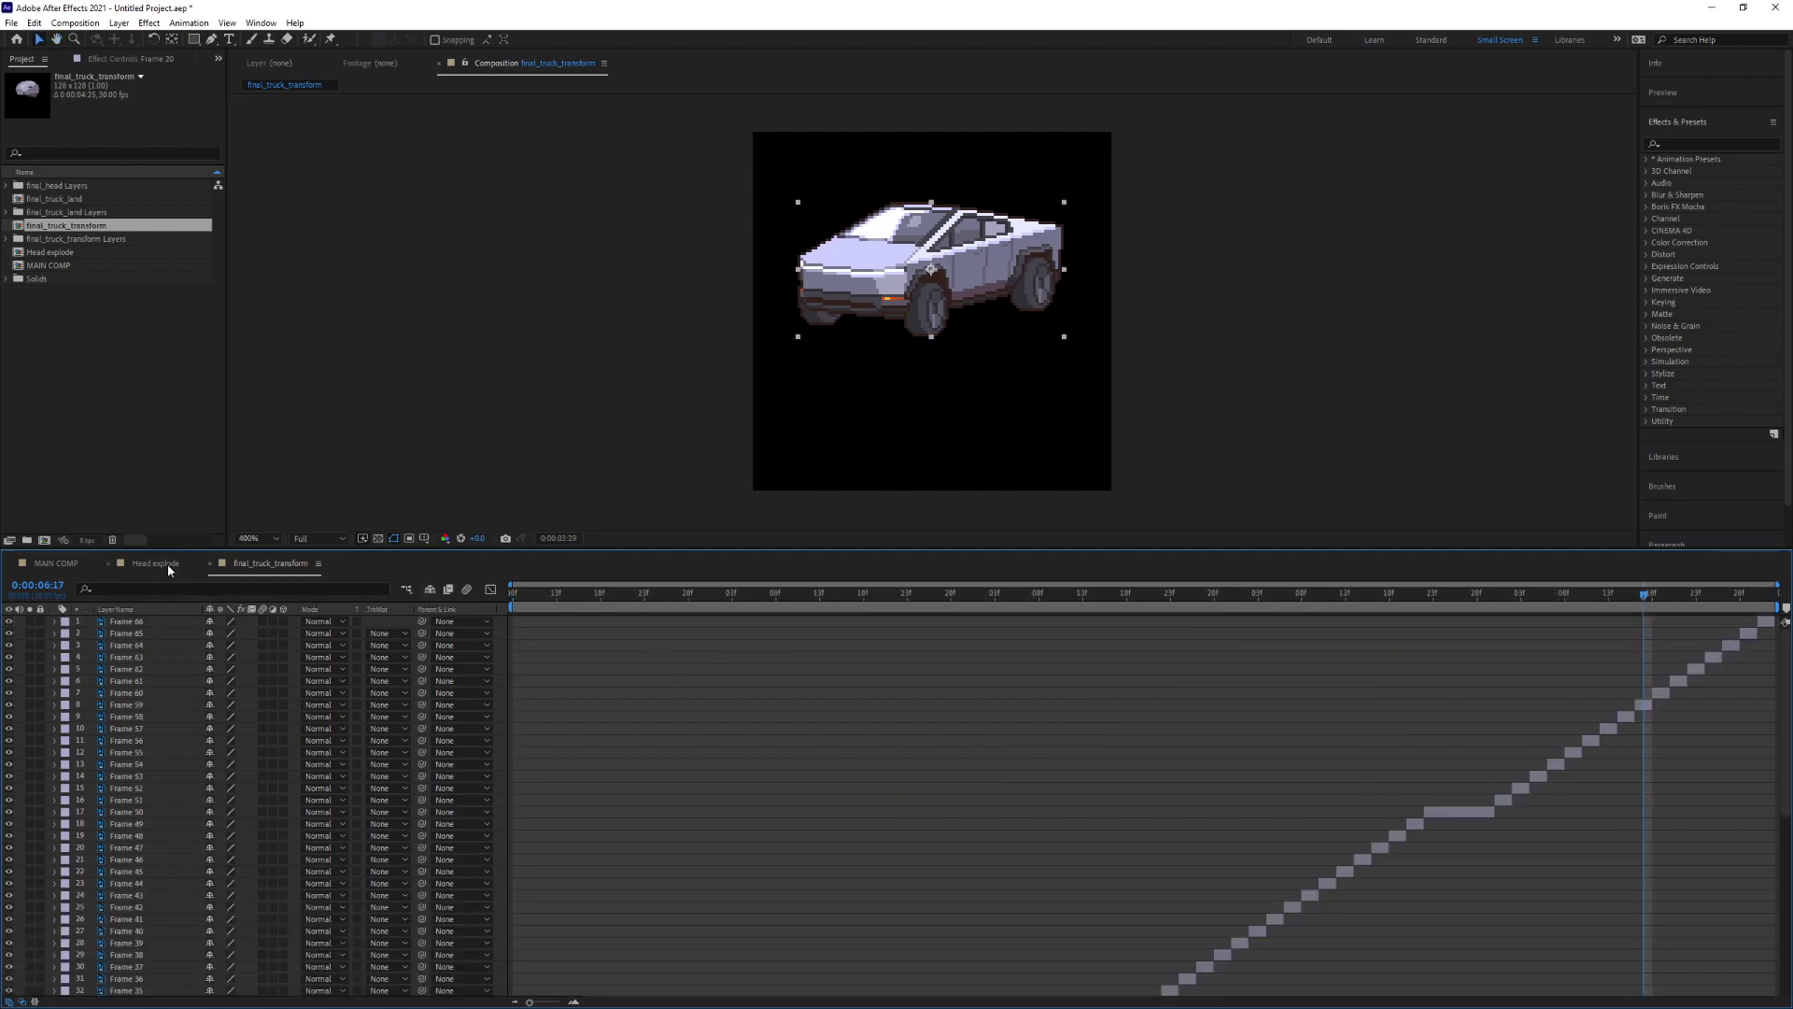
pyautogui.click(57, 565)
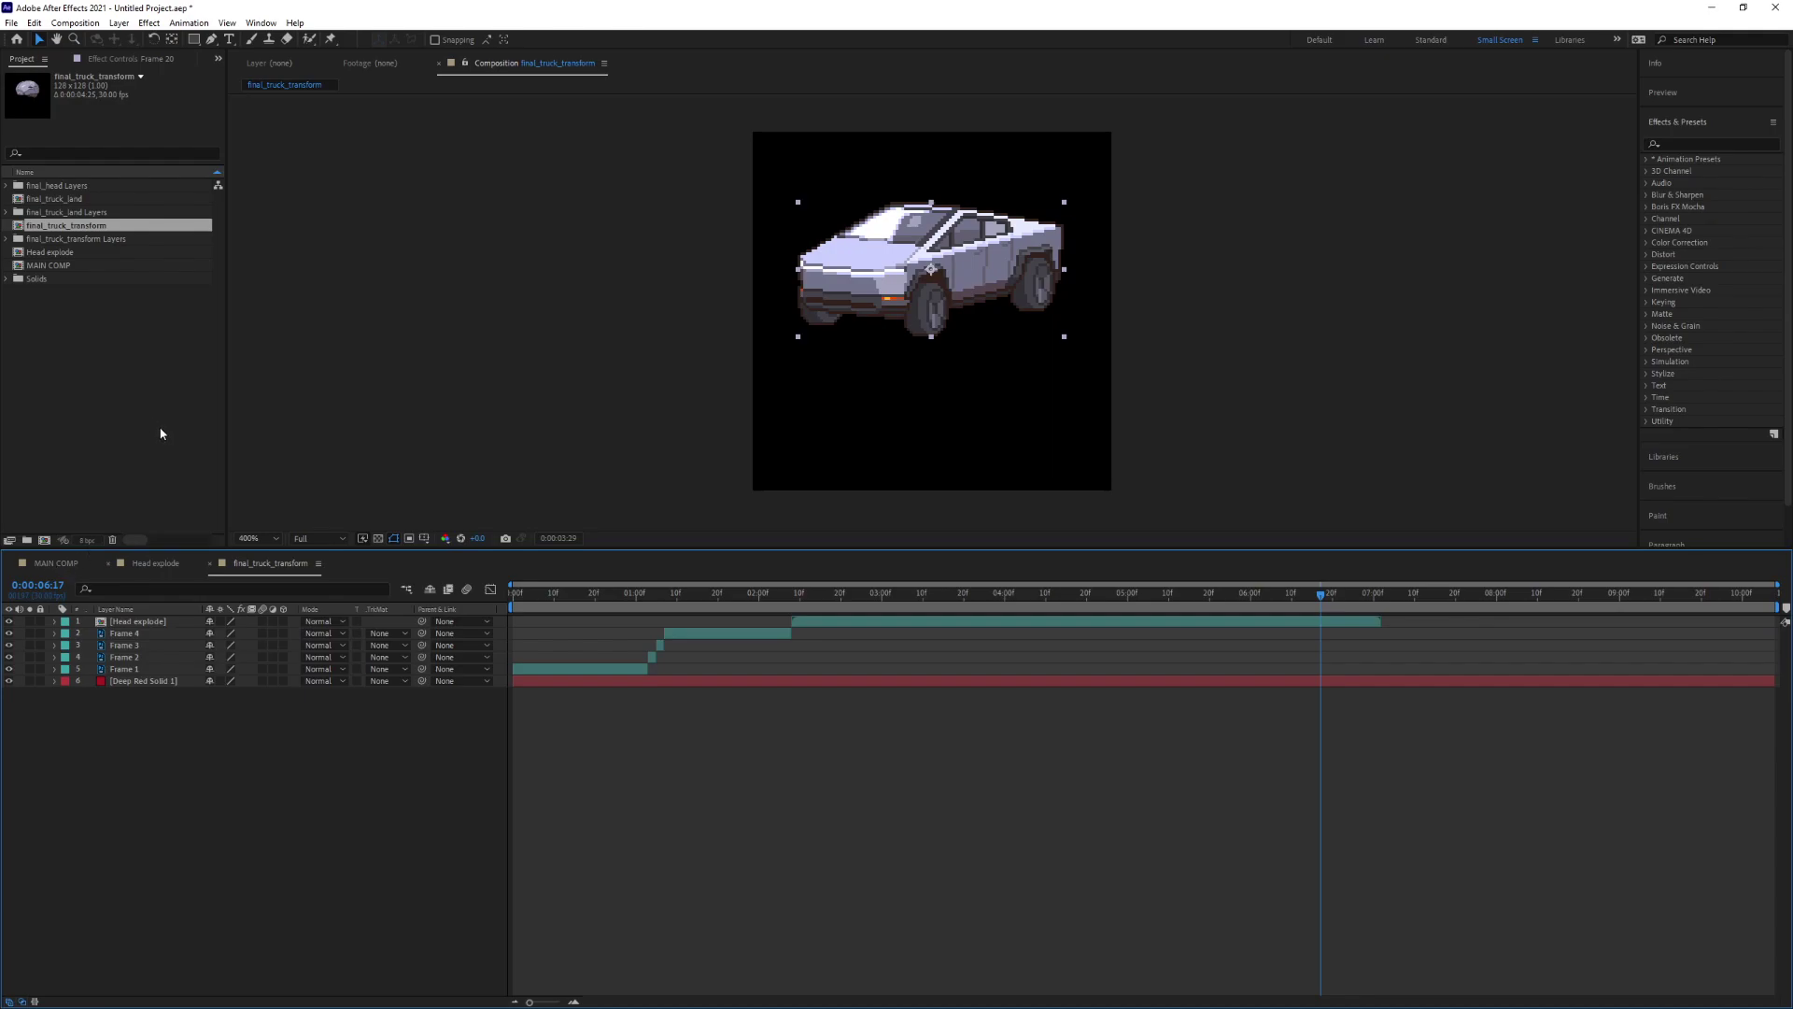
pyautogui.moveTo(94, 226); pyautogui.dragTo(1304, 633)
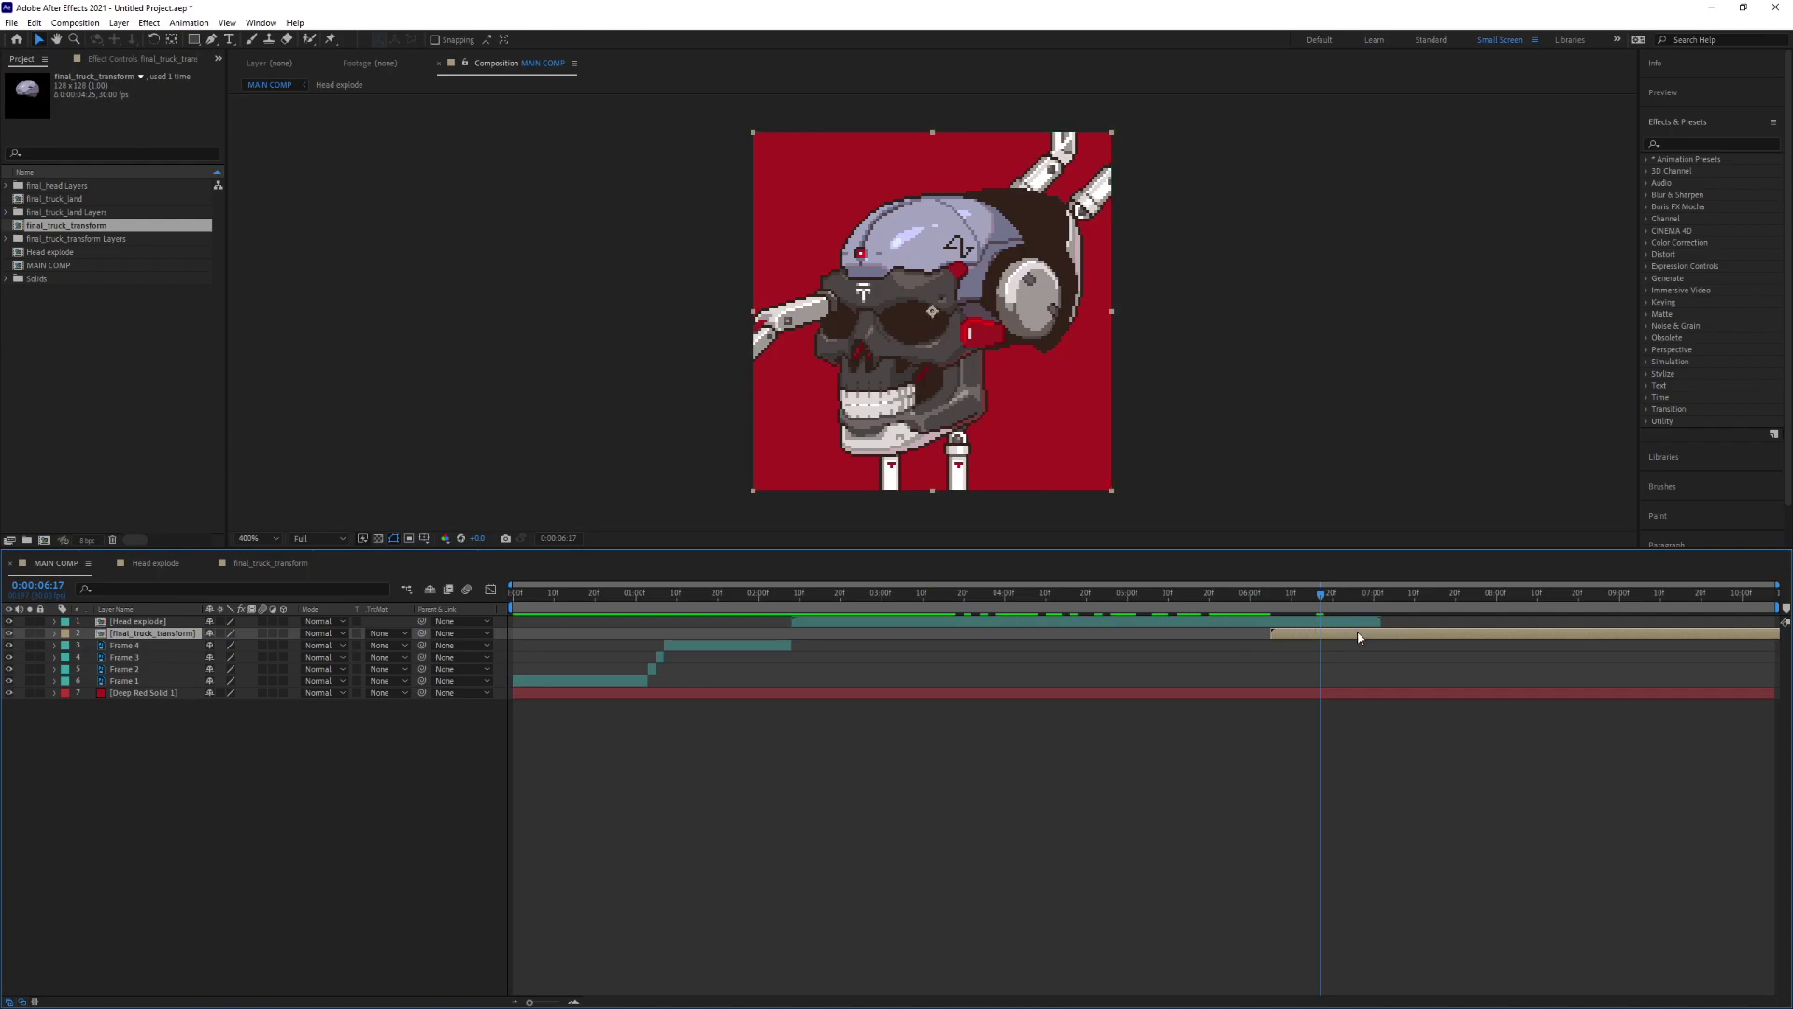
pyautogui.hotkey('ctrl', 'z')
# - Trim the start of the final_truck_transform layer to 0:00:06:21 and give it the Cyan label
pyautogui.moveTo(1322, 595)
pyautogui.mouseDown()
pyautogui.moveTo(1251, 599)
pyautogui.moveTo(1354, 598)
pyautogui.moveTo(1336, 596)
pyautogui.mouseUp()
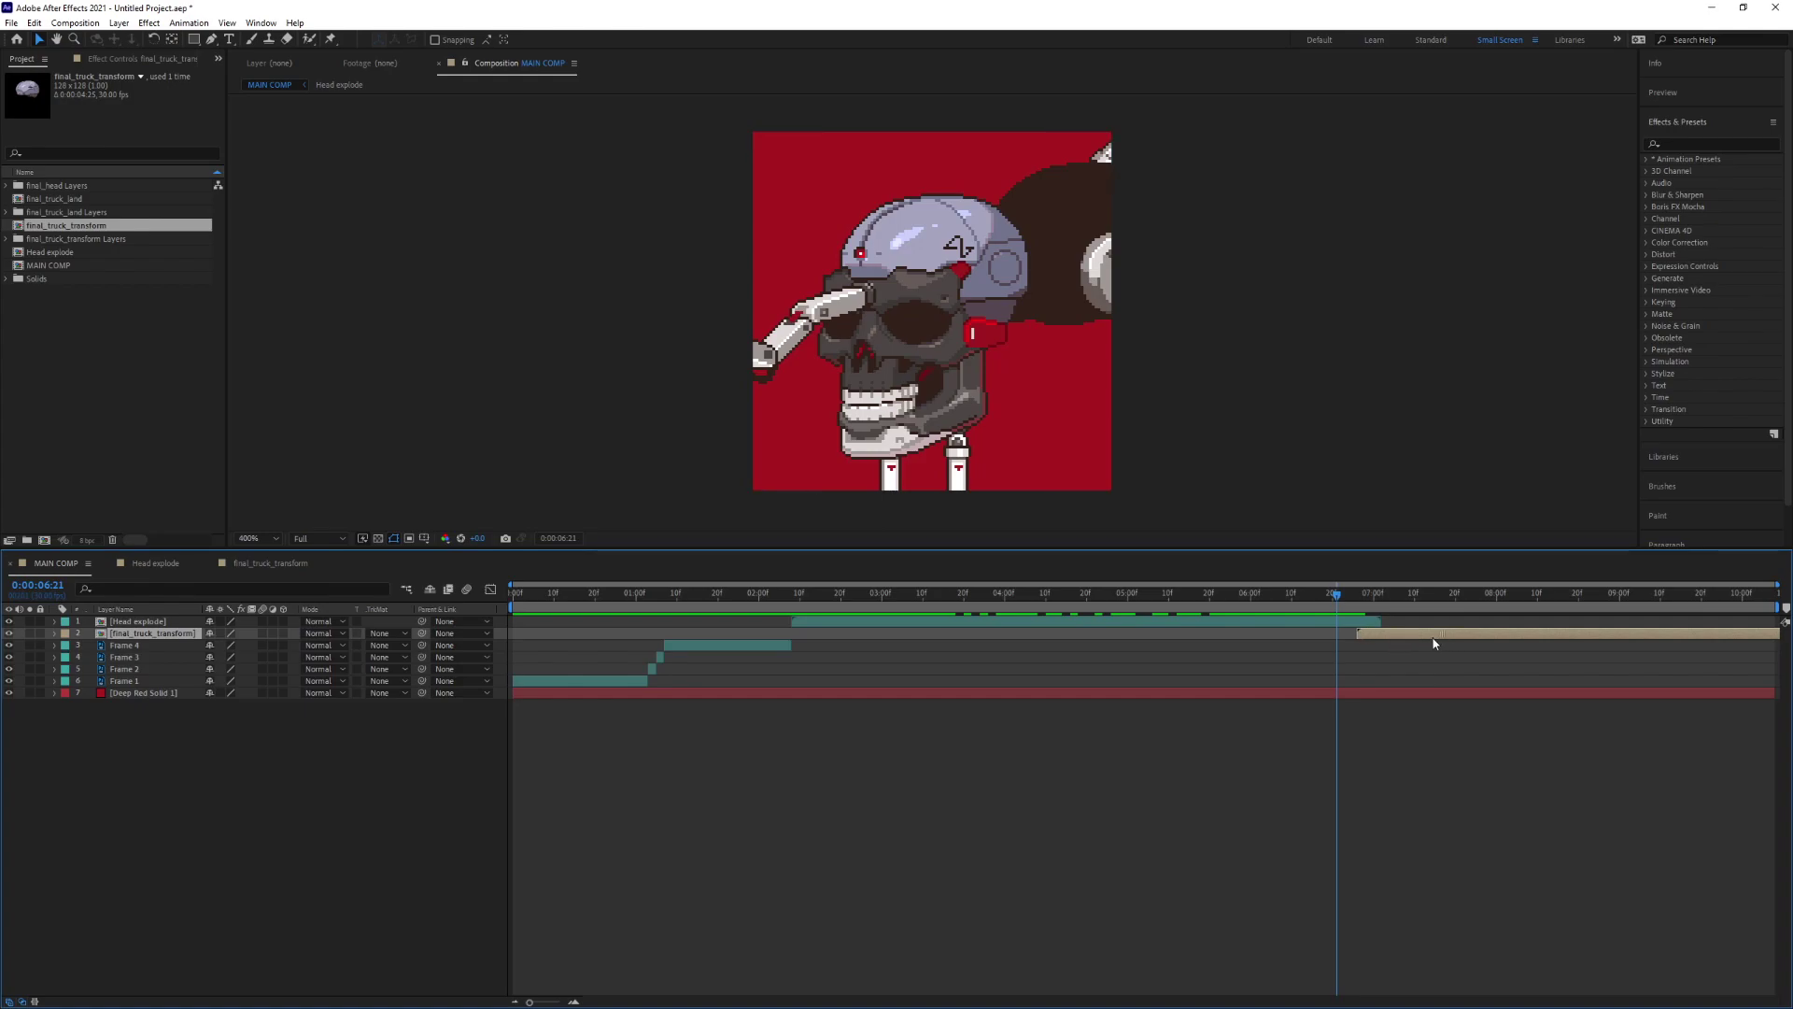
pyautogui.moveTo(1435, 642); pyautogui.dragTo(1337, 633)
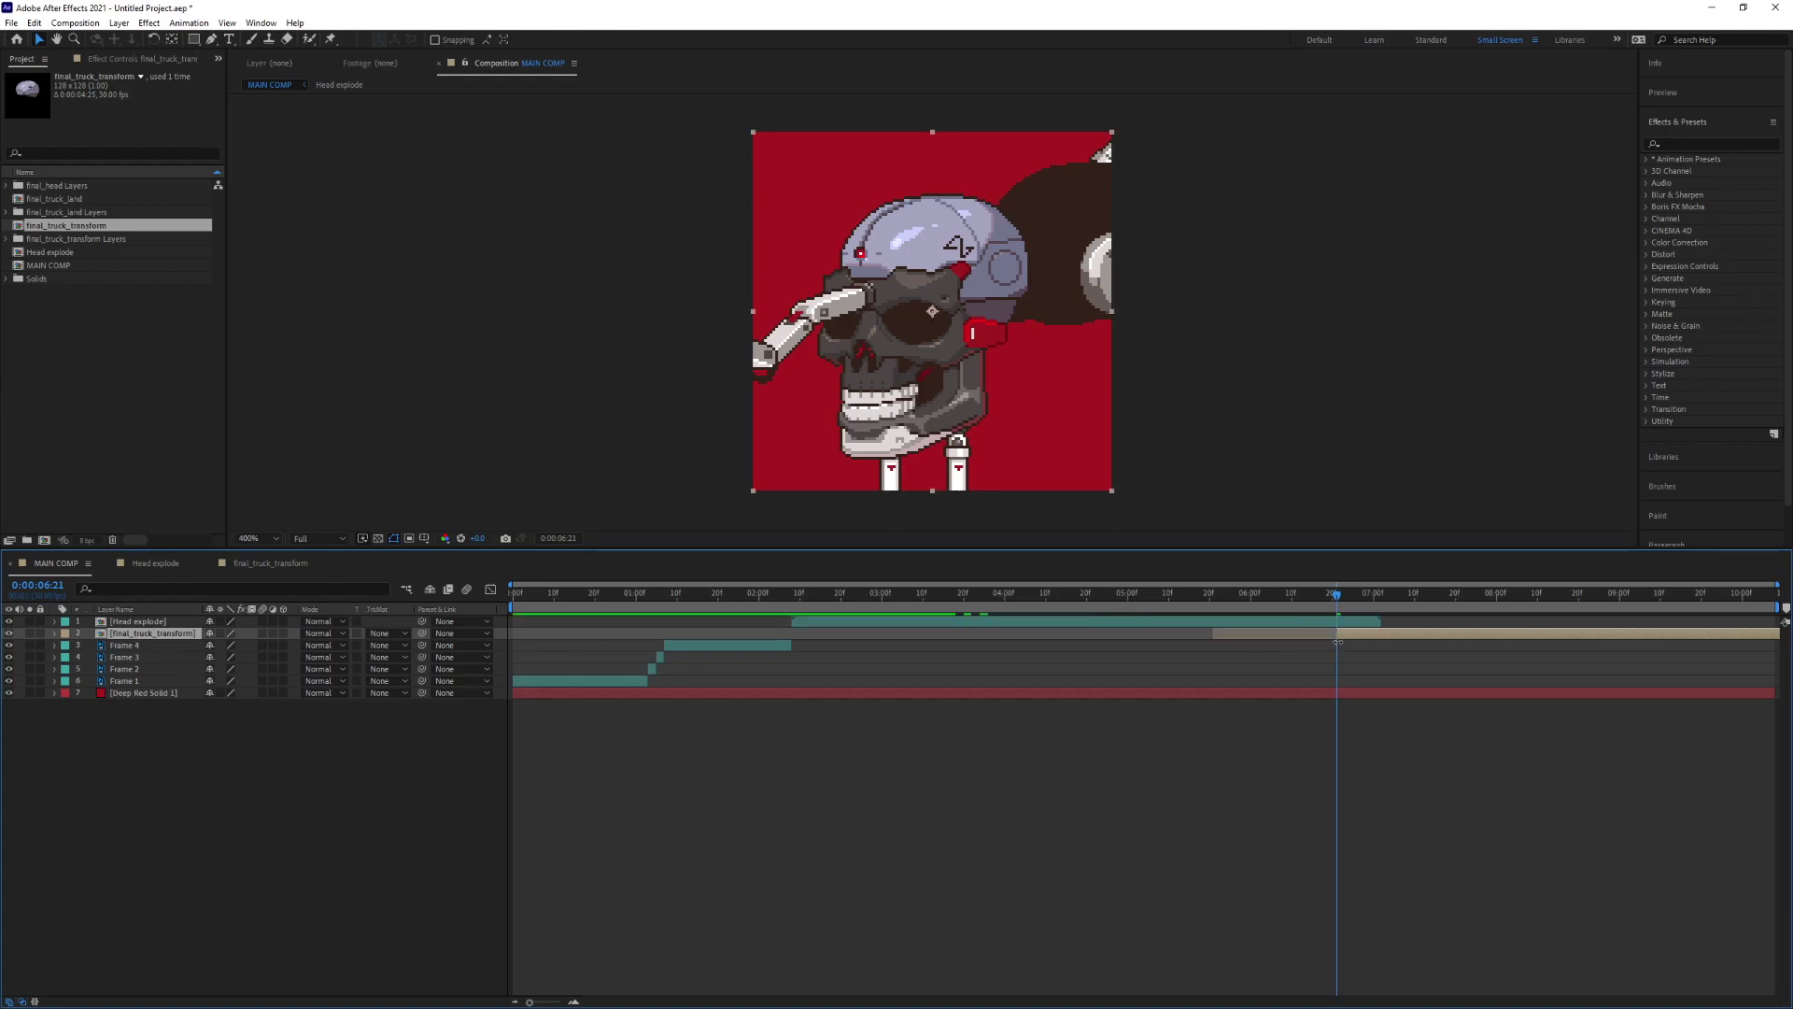
pyautogui.click(63, 634)
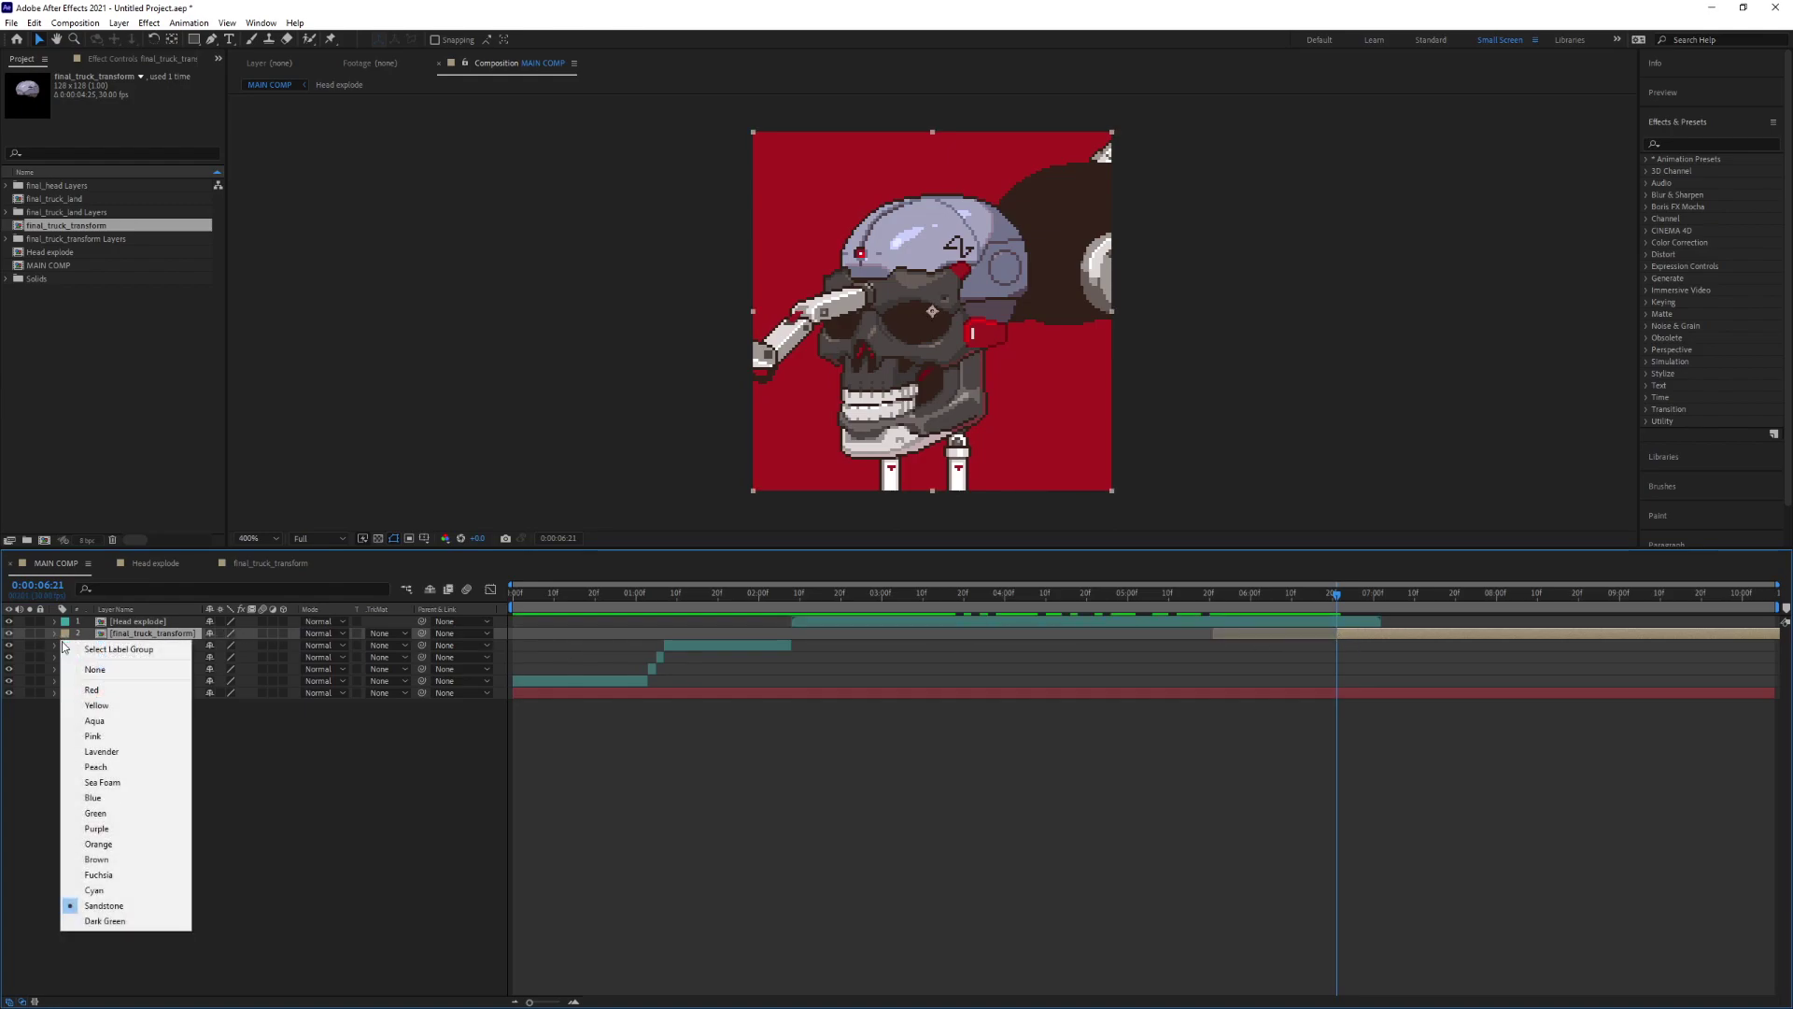
pyautogui.click(103, 892)
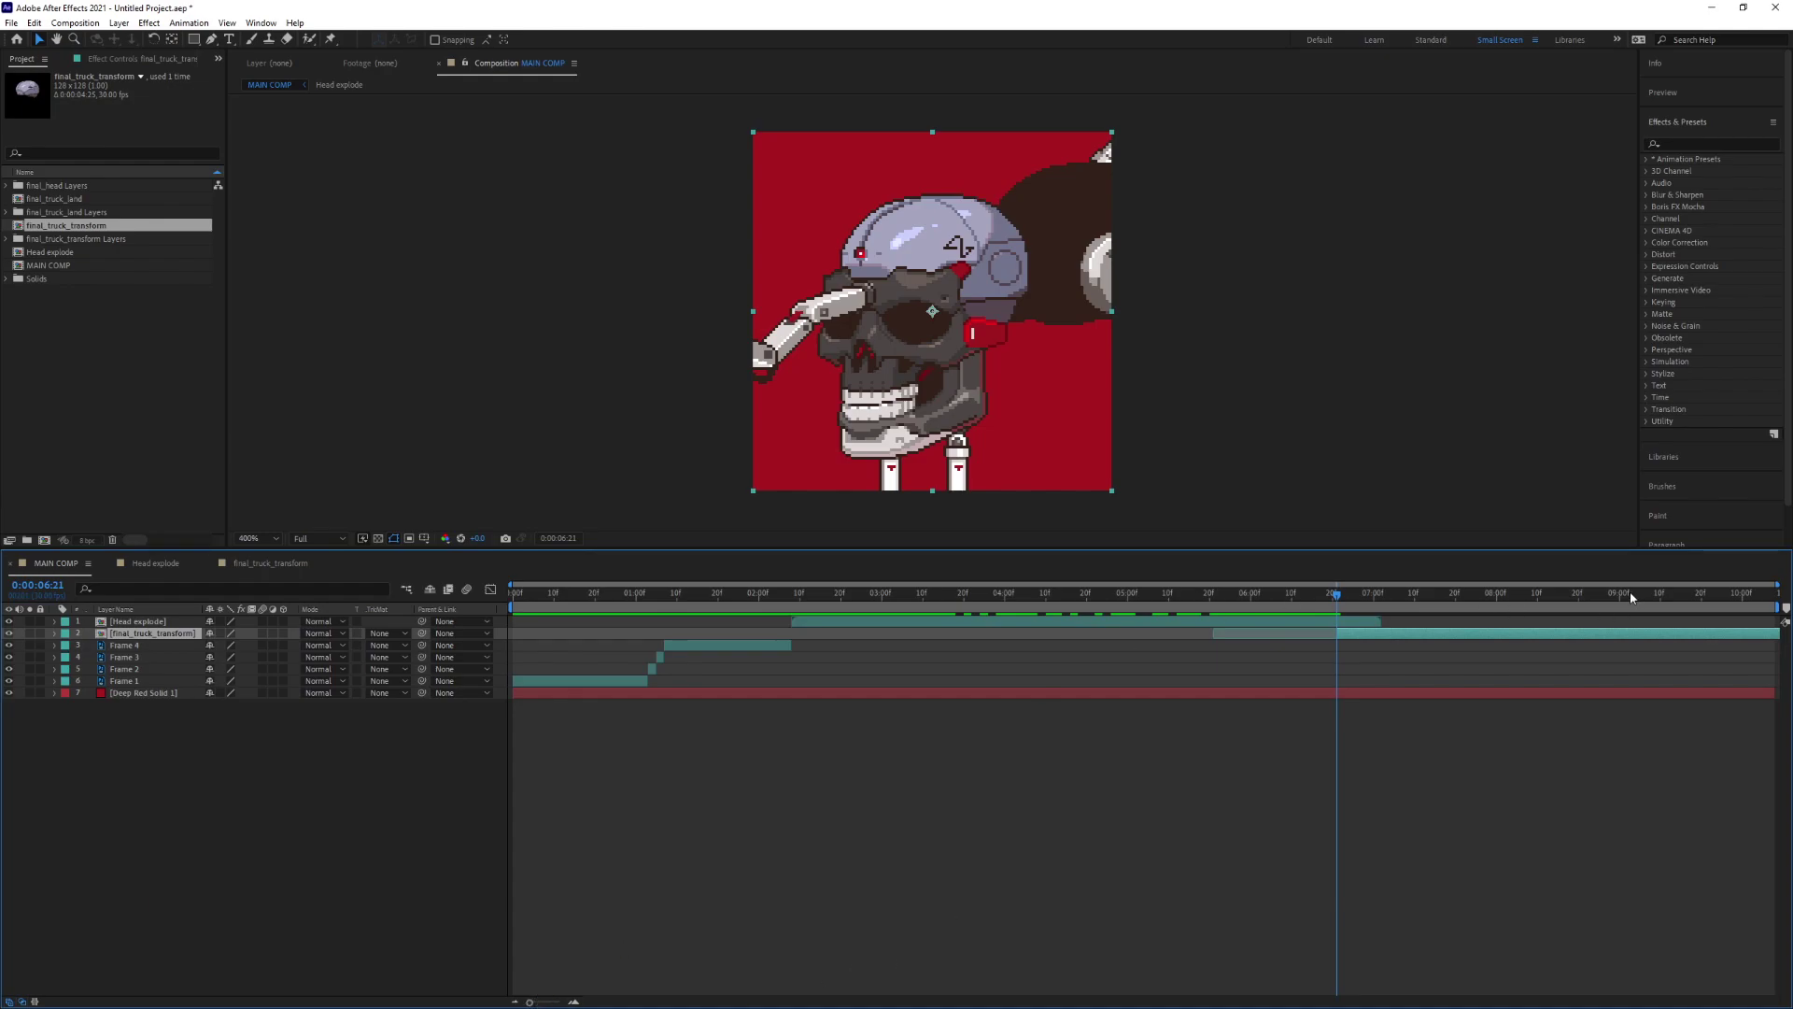
# - Set MAIN COMP's duration to 20 seconds and display the extended time range
pyautogui.click(75, 22)
pyautogui.click(112, 59)
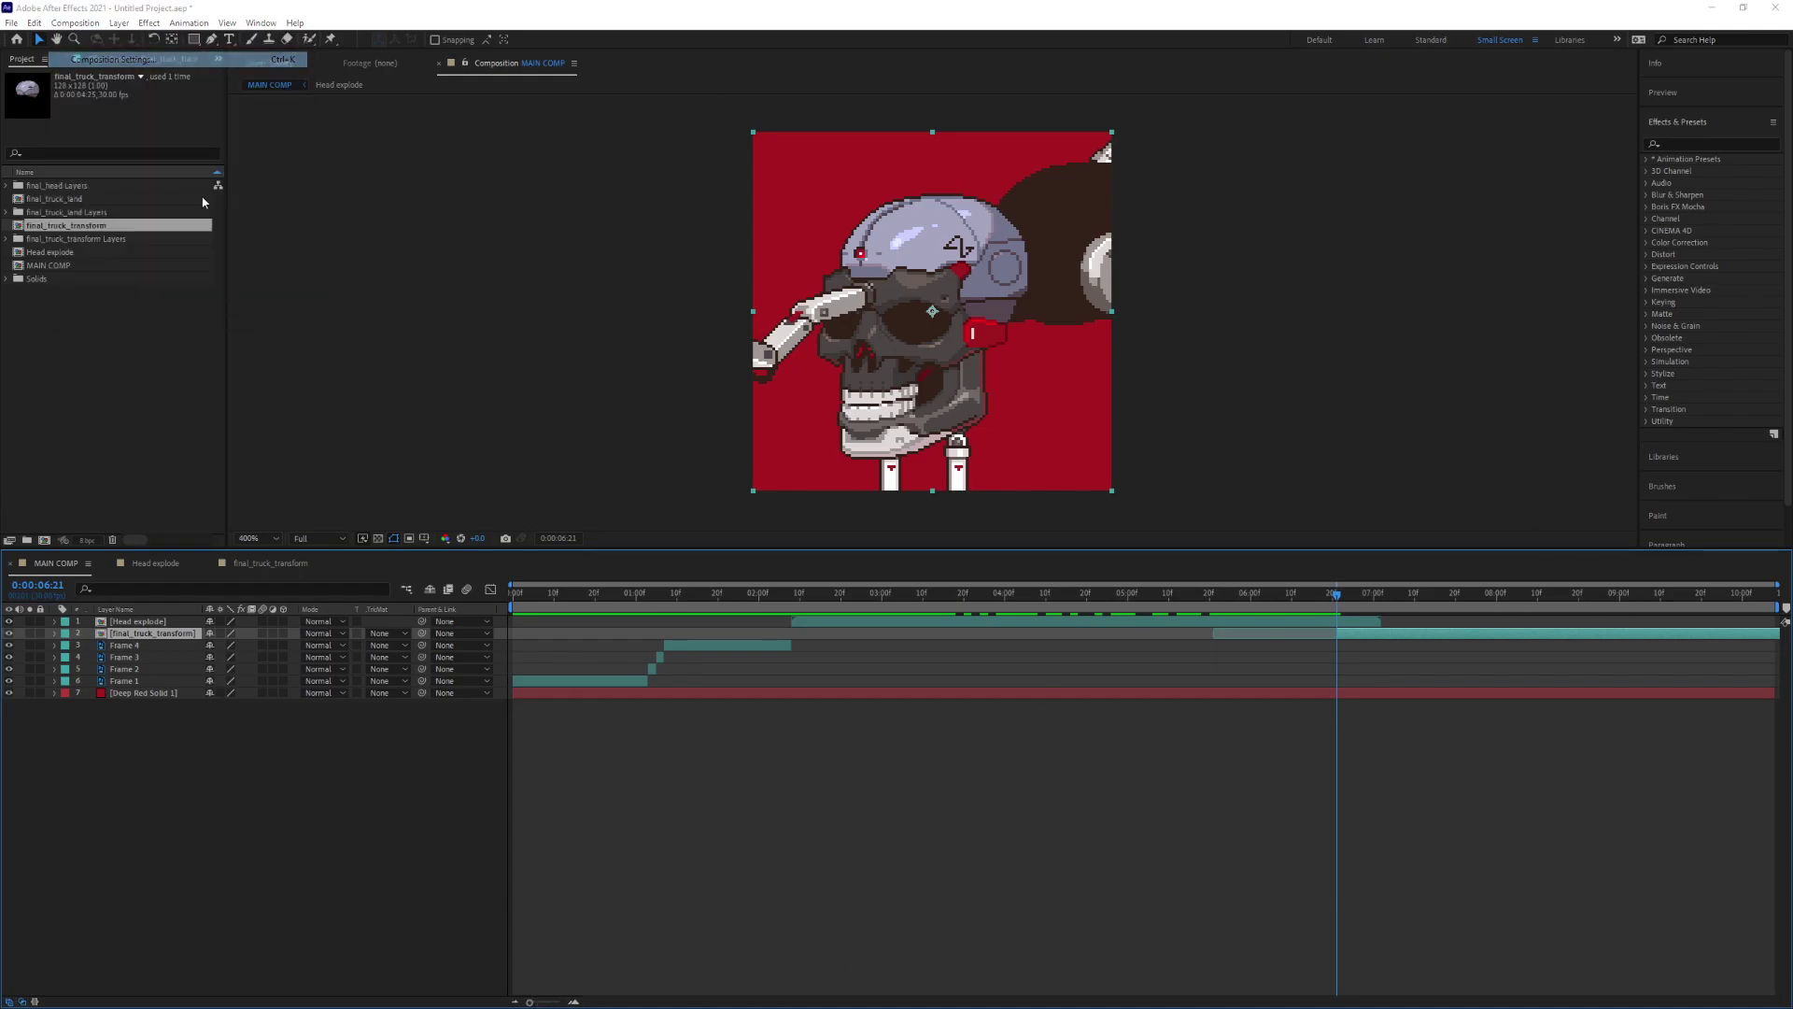
pyautogui.click(789, 506)
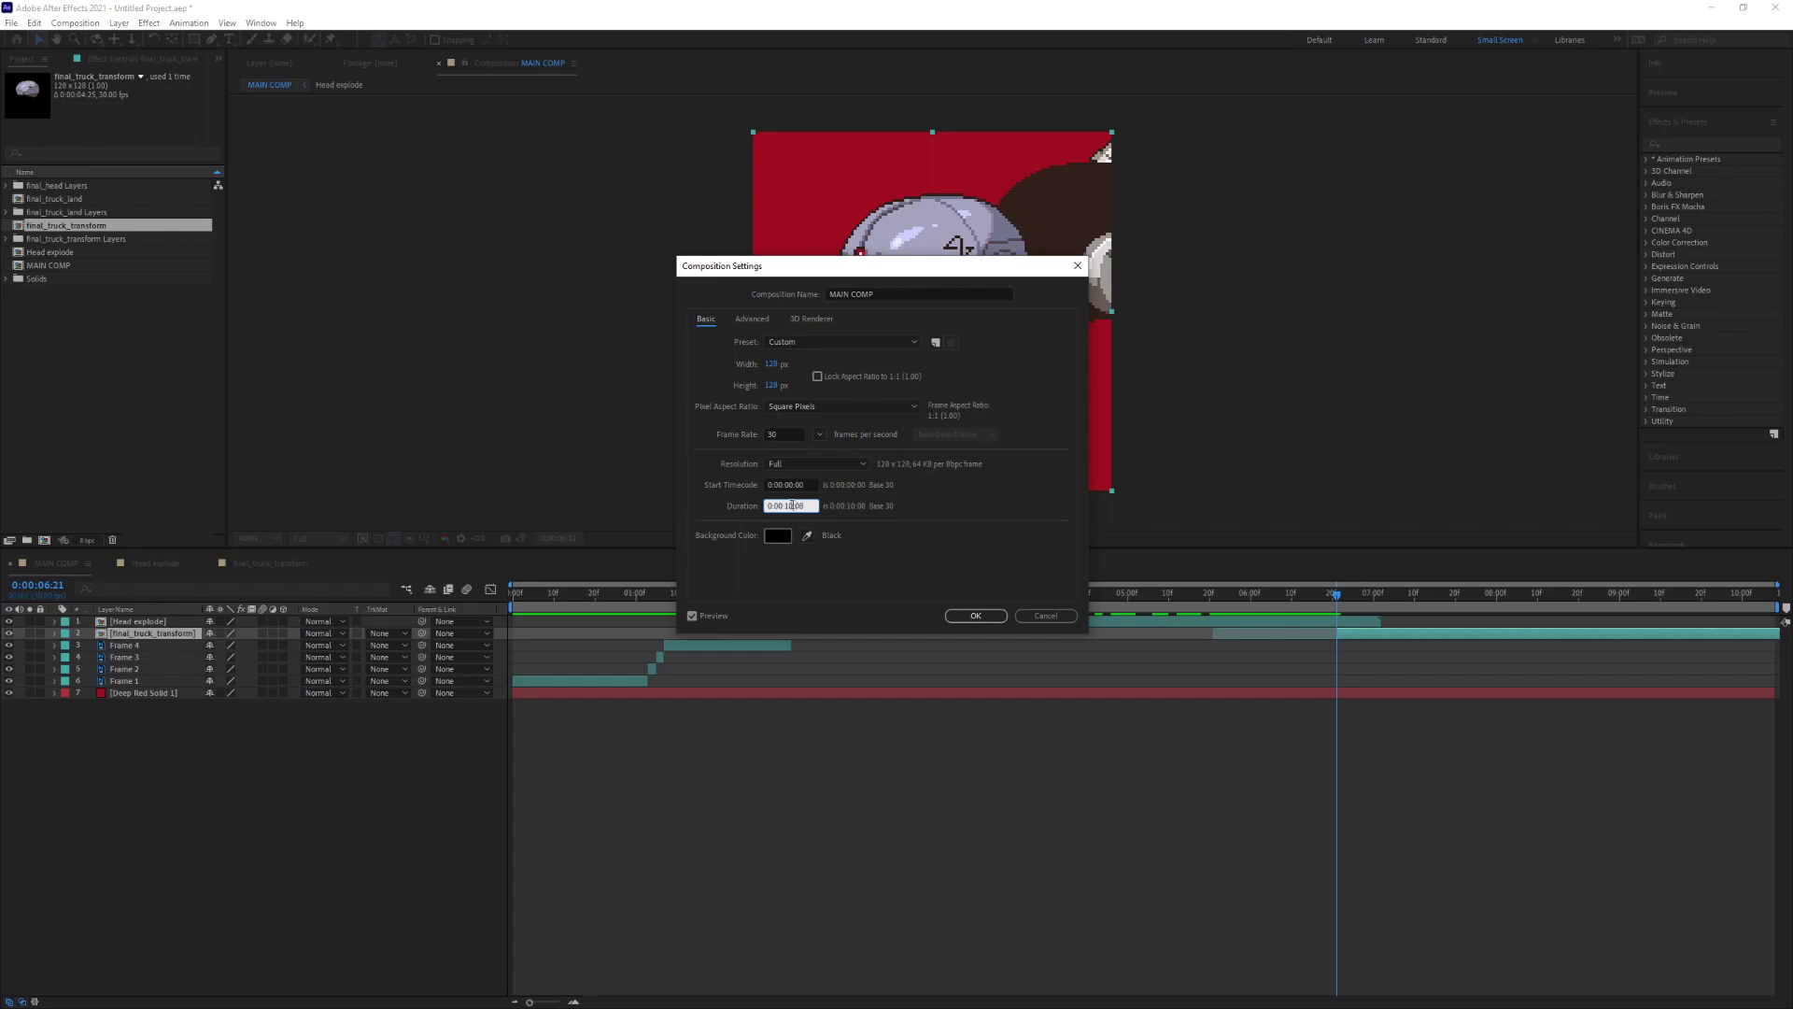
pyautogui.write('20')
pyautogui.press('Return')
pyautogui.moveTo(1156, 585); pyautogui.dragTo(1527, 585)
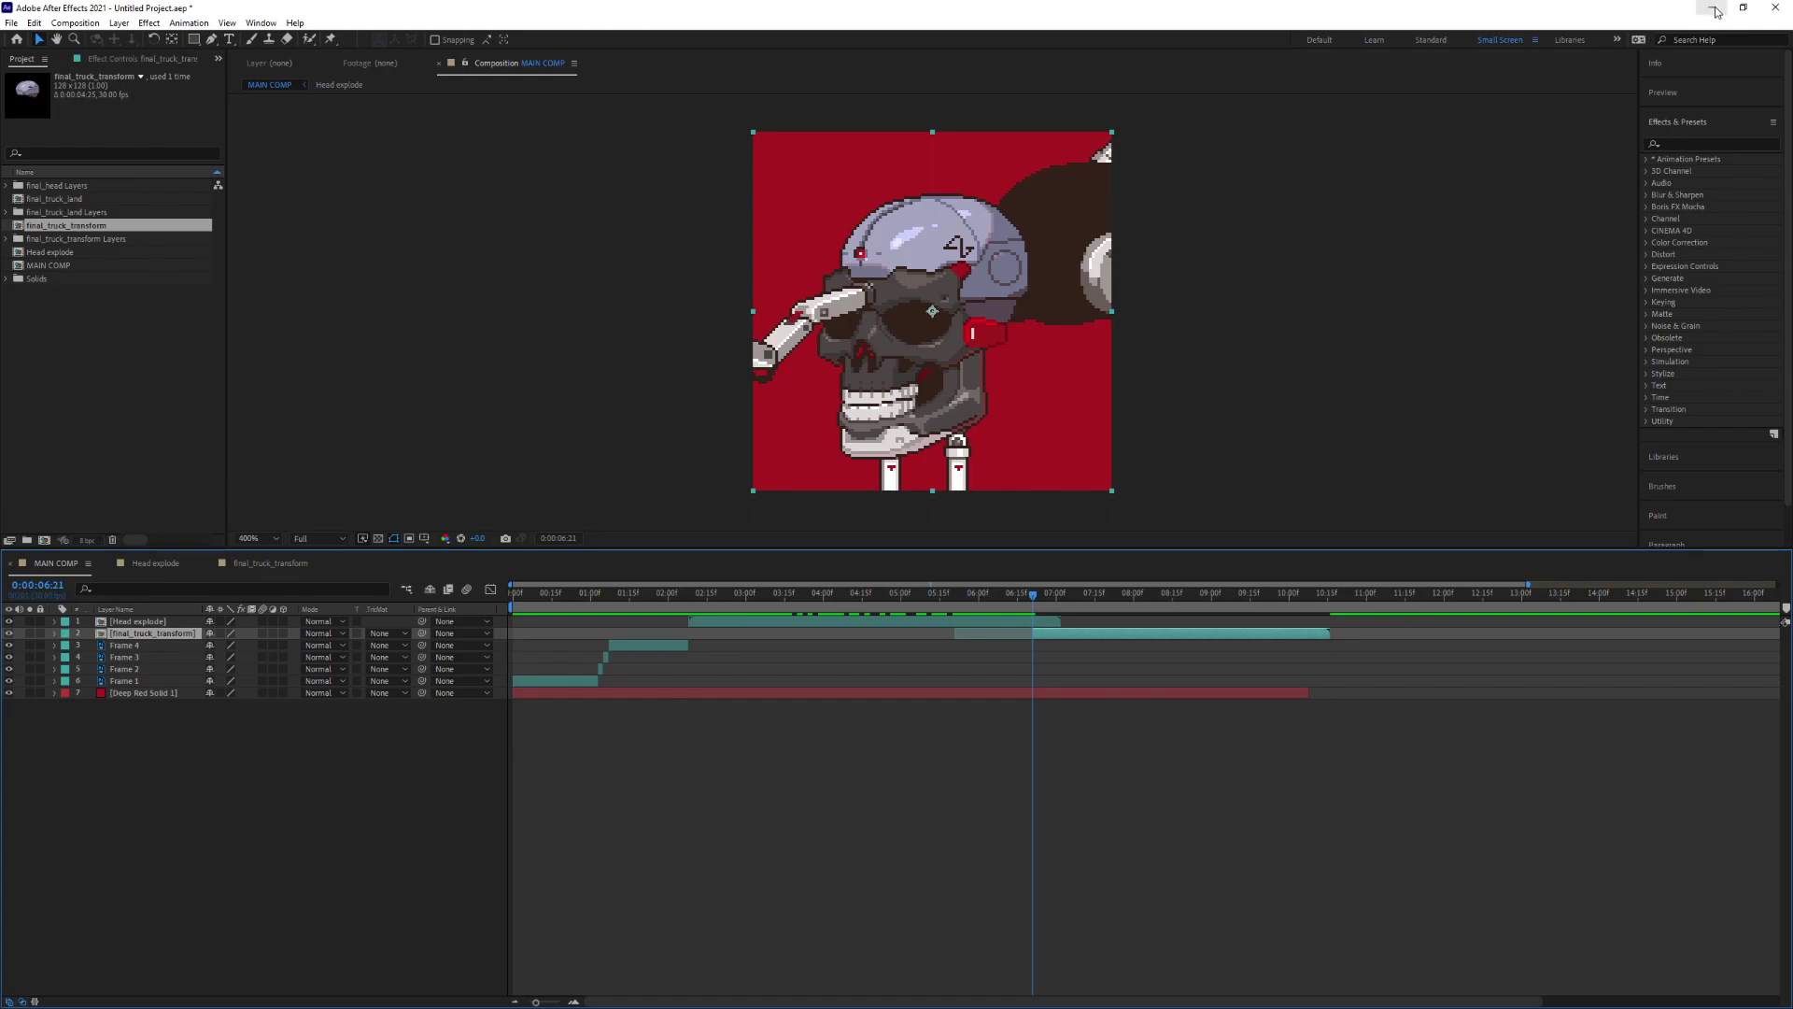
# - Save the project as ELON.aep in the elon folder and preview MAIN COMP through the head-to-truck transition
pyautogui.click(11, 23)
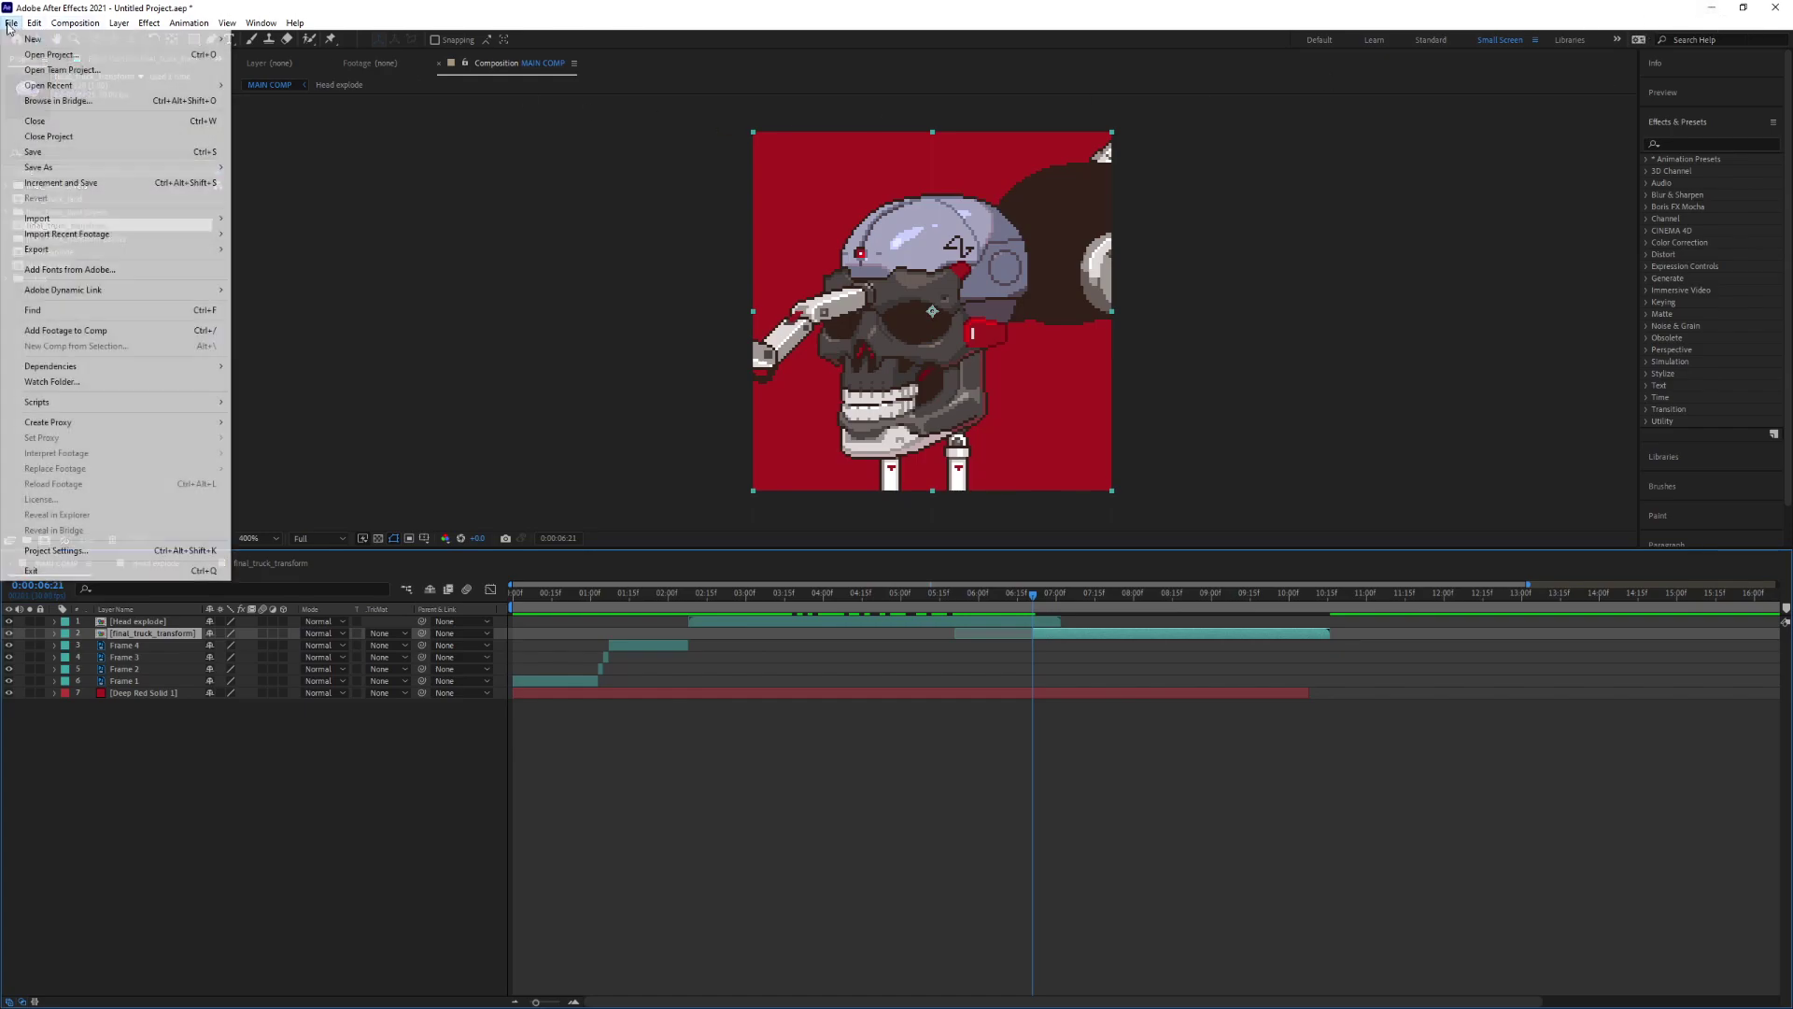
pyautogui.click(102, 153)
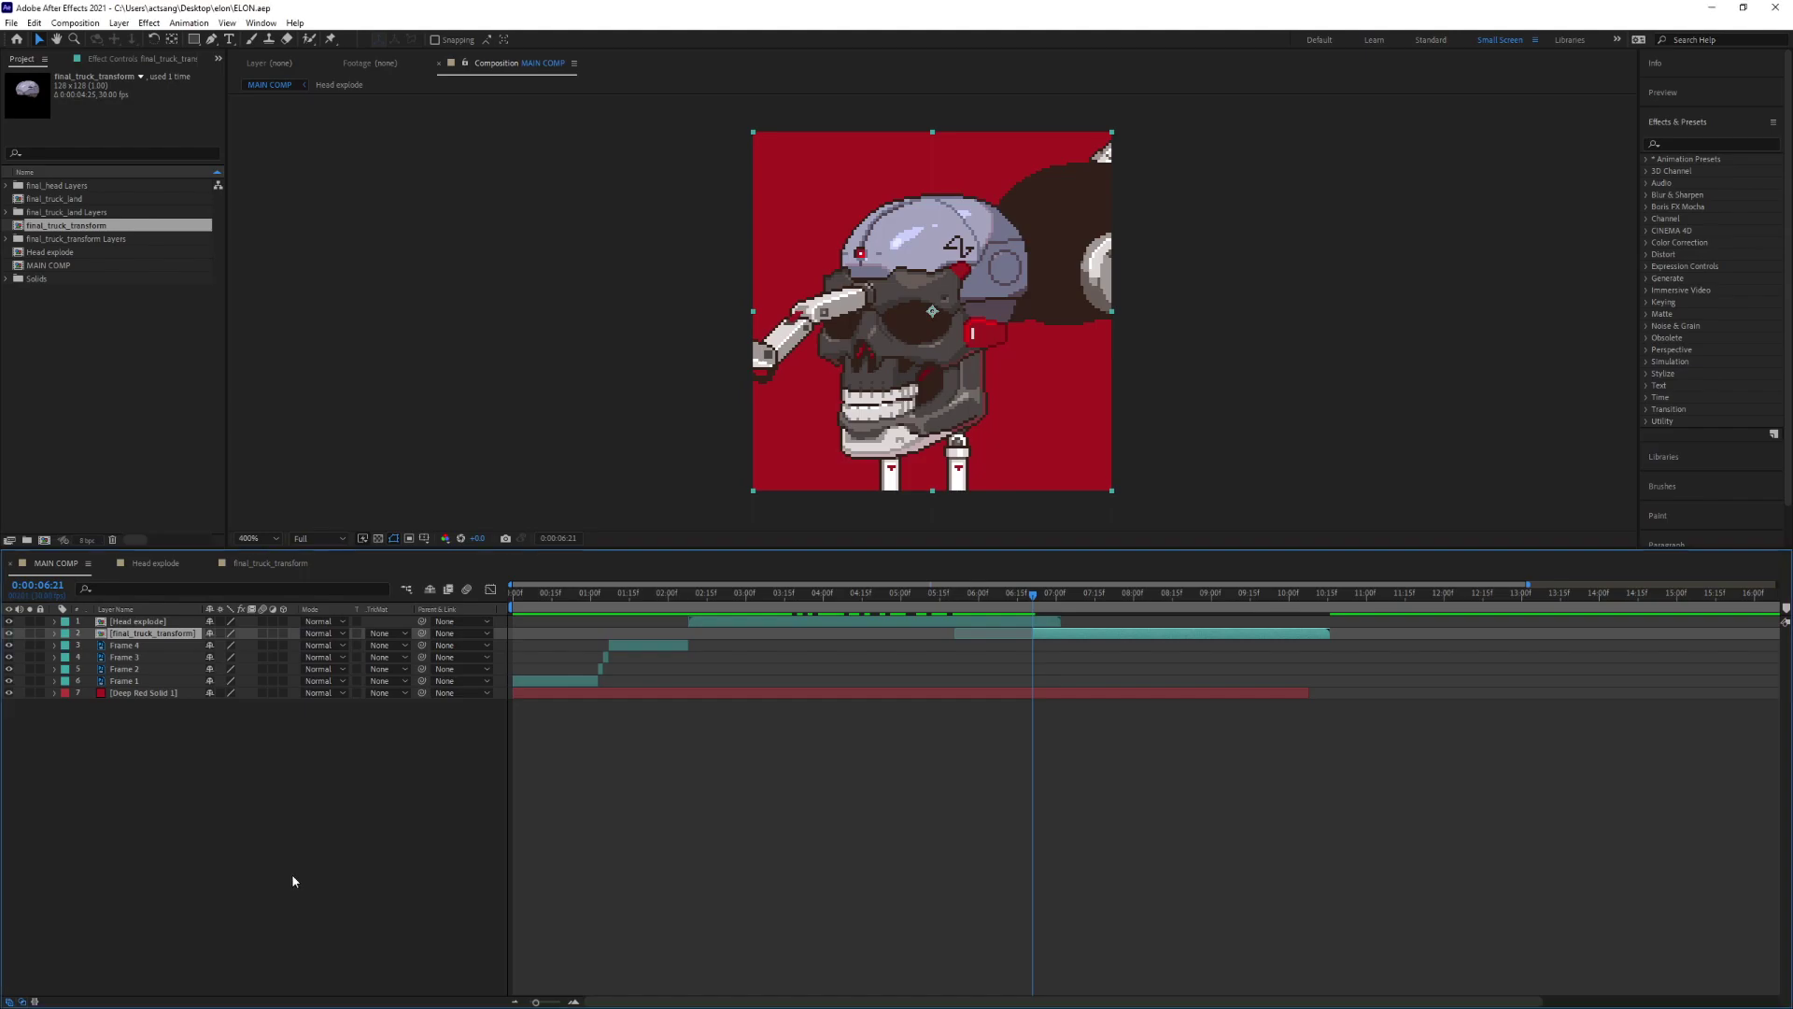
pyautogui.moveTo(1034, 595)
pyautogui.mouseDown()
pyautogui.moveTo(1059, 603)
pyautogui.moveTo(1021, 603)
pyautogui.moveTo(1078, 608)
pyautogui.moveTo(985, 607)
pyautogui.moveTo(1023, 614)
pyautogui.mouseUp()
pyautogui.press('space')
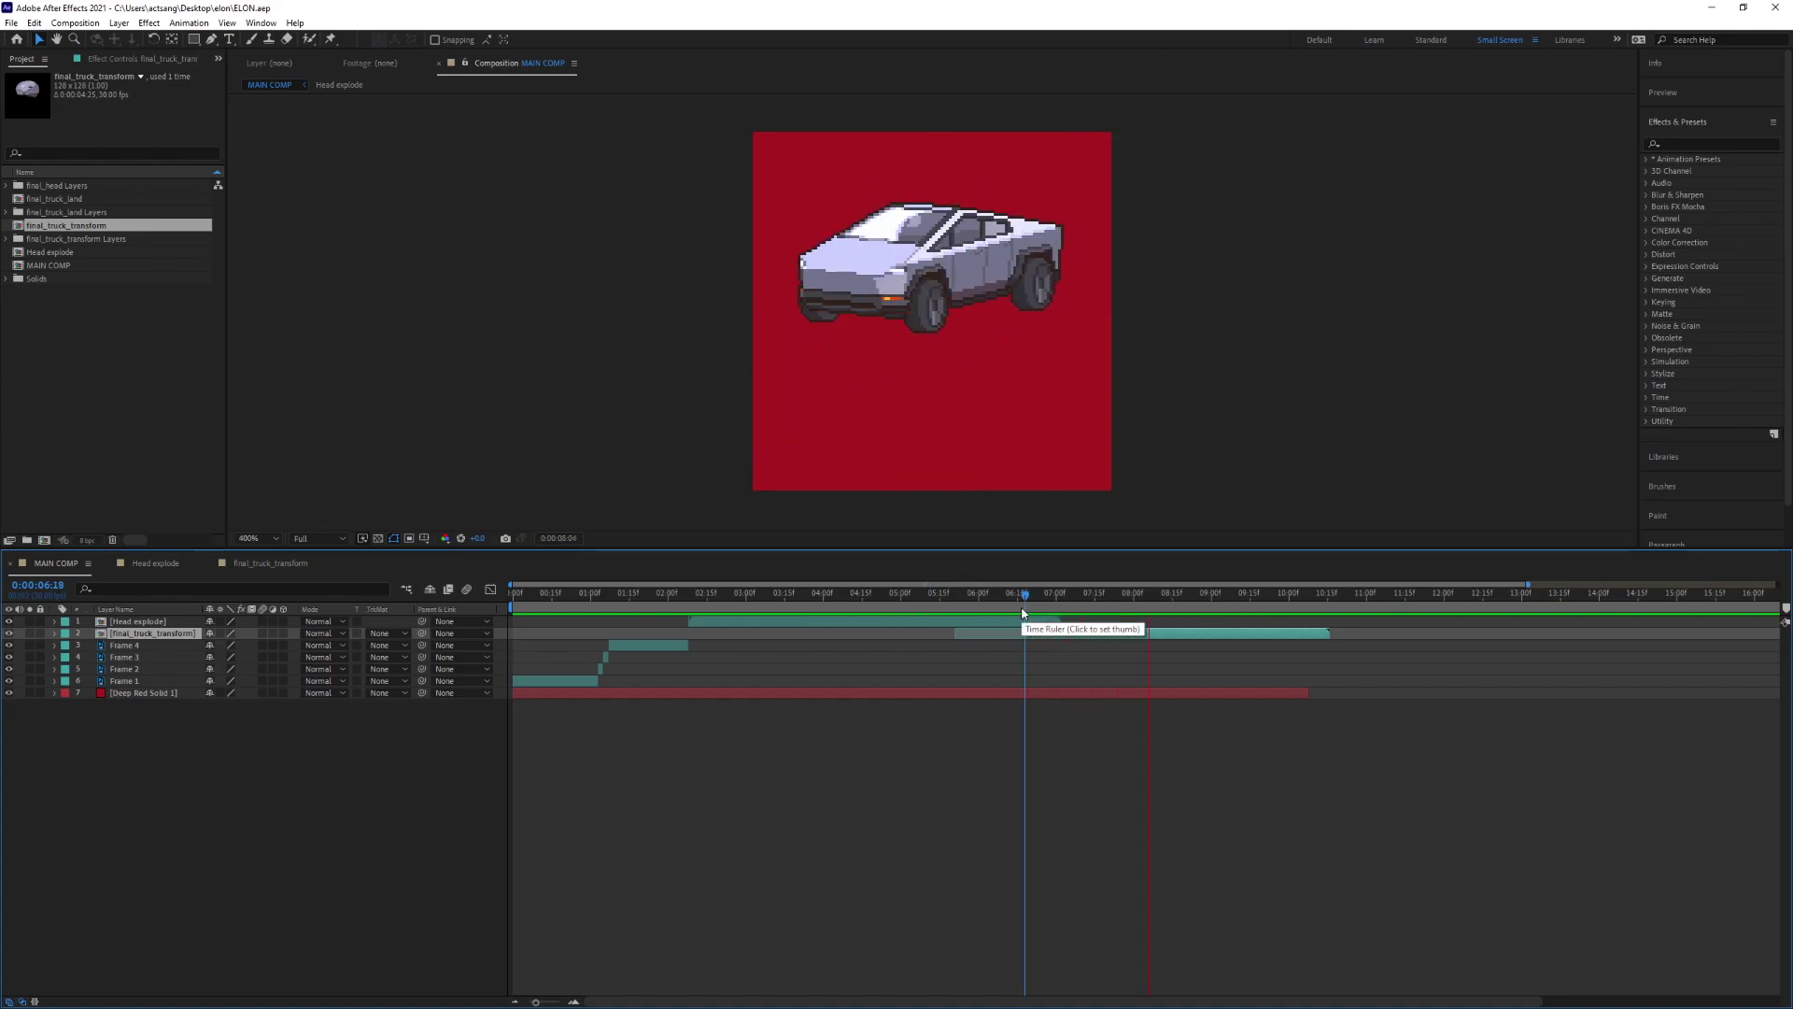
# - Trim the end of the final_truck_transform layer in MAIN COMP to 0:00:08:14
pyautogui.moveTo(1186, 605)
pyautogui.mouseDown()
pyautogui.moveTo(1158, 606)
pyautogui.moveTo(1173, 609)
pyautogui.mouseUp()
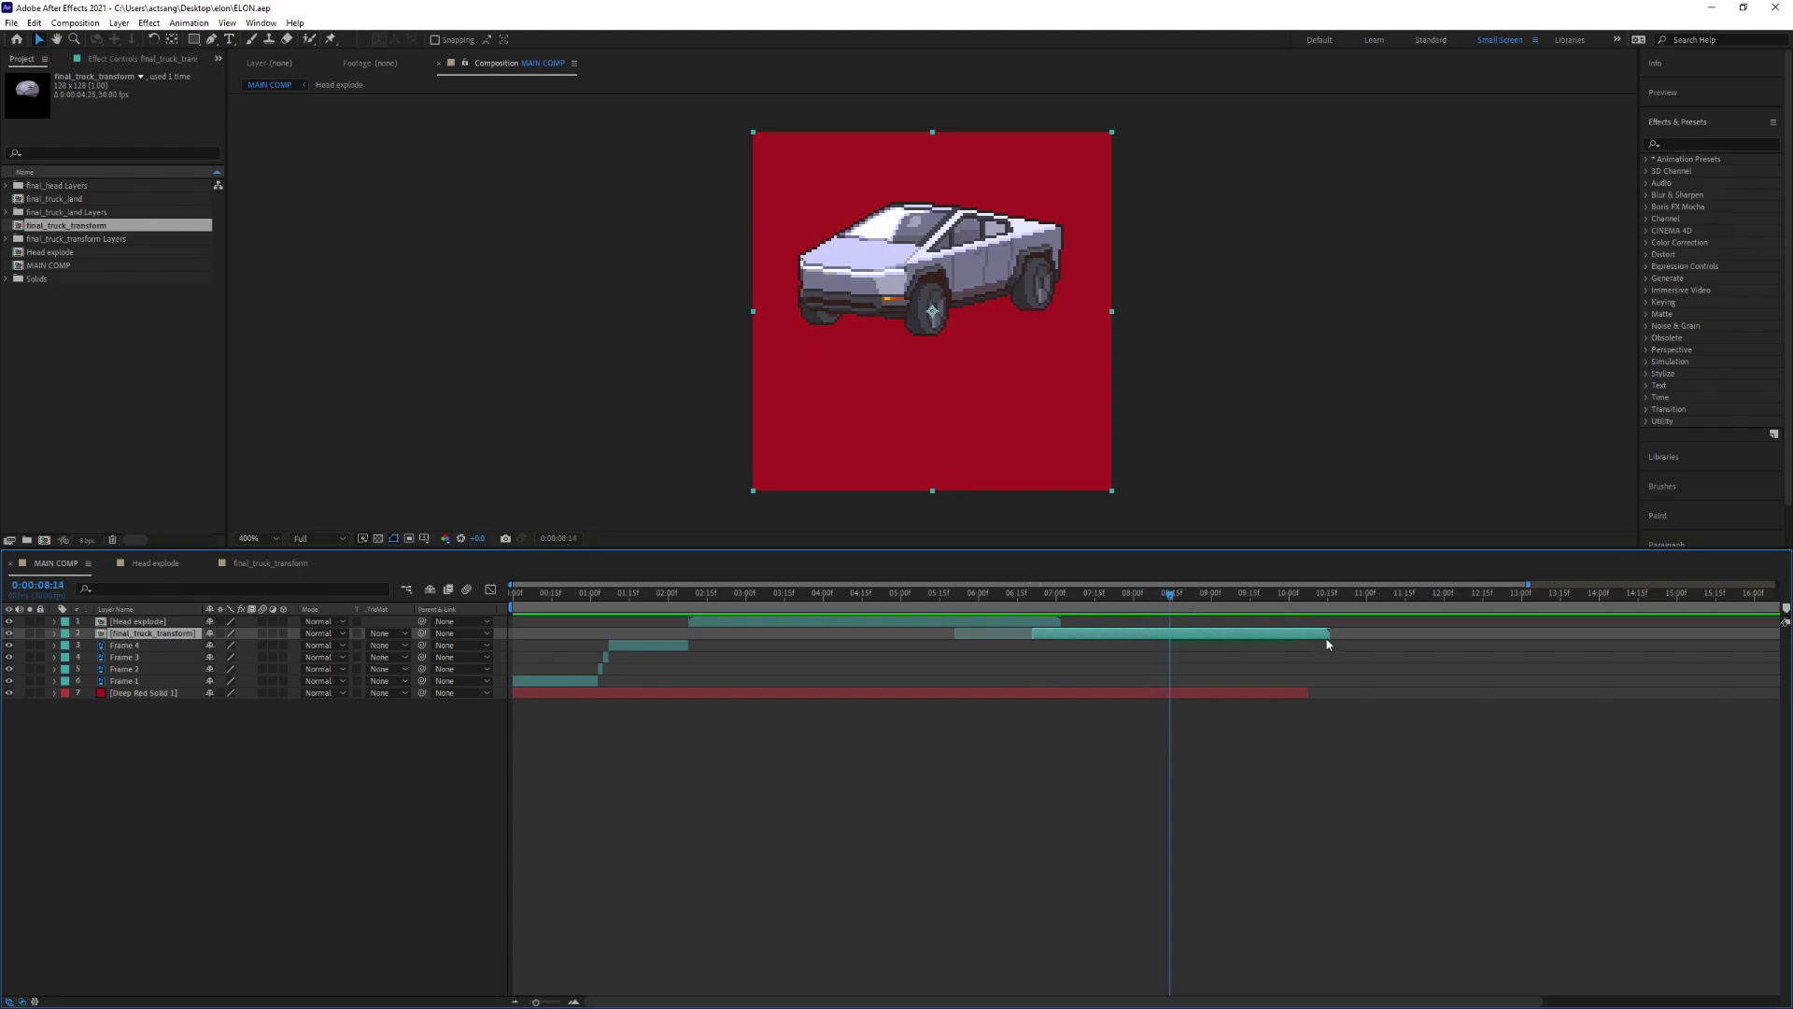
pyautogui.moveTo(1327, 638); pyautogui.dragTo(1265, 639)
pyautogui.moveTo(1171, 638); pyautogui.dragTo(1169, 635)
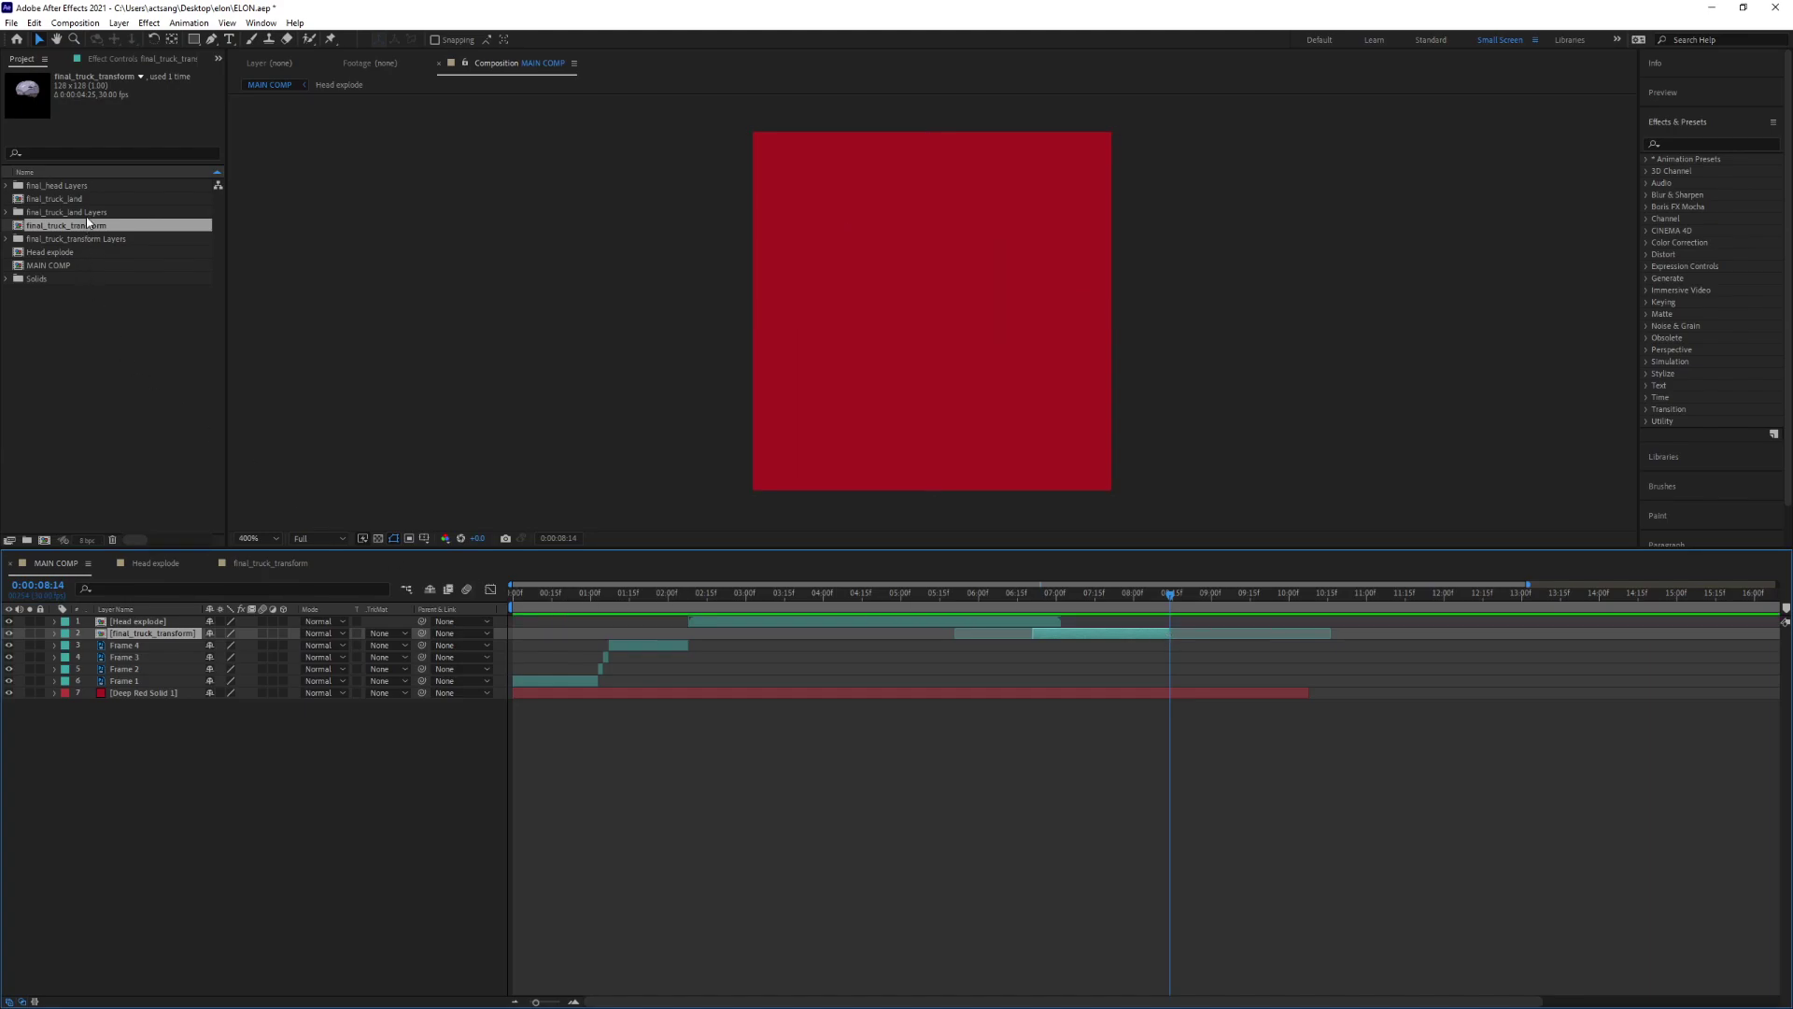
# - Open the final_truck_land composition and make all of its frame layers visible
pyautogui.click(54, 199)
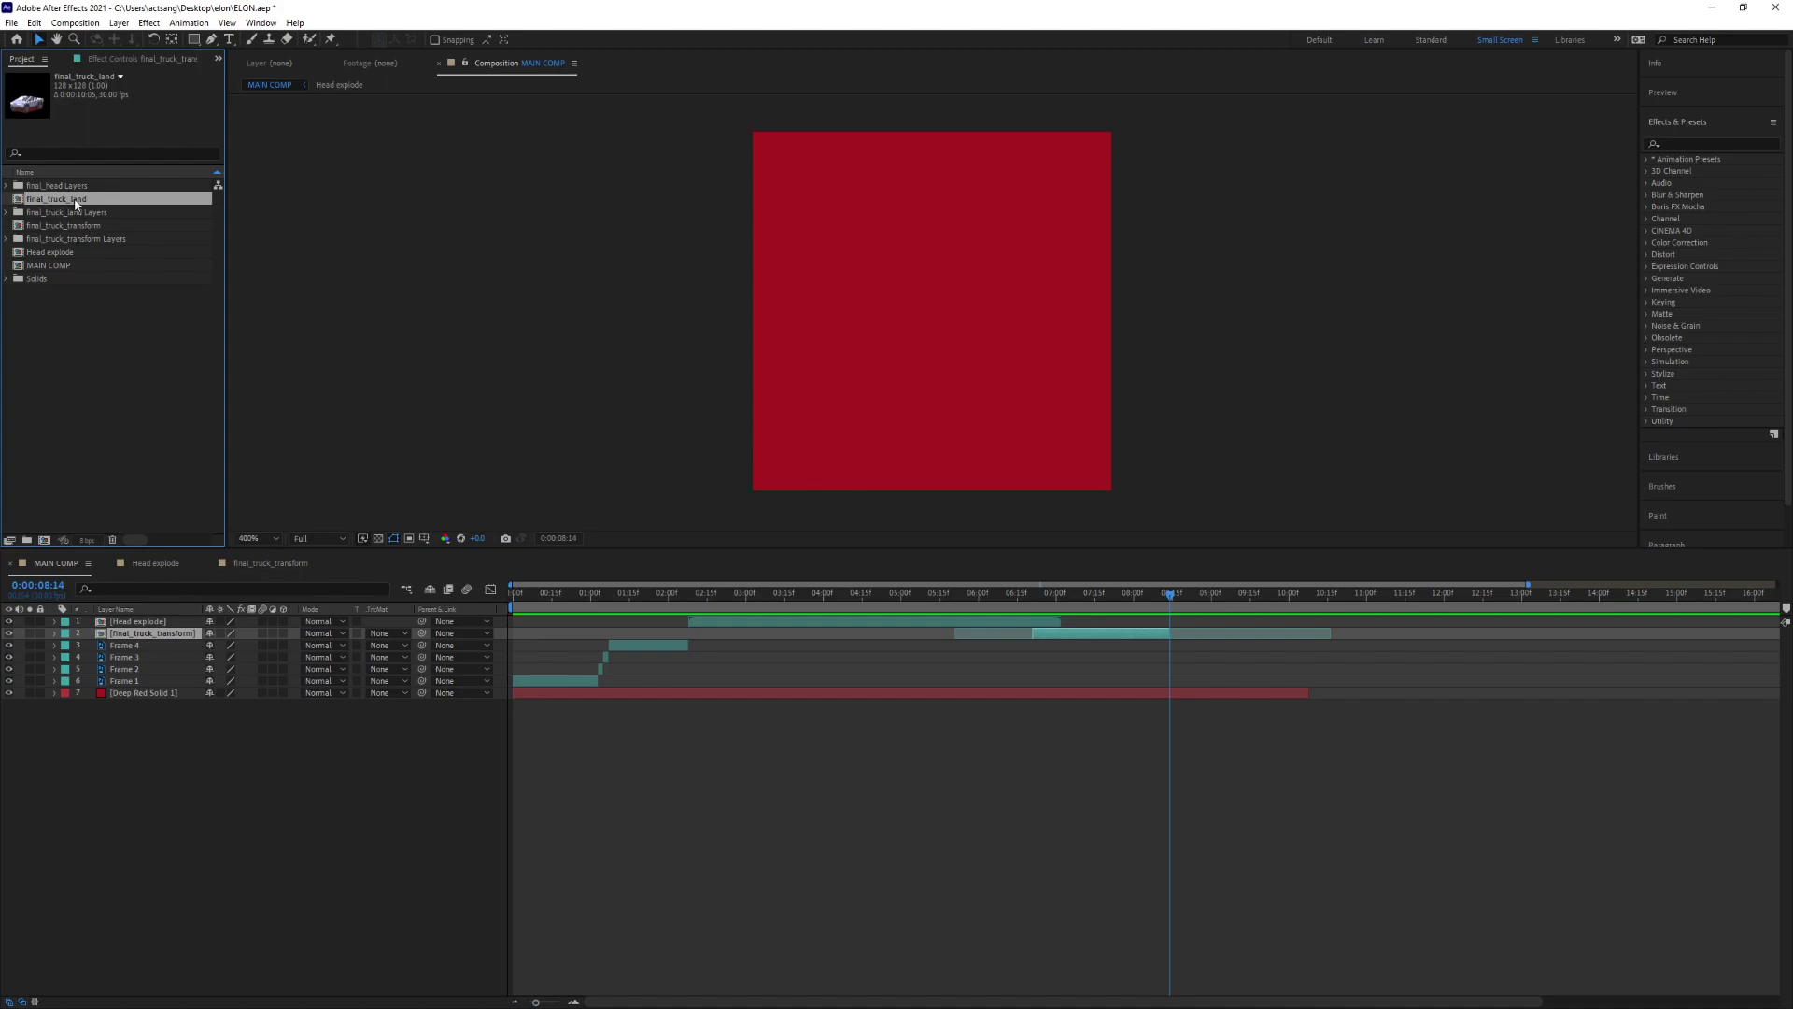
pyautogui.doubleClick(54, 200)
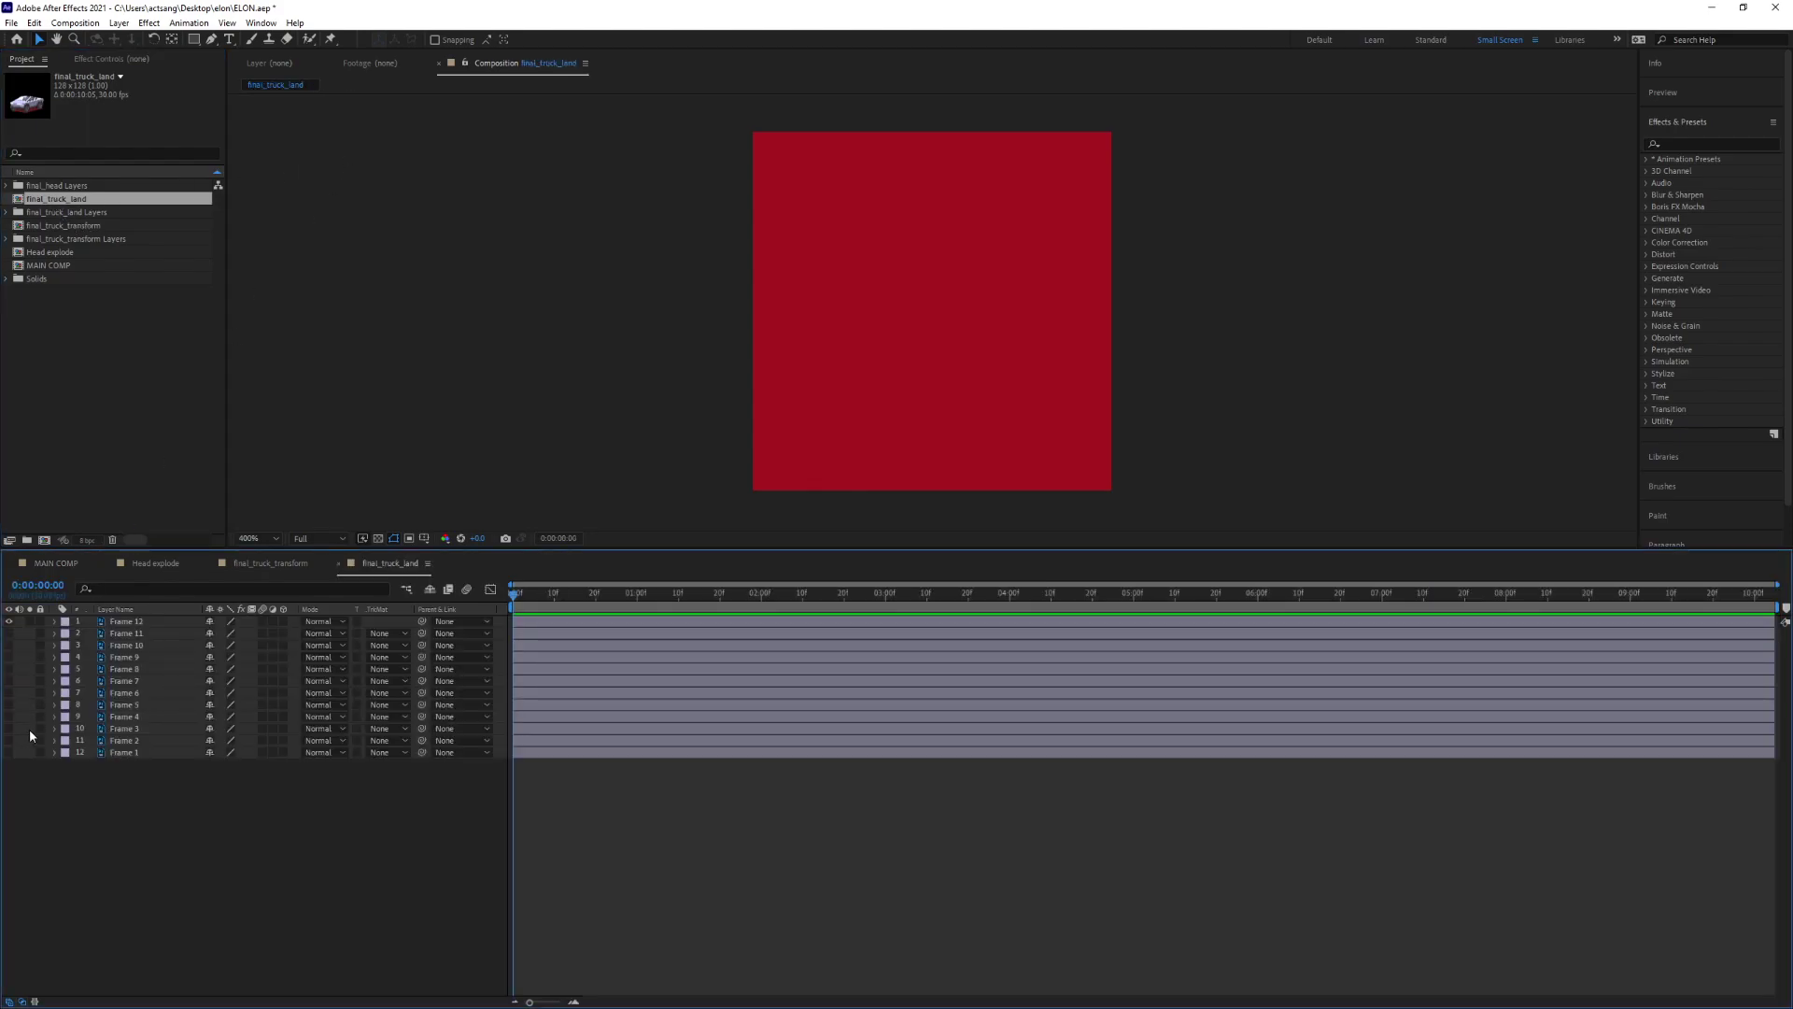
pyautogui.moveTo(9, 752); pyautogui.dragTo(9, 633)
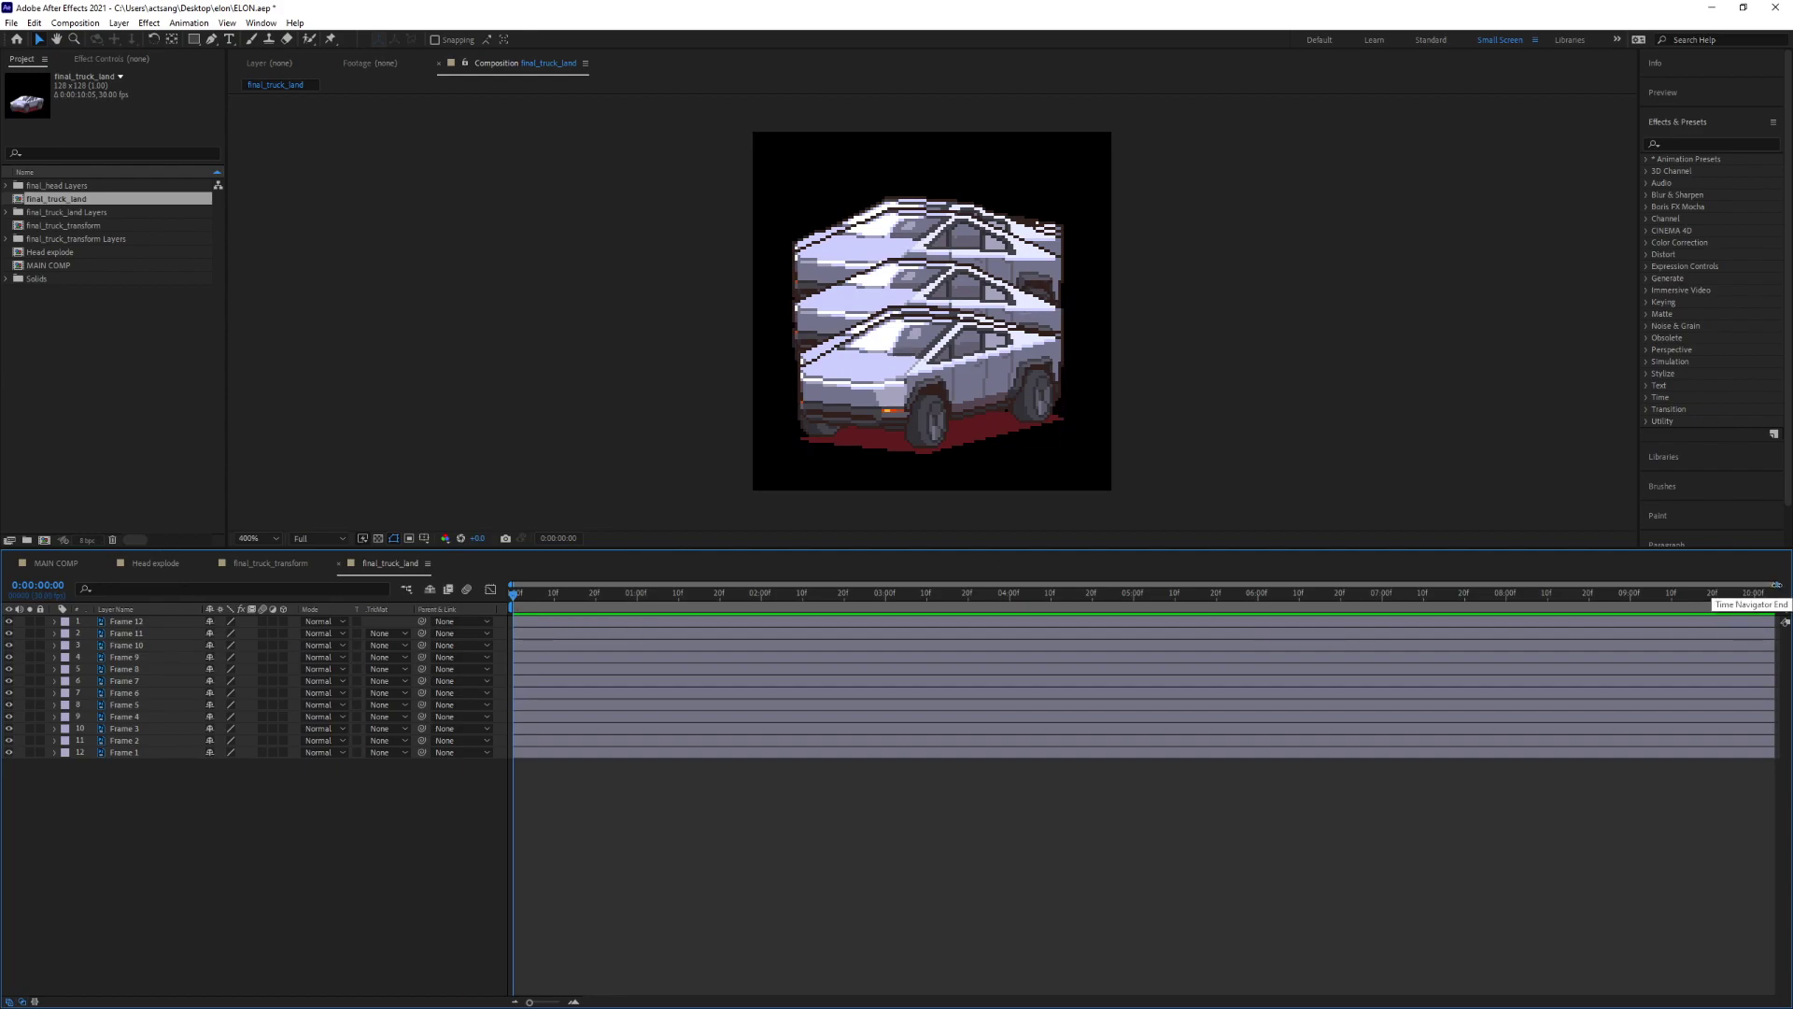
# - Trim all twelve frame layers of final_truck_land to a length of two frames, starting at 0:00:00:00
pyautogui.moveTo(1778, 585); pyautogui.dragTo(545, 557)
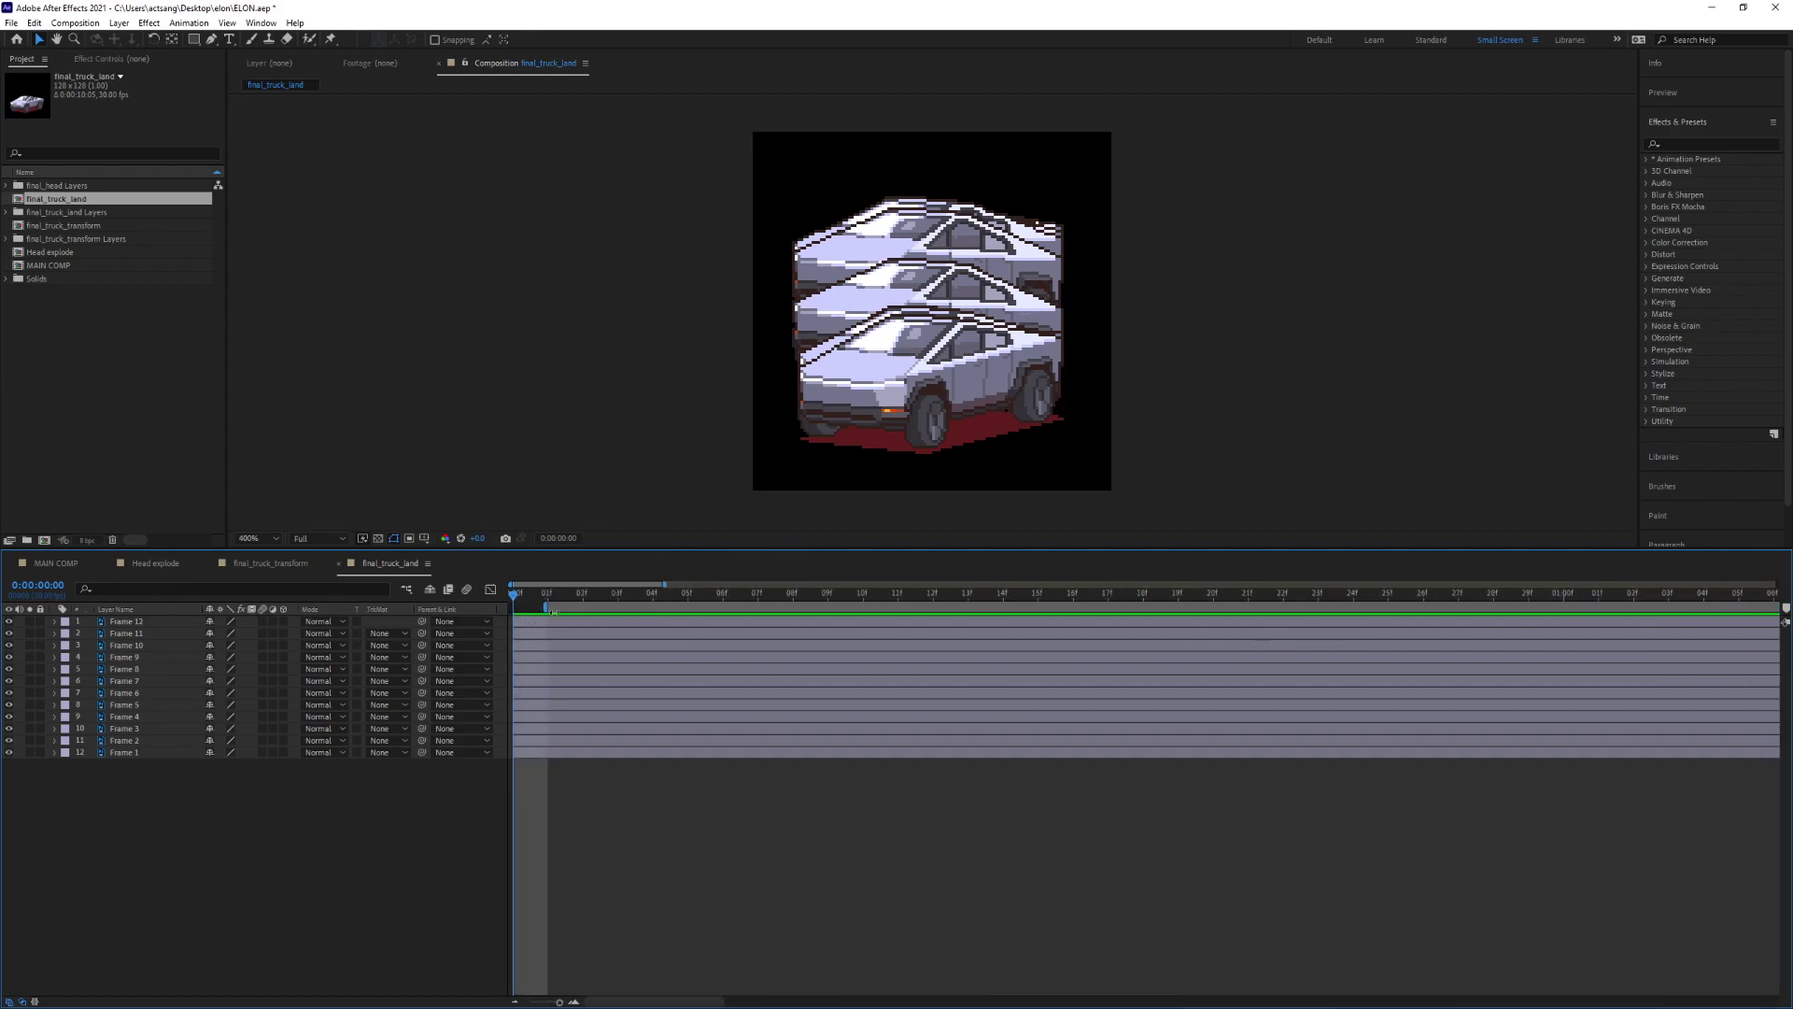
pyautogui.click(585, 753)
pyautogui.hotkey('ctrl', 'a')
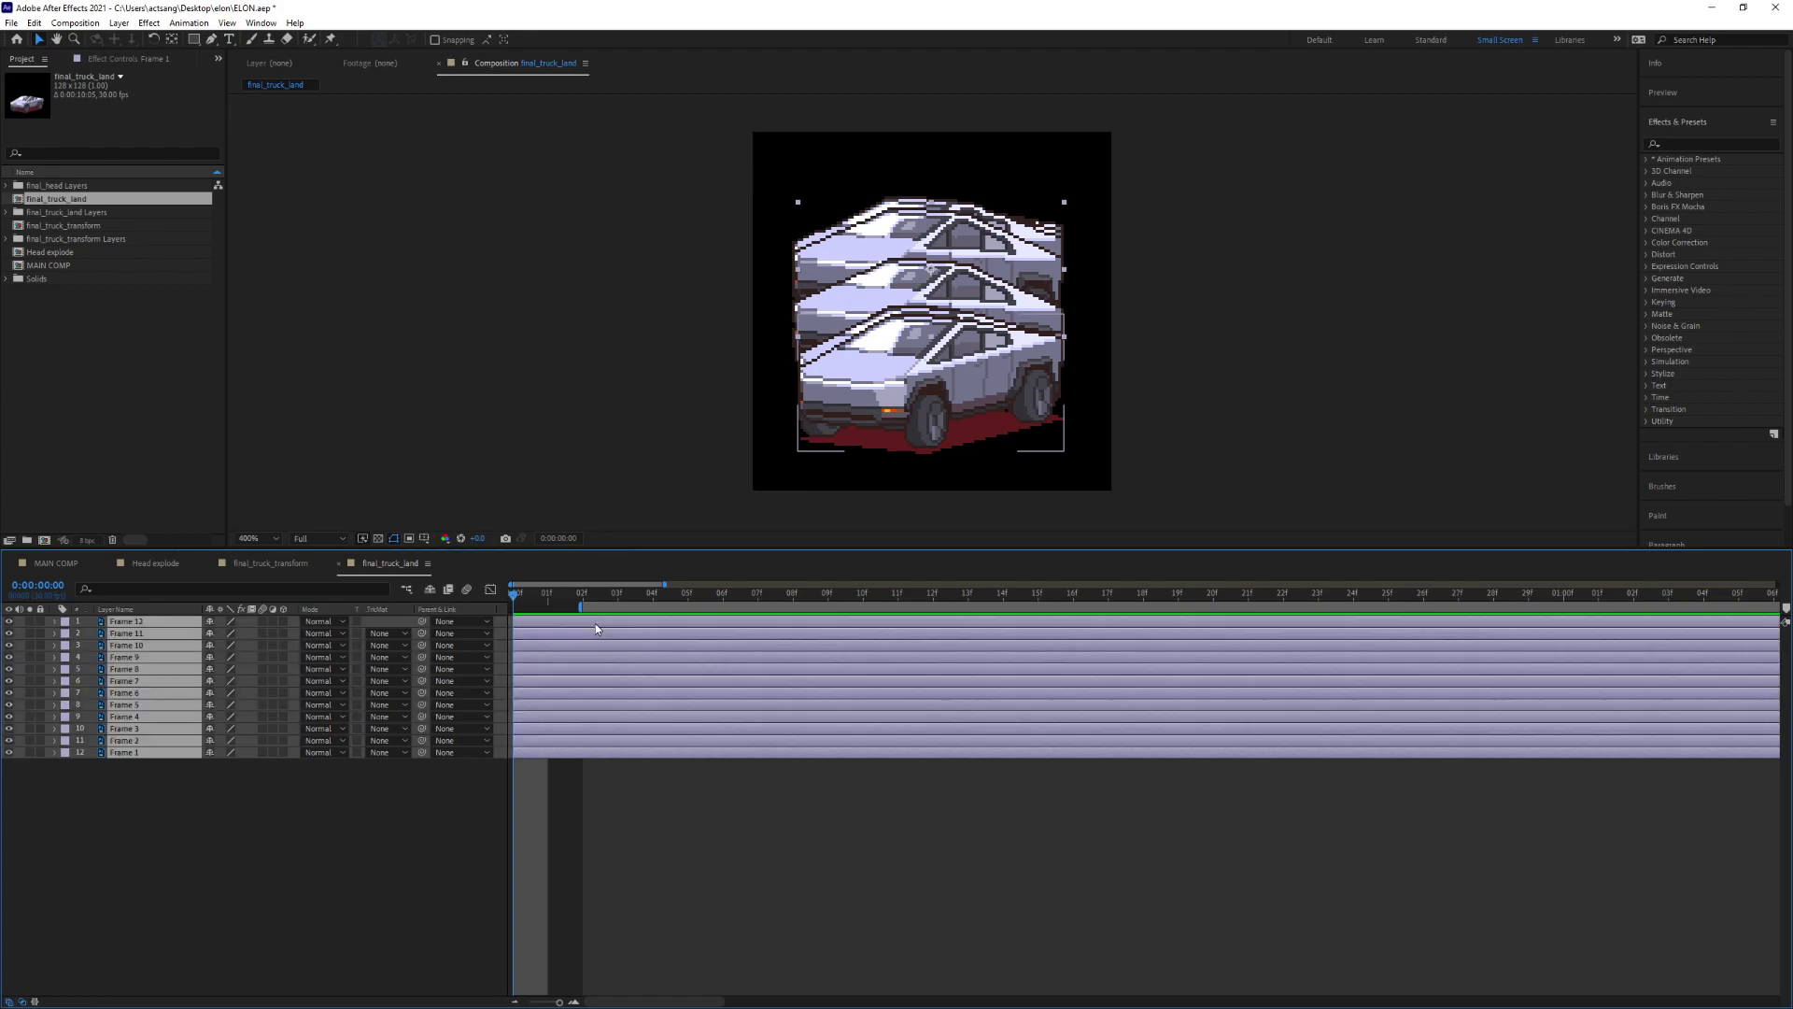
pyautogui.rightClick(593, 606)
pyautogui.click(627, 613)
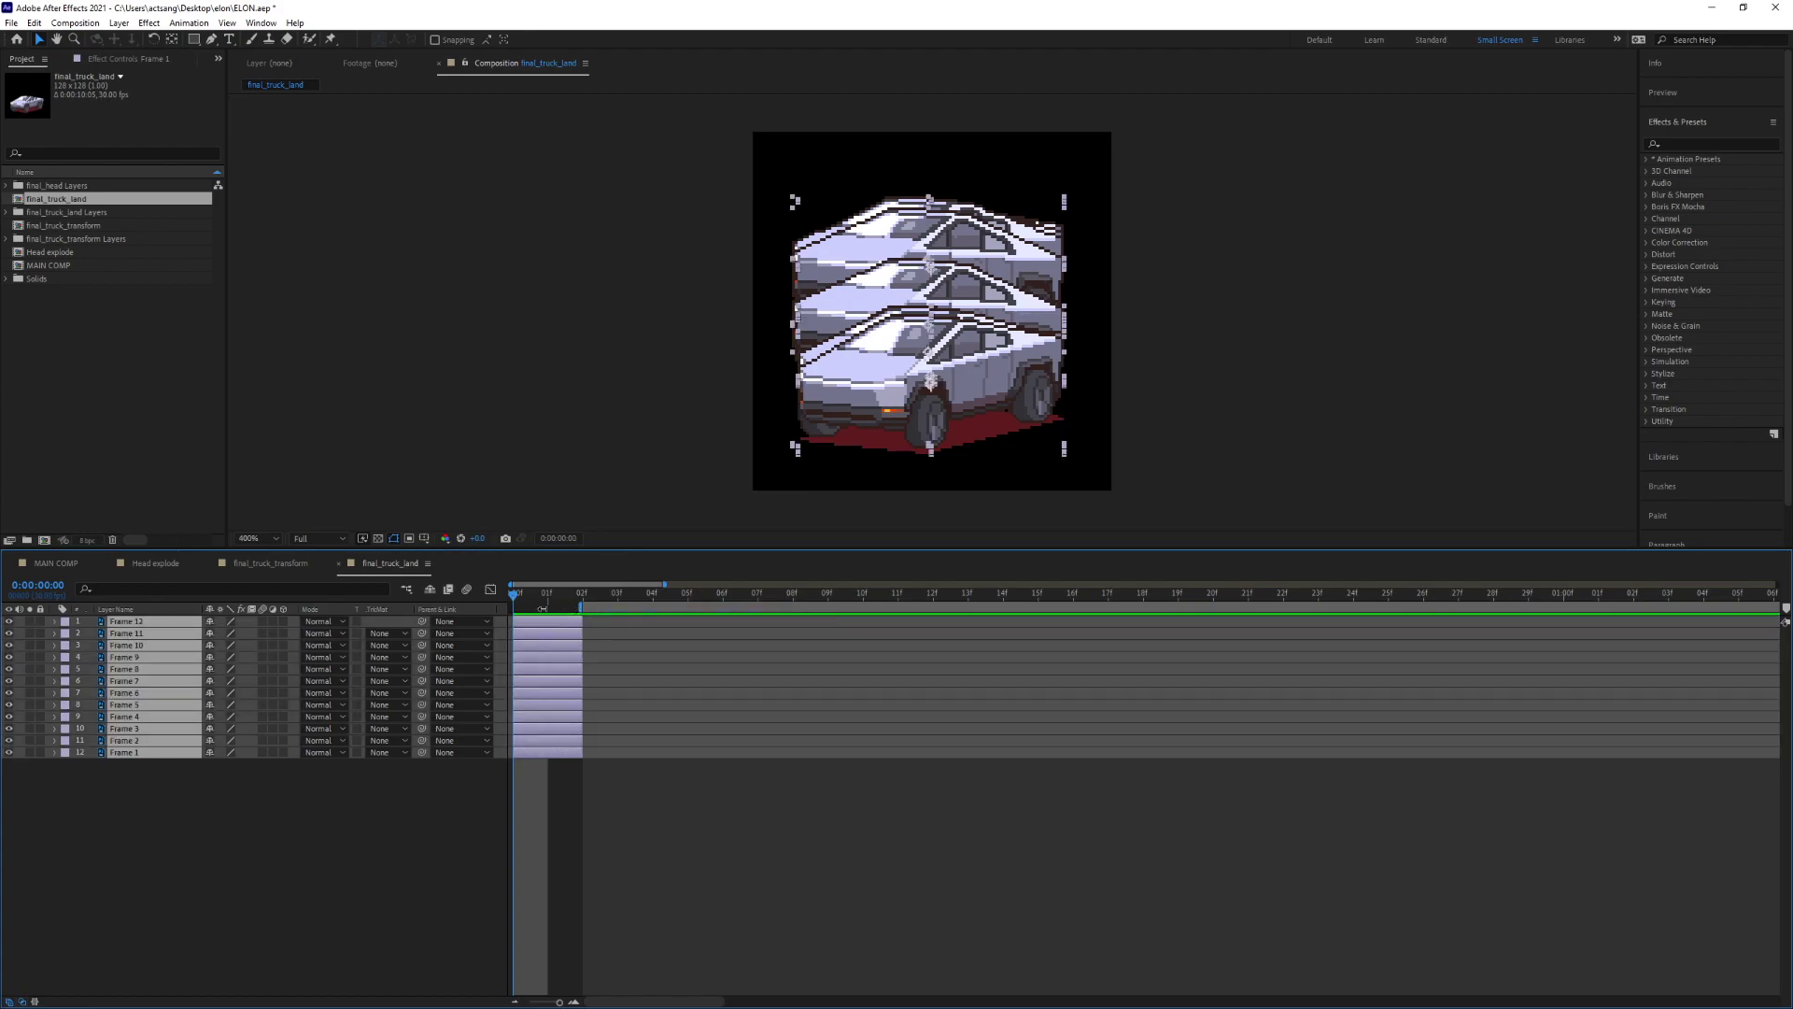
pyautogui.click(692, 818)
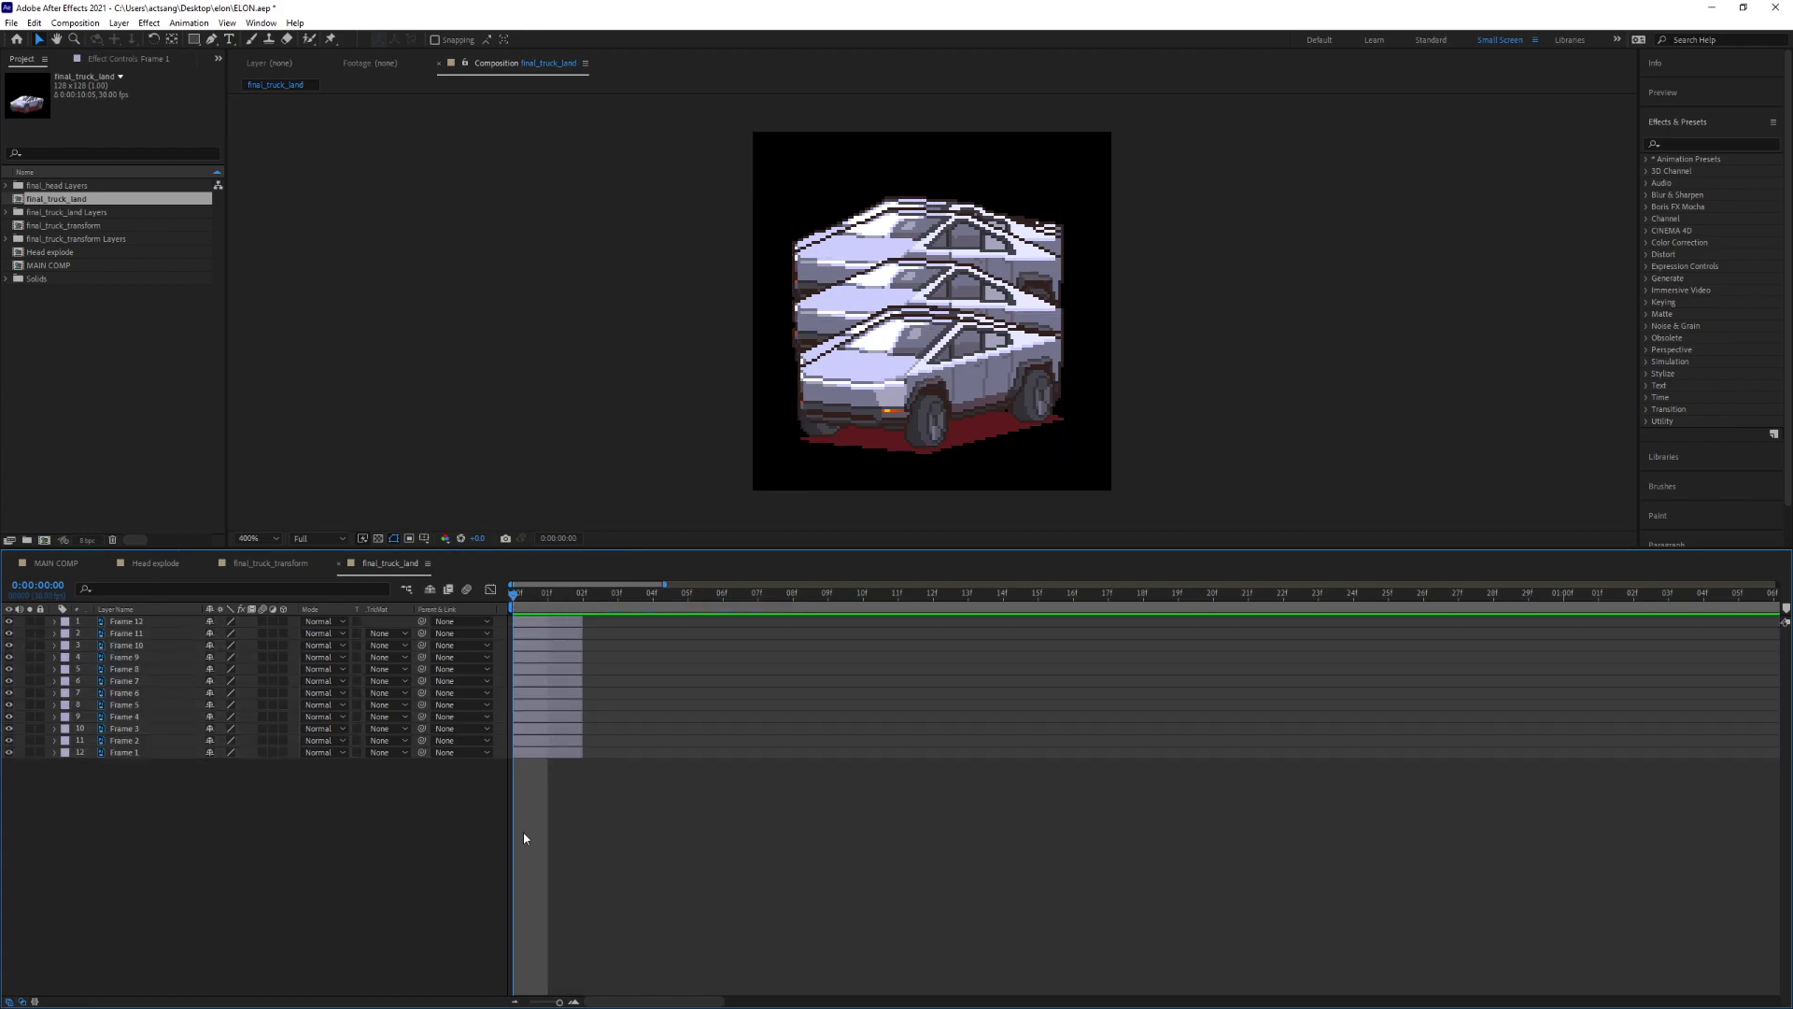
# - Arrange the After Effects window over Photoshop so the final_truck_land.psd frame durations can be compared with the composition's layers
pyautogui.moveTo(617, 9); pyautogui.dragTo(796, 338)
pyautogui.moveTo(1189, 131); pyautogui.dragTo(821, 81)
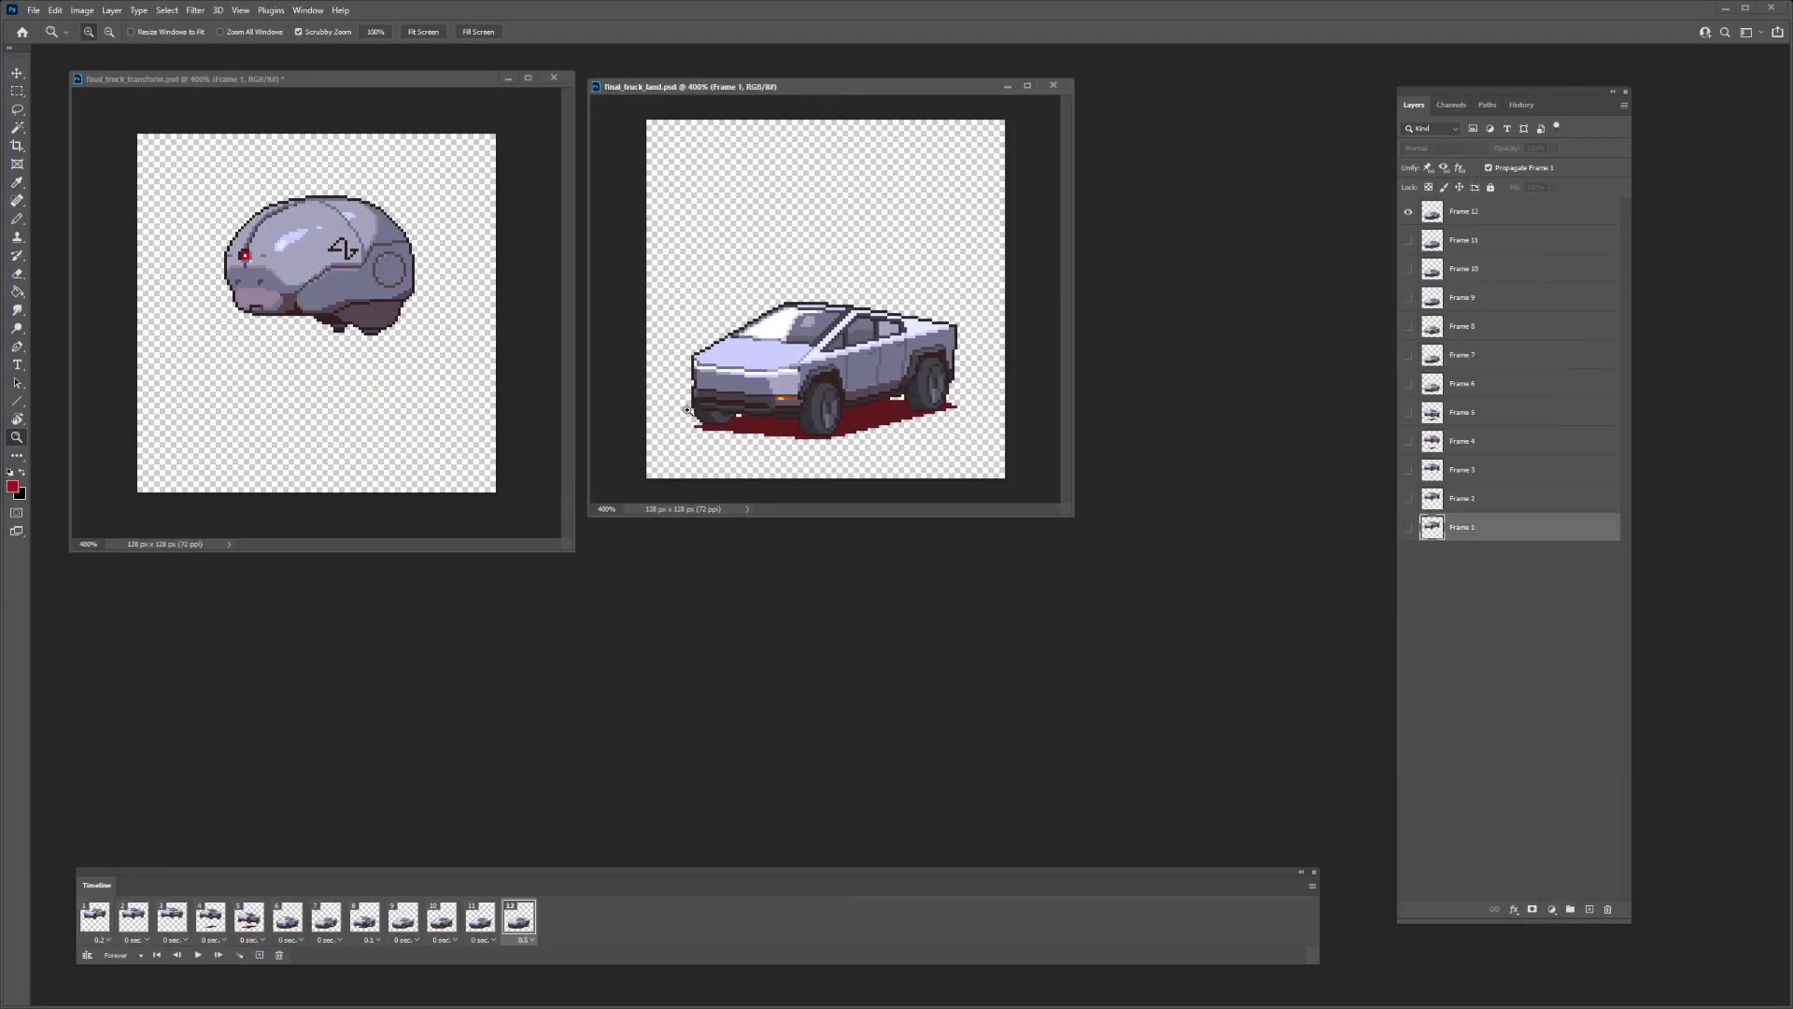
pyautogui.hotkey('alt', 'Tab')
pyautogui.moveTo(674, 334); pyautogui.dragTo(538, 173)
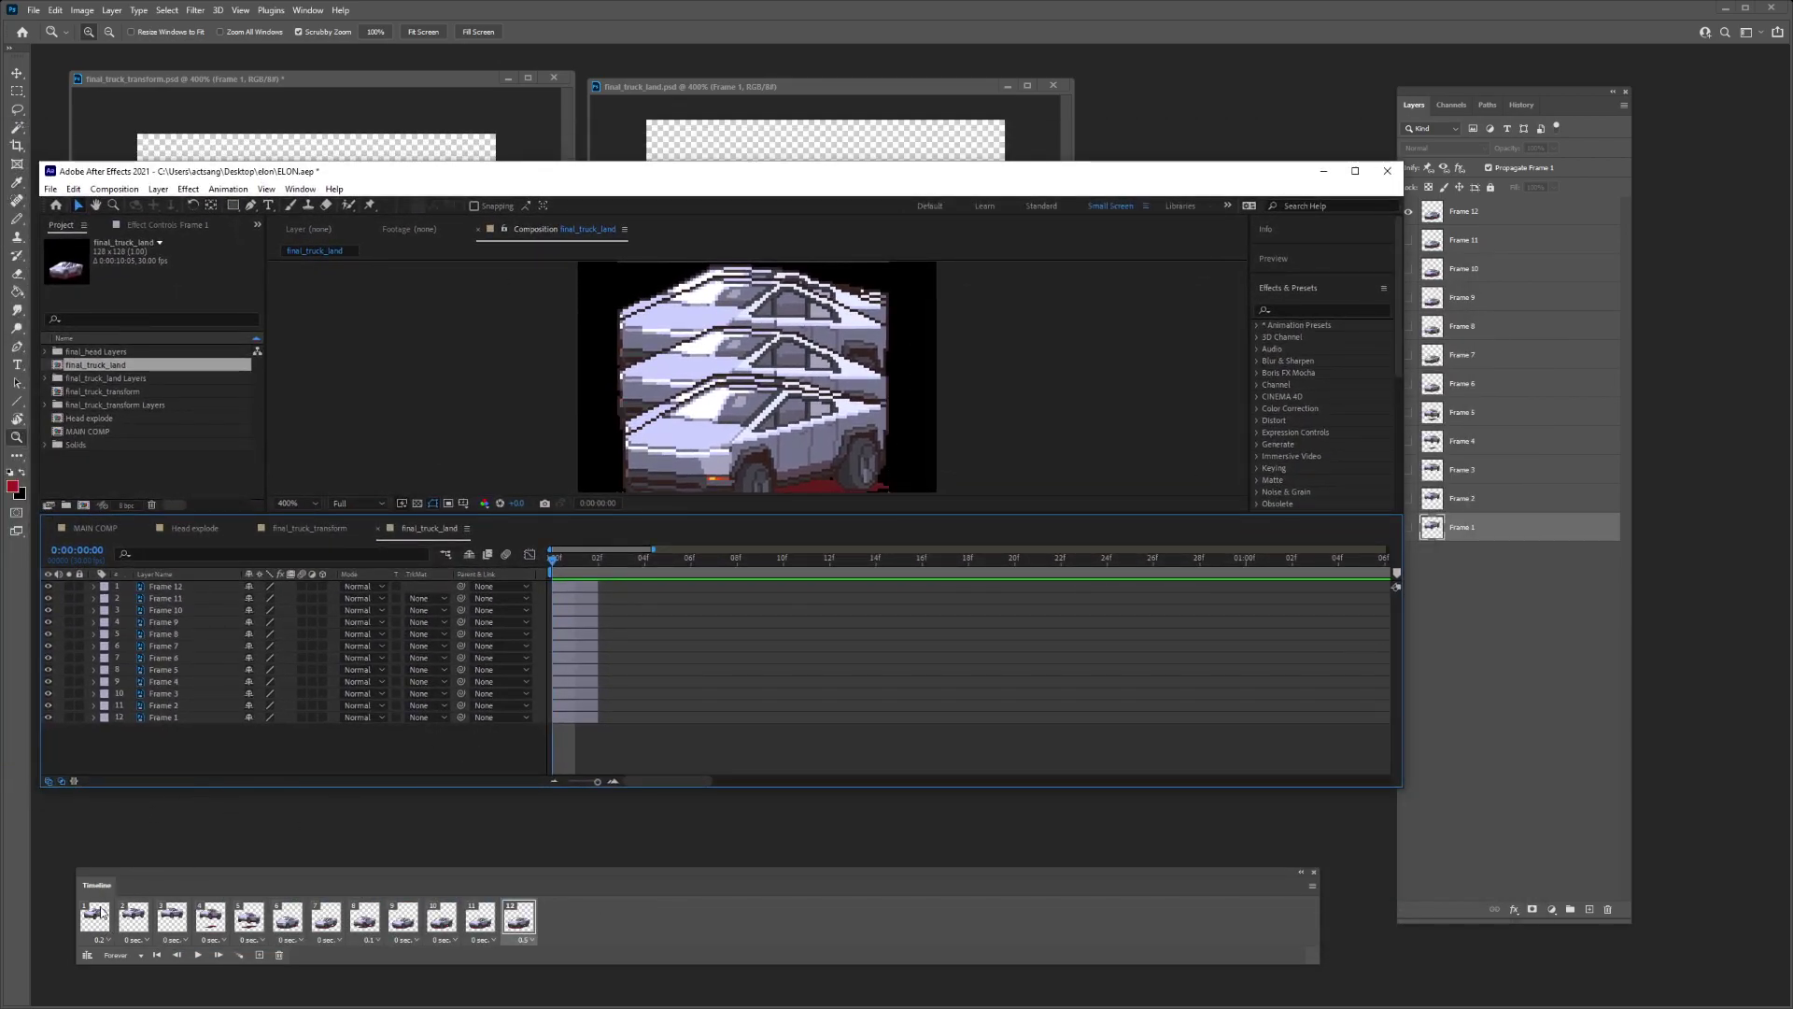
# - Extend the Frame 8 layer to four frames to match its longer duration in Photoshop
pyautogui.click(592, 717)
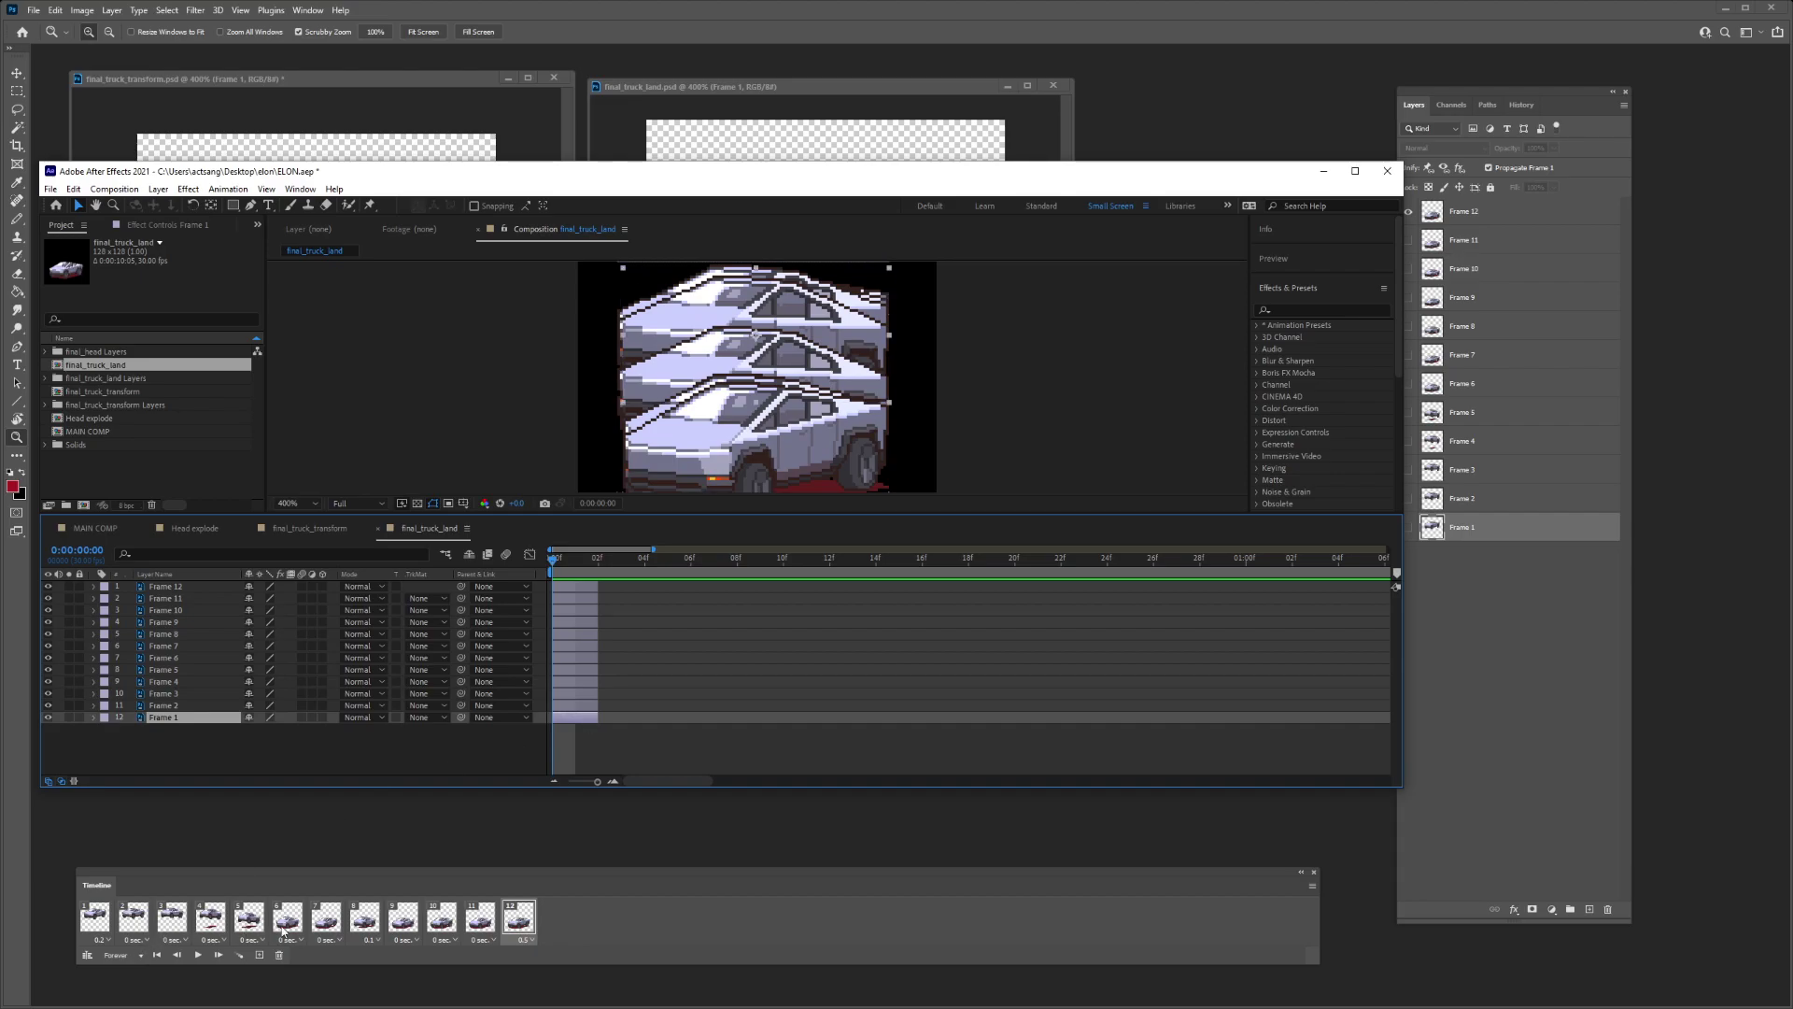
pyautogui.click(184, 636)
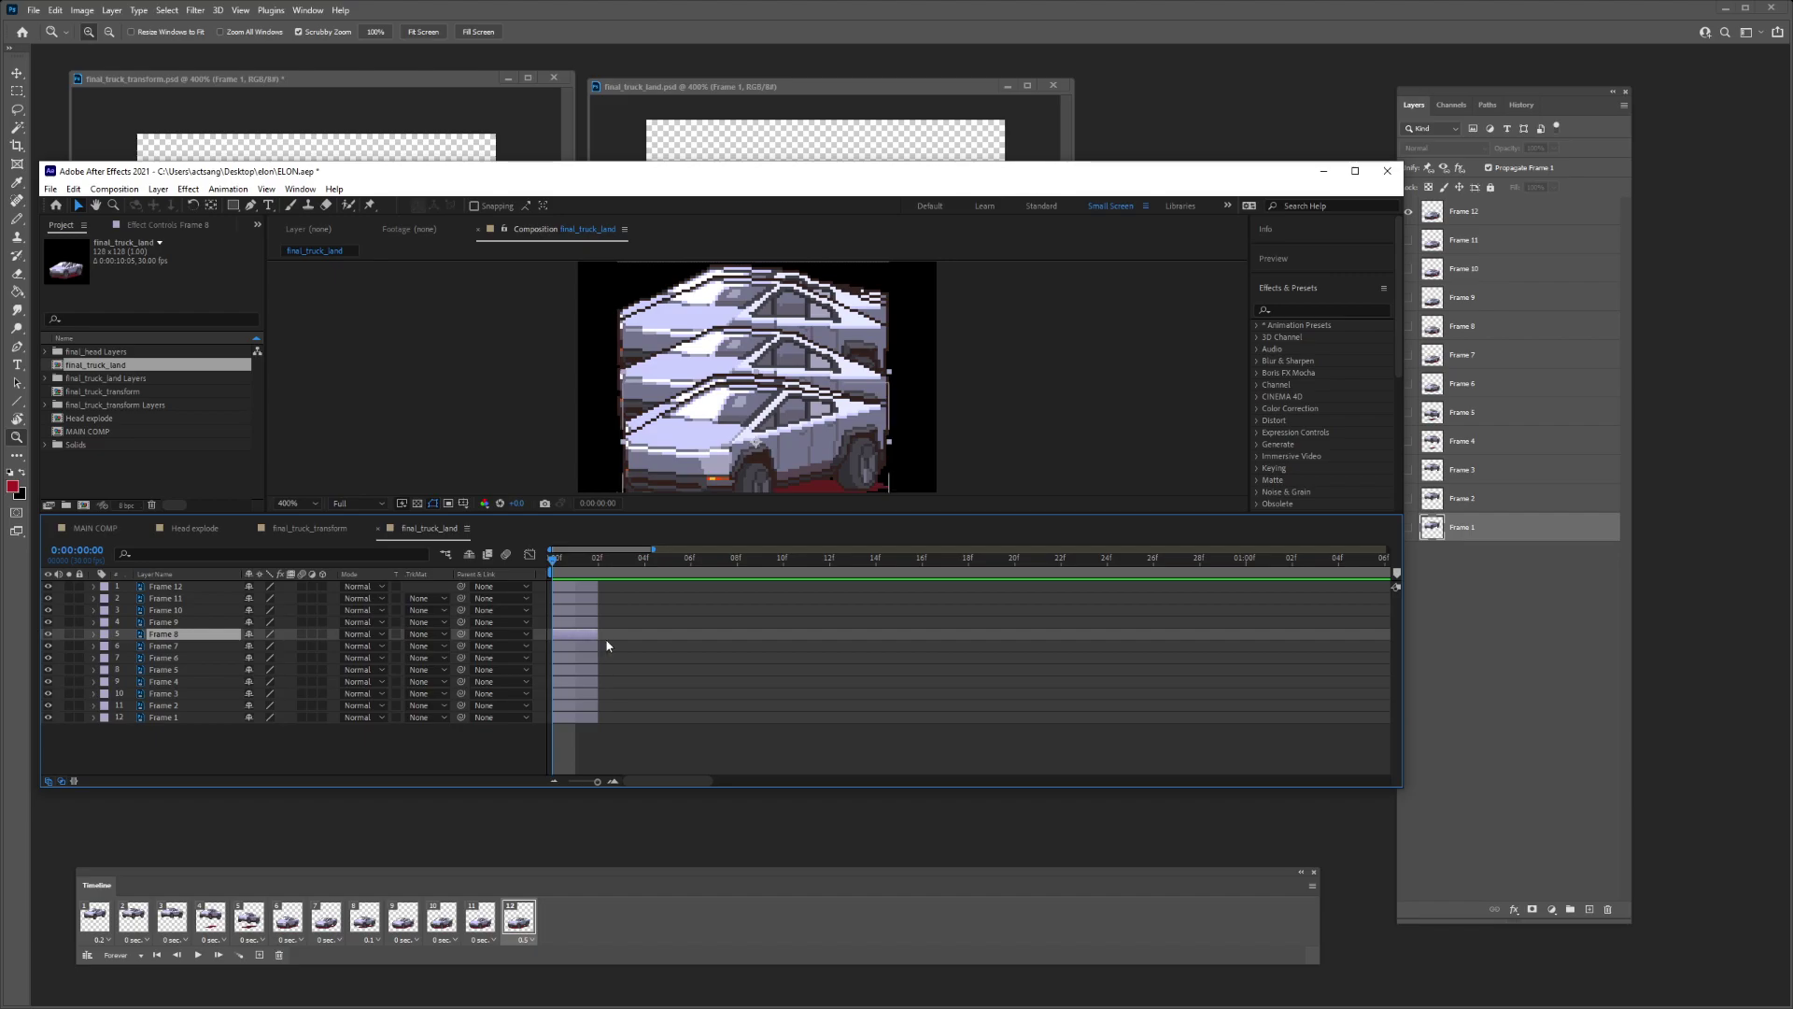
pyautogui.moveTo(601, 635); pyautogui.dragTo(643, 634)
# - Sequence all final_truck_land frame layers end to end with the Sequence Layers keyframe assistant
pyautogui.hotkey('ctrl', 'a')
pyautogui.rightClick(576, 592)
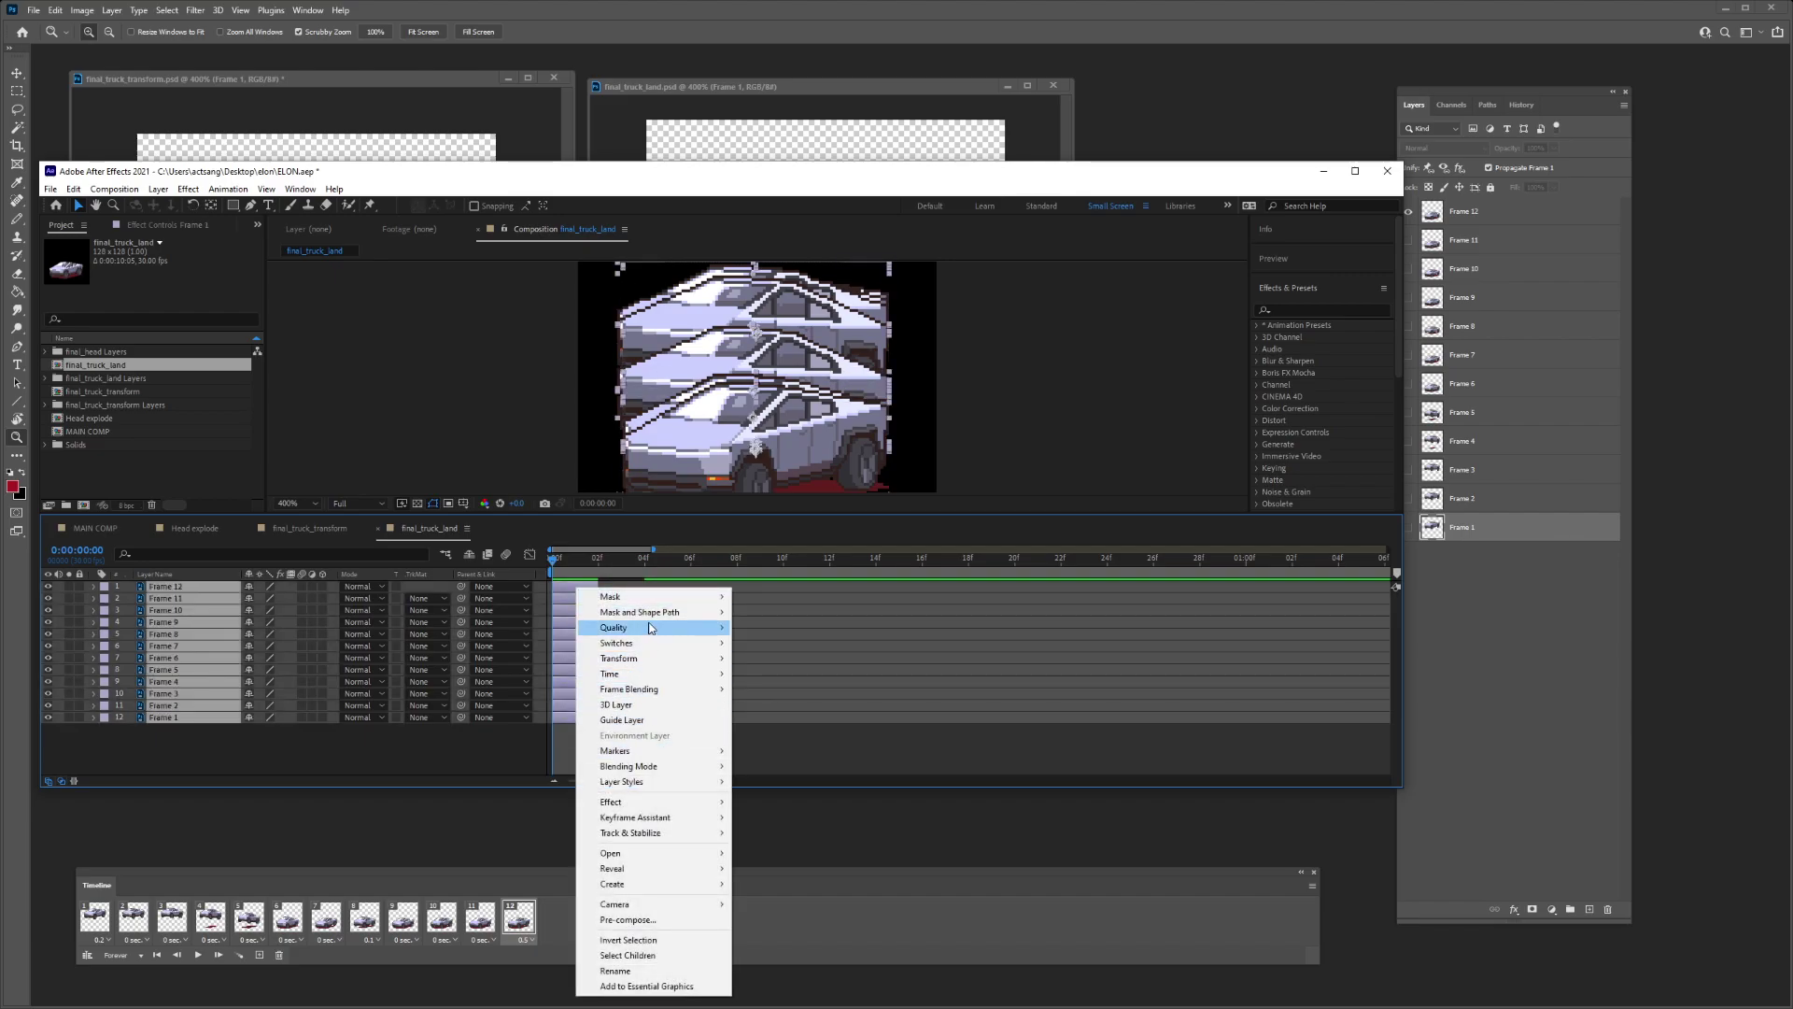
pyautogui.moveTo(663, 818)
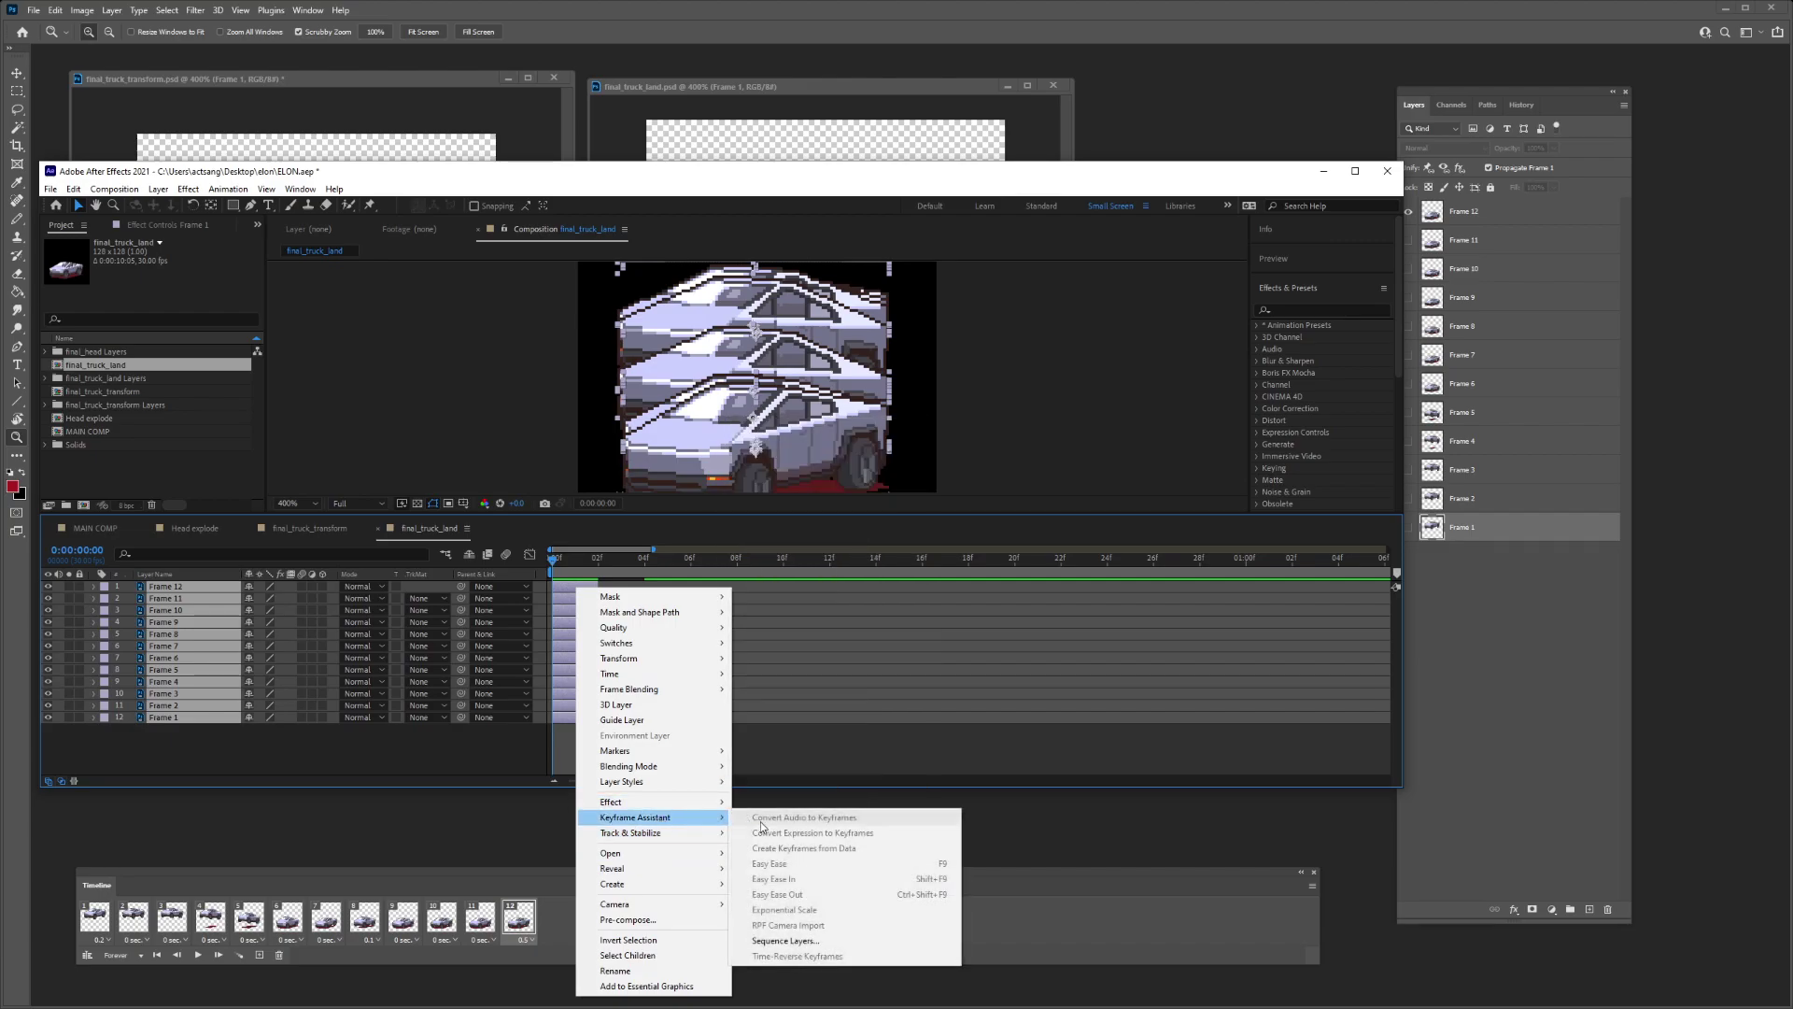
pyautogui.click(793, 944)
pyautogui.press('Return')
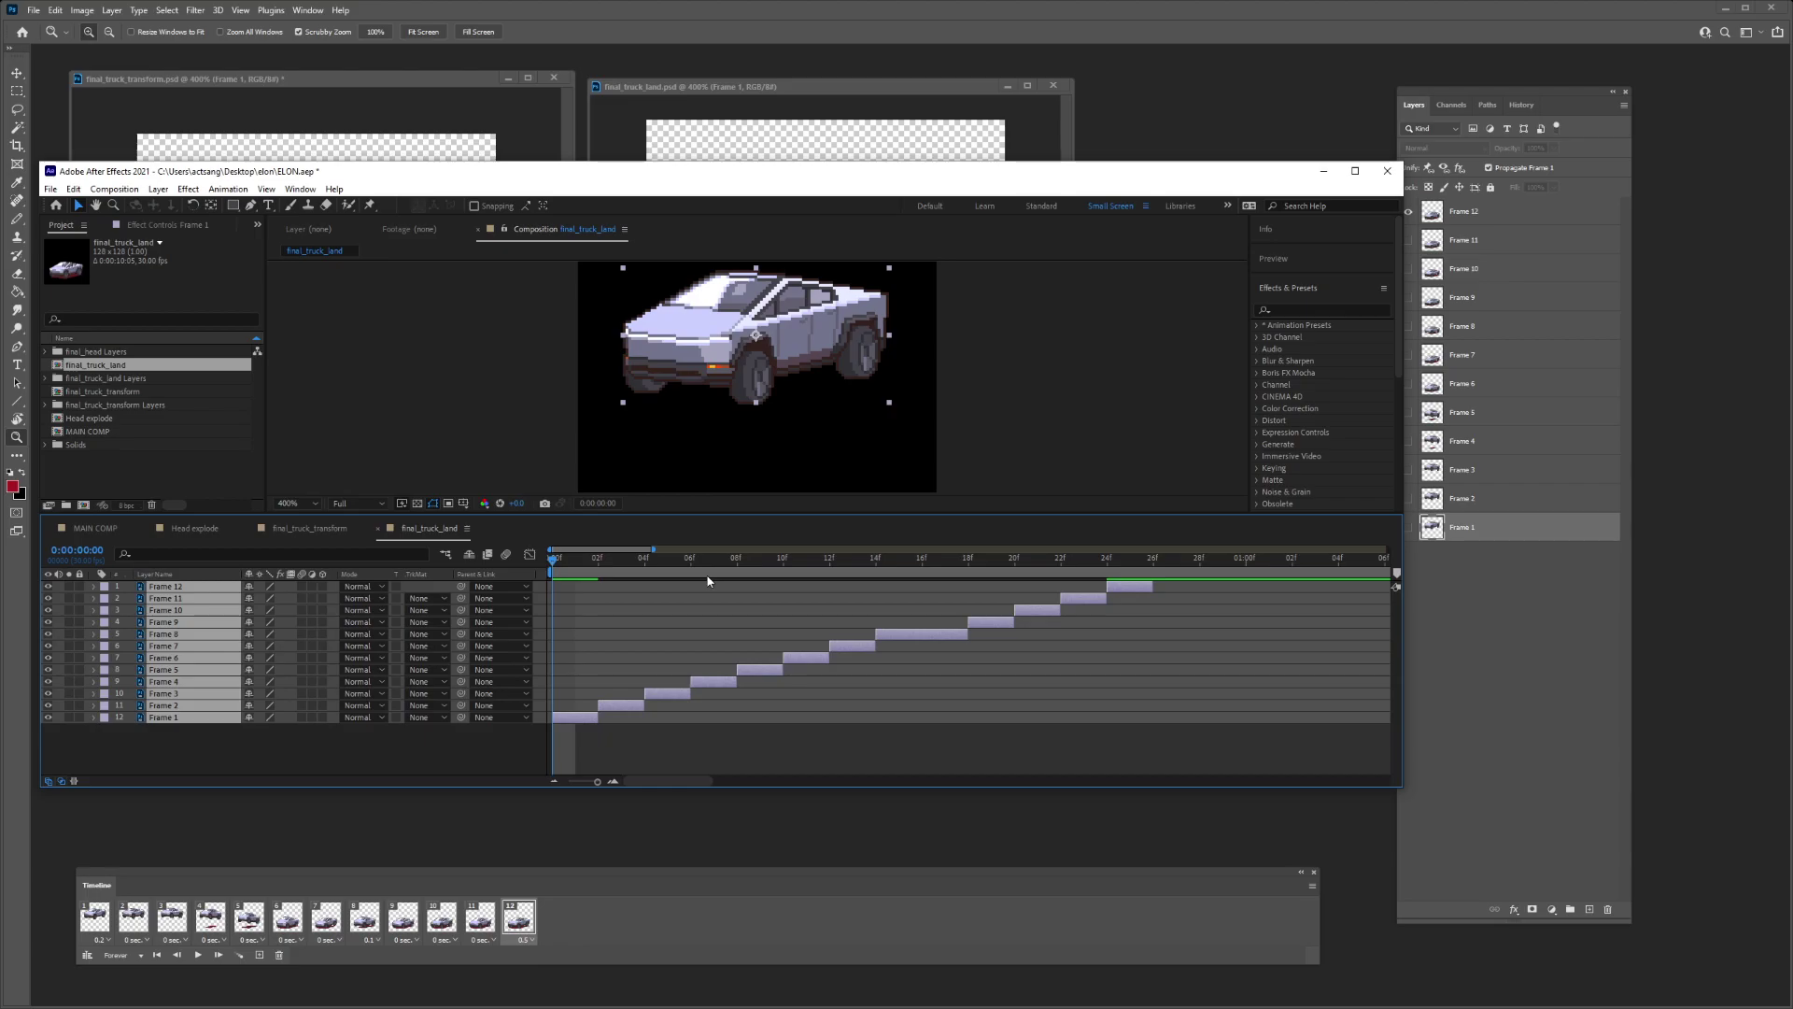
# - Extend the Frame 12 layer as a final hold and trim the composition to a 0:00:01:24 work area
pyautogui.moveTo(653, 548); pyautogui.dragTo(1456, 576)
pyautogui.click(631, 582)
pyautogui.moveTo(621, 586); pyautogui.dragTo(824, 586)
pyautogui.moveTo(1383, 577); pyautogui.dragTo(702, 571)
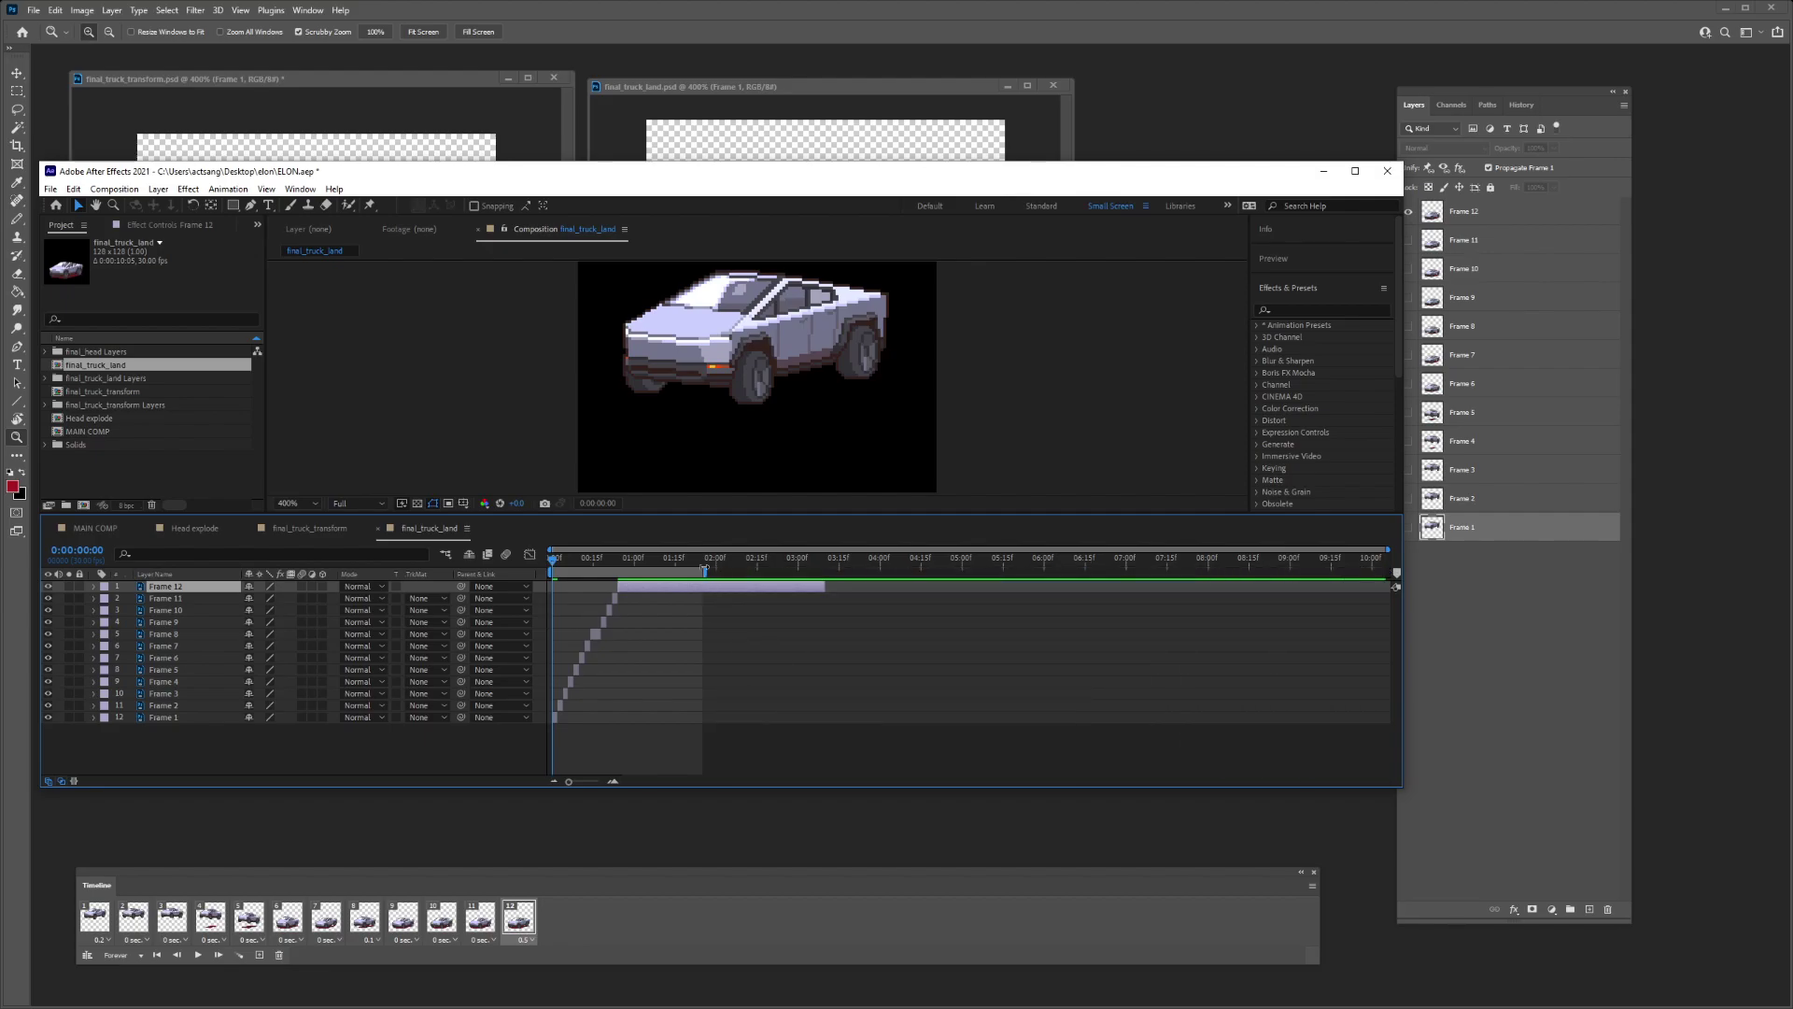
pyautogui.rightClick(701, 571)
pyautogui.click(703, 615)
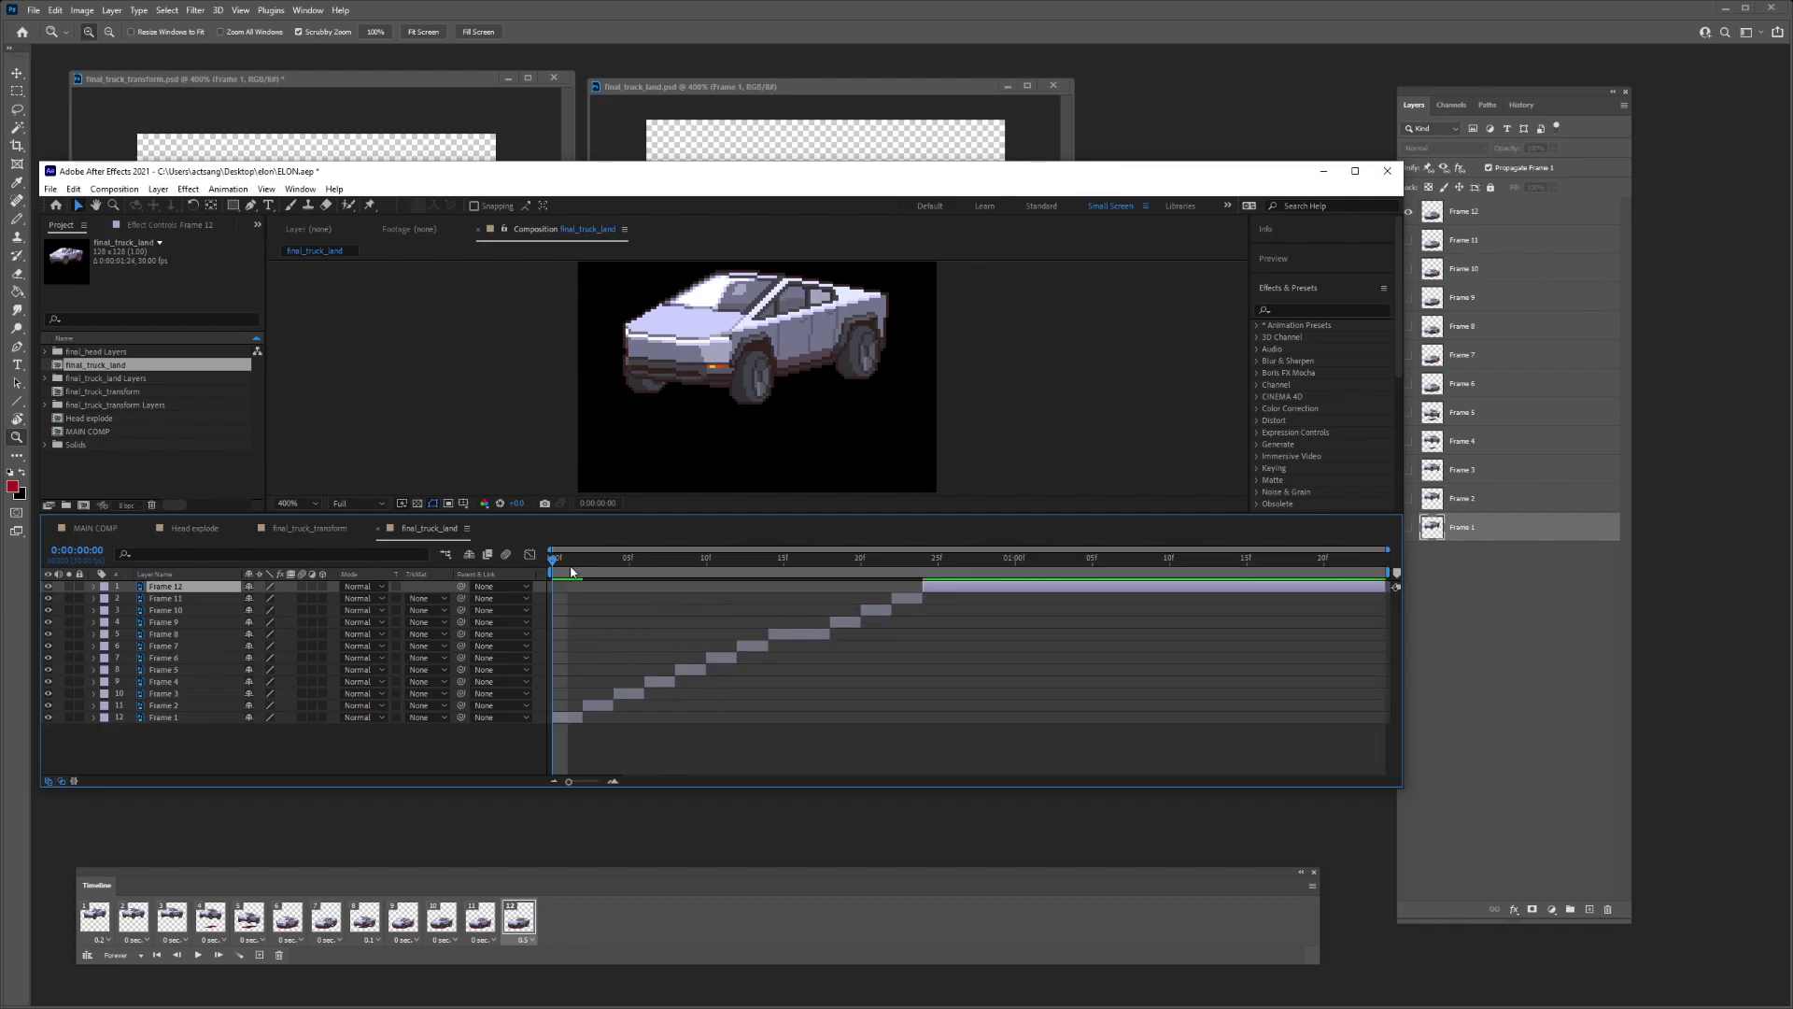
# - Preview the truck landing sequence and return to MAIN COMP in a maximized After Effects window
pyautogui.press('space')
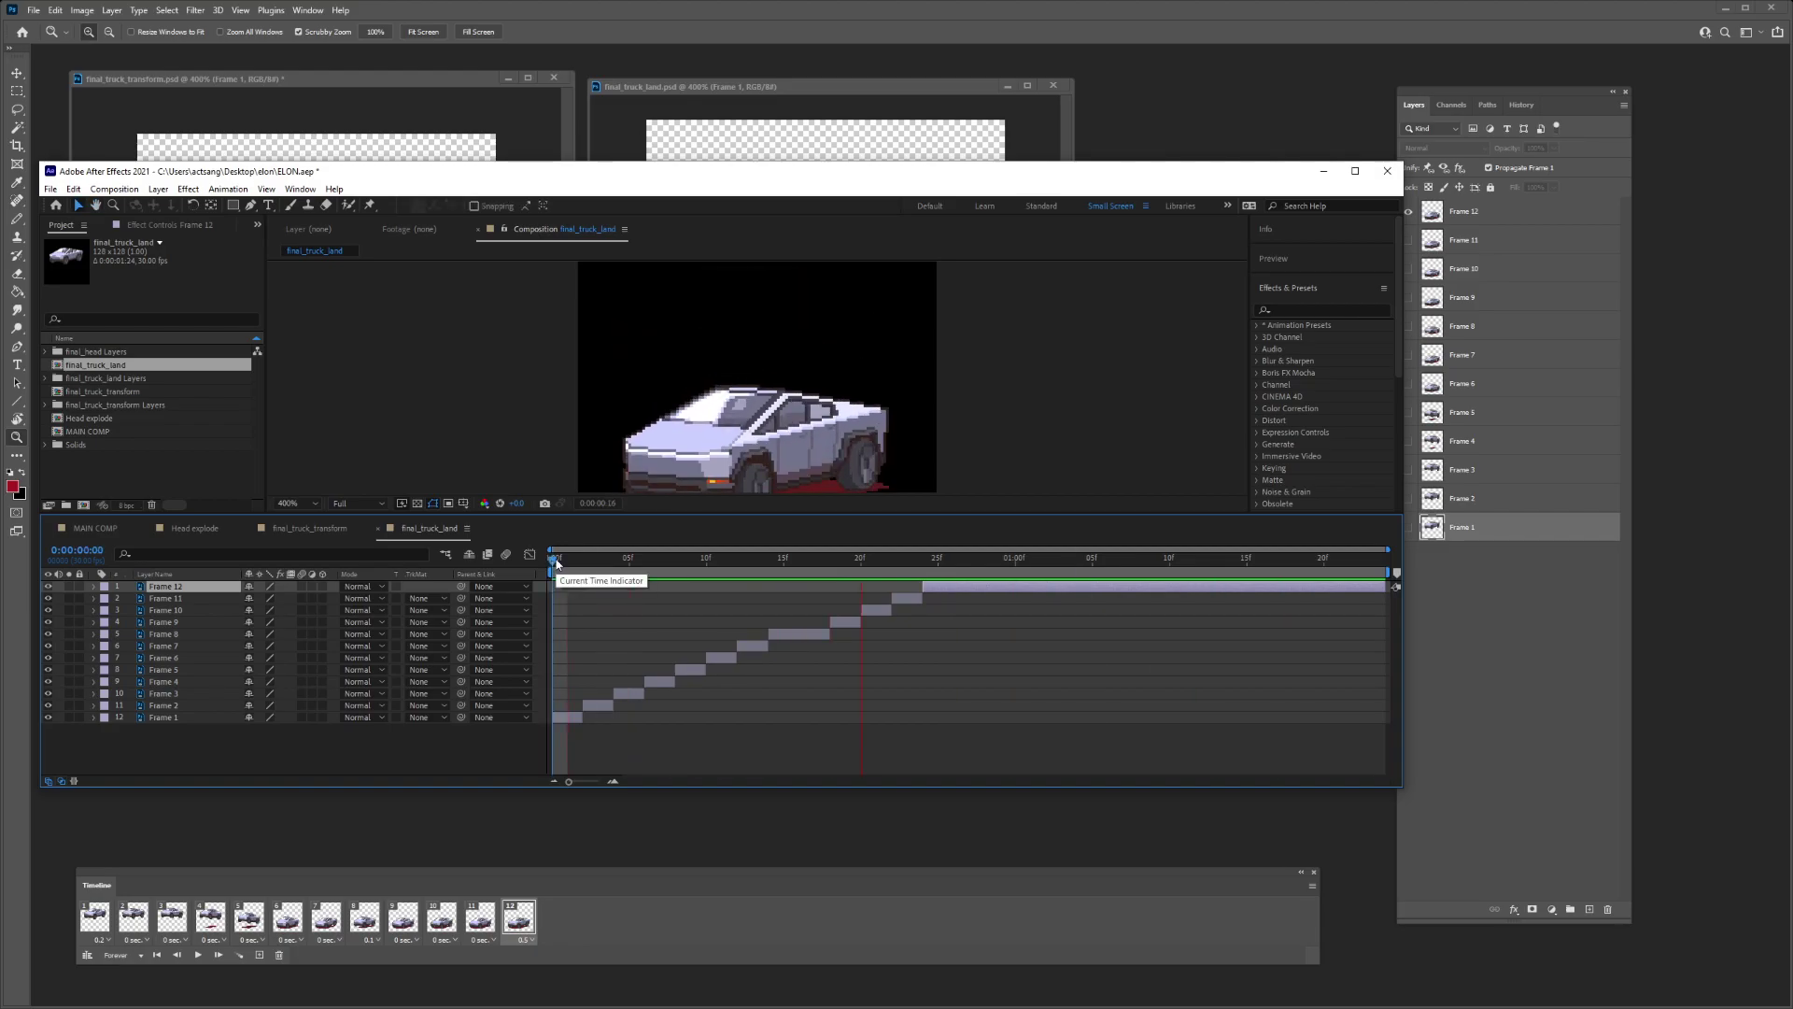
pyautogui.press('space')
pyautogui.click(321, 529)
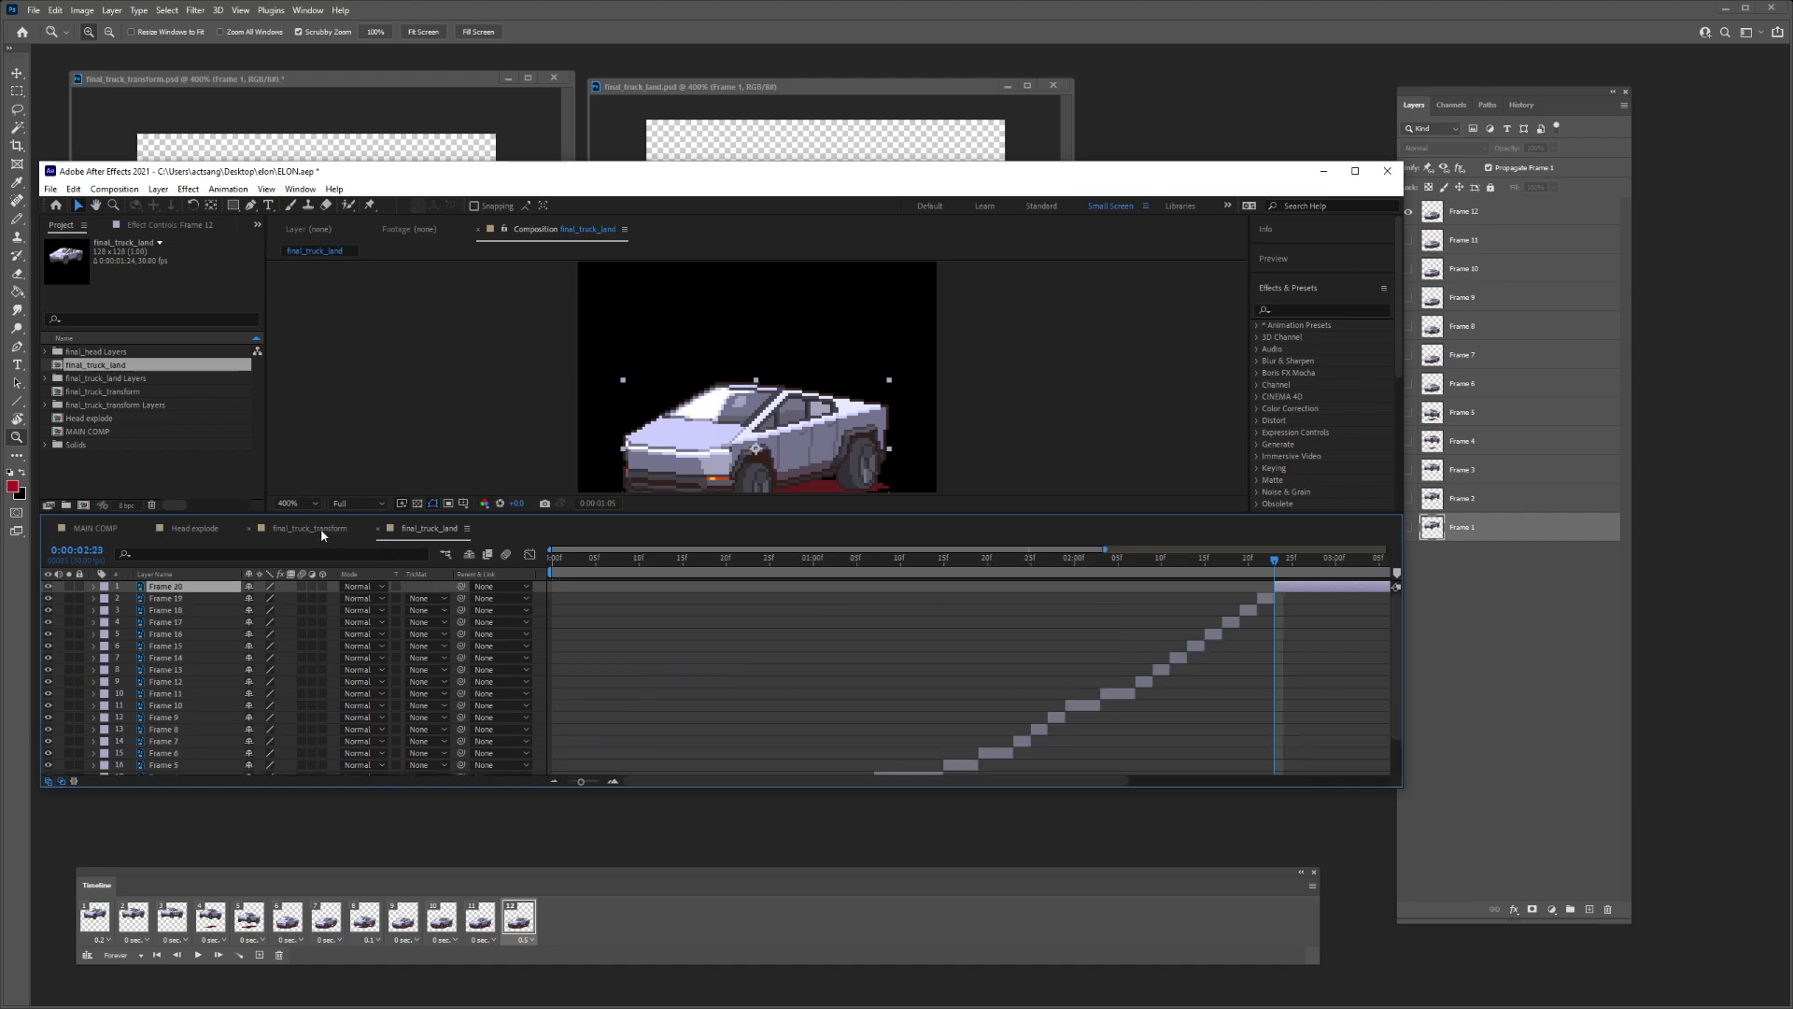
pyautogui.click(198, 529)
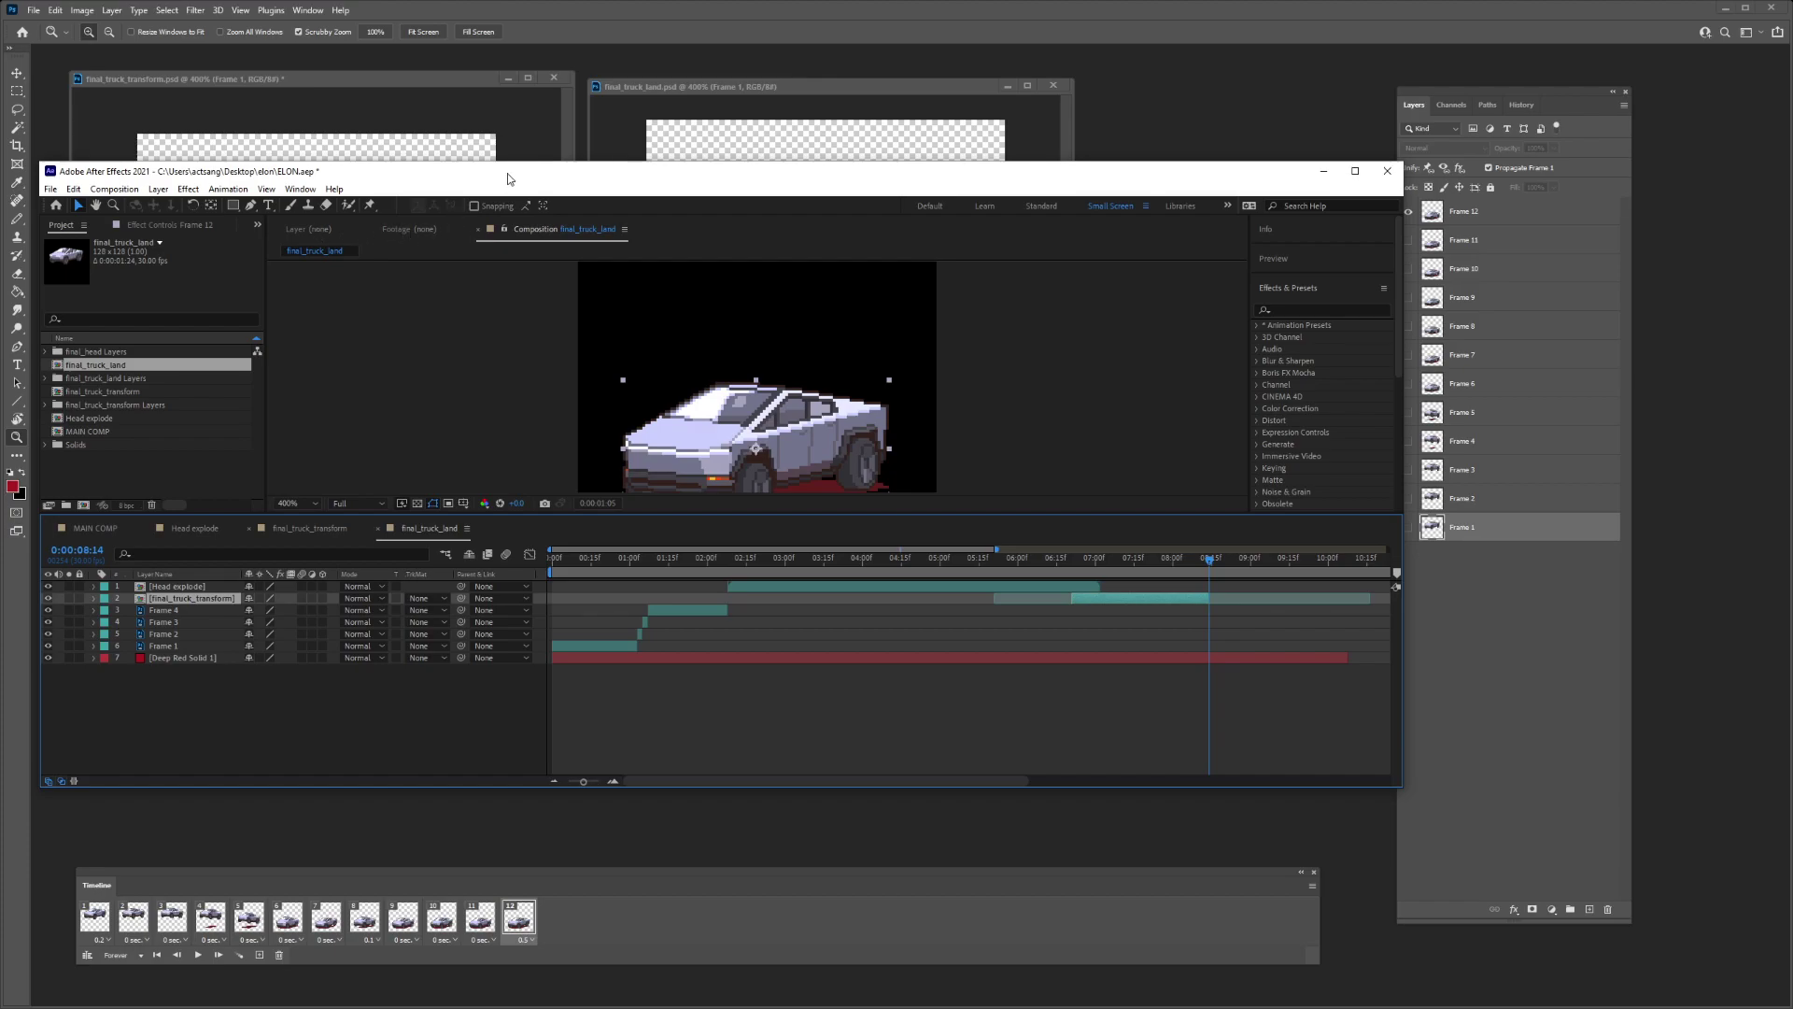
pyautogui.moveTo(509, 178); pyautogui.dragTo(527, 144)
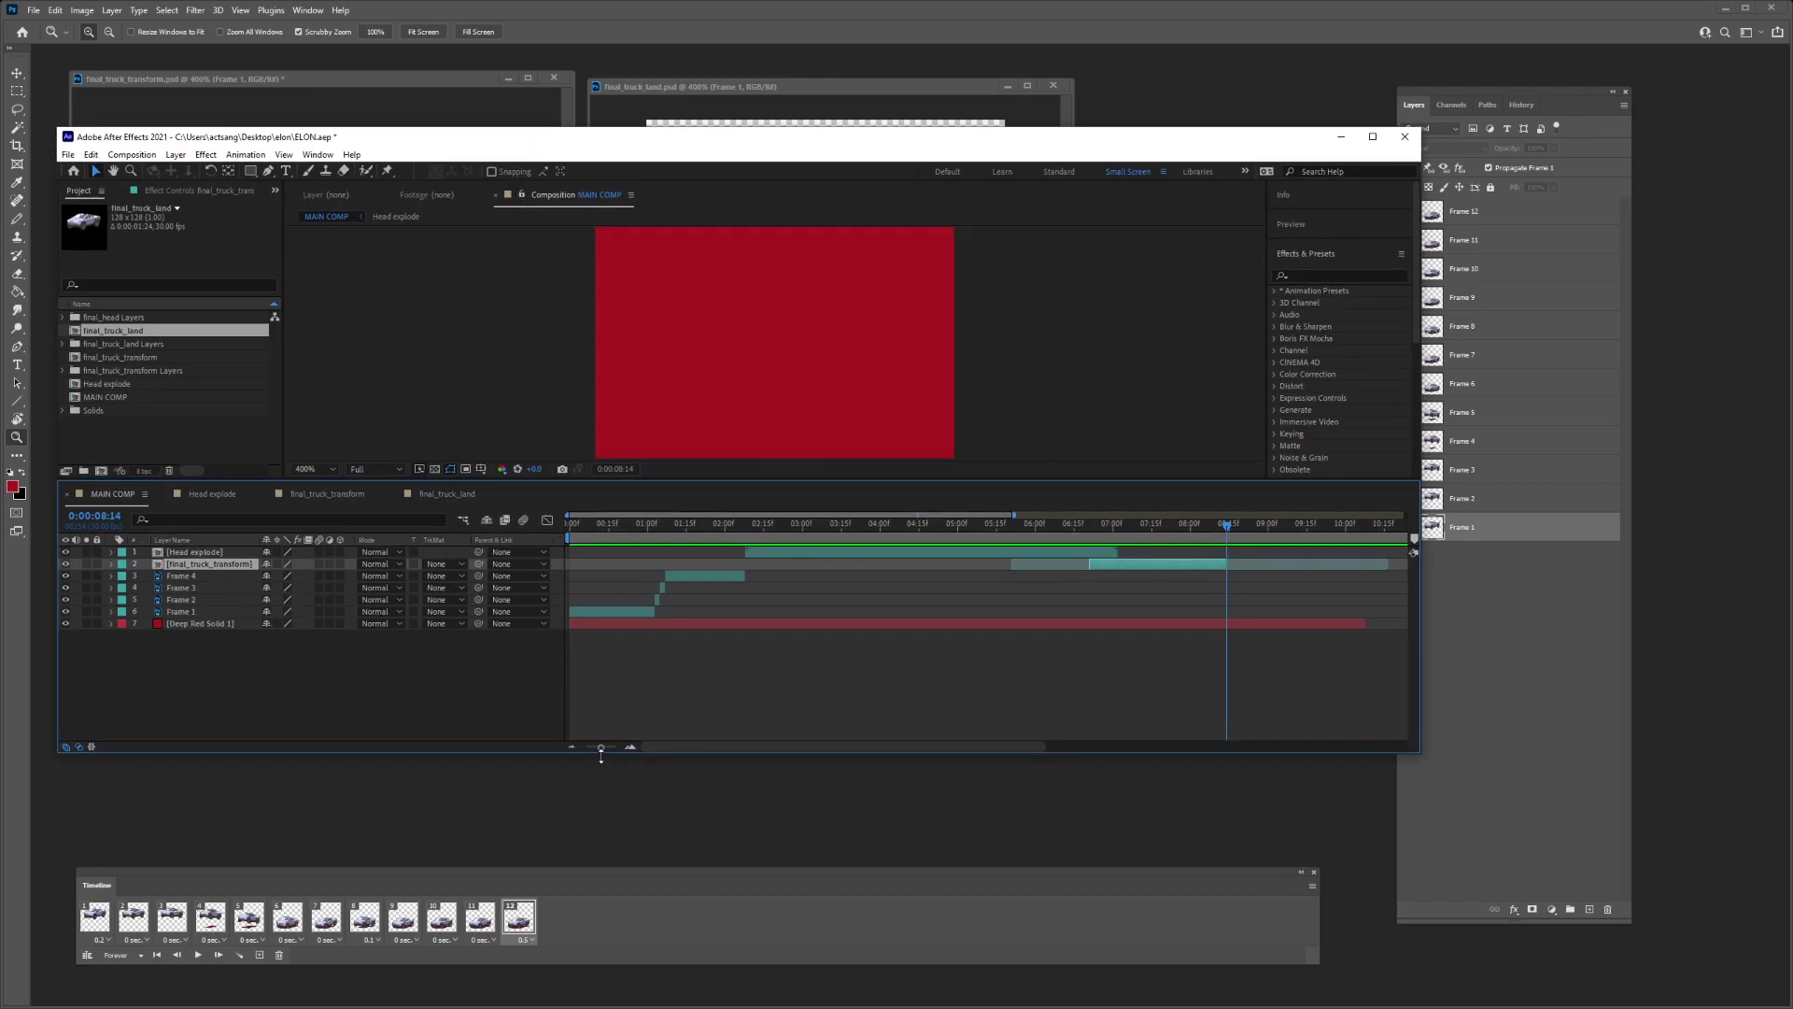
pyautogui.moveTo(600, 756); pyautogui.dragTo(600, 852)
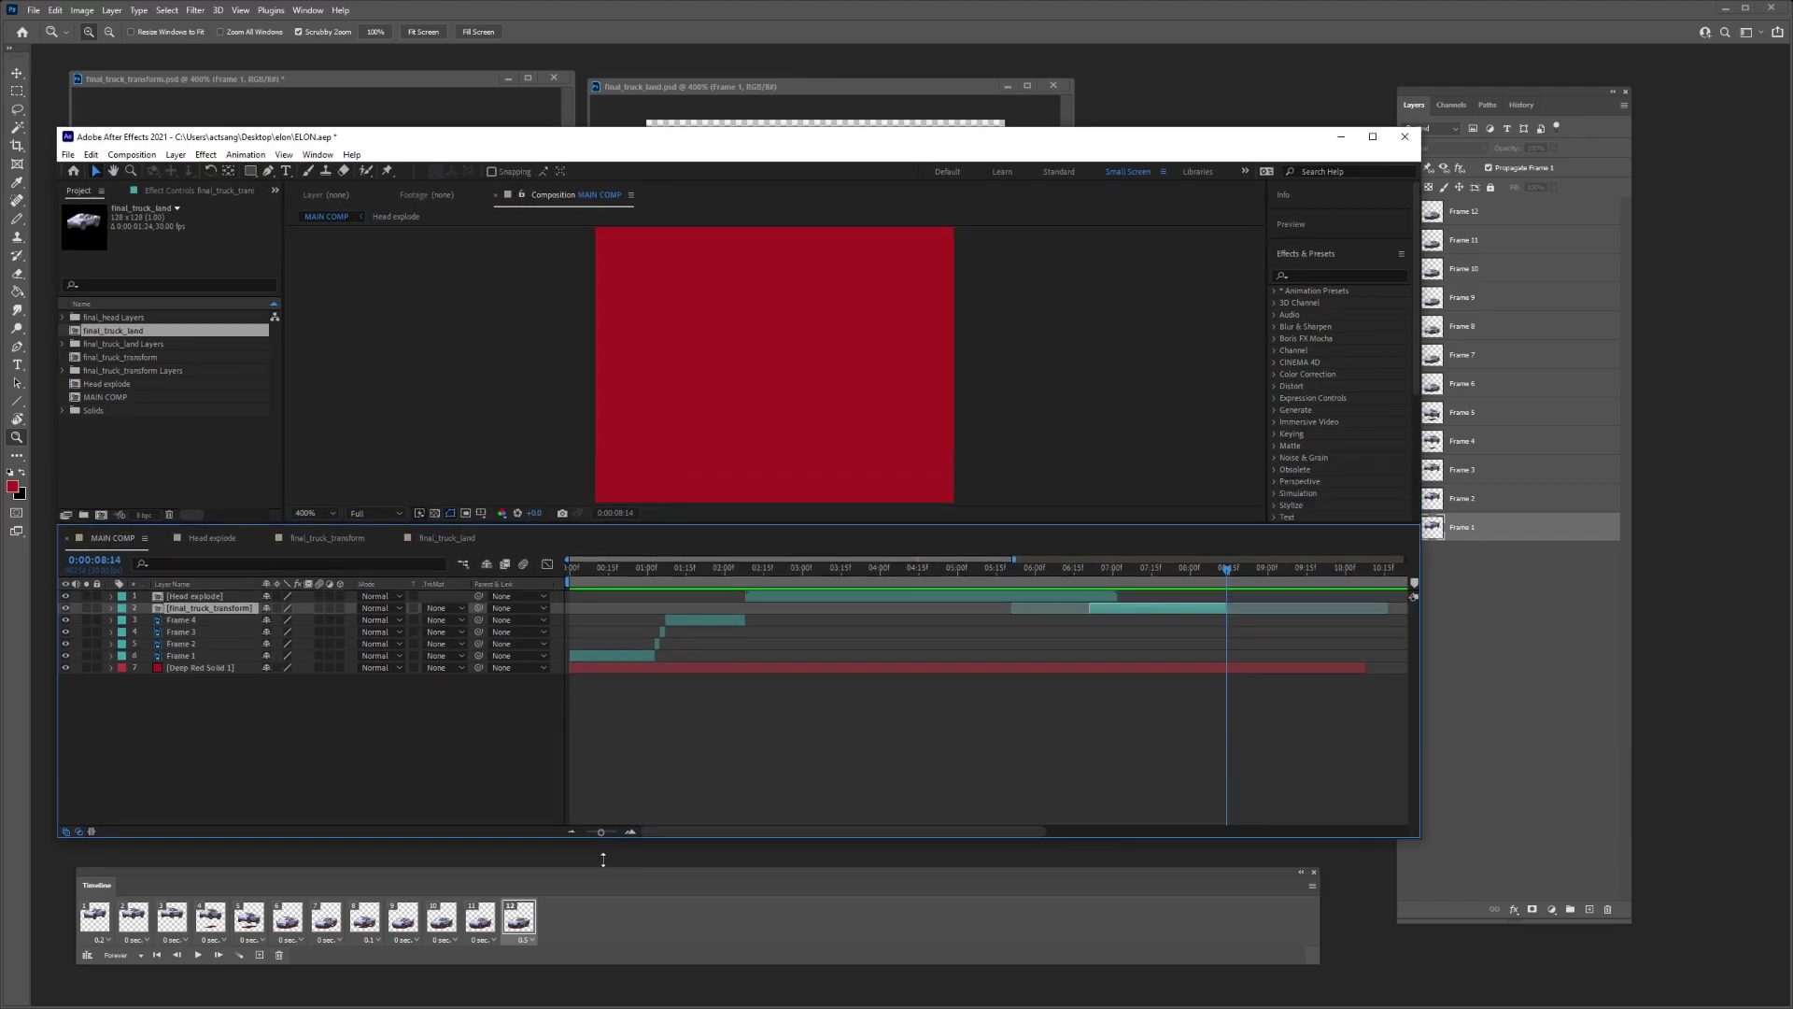
pyautogui.doubleClick(617, 139)
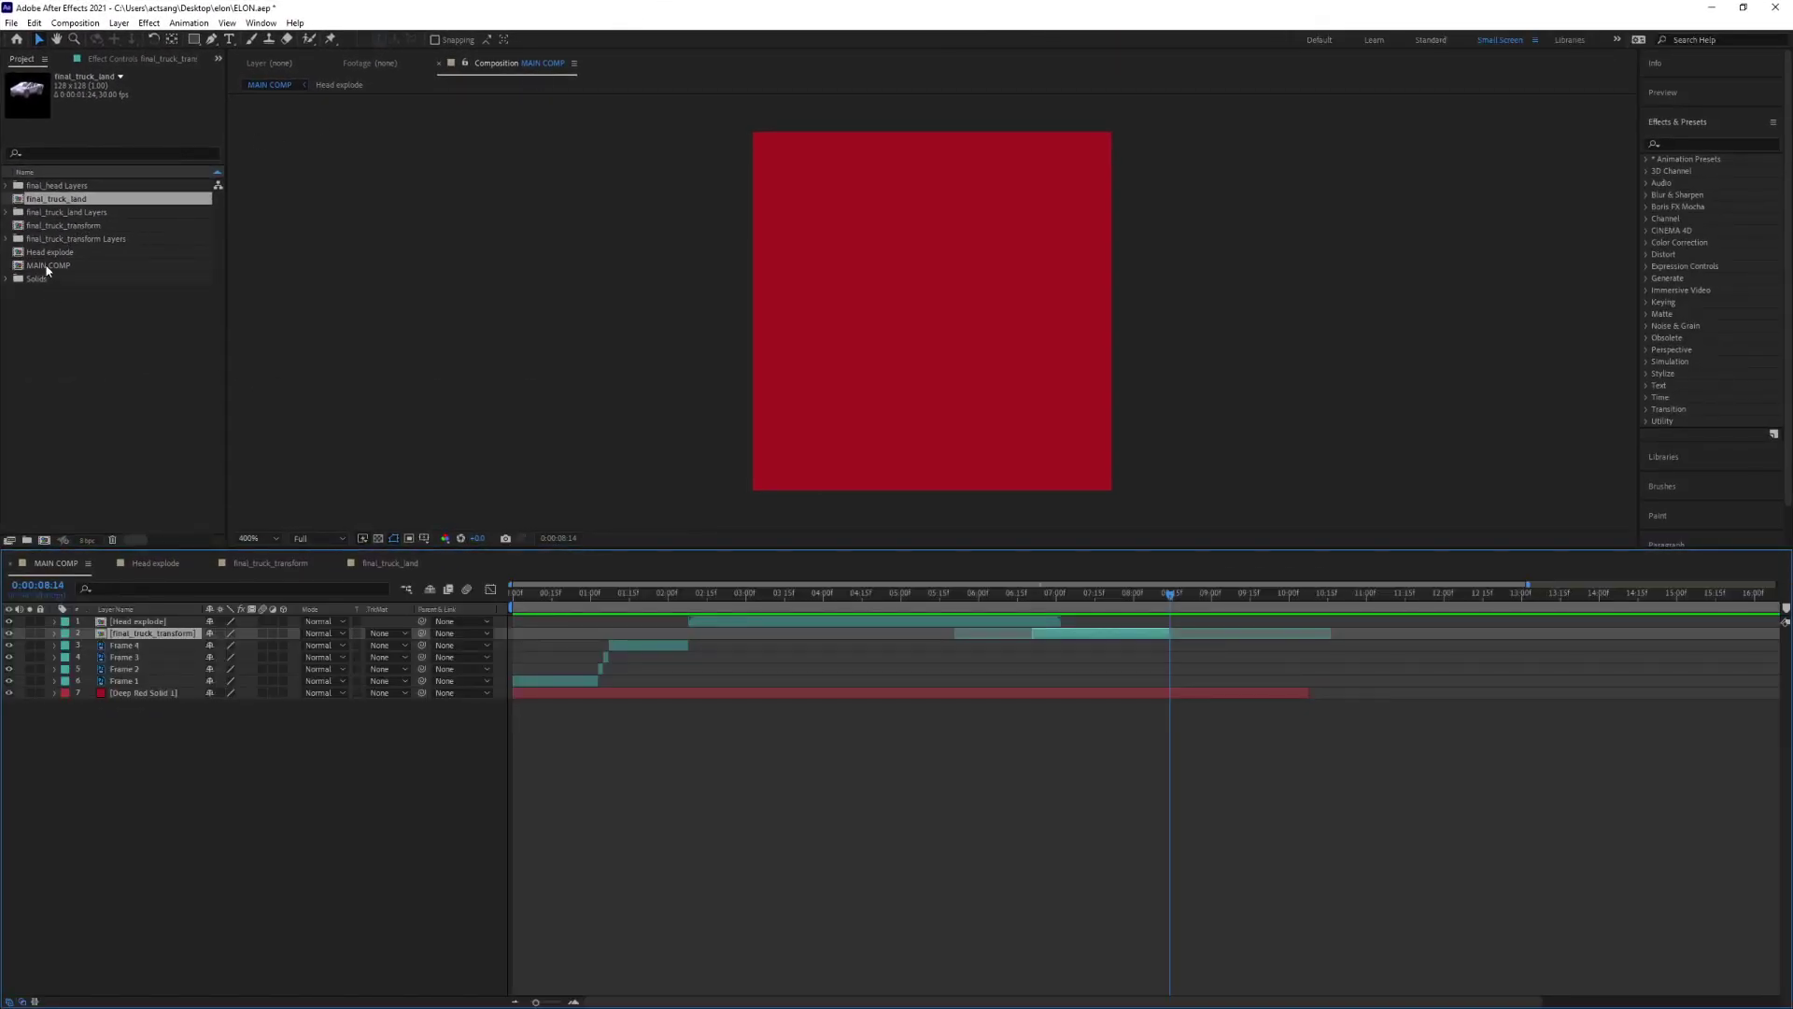
# - Add final_truck_land to MAIN COMP directly beneath the final_truck_transform layer and give it the Cyan label
pyautogui.moveTo(68, 207); pyautogui.dragTo(1160, 644)
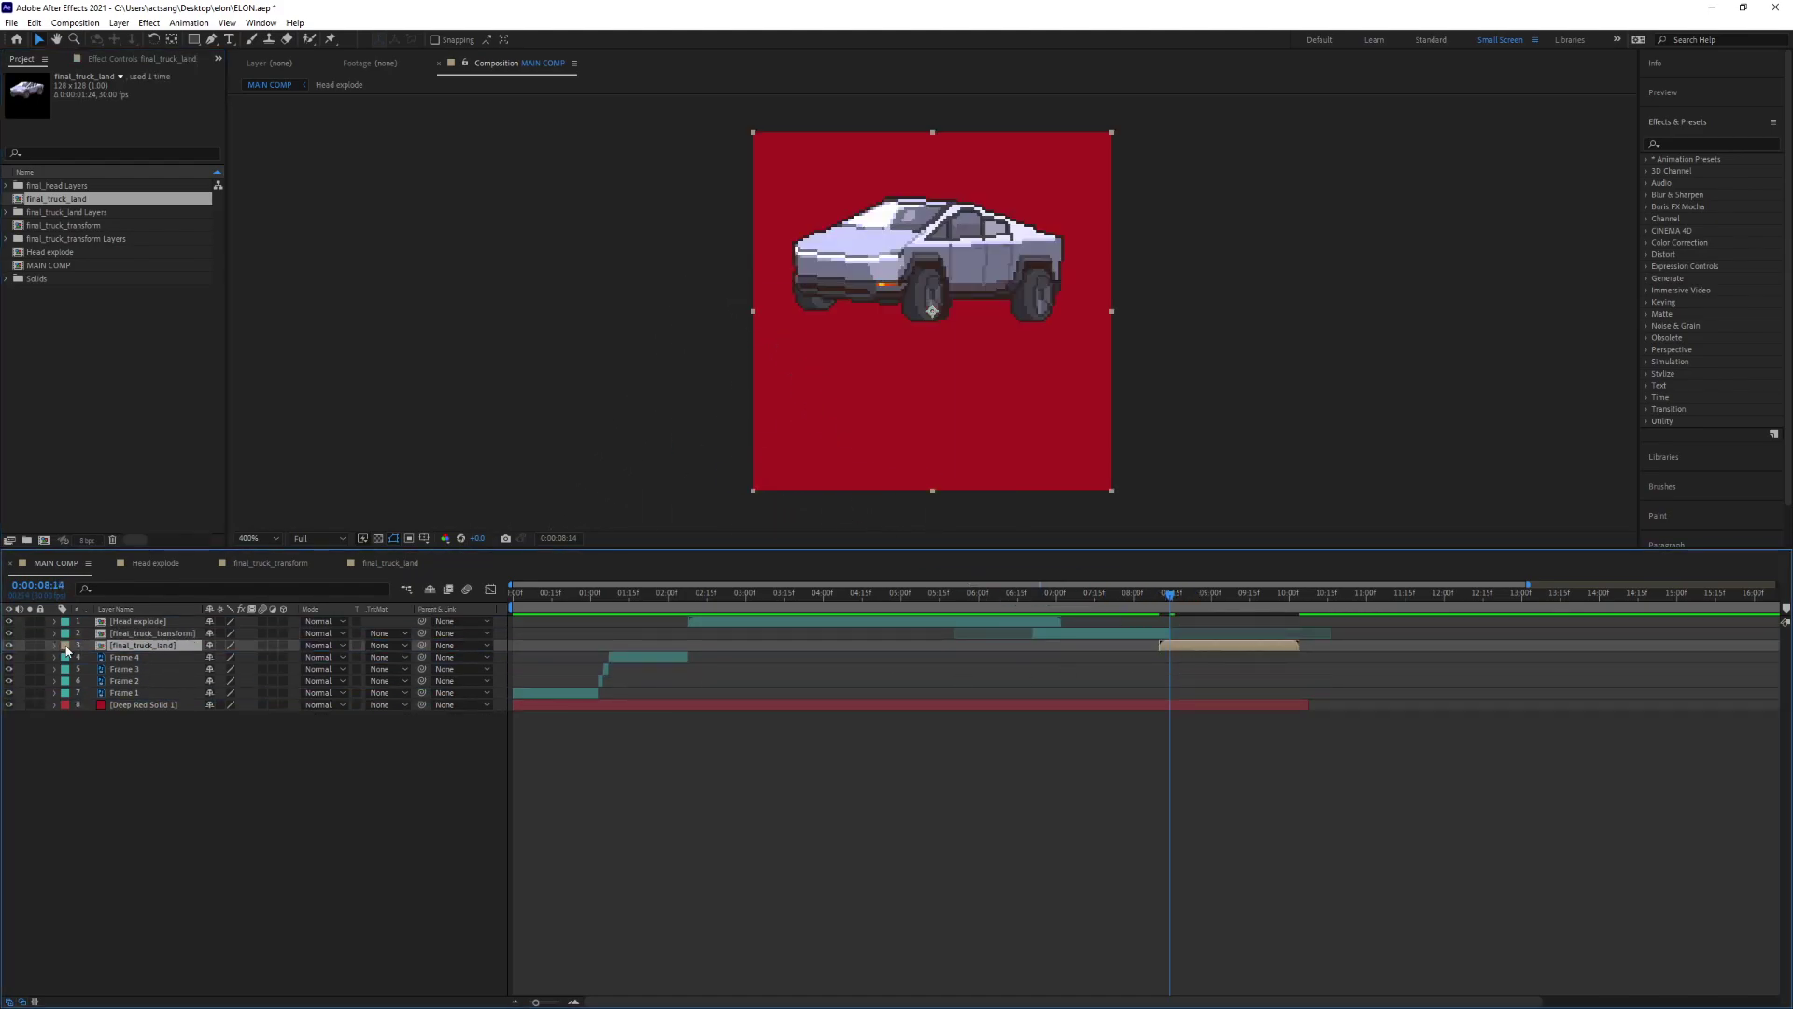
pyautogui.click(66, 646)
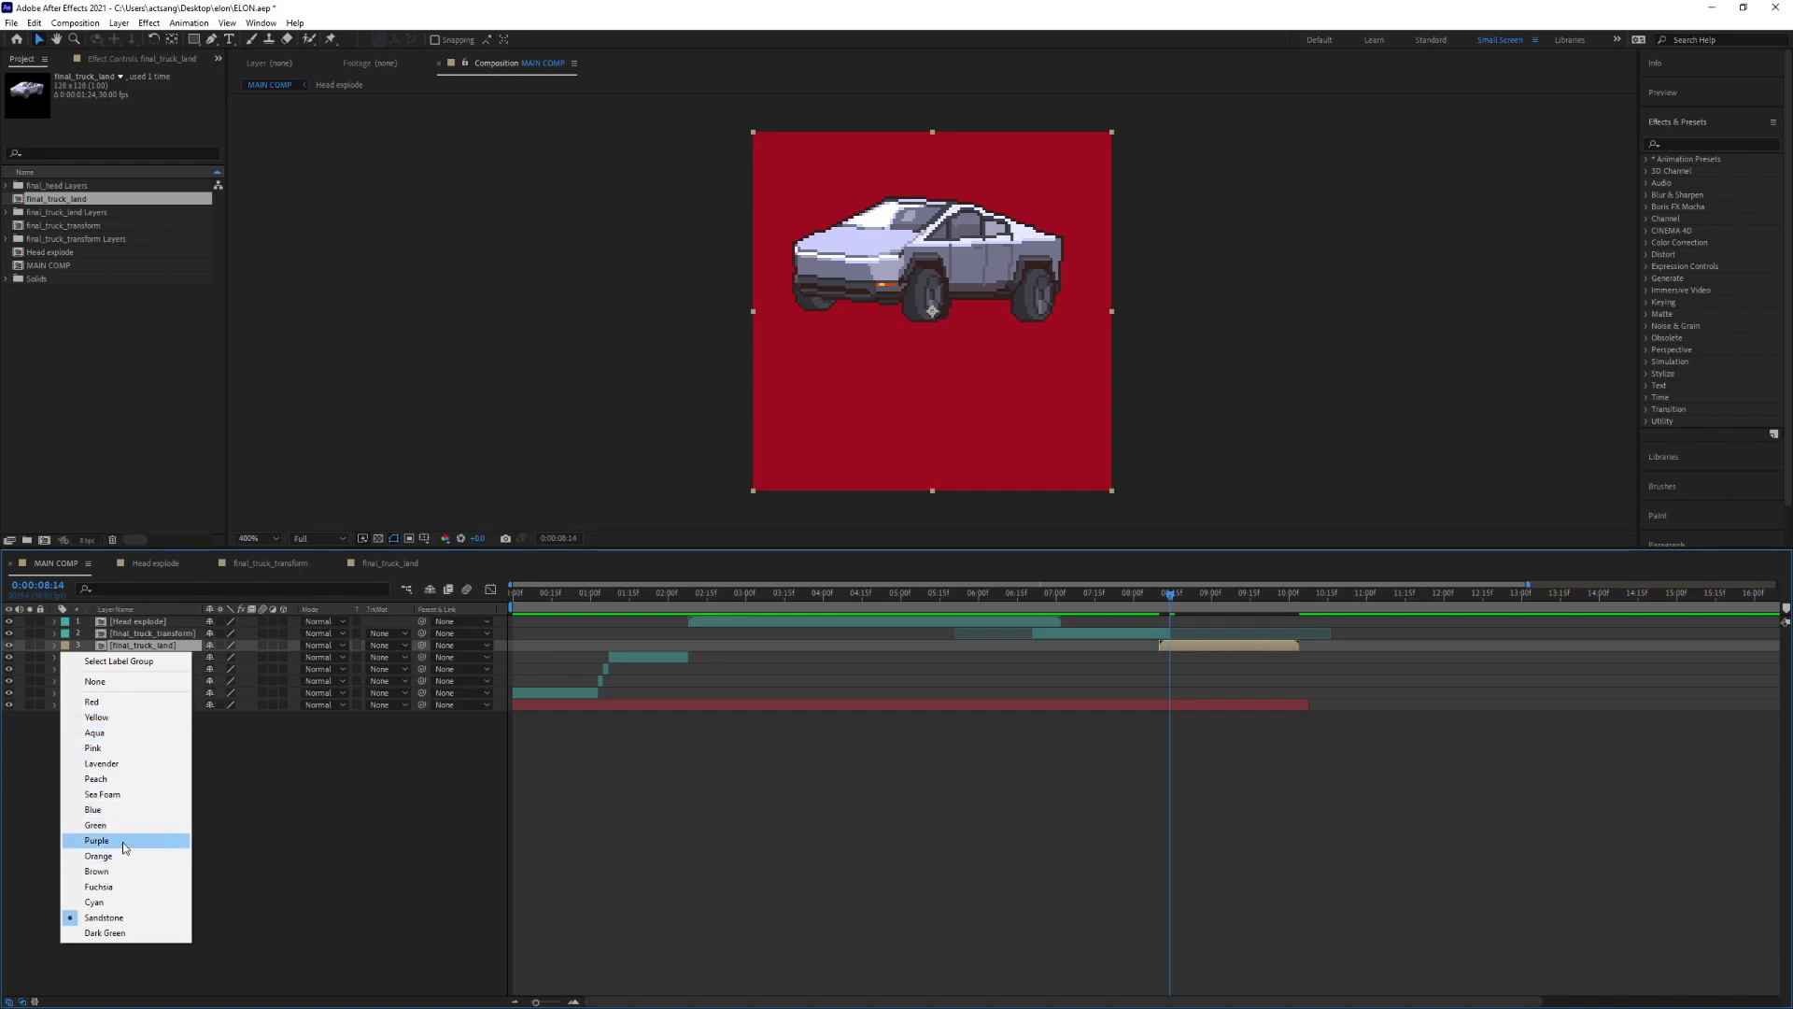
pyautogui.click(123, 902)
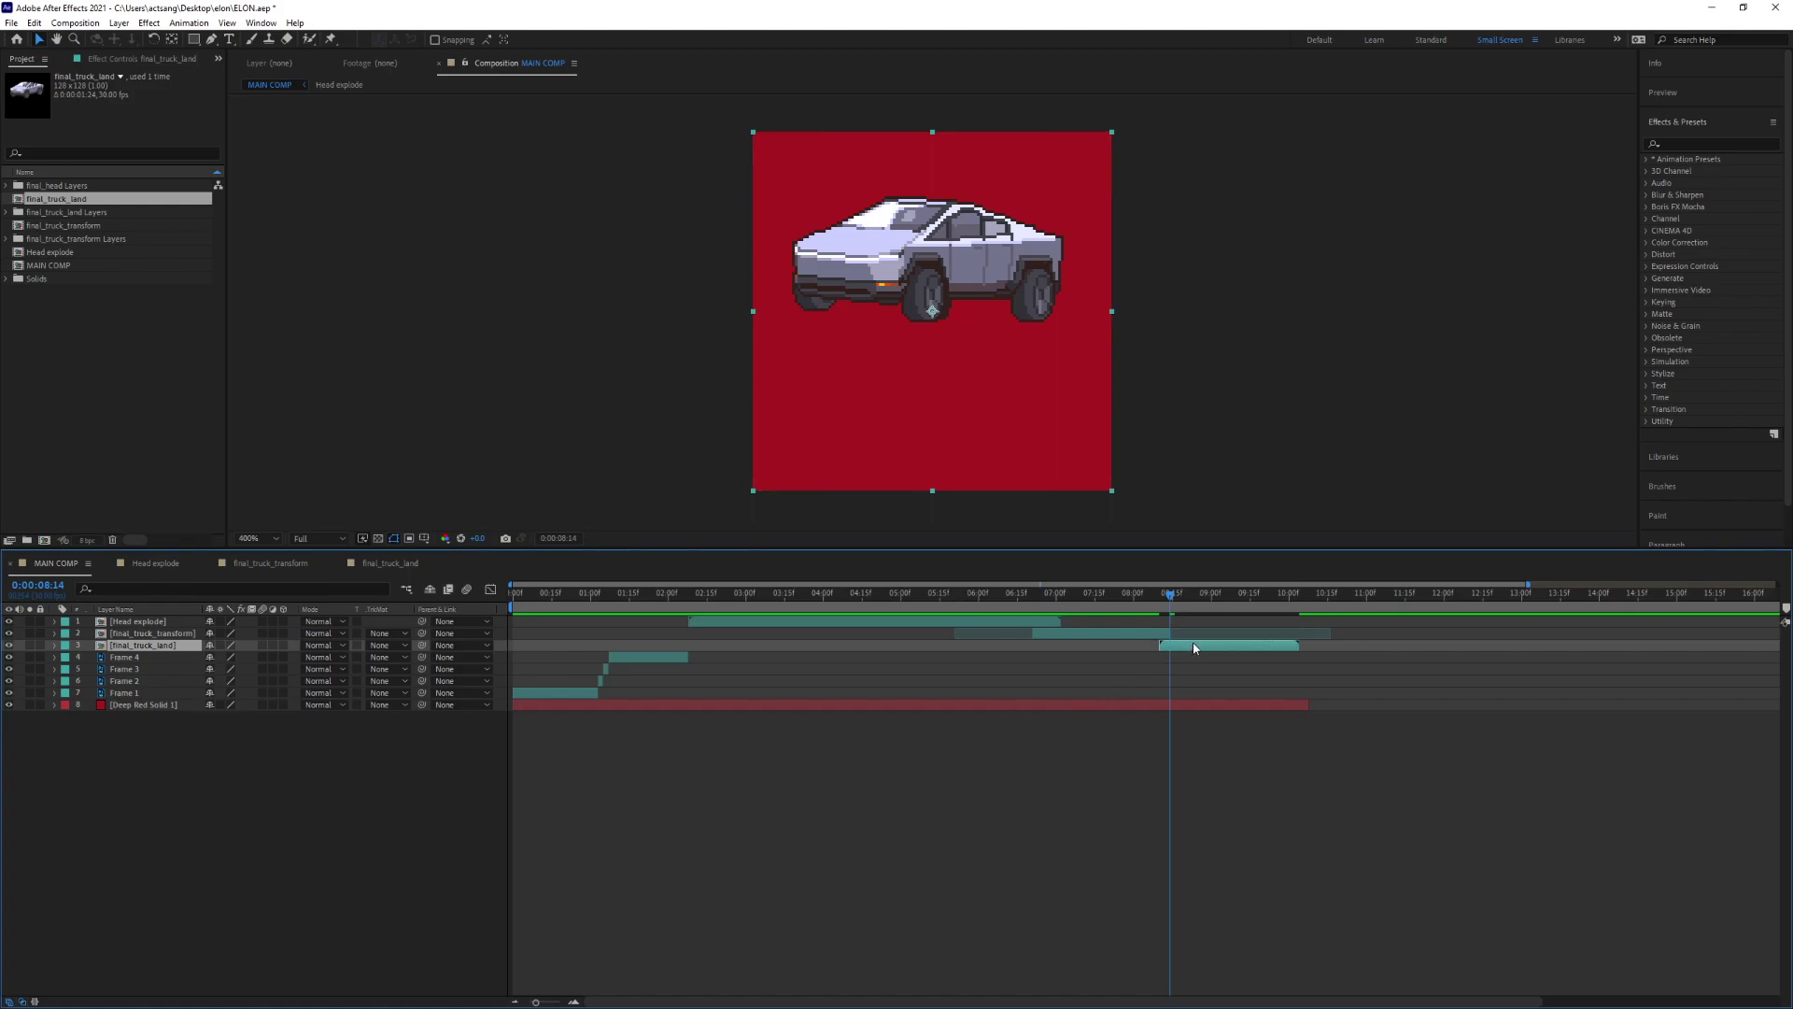
# - Place final_truck_land at the top of the layer stack starting at 0:00:08:14, and preview the transition from 0:00:06:26
pyautogui.moveTo(68, 641); pyautogui.dragTo(126, 619)
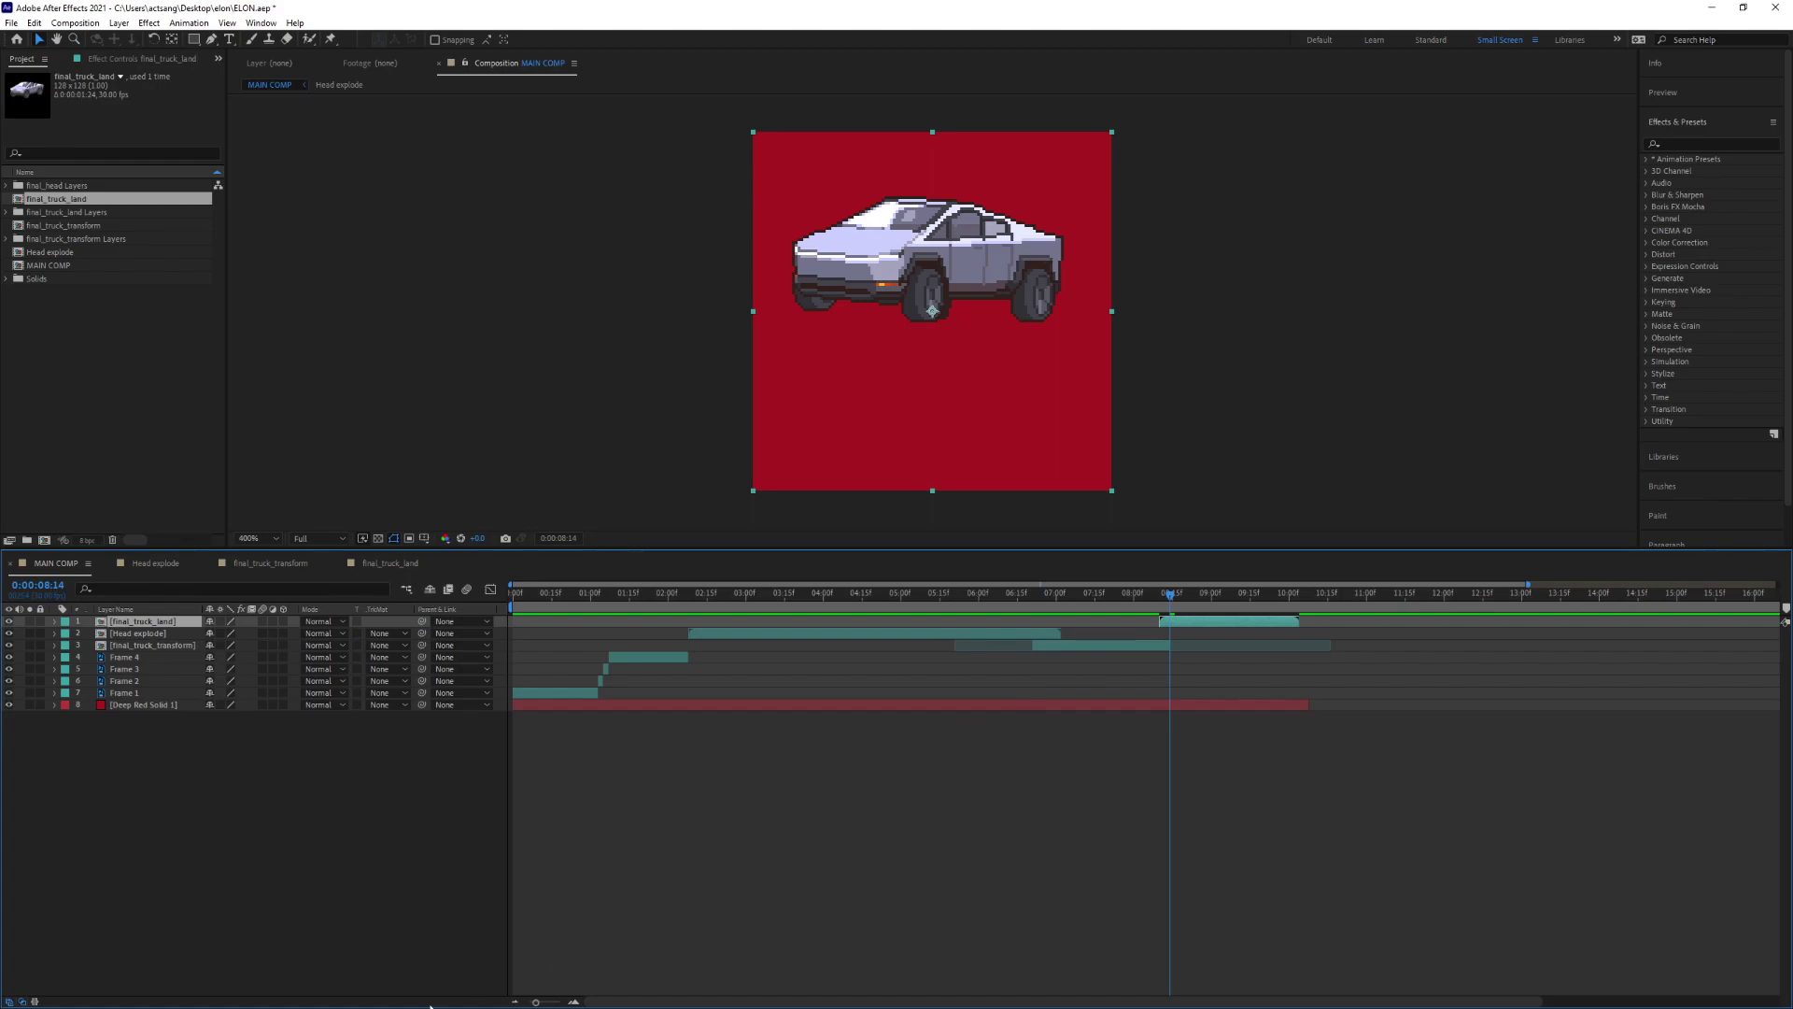
pyautogui.moveTo(543, 1005); pyautogui.dragTo(550, 1006)
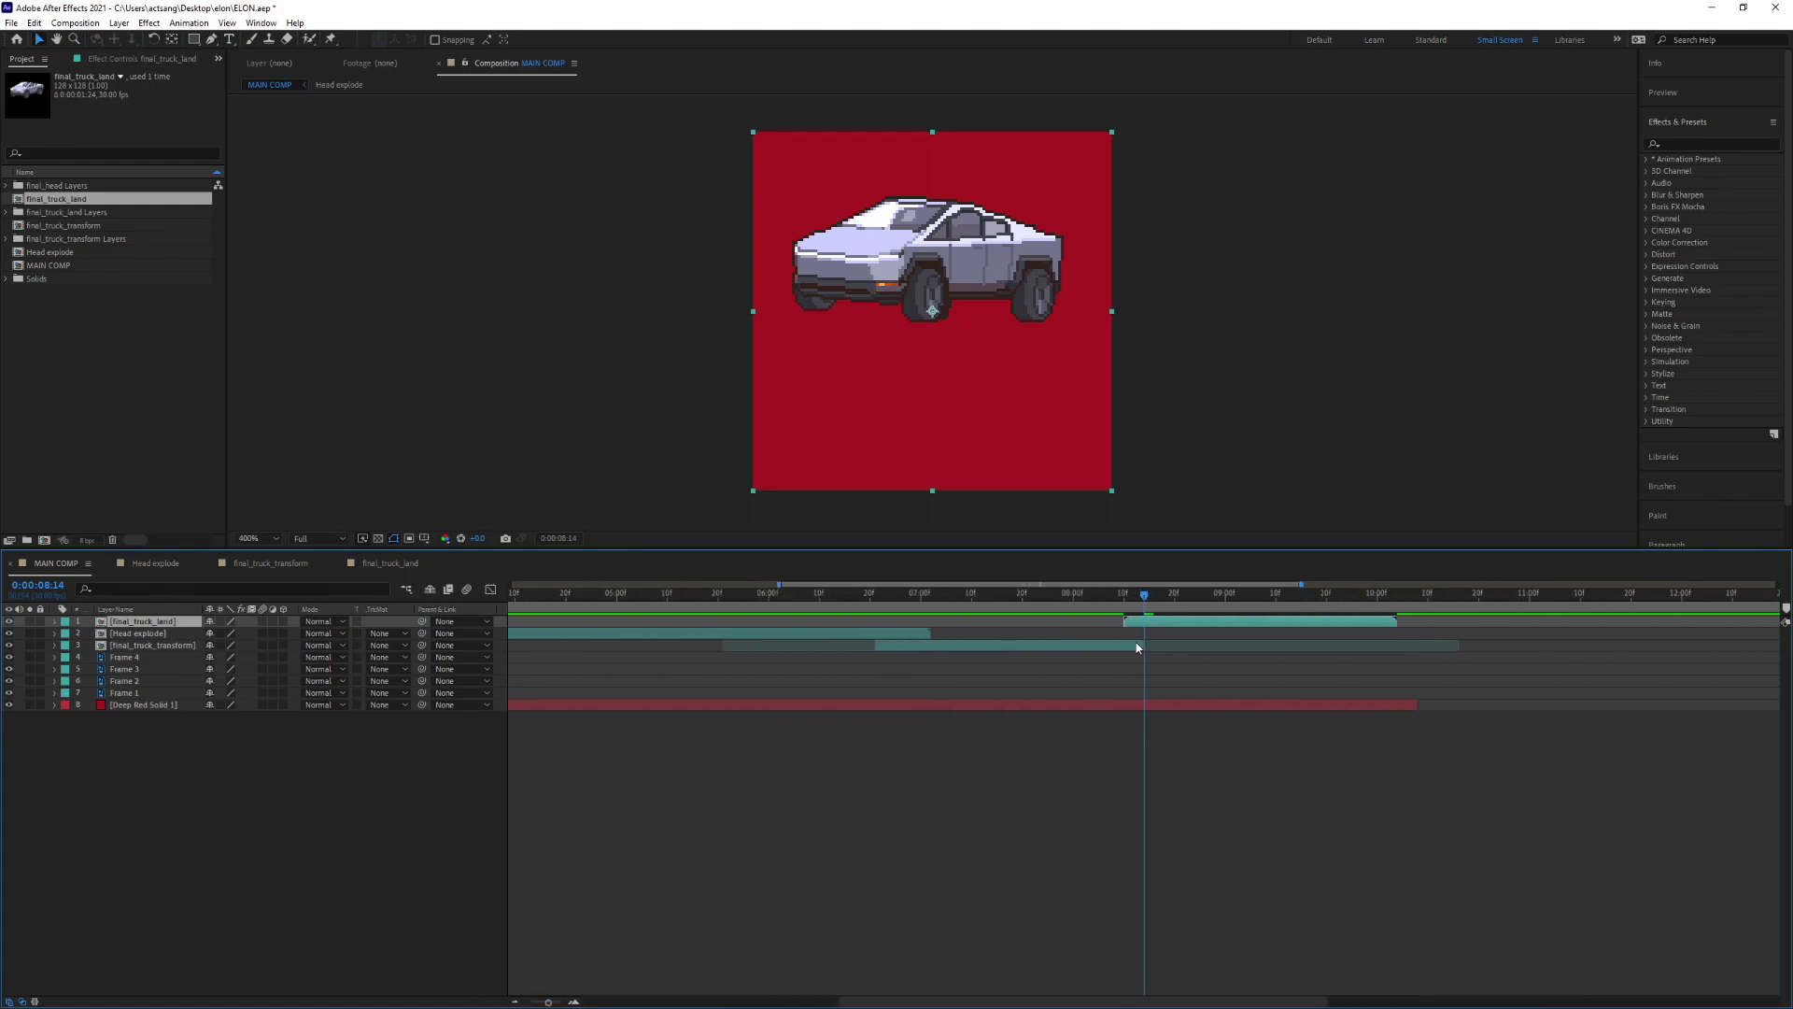
pyautogui.moveTo(1140, 602); pyautogui.dragTo(1202, 621)
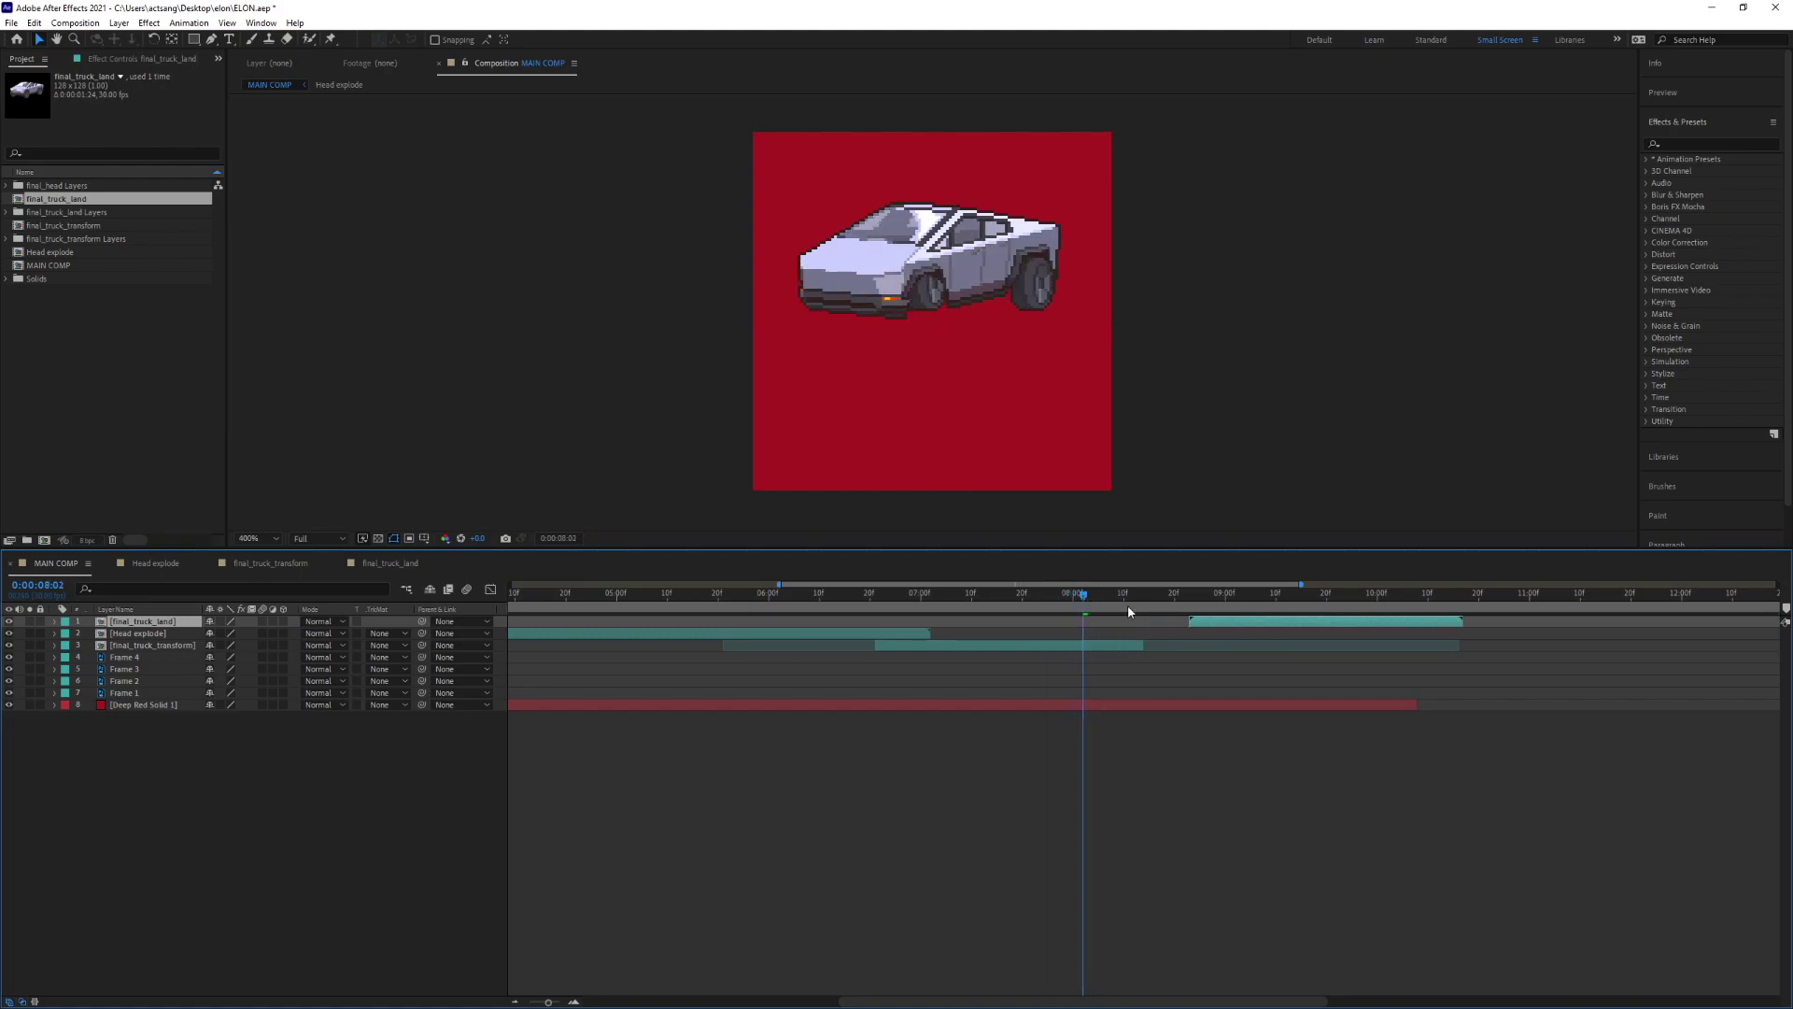
pyautogui.moveTo(1084, 599); pyautogui.dragTo(900, 594)
pyautogui.press('space')
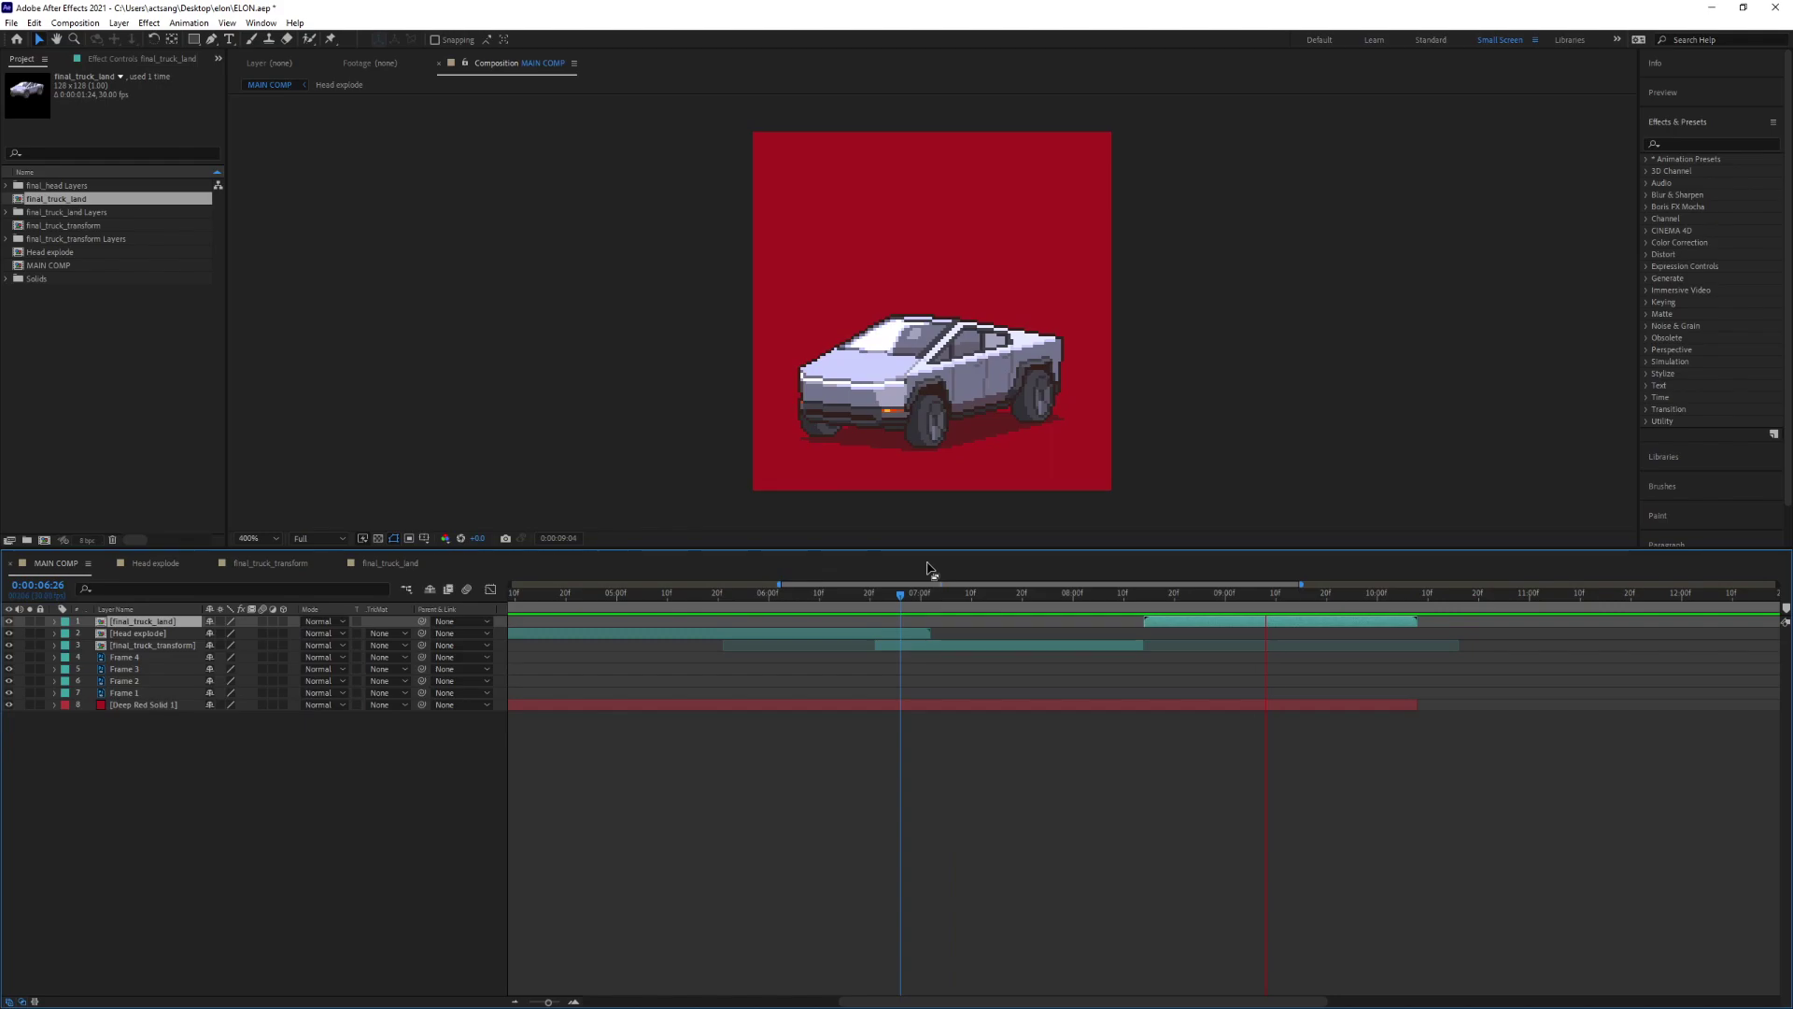
# - Nudge final_truck_land slightly downward at the cut from final_truck_transform and start its Position keyframes at 0:00:08:15
pyautogui.moveTo(1306, 595); pyautogui.dragTo(1092, 598)
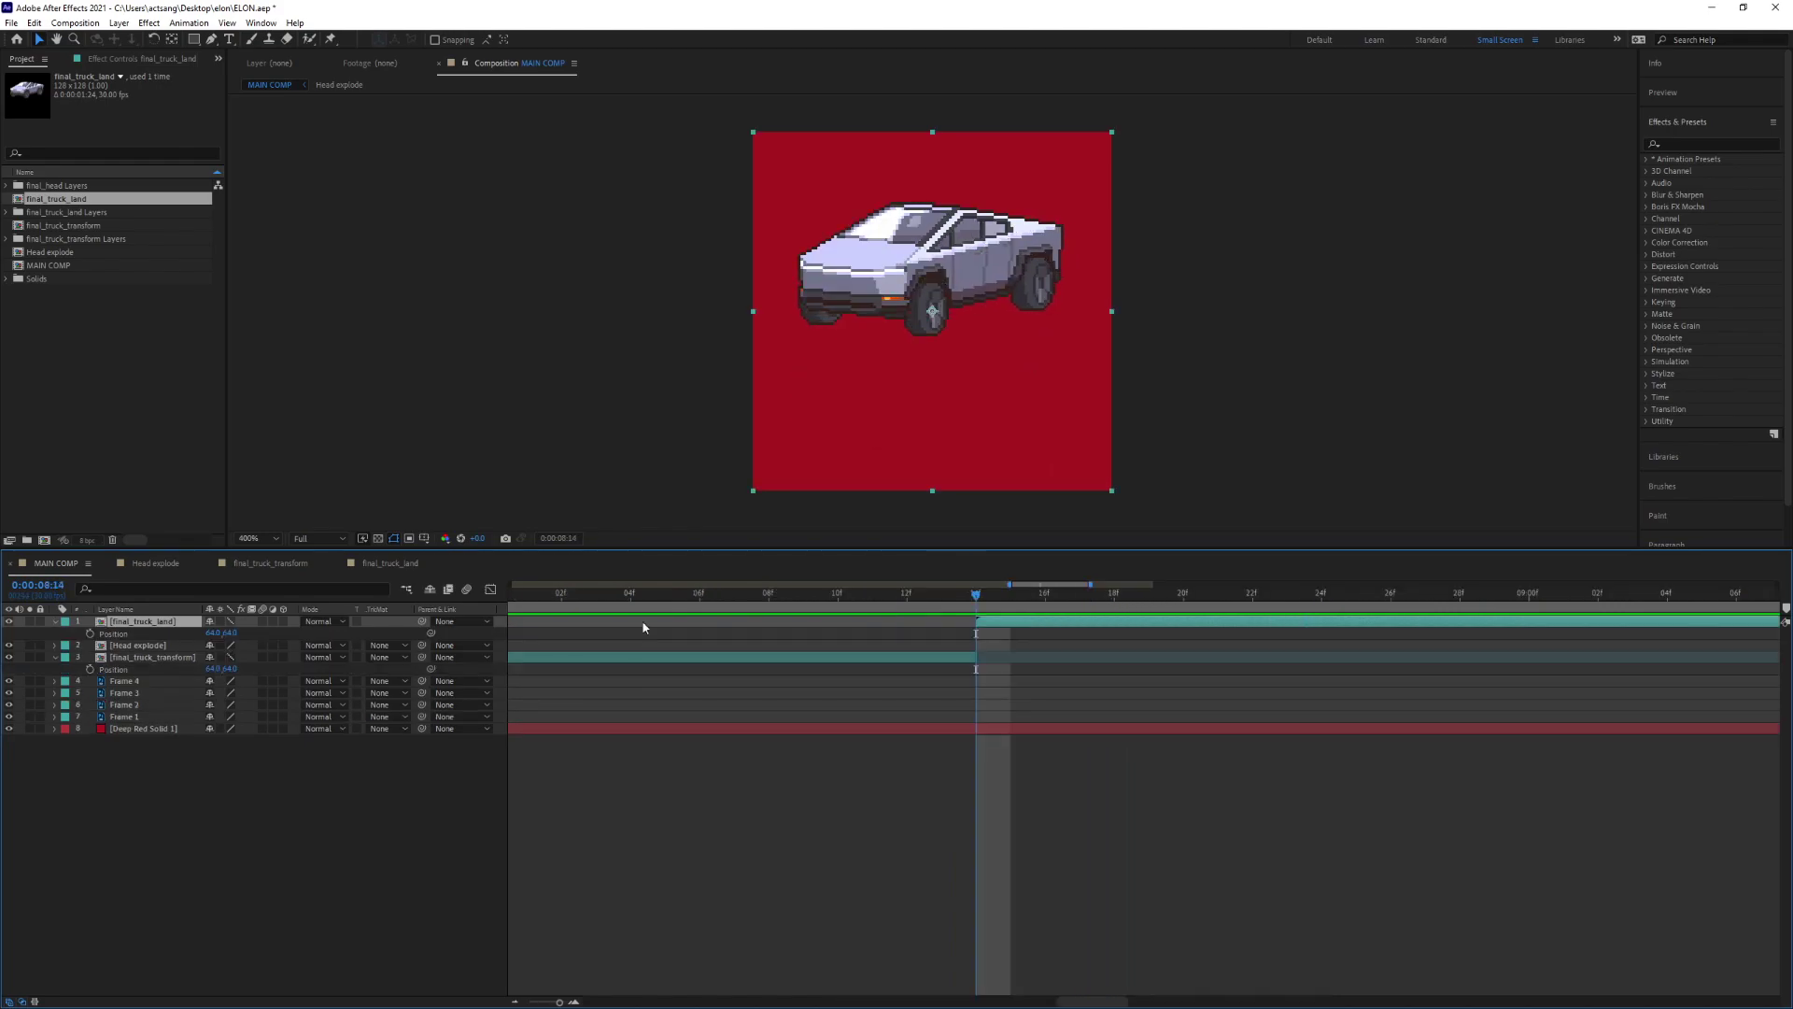
pyautogui.press('Down')
pyautogui.press('Down')
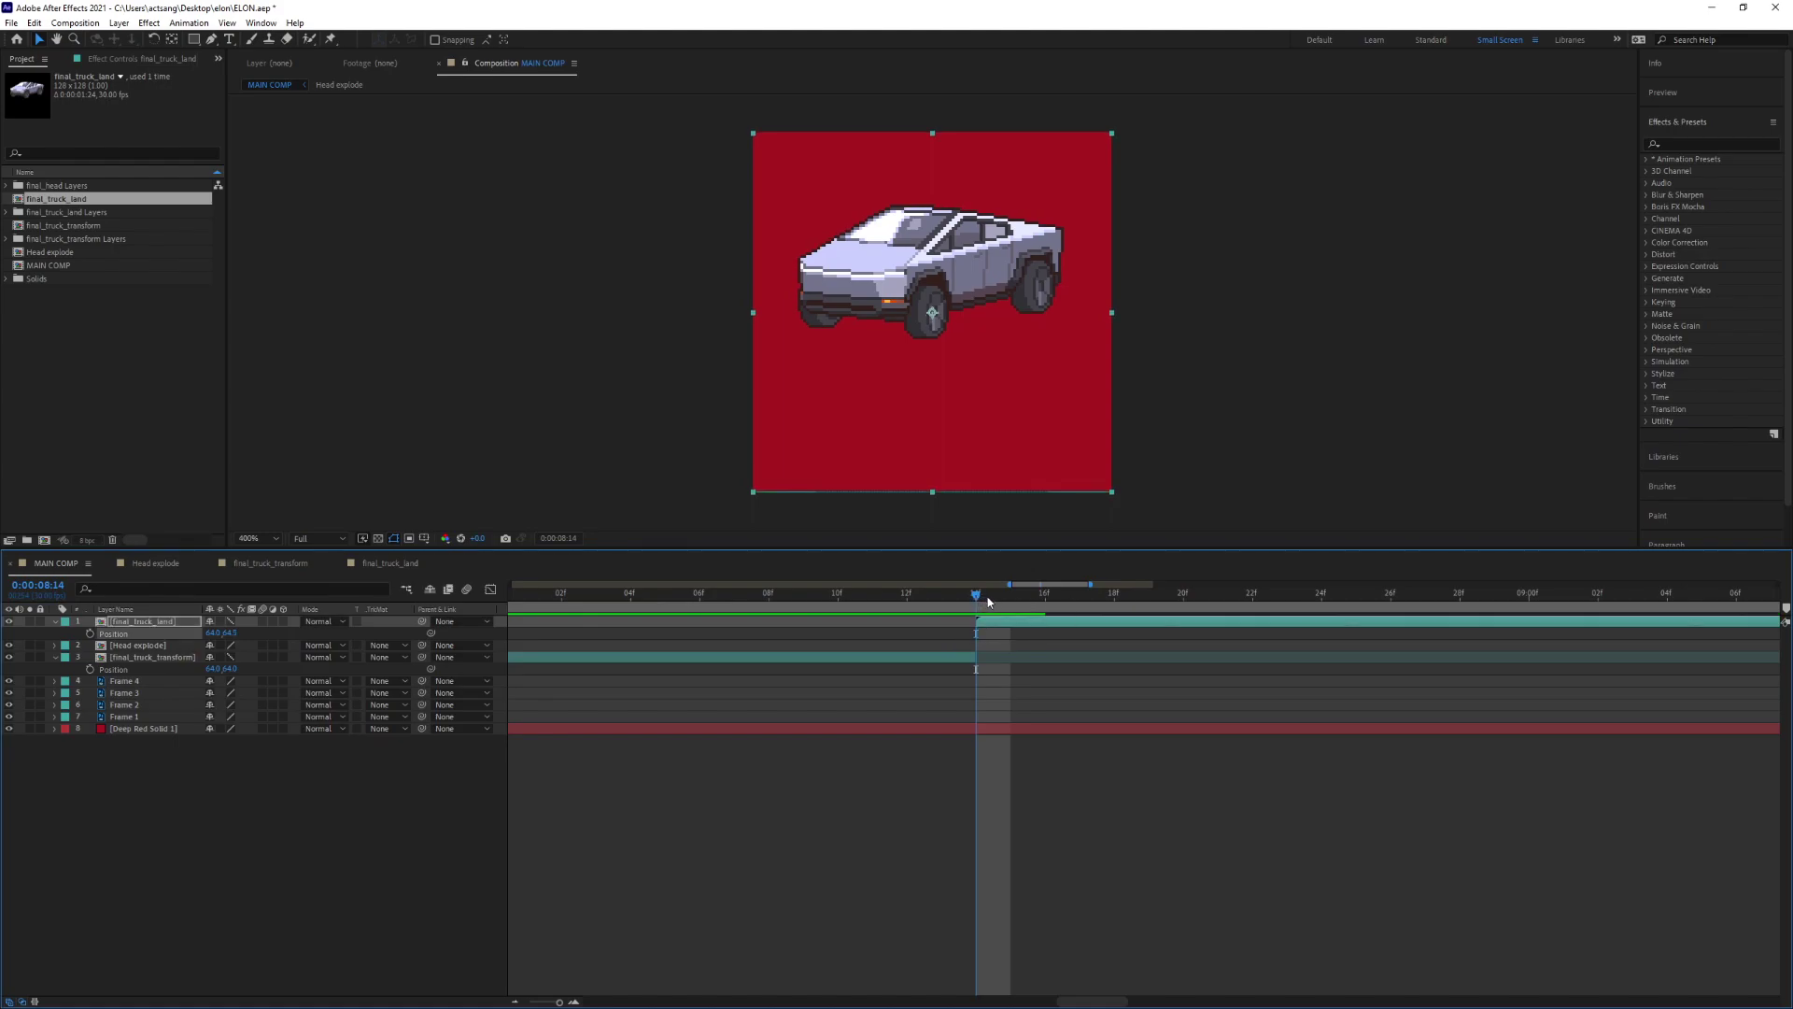
pyautogui.press('pagedown')
pyautogui.click(1043, 601)
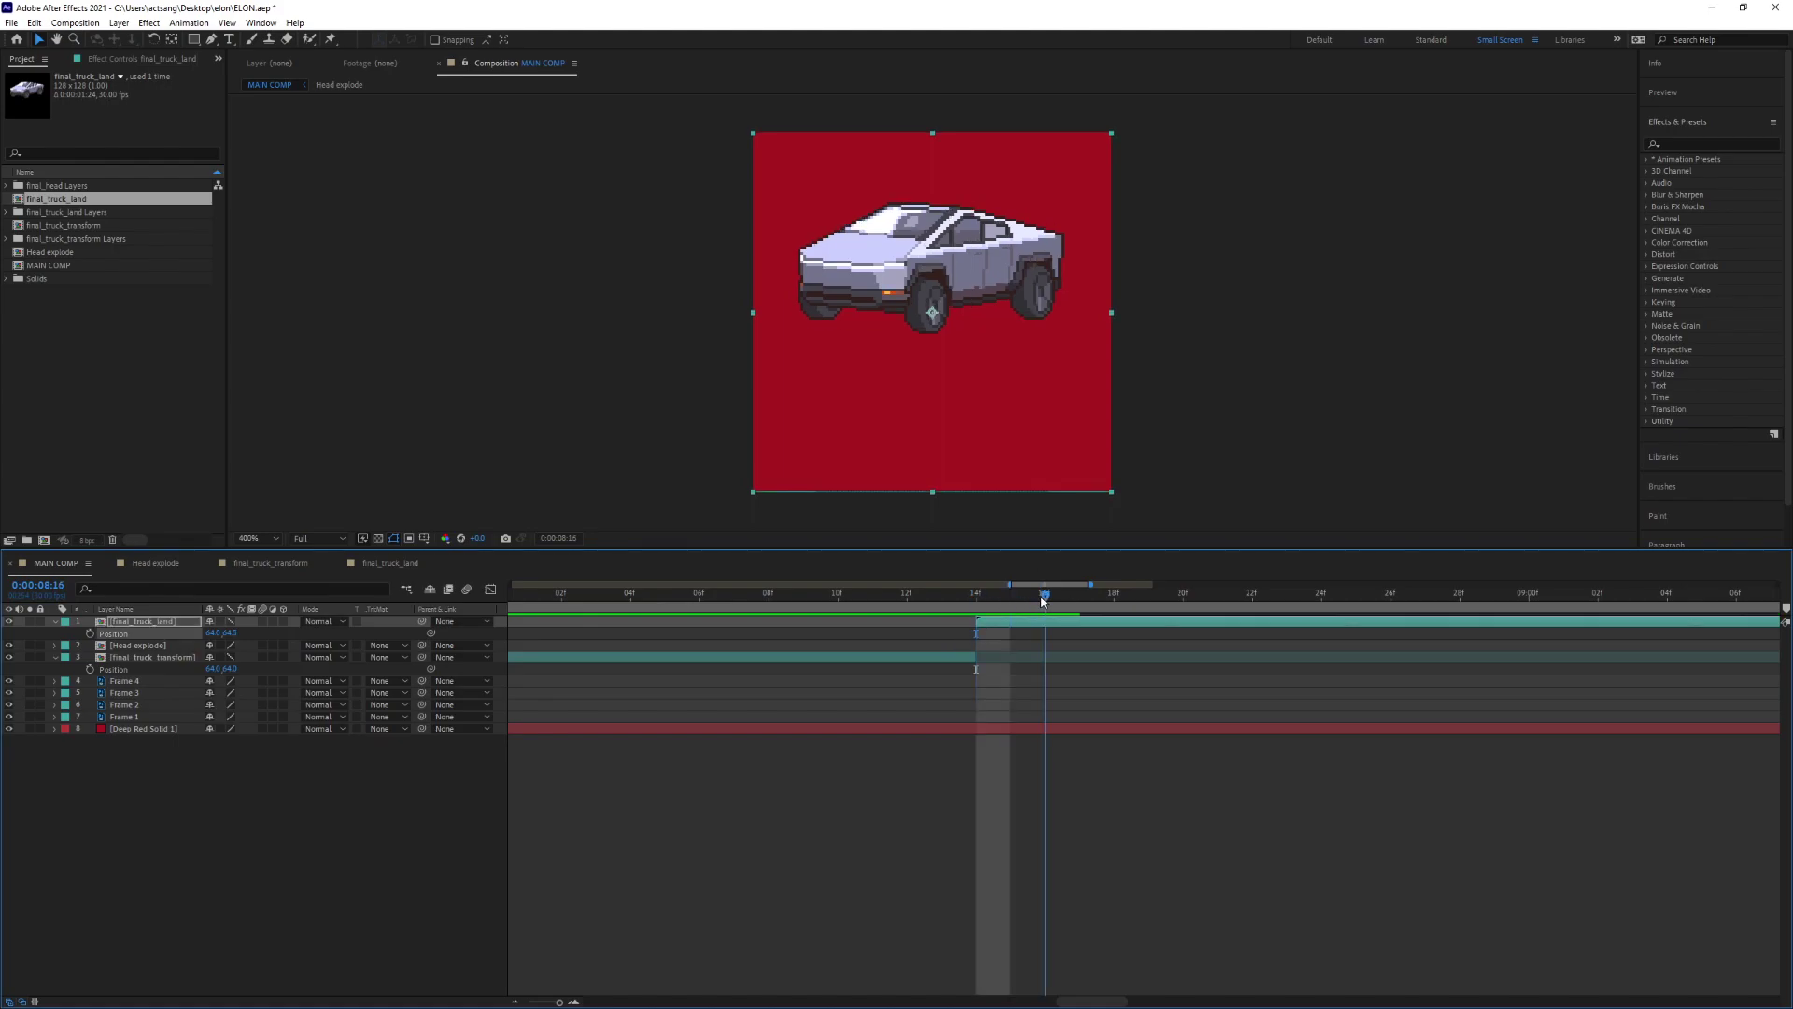
pyautogui.click(90, 633)
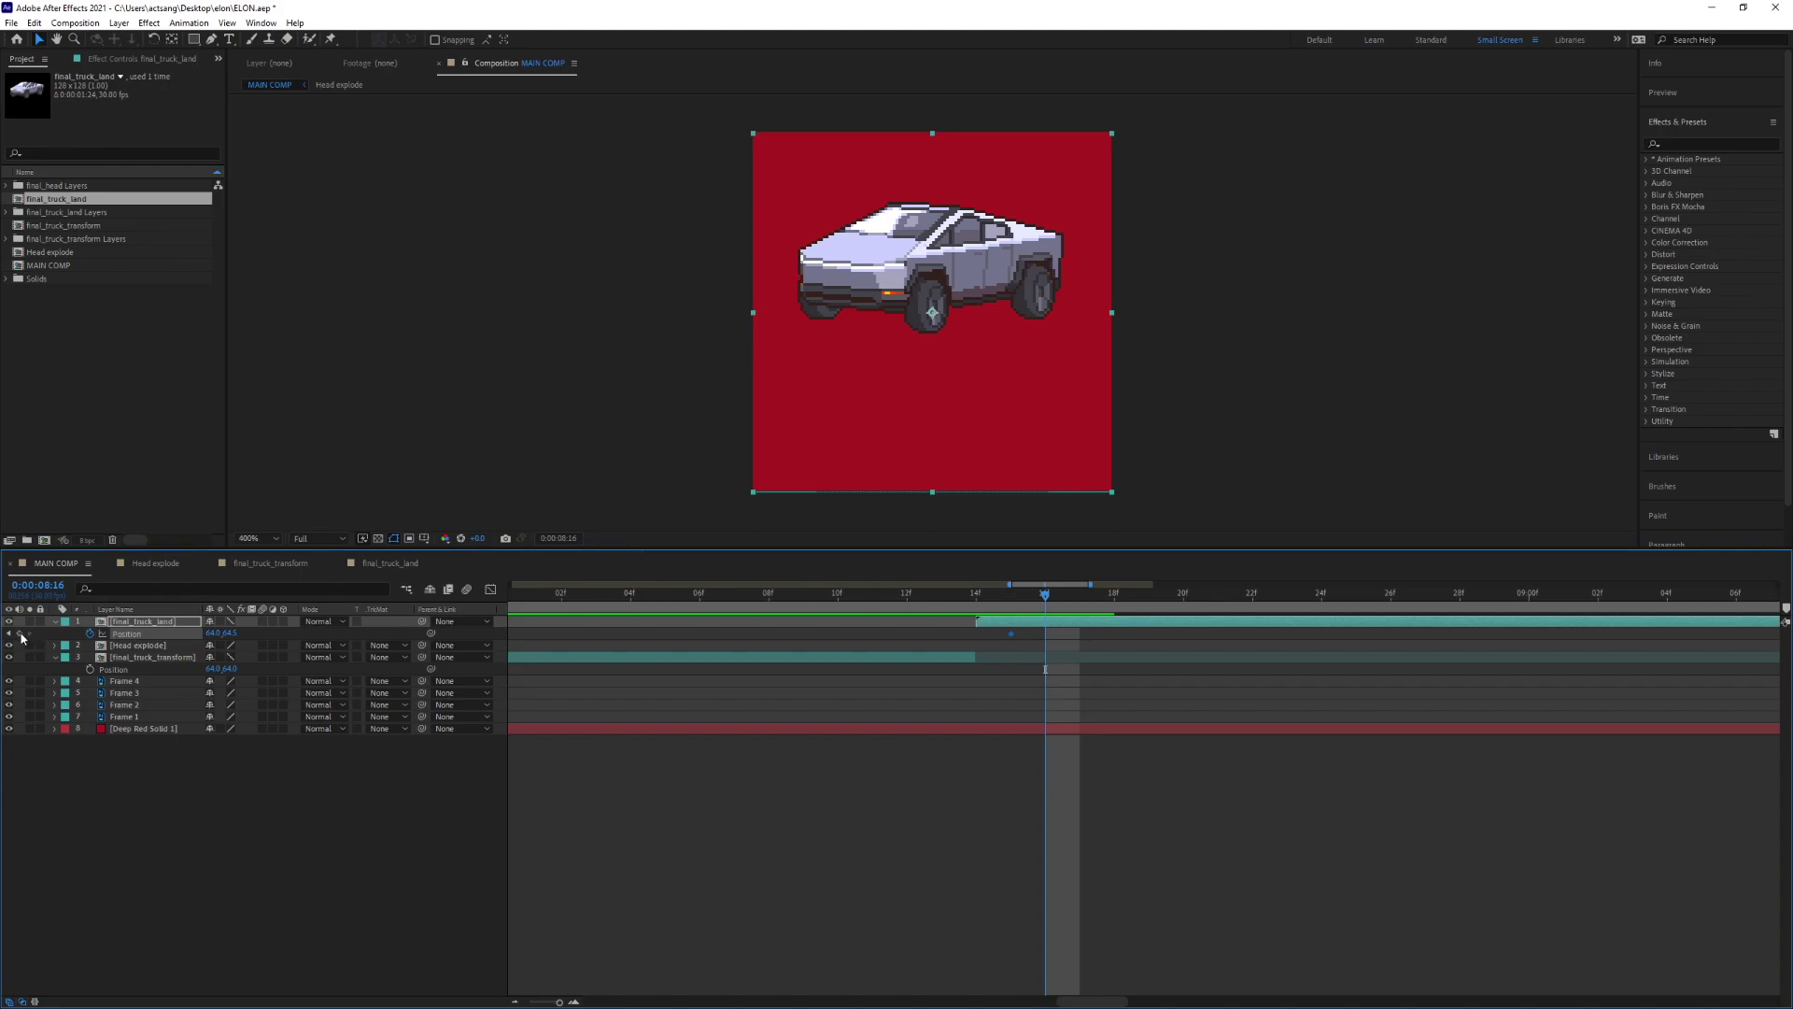
# - Step final_truck_land downward with Position keyframes at 0:00:08:16 and 0:00:08:18, holding its position with a keyframe at 0:00:08:17
pyautogui.press('Down')
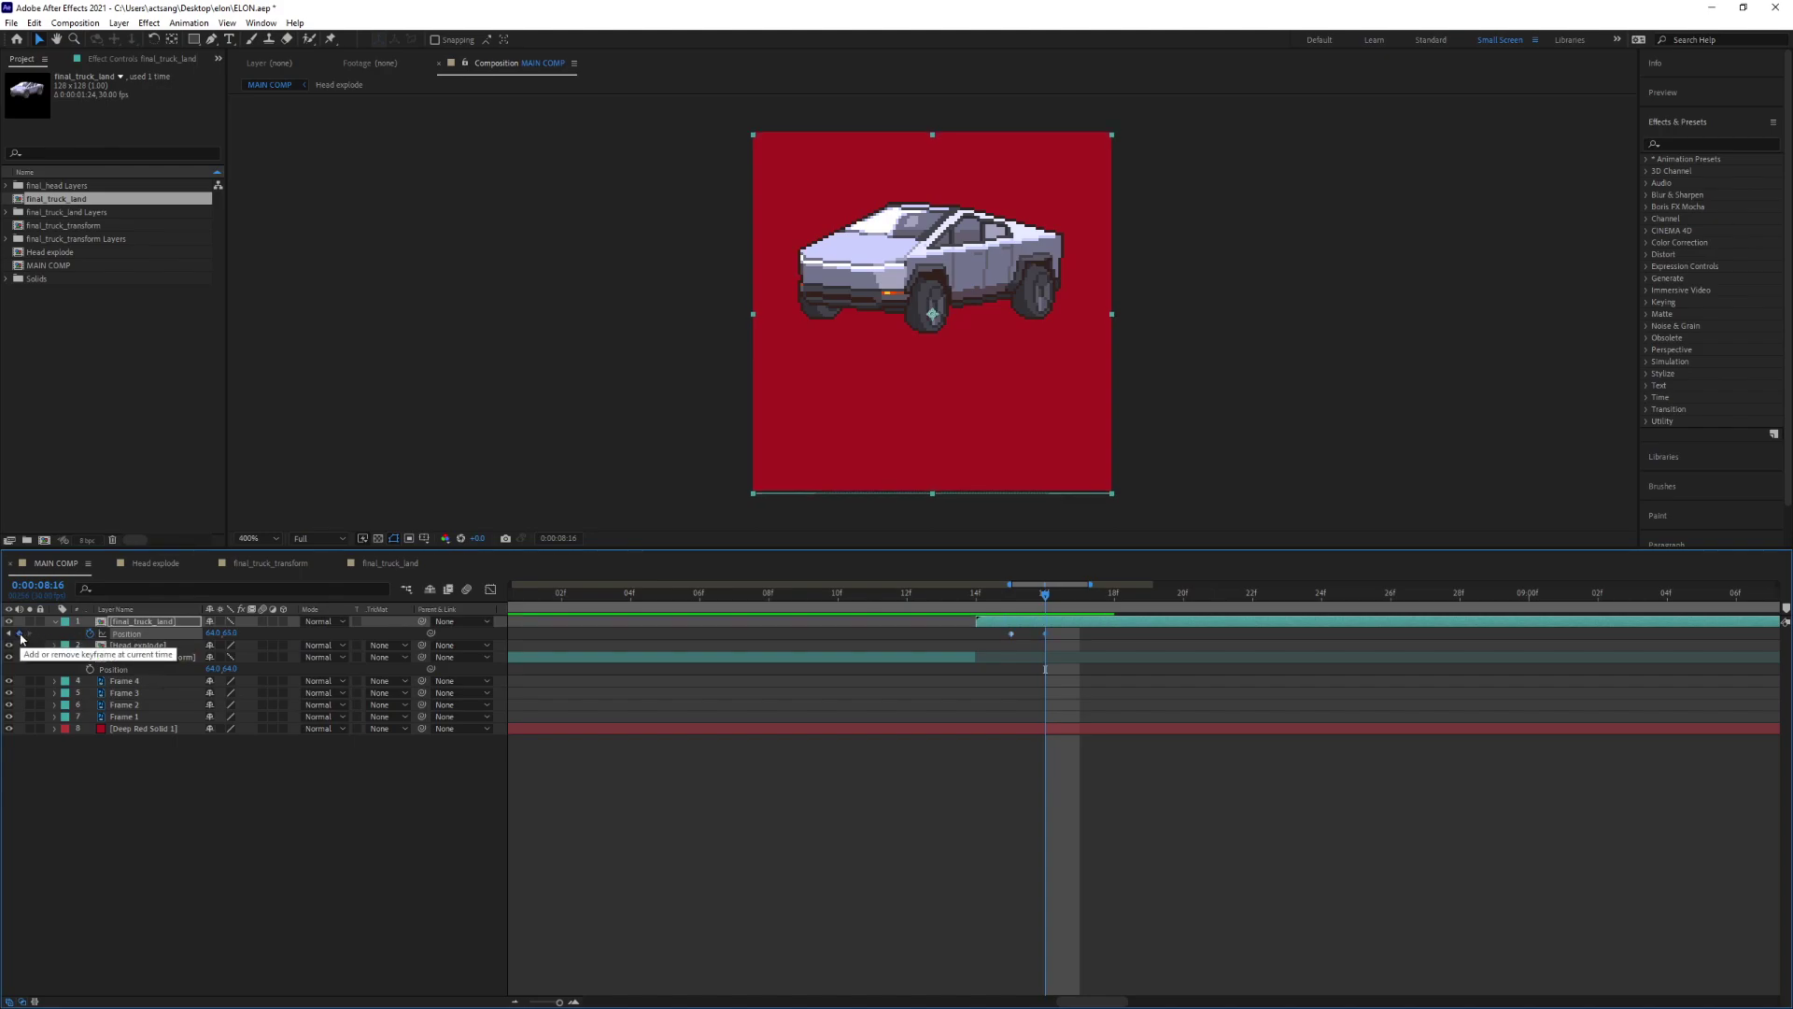
pyautogui.press('Down')
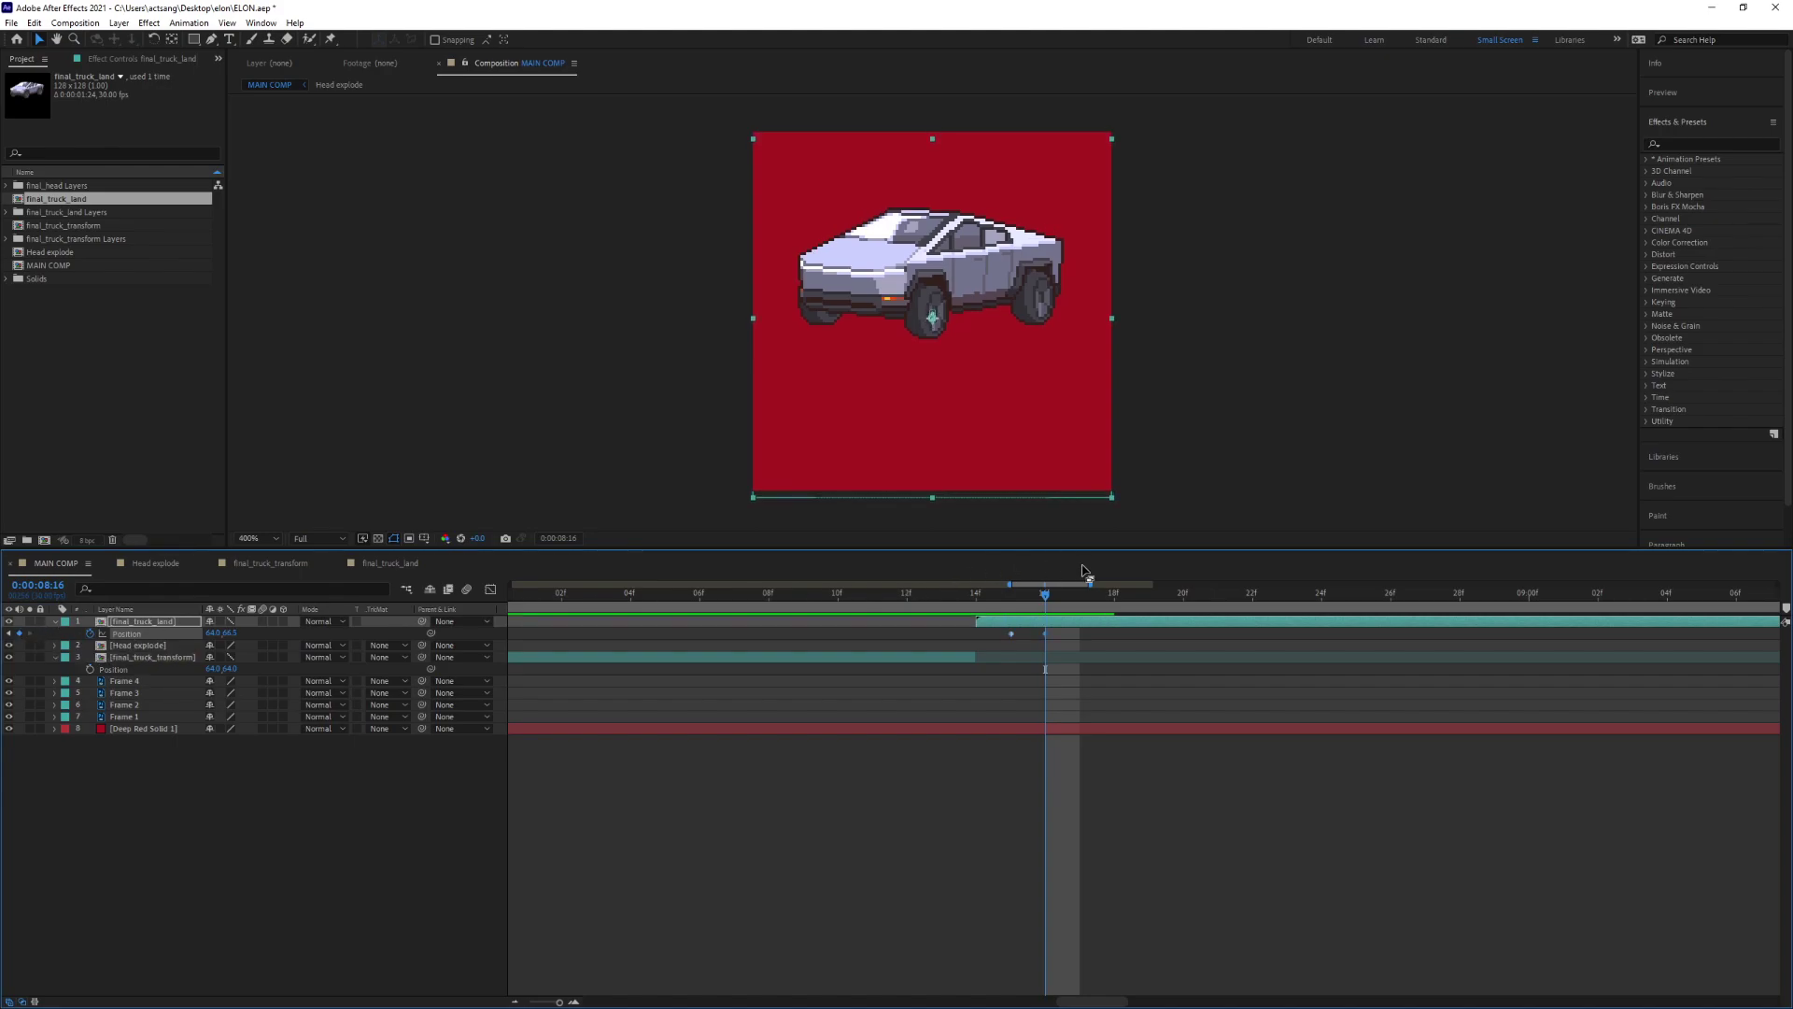
pyautogui.moveTo(1050, 595); pyautogui.dragTo(1074, 594)
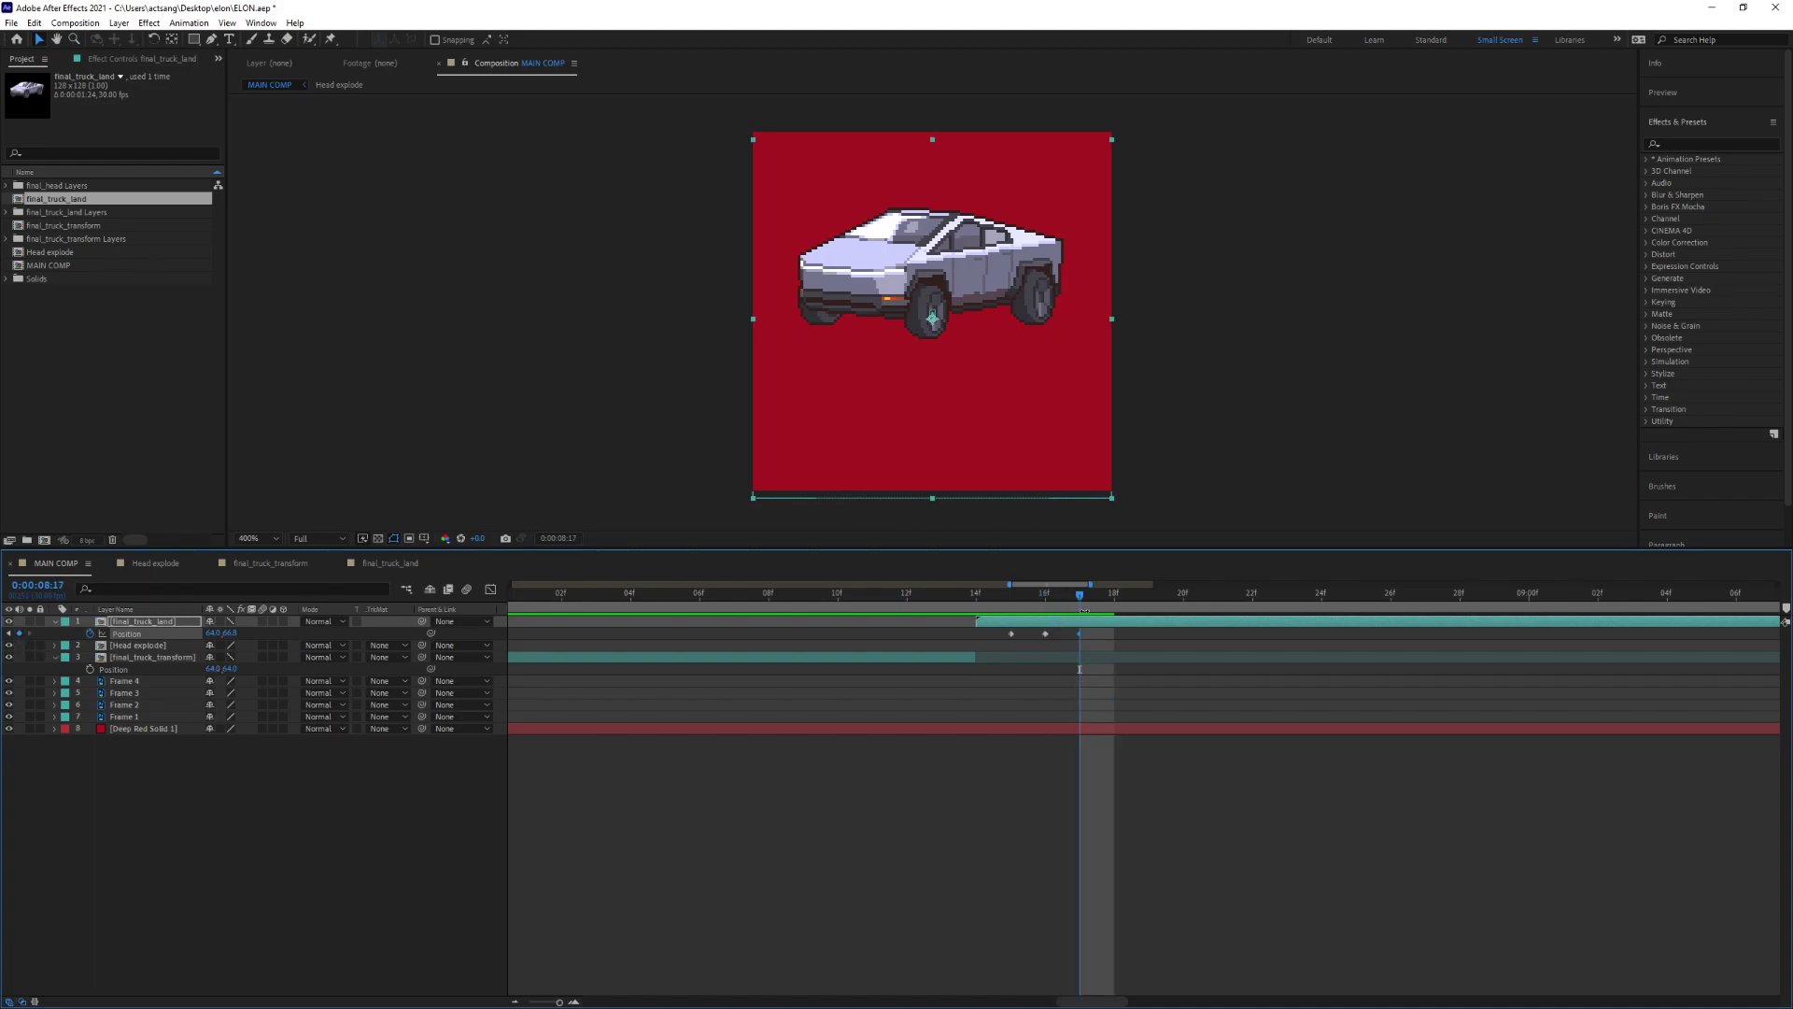
pyautogui.moveTo(1081, 599); pyautogui.dragTo(1115, 602)
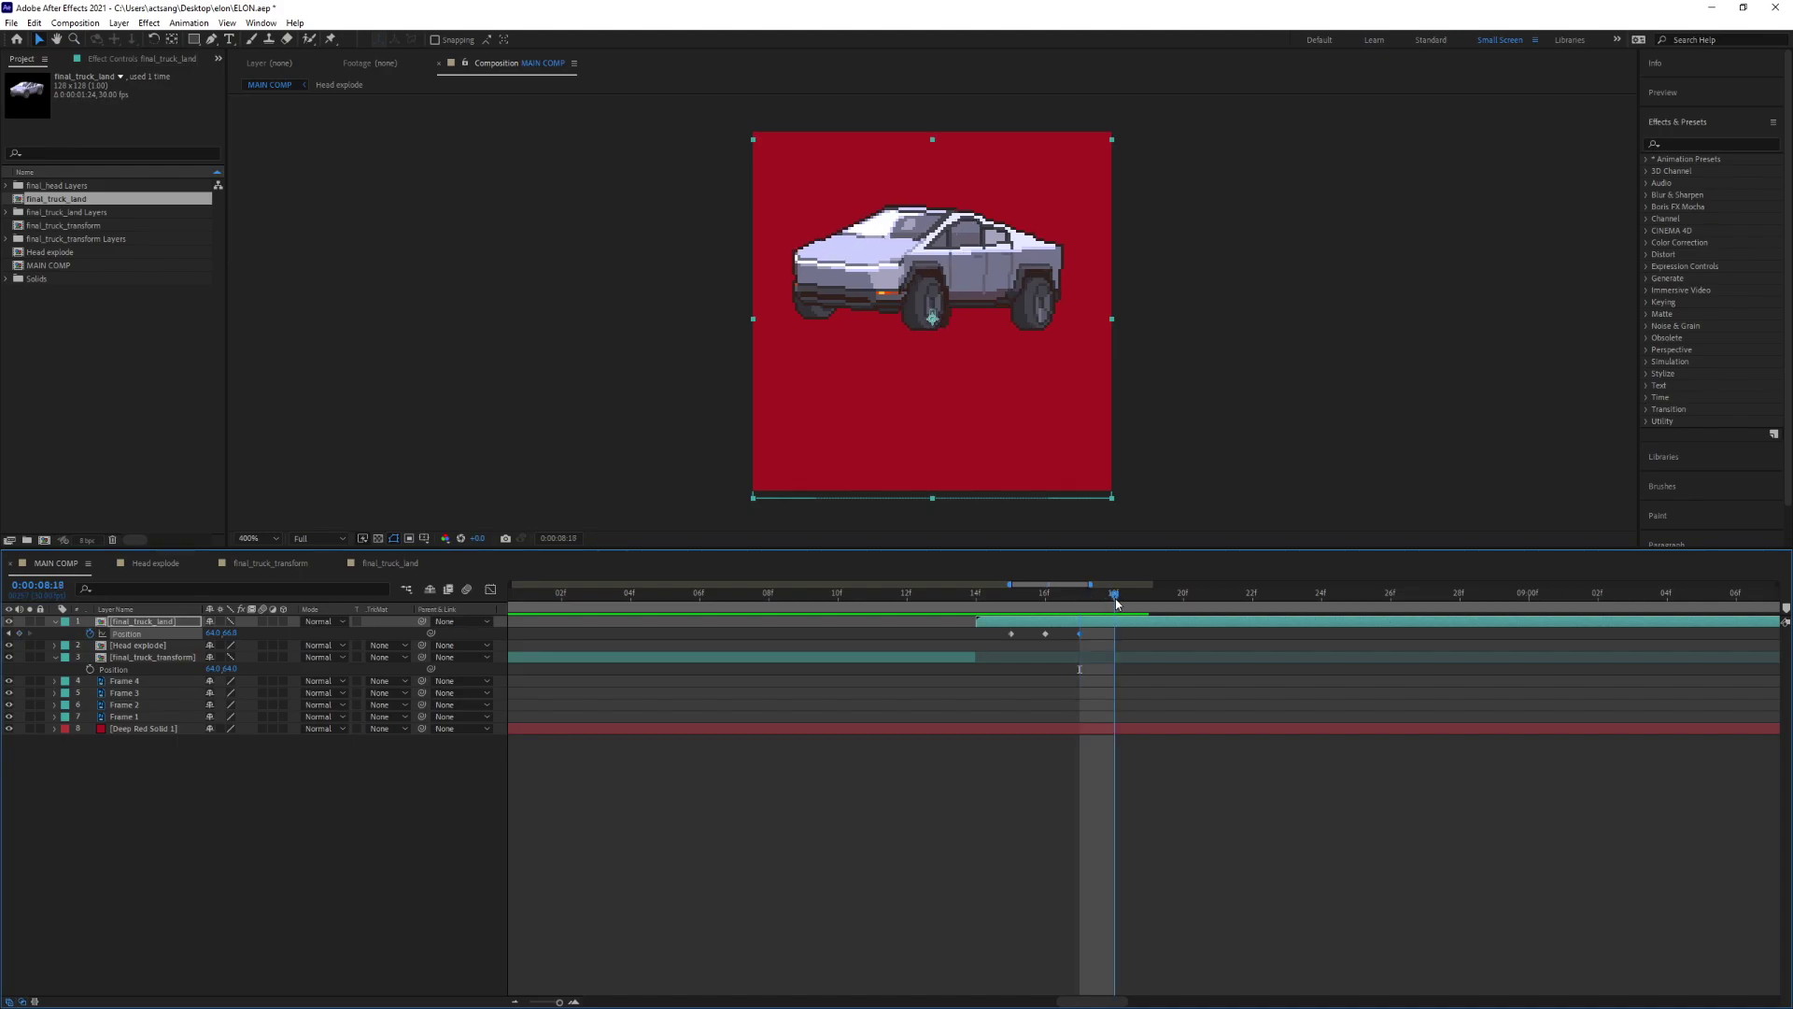
pyautogui.press('Down')
pyautogui.press('Down')
pyautogui.press('Down')
pyautogui.press('Down')
pyautogui.press('Down')
pyautogui.press('Down')
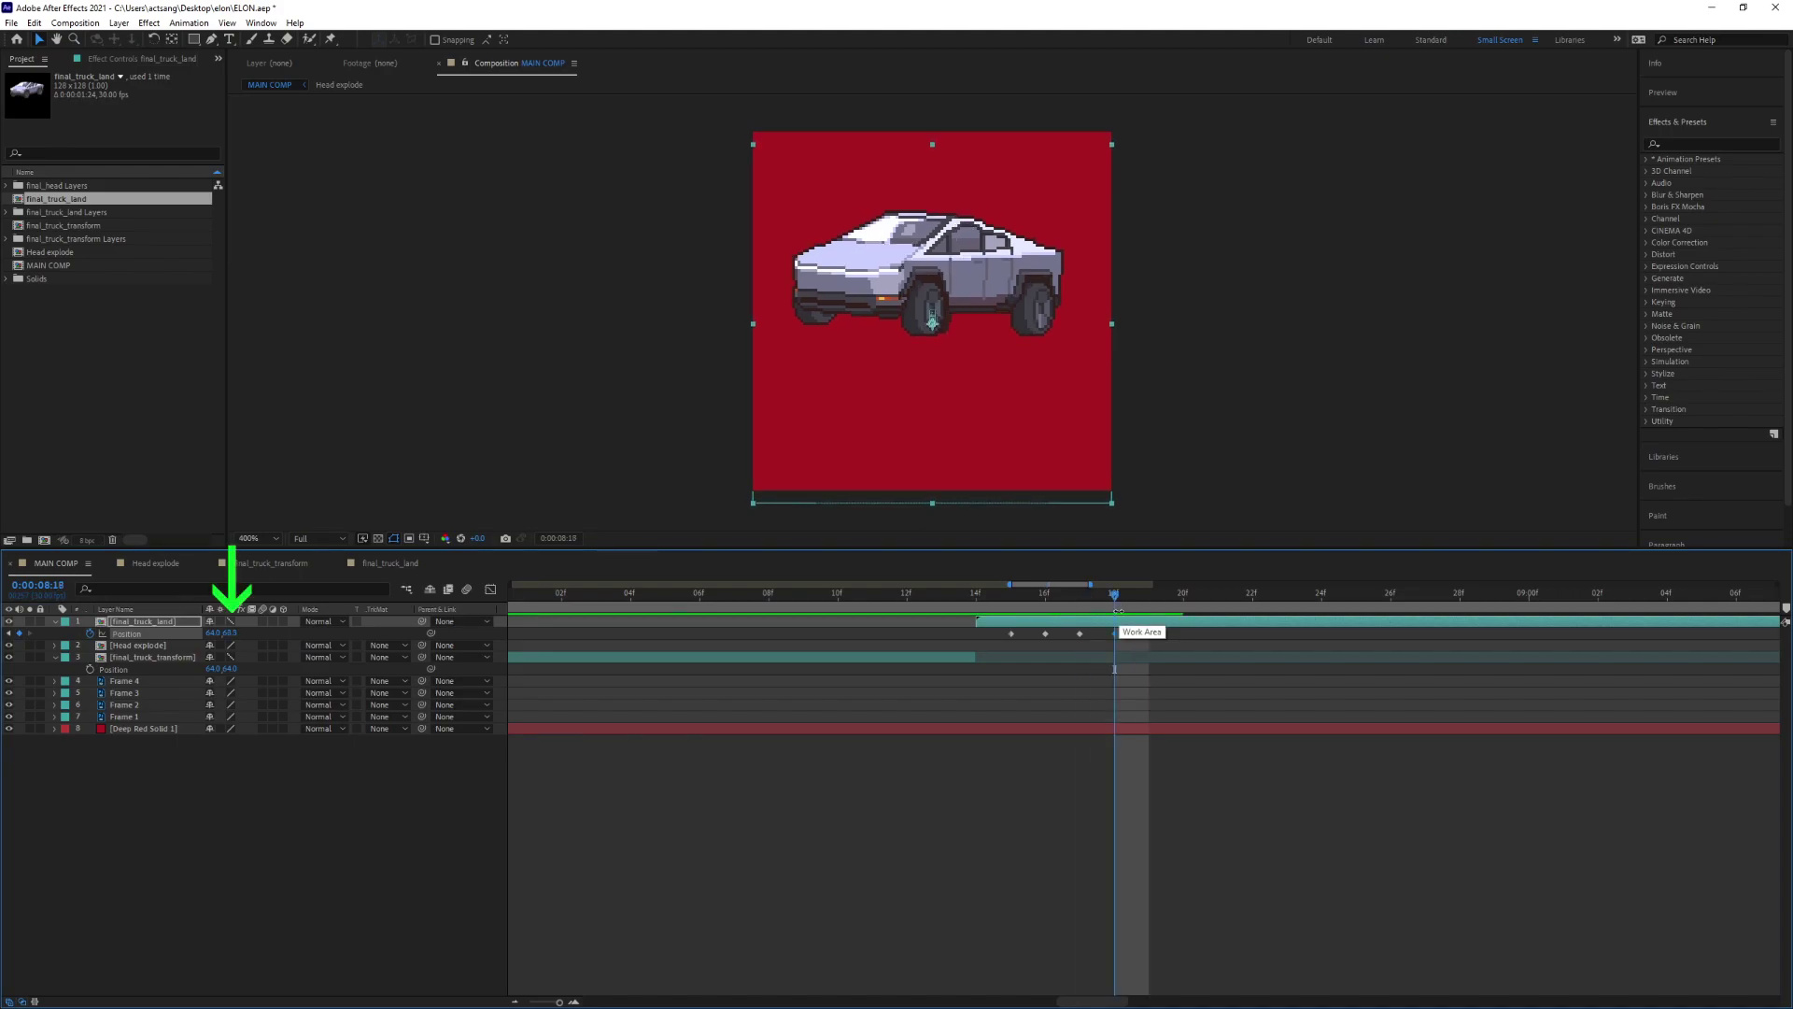
# - Hold final_truck_land's position with a keyframe at 0:00:08:19, and lower it to 64.0, 70.5 at 0:00:08:20
pyautogui.moveTo(1117, 598); pyautogui.dragTo(1150, 595)
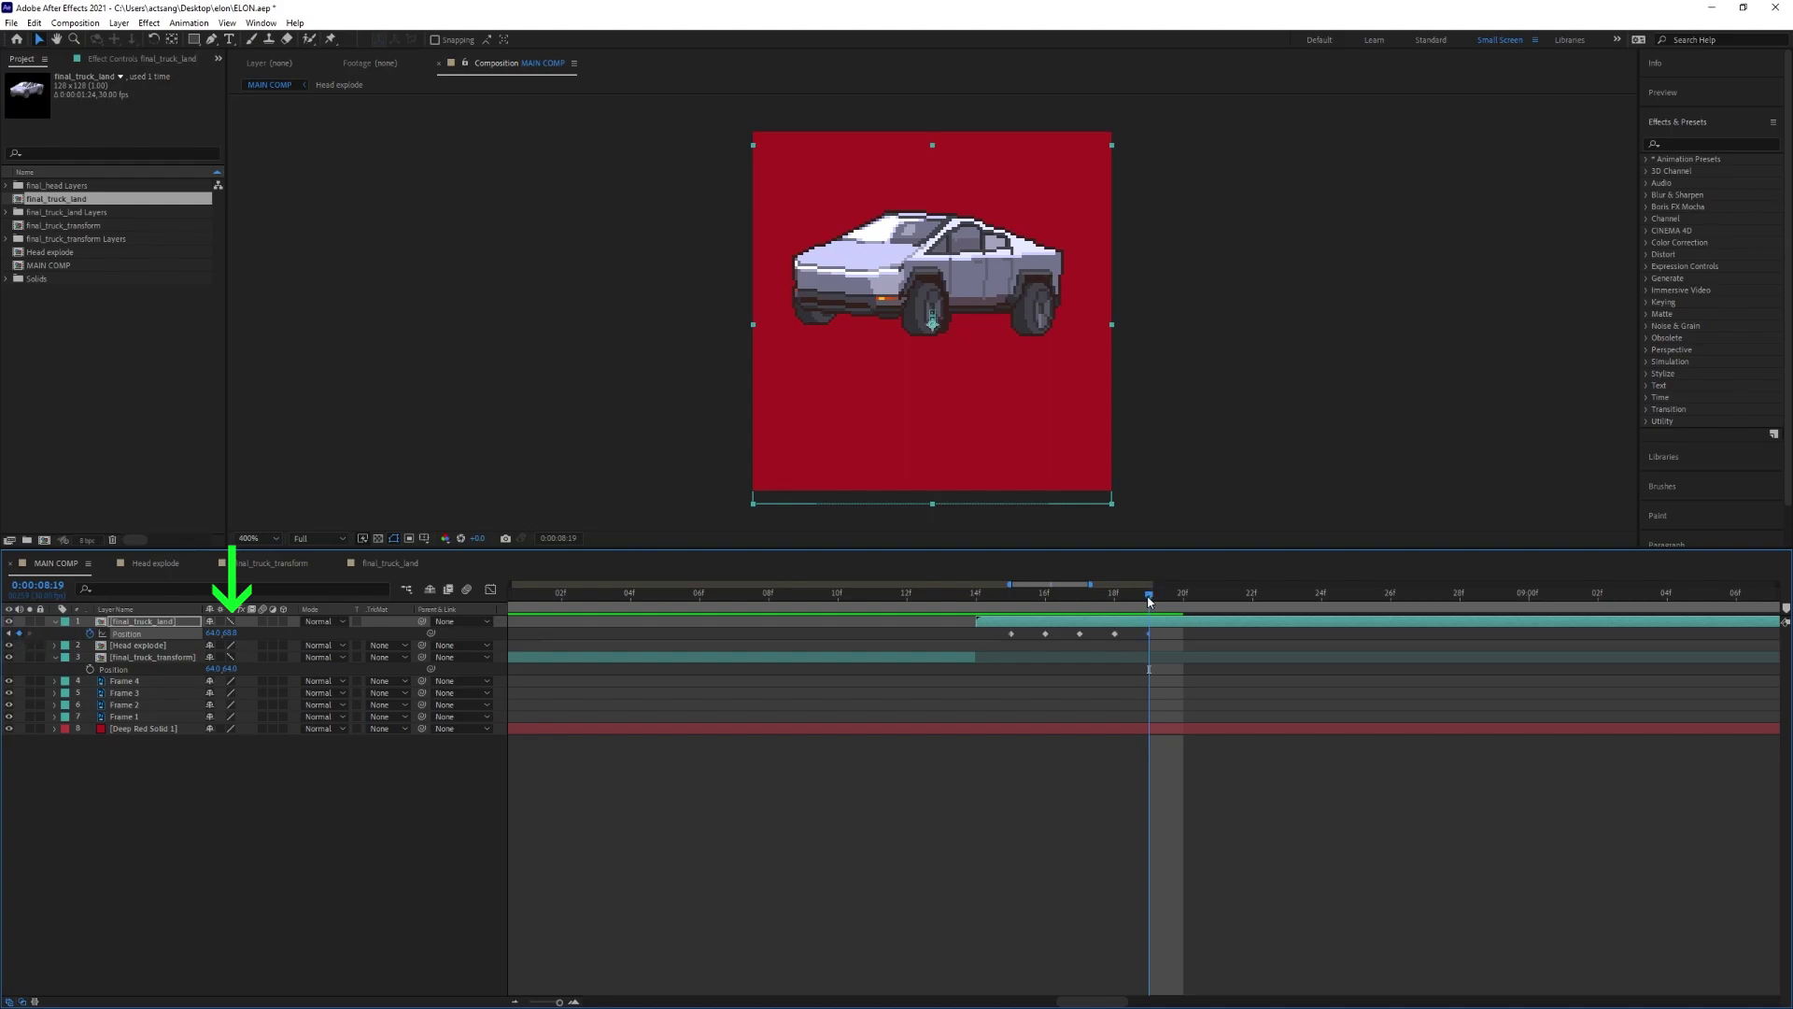
pyautogui.moveTo(1150, 600)
pyautogui.mouseDown()
pyautogui.moveTo(1196, 602)
pyautogui.moveTo(1151, 598)
pyautogui.moveTo(1174, 599)
pyautogui.mouseUp()
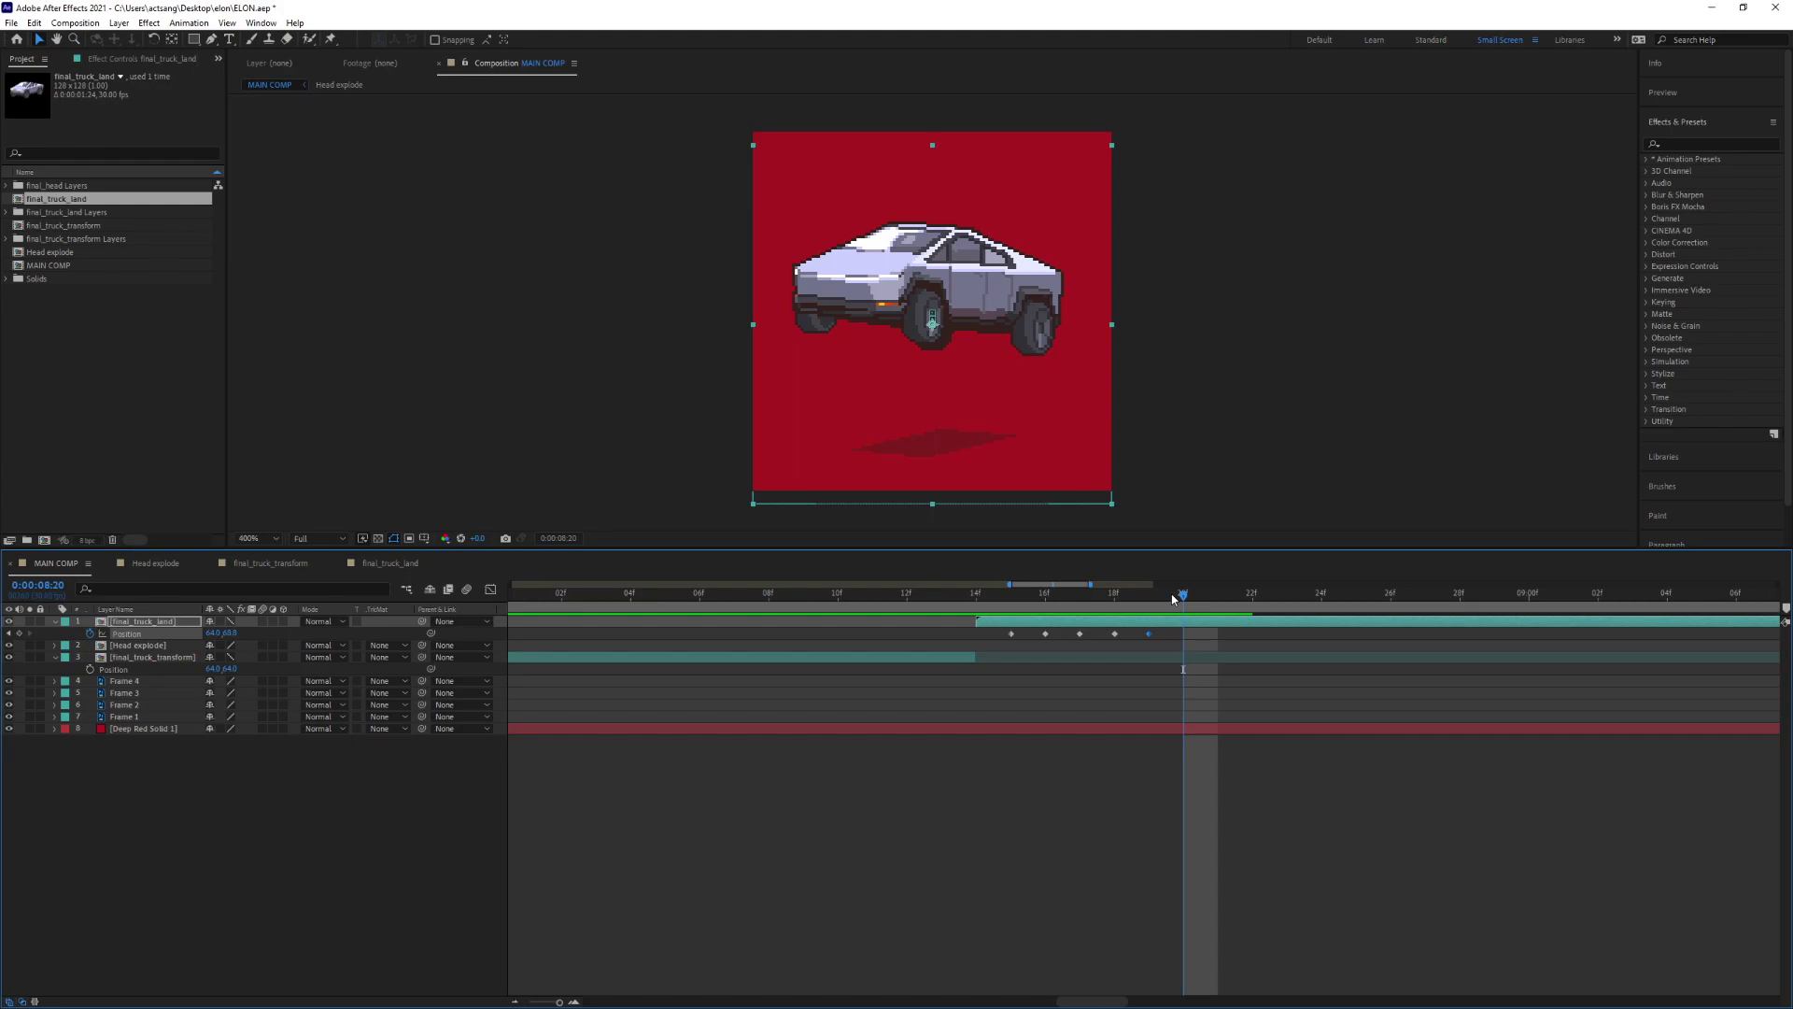
pyautogui.press('Down')
pyautogui.press('Down')
pyautogui.press('Down')
pyautogui.press('Down')
pyautogui.press('Down')
pyautogui.press('Down')
pyautogui.press('Down')
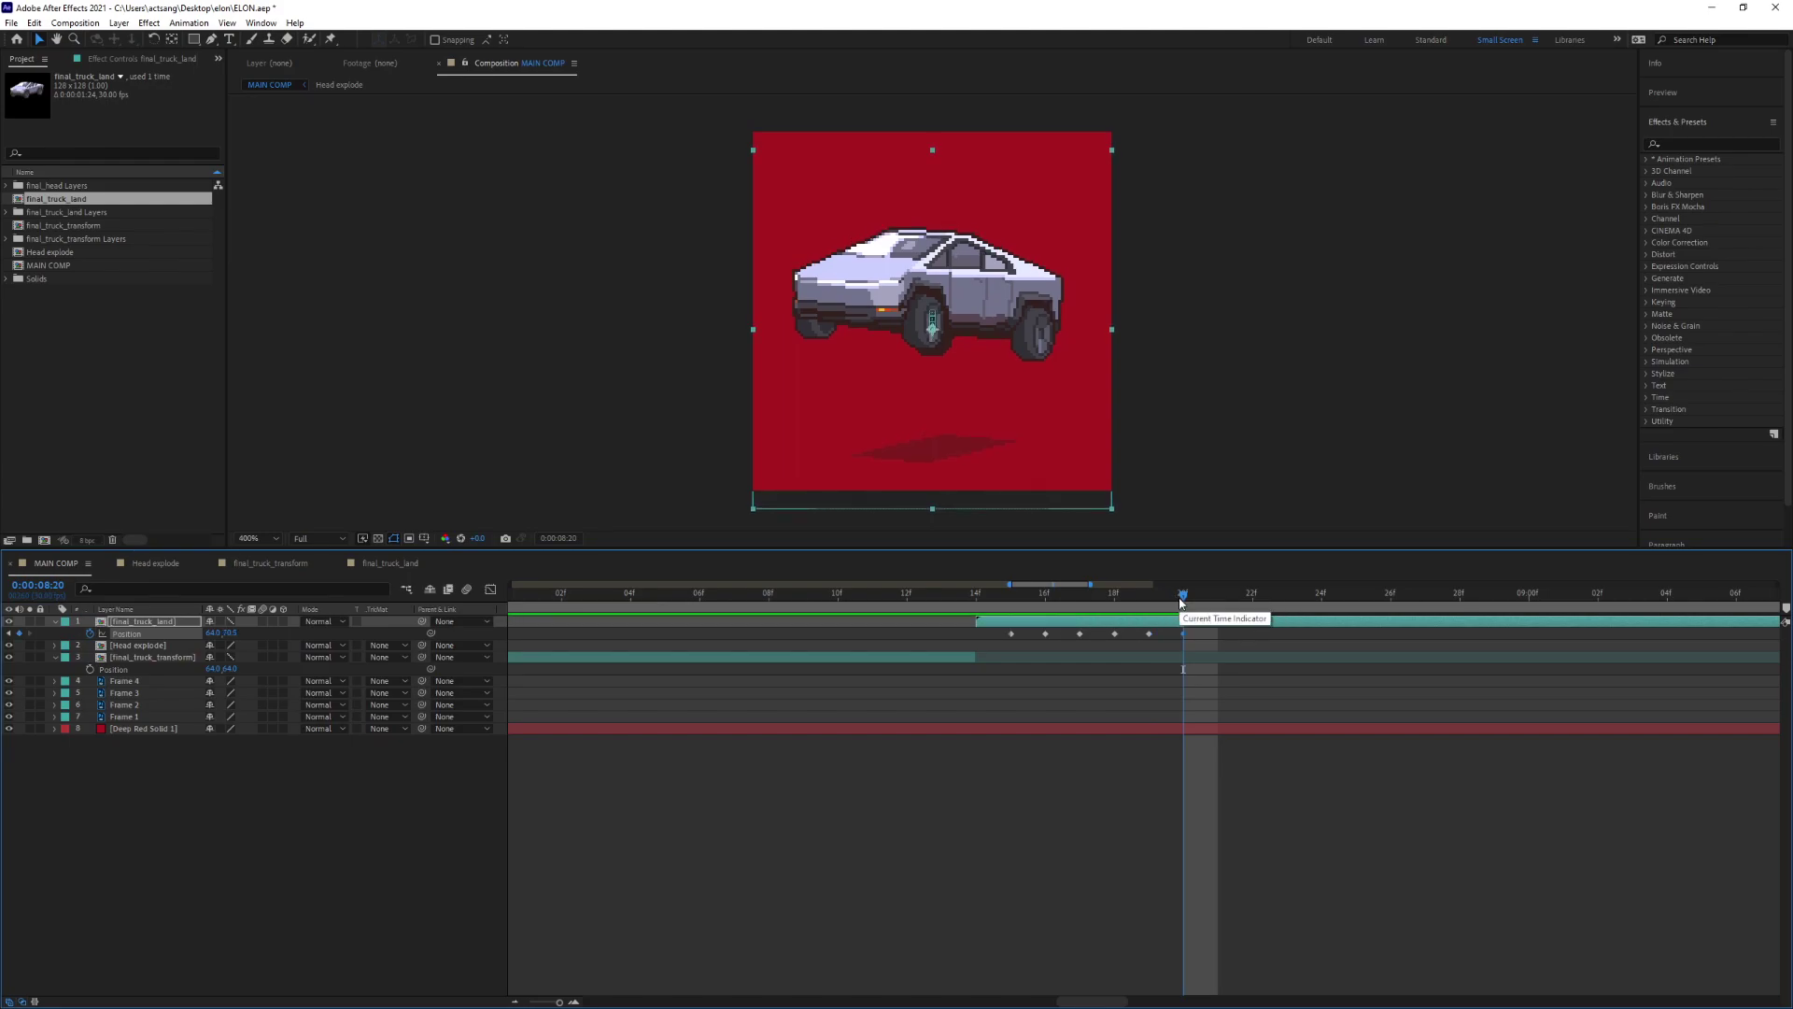
# - Preview MAIN COMP from 0:00:06:04 through the truck landing, and inspect the keyframed transition around 0:00:08:16
pyautogui.moveTo(1181, 601); pyautogui.dragTo(820, 590)
pyautogui.scroll(-5, 951, 603)
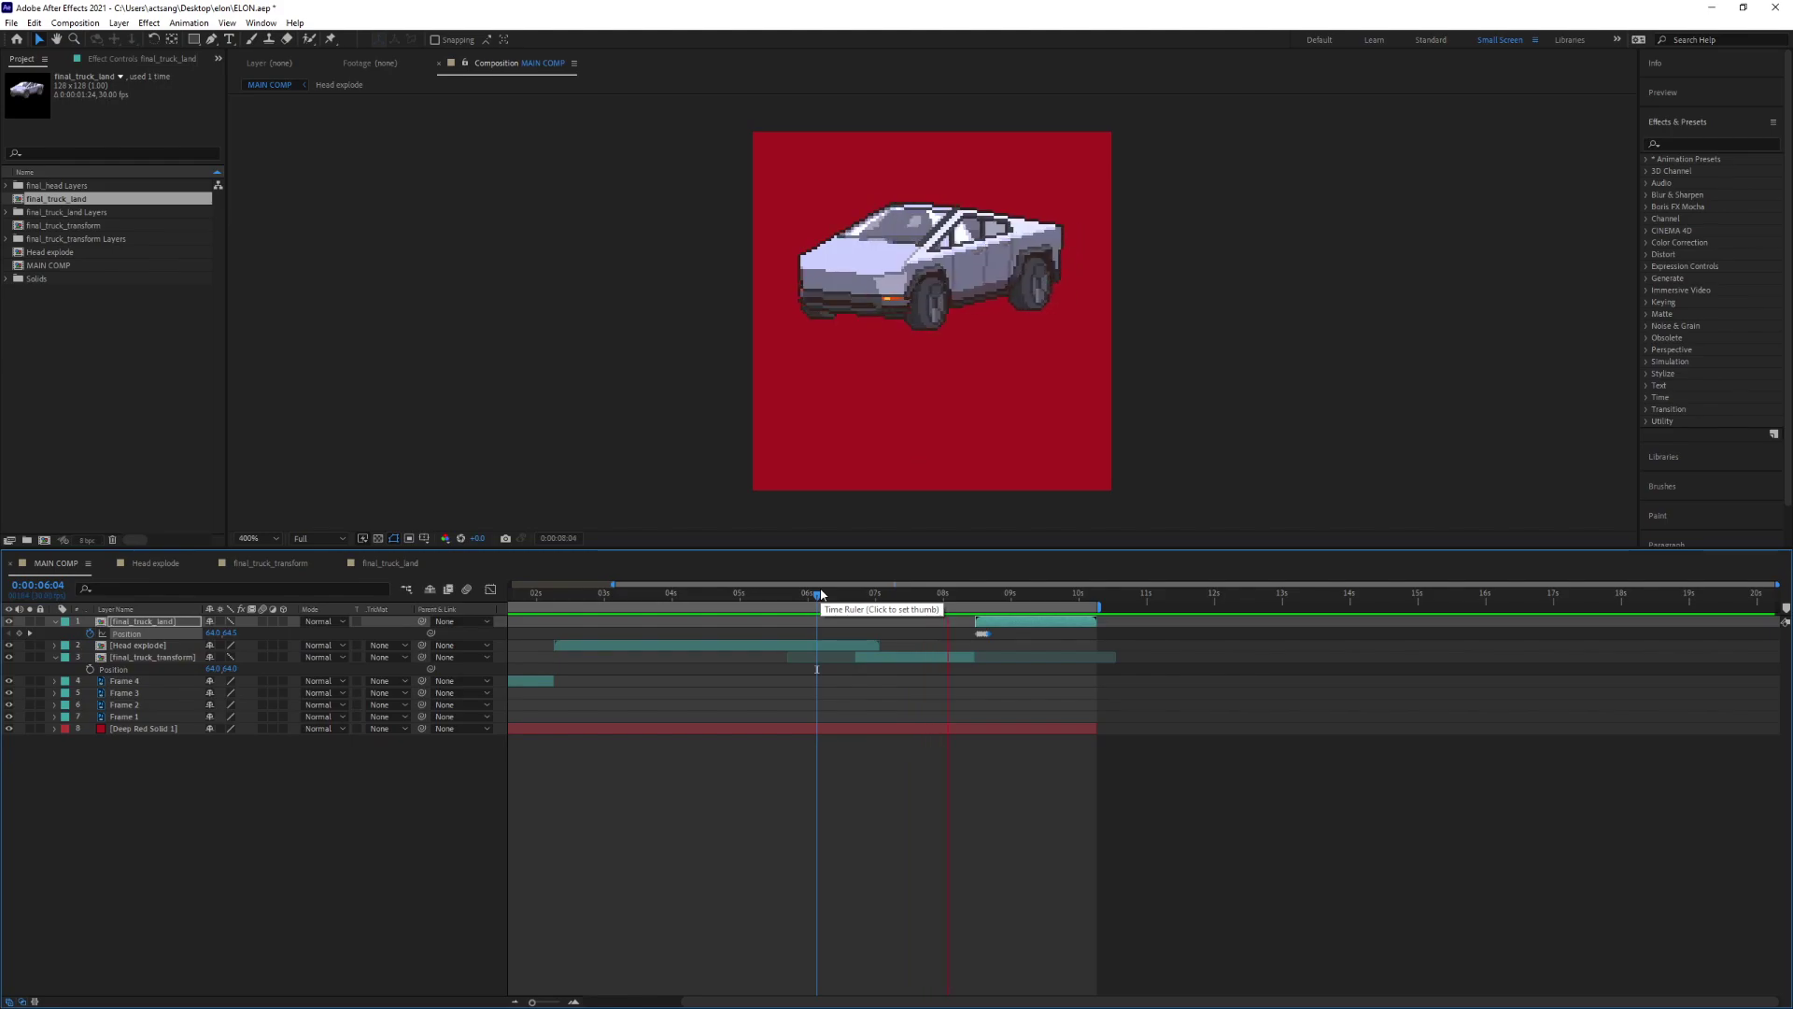
pyautogui.press('space')
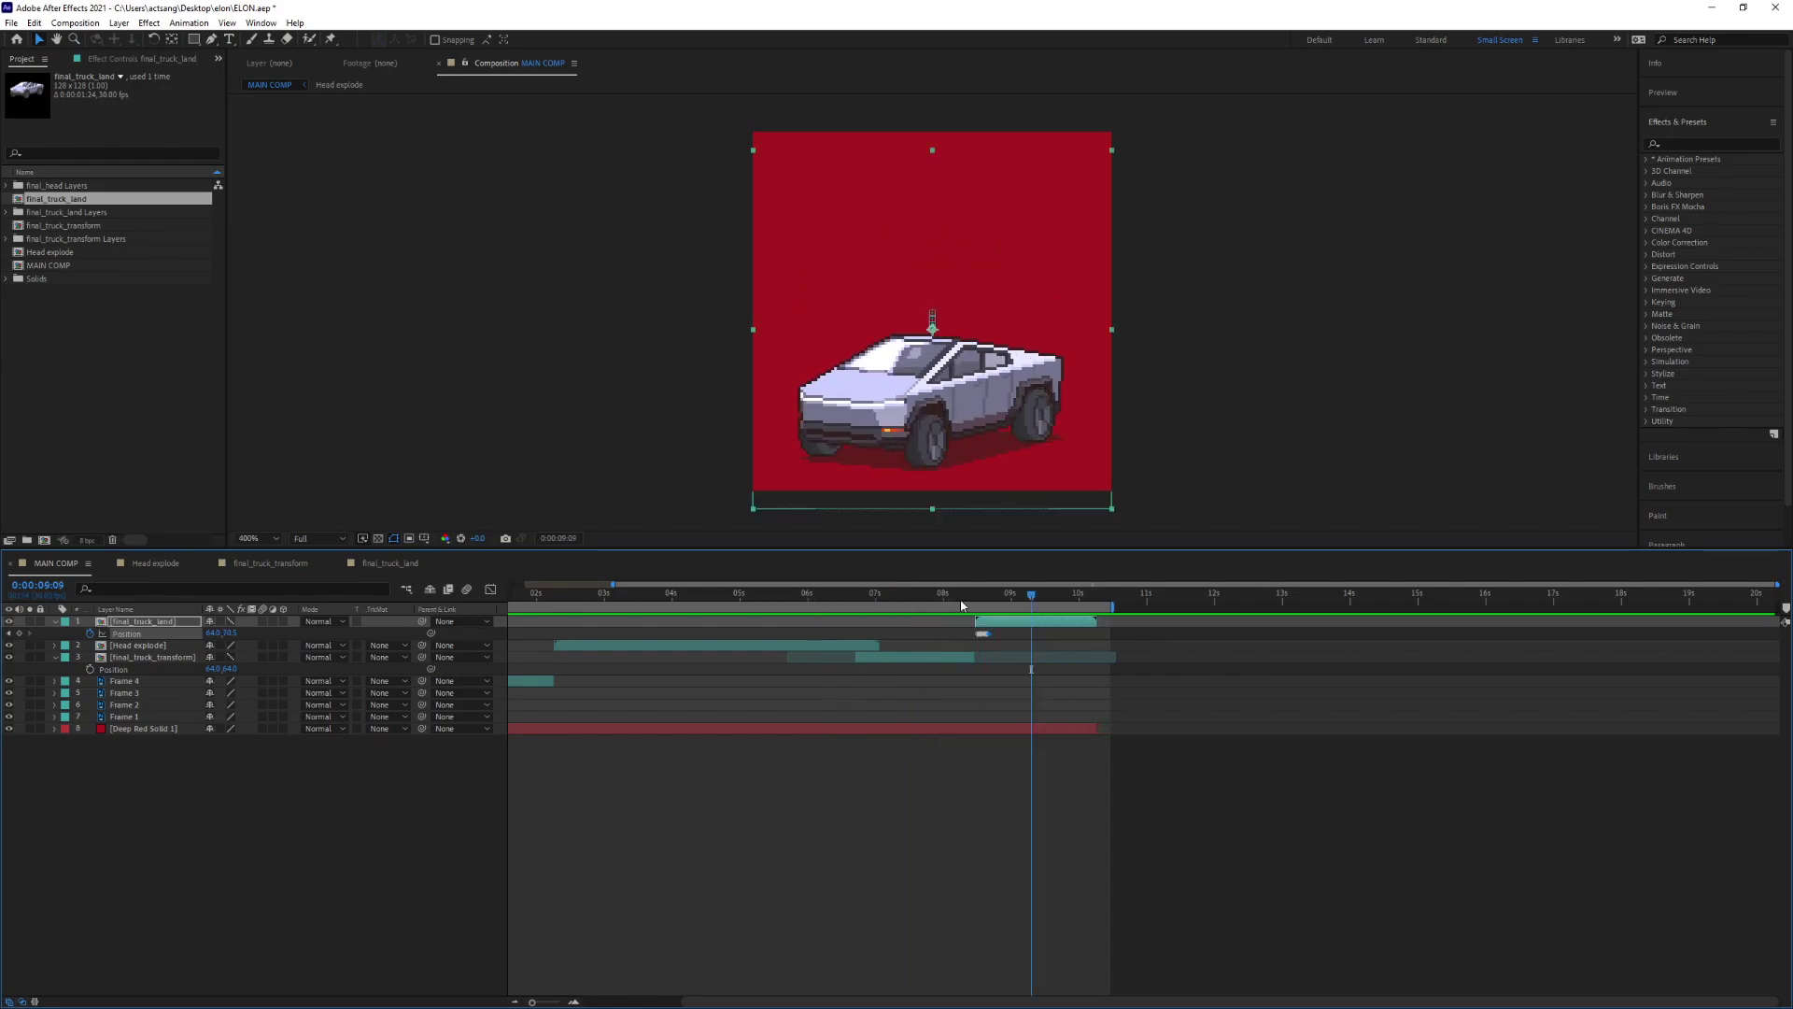
pyautogui.click(962, 596)
pyautogui.moveTo(962, 600)
pyautogui.mouseDown()
pyautogui.moveTo(991, 603)
pyautogui.moveTo(962, 603)
pyautogui.moveTo(977, 604)
pyautogui.mouseUp()
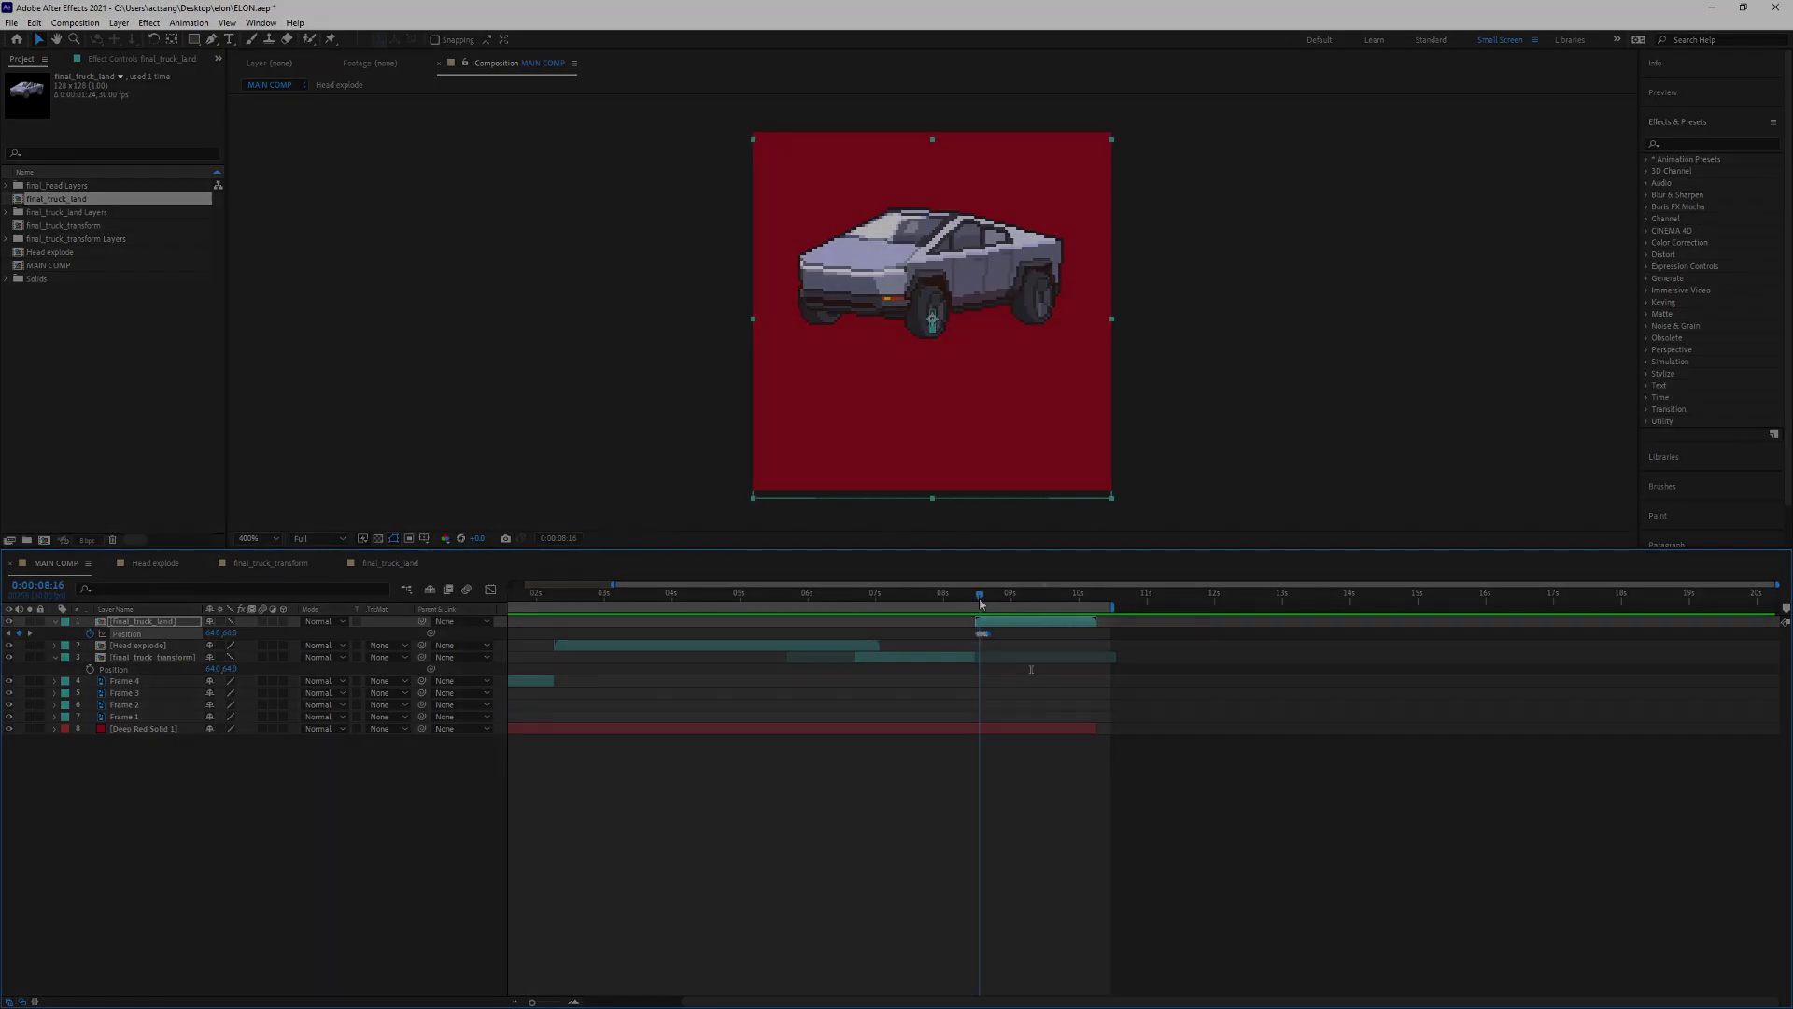